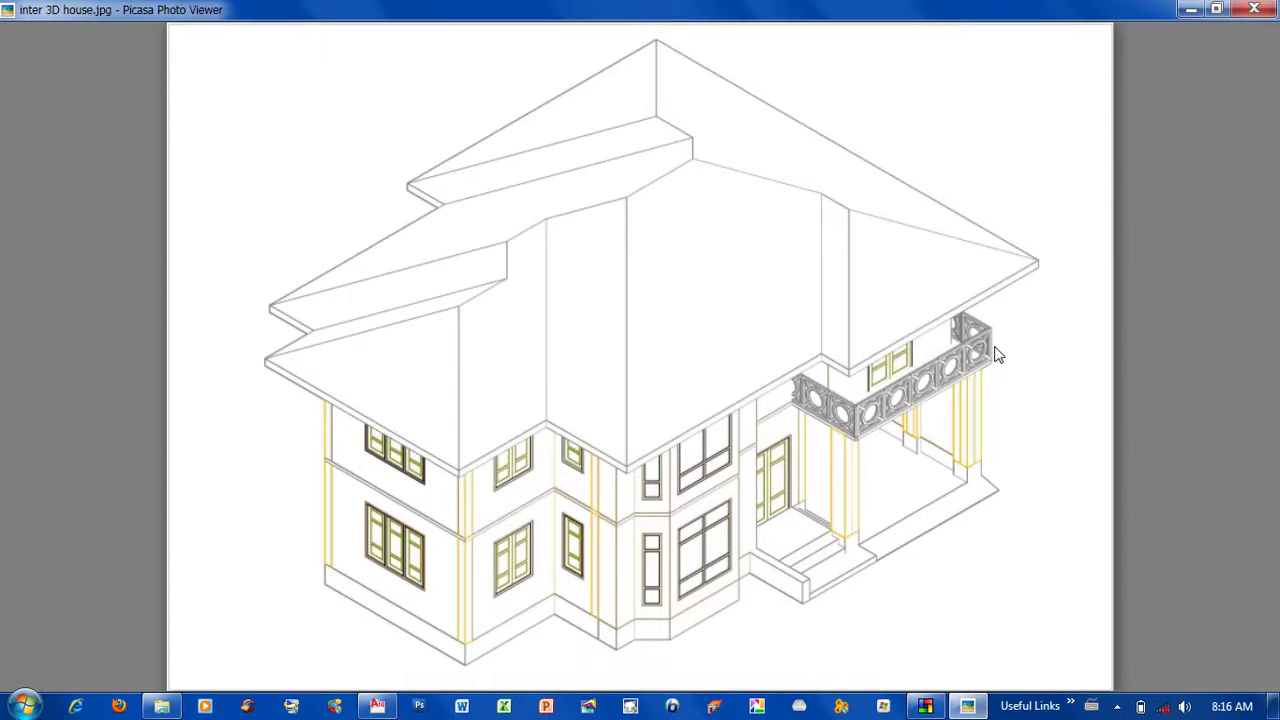
Shrink the maximized Picasa viewer into a smaller window and zoom out on the picture.
mouse_move(986, 10)
left_mouse_down()
mouse_move(986, 43)
mouse_move(831, 36)
left_mouse_up()
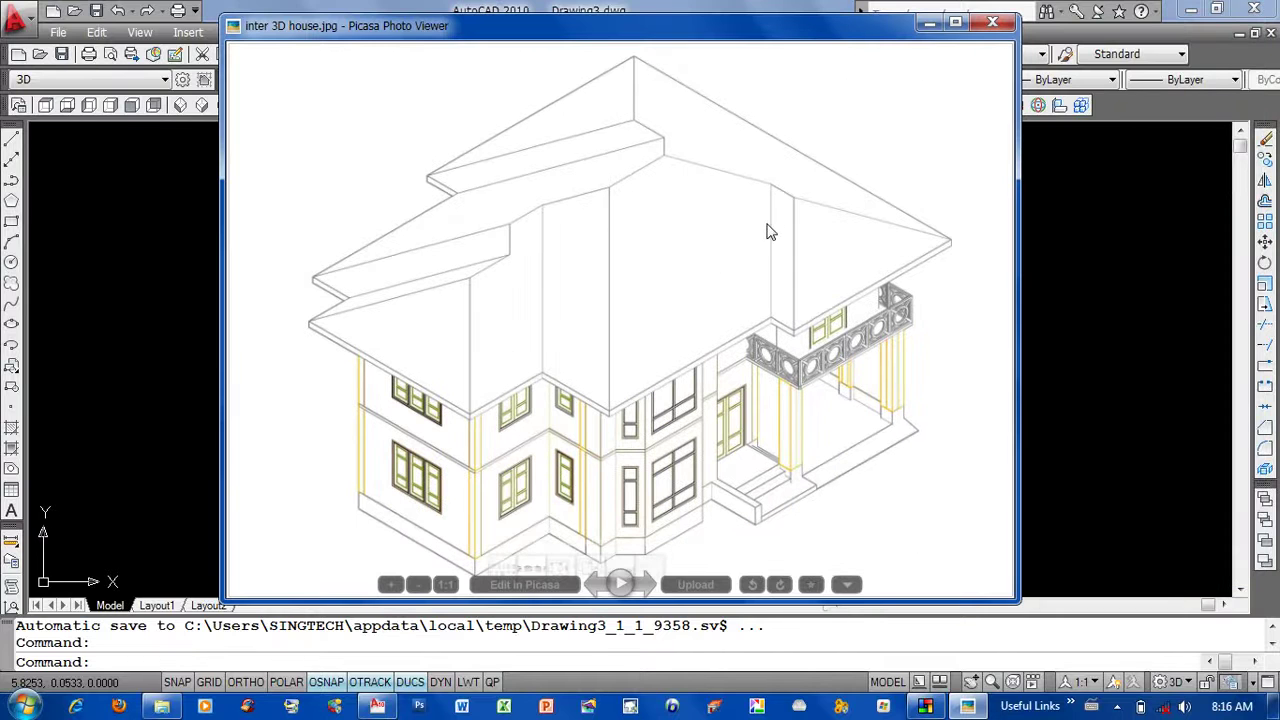
scroll(628, 343, "down", 1)
scroll(638, 332, "down", 1)
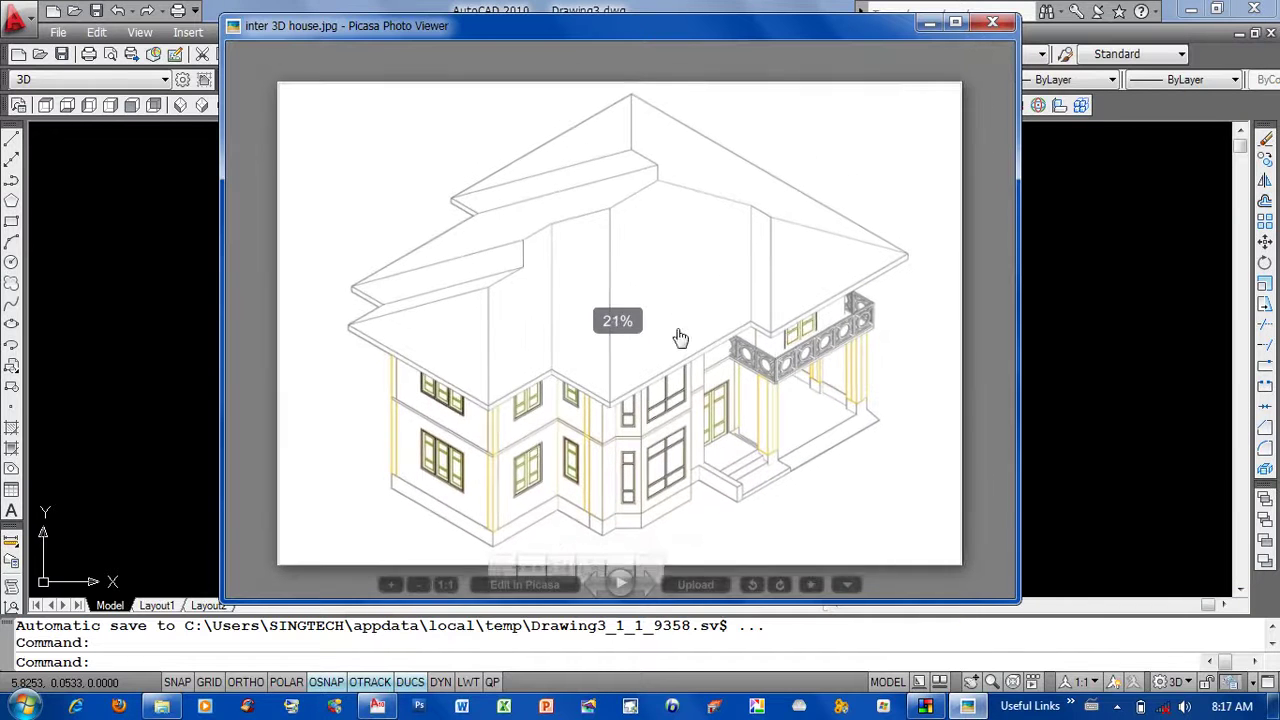
Browse the roof plan, floor plans and elevations, ending on the ground floor plan.
key("Right")
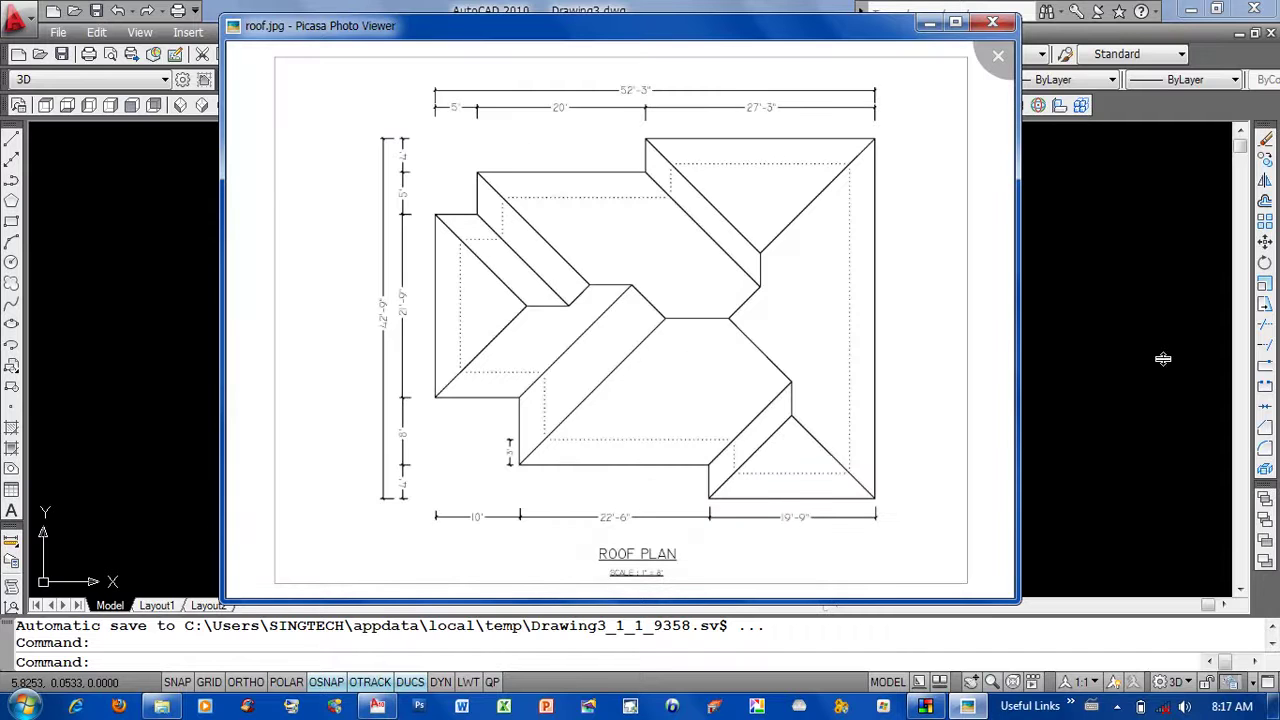
key("Right")
key("Right")
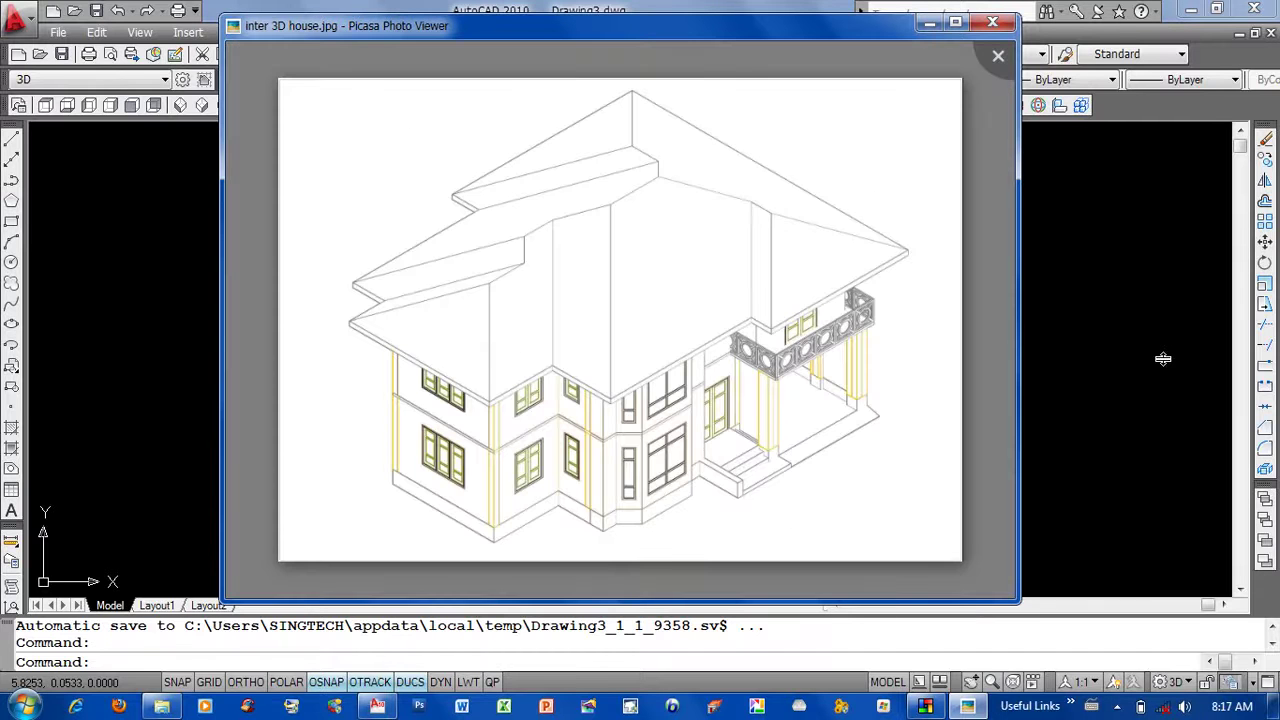
key("Left")
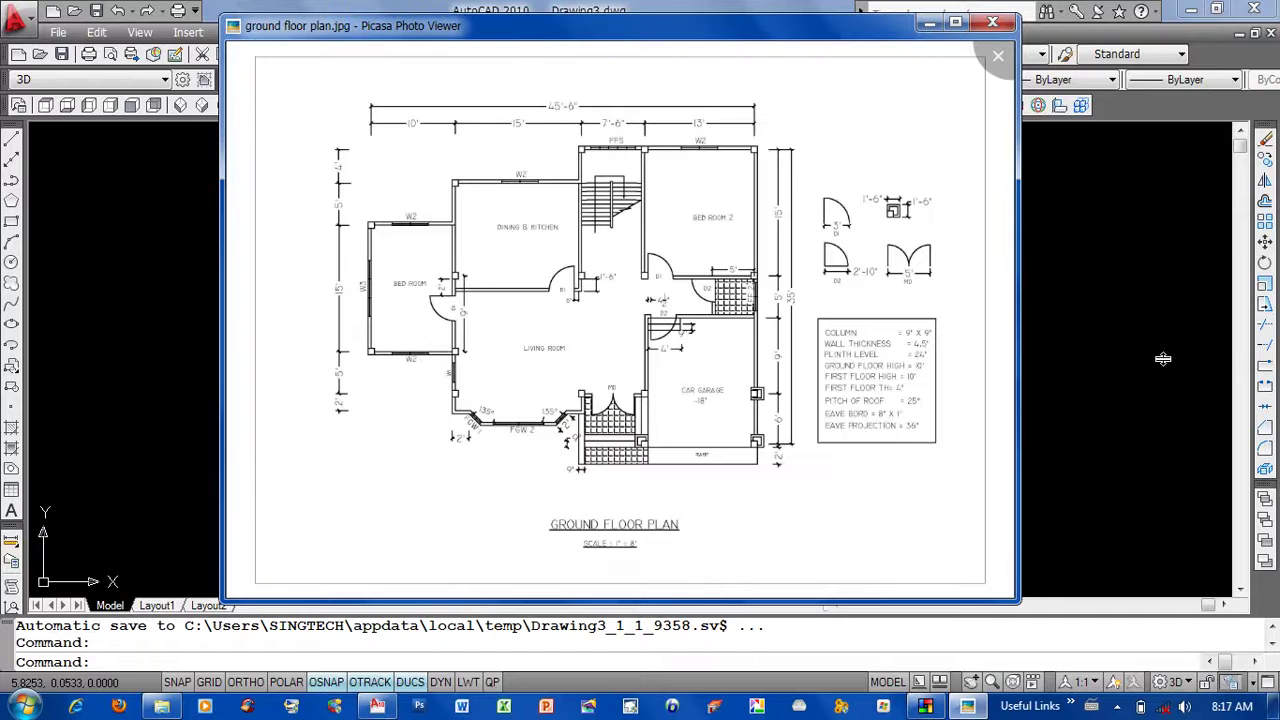
key("Left")
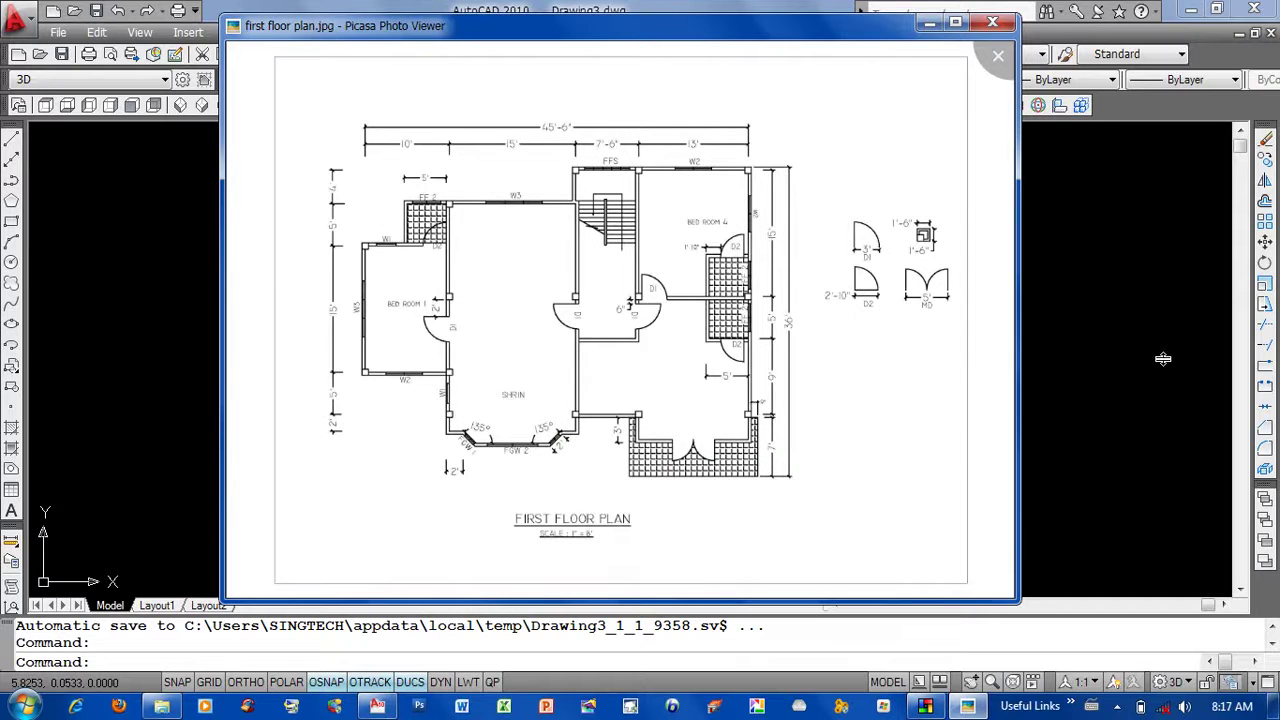
key("Left")
mouse_move(640, 378)
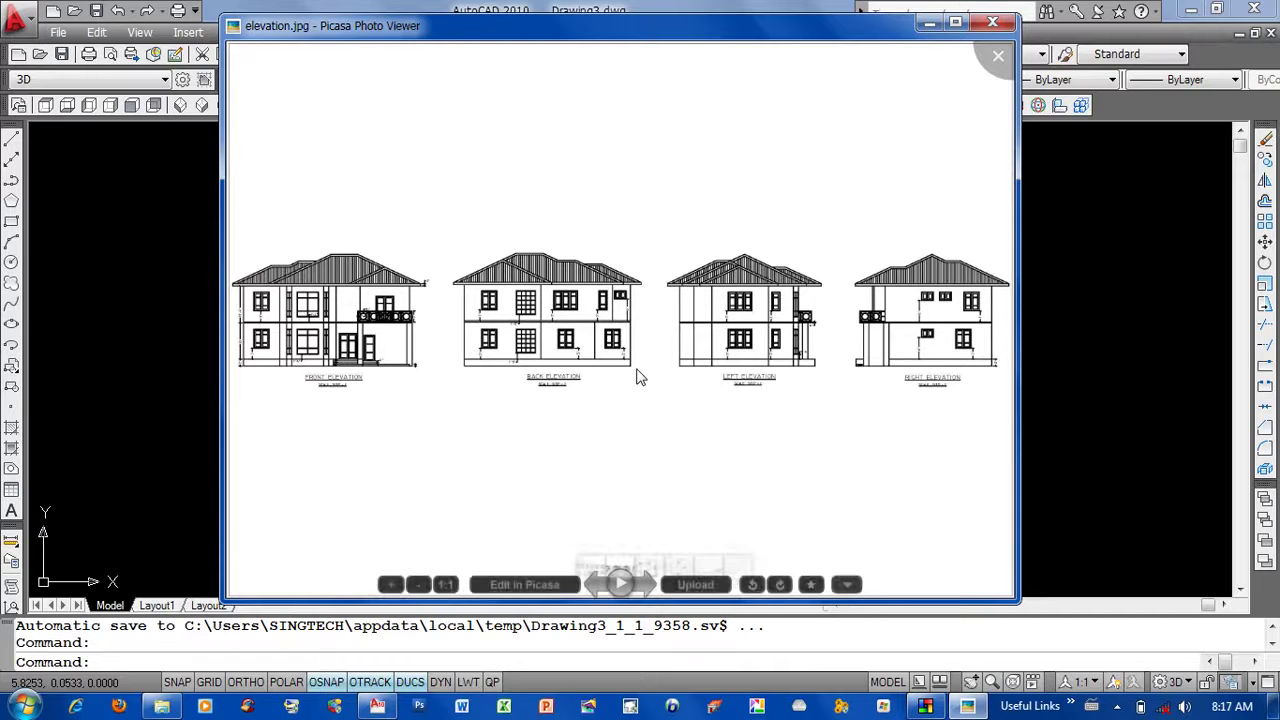
scroll(671, 346, "up", 2)
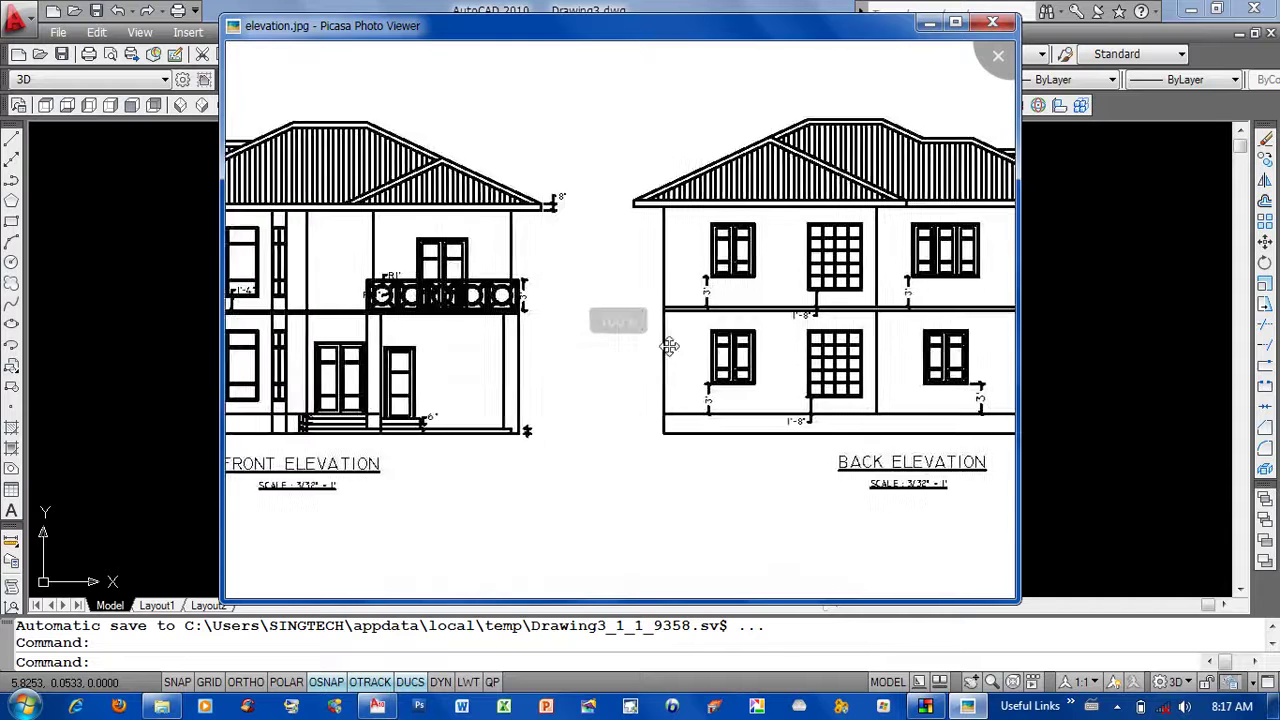
scroll(677, 354, "down", 1)
left_click(646, 586)
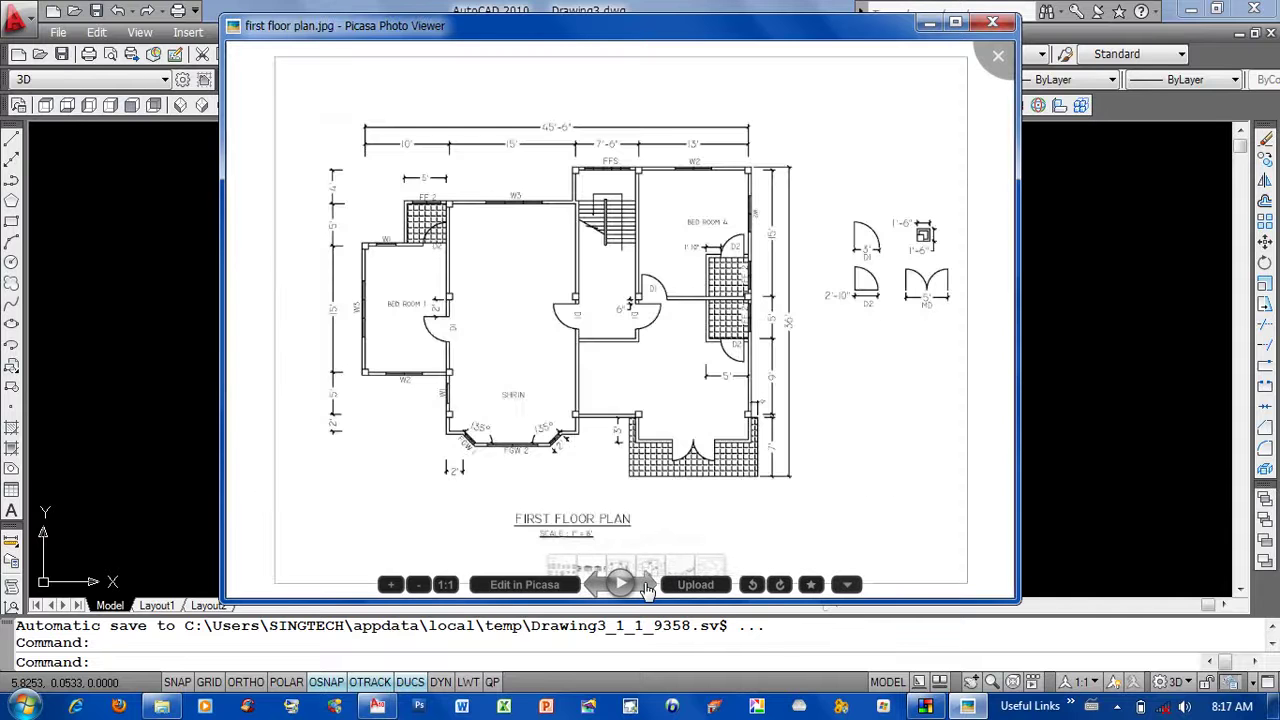
left_click(646, 586)
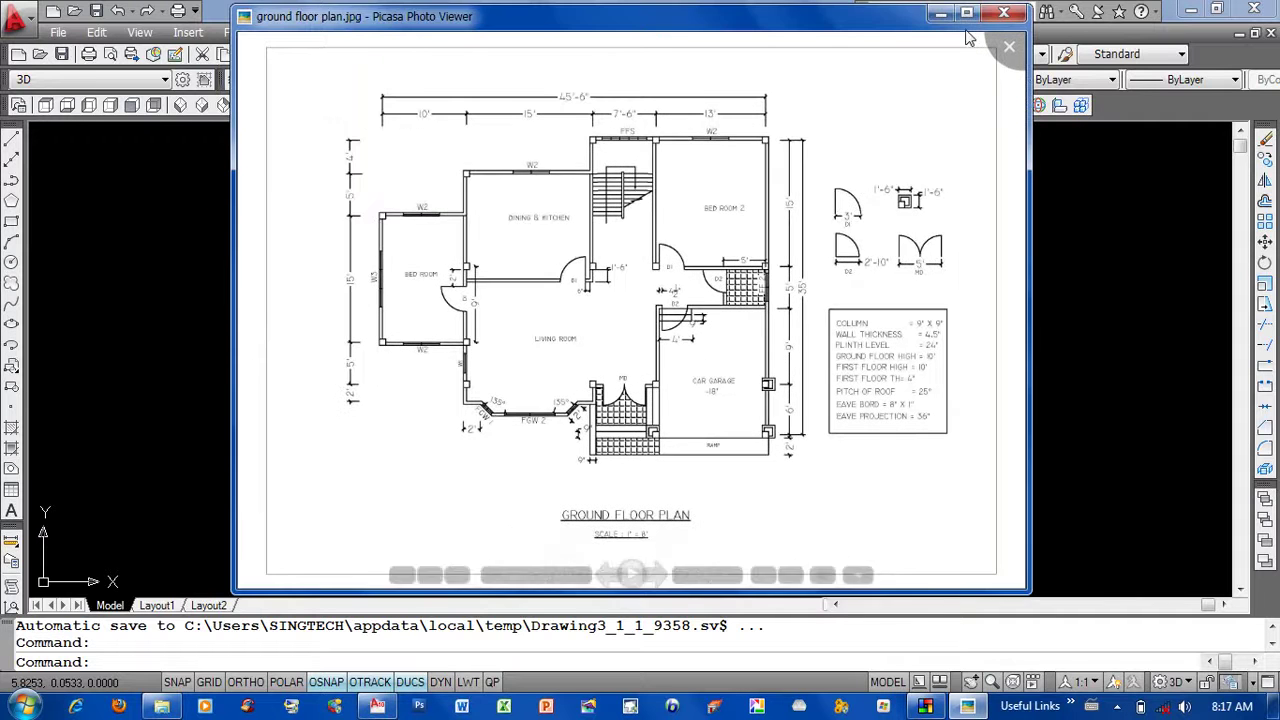
key("Escape")
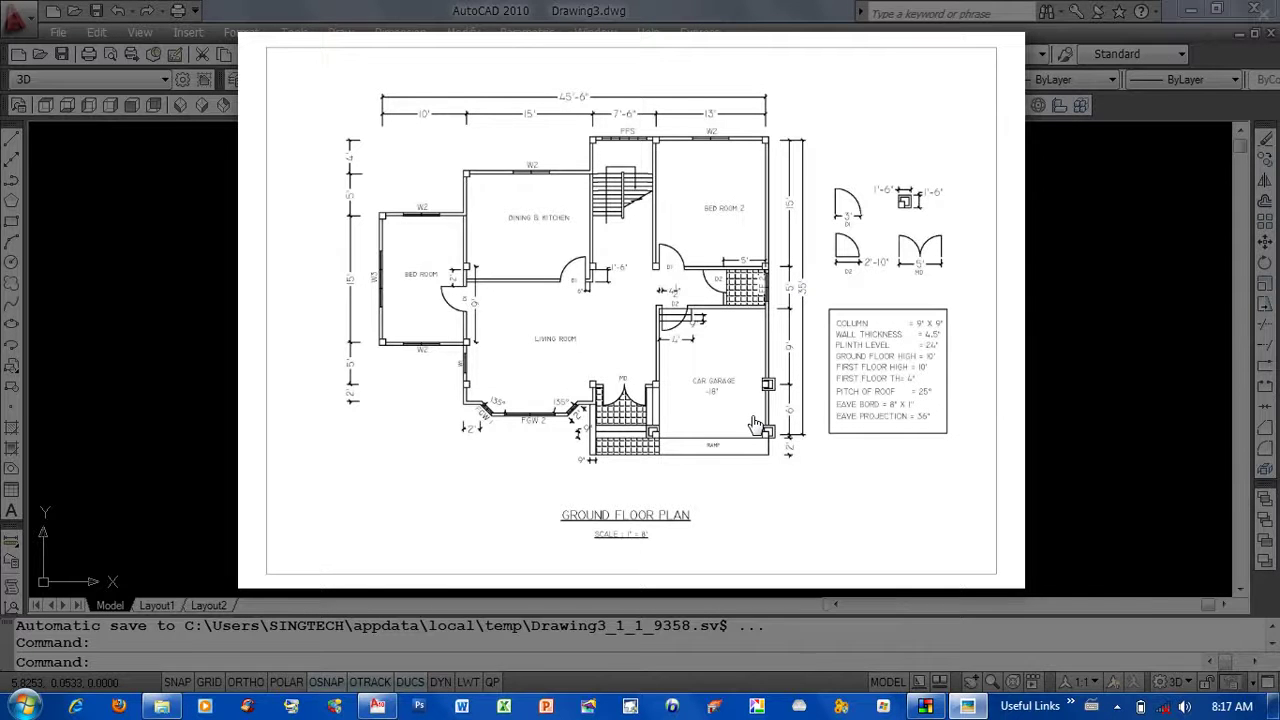
scroll(616, 230, "up", 3)
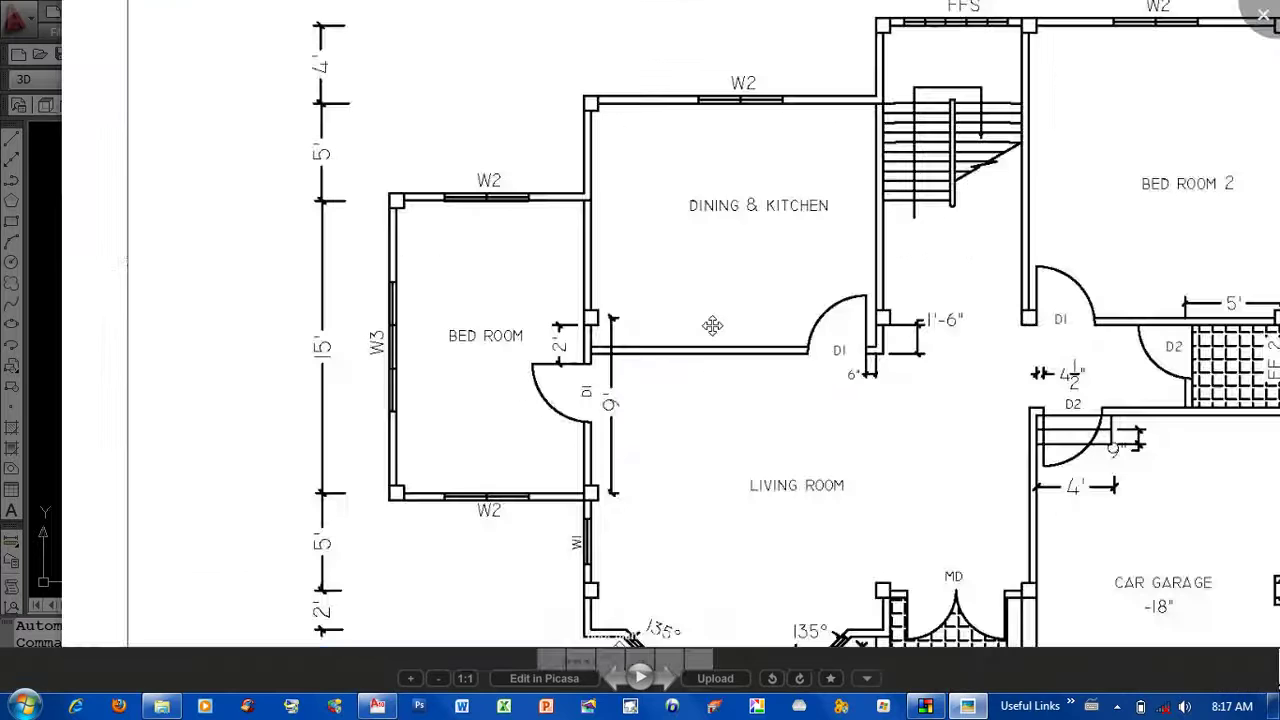
scroll(650, 300, "down", 3)
scroll(733, 416, "up", 1)
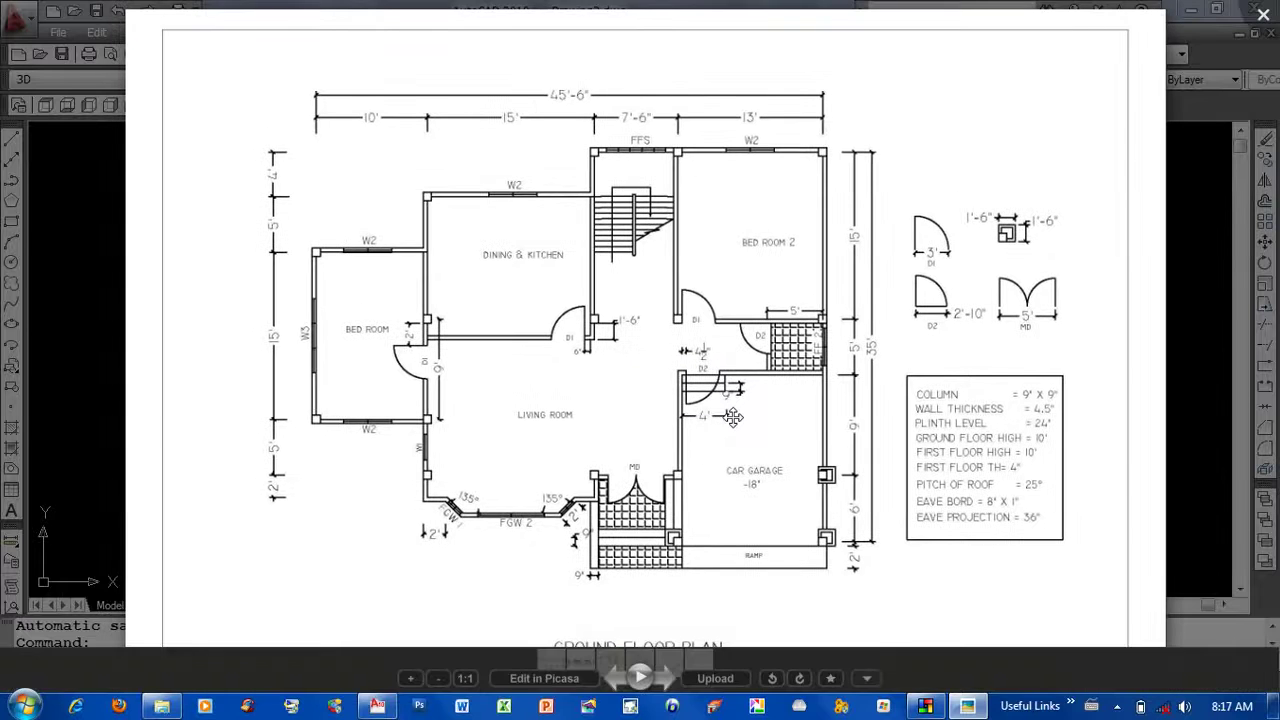
scroll(733, 416, "up", 1)
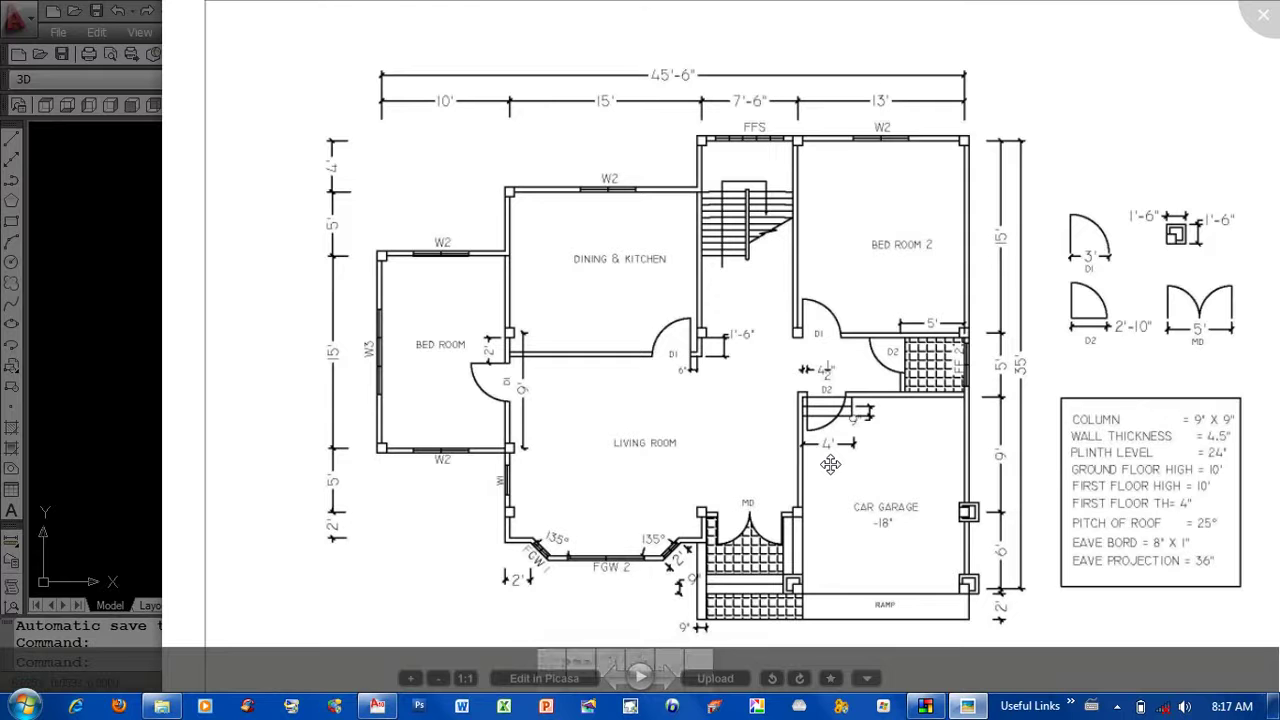
scroll(830, 463, "down", 1)
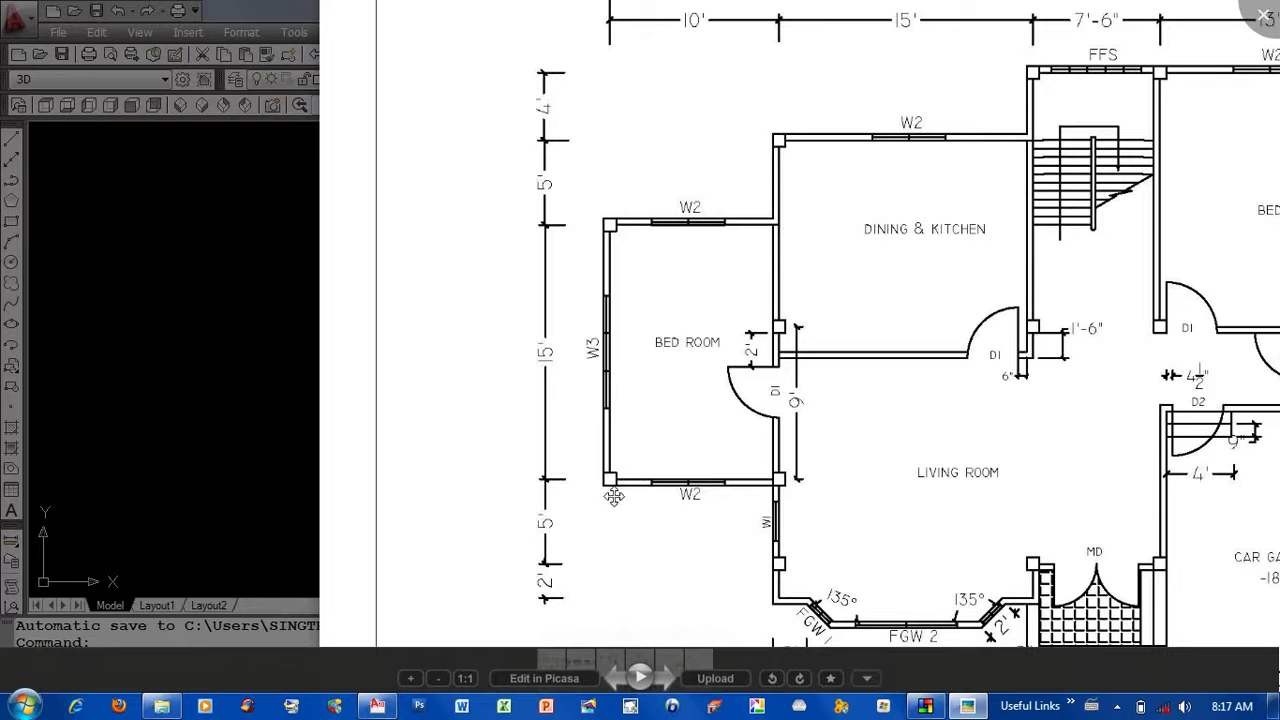
scroll(614, 497, "up", 1)
scroll(672, 428, "up", 2)
scroll(672, 428, "down", 2)
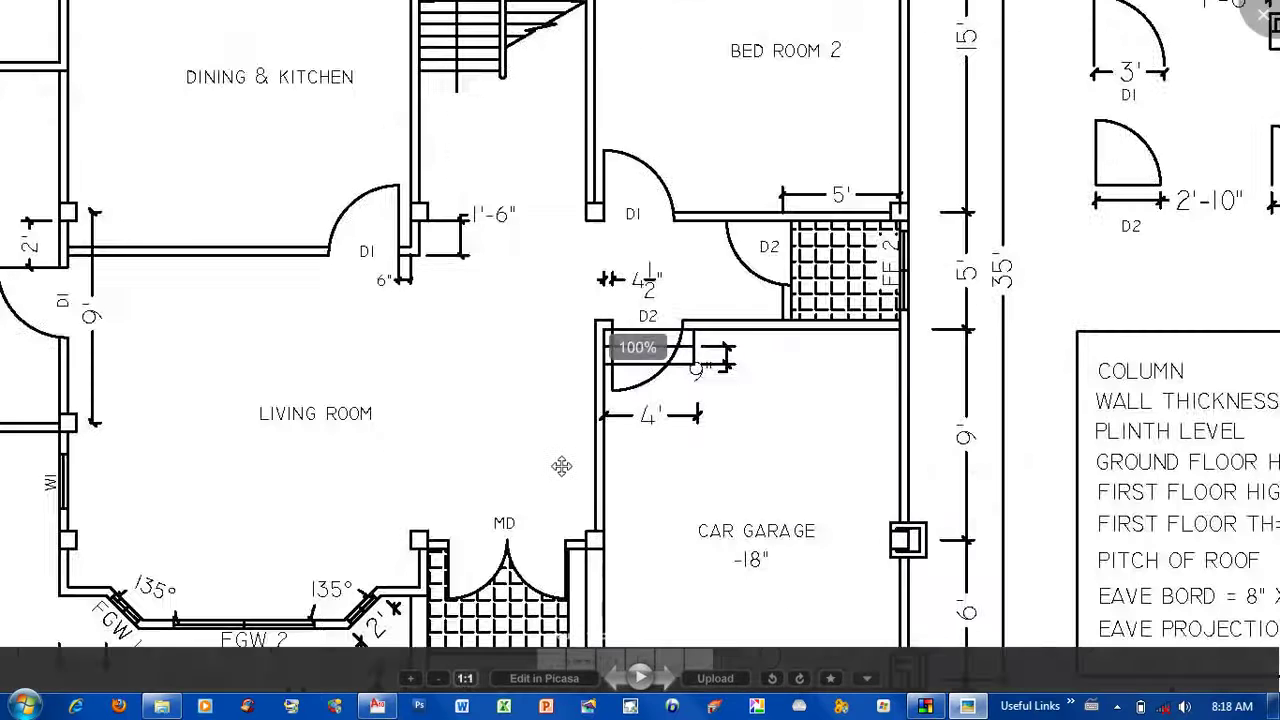
scroll(672, 428, "down", 2)
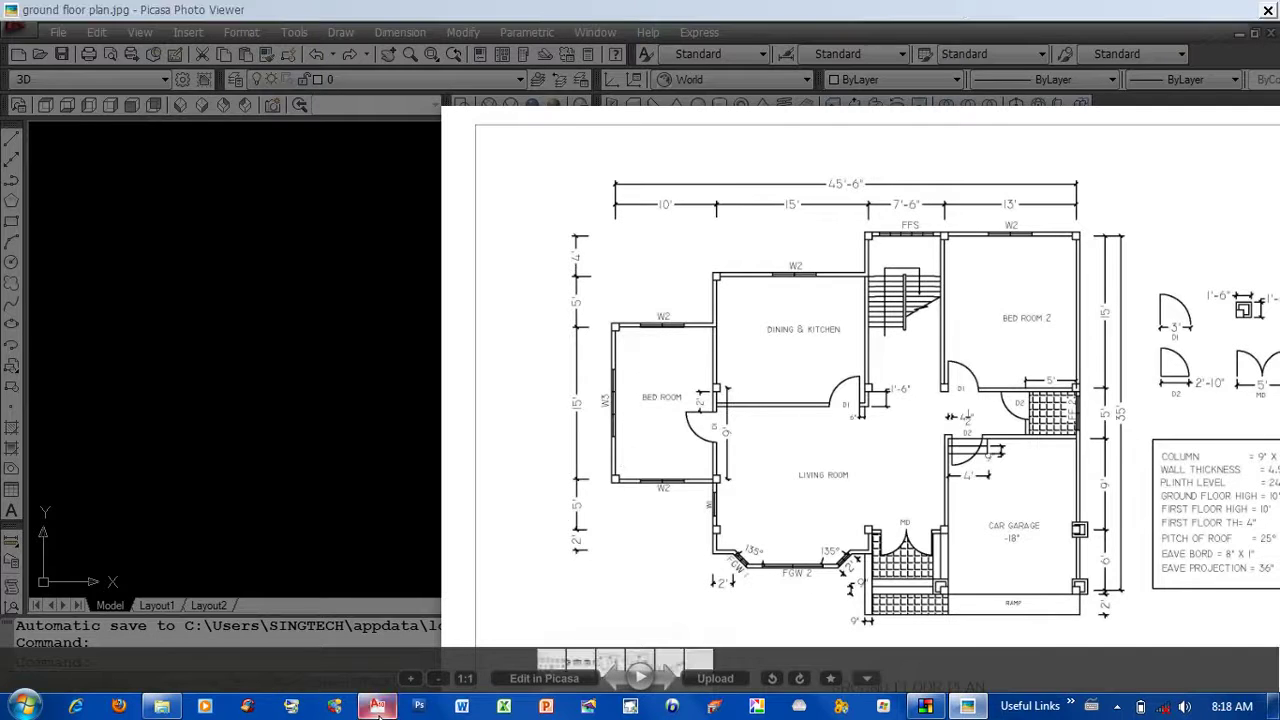
In AutoCAD, set the drawing length units to Engineering with the UN command.
left_click(789, 286)
left_click(734, 380)
type("un")
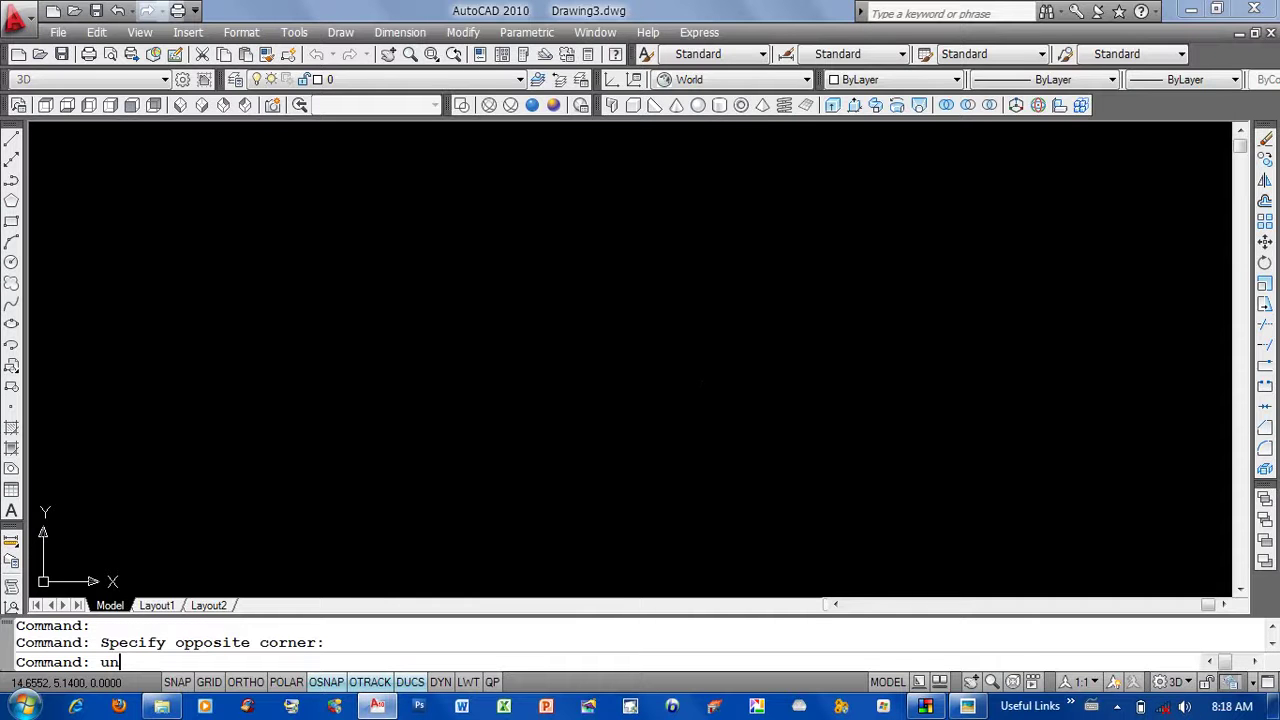
key("Return")
key("e")
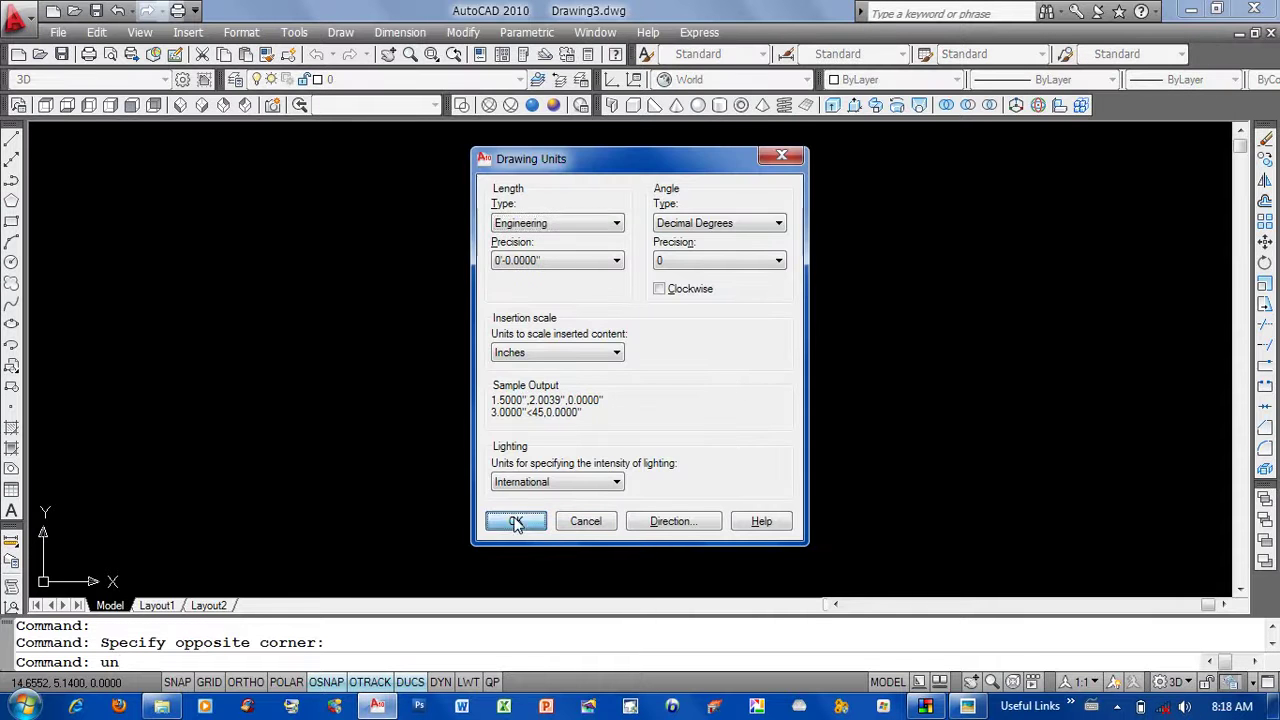
left_click(516, 521)
Set the drawing limits from the origin to an upper-right corner of 100',100'.
left_click(734, 377)
left_click(957, 363)
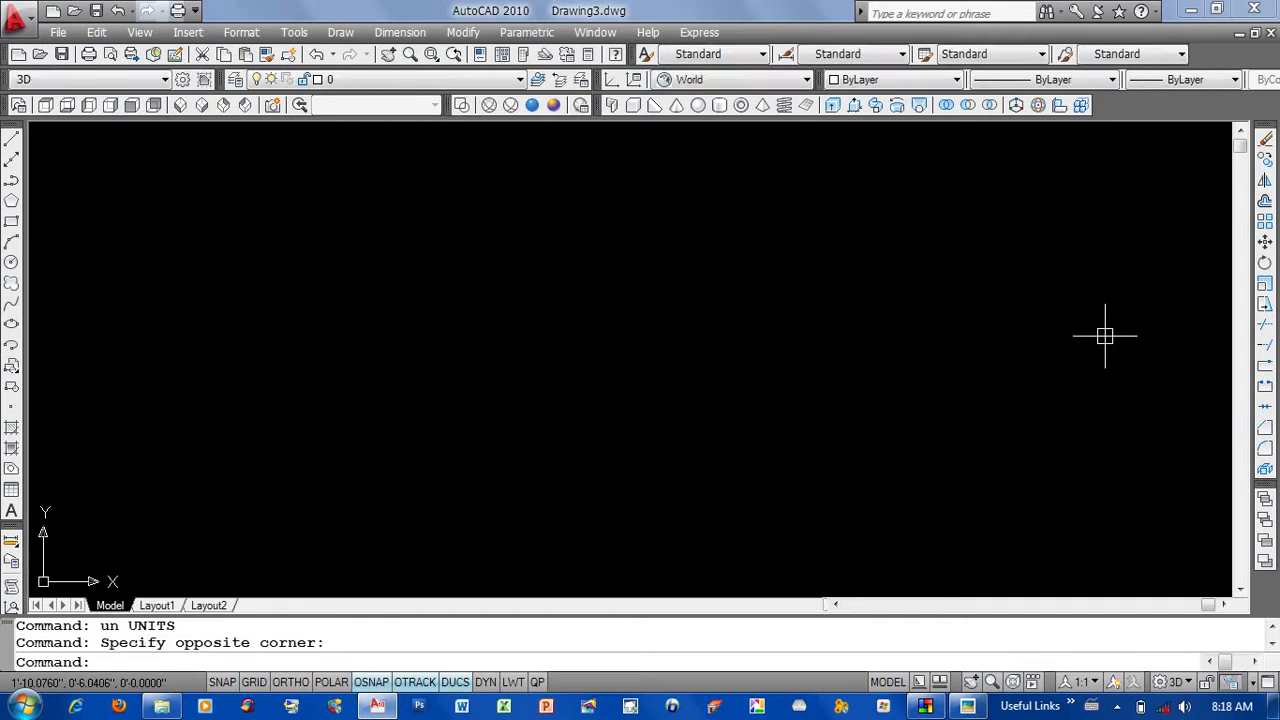
type("limits")
key("Return")
key("Return")
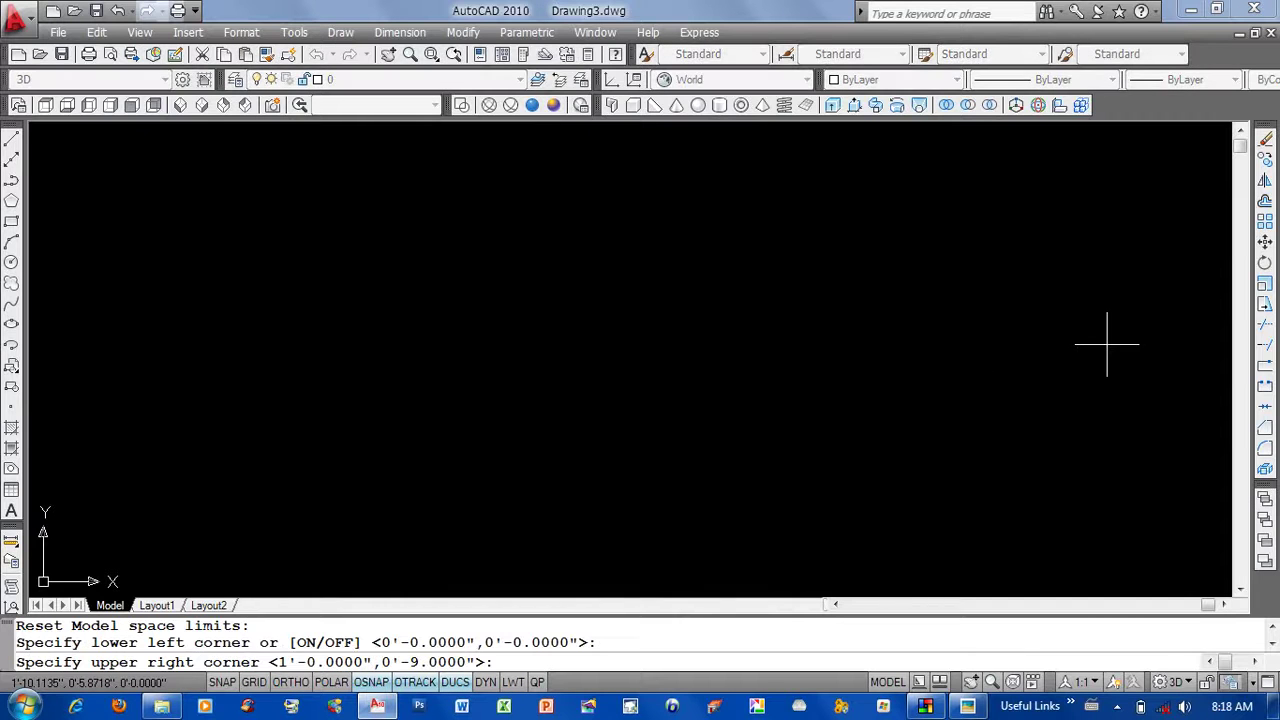
type("00',")
type("100")
type("'")
key("Return")
Zoom All to show the full 100',100' drawing limits.
type("z")
key("Return")
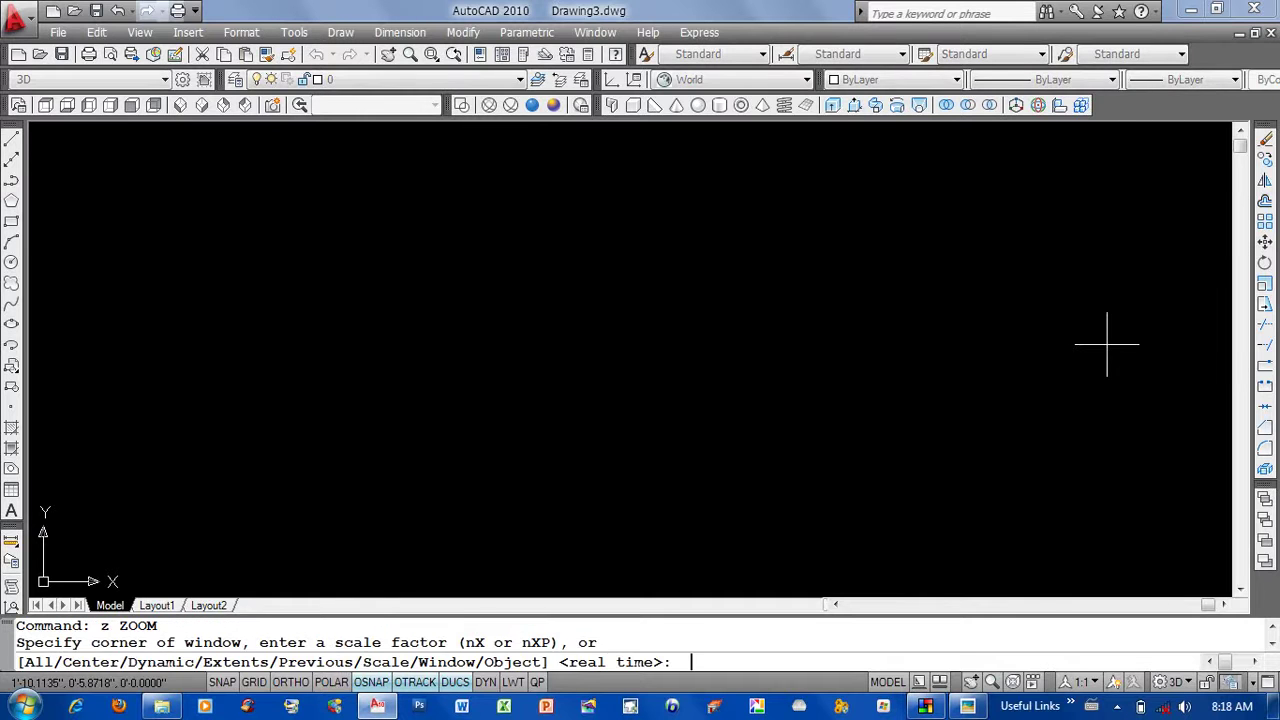
type("a")
key("Return")
left_click_drag(1066, 343, 431, 140)
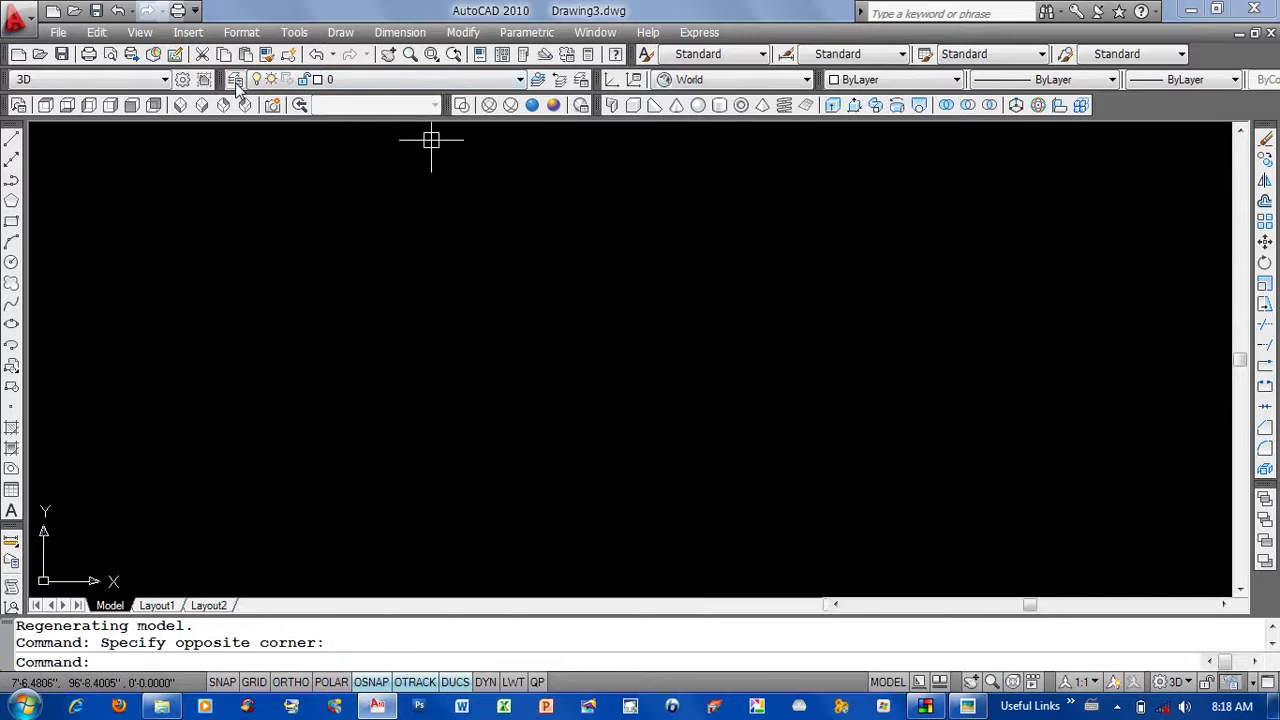
left_click(235, 80)
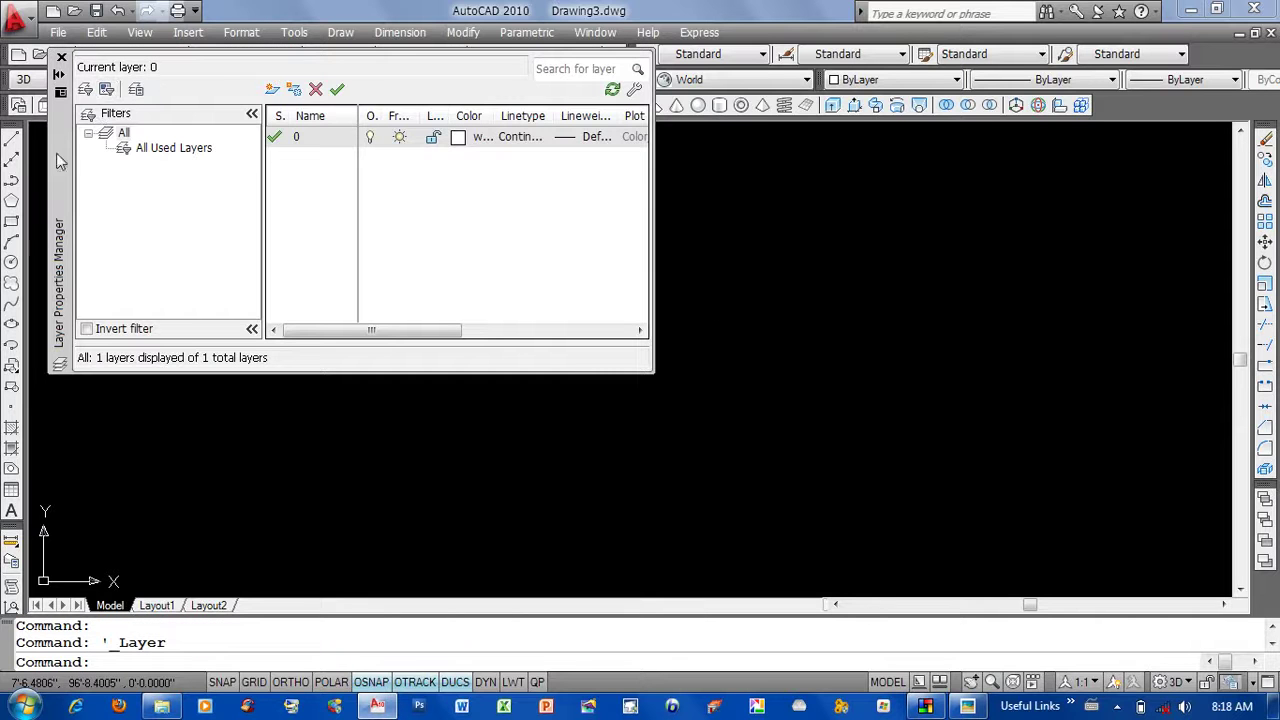
Create a new layer named 'column' coloured red (colour 1).
left_click_drag(58, 158, 299, 252)
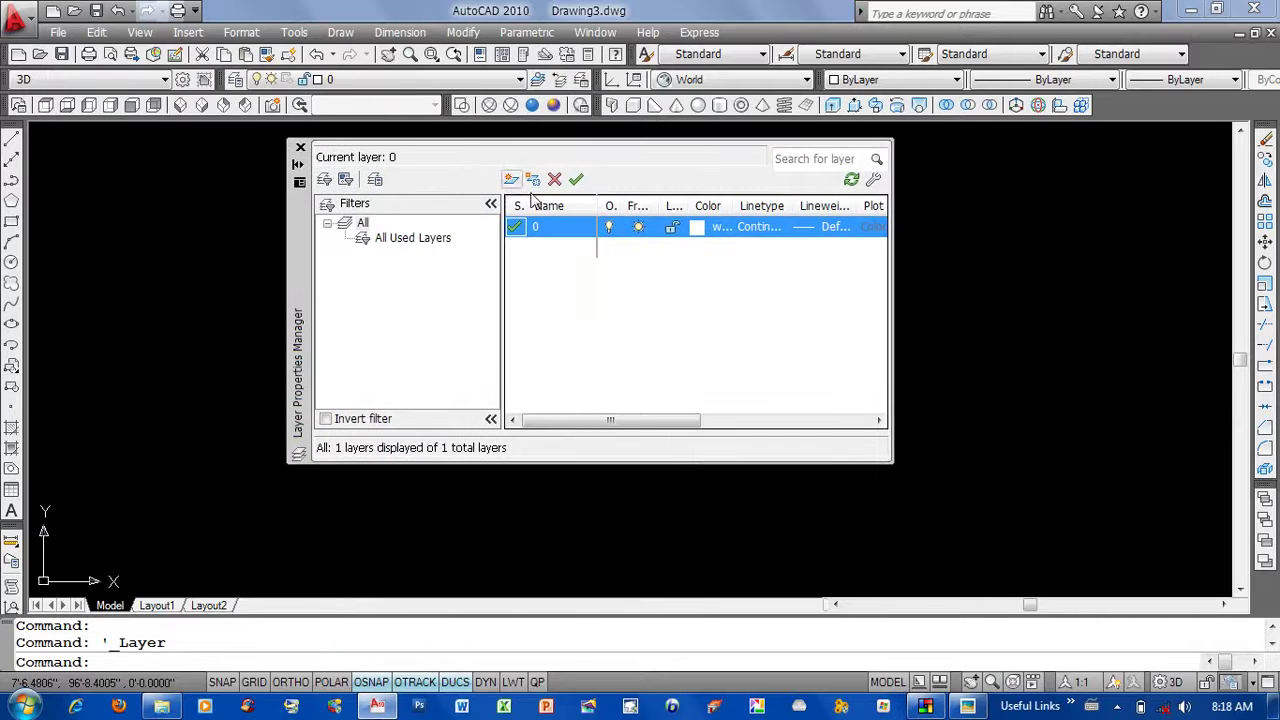
left_click(511, 179)
type("c")
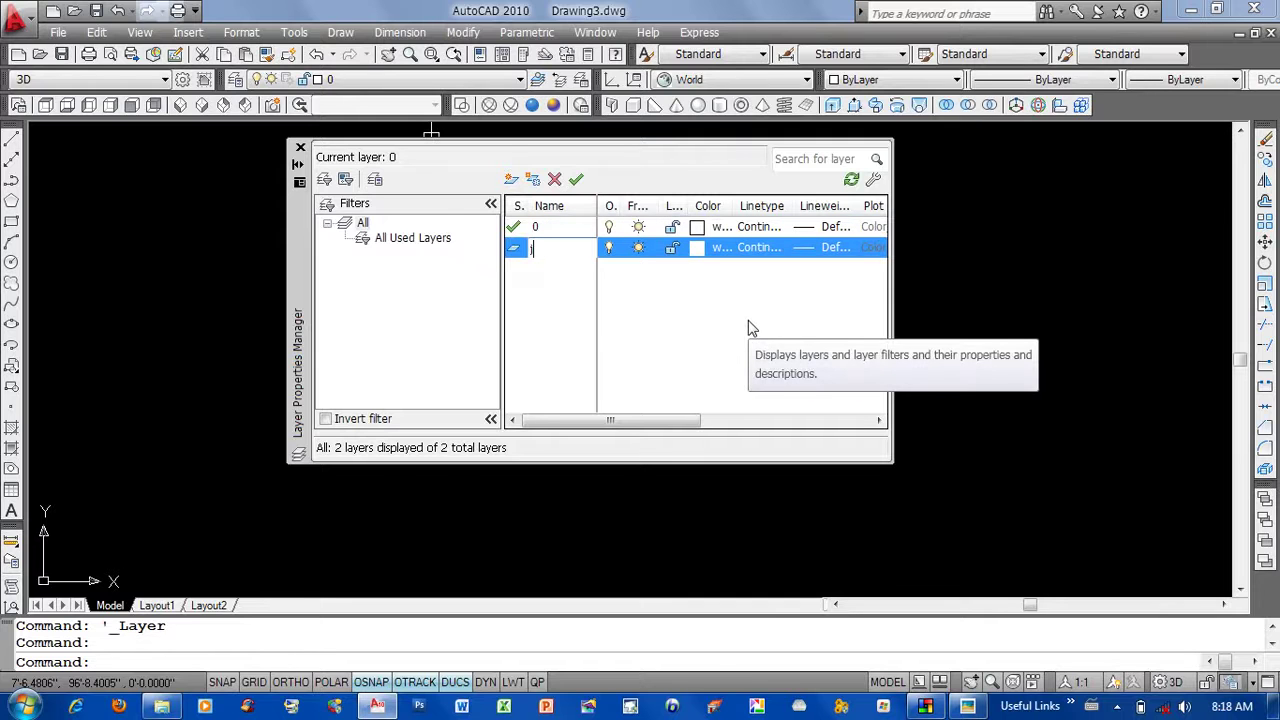
type("olu")
left_click(701, 253)
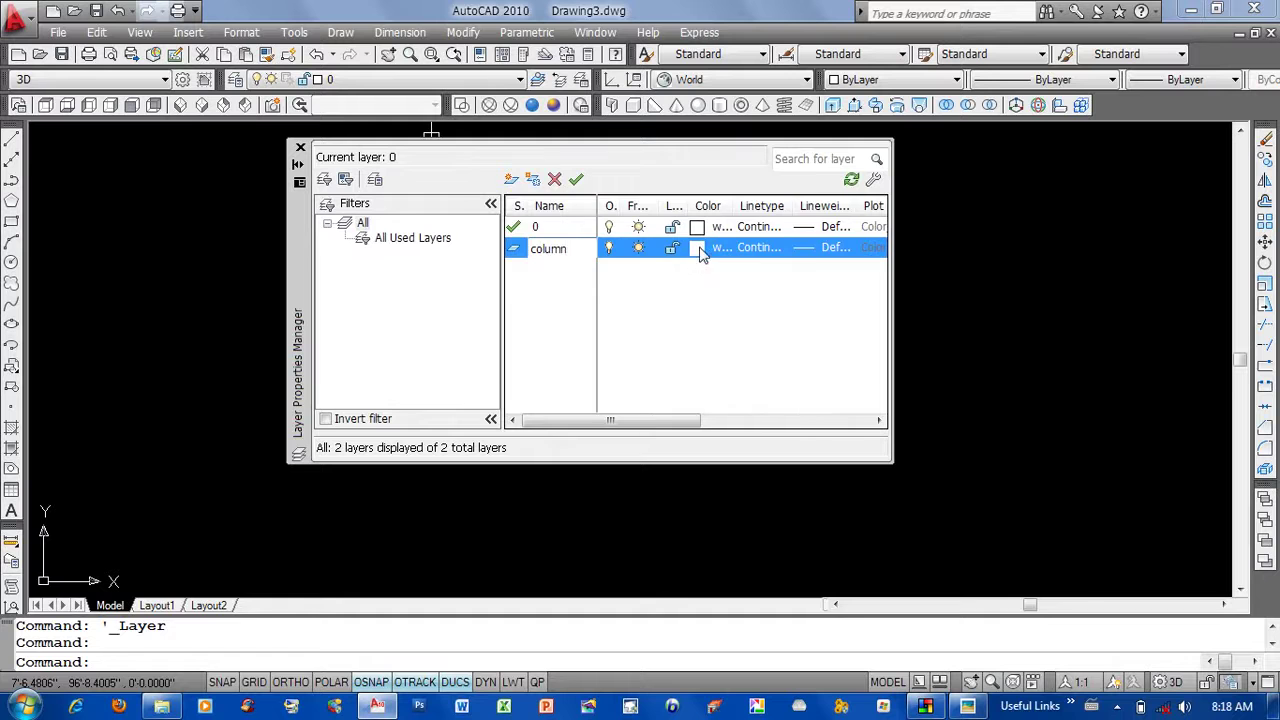
left_click(699, 250)
type("1")
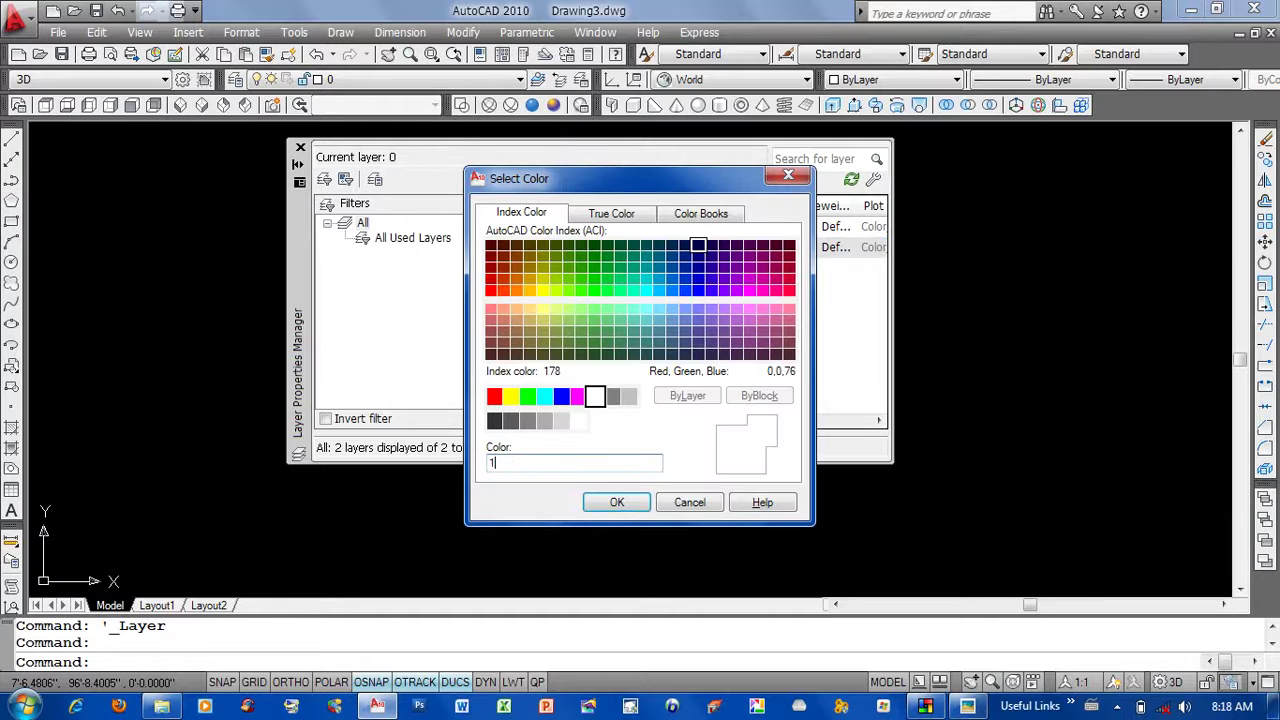
key("Return")
Add a 'wall' layer coloured yellow.
left_click(513, 180)
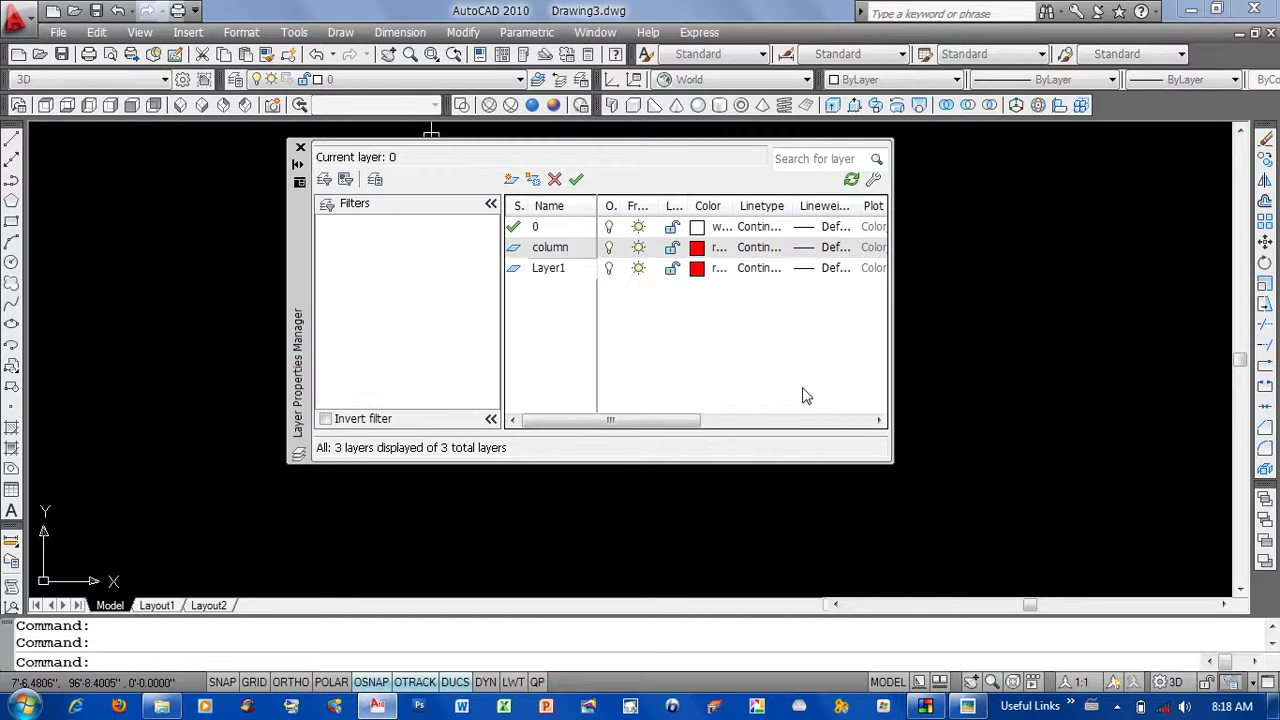
type("wall")
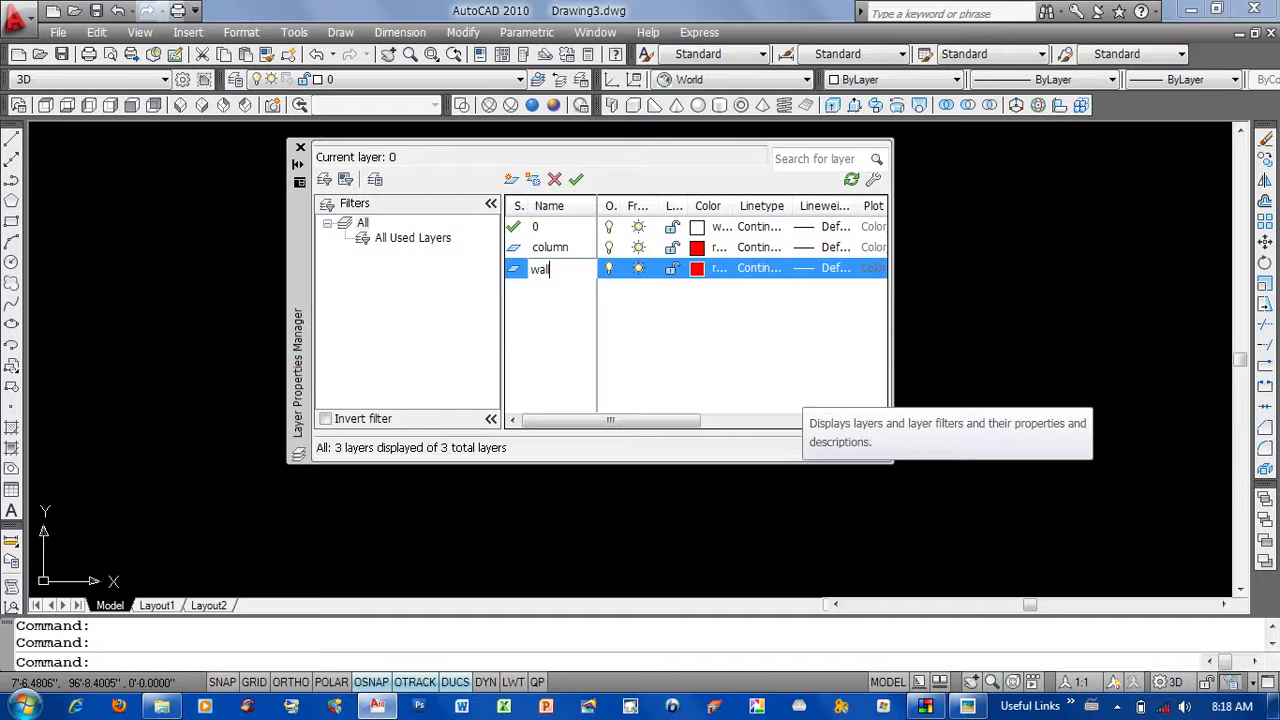
left_click(697, 268)
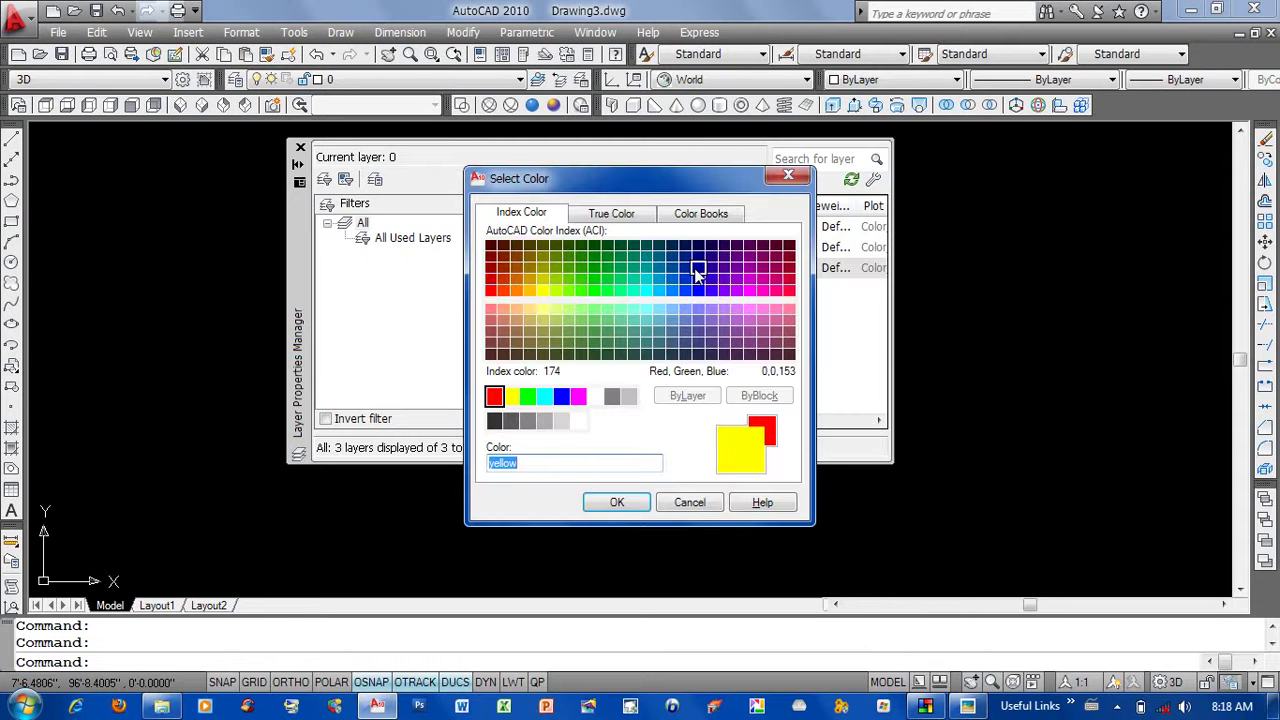
key("Return")
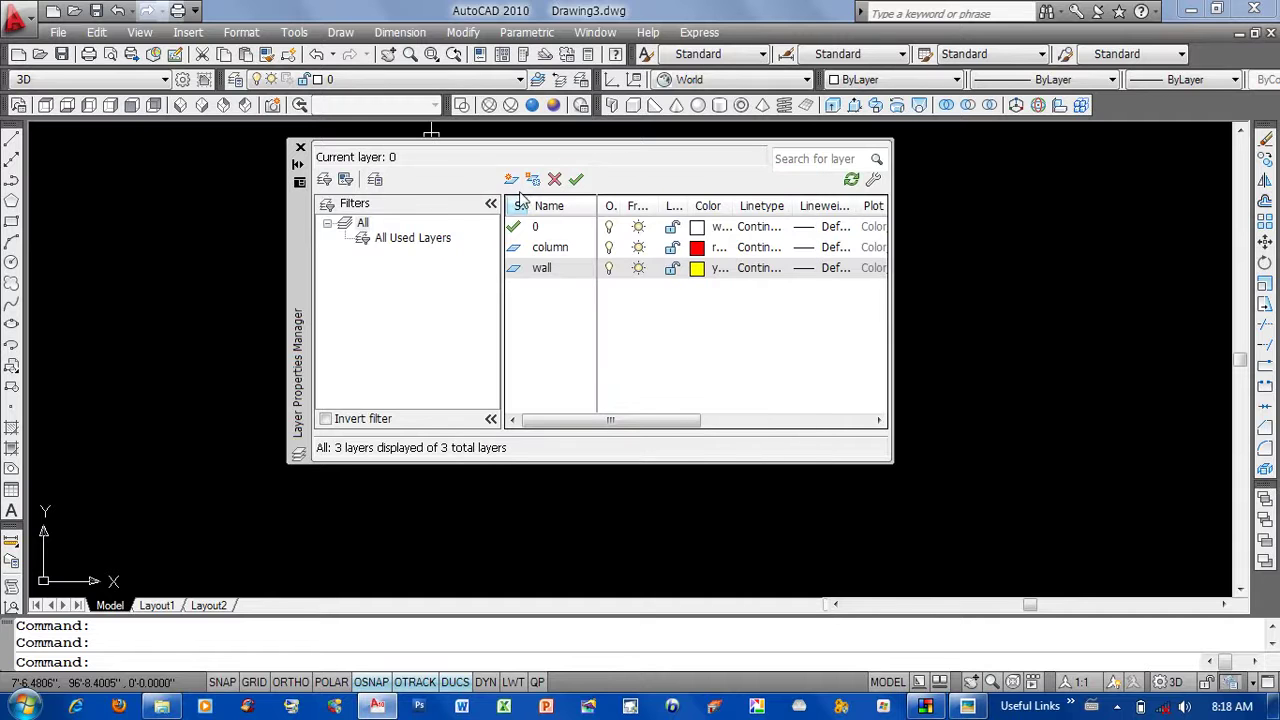
Add a 'windows and doors' layer coloured green.
left_click(510, 179)
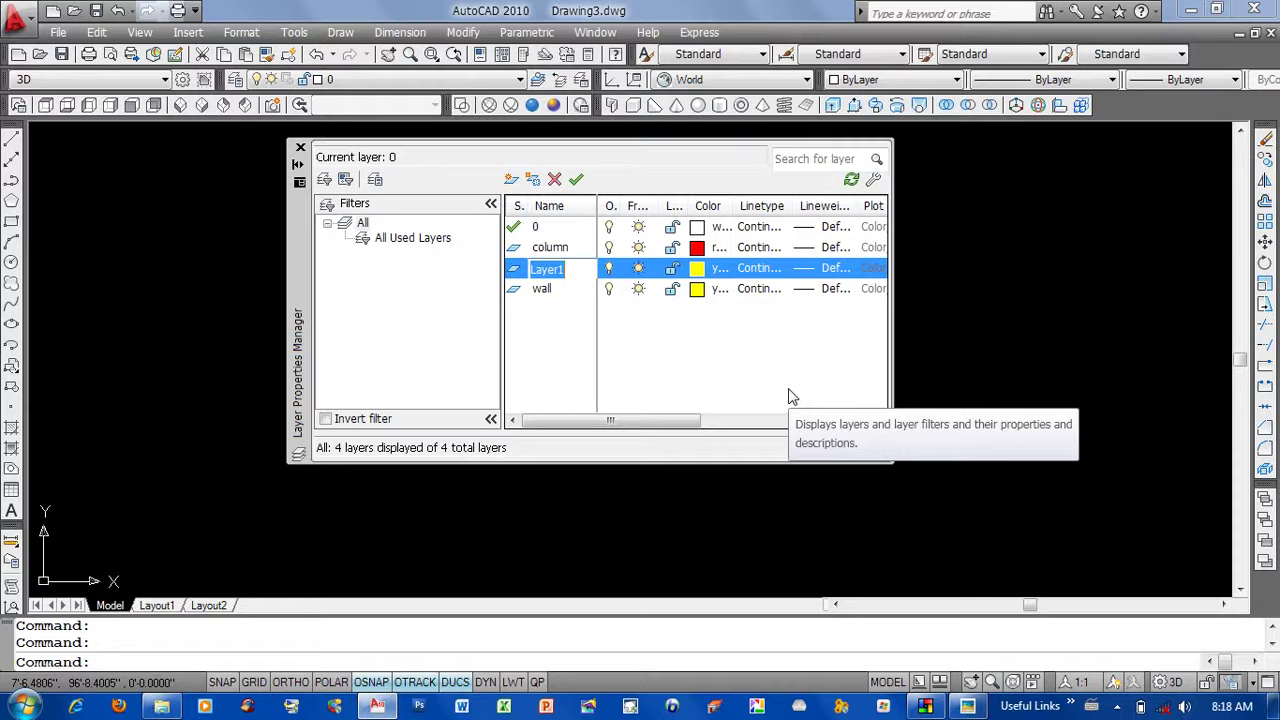
type("windows")
type("and door")
type("s")
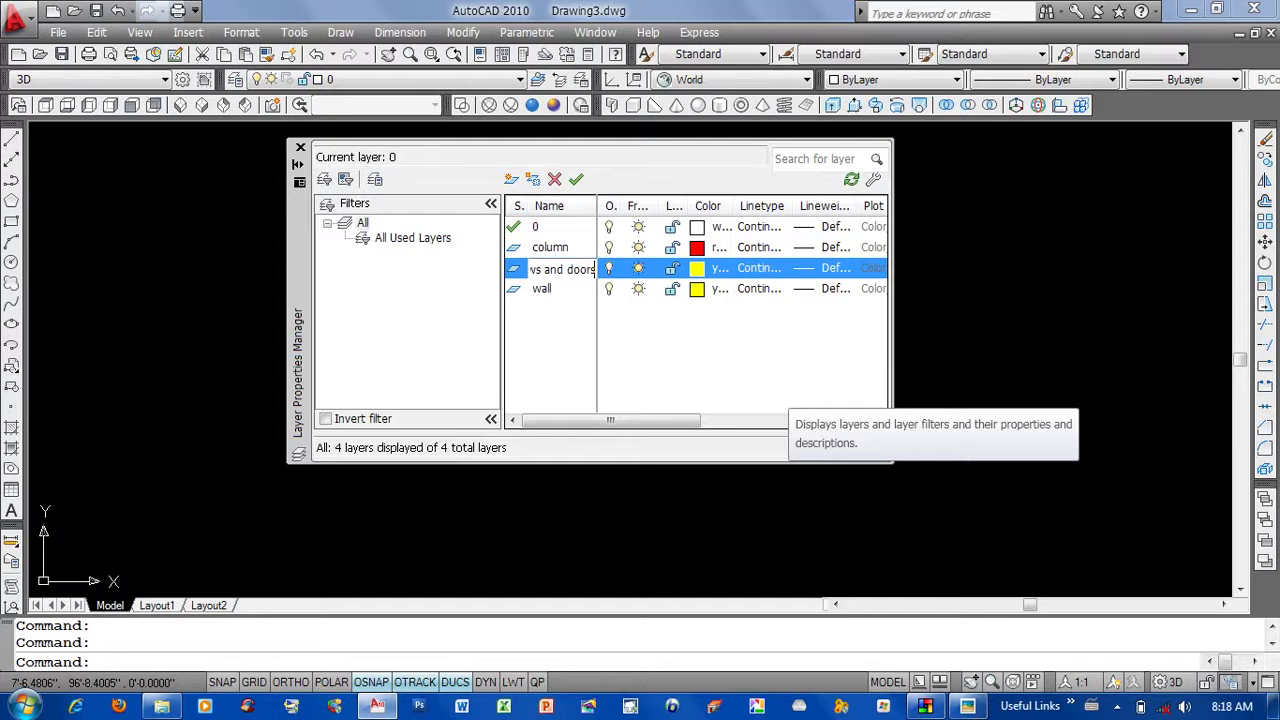
key("Return")
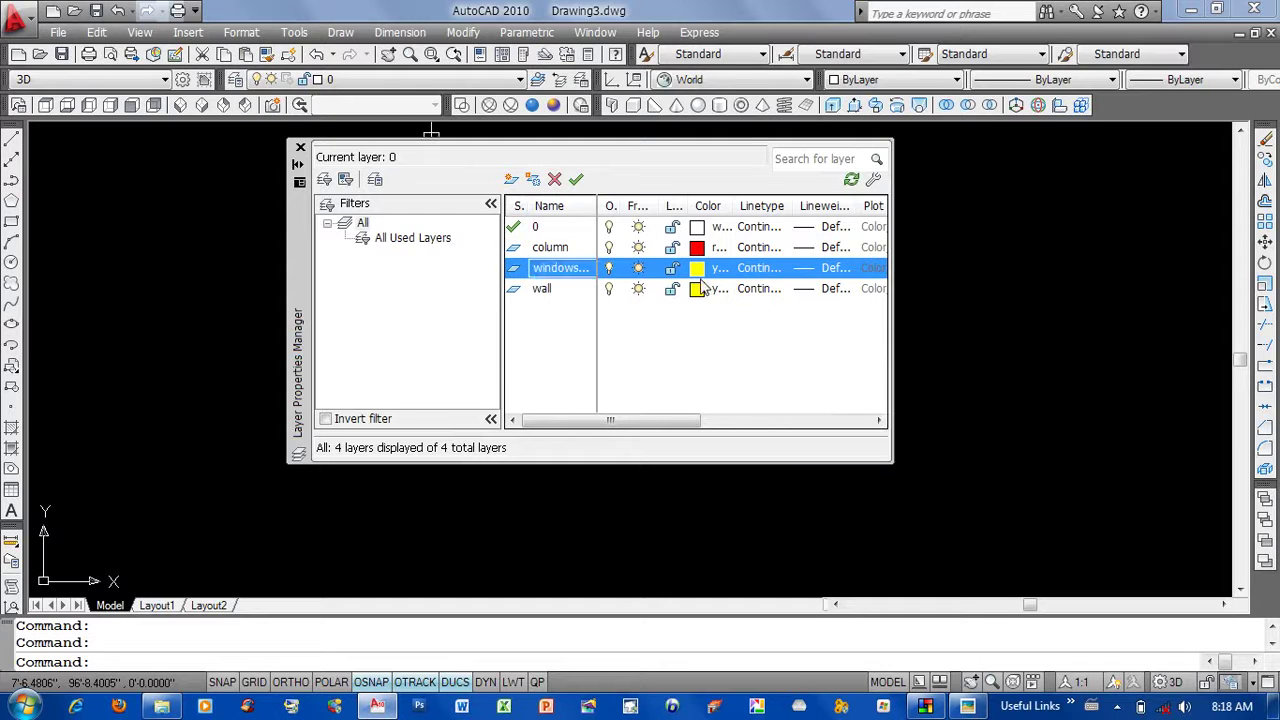
left_click(708, 282)
type("3")
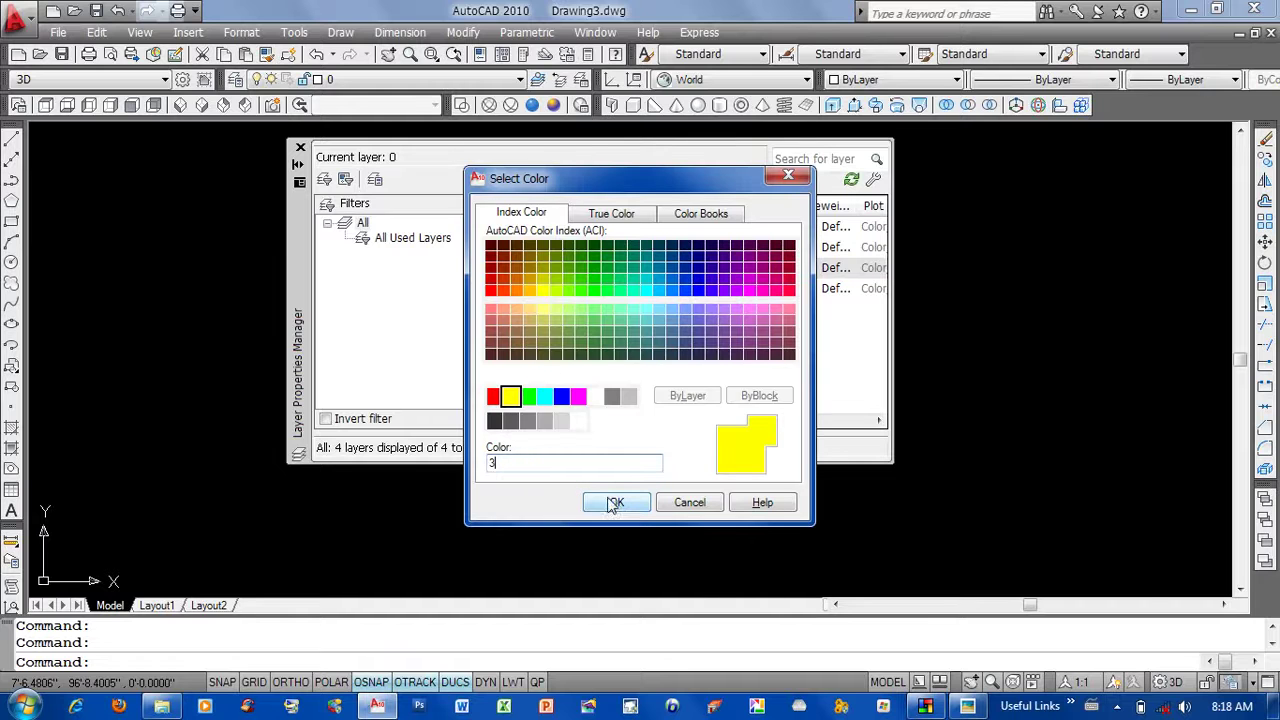
type("green")
left_click(620, 505)
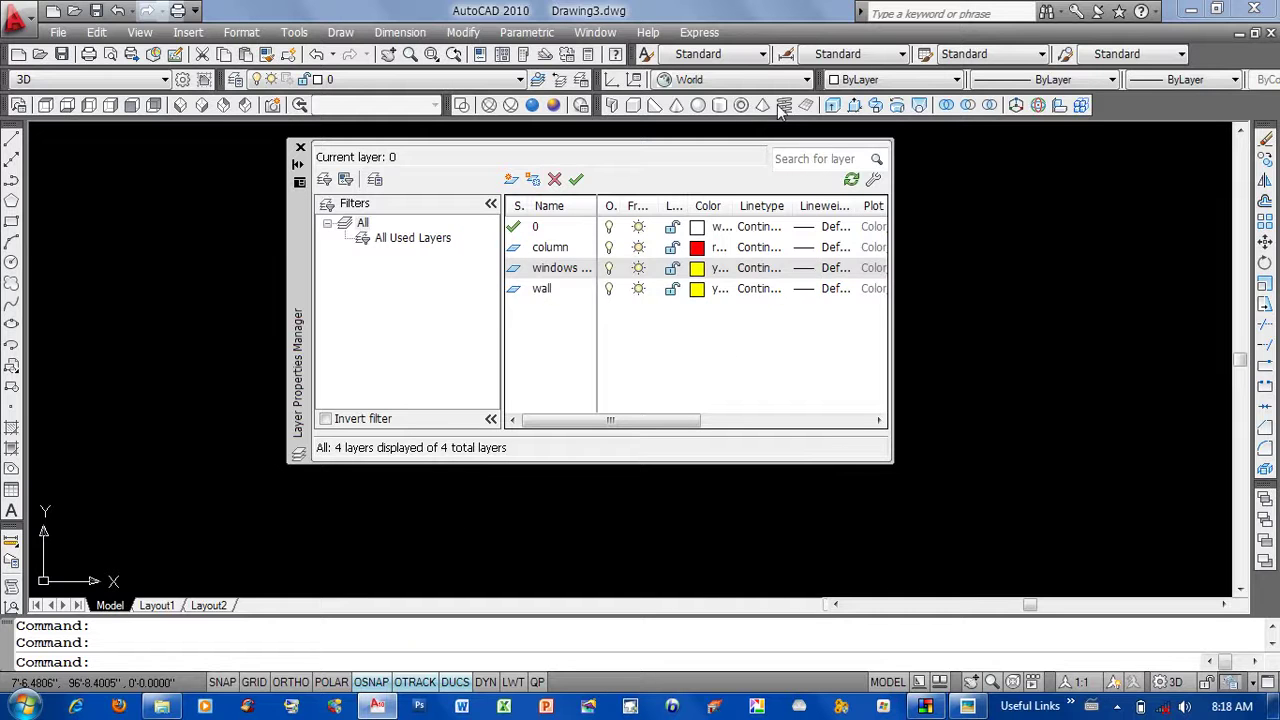
Make column the current layer, close the layer manager and Zoom All.
left_click(557, 248)
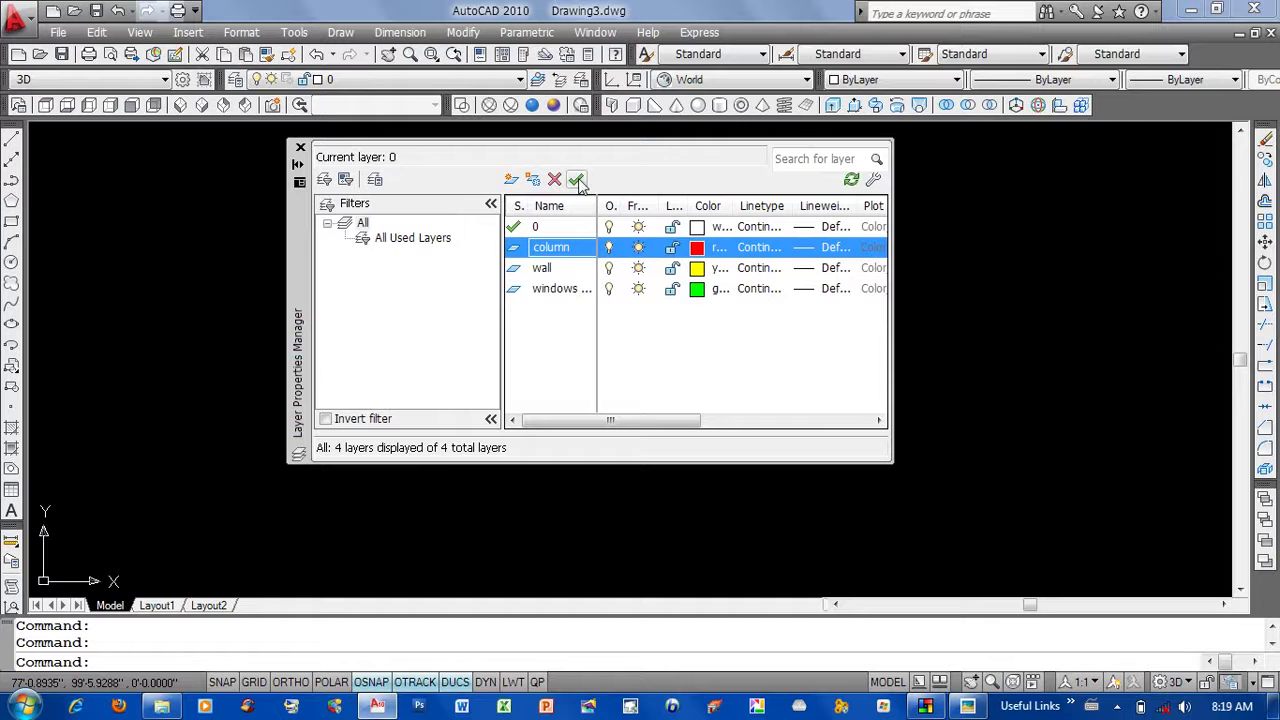
left_click(577, 180)
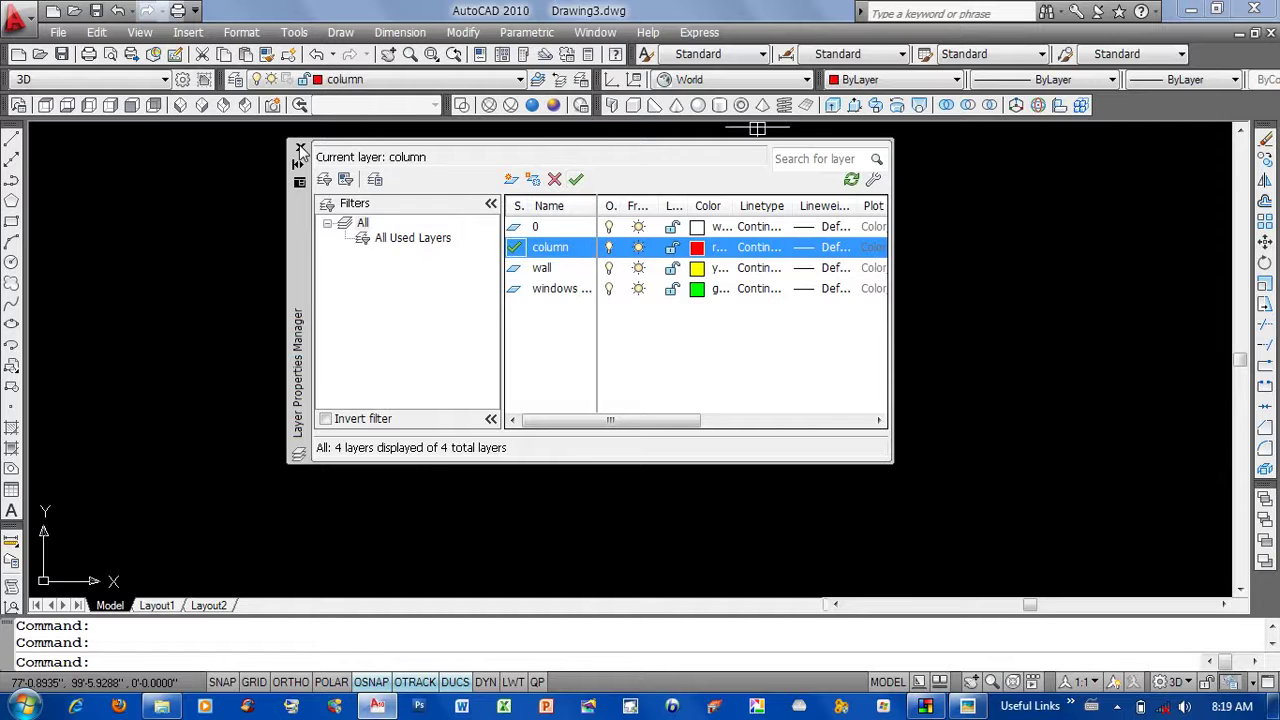
left_click(300, 147)
type("z")
key("Return")
type("a")
key("Return")
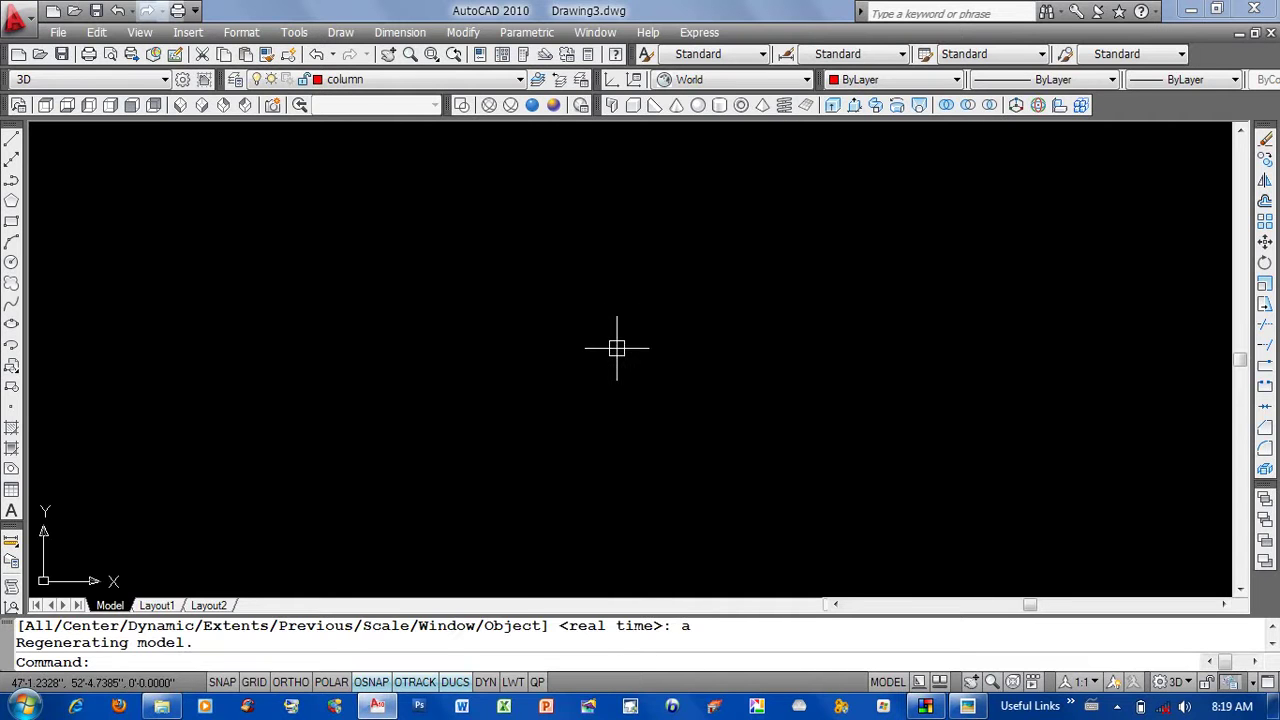
Set the UCS icon to Noorigin so it stops following the origin.
key("alt+v")
key("l")
key("u")
key("r")
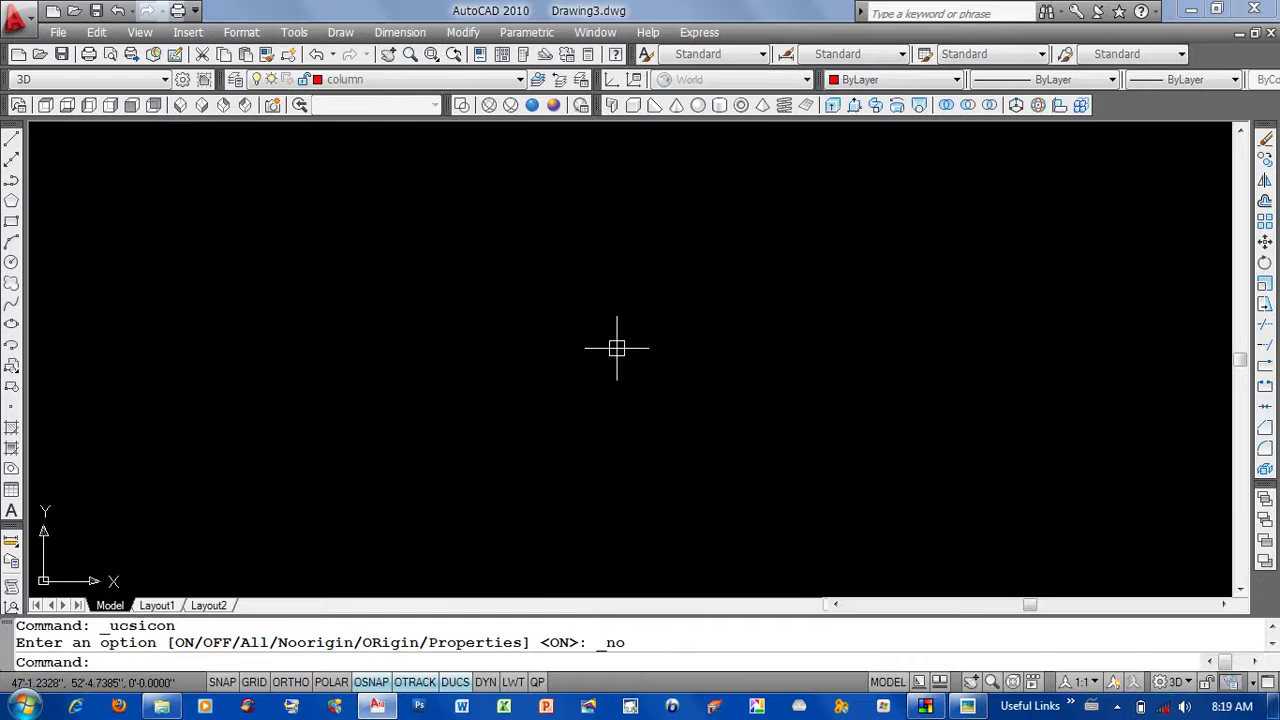
Draw a 9 by 9 column rectangle with REC and @9,9, then zoom in on it.
type("rec")
key("Return")
left_click(508, 441)
type("@")
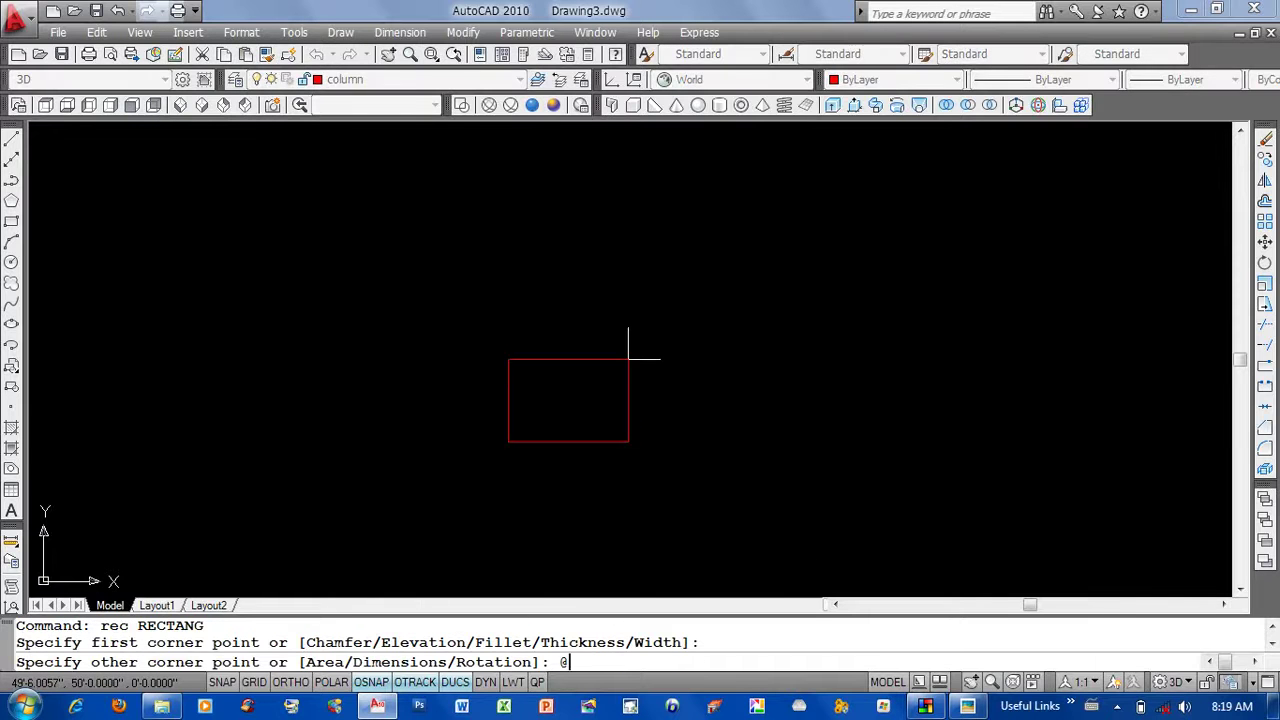
type("9,9")
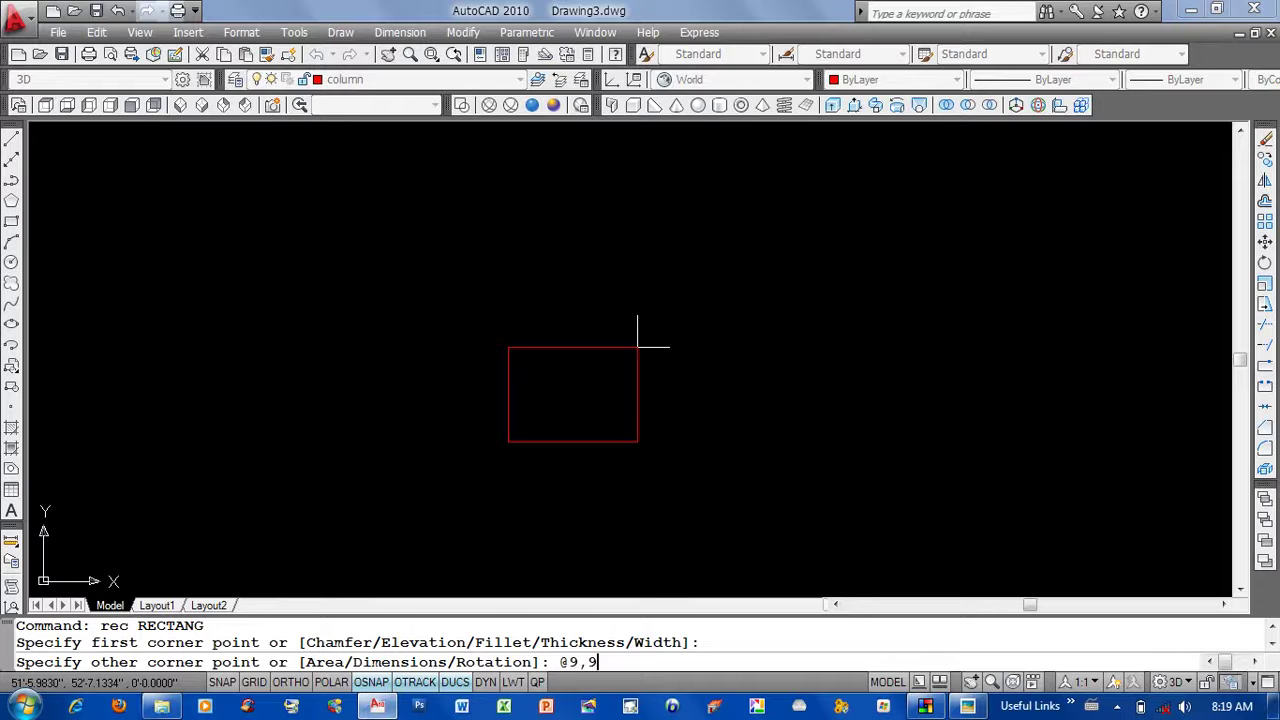
key("Return")
scroll(505, 438, "up", 5)
left_click(970, 707)
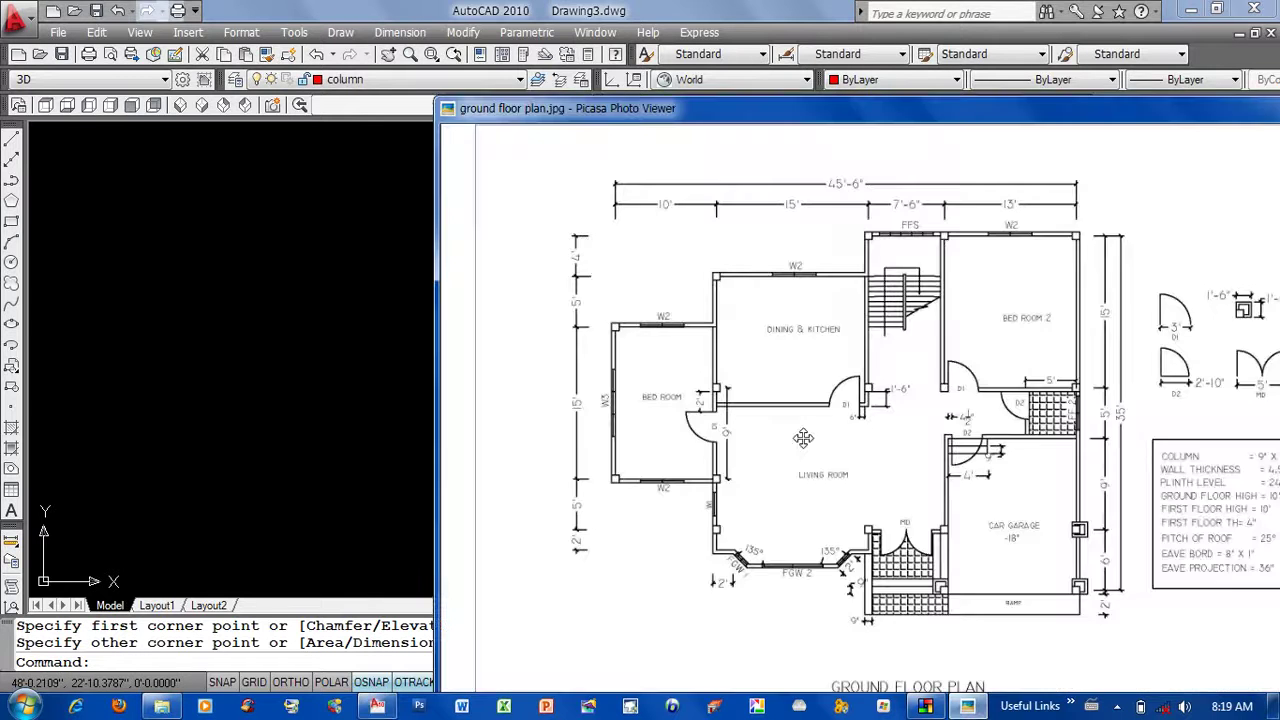
Zoom and pan the ground floor plan to the bed room and its wall dimensions.
scroll(813, 468, "up", 3)
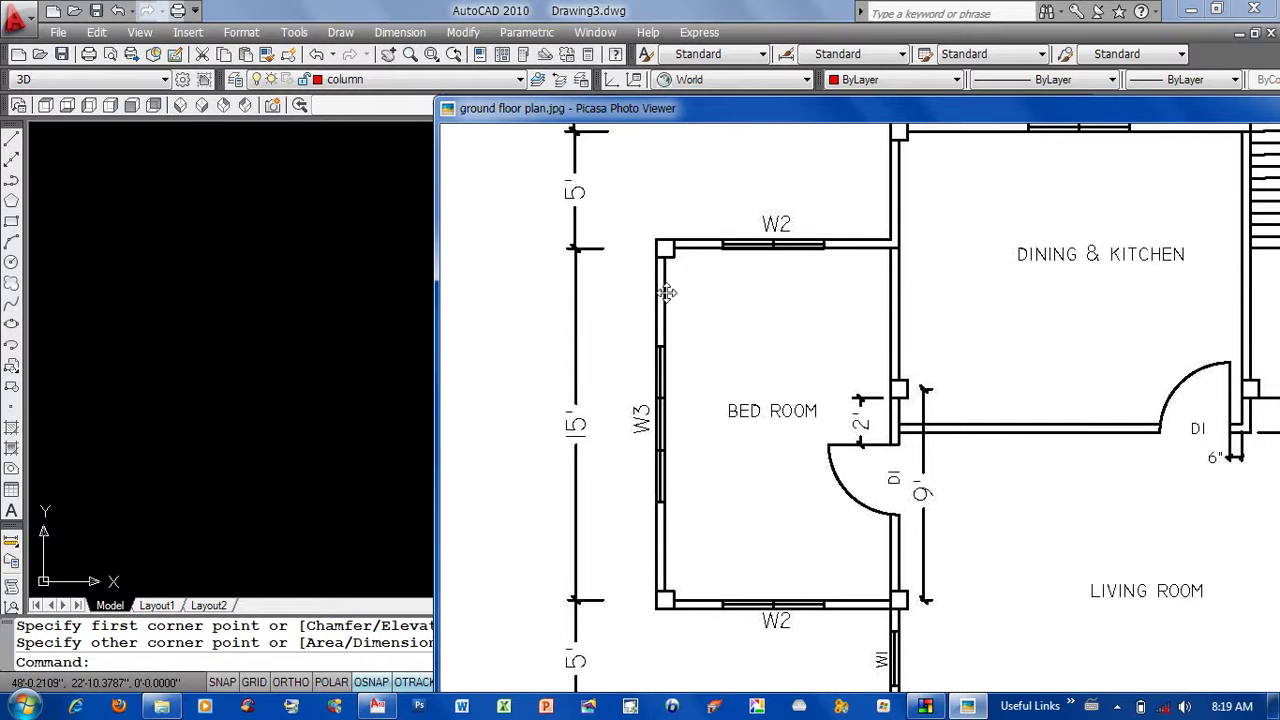
mouse_move(672, 249)
left_mouse_down()
mouse_move(676, 369)
mouse_move(590, 575)
left_mouse_up()
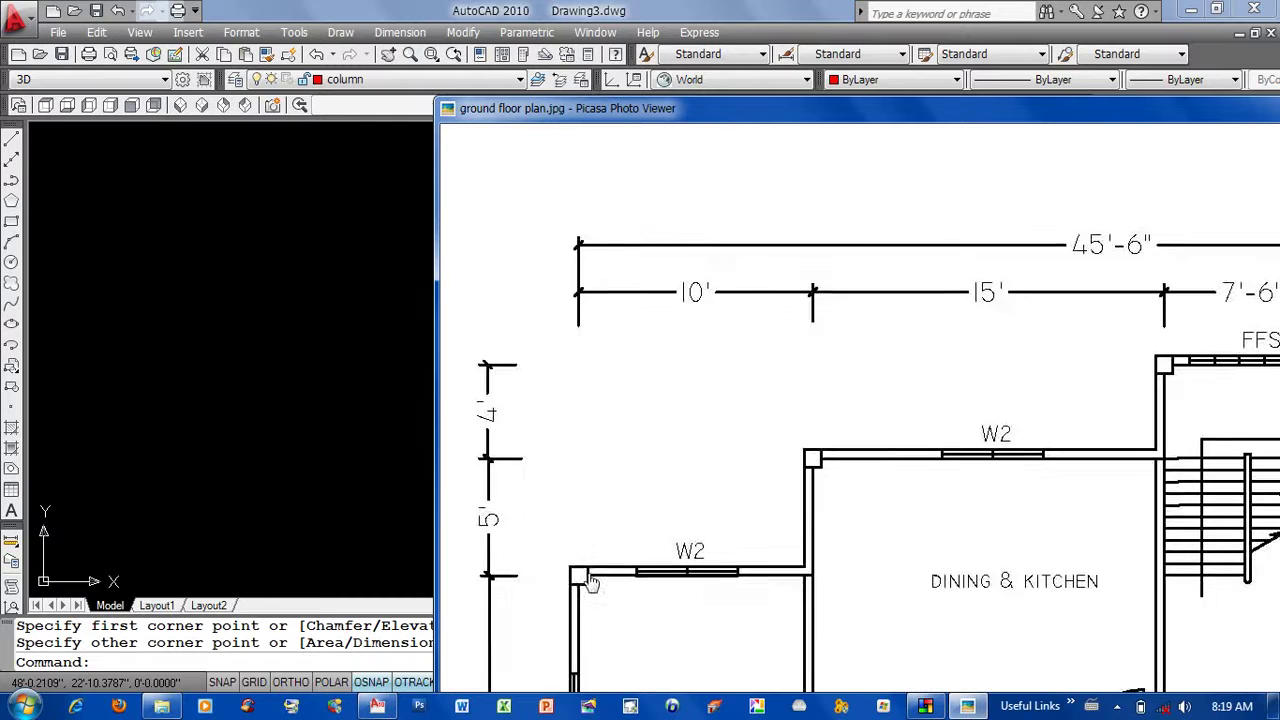
key("Escape")
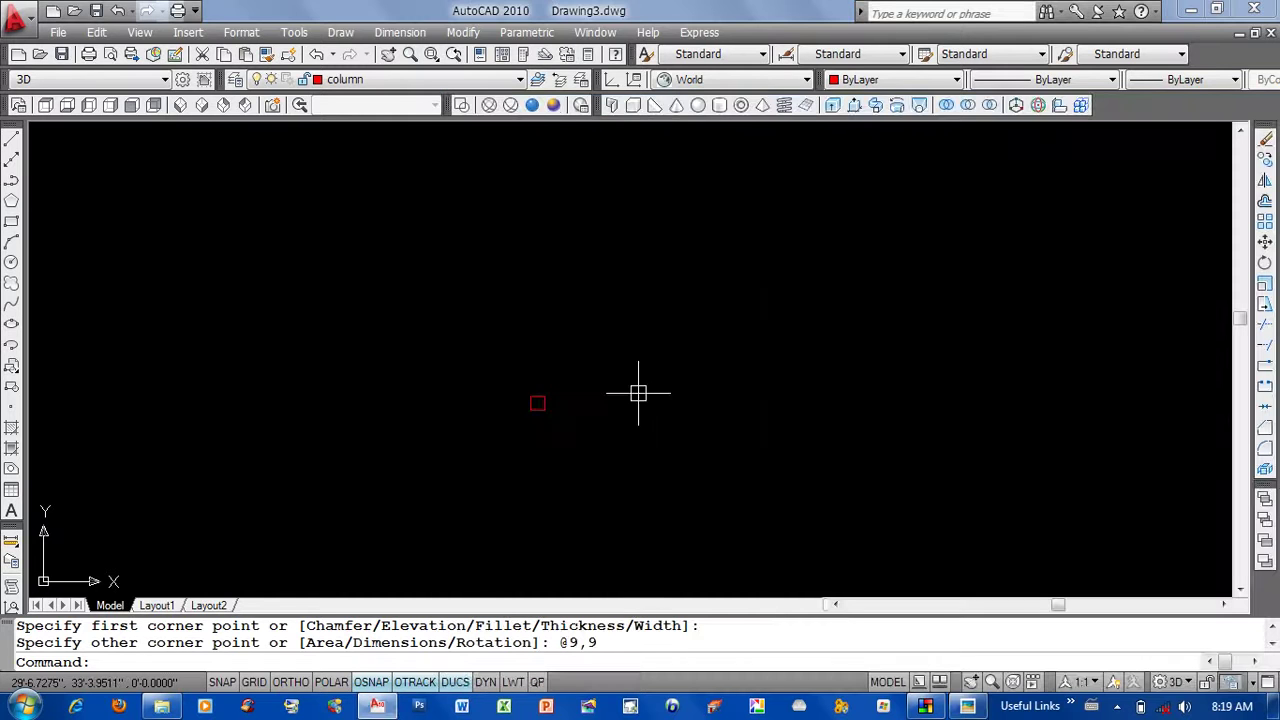
With Ortho on, copy the column square 15' up, then 10' to the right.
type("co")
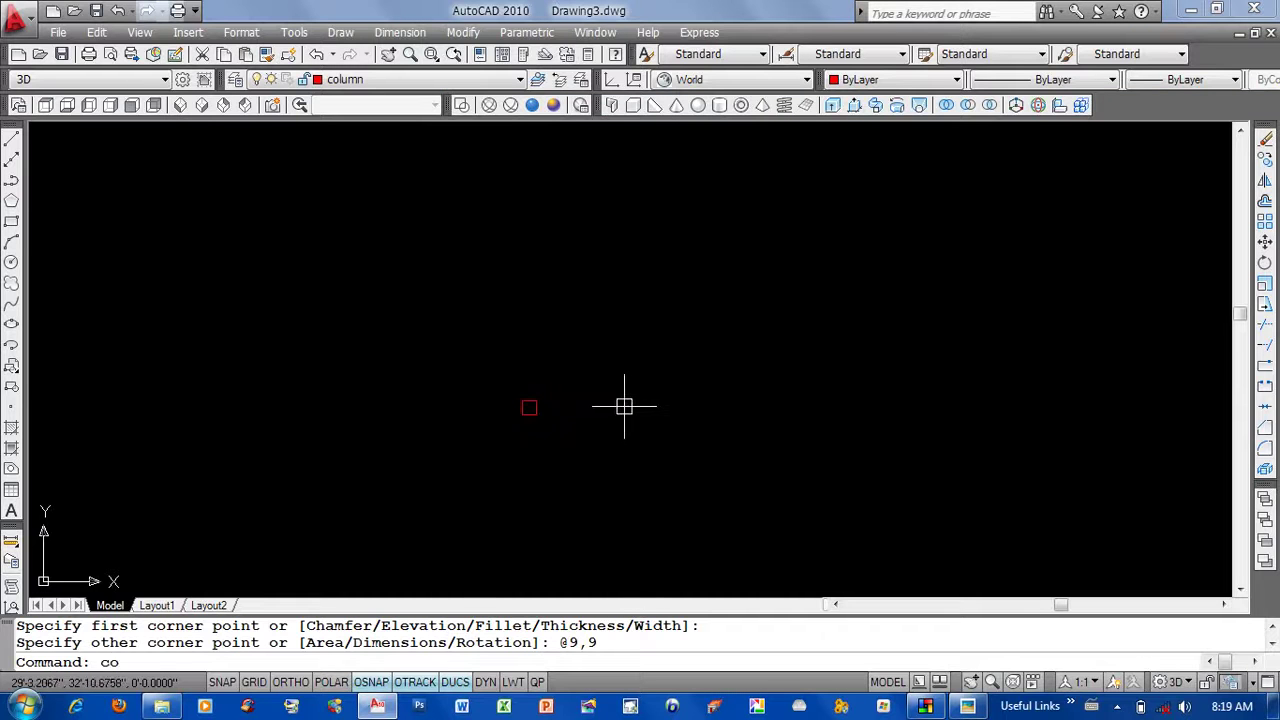
key("Return")
left_click(529, 407)
key("Return")
left_click(656, 432)
key("F8")
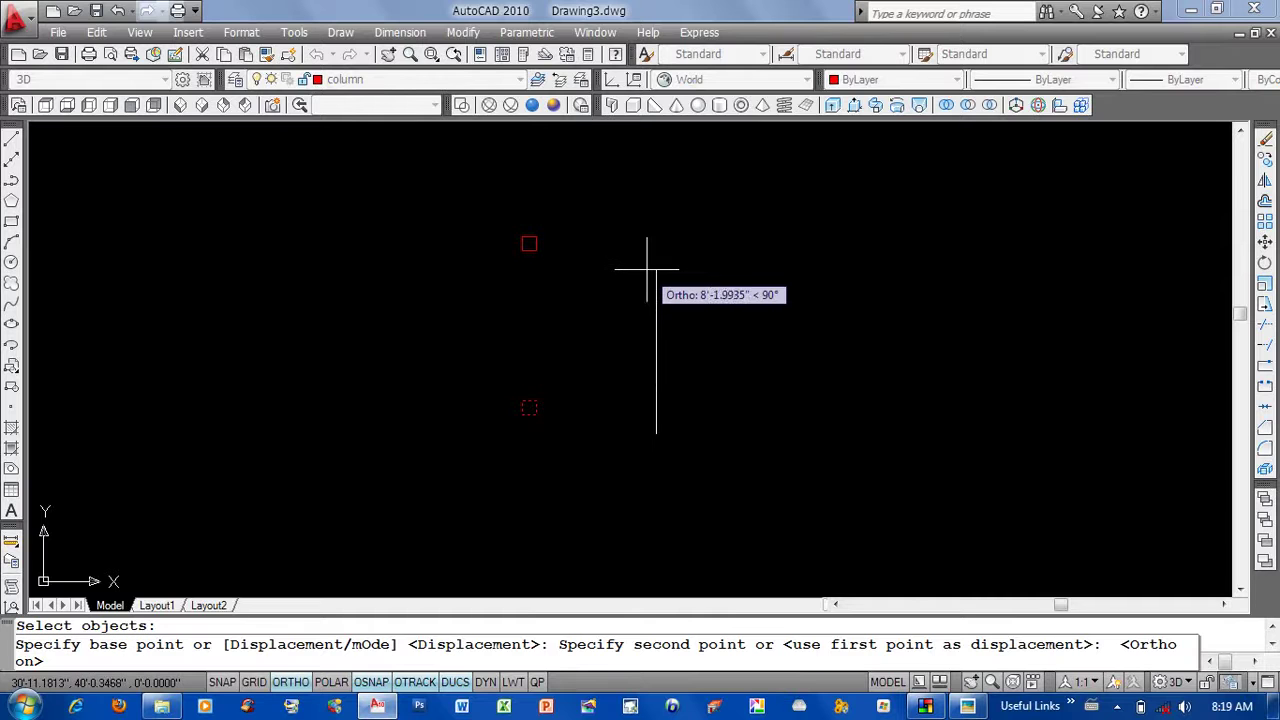
type("15'")
key("Return")
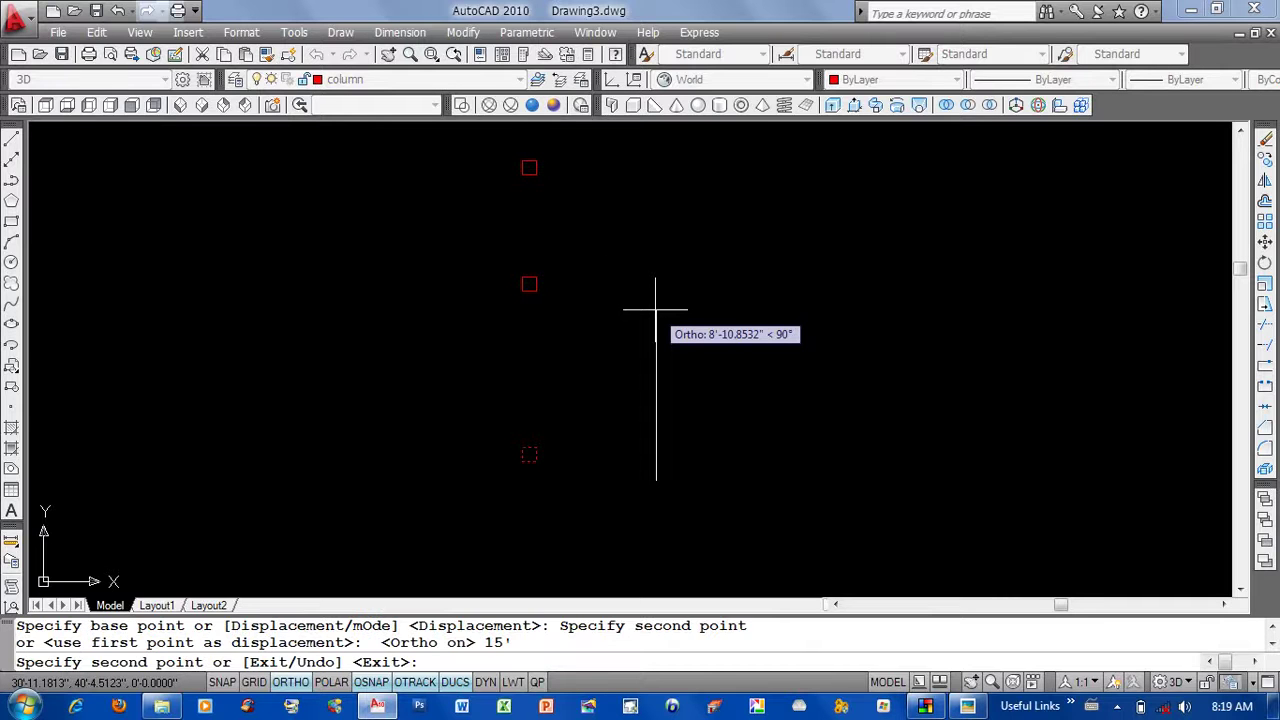
key("Return")
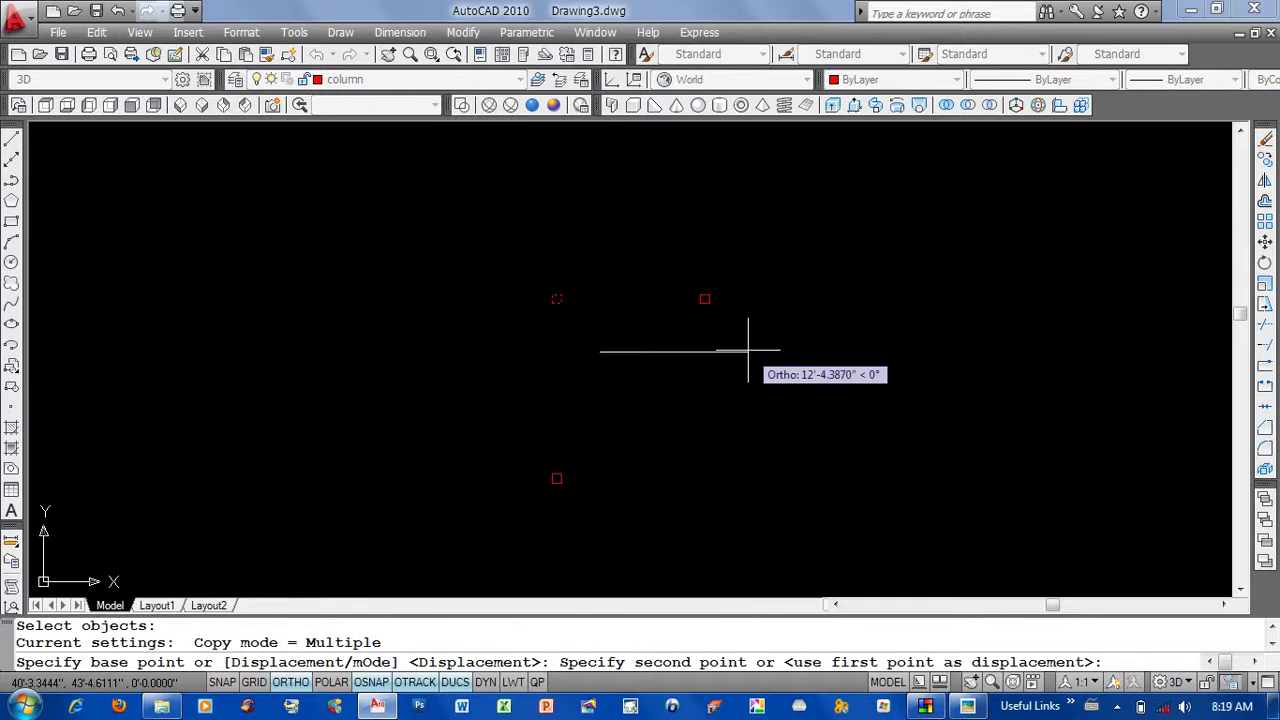
type("10'")
key("Return")
key("Return")
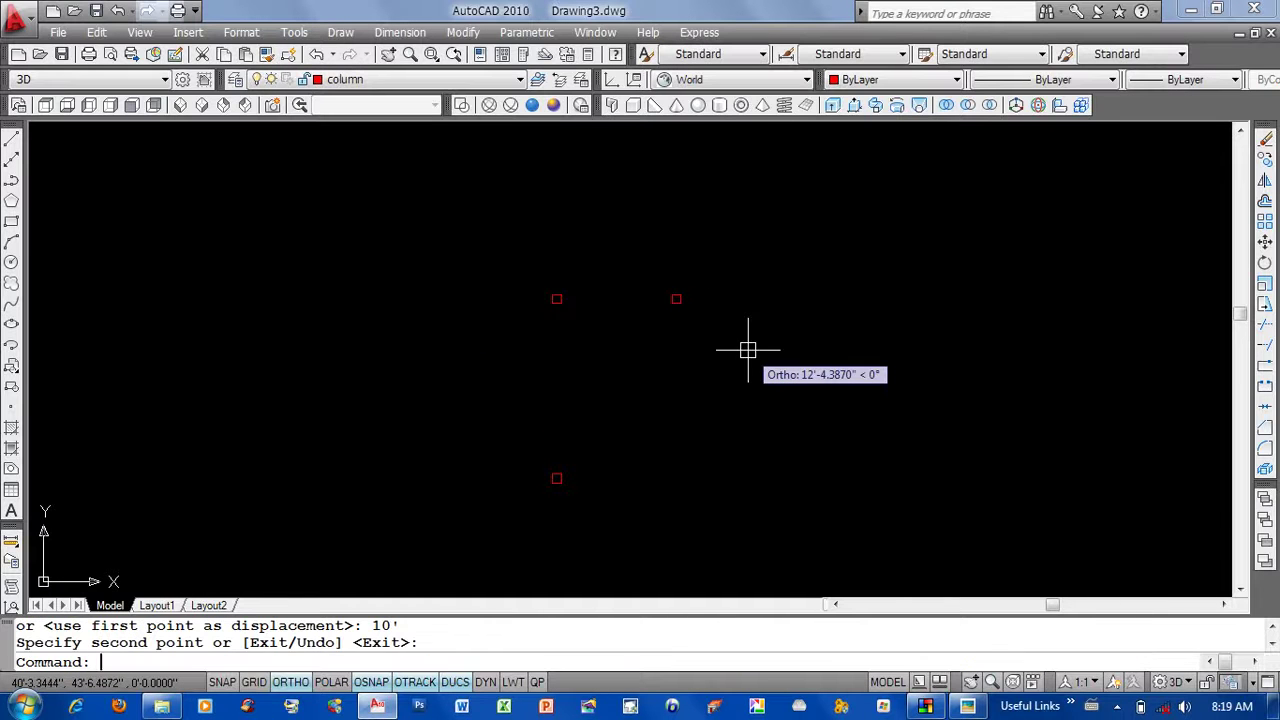
Check the 15', 7'-6" and 13' dimensions on the plan, then cancel the pending copy.
scroll(748, 350, "down", 1)
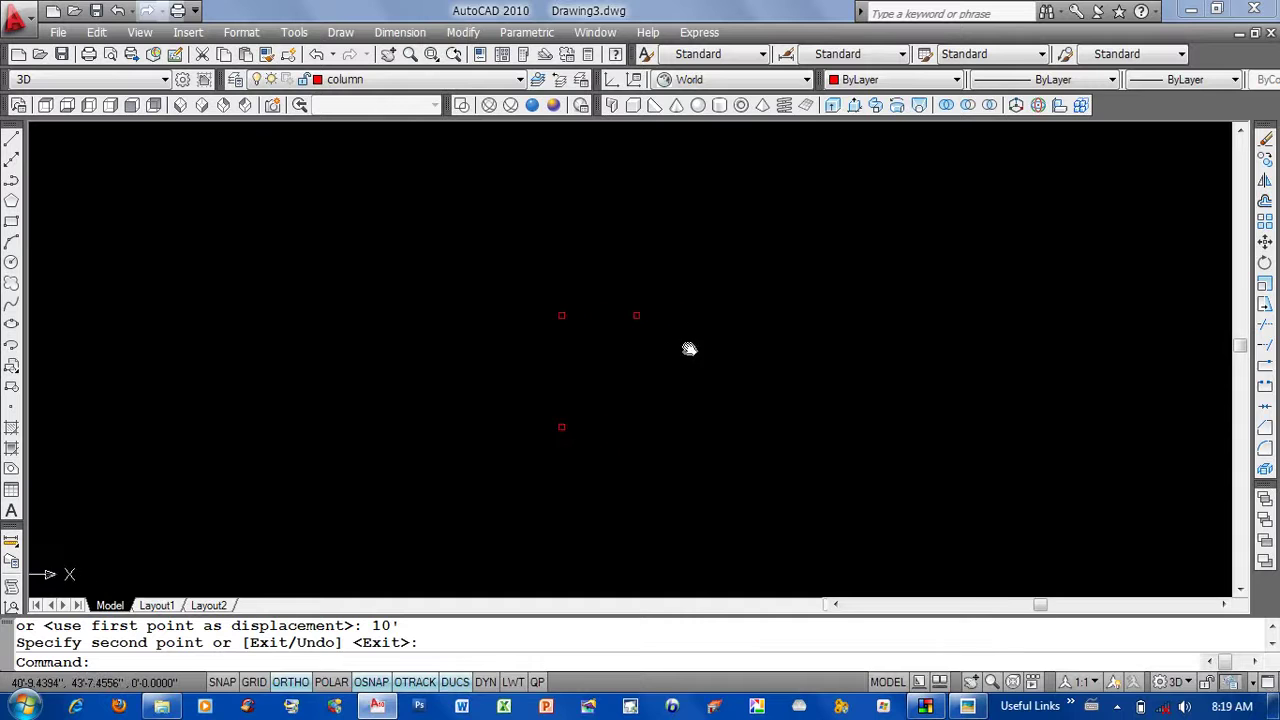
left_click(968, 706)
left_click_drag(745, 349, 578, 413)
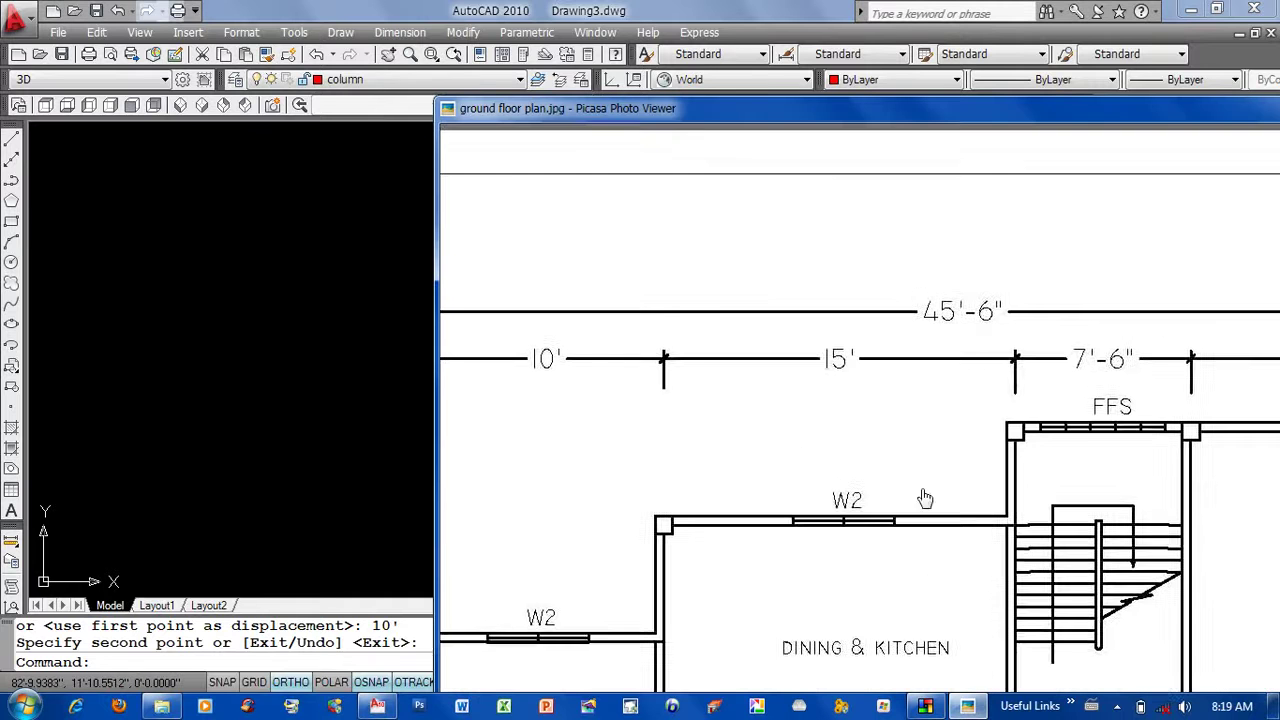
left_click_drag(855, 365, 745, 320)
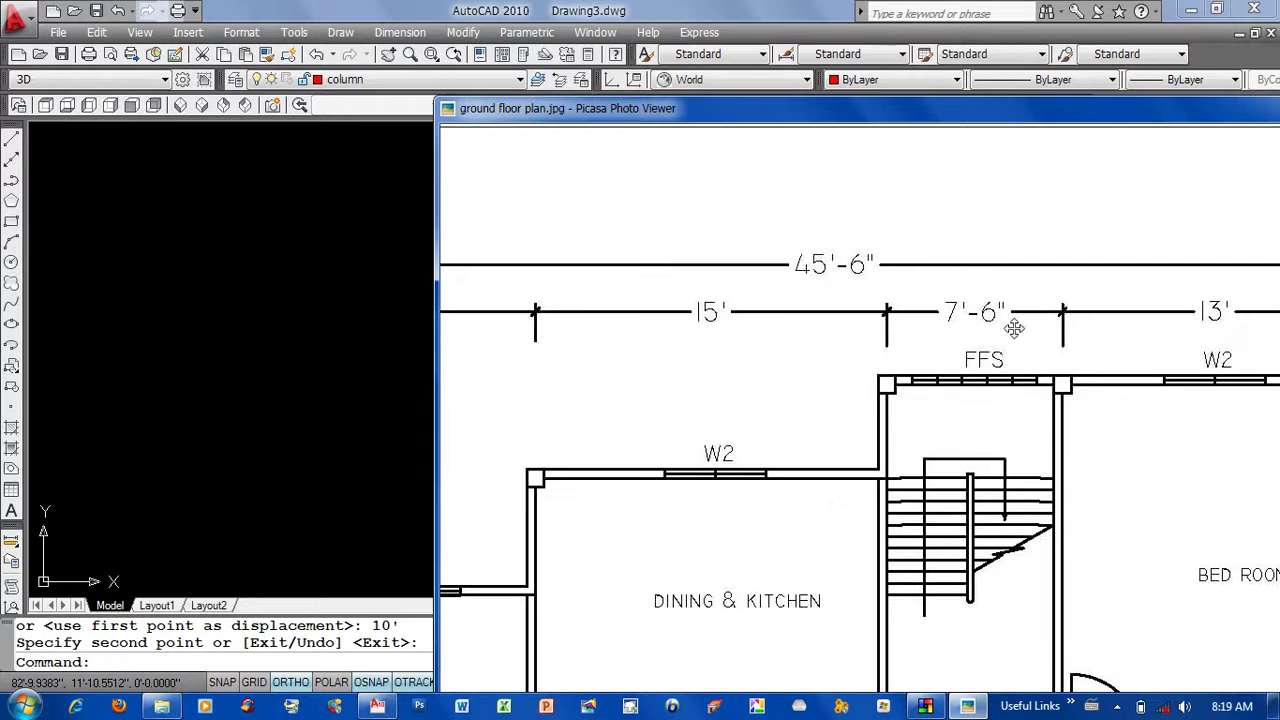
left_click(418, 656)
middle_click_drag(470, 472, 453, 508)
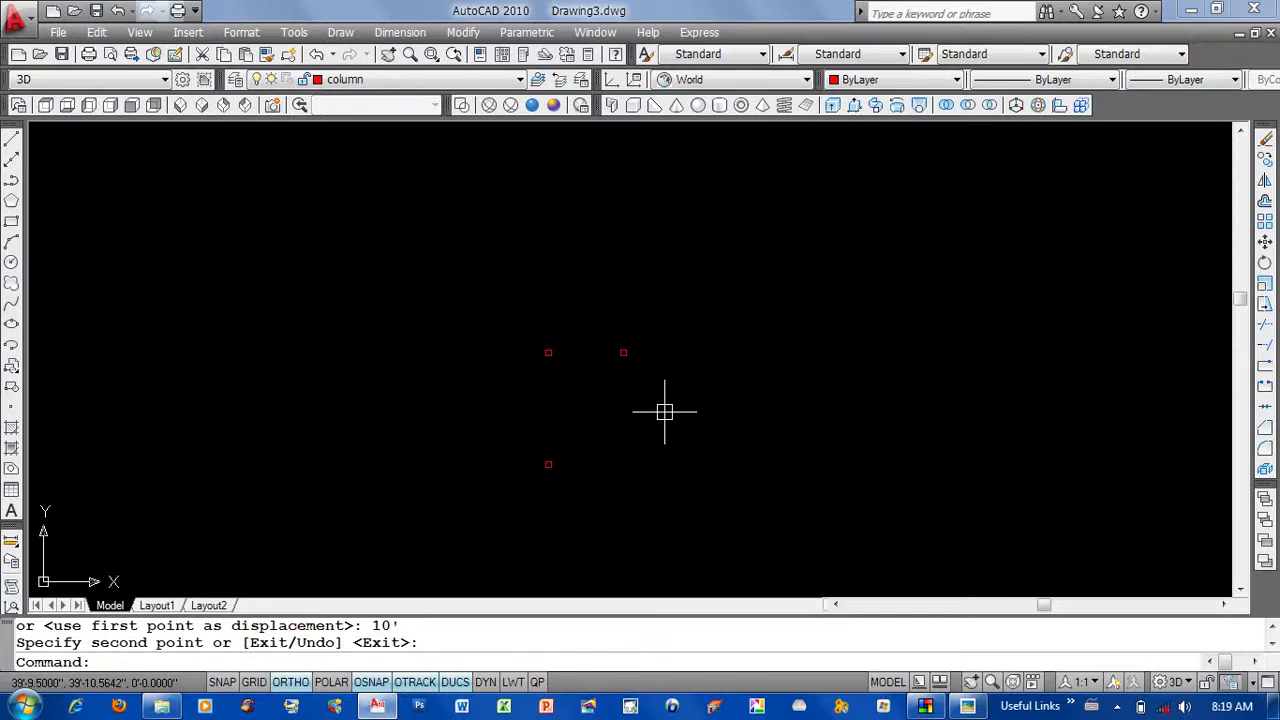
type("co")
key("Escape")
key("Escape")
Pan the floor plan to review the living room and the top dimensions.
left_click(968, 706)
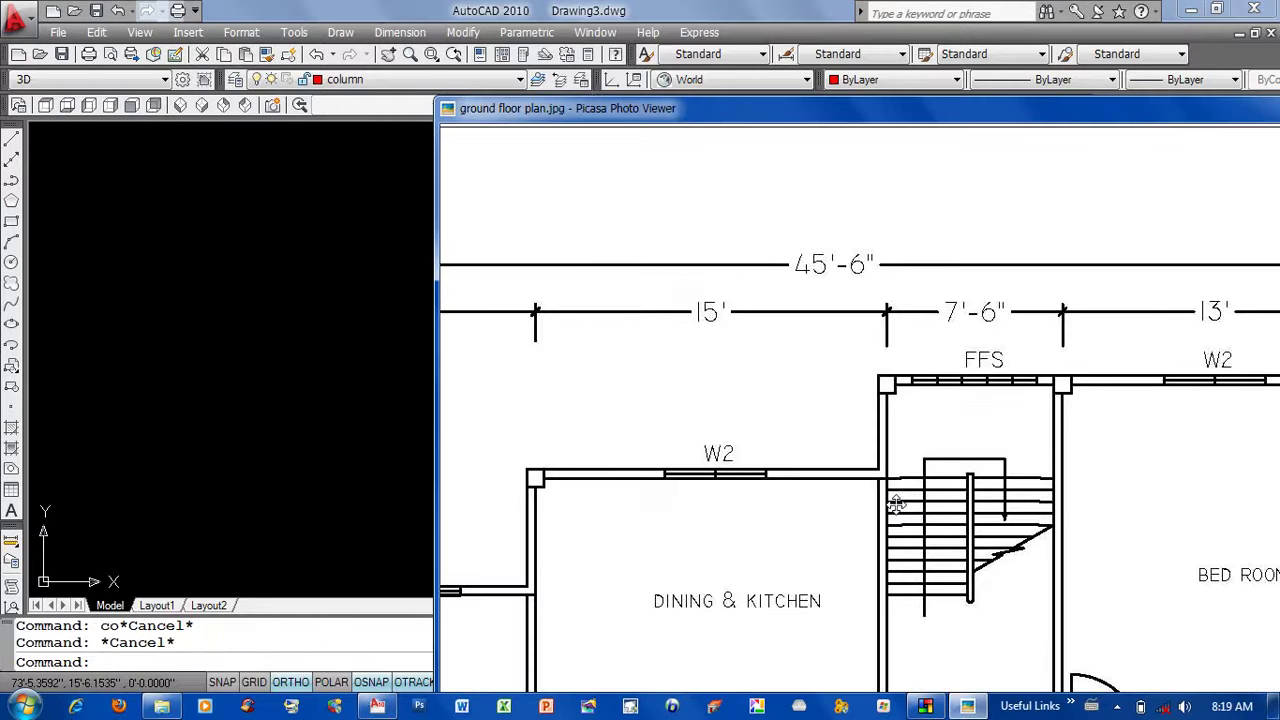
scroll(795, 426, "down", 2)
scroll(937, 360, "down", 2)
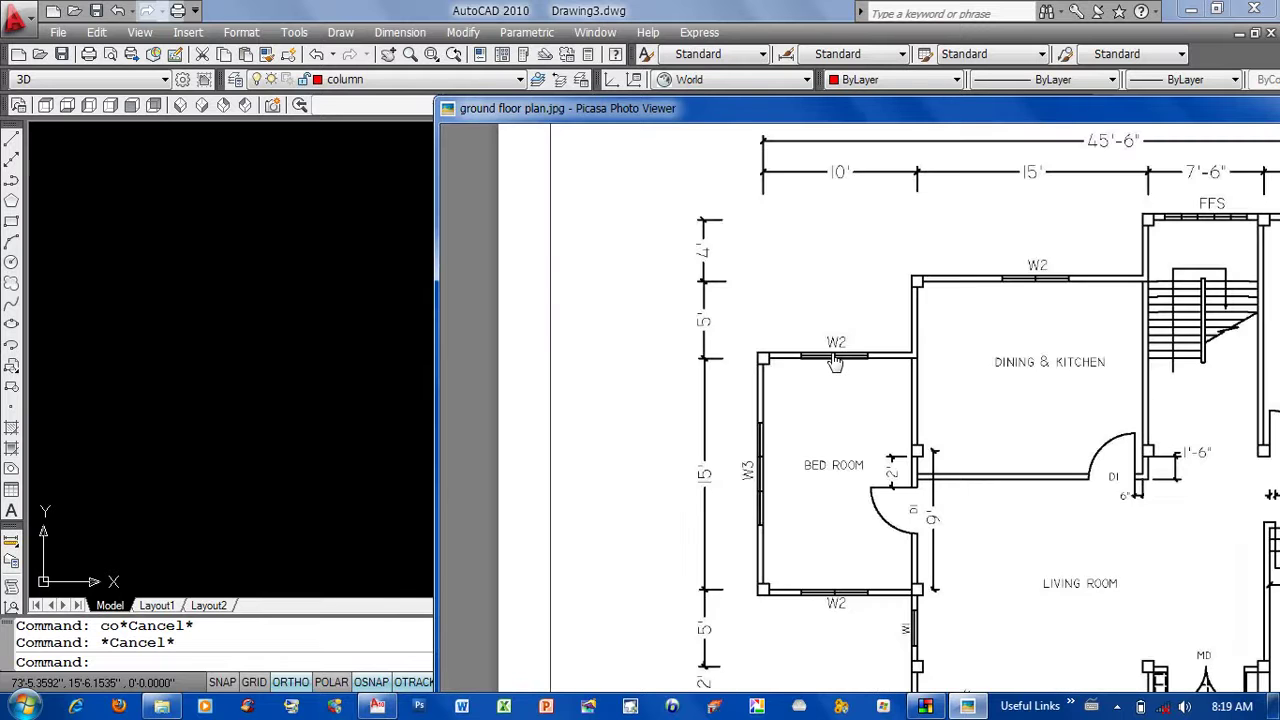
left_click_drag(806, 456, 777, 348)
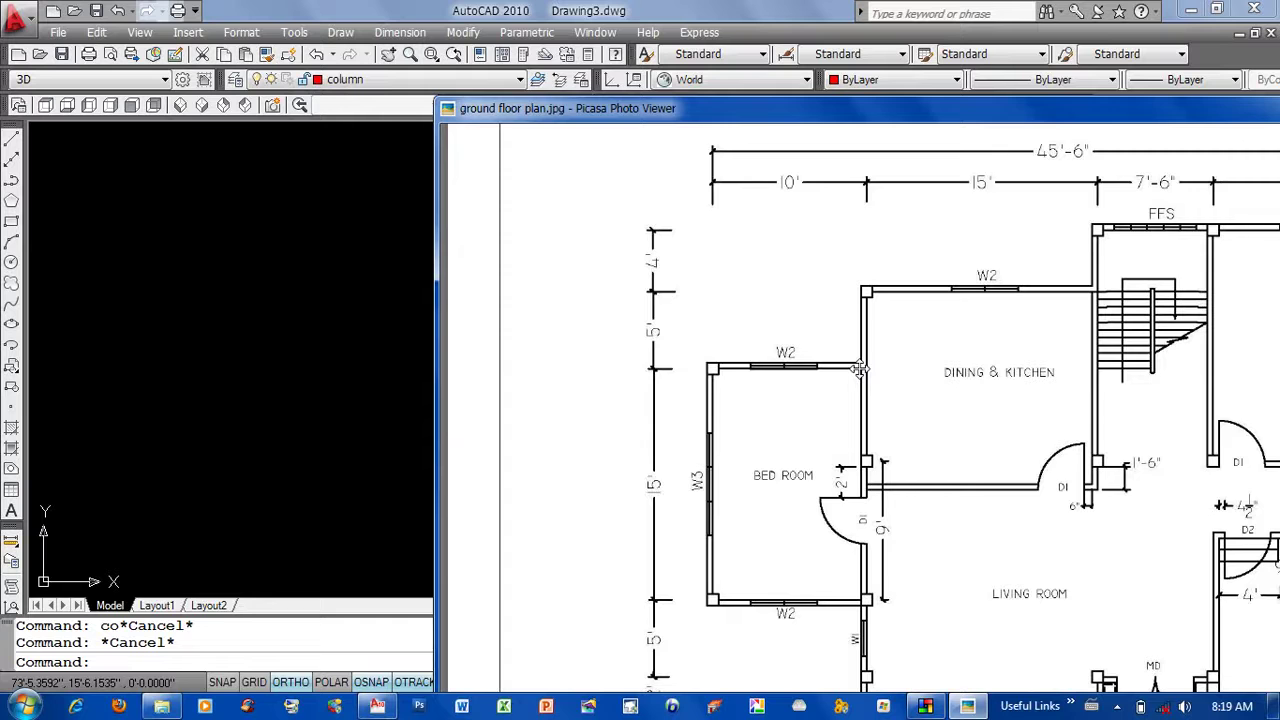
left_click(218, 373)
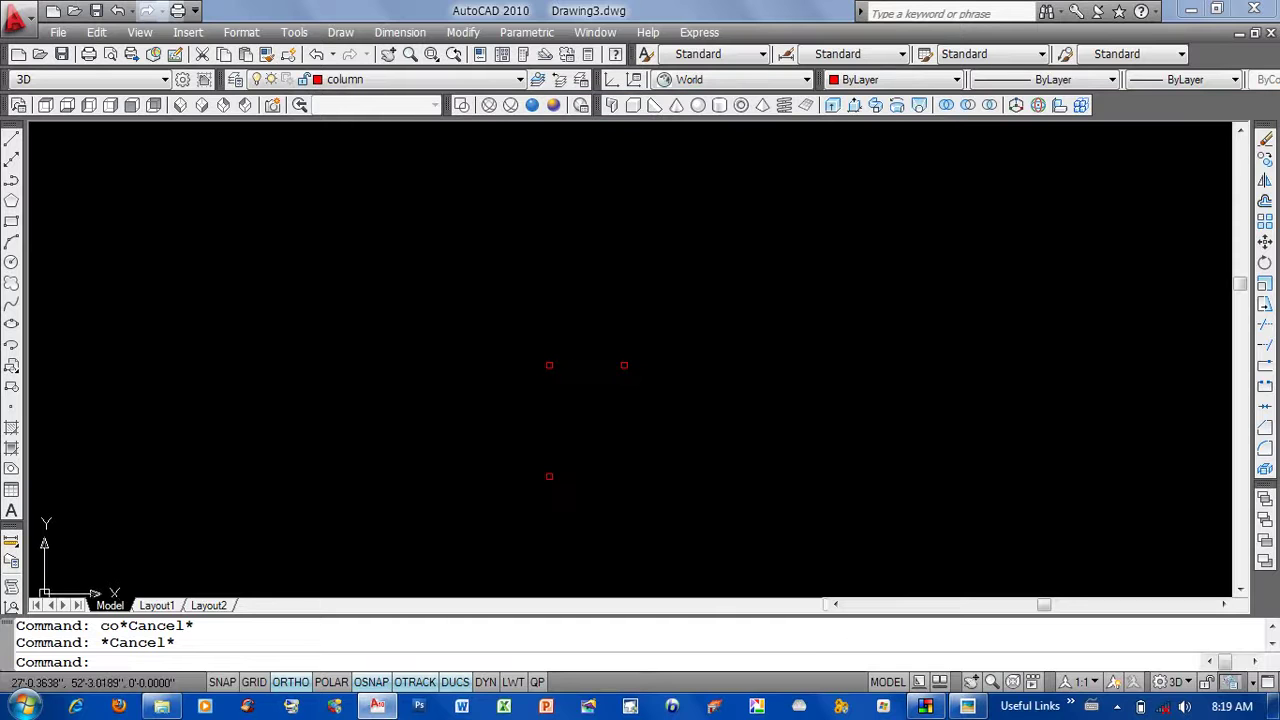
left_click(967, 706)
left_click_drag(901, 389, 812, 510)
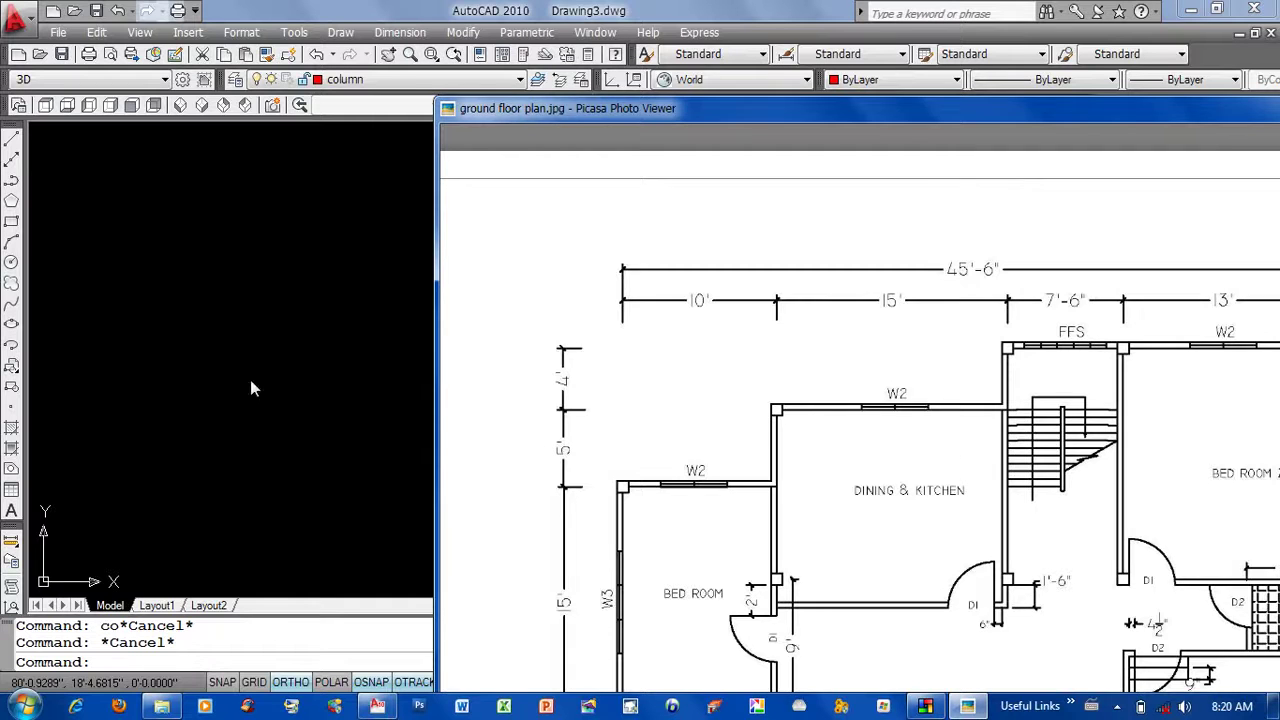
Copy the column point at 5' and 15' displacements.
left_click(303, 379)
type("c")
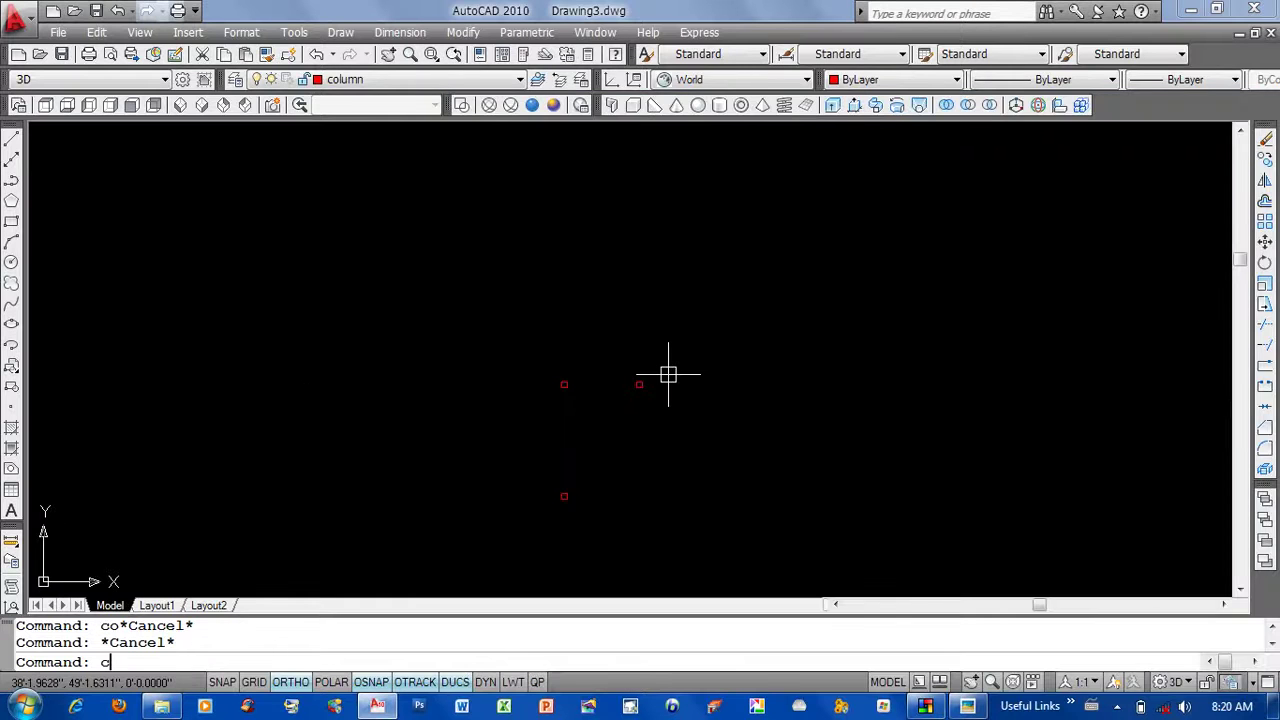
type("o")
key("Return")
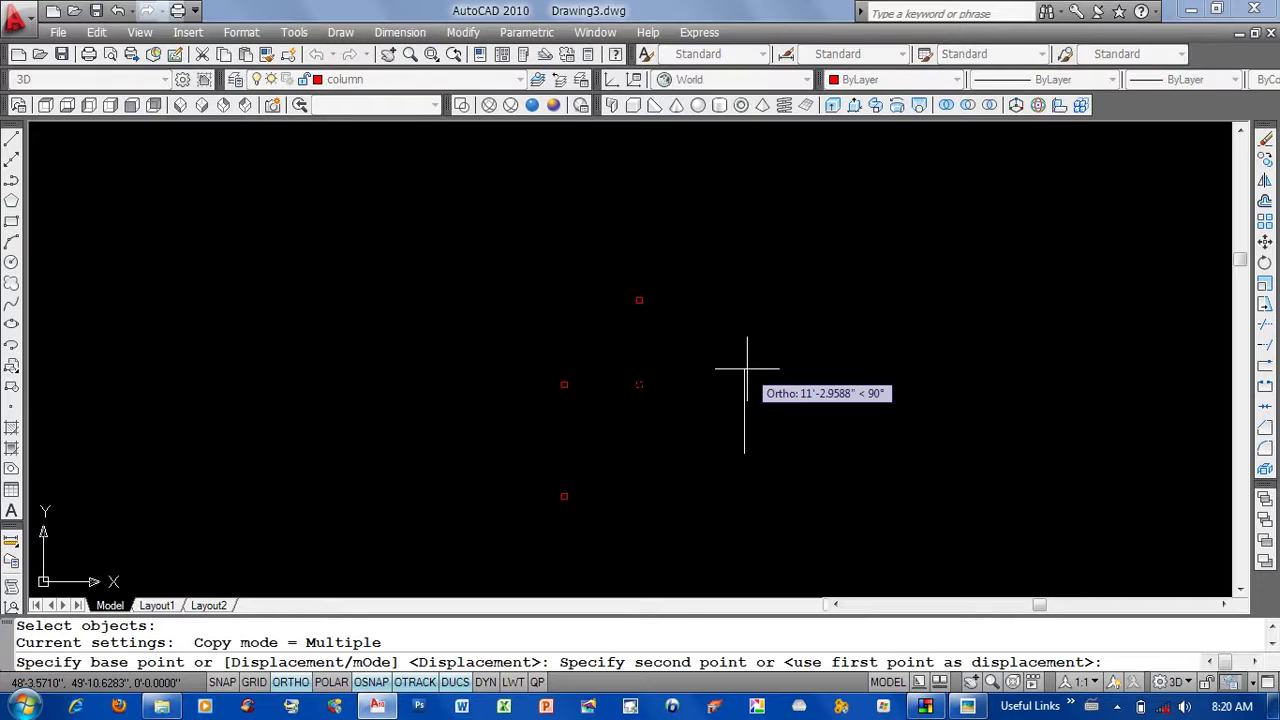
type("5'")
key("Return")
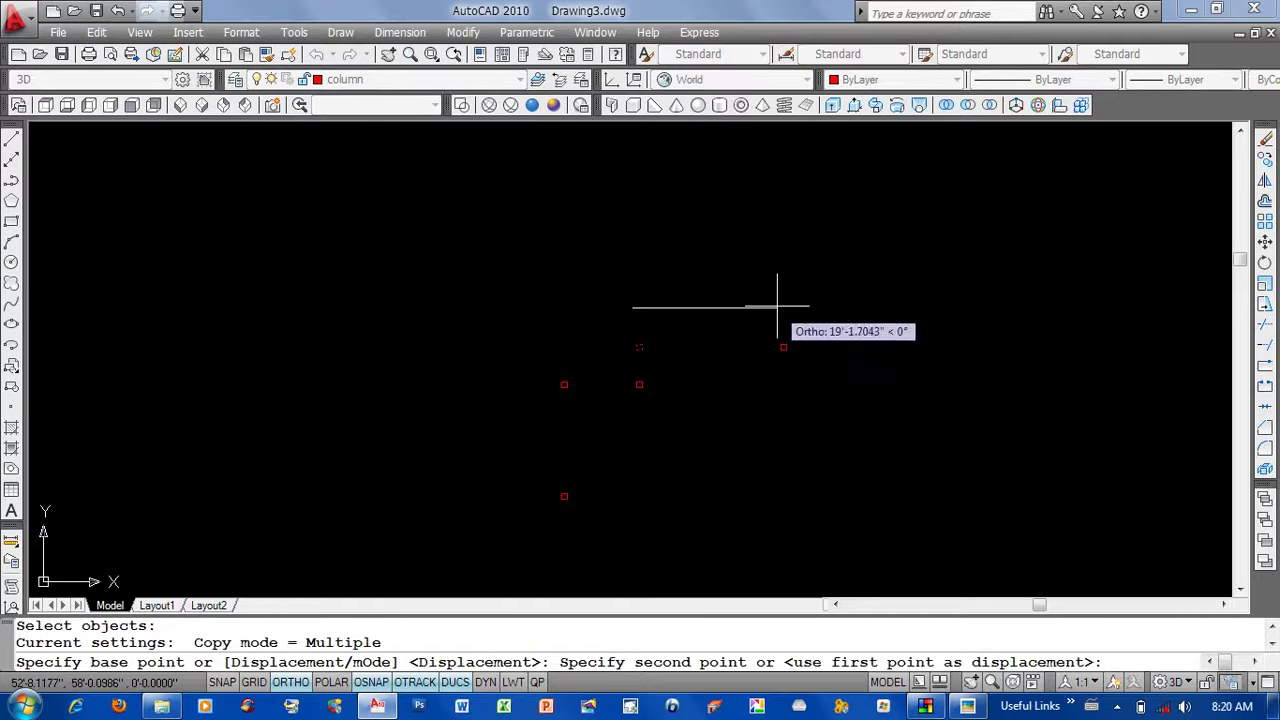
type("15")
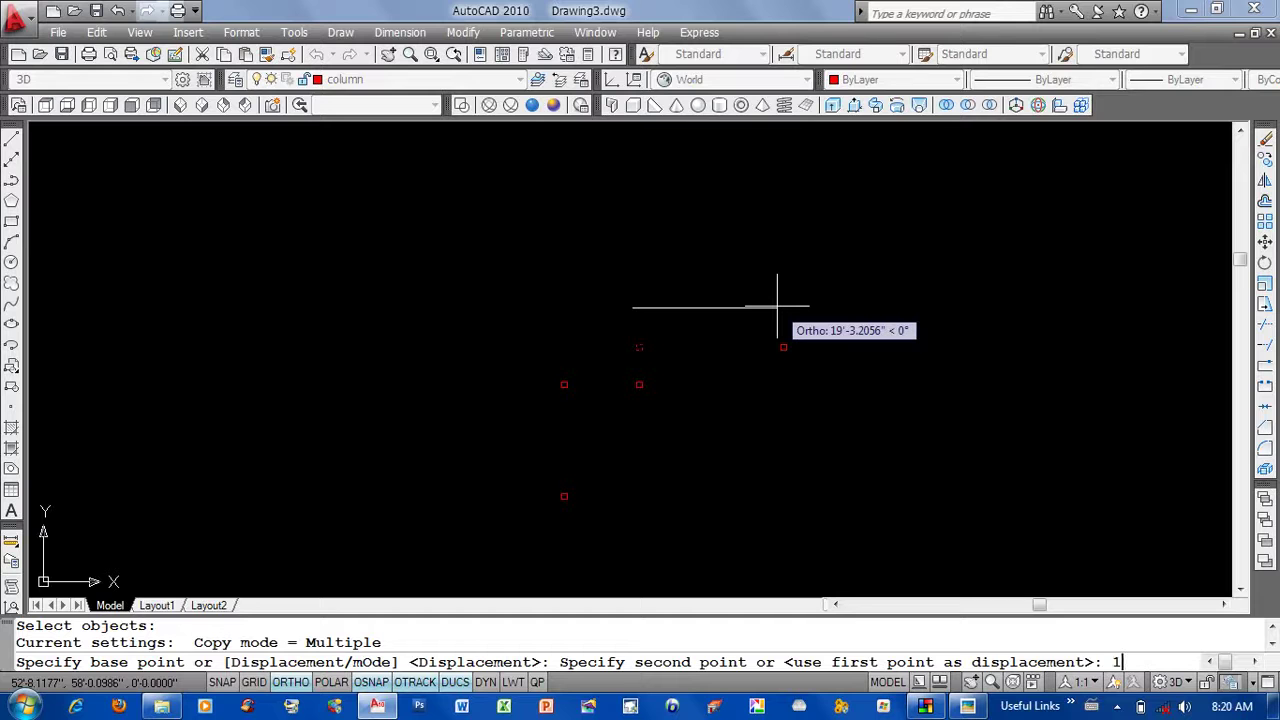
type("'")
key("Return")
key("Return")
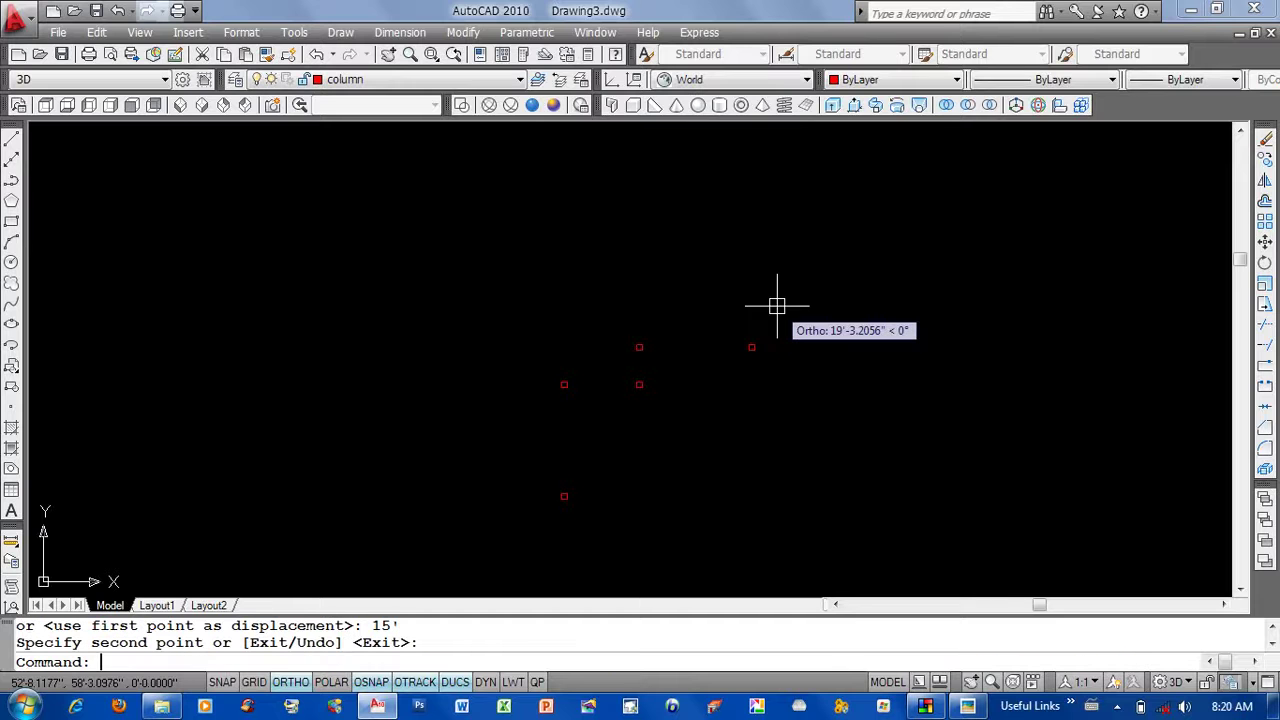
Check the plan's top dimensions, then copy a column 4' away.
middle_click_drag(777, 307, 749, 264)
left_click(966, 706)
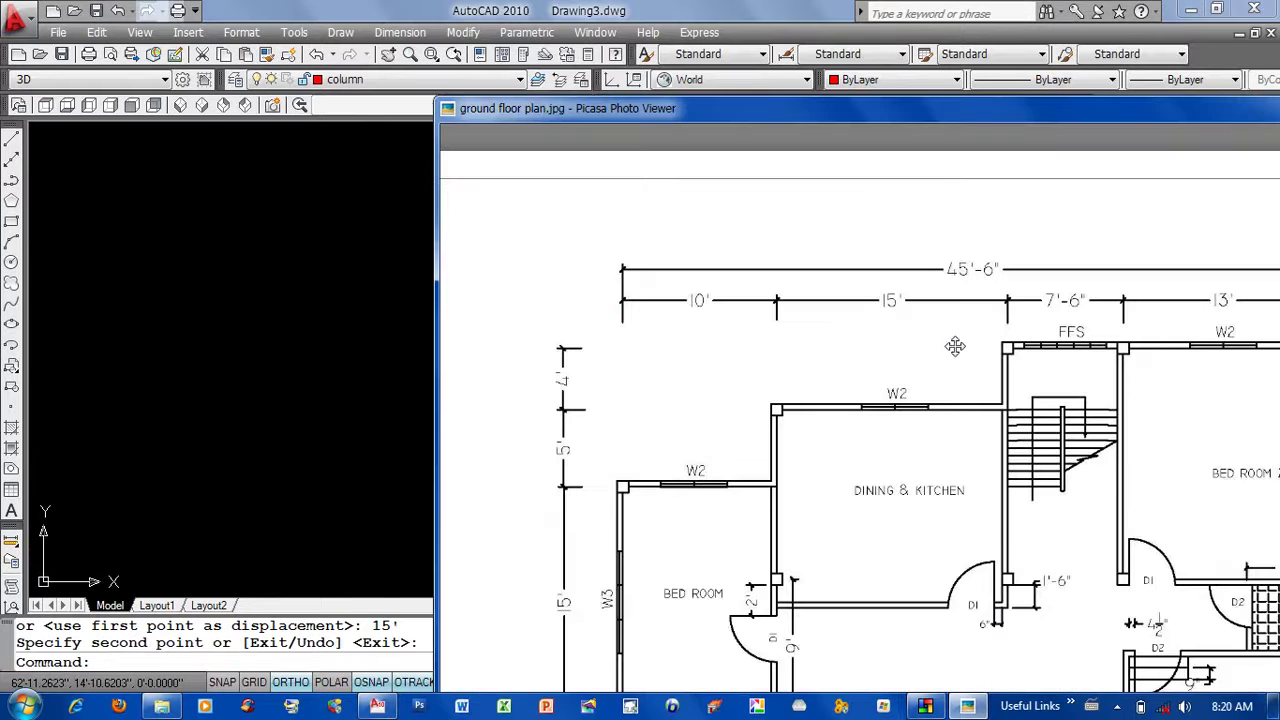
left_click_drag(973, 278, 955, 325)
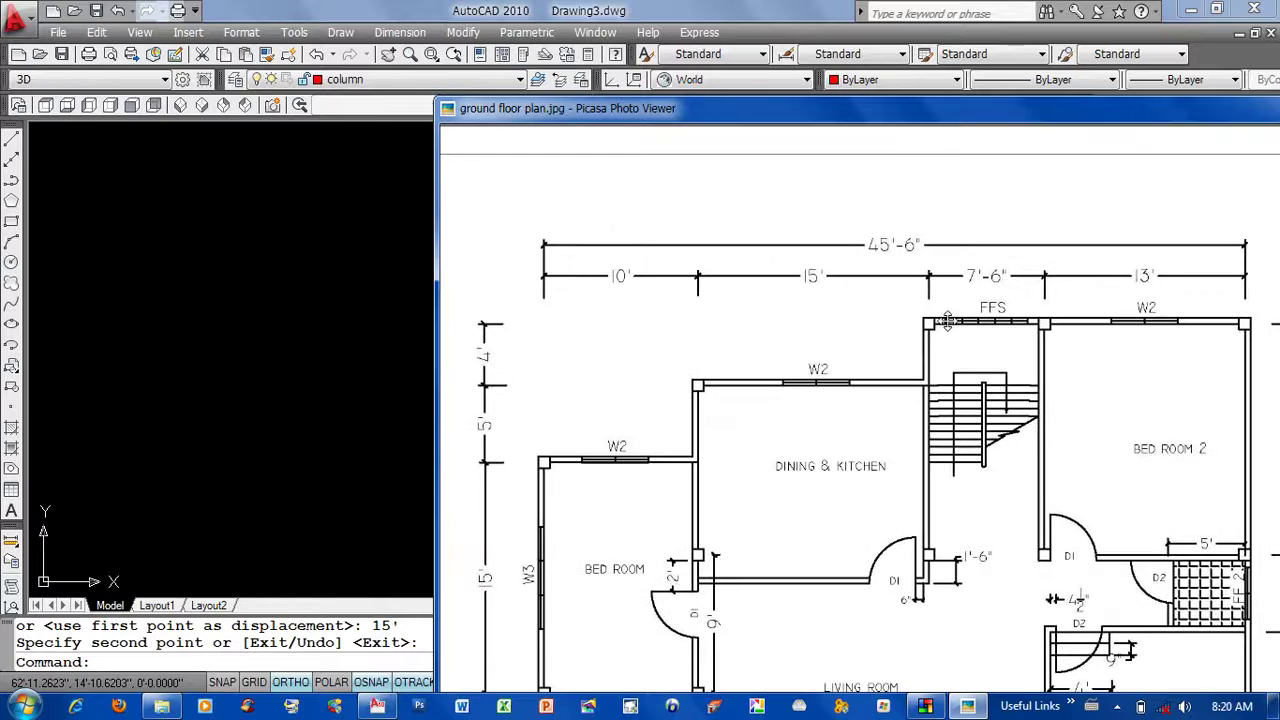
left_click(200, 340)
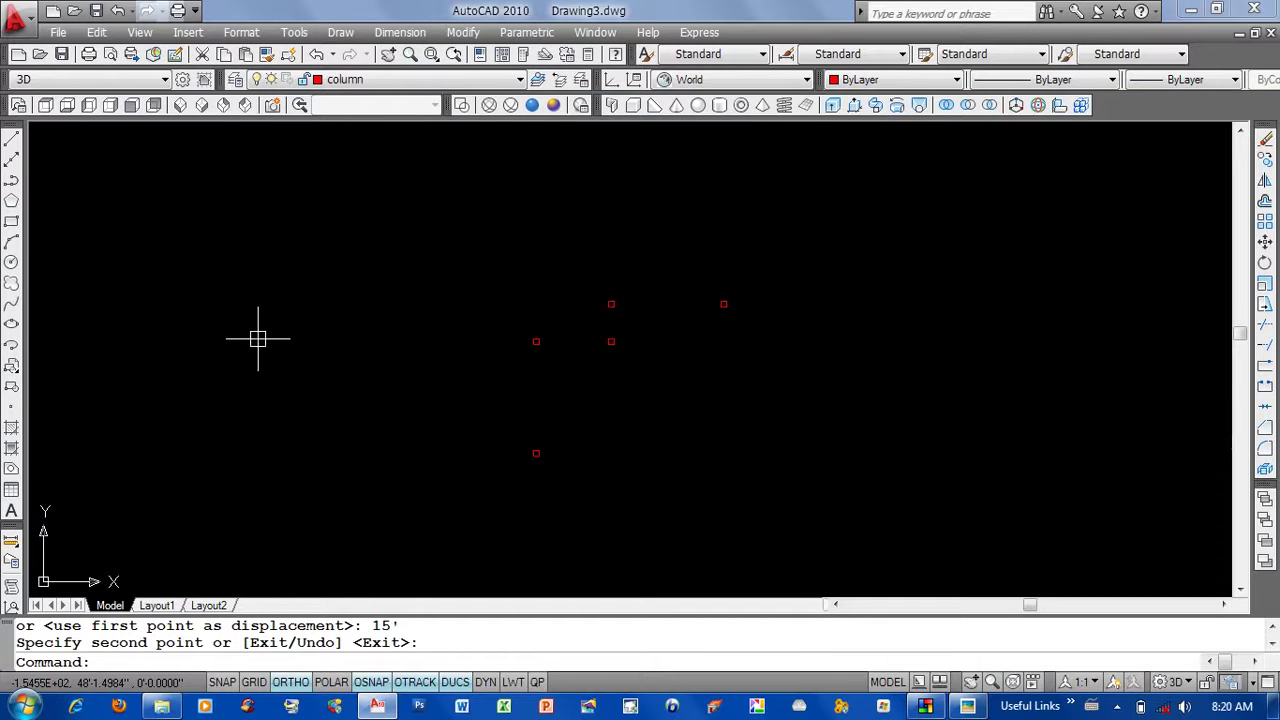
type("co")
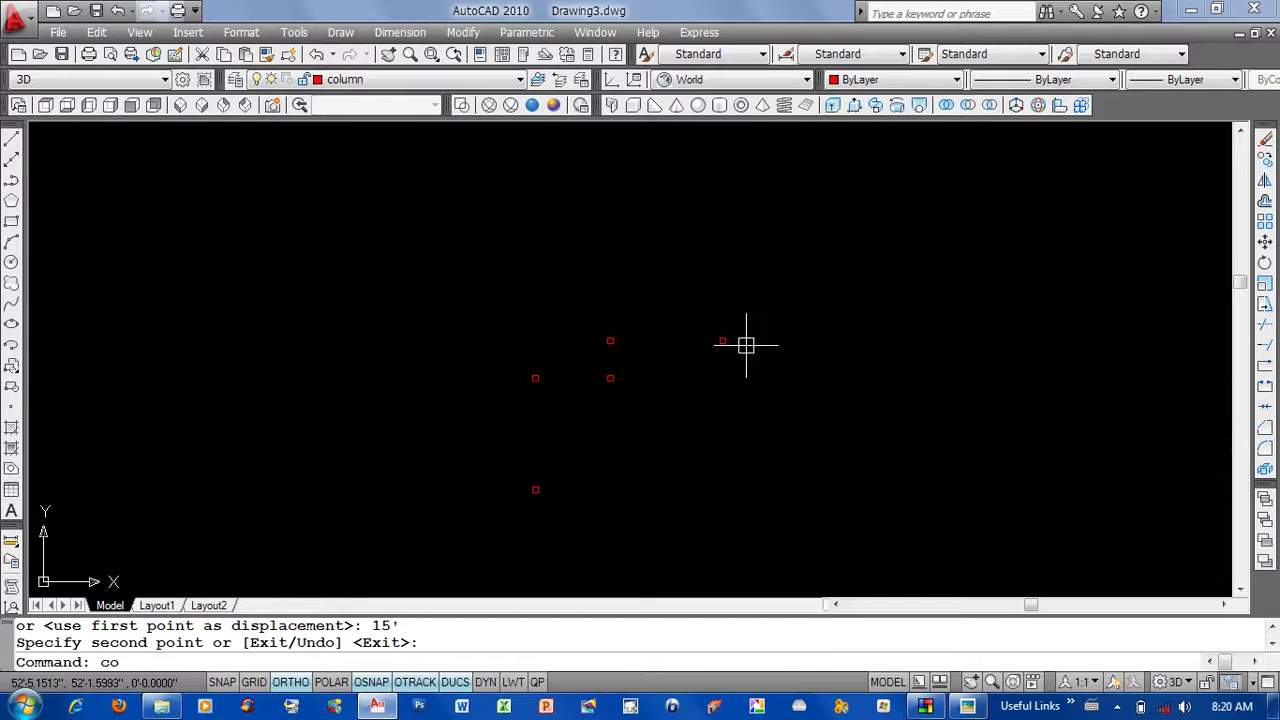
key("Return")
left_click(746, 343)
type("4")
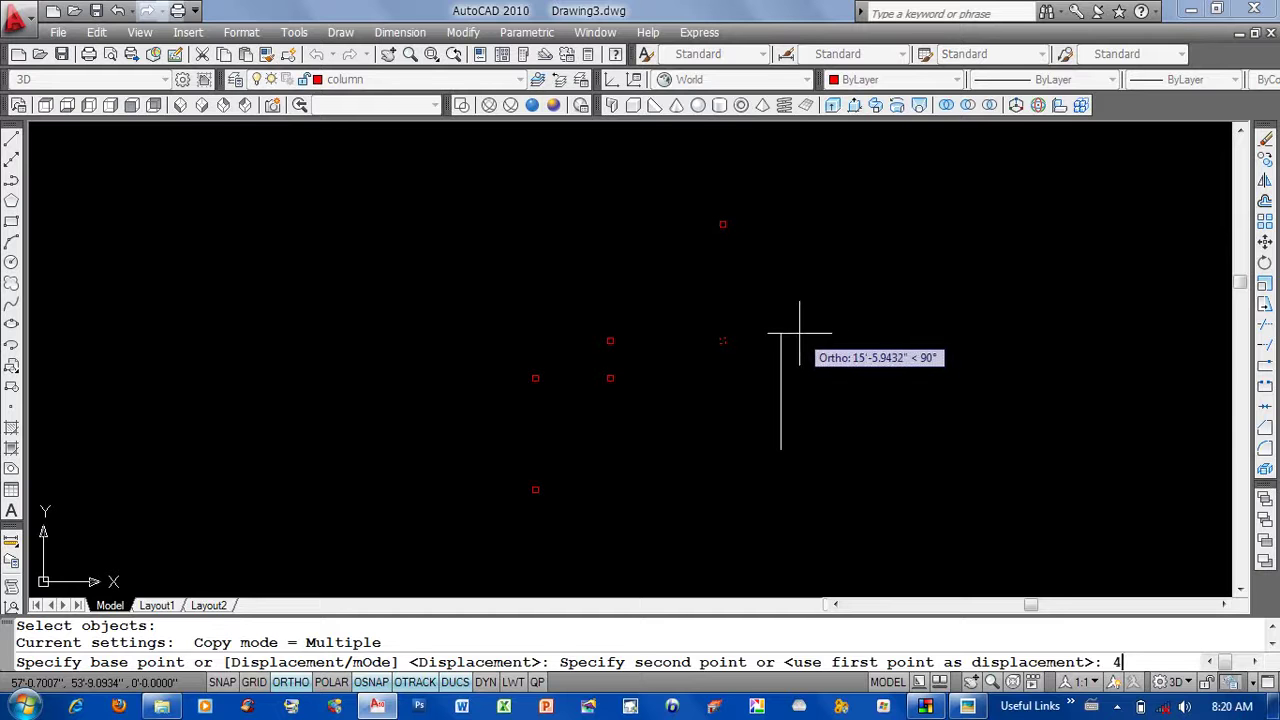
key("Return")
key("Return")
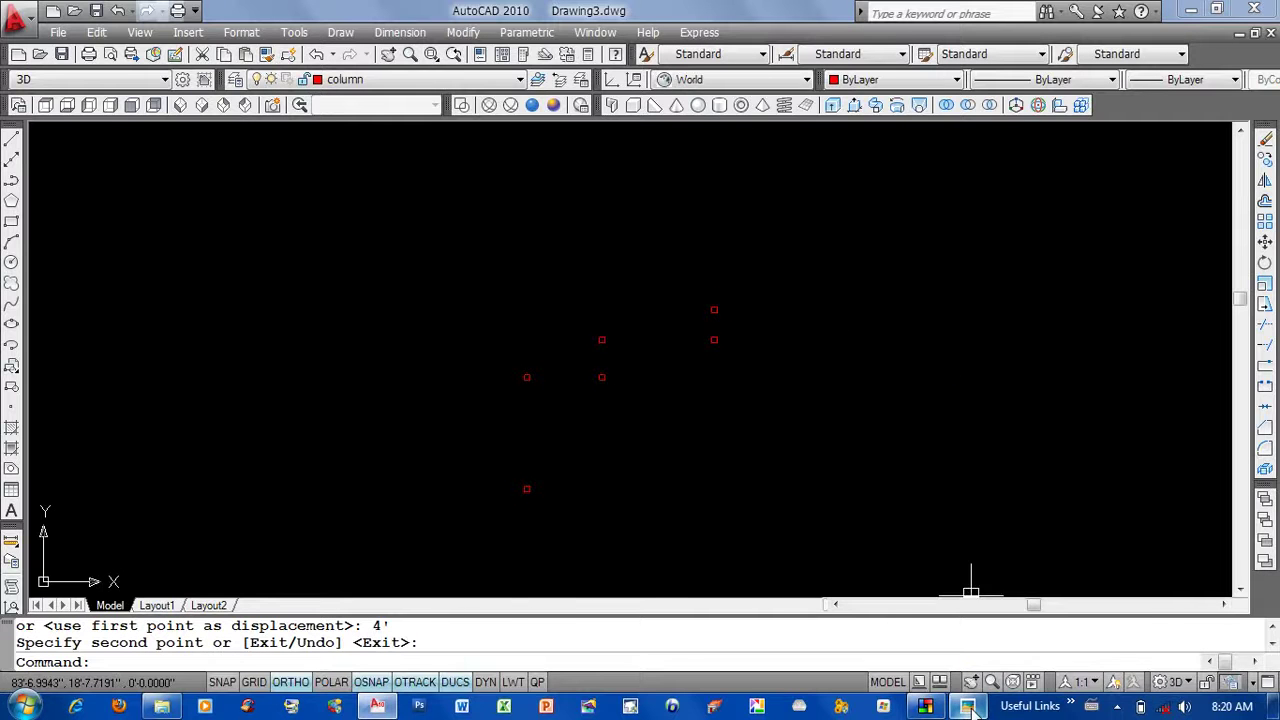
Review the right-side rooms on the plan, then copy a column 7'6" away.
left_click(967, 706)
mouse_move(1003, 333)
left_mouse_down()
mouse_move(891, 283)
mouse_move(809, 285)
left_mouse_up()
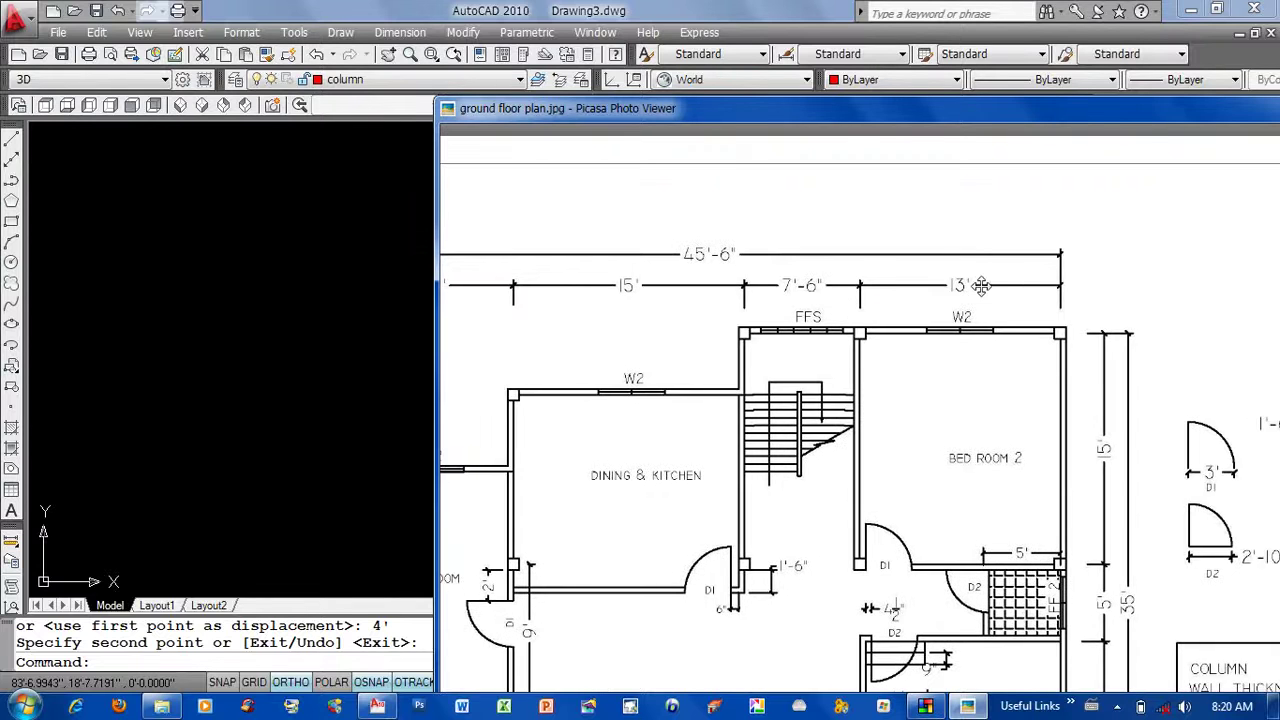
key("Escape")
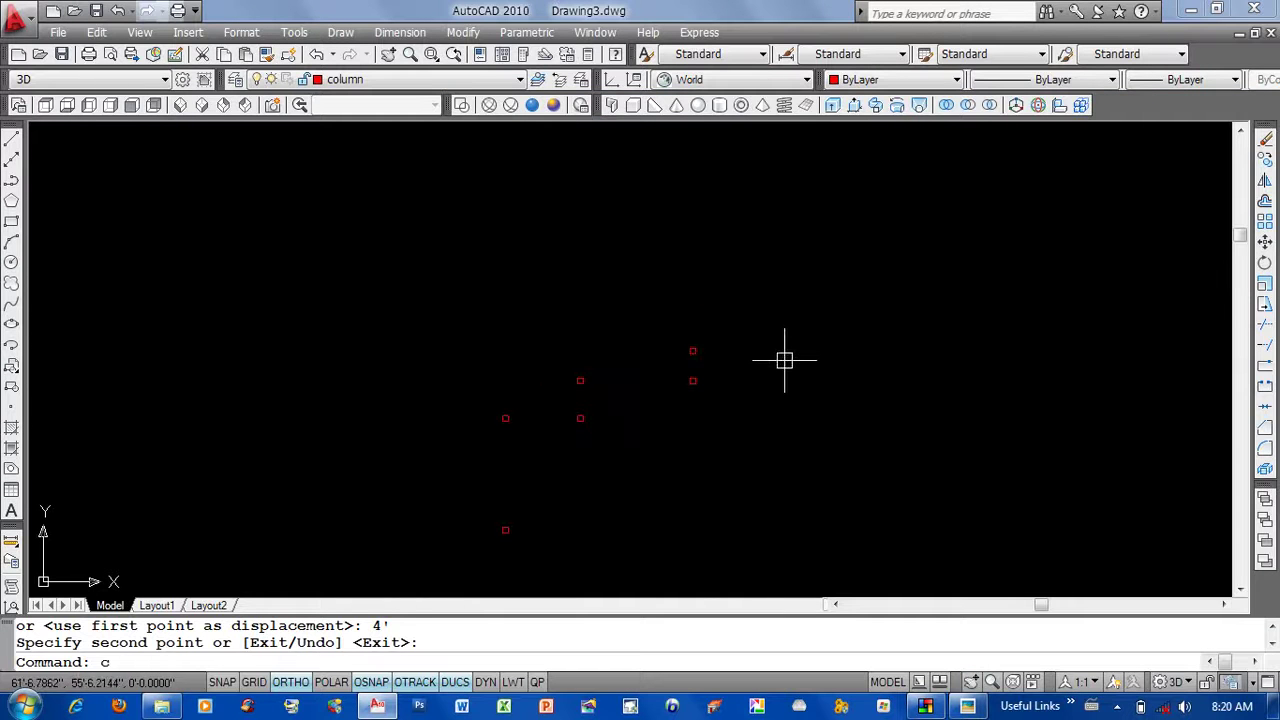
type("o")
key("Return")
left_click(757, 317)
left_click(670, 365)
key("Return")
left_click(620, 286)
type("7'6")
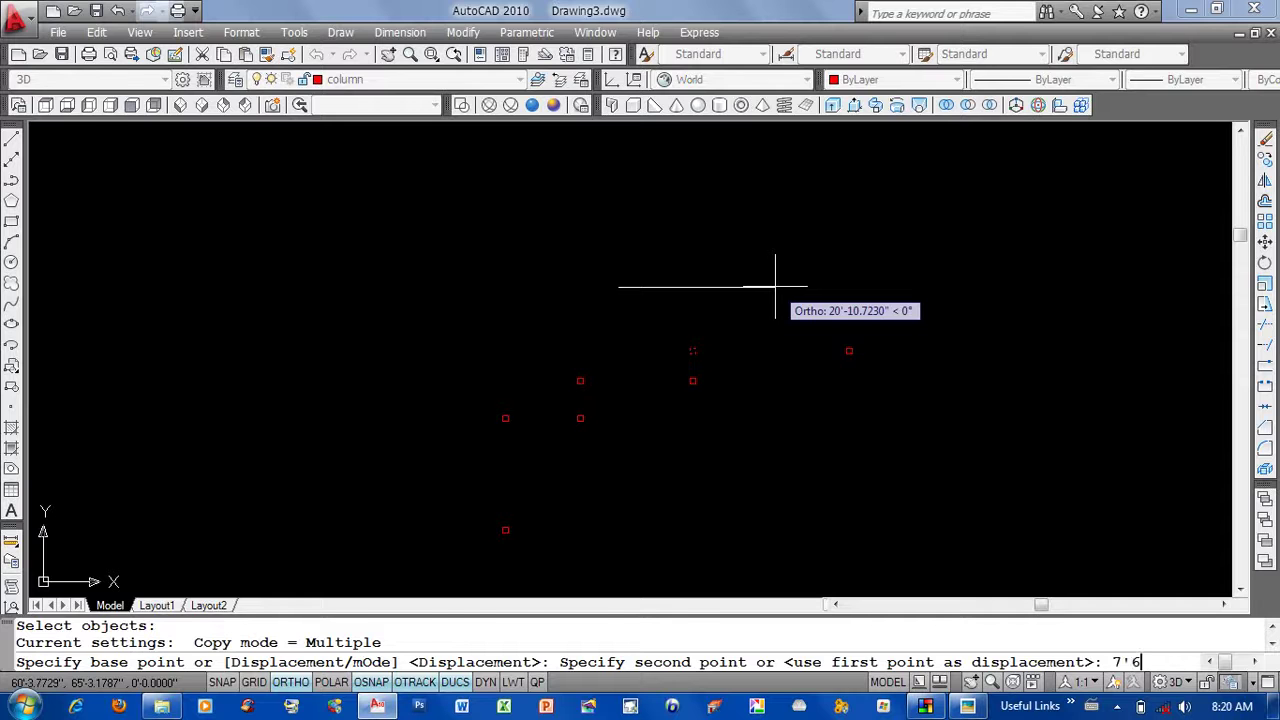
key("Return")
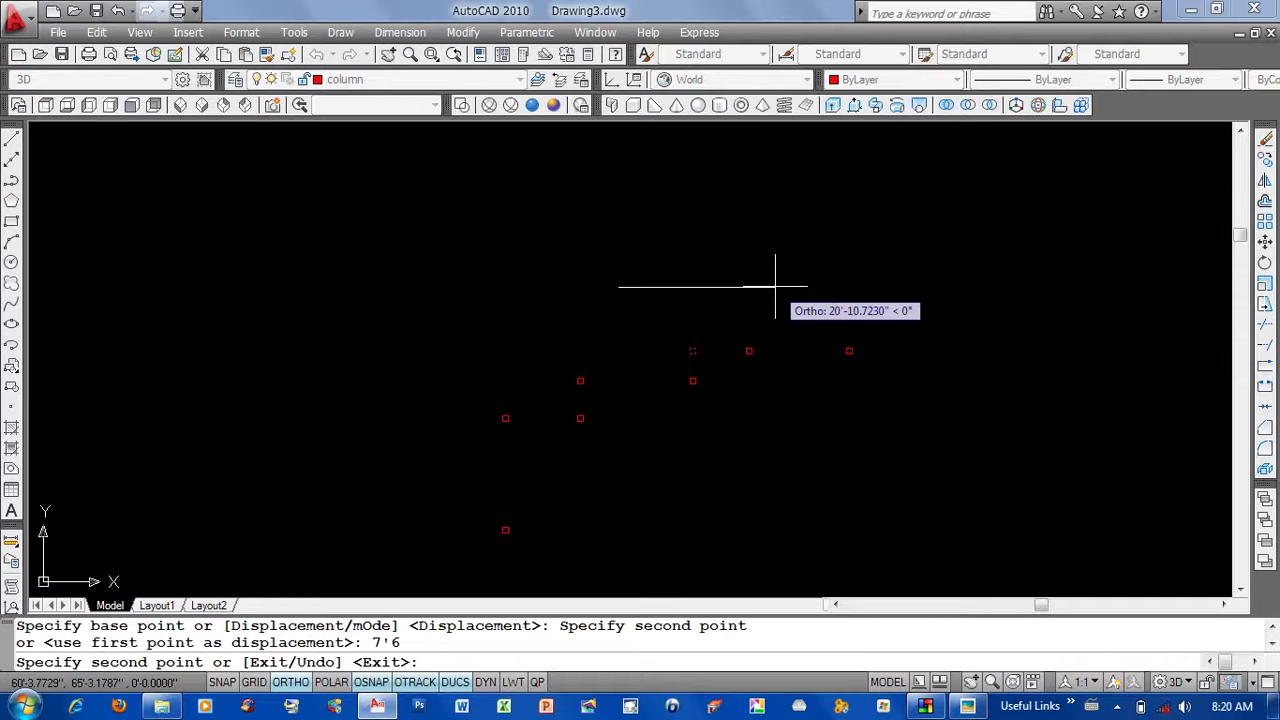
Copy another column 13' away.
key("Return")
key("Return")
key("Return")
left_click(711, 326)
type("13")
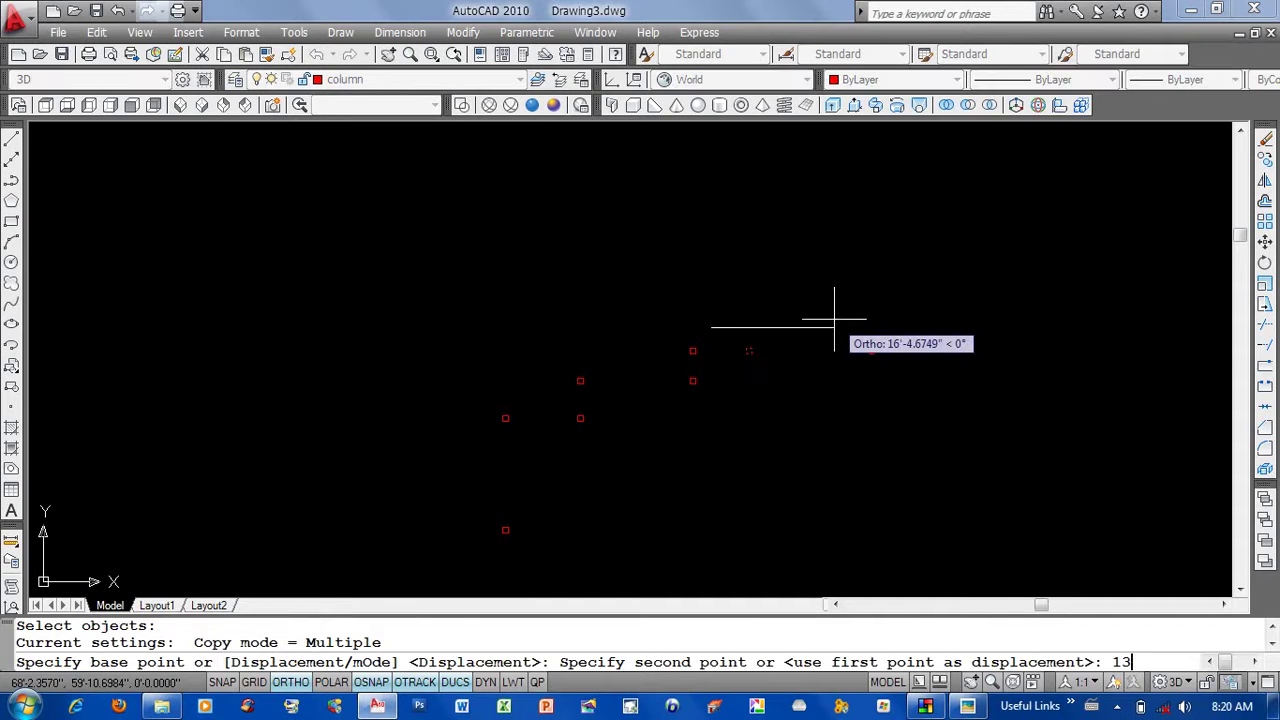
type("'")
key("Return")
key("Return")
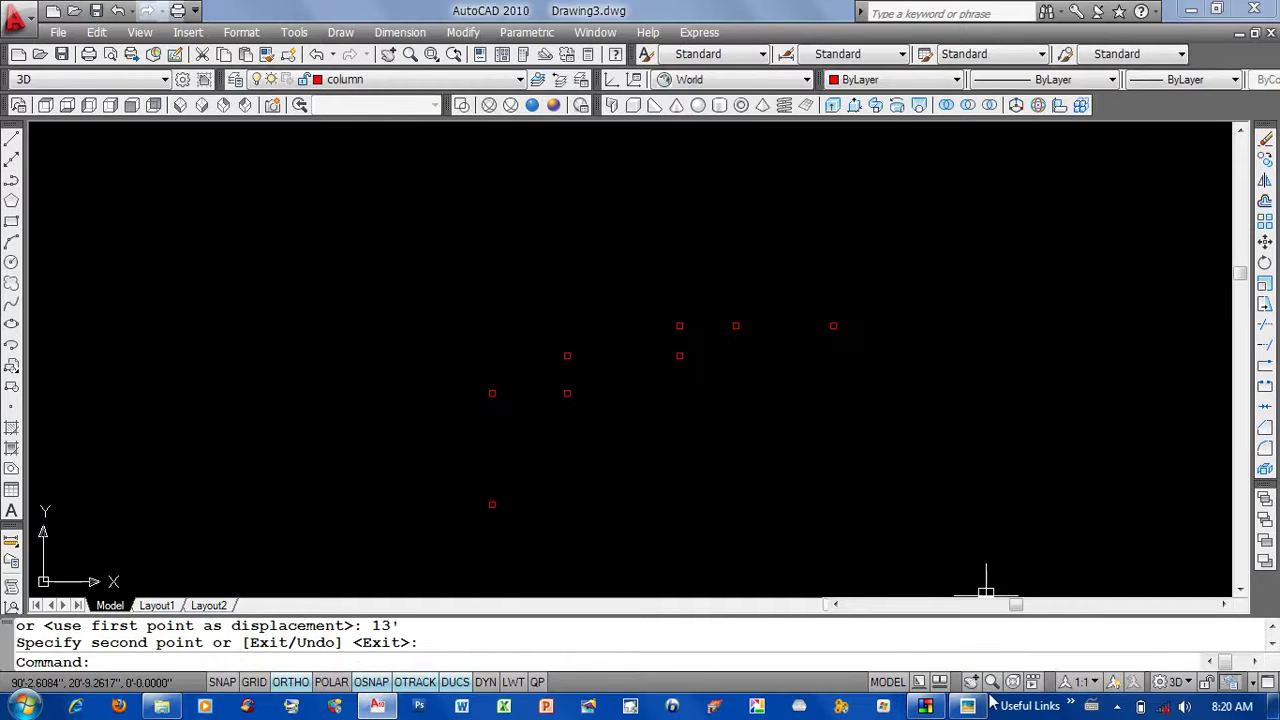
Pan and zoom the ground floor plan around Bed Room 2.
left_click(970, 706)
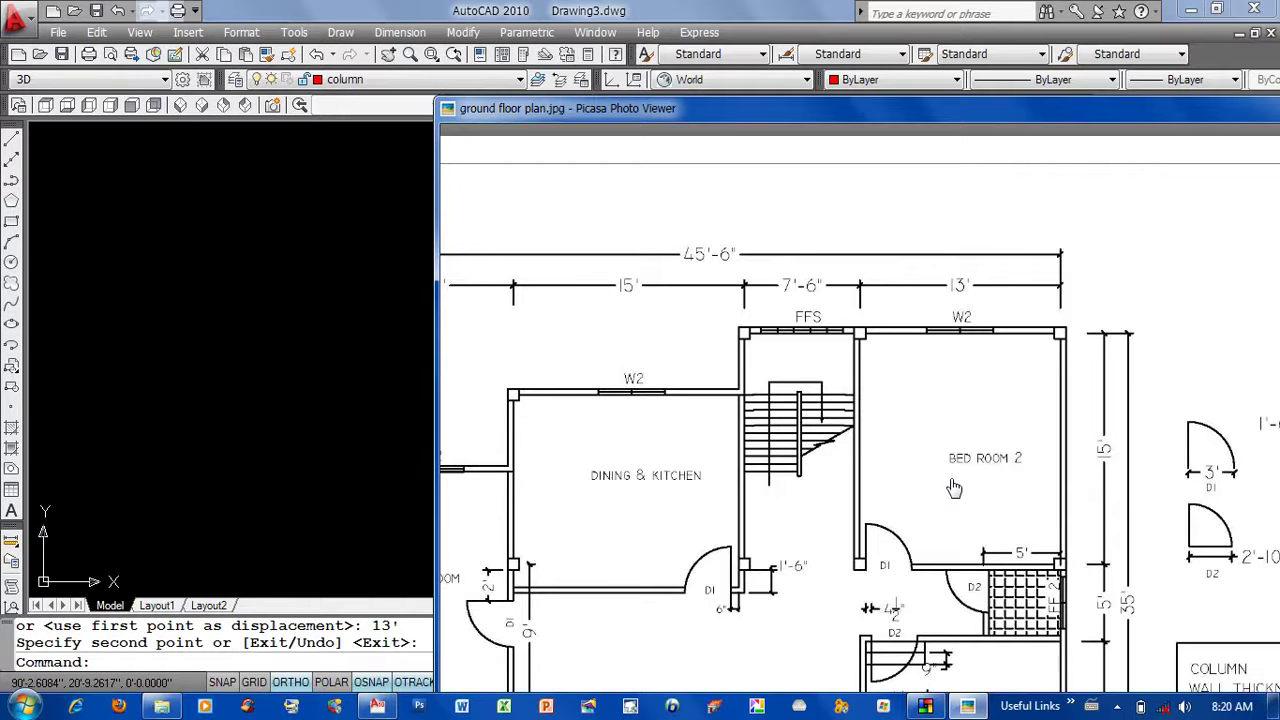
left_click_drag(954, 487, 992, 404)
scroll(992, 420, "down", 3)
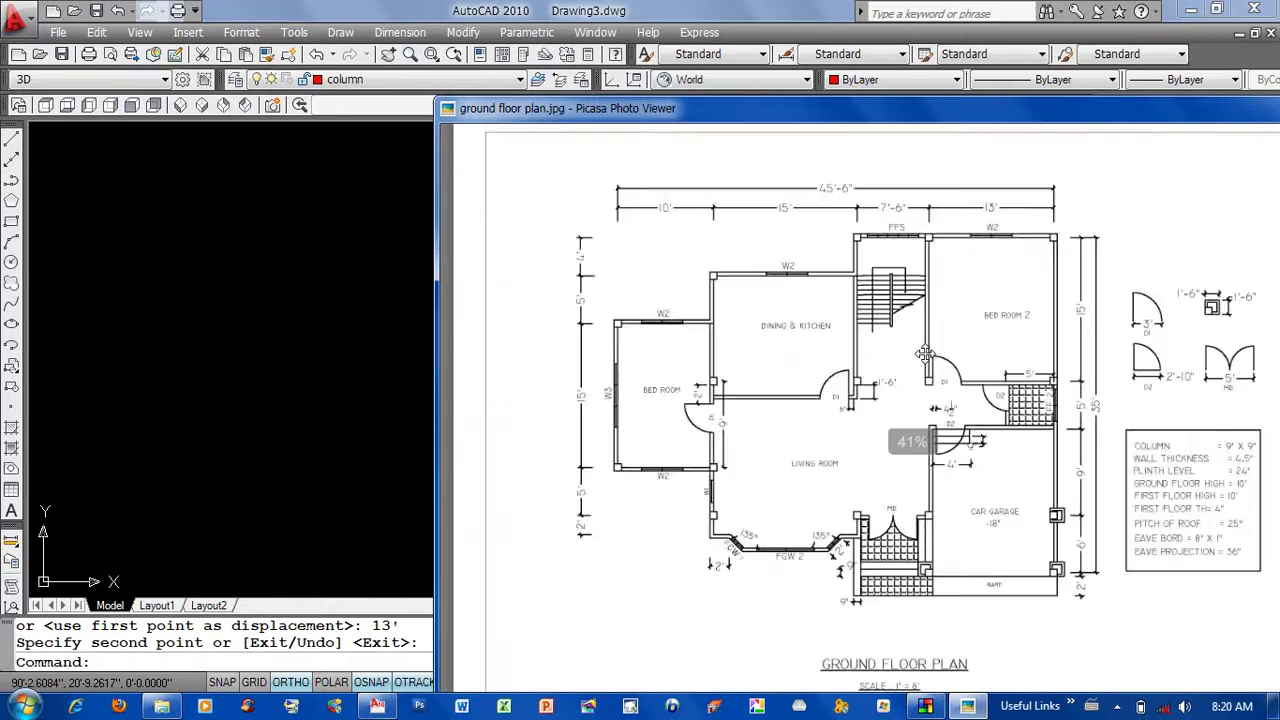
scroll(1040, 365, "up", 1)
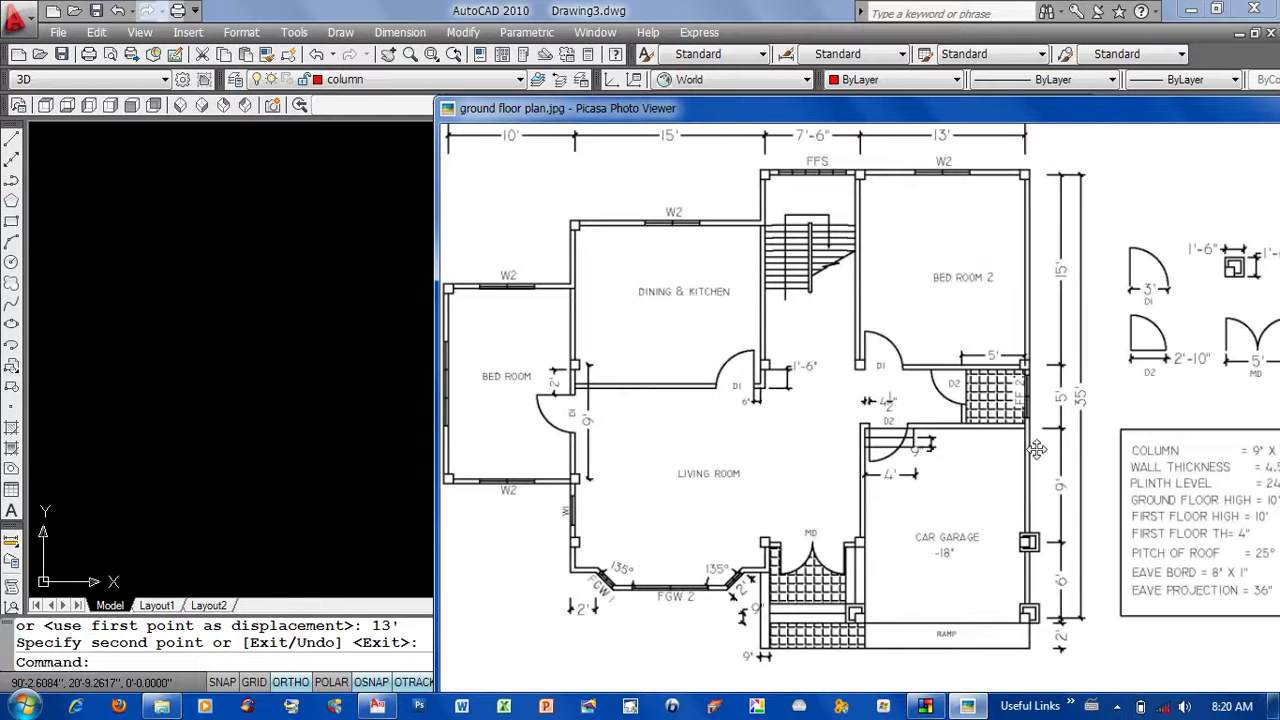
scroll(1031, 447, "up", 2)
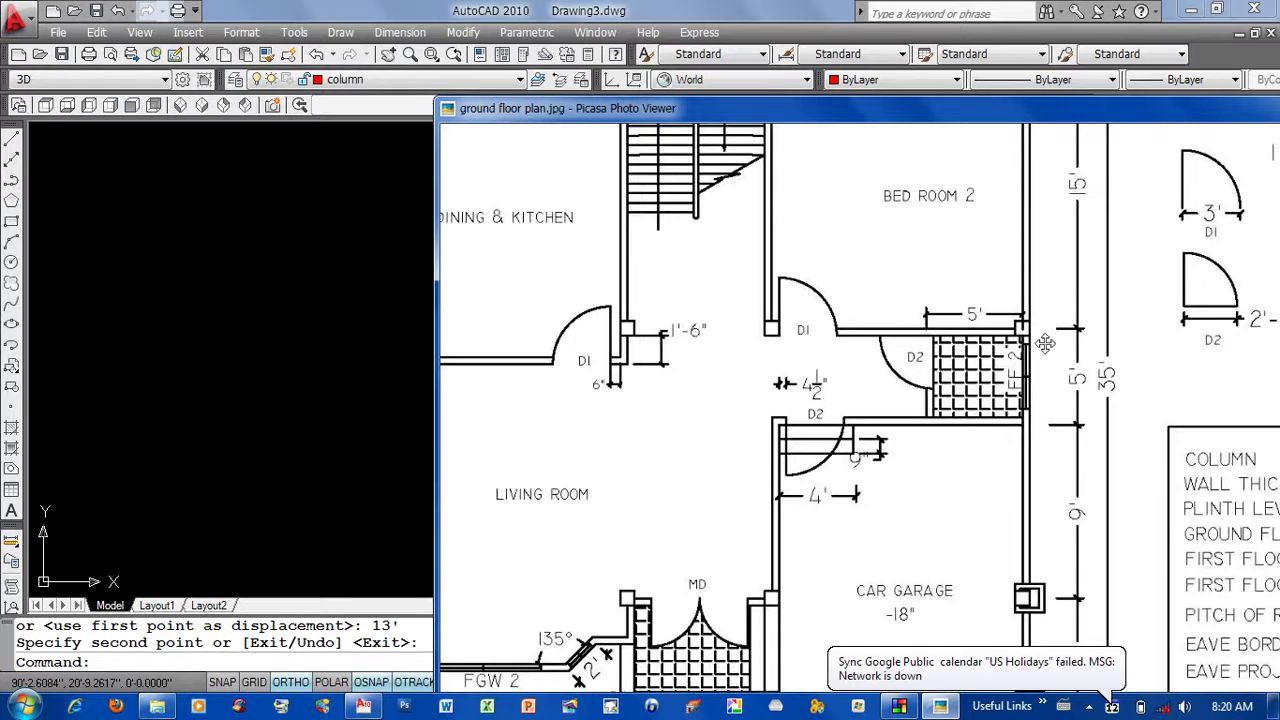
Pan around the ground floor plan image to read the top wall dimensions.
scroll(1020, 372, "down", 2)
scroll(1014, 415, "up", 1)
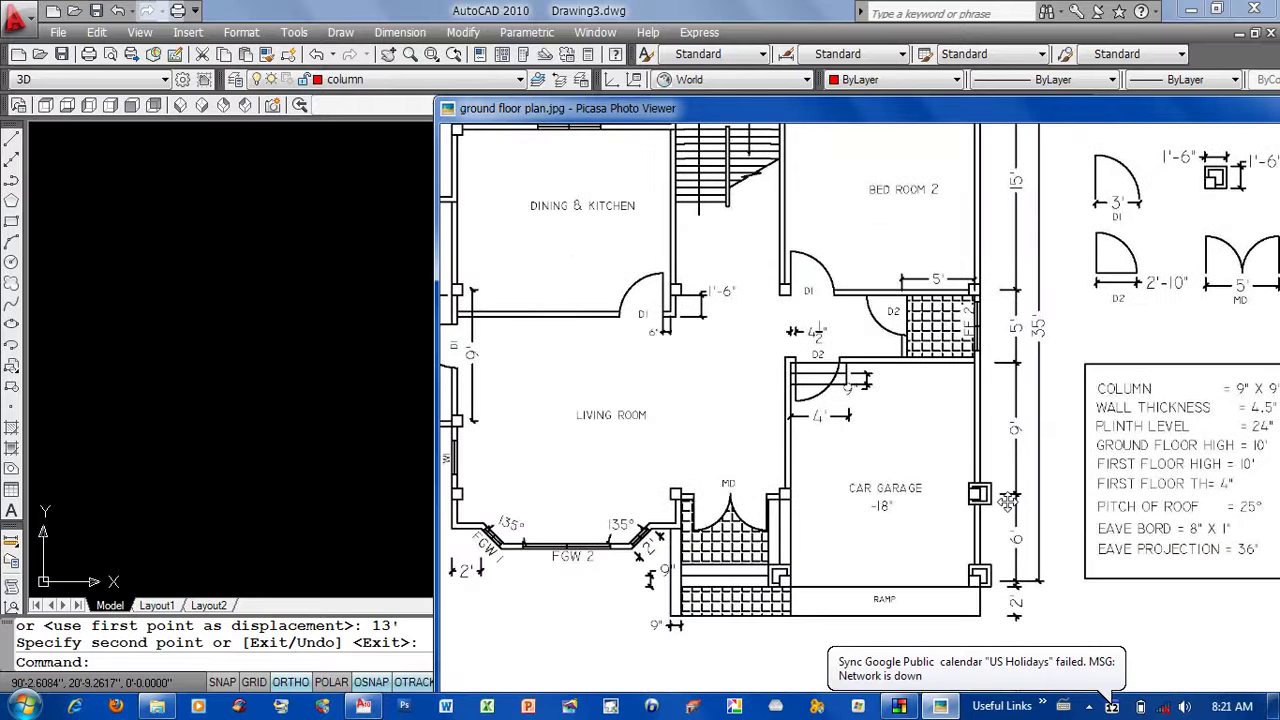
left_click_drag(1067, 369, 1062, 423)
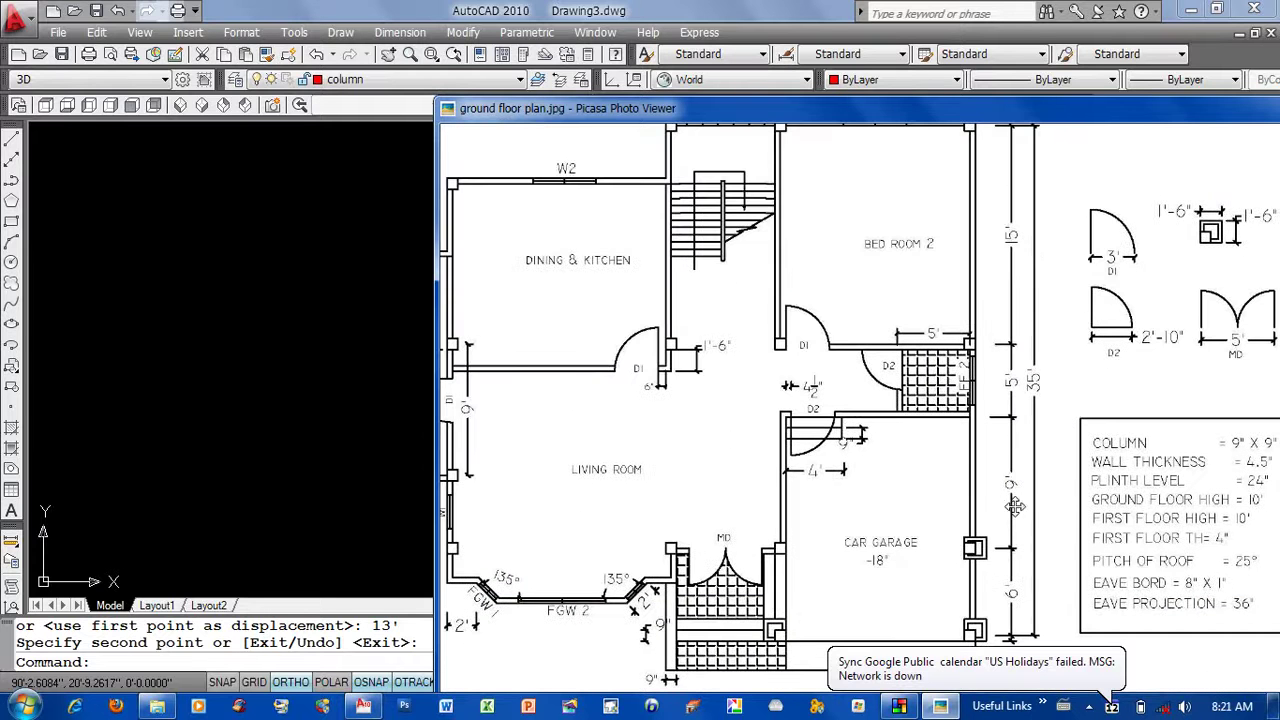
scroll(1014, 607, "down", 1)
left_click_drag(1014, 607, 1018, 563)
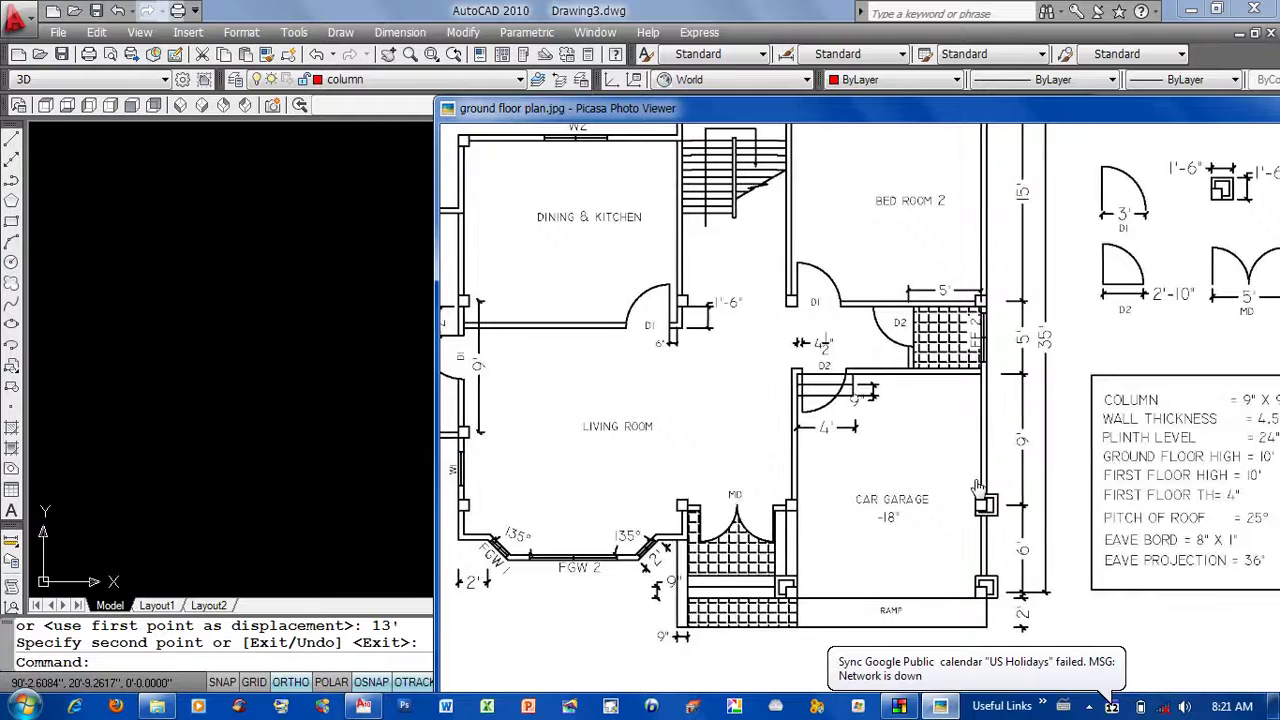
Back in AutoCAD, copy the right-hand column point 15' and then 5' away.
key("alt+Tab")
type("co")
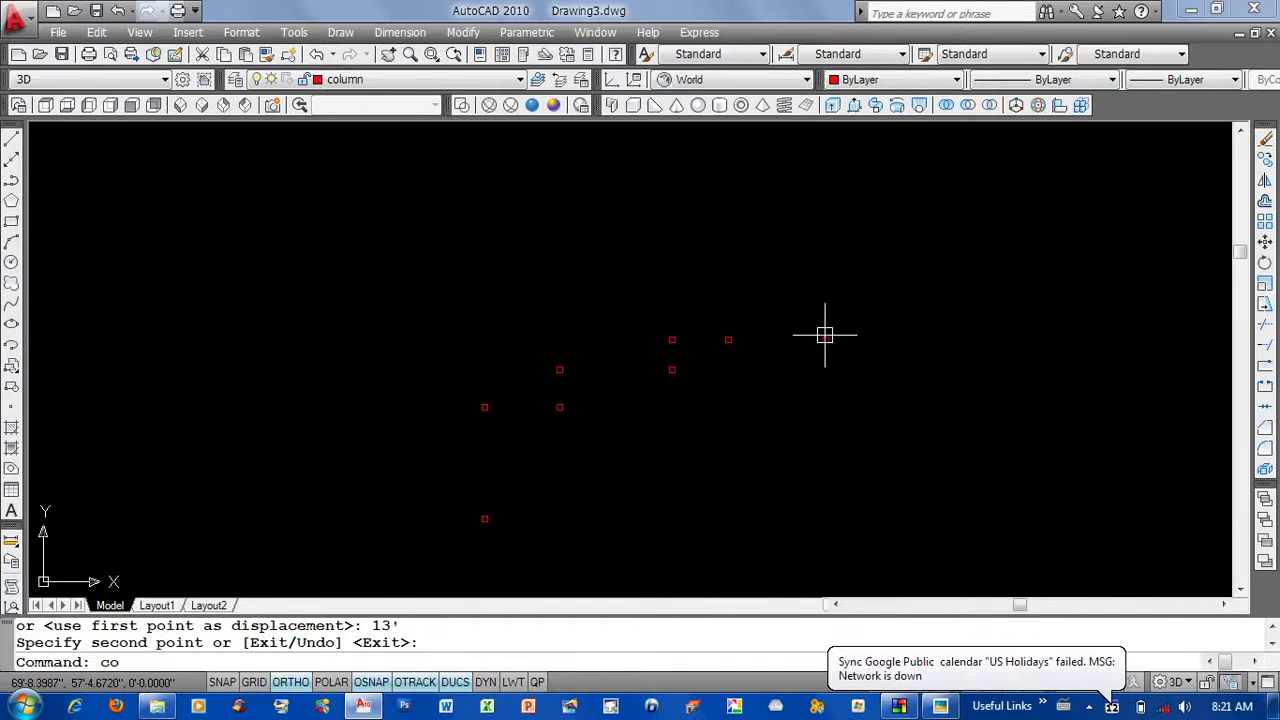
key("Return")
left_click(825, 339)
key("Return")
left_click(932, 238)
type("15'")
key("Return")
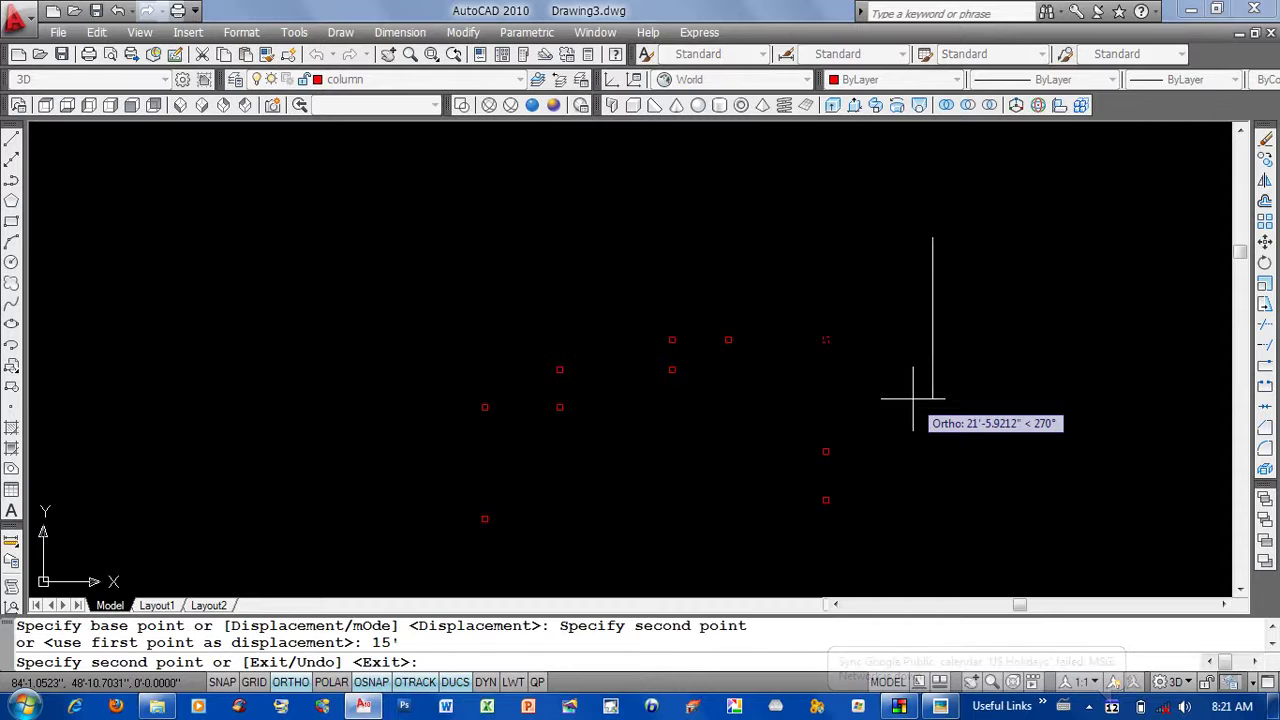
left_click(932, 378)
type("5")
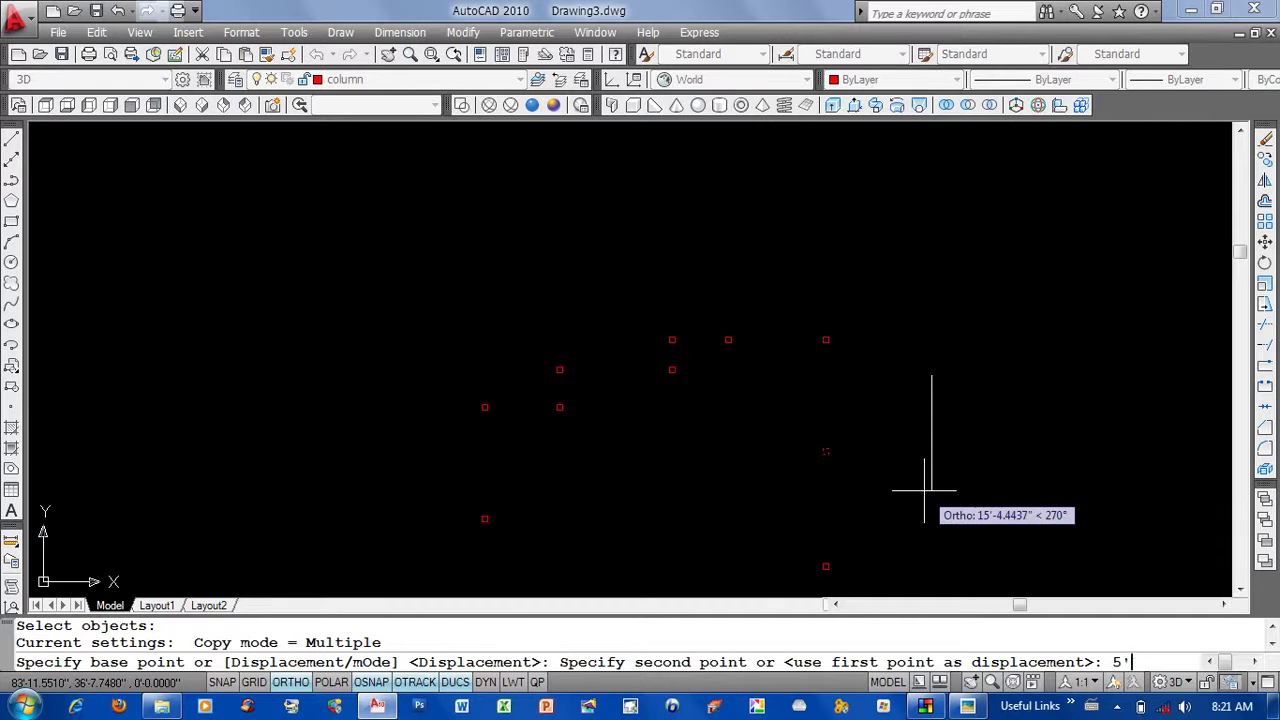
key("Return")
Copy two more column points, including one placed 9' away.
key("Return")
key("Return")
middle_click_drag(924, 490, 934, 380)
left_click(836, 379)
key("Return")
left_click(928, 345)
type("'")
key("Return")
key("Return")
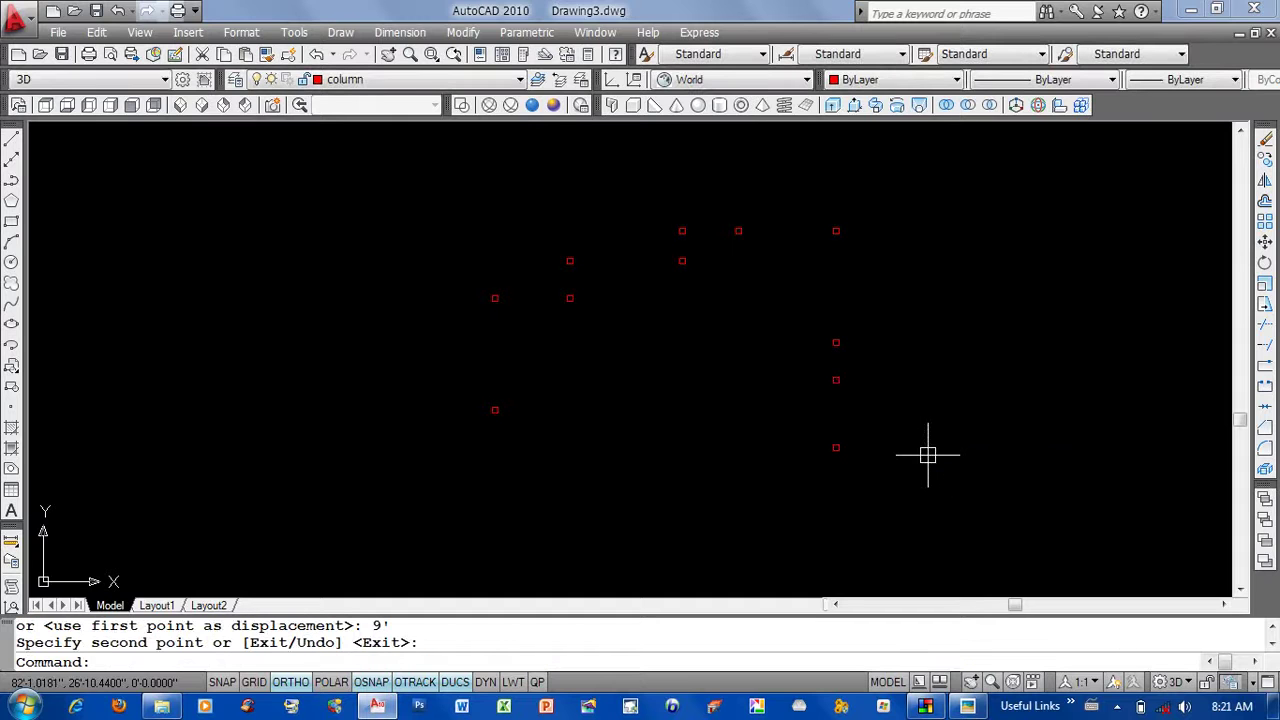
scroll(928, 455, "down", 2)
key("Return")
left_click(856, 411)
key("Return")
left_click(972, 375)
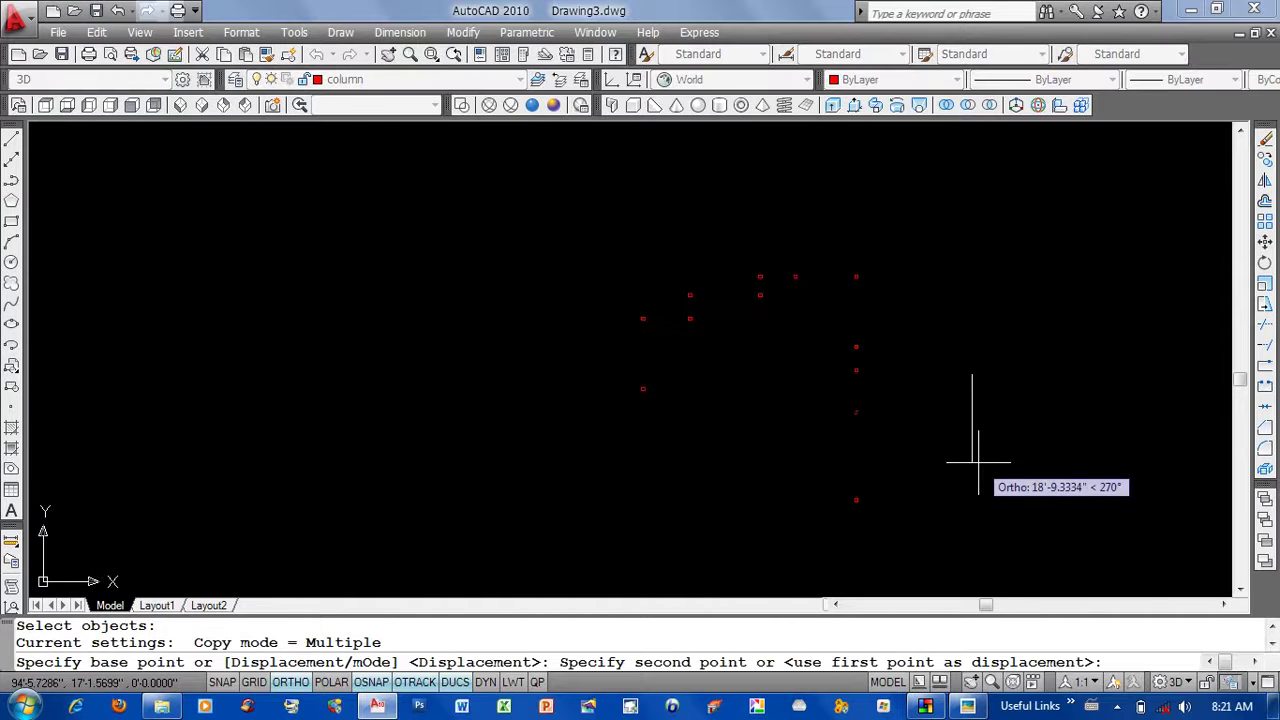
type("6'")
key("Return")
key("Return")
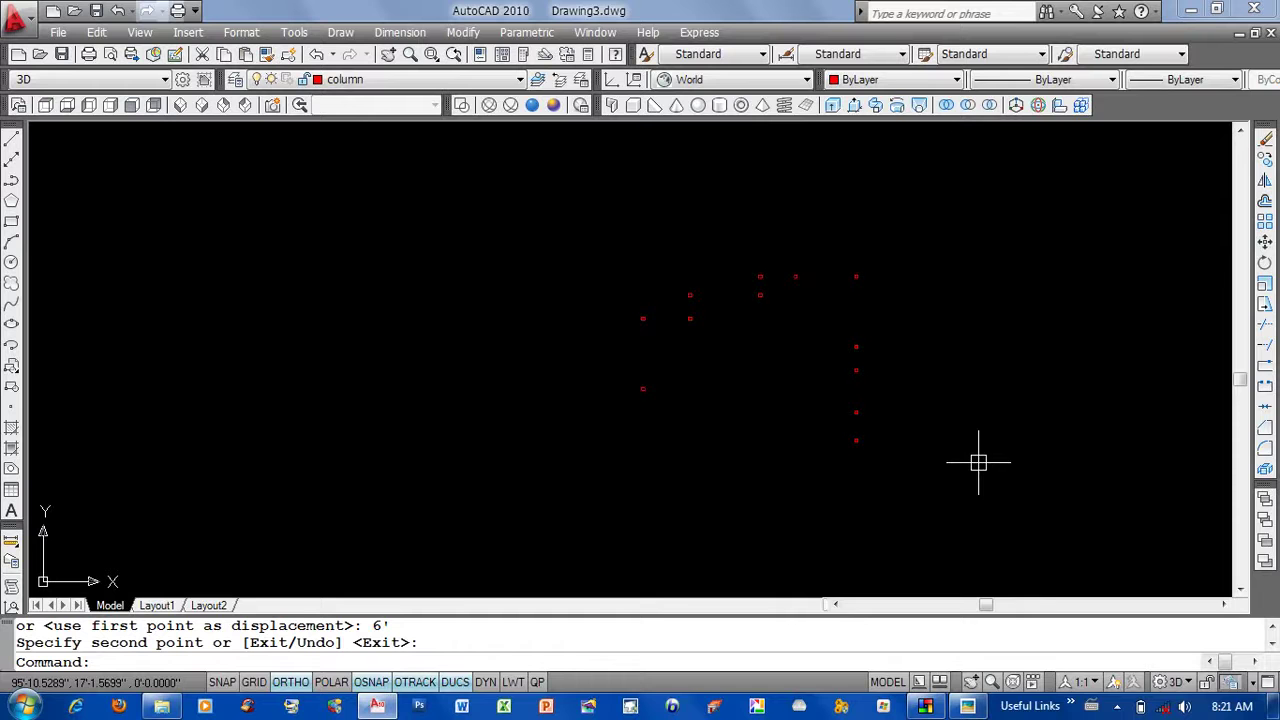
Study the room layout on the floor plan image, then close it.
left_click(967, 706)
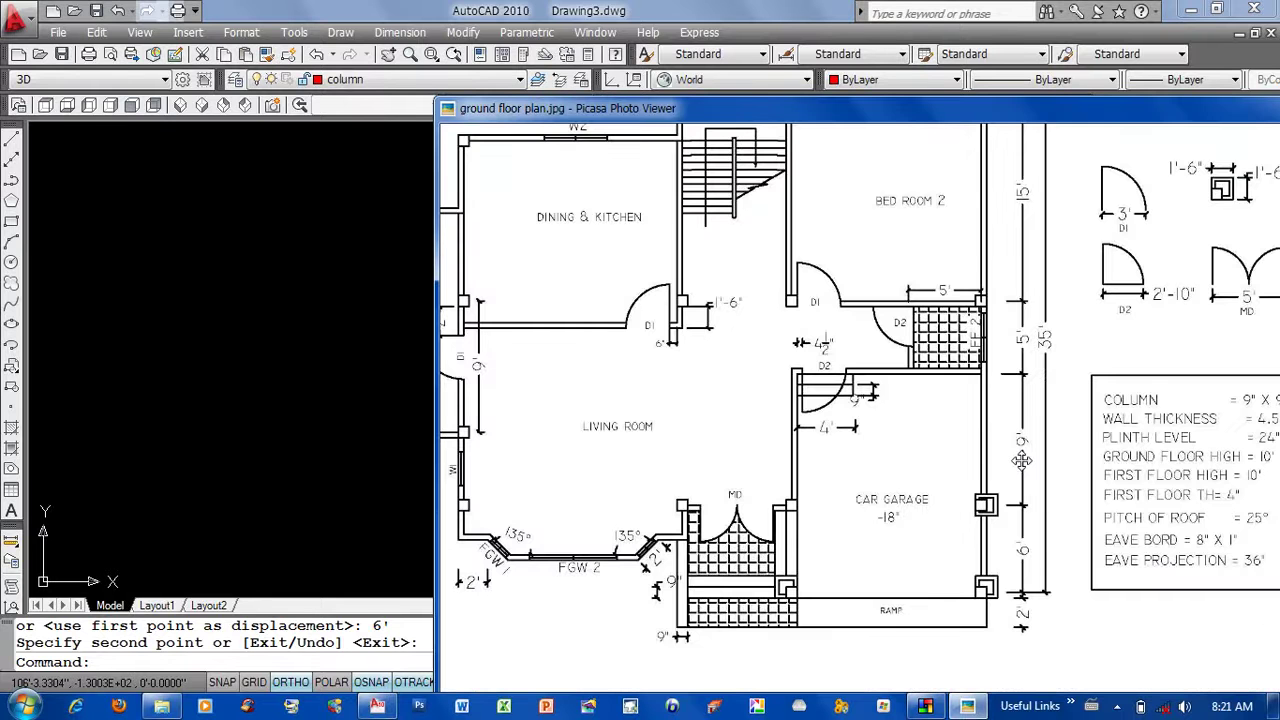
left_click_drag(1017, 492, 993, 422)
scroll(987, 507, "up", 1)
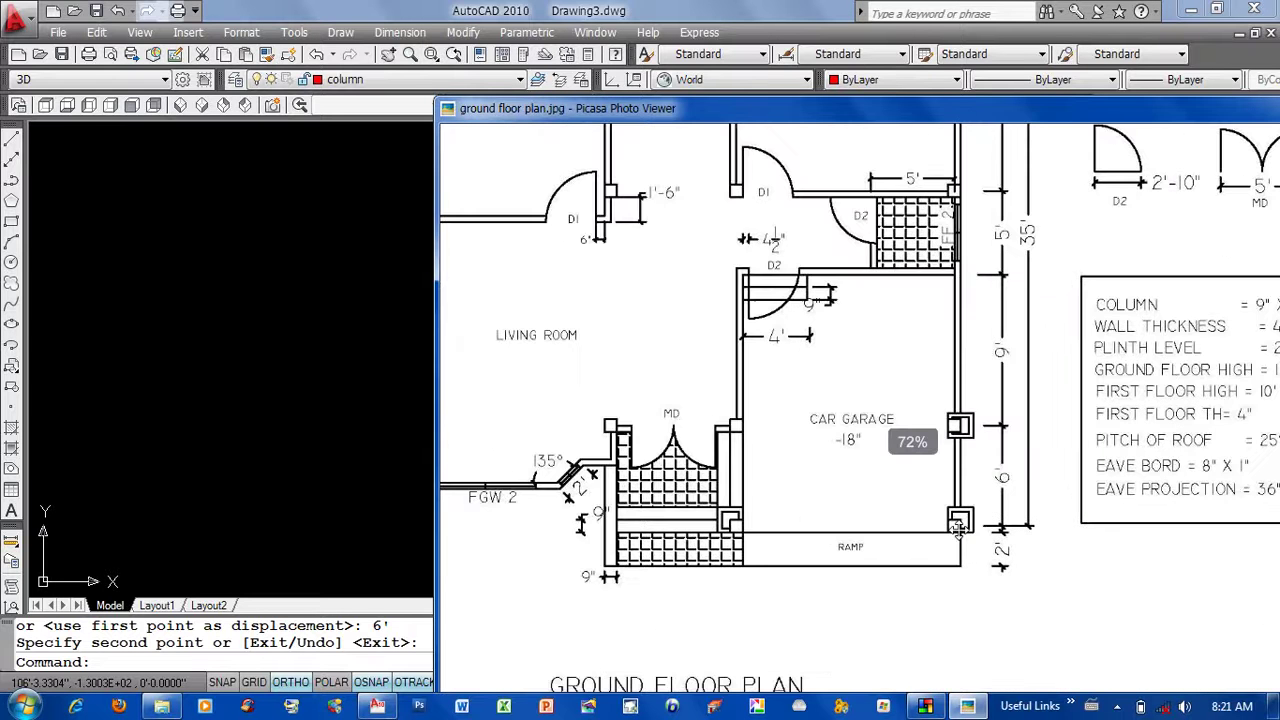
scroll(958, 527, "down", 2)
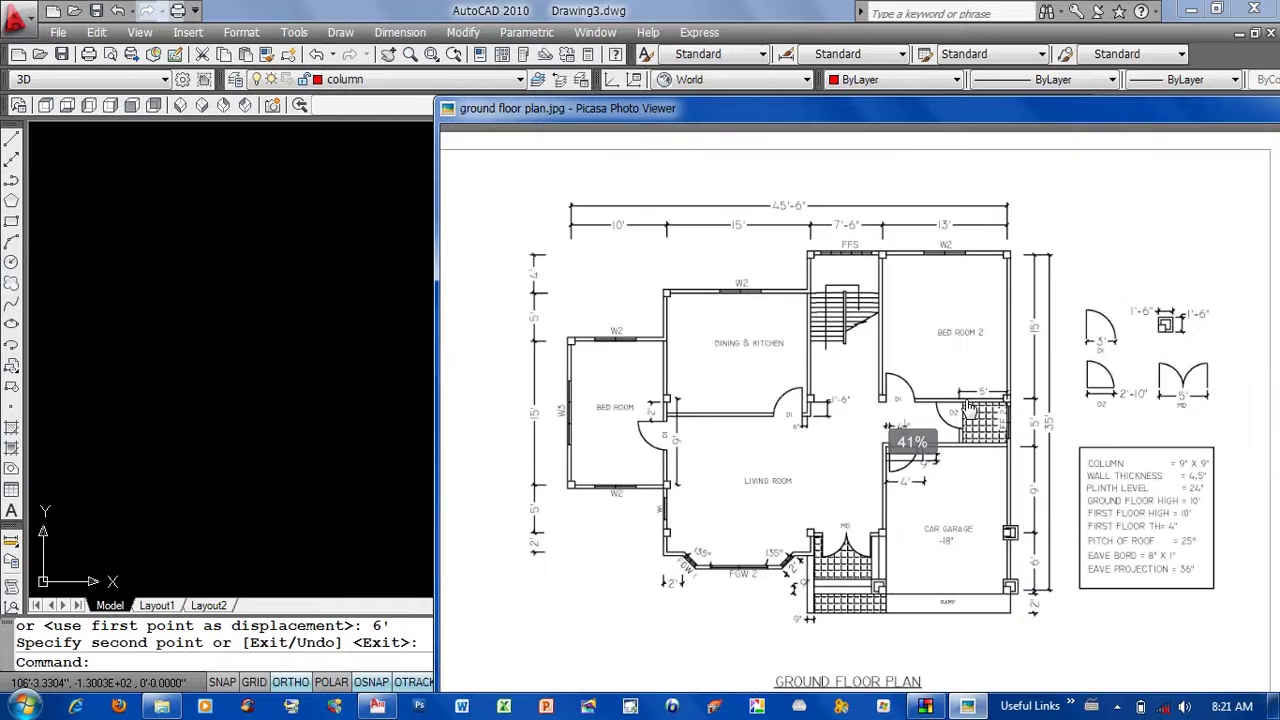
scroll(717, 357, "up", 2)
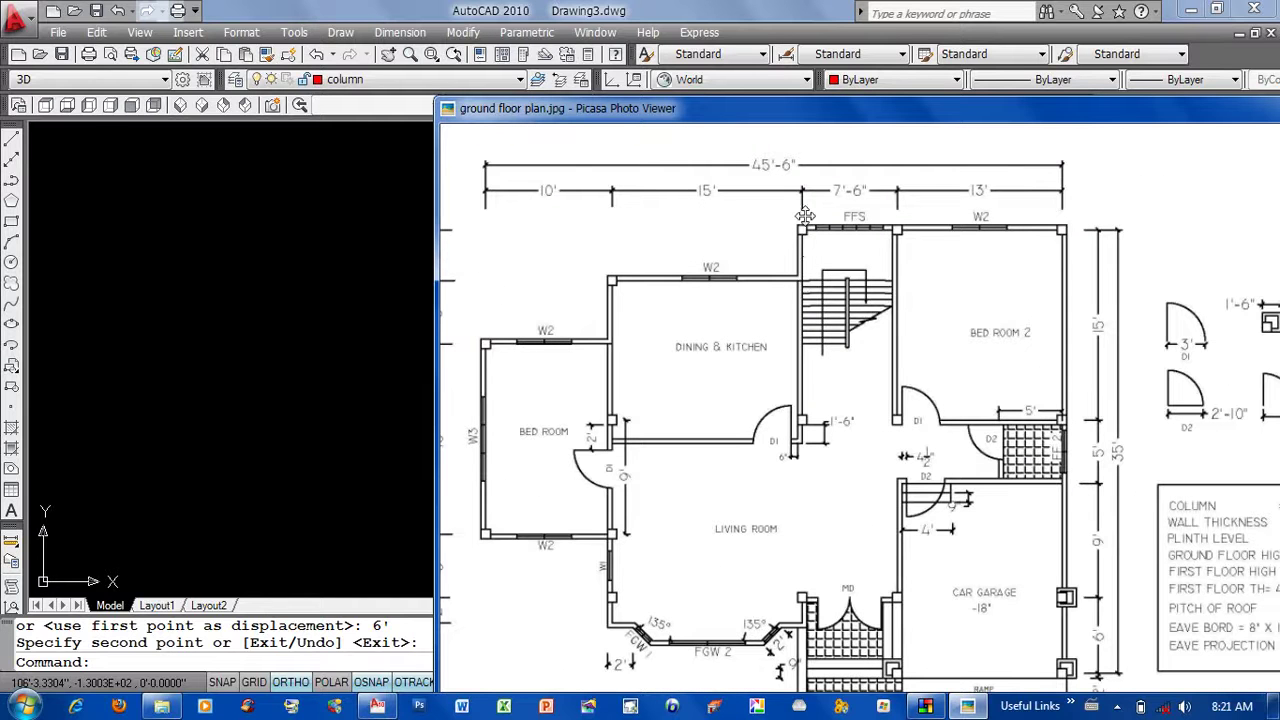
left_click_drag(863, 380, 835, 392)
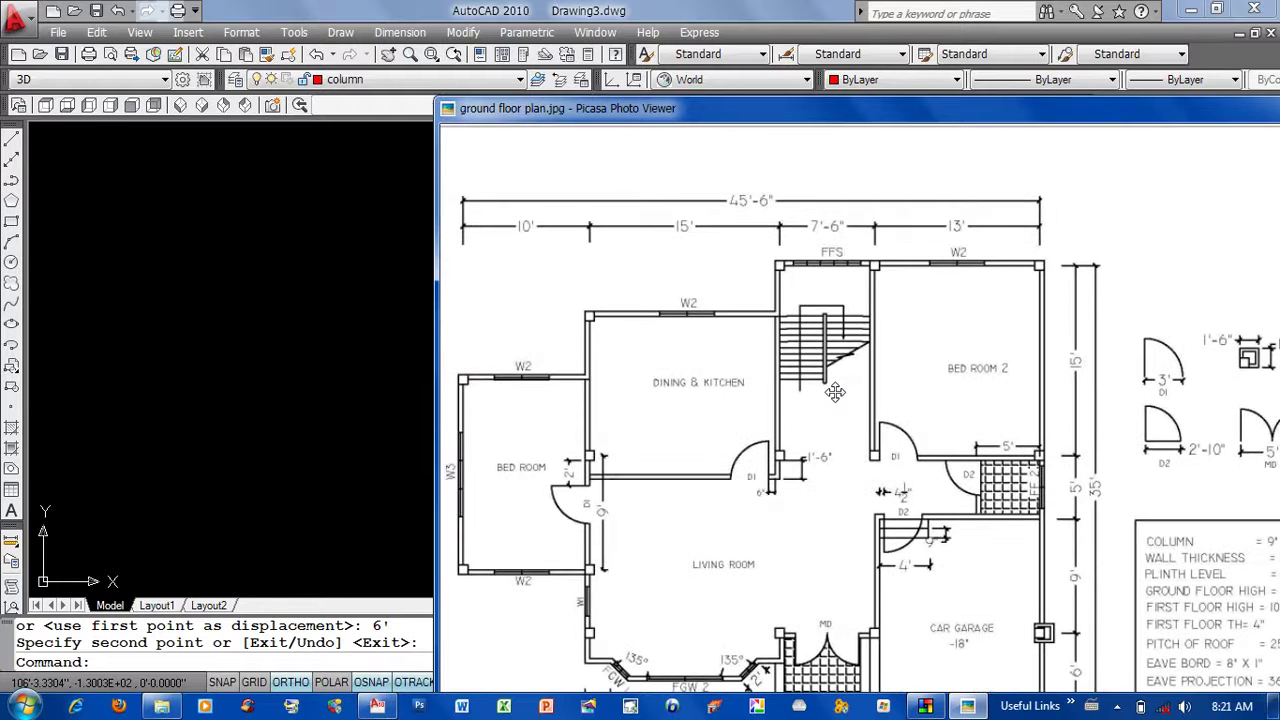
left_click_drag(812, 334, 801, 294)
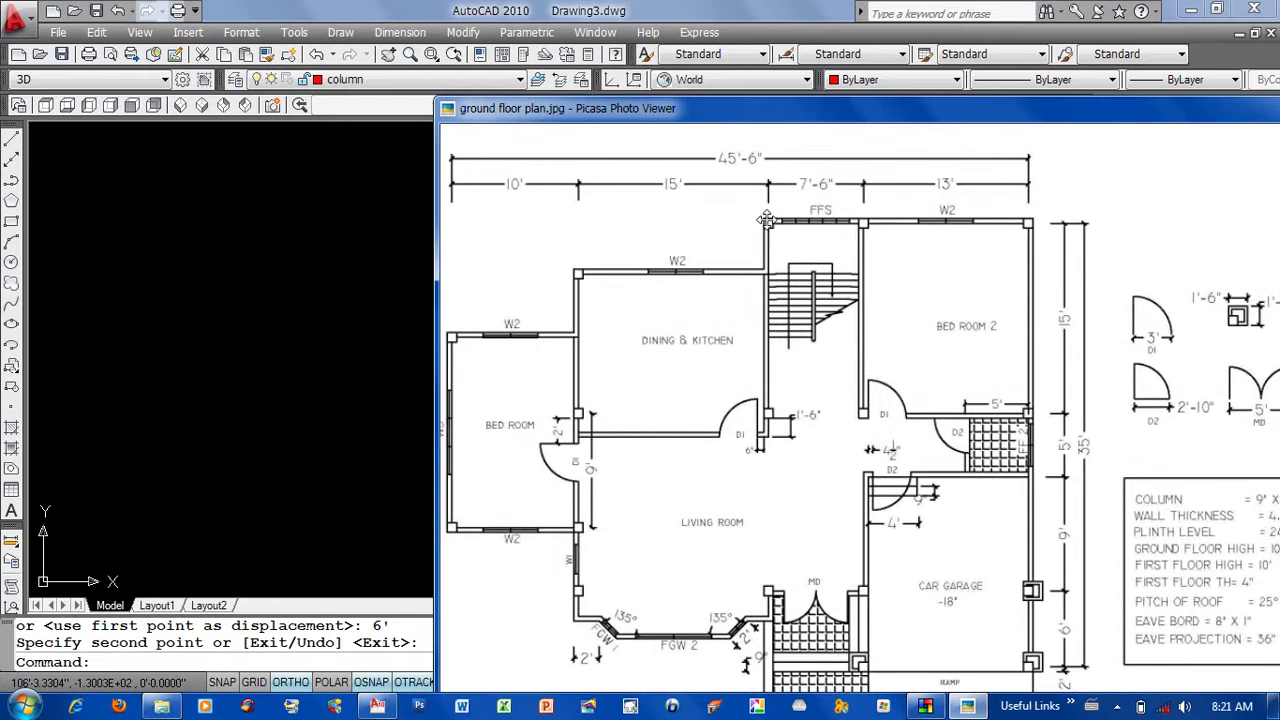
mouse_move(779, 407)
left_mouse_down()
mouse_move(794, 399)
mouse_move(866, 430)
left_mouse_up()
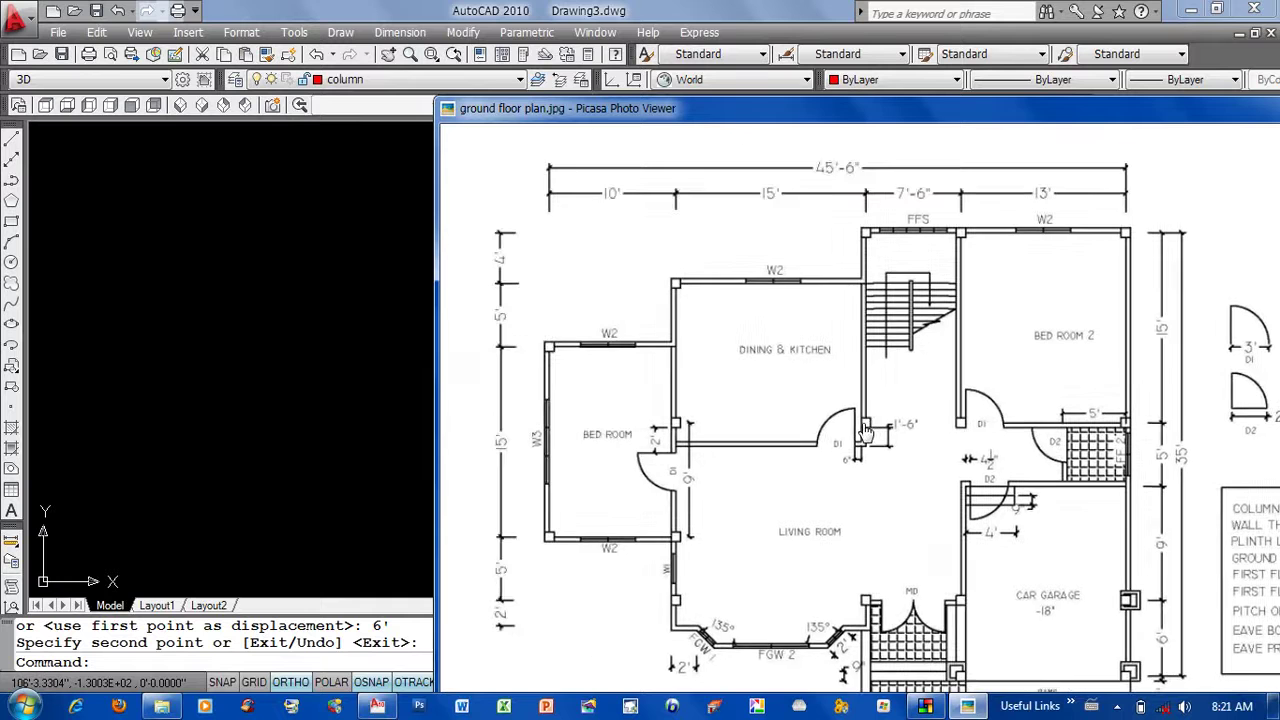
key("Escape")
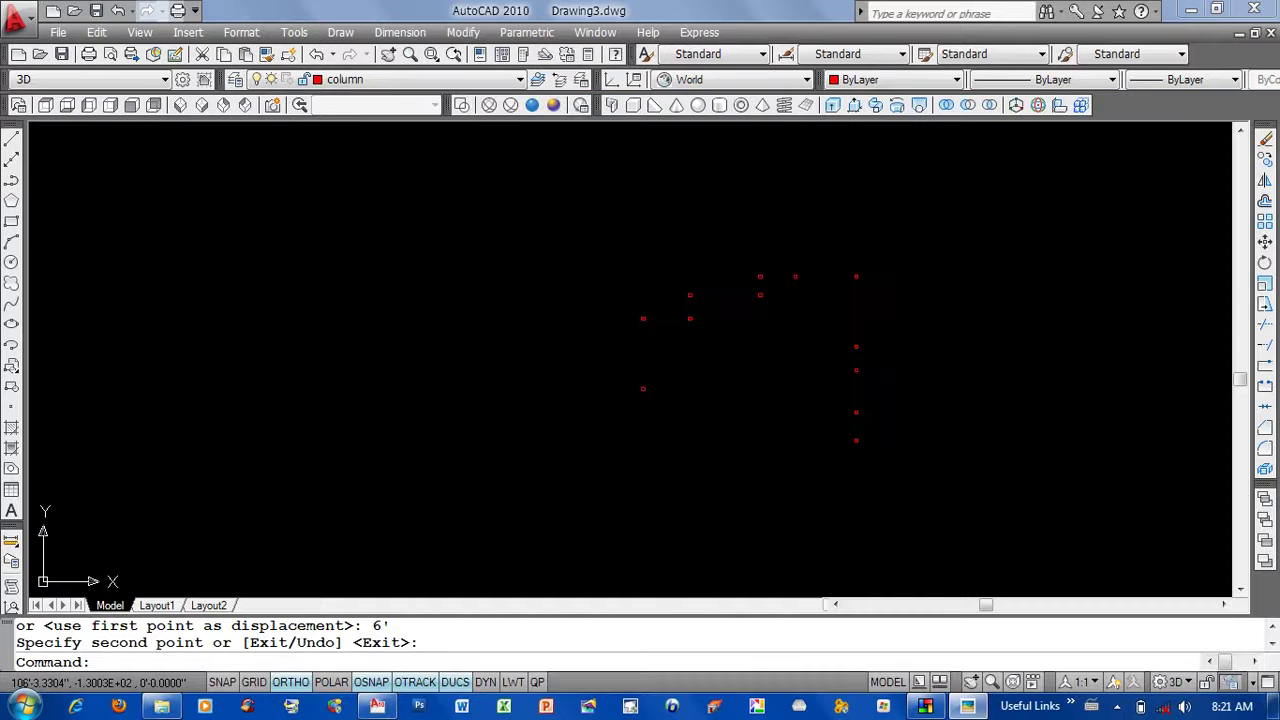
Copy a column 15' straight down.
scroll(763, 297, "up", 5)
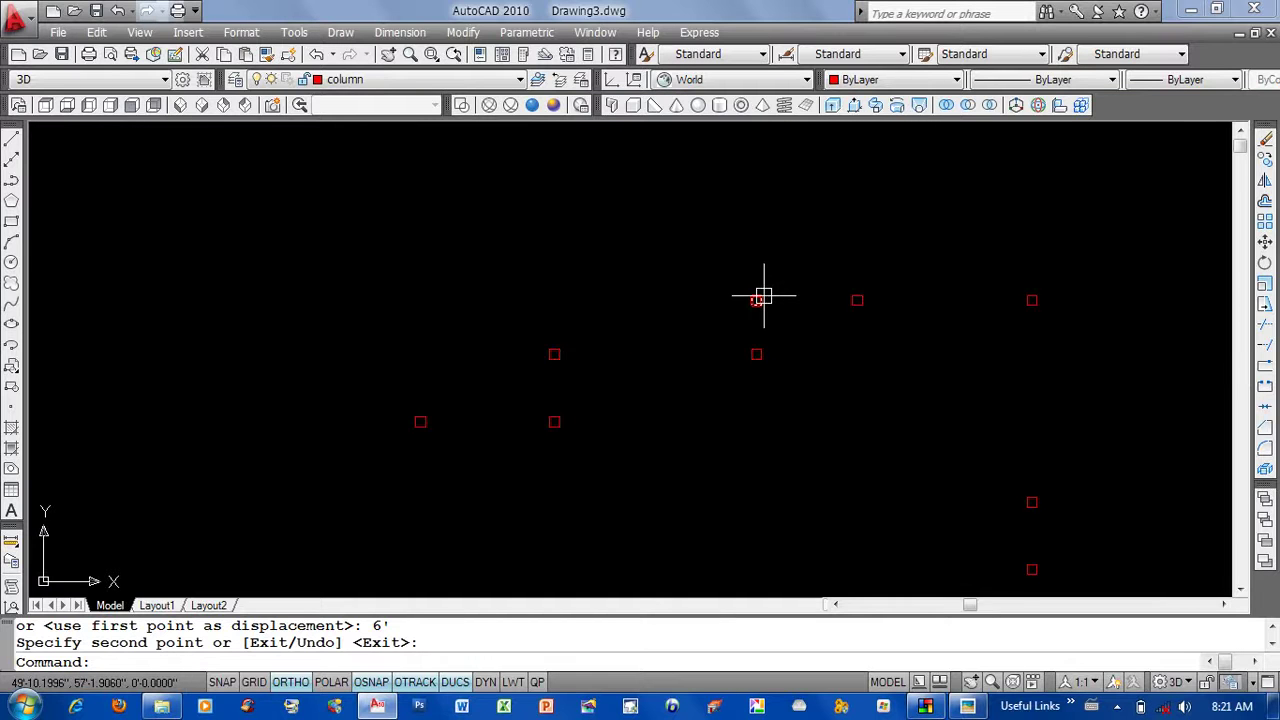
type("co")
key("Return")
left_click(757, 299)
key("Return")
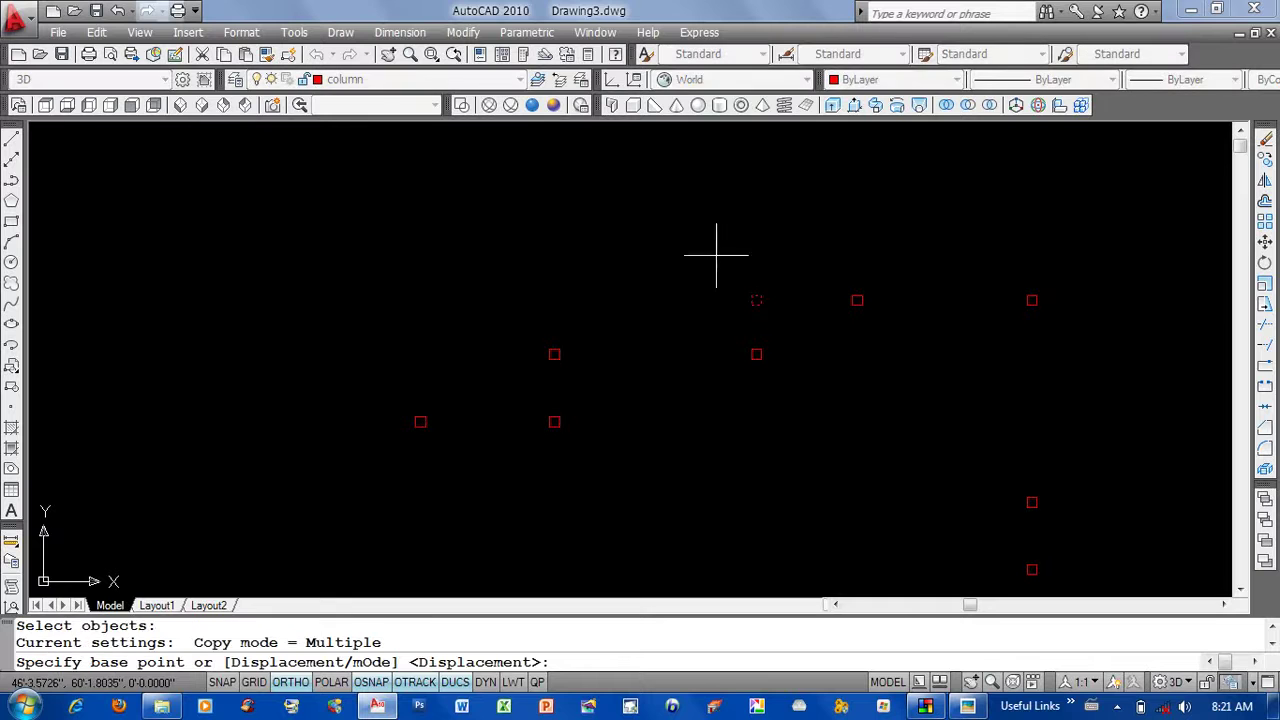
left_click(716, 257)
type("15'")
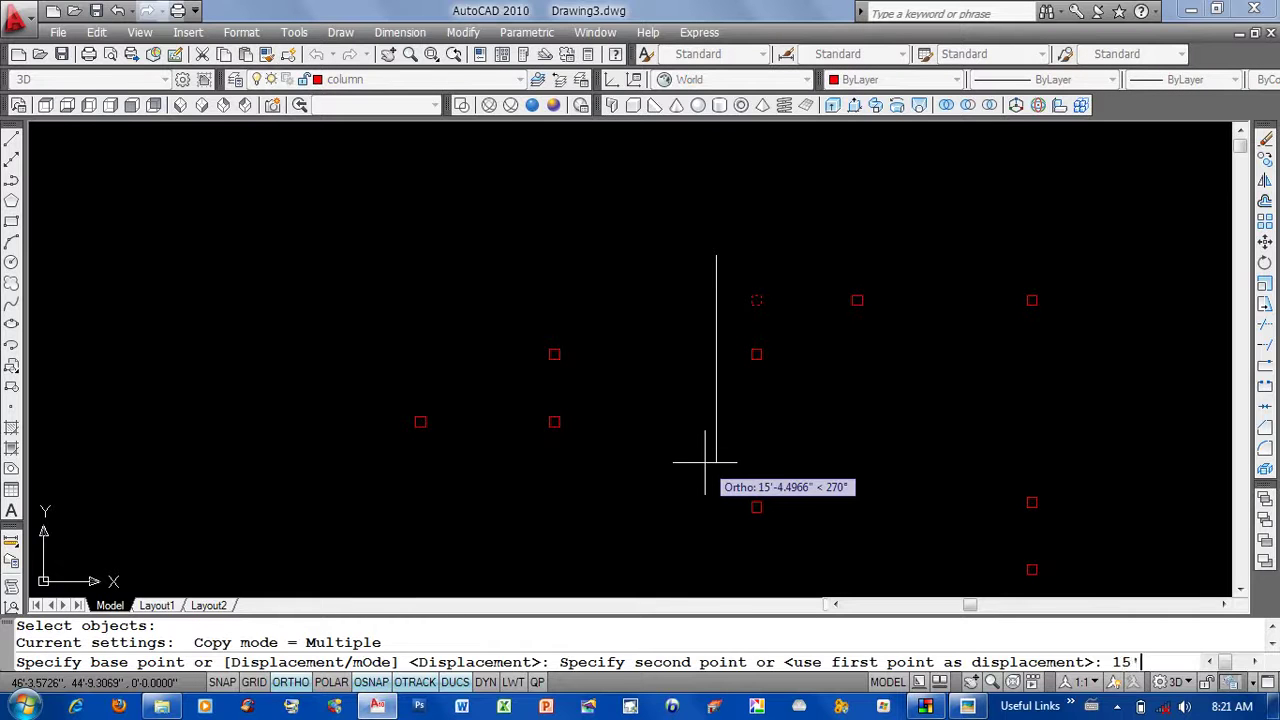
key("Return")
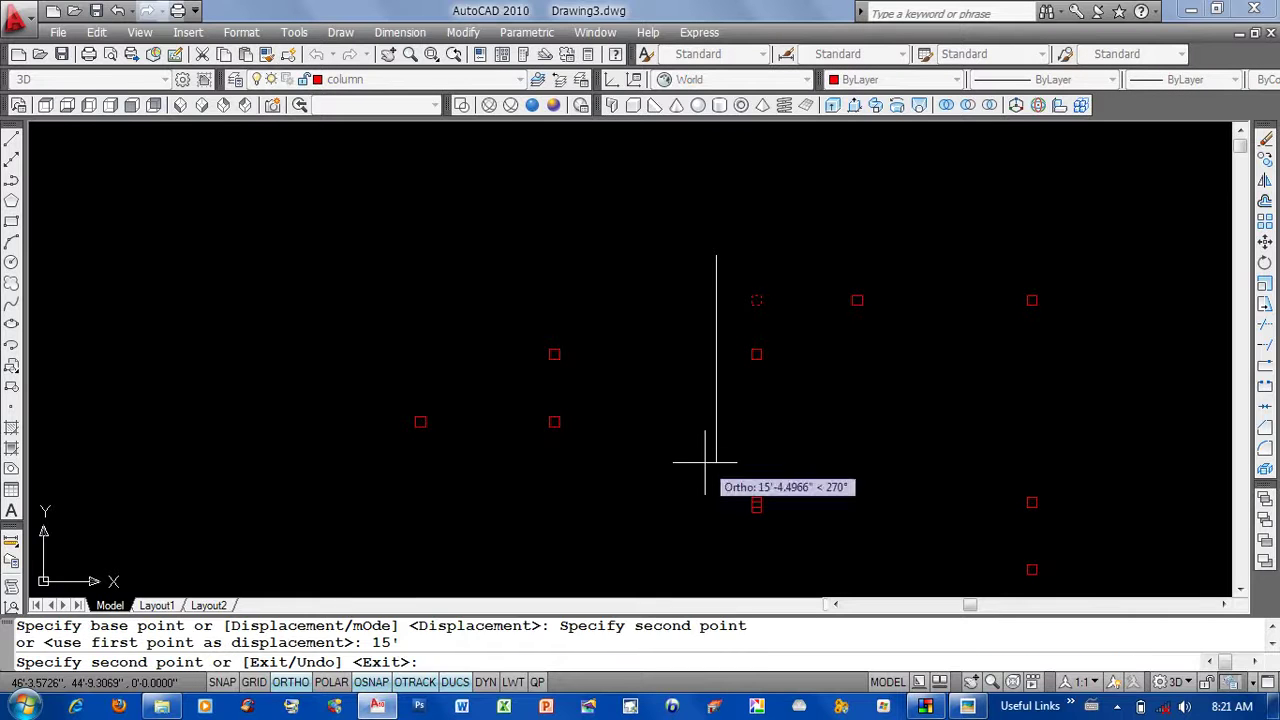
key("Return")
Check the next dimension on the floor plan, then copy a column 14' down.
left_click(967, 706)
mouse_move(878, 471)
left_mouse_down()
mouse_move(887, 428)
mouse_move(866, 316)
left_mouse_up()
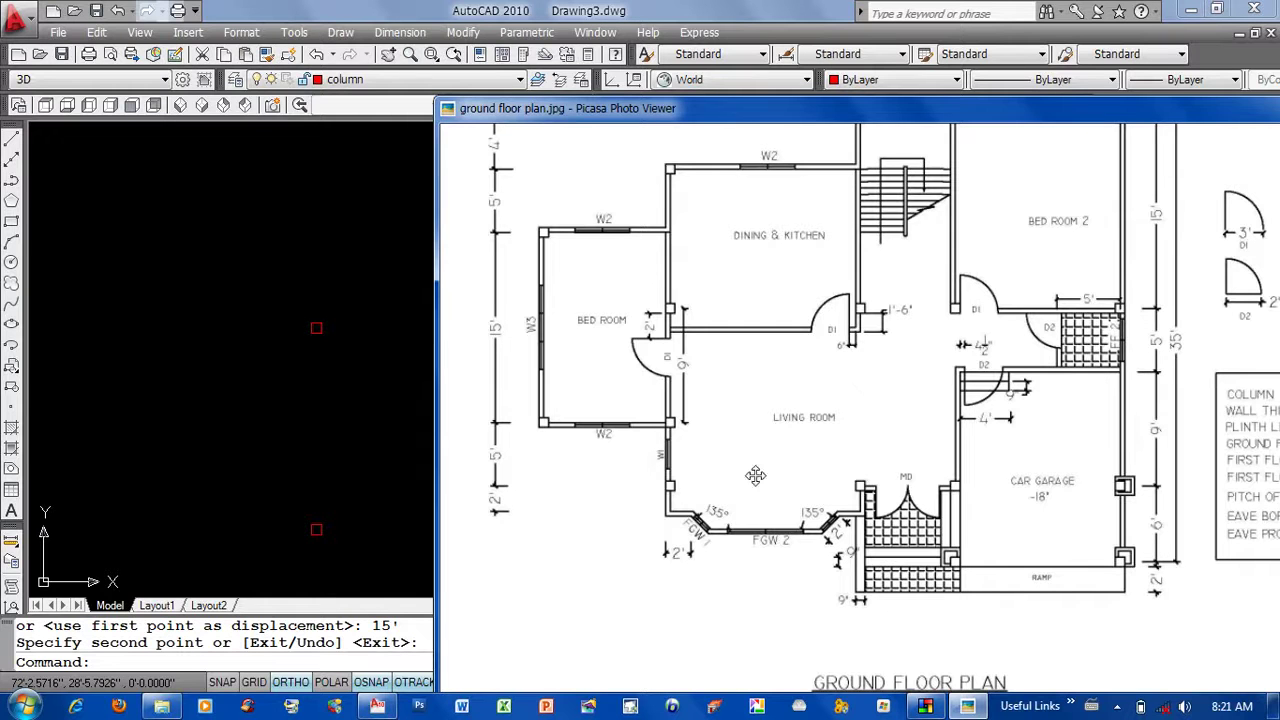
key("Escape")
type("c")
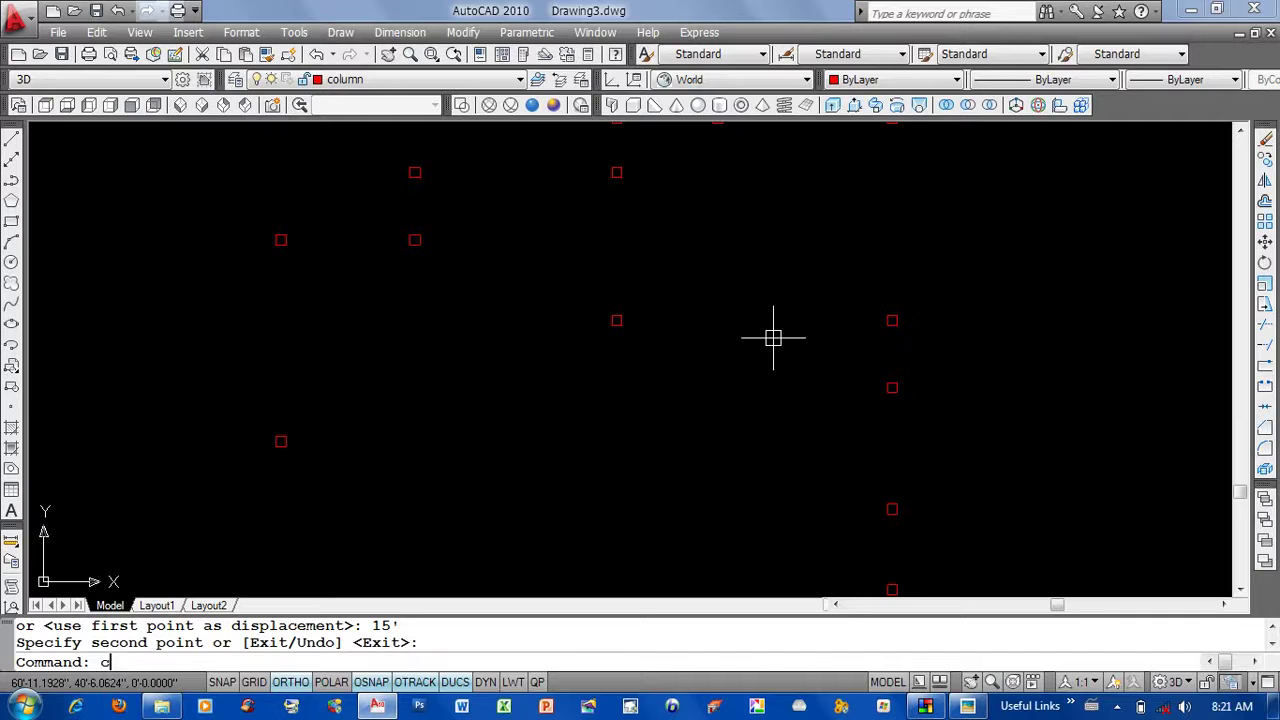
key("Return")
left_click(616, 320)
key("Return")
left_click(665, 288)
type("14'")
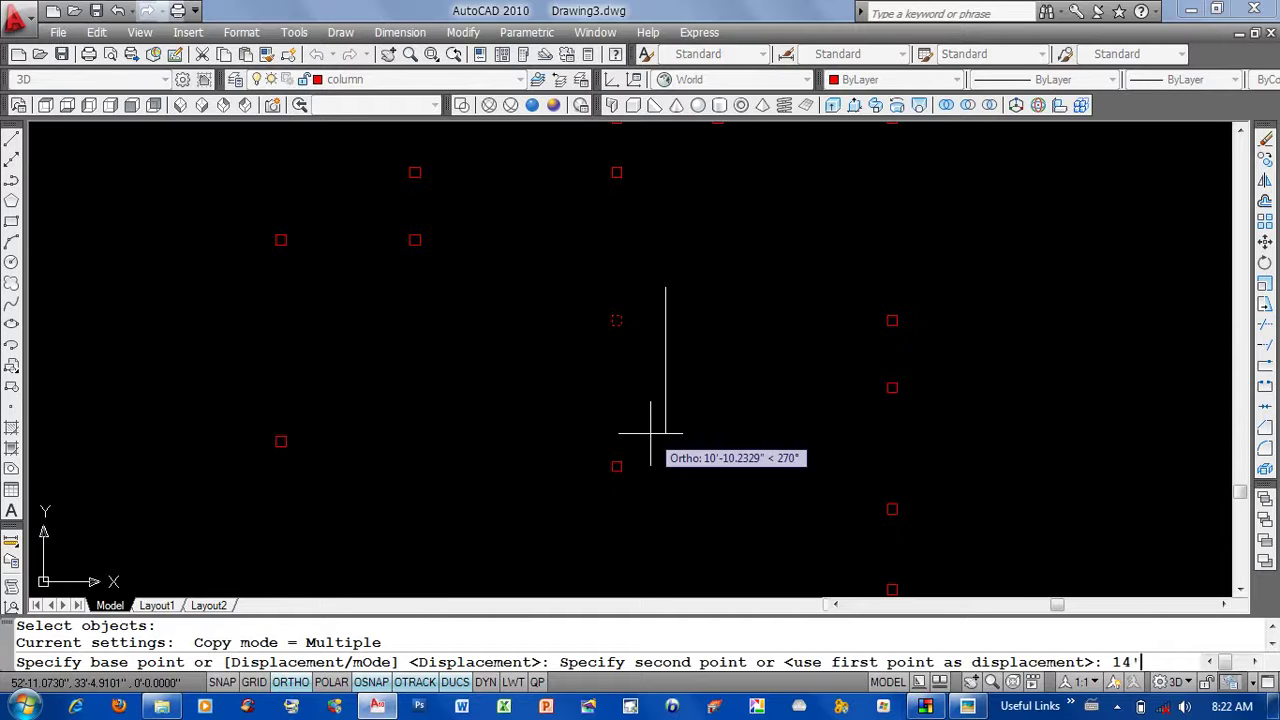
key("Return")
key("Return")
Review the bedroom walls and top dimensions on the floor plan.
middle_click_drag(648, 476, 662, 350)
left_click(967, 706)
scroll(876, 432, "up", 2)
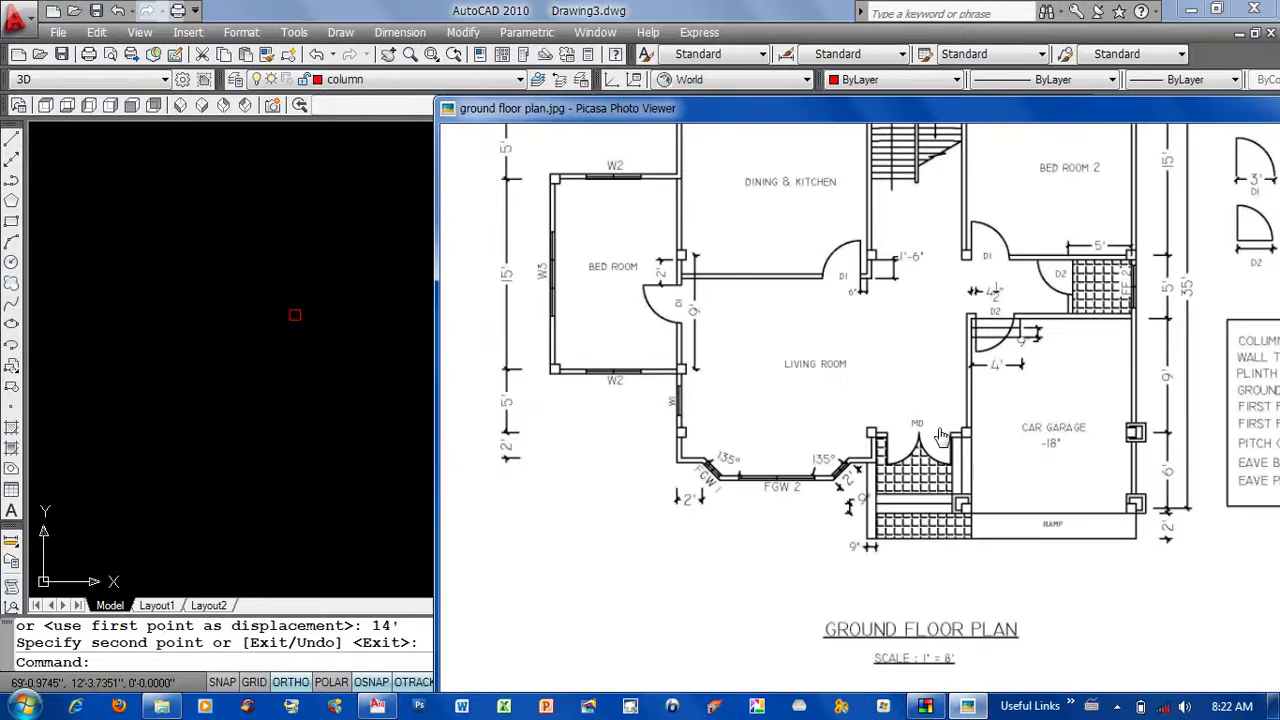
left_click_drag(876, 432, 892, 460)
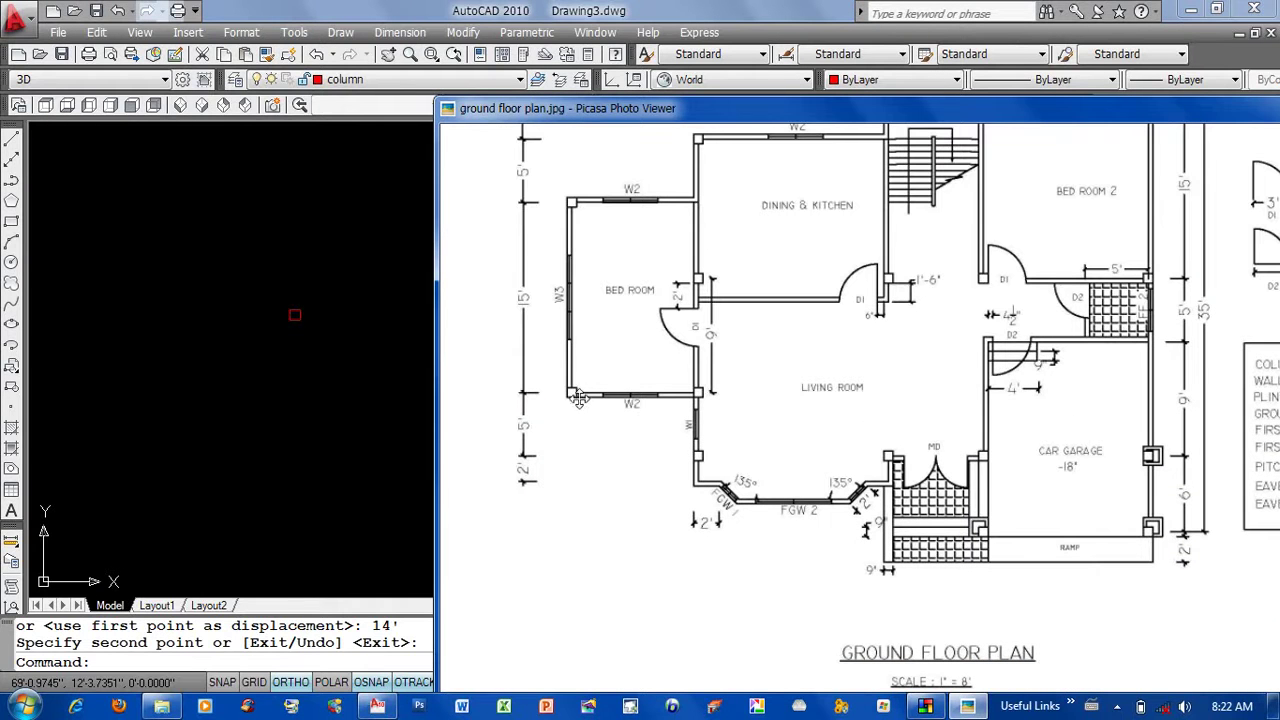
left_click_drag(688, 400, 696, 493)
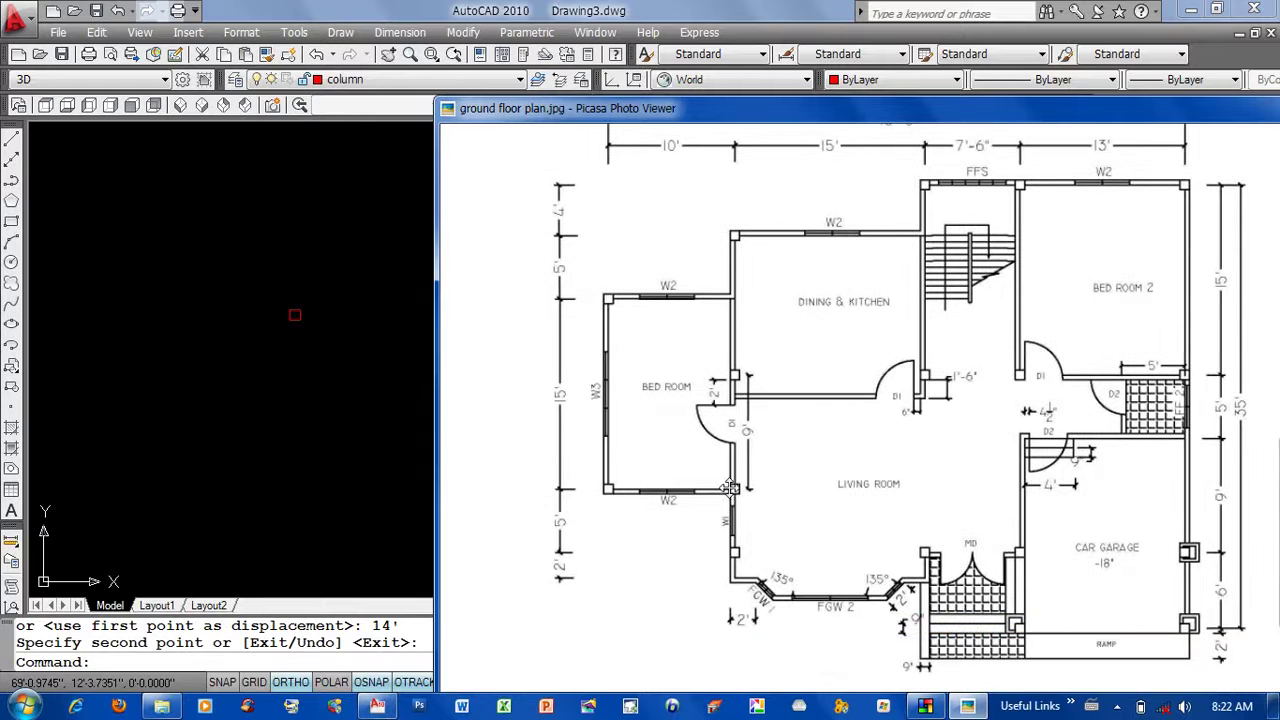
left_click(400, 457)
scroll(552, 451, "down", 2)
Copy the lower-left column 10' right, then copy that new column 5' down.
type("c")
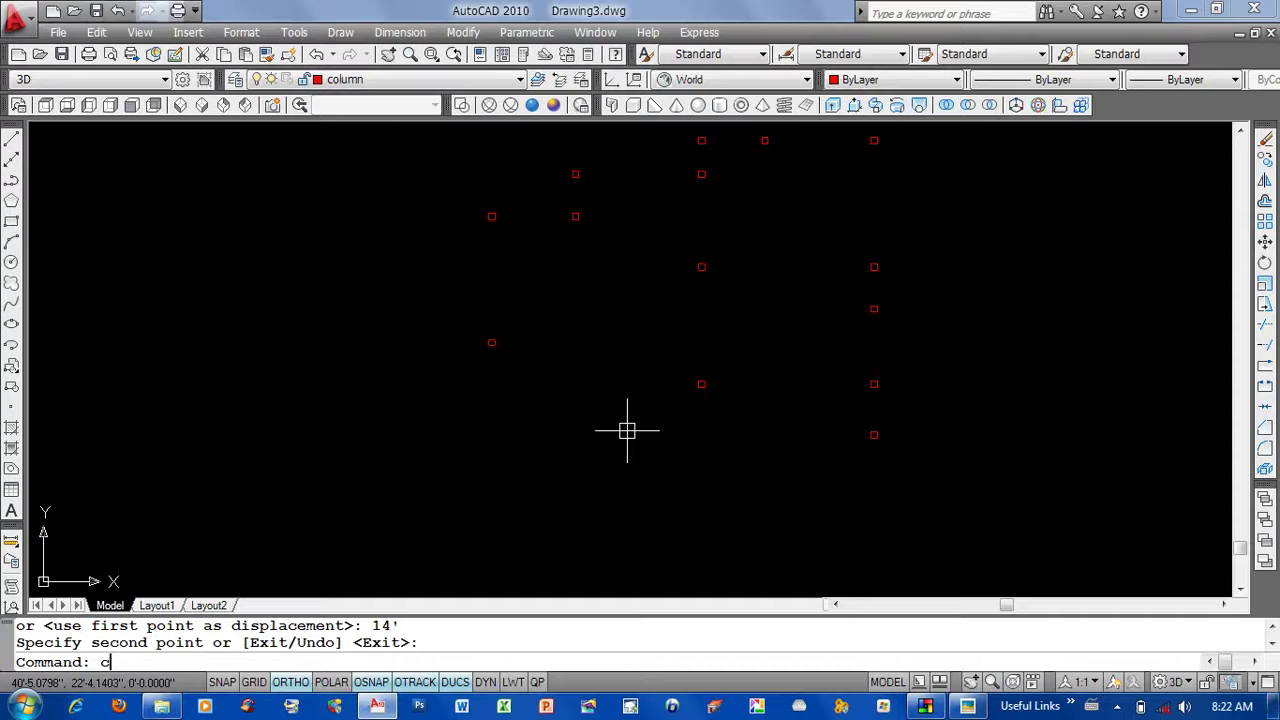
type("o")
key("Return")
left_click(491, 342)
key("Return")
left_click(376, 404)
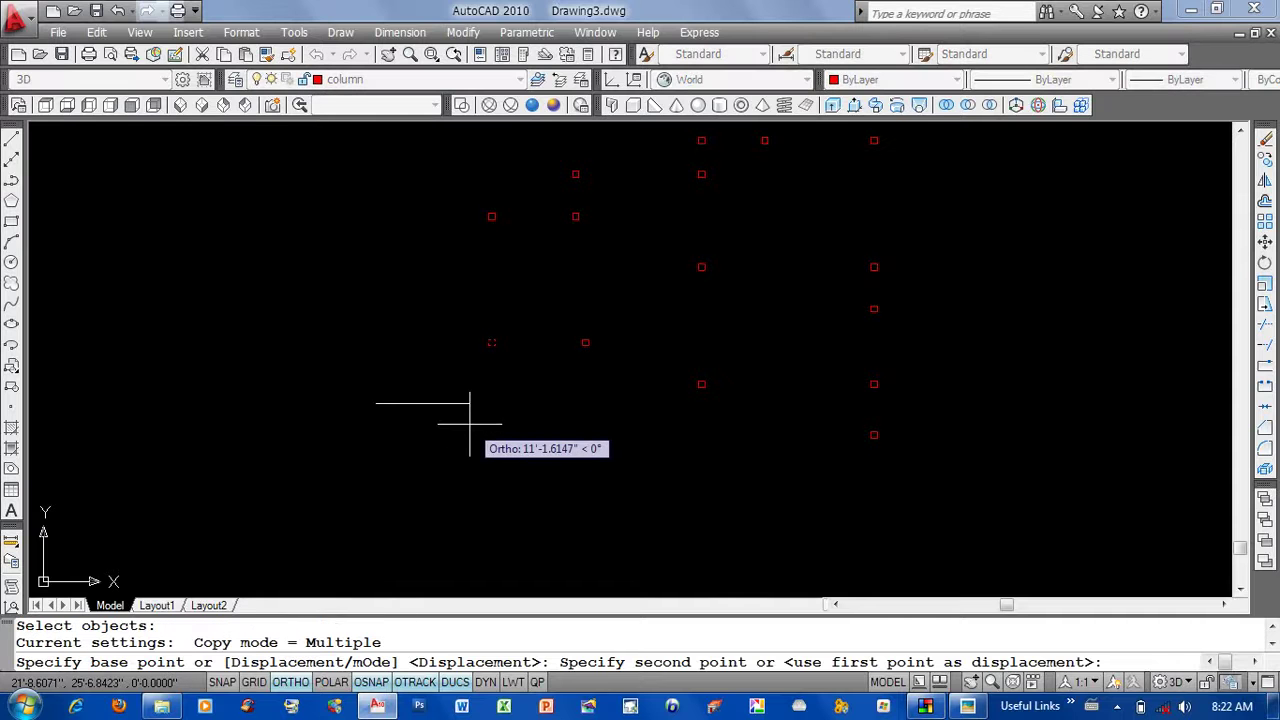
type("10'")
key("Return")
key("Return")
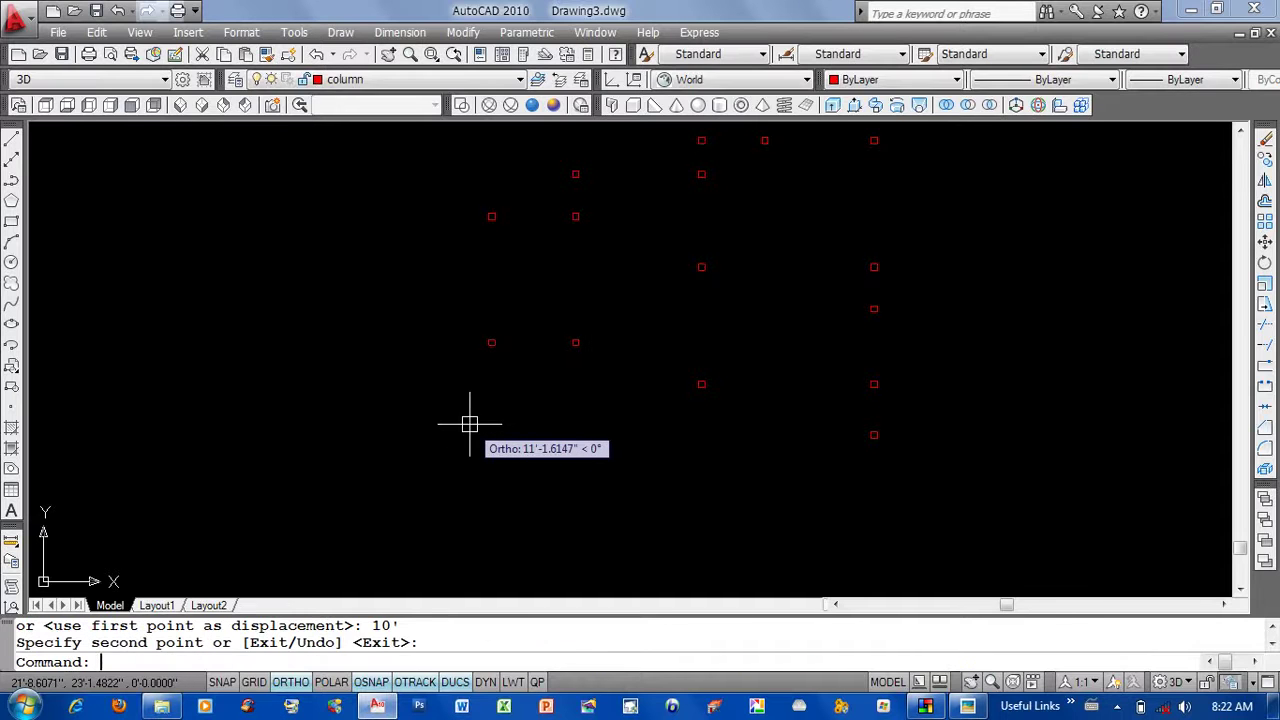
key("Return")
left_click(575, 342)
key("Return")
left_click(561, 372)
type("5'")
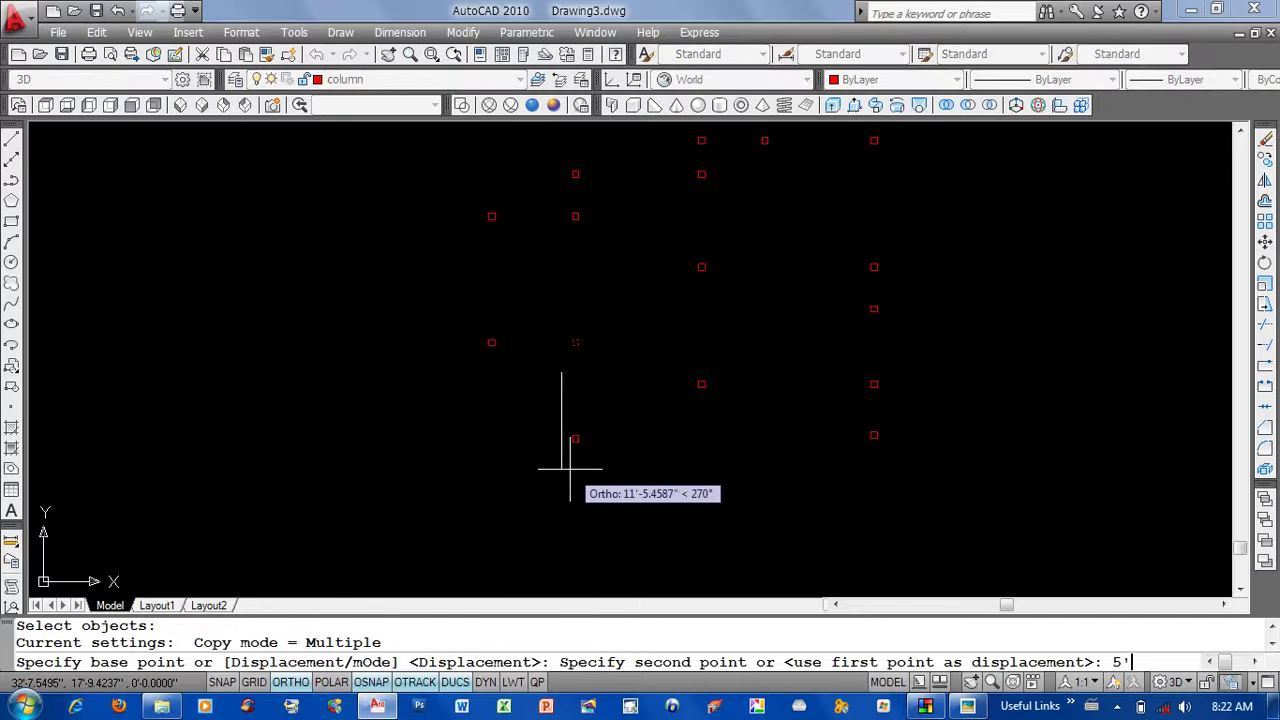
key("Return")
key("Return")
middle_click_drag(570, 468, 551, 456)
left_click(968, 706)
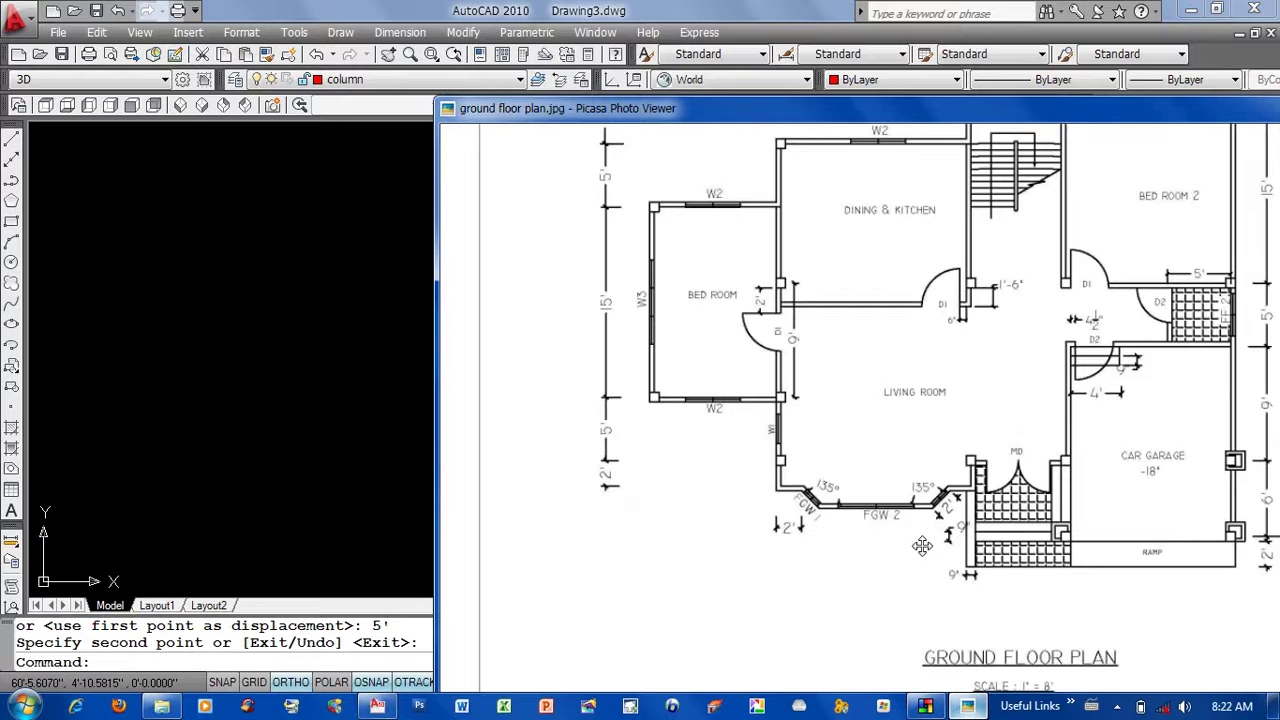
Check the living room's angled front wall on the plan, then copy a column 24" right.
key("alt+Tab")
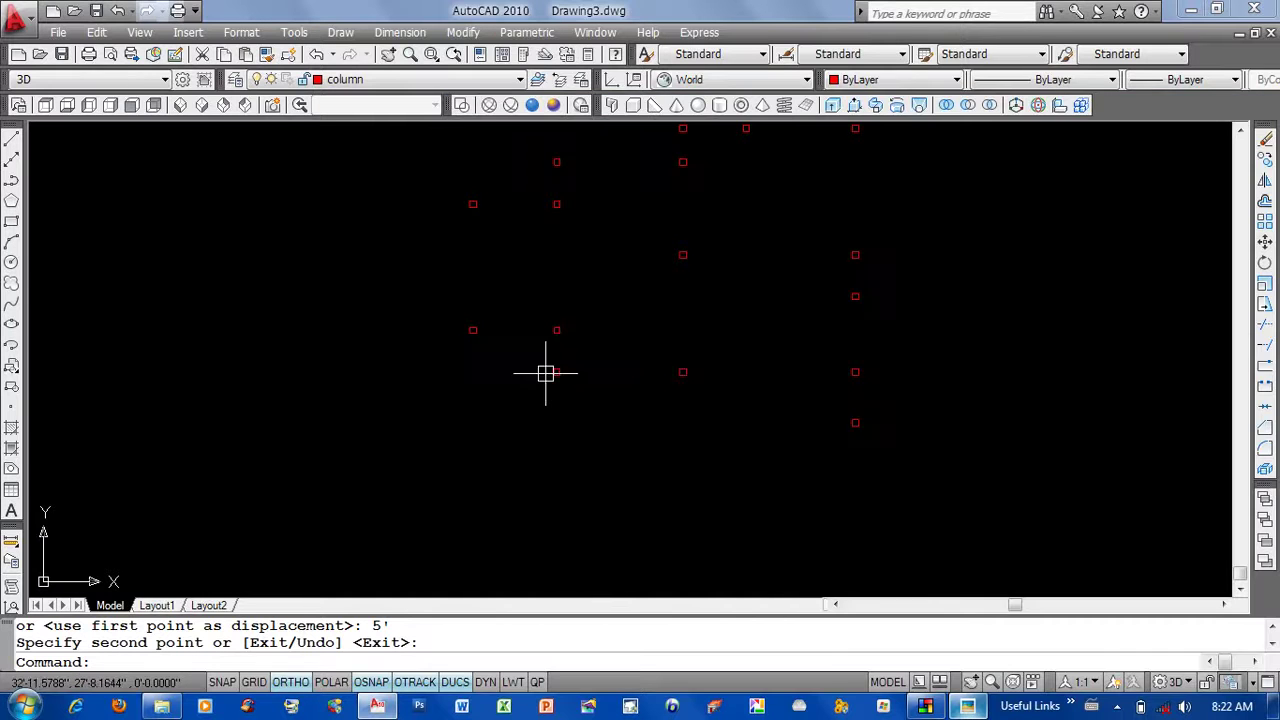
left_click(968, 706)
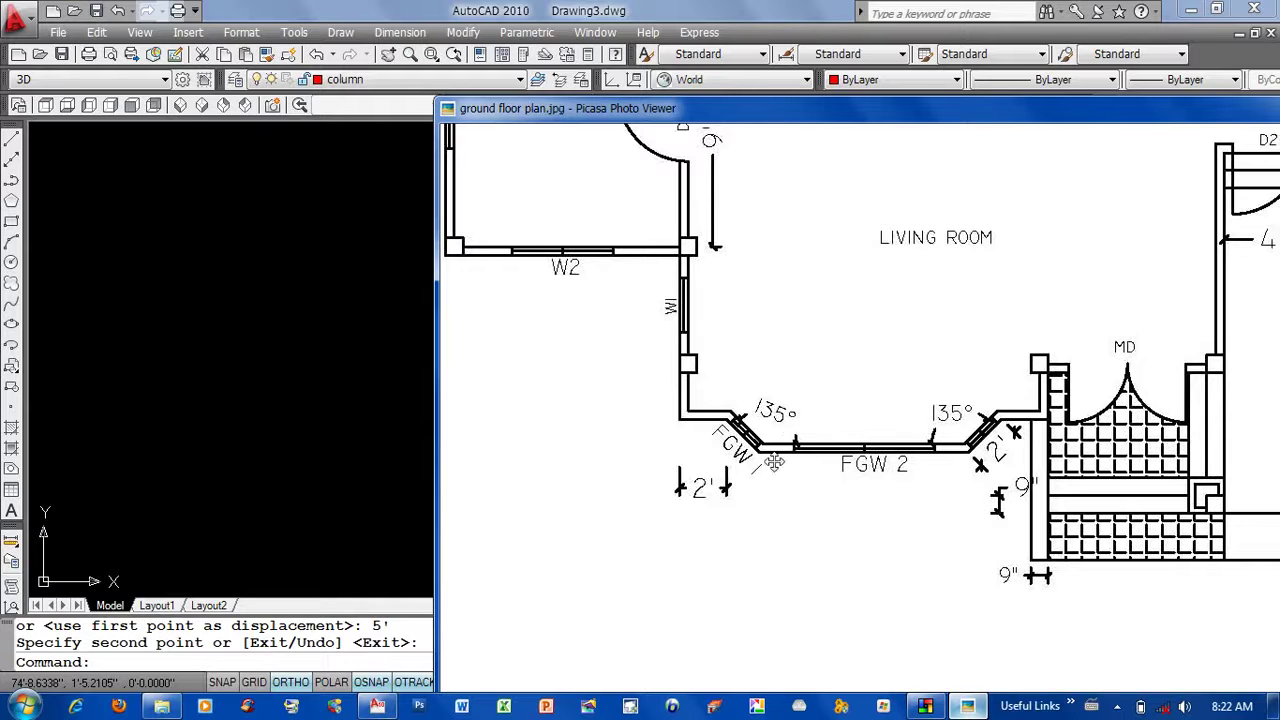
left_click_drag(775, 470, 1008, 536)
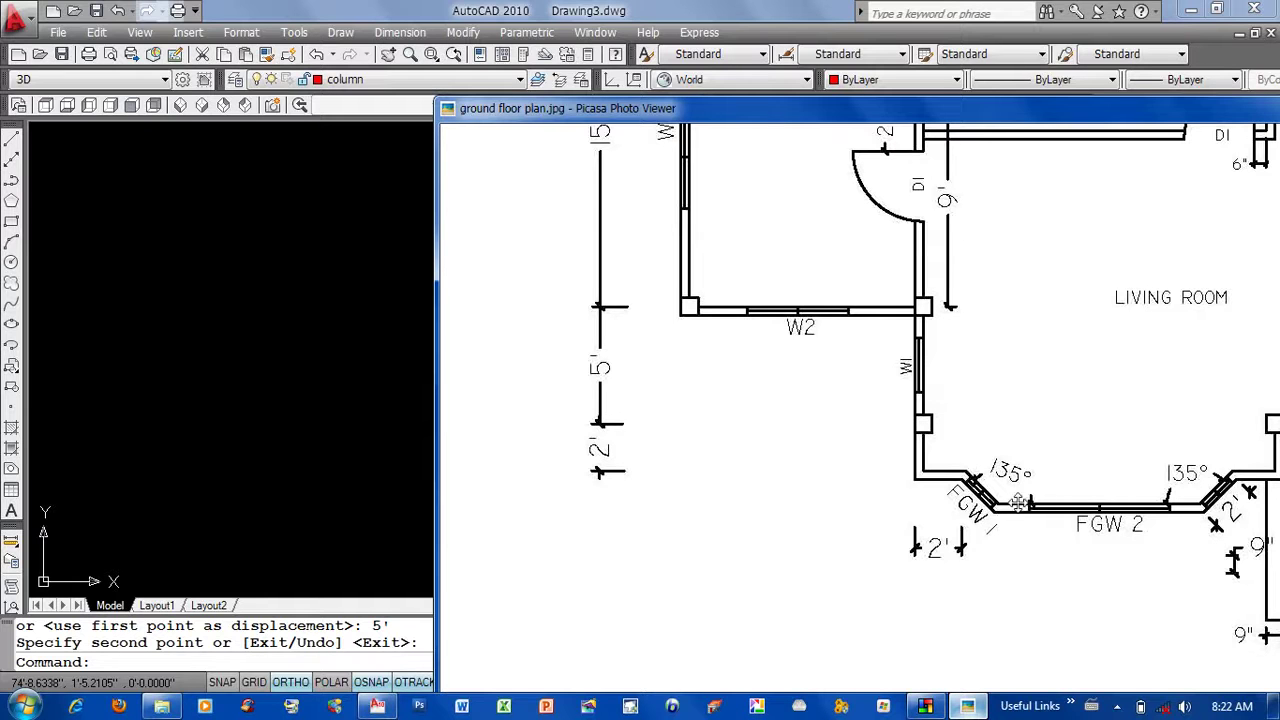
key("Escape")
scroll(520, 450, "up", 3)
type("c")
key("Return")
left_click(544, 371)
key("Return")
left_click(446, 481)
type("24")
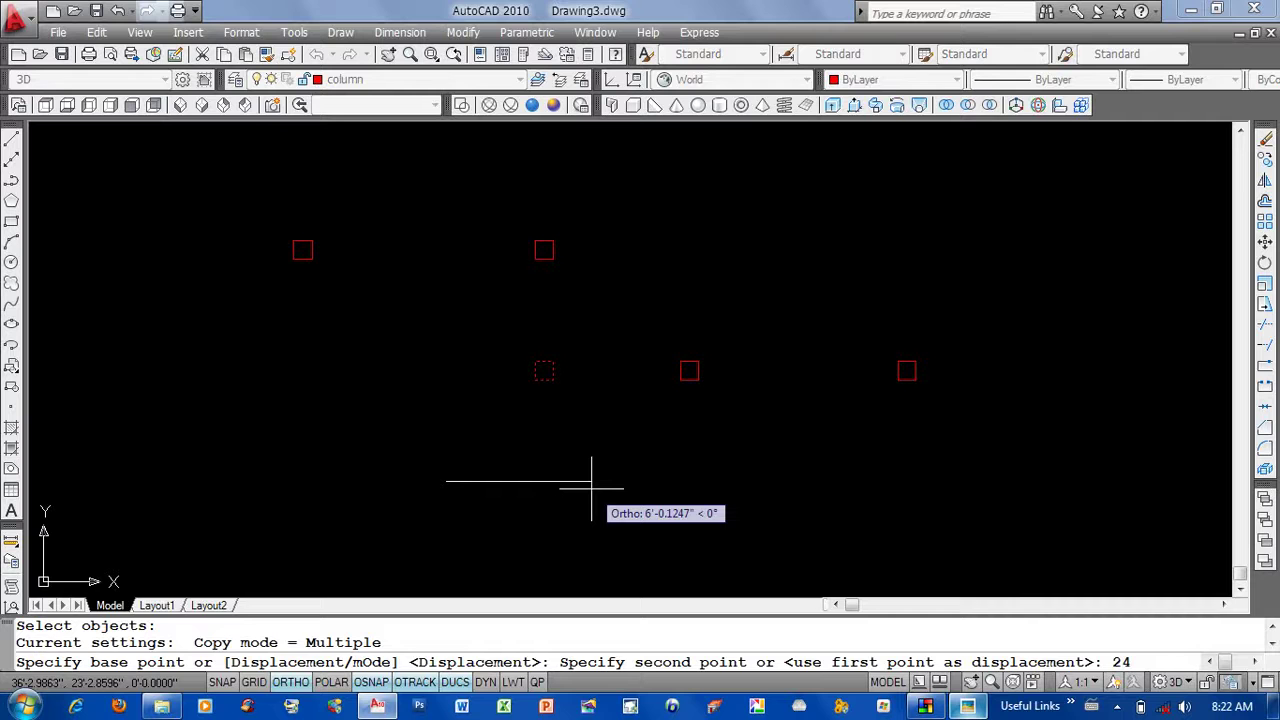
key("Return")
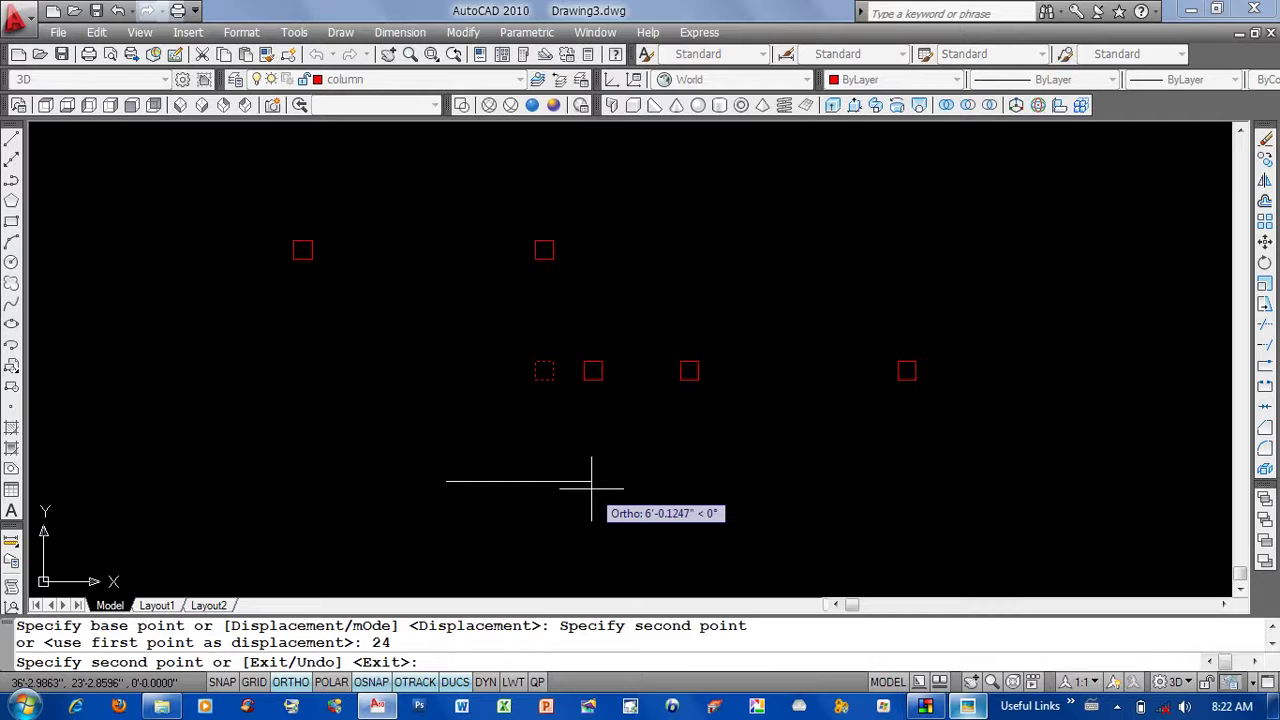
Step the new column 24" down, then 24" right.
key("Return")
key("Return")
left_click(593, 371)
key("Return")
left_click(674, 322)
type("24")
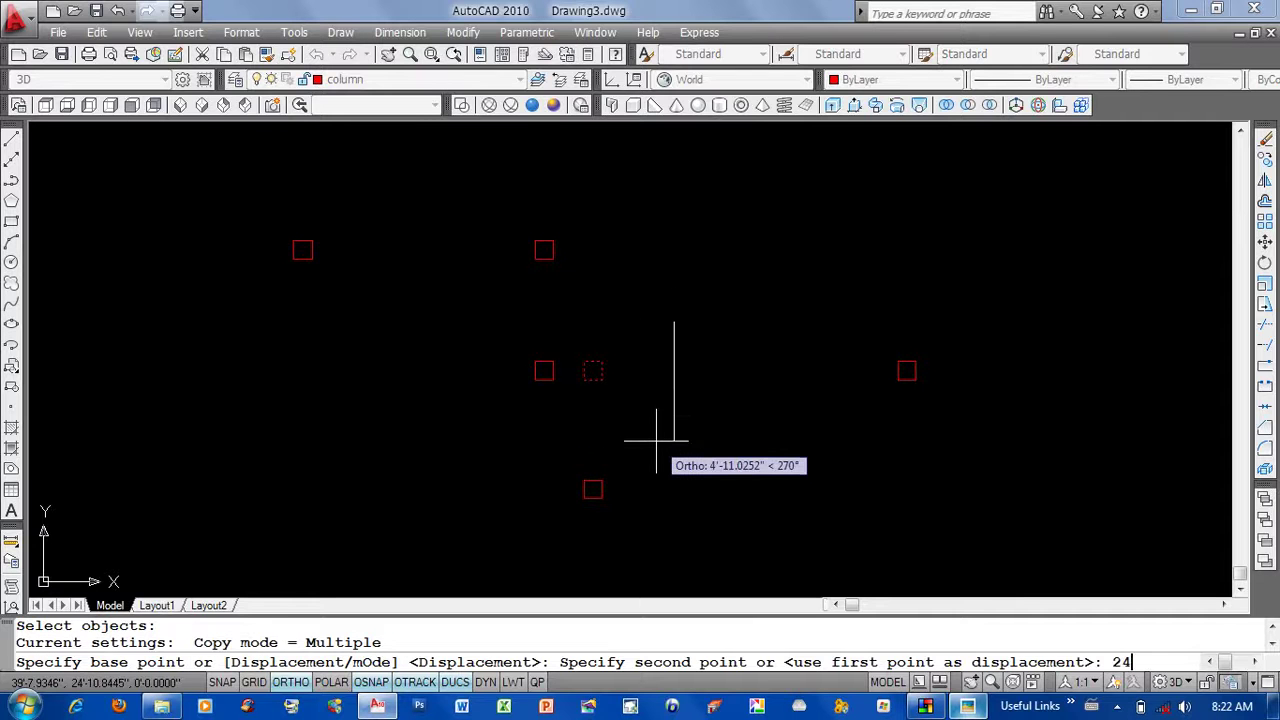
key("Return")
key("Return")
key("Return")
left_click(593, 419)
key("Return")
left_click(490, 503)
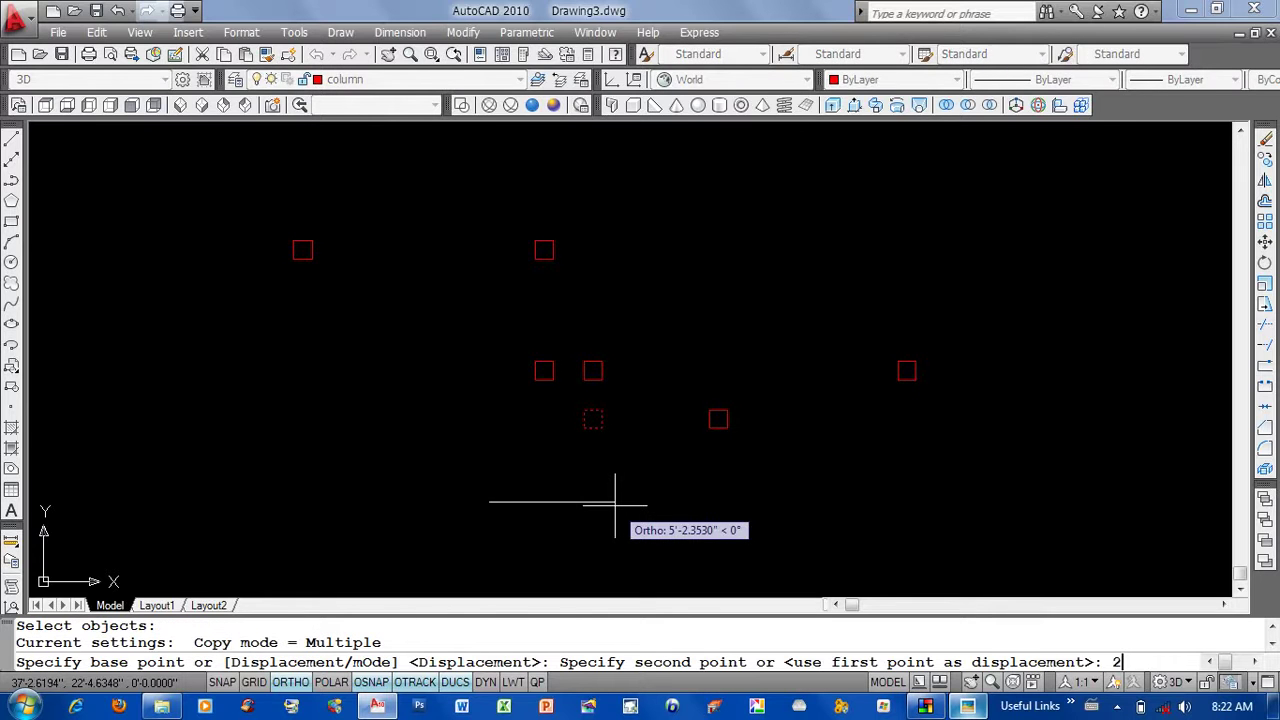
type("4")
key("Return")
Erase the lower-left column square, then undo and redo the recent changes.
key("Return")
scroll(629, 491, "up", 3)
left_click(529, 449)
left_click(486, 366)
type("e")
key("Return")
scroll(714, 466, "down", 2)
middle_click_drag(766, 463, 734, 471)
scroll(723, 463, "down", 2)
middle_click_drag(817, 483, 829, 443)
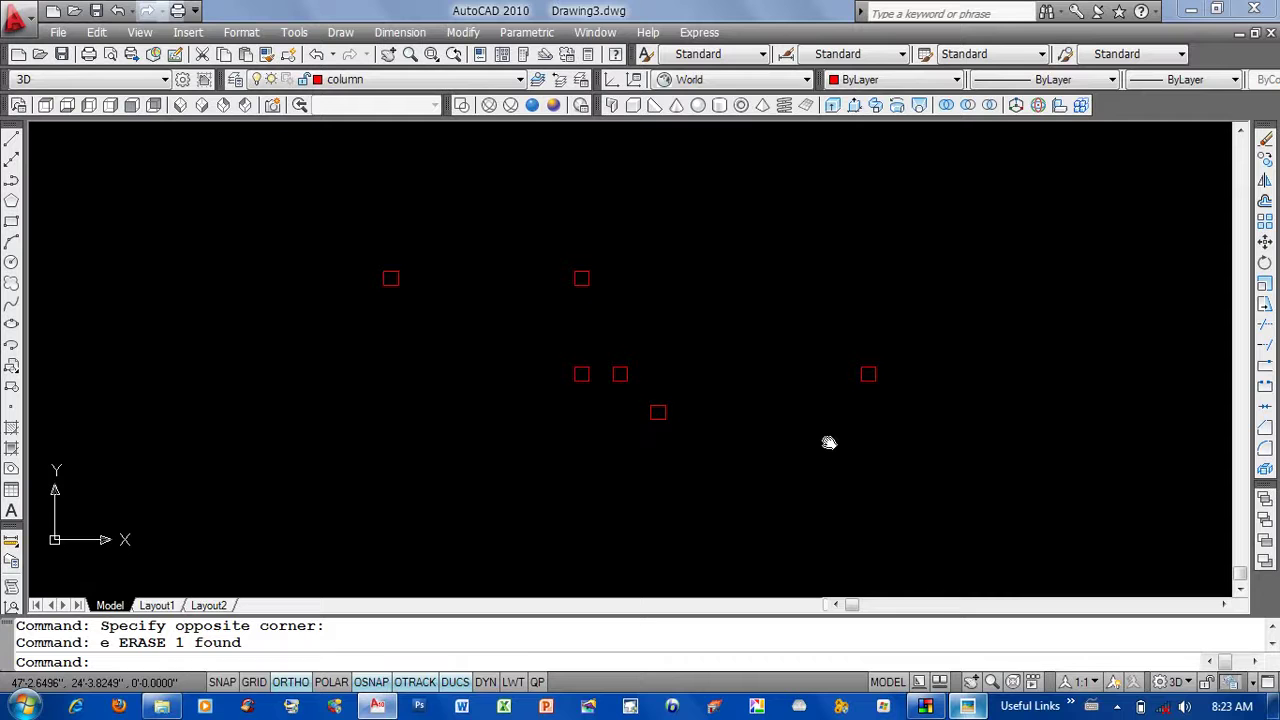
key("Return")
key("Return")
key("Return")
key("Return")
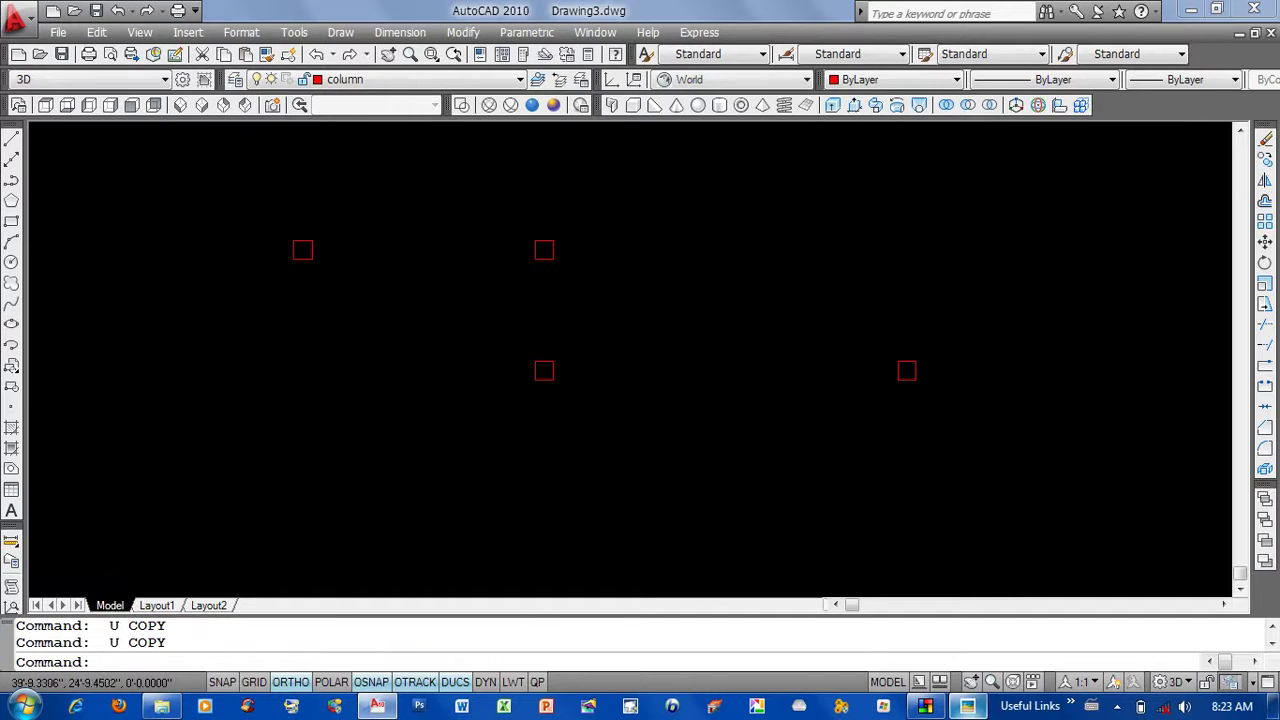
left_click(147, 10)
Recheck the floor plan, then copy a column square 24 inches down.
left_click(968, 708)
left_click_drag(796, 489, 740, 488)
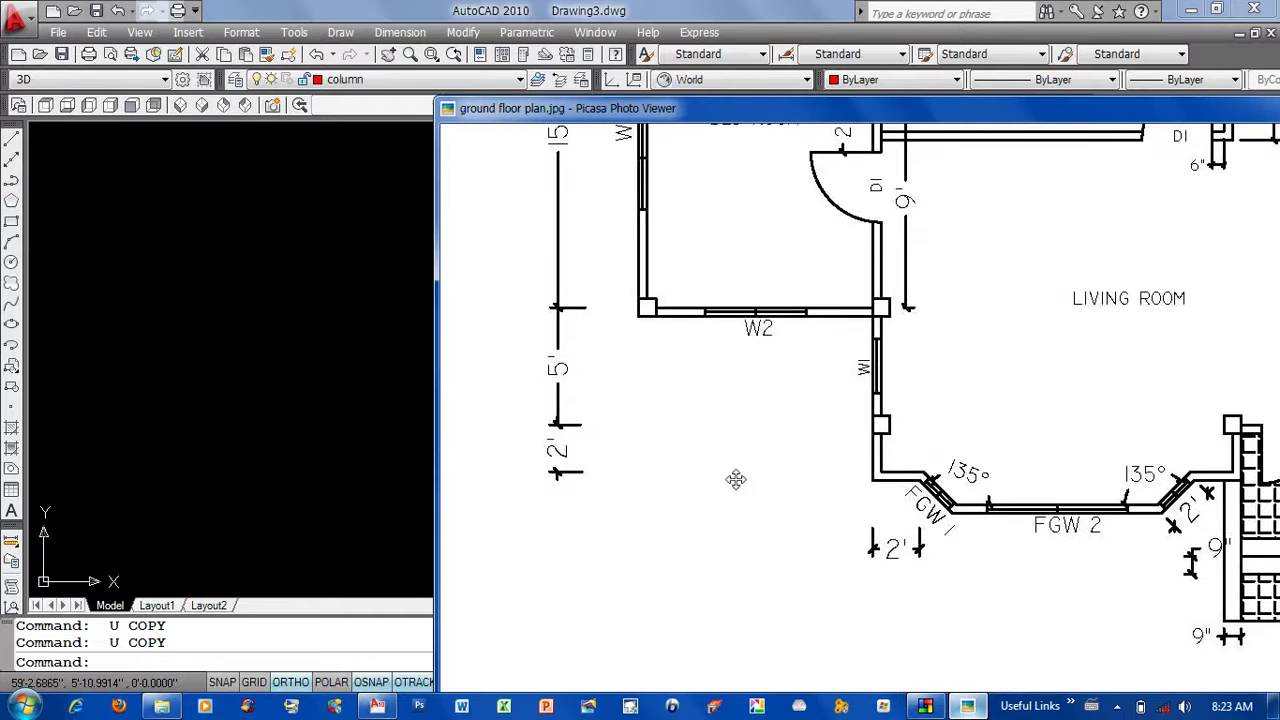
key("Escape")
type("c")
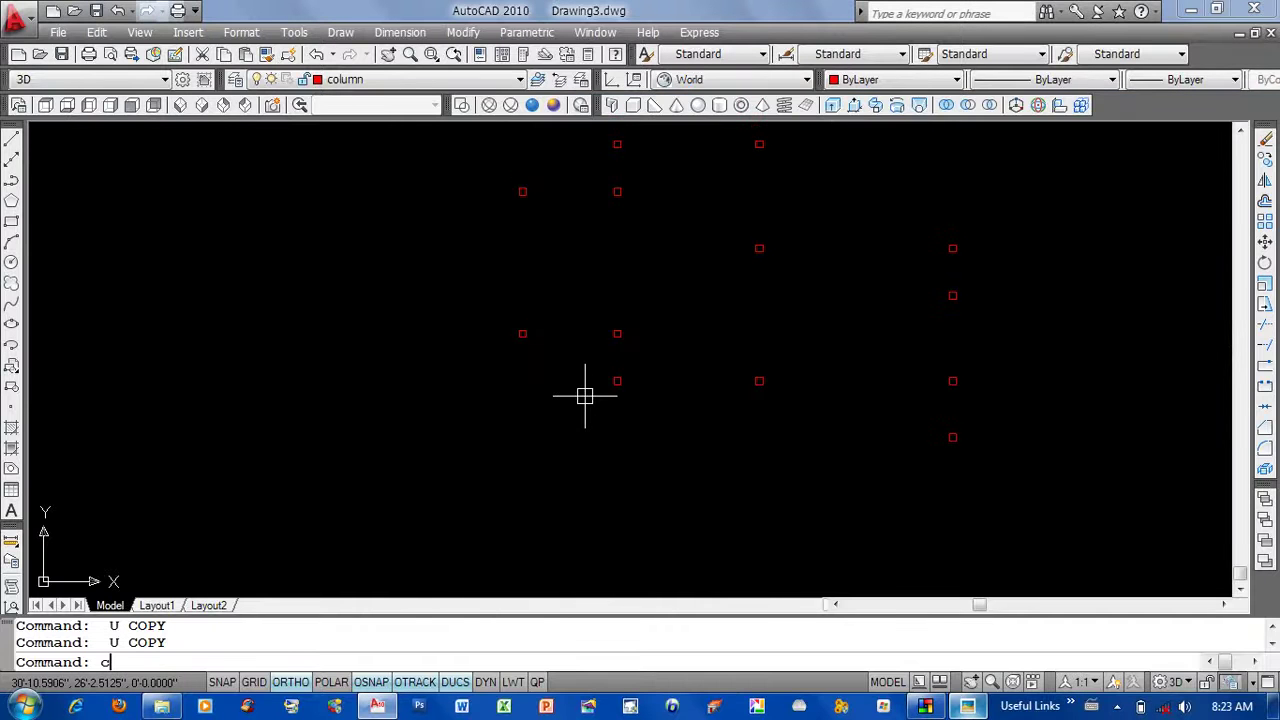
key("Return")
left_click(617, 381)
key("Return")
left_click(588, 369)
type("24")
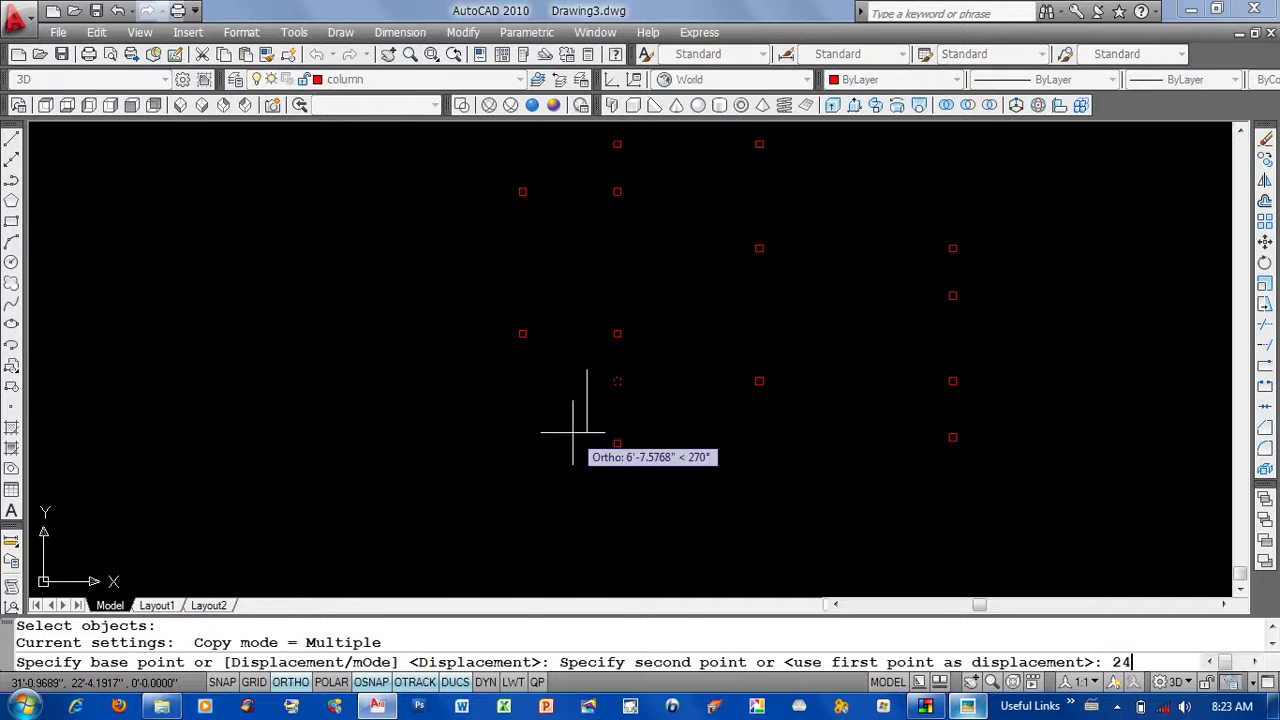
key("Return")
Continue stepping column copies 24 inches right, 24 down and 24 right.
key("Return")
key("Return")
left_click_drag(637, 429, 588, 392)
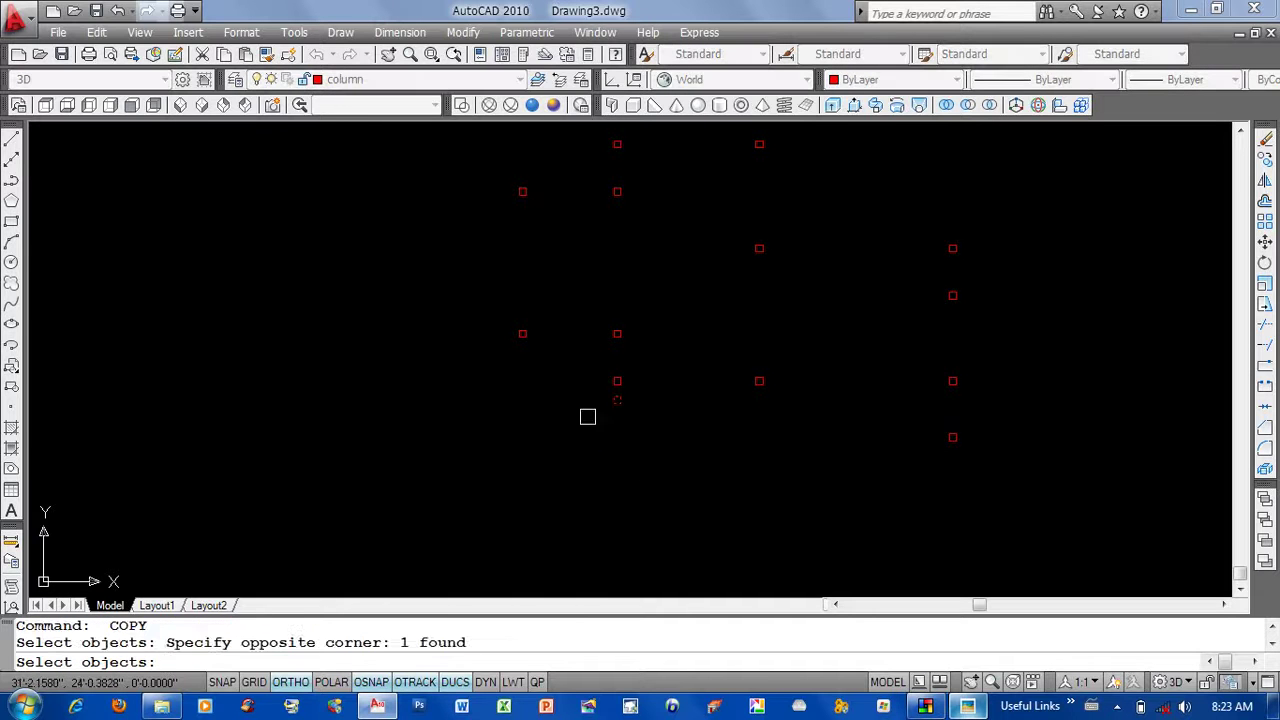
key("Return")
left_click(563, 455)
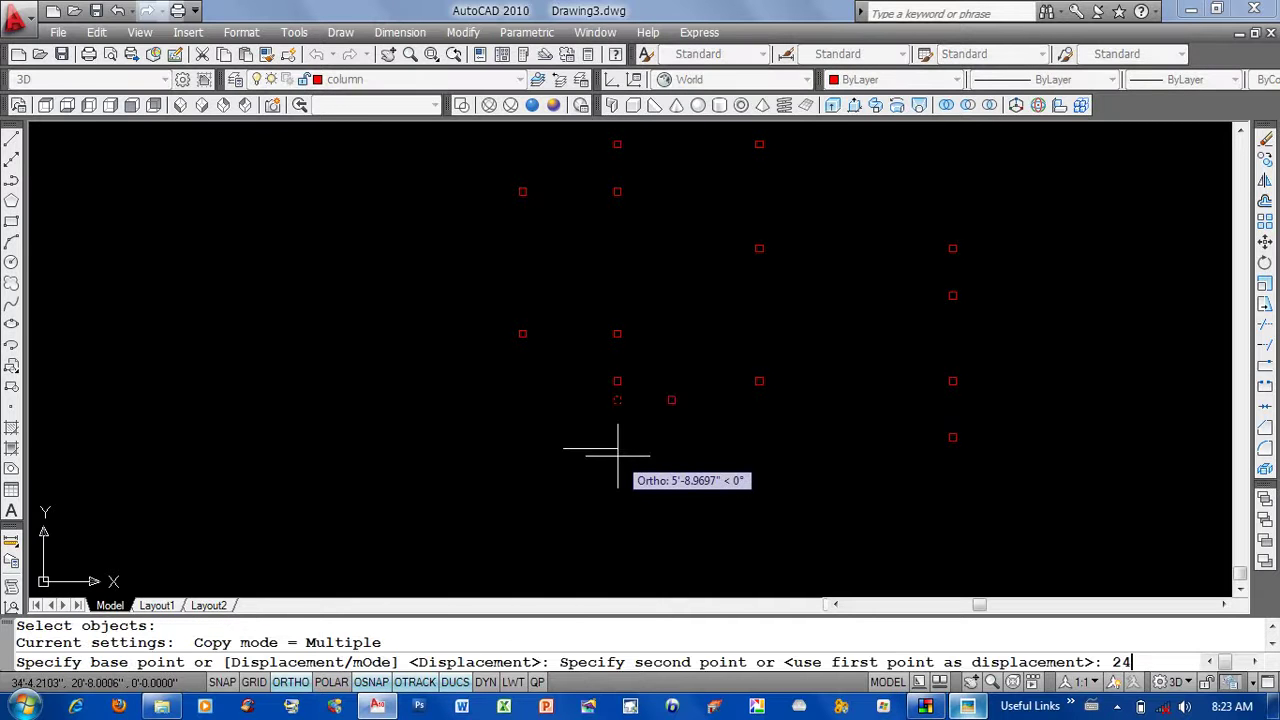
key("Return")
key("Return")
key("Return")
left_click_drag(646, 440, 625, 392)
key("Return")
left_click(689, 392)
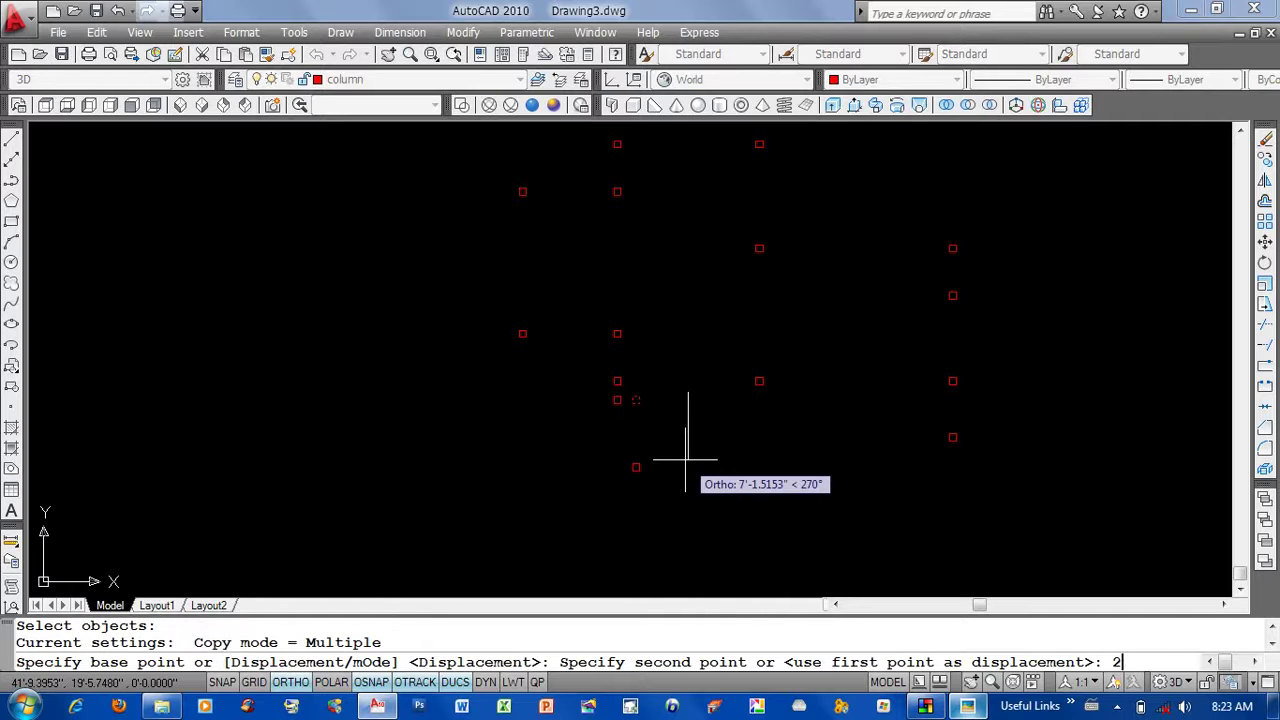
key("Return")
key("Return")
key("Return")
left_click_drag(660, 440, 622, 408)
key("Return")
left_click(589, 474)
key("Return")
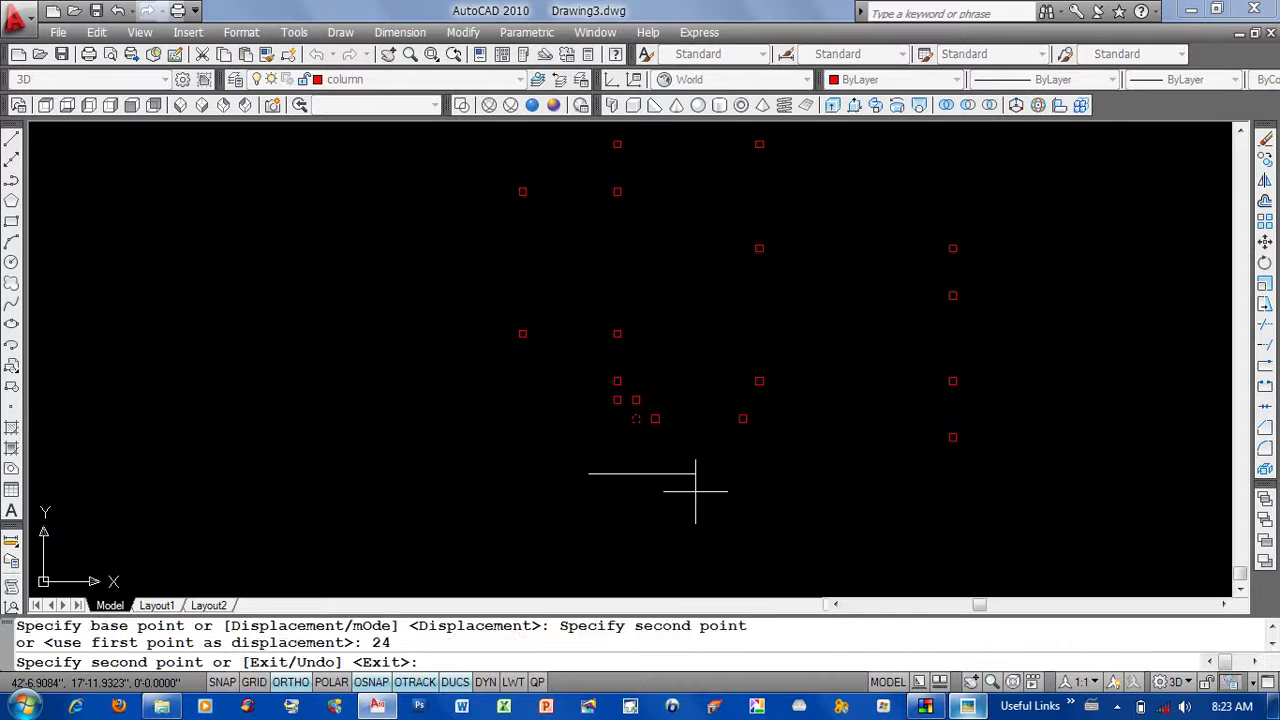
key("Return")
Erase the unwanted extra column square and recentre the view on the new columns.
scroll(625, 415, "up", 3)
left_click_drag(665, 440, 630, 418)
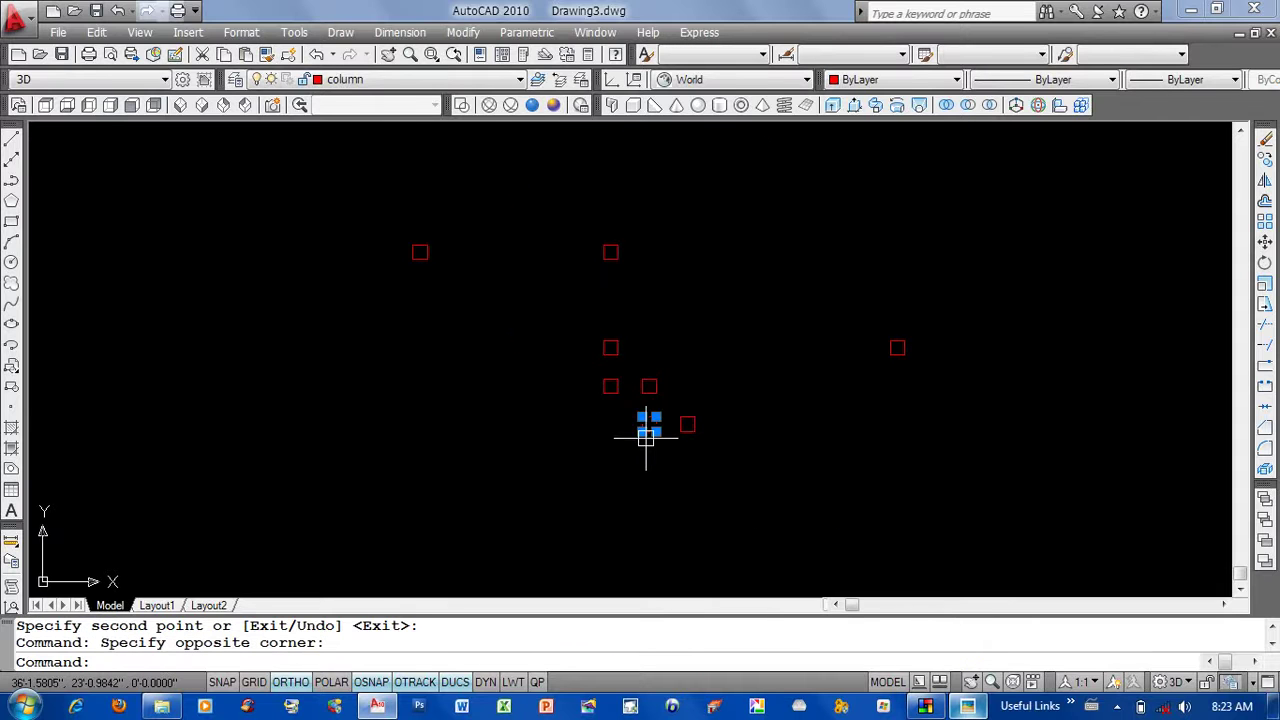
type("e")
key("Return")
middle_click_drag(674, 429, 655, 433)
middle_click_drag(728, 419, 689, 434)
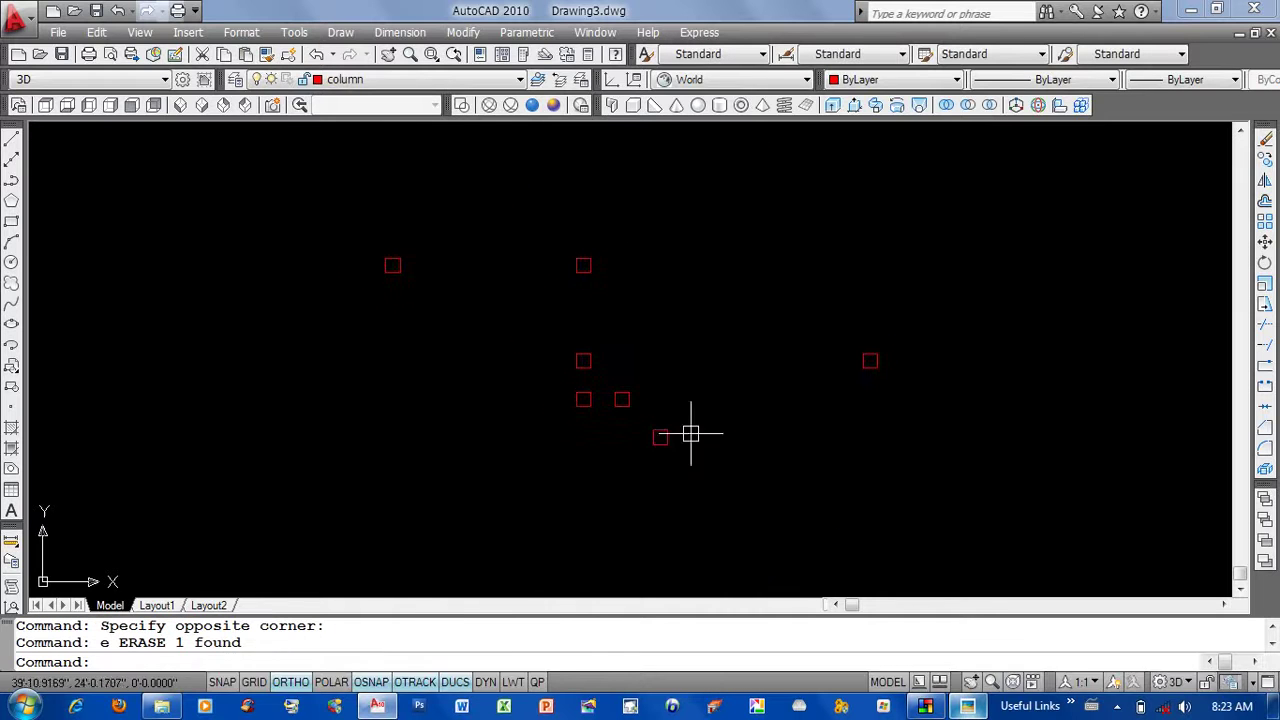
Mirror the three column squares vertically about the midpoint between two reference columns, keeping the originals.
type("mi")
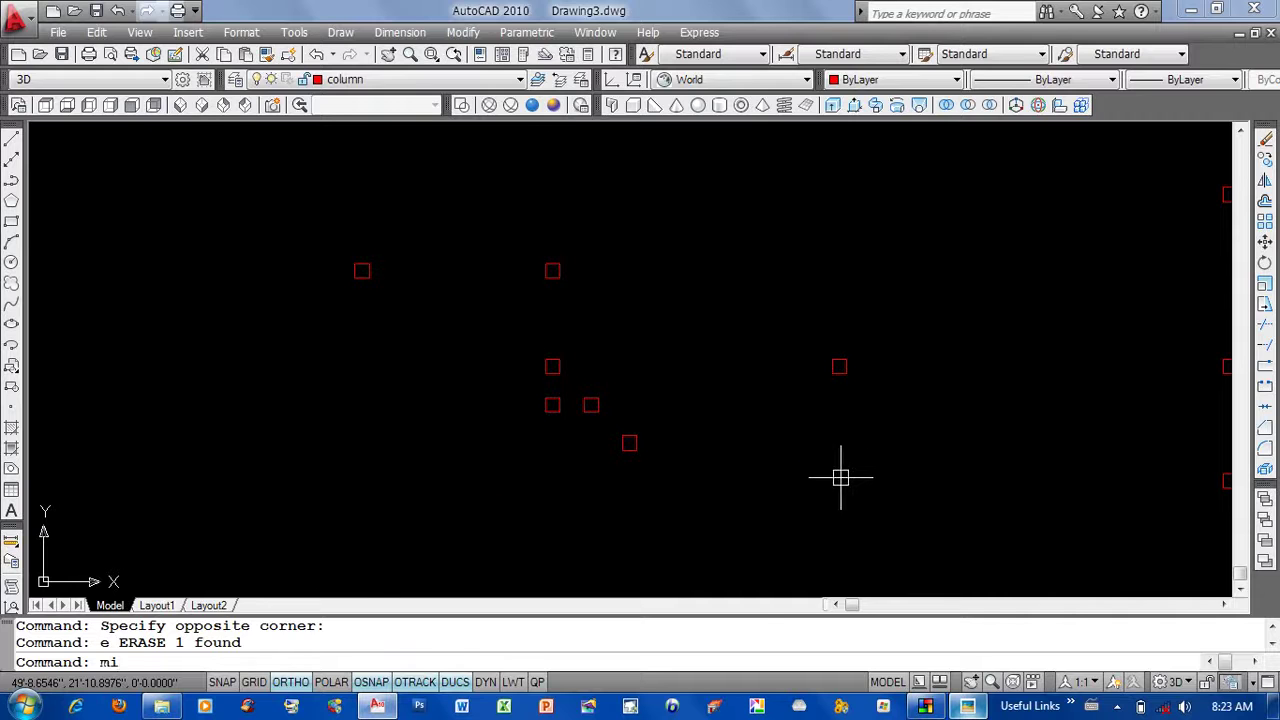
key("Return")
left_click(671, 491)
left_click(503, 391)
key("Return")
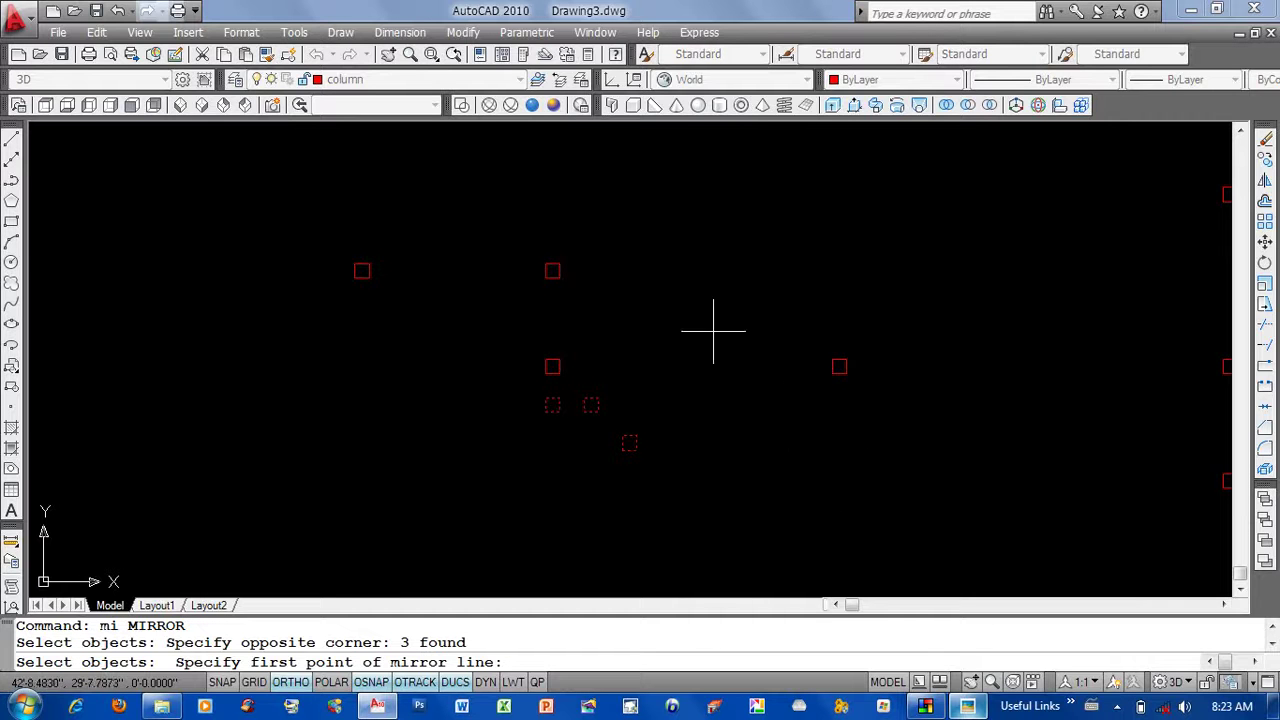
right_click(729, 266, "shift")
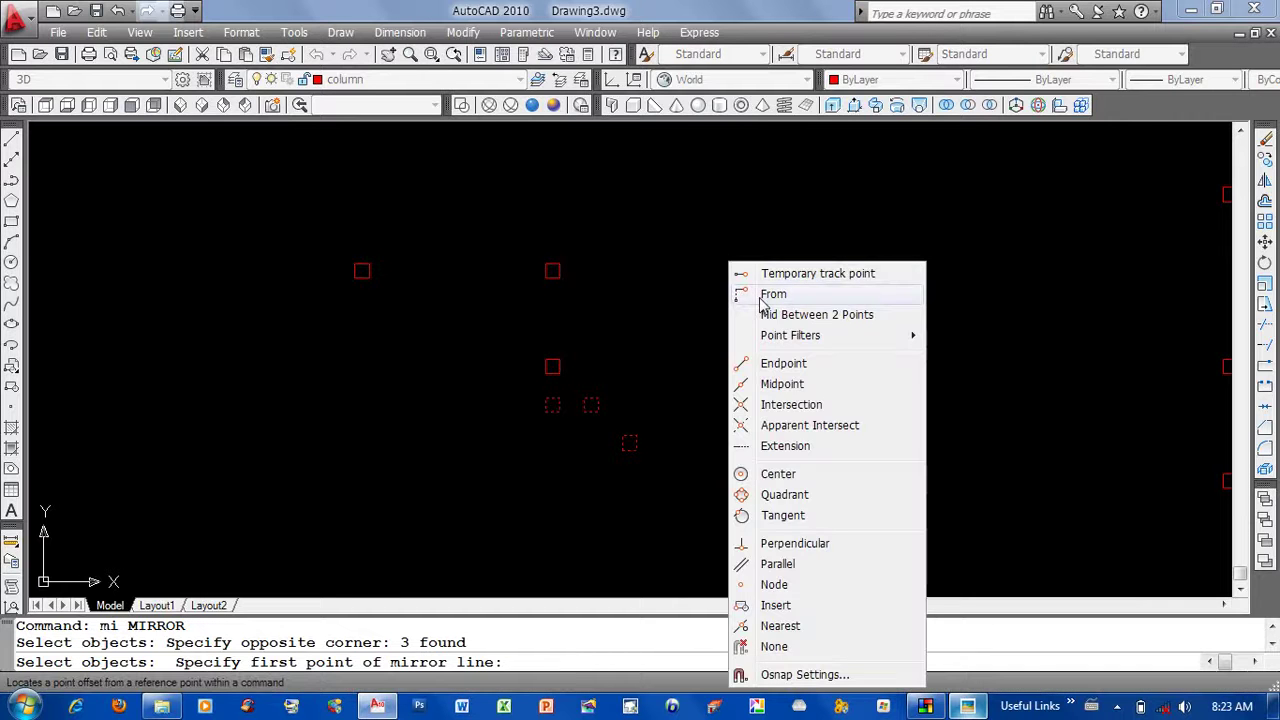
left_click(772, 315)
left_click(559, 360)
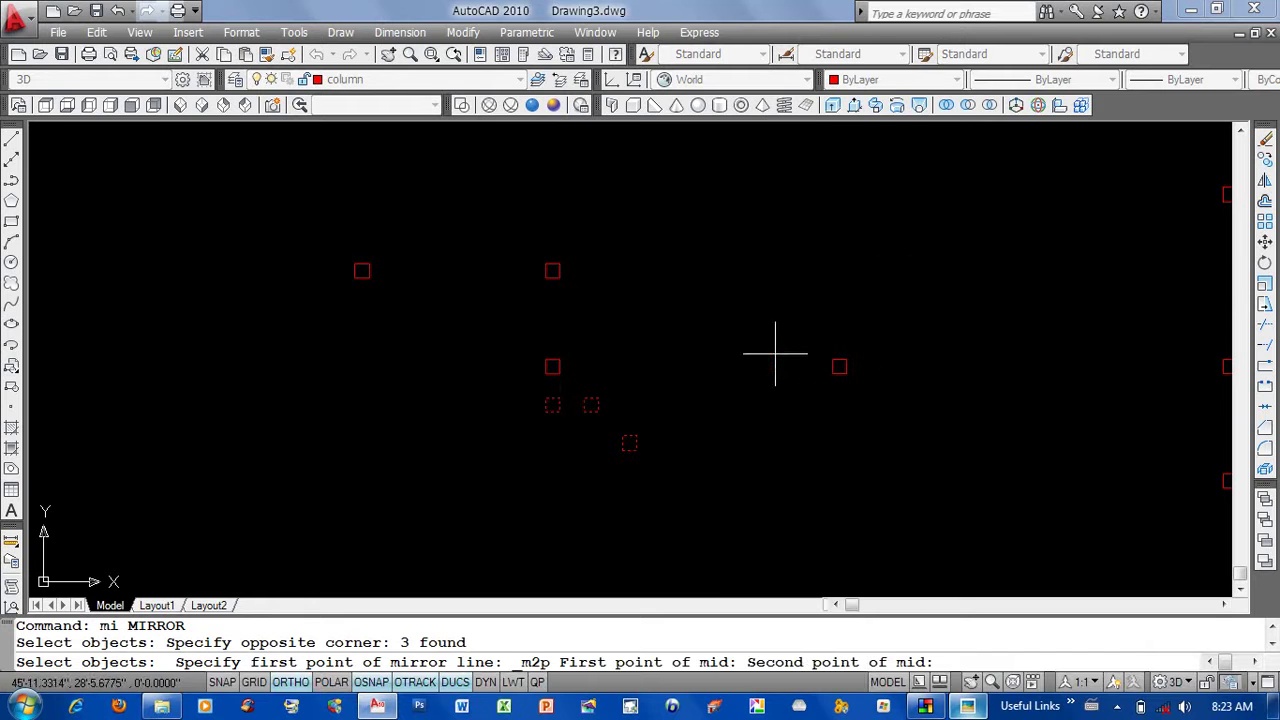
left_click(832, 360)
left_click(727, 225)
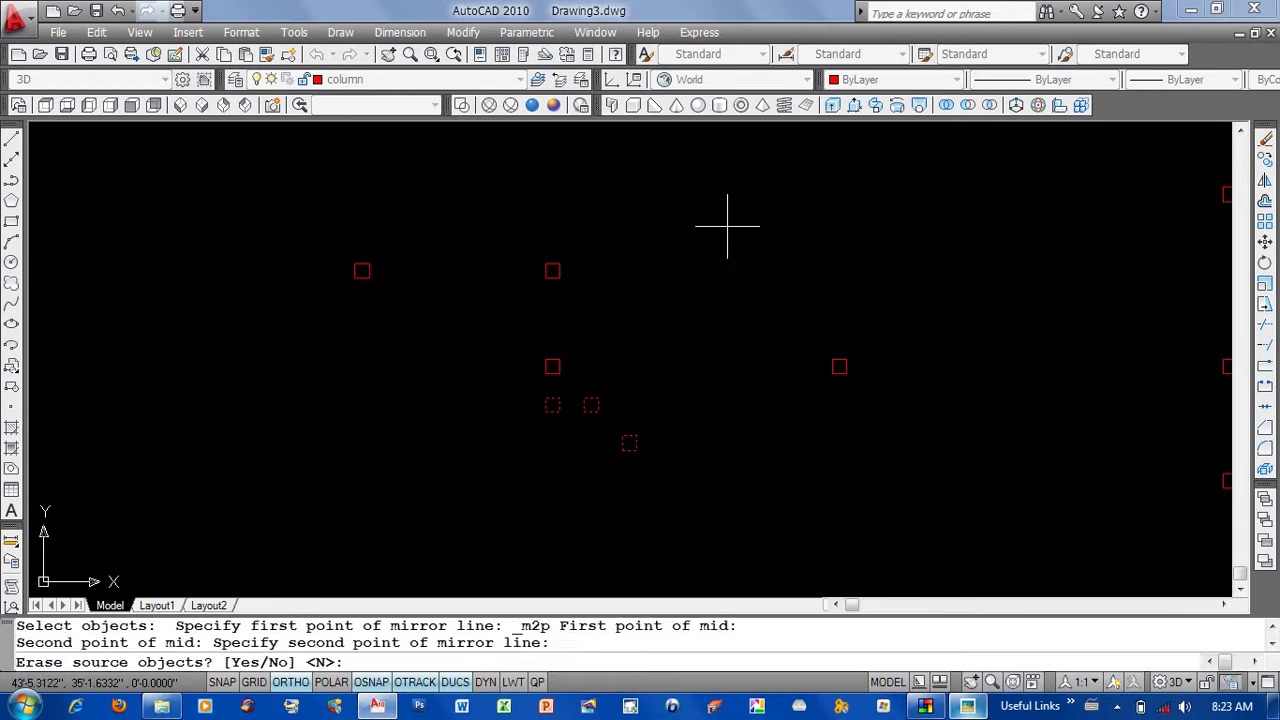
key("Return")
Look over more rooms on the ground floor plan image, then return to the drawing.
middle_click_drag(689, 486, 686, 480)
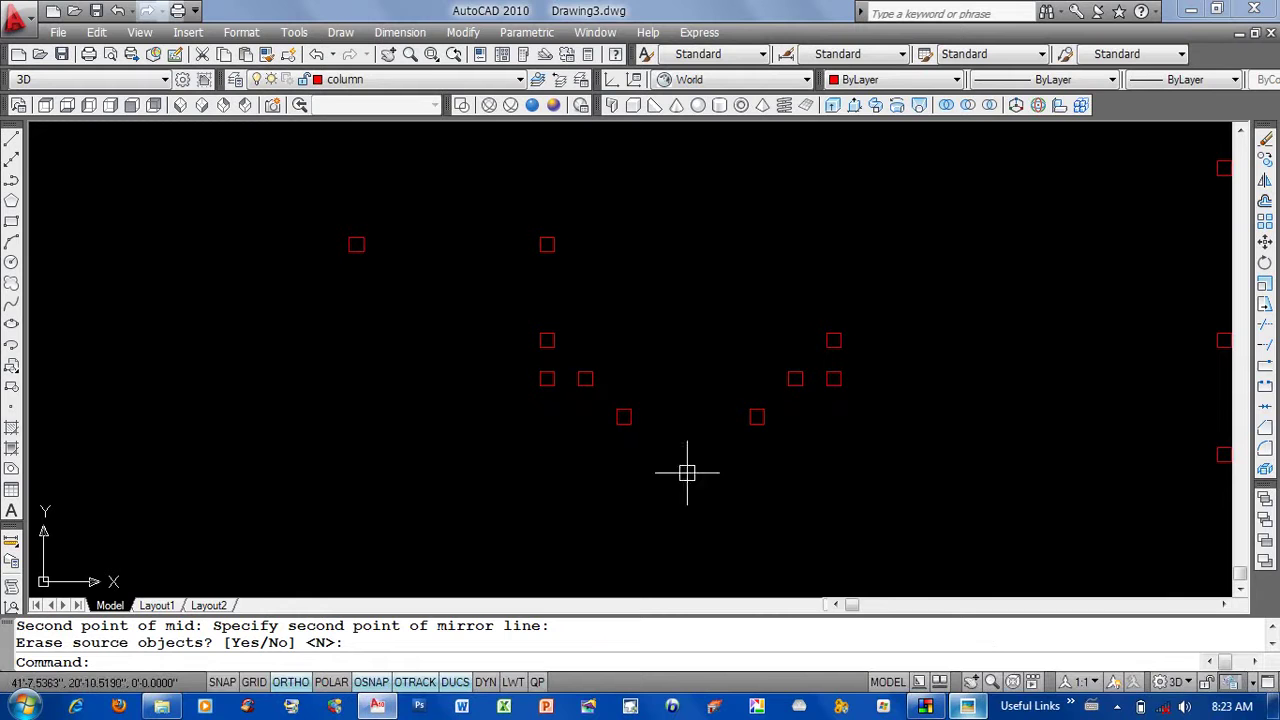
left_click(968, 706)
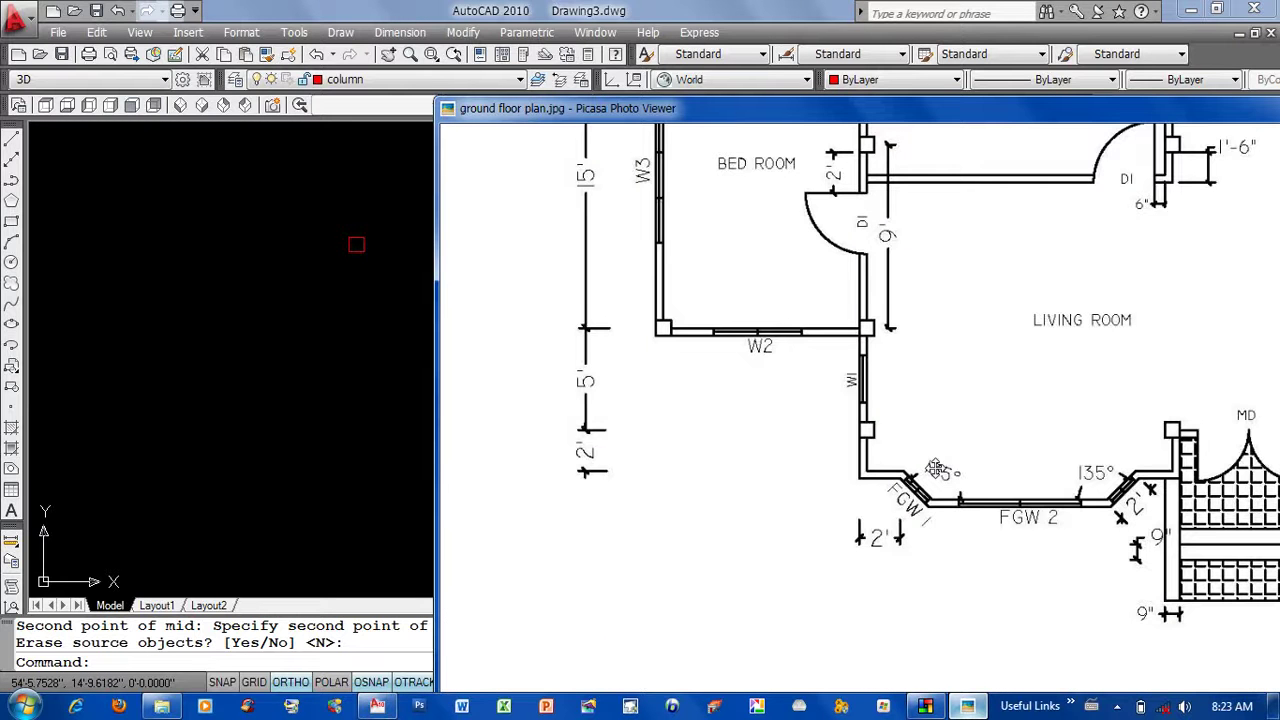
scroll(937, 470, "down", 3)
left_click_drag(880, 434, 849, 554)
scroll(849, 554, "up", 1)
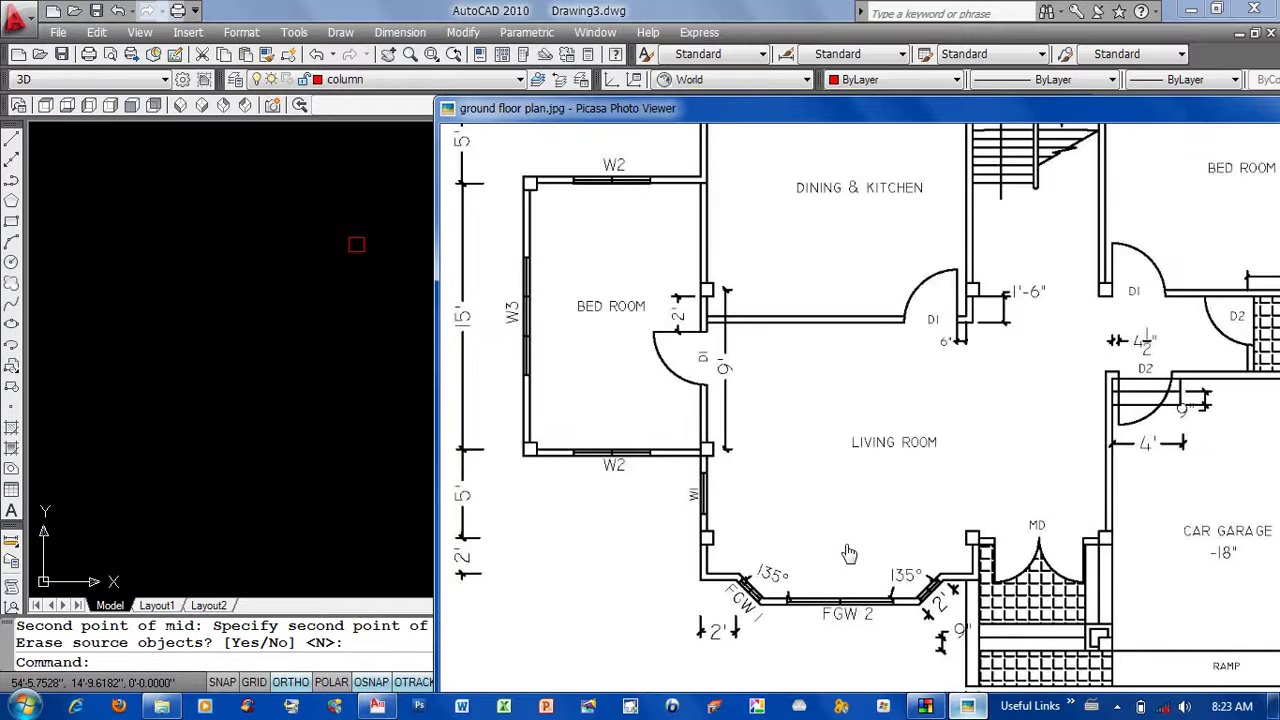
left_click(309, 394)
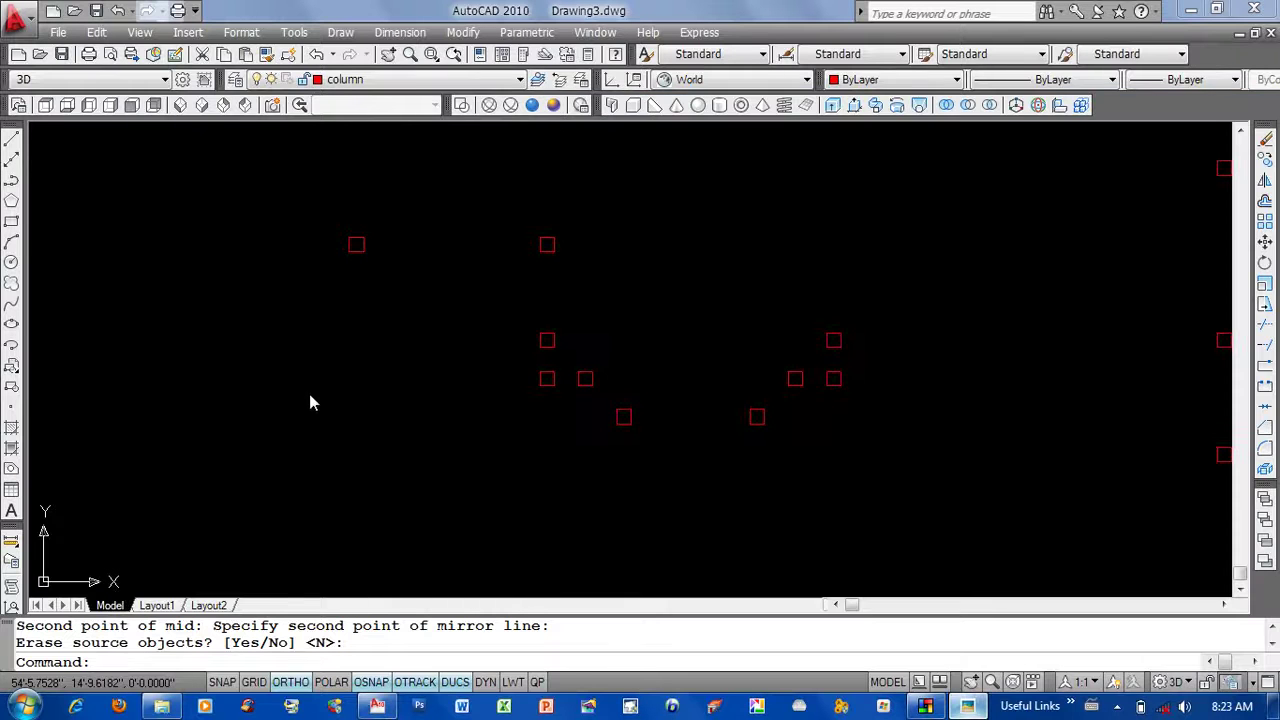
middle_click_drag(648, 469, 630, 496)
scroll(470, 140, "down", 2)
Make wall the current layer and start the wall line down and left from a column corner.
left_click(430, 80)
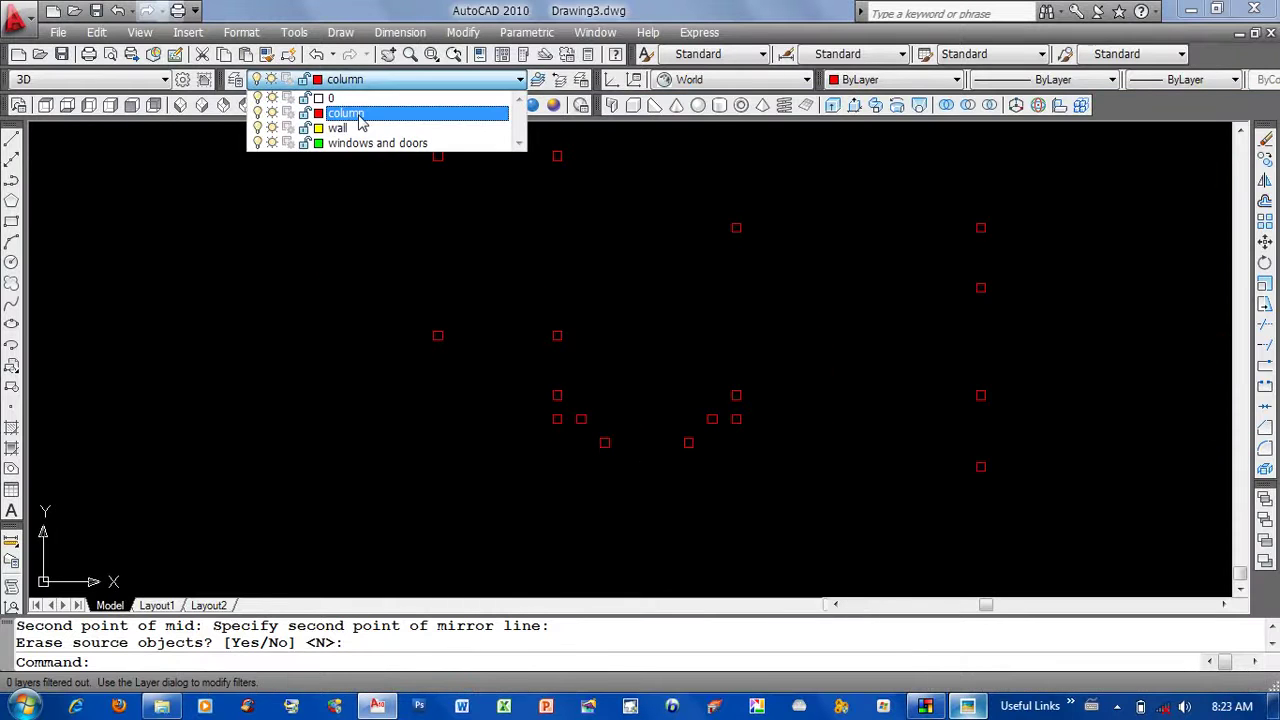
left_click(352, 130)
scroll(760, 408, "up", 2)
type("l")
key("Return")
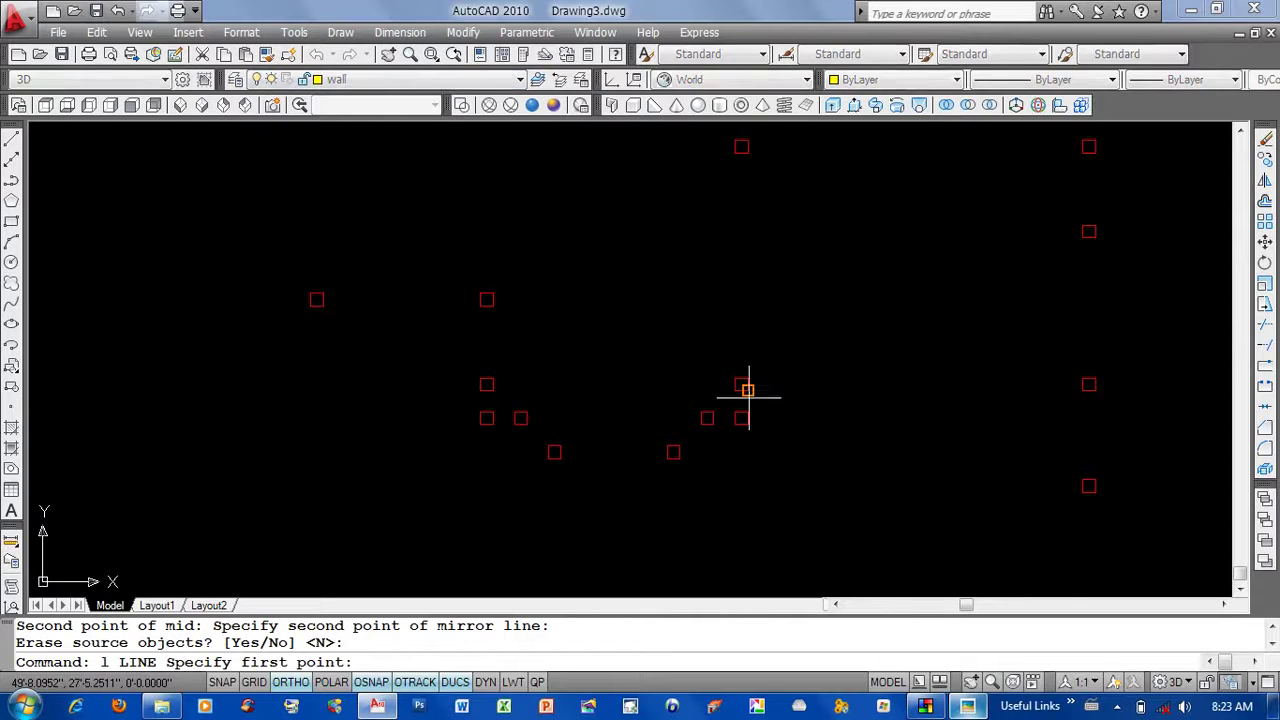
scroll(748, 390, "up", 4)
left_click(732, 377)
left_click(732, 474)
left_click(634, 474)
Continue the wall line diagonally along the bay front and close it with a vertical segment.
mouse_move(550, 556)
middle_mouse_down()
mouse_move(667, 412)
mouse_move(961, 413)
middle_mouse_up()
left_click(654, 428)
left_click(583, 410)
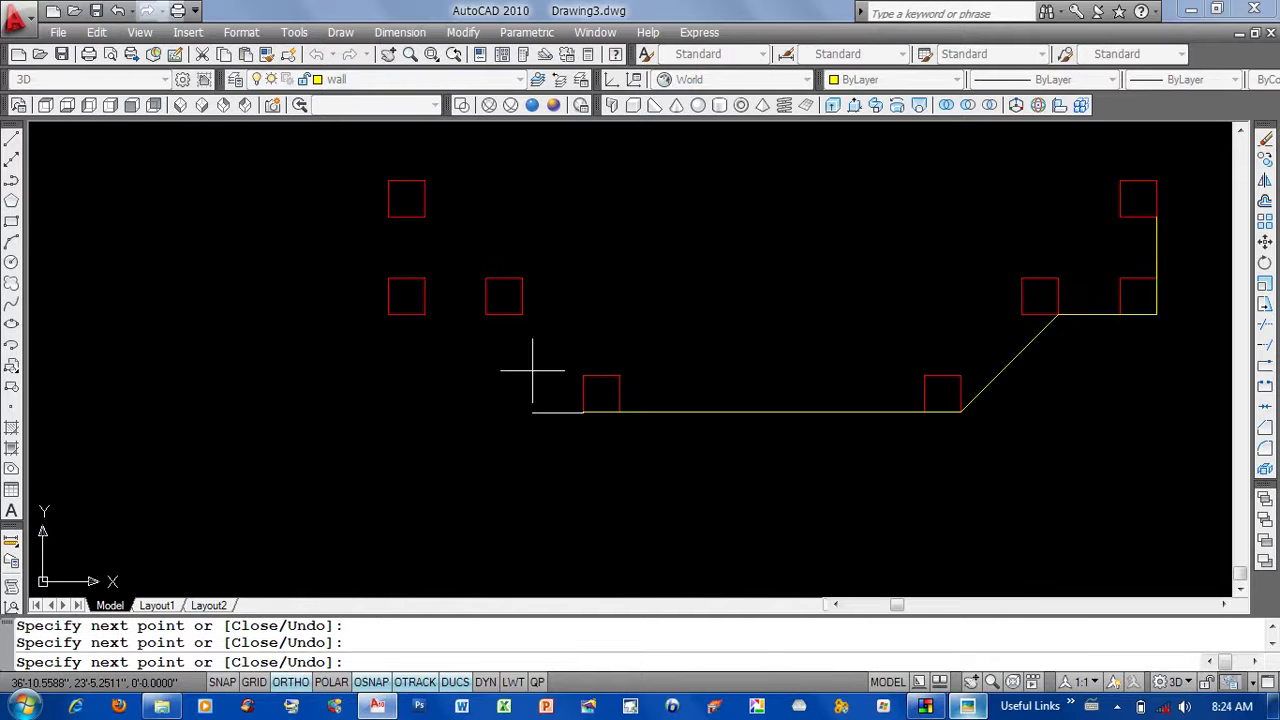
left_click(485, 314)
left_click(389, 314)
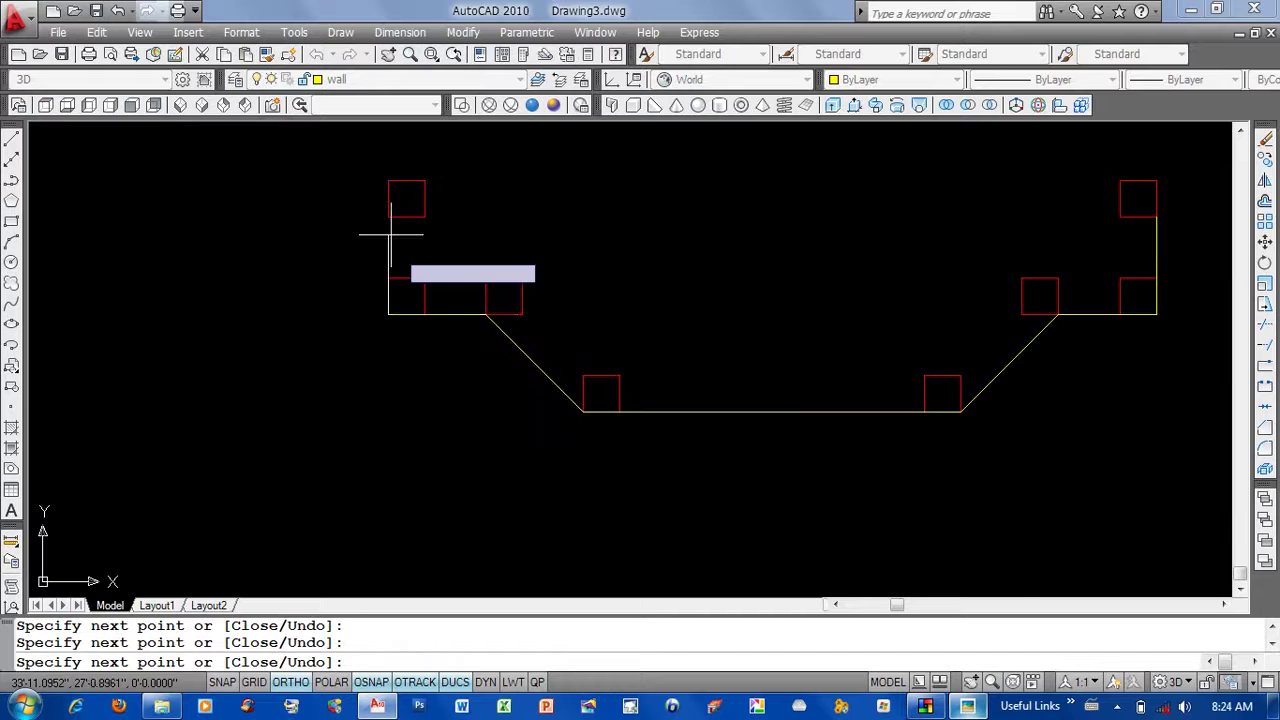
middle_click_drag(389, 230, 416, 364)
left_click(416, 352)
key("Return")
scroll(598, 400, "down", 3)
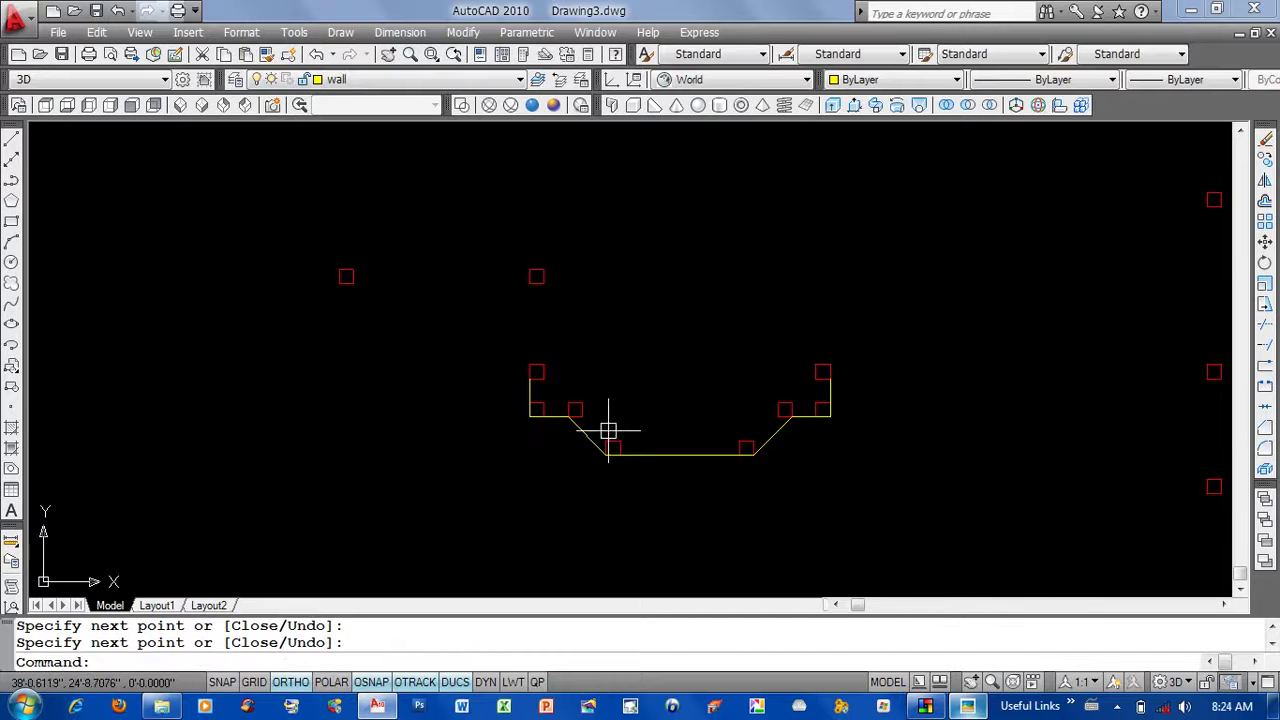
After checking the floor plan, erase the two bay corner columns and another temporary square.
left_click(968, 707)
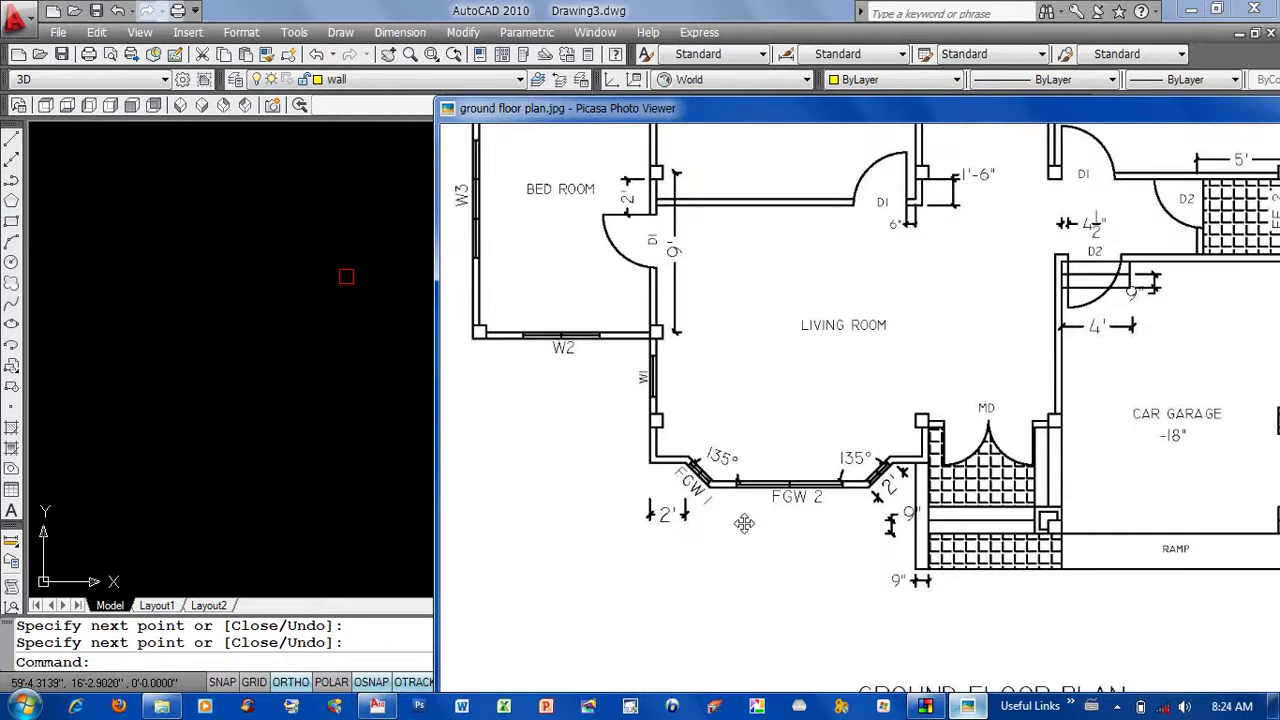
left_click(289, 425)
scroll(611, 390, "up", 5)
left_click(628, 362)
left_click(432, 408)
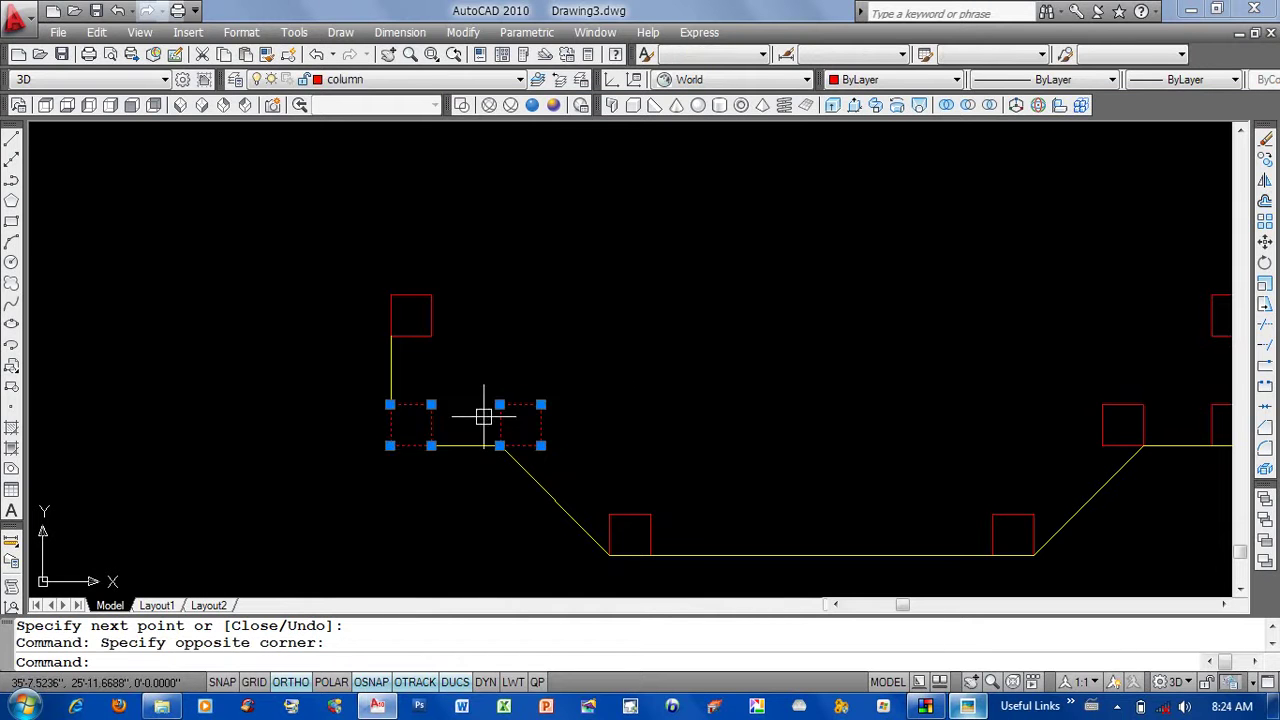
key("Delete")
left_click(580, 409)
key("Delete")
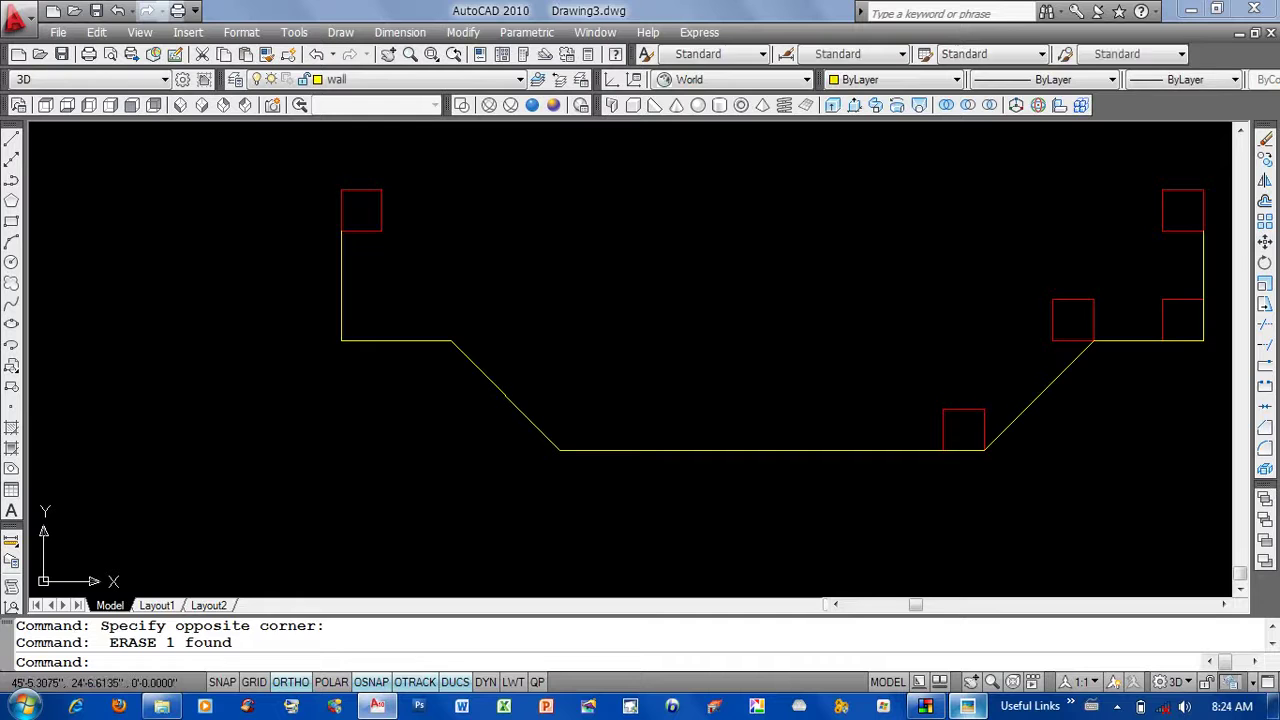
Erase the remaining right-hand temporary column squares and switch to the ground floor plan image.
left_click(963, 409)
key("Delete")
middle_click_drag(1128, 282, 1012, 319)
left_click(1012, 319)
left_click(975, 345)
key("Delete")
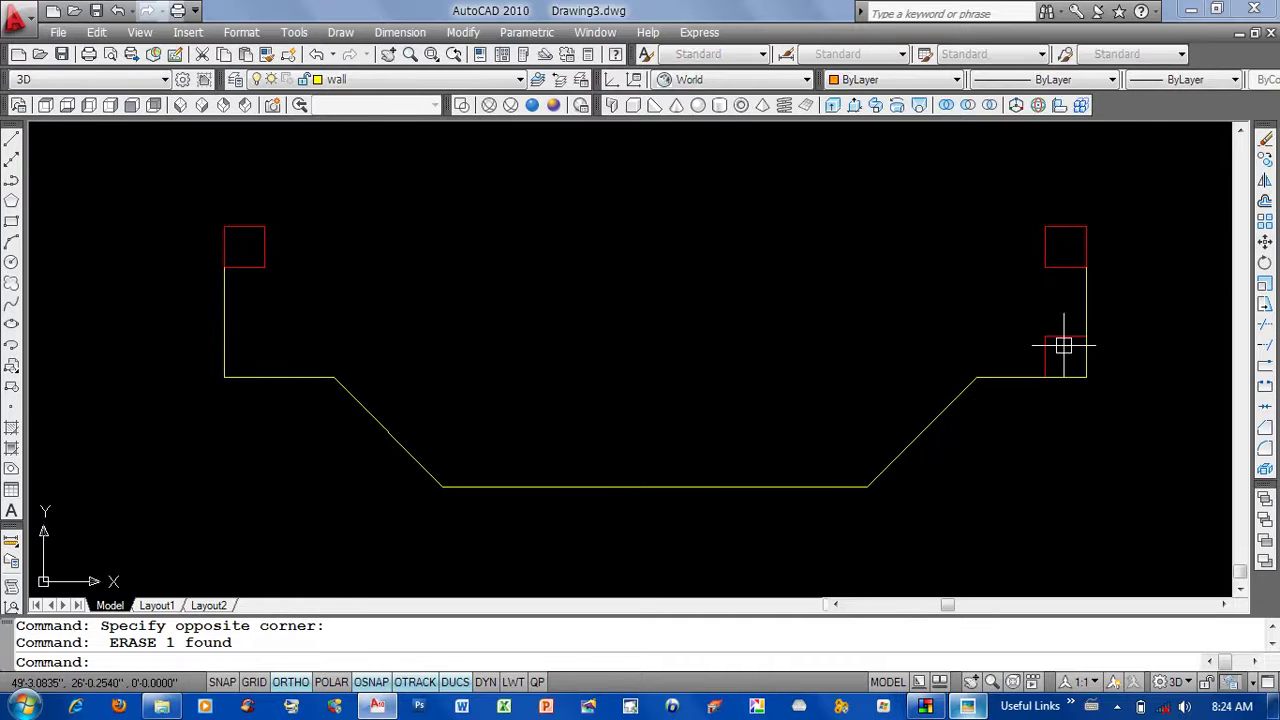
left_click(1063, 343)
key("Delete")
scroll(932, 441, "down", 3)
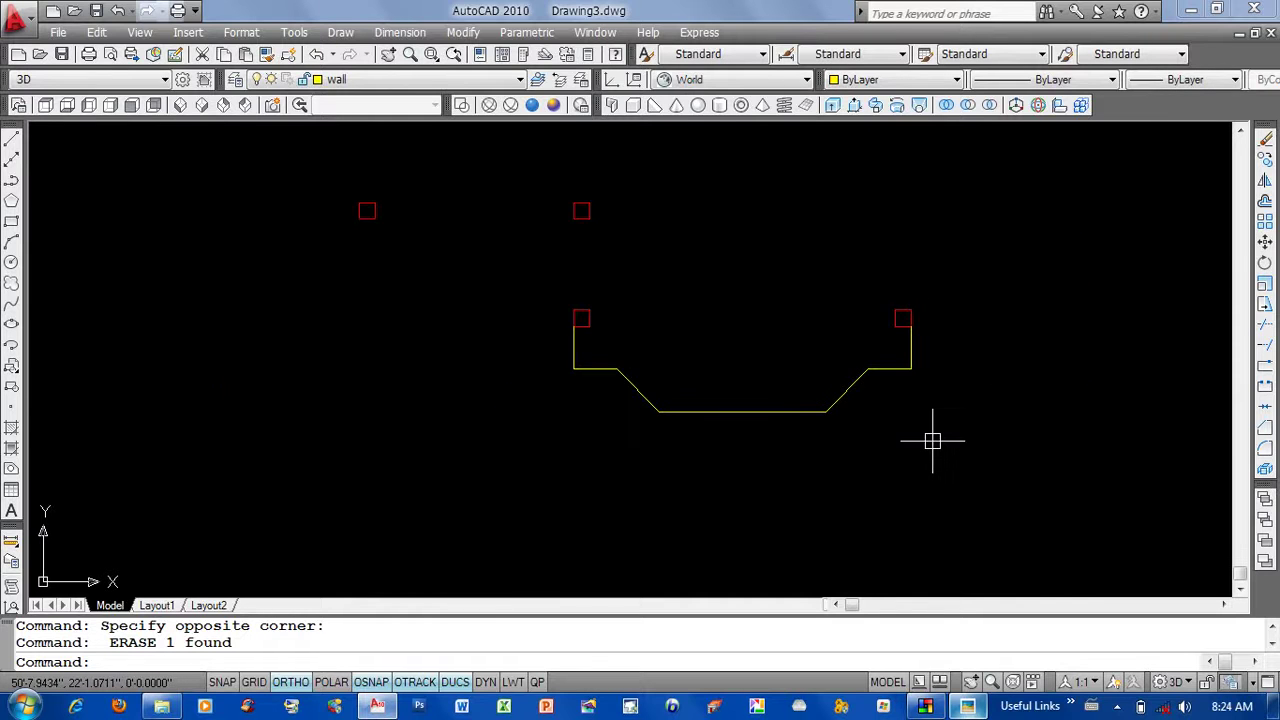
middle_click_drag(932, 441, 852, 481)
scroll(782, 450, "down", 5)
scroll(763, 415, "up", 3)
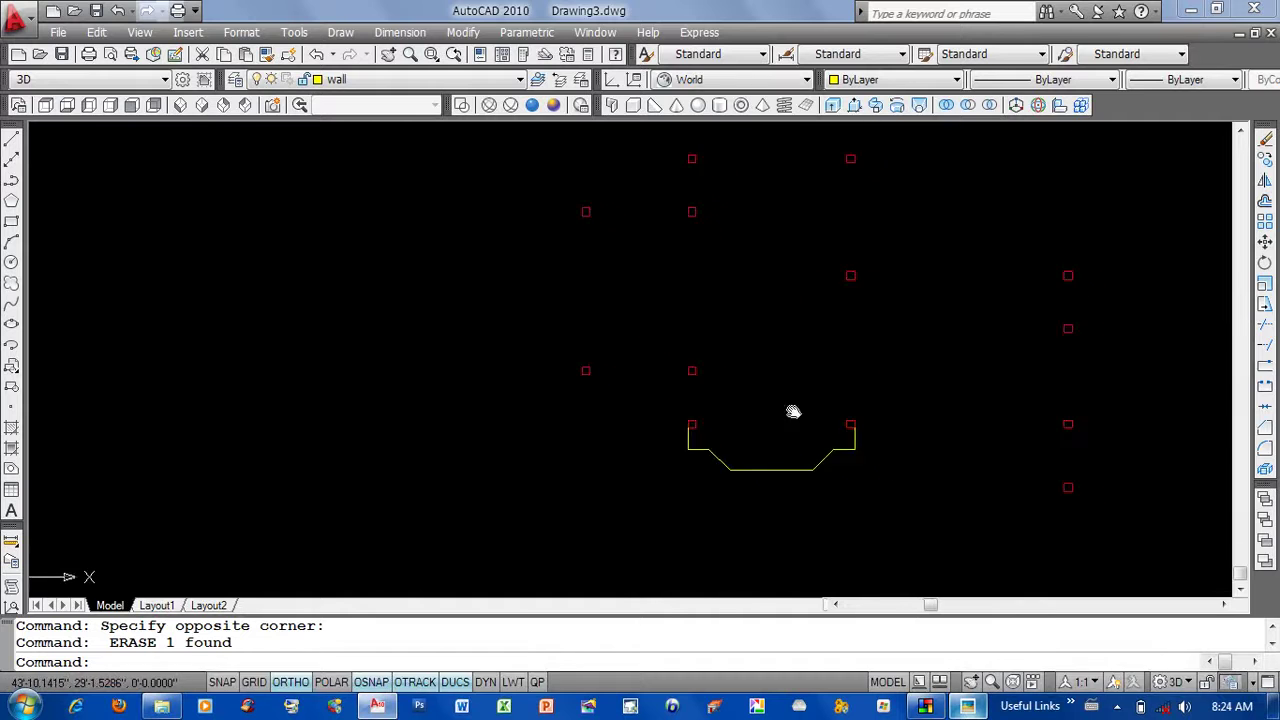
key("alt+Tab")
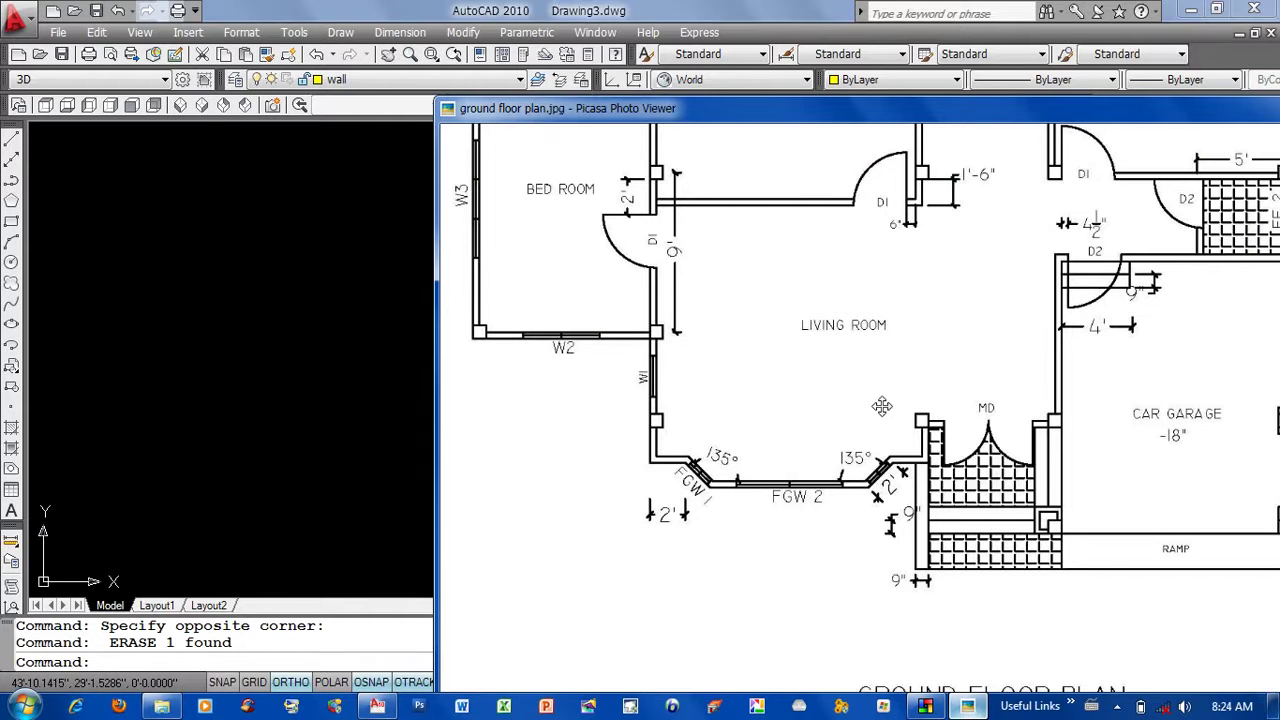
Back in the drawing, start the multiline wall command and choose its Scale option.
scroll(881, 405, "down", 2)
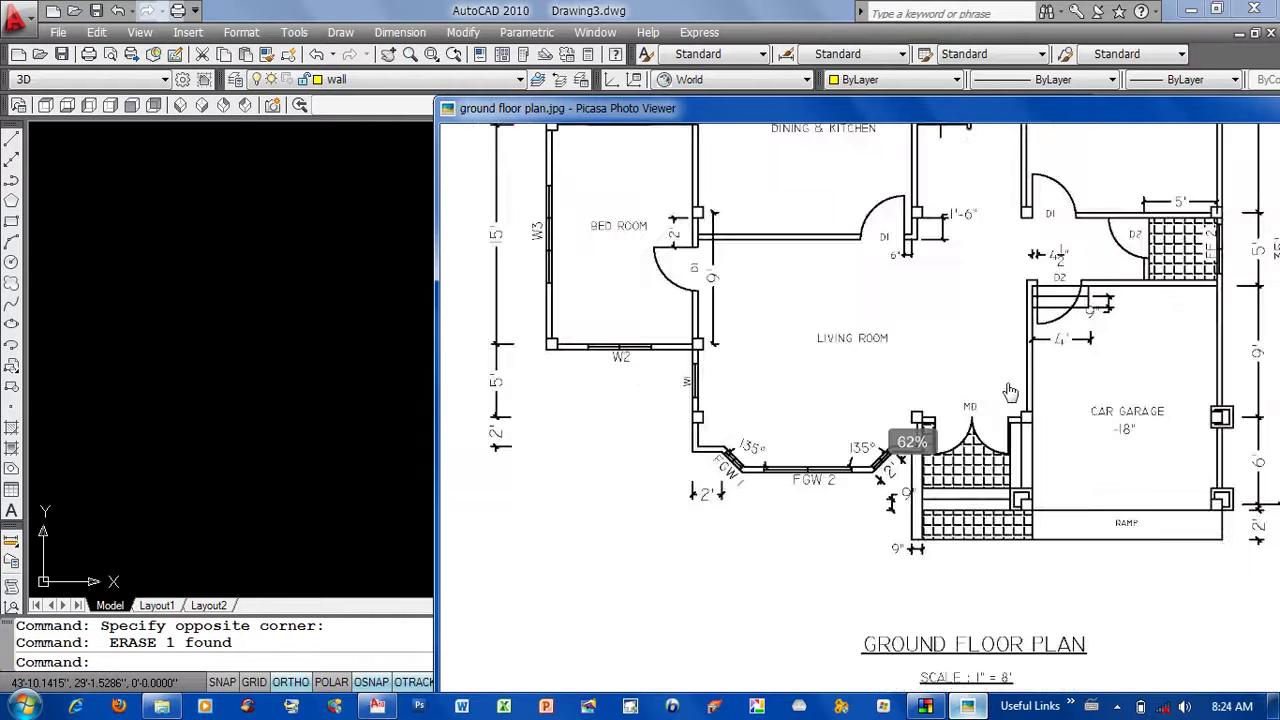
key("alt+Tab")
type("l")
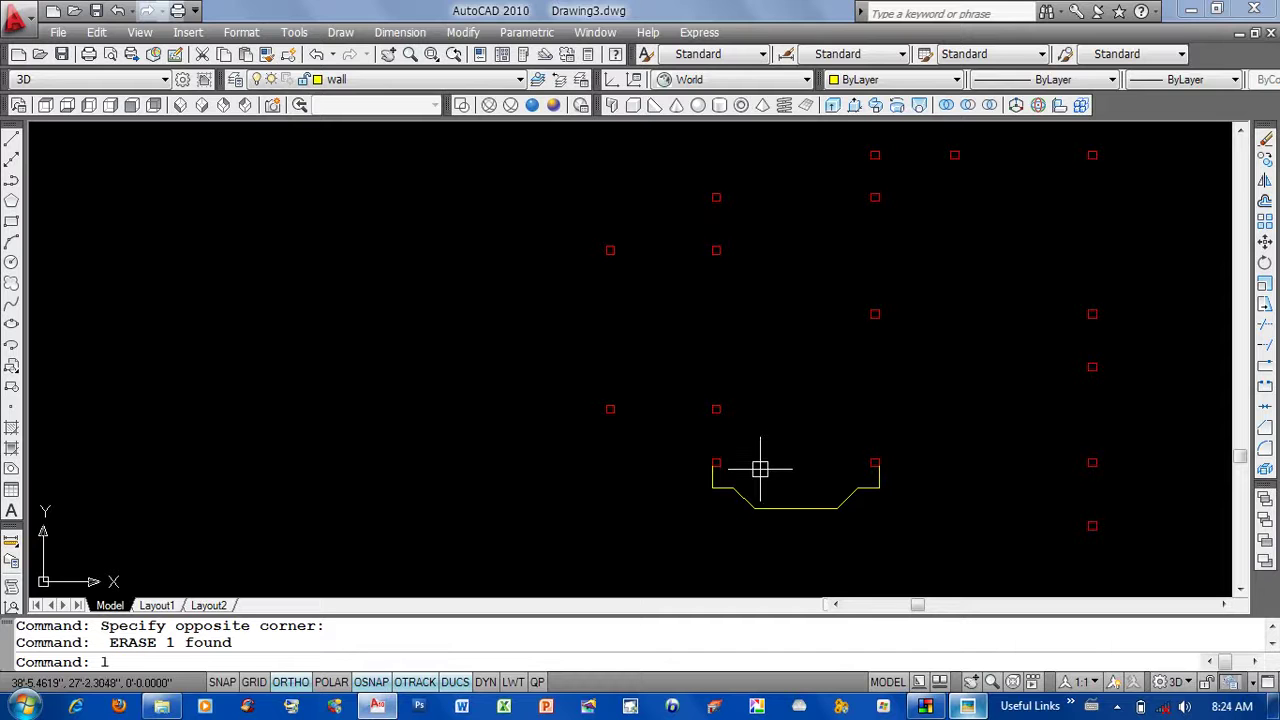
key("Return")
scroll(743, 465, "up", 5)
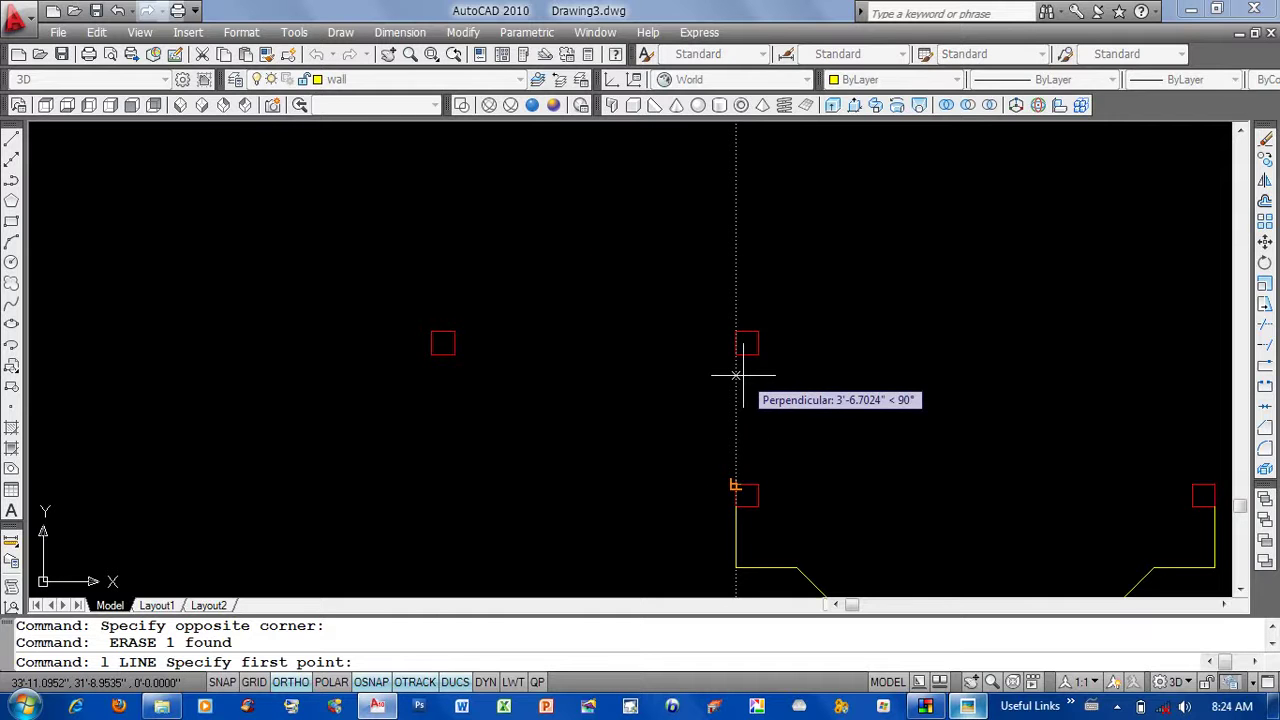
key("Escape")
key("Escape")
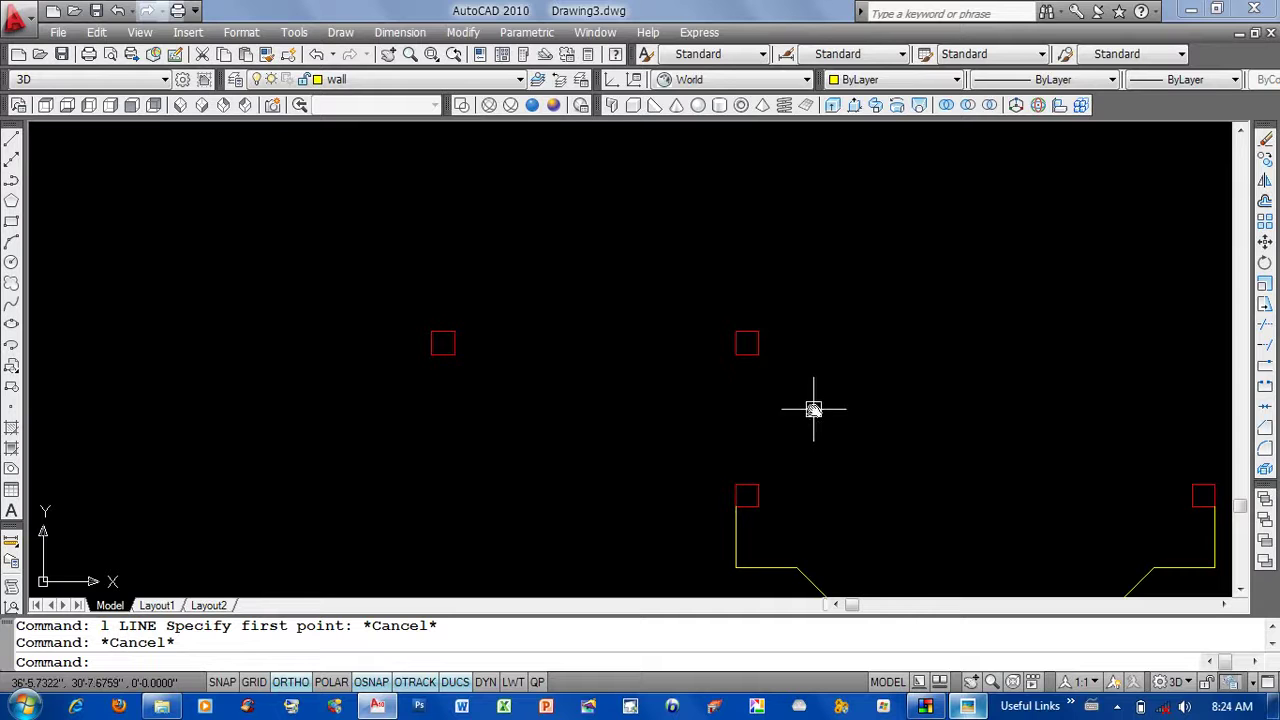
middle_click_drag(814, 409, 738, 399)
type("l")
key("Return")
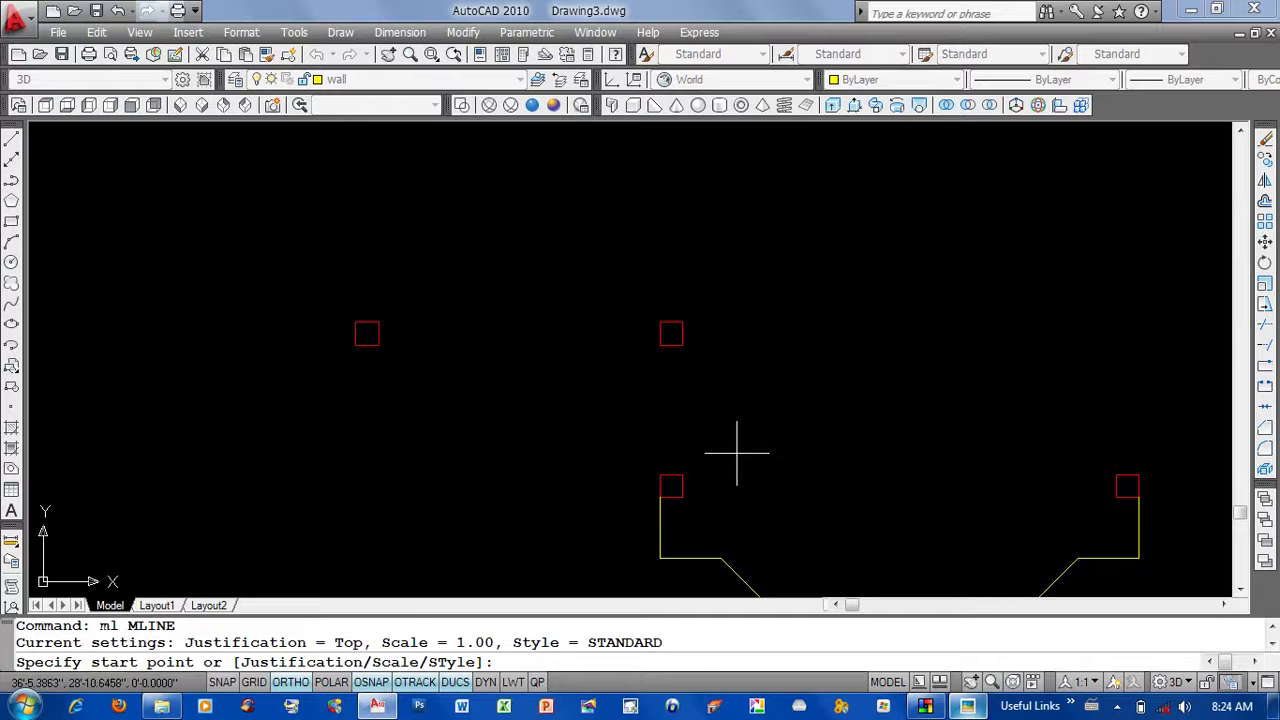
type("s")
key("Return")
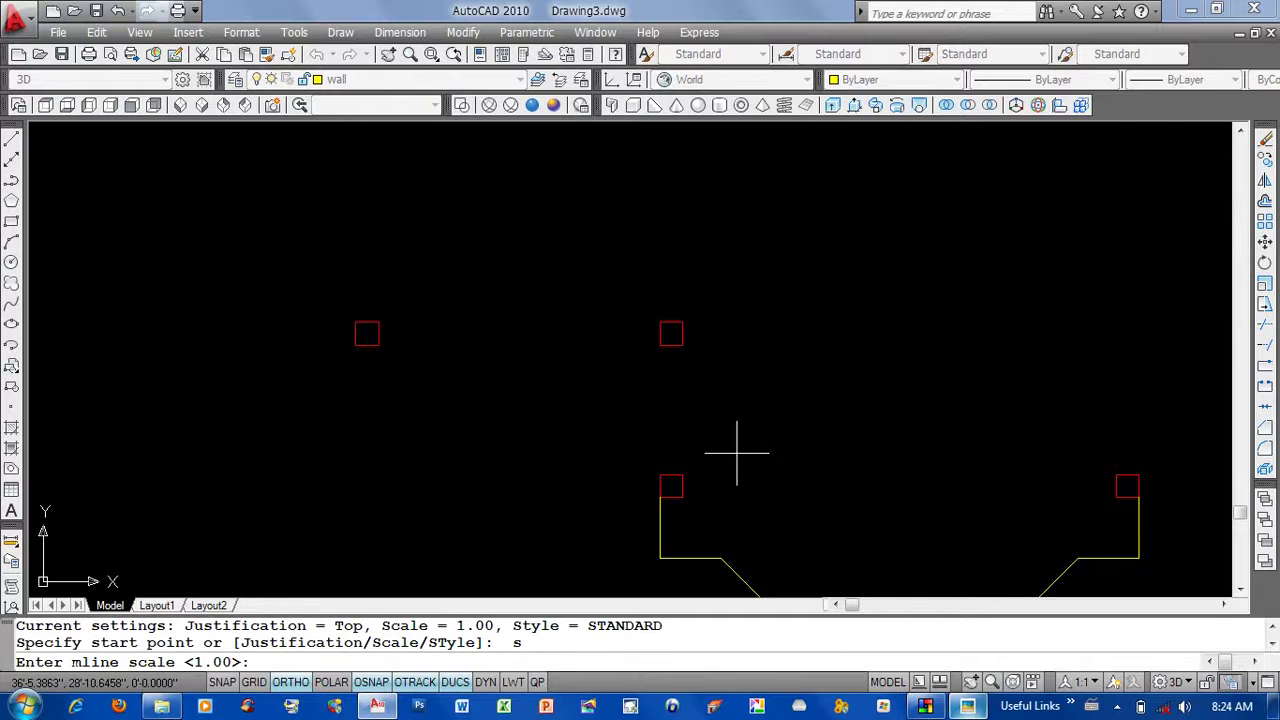
Read the 4.5-inch wall thickness from the floor plan and set the multiline scale to 4.5.
left_click(967, 706)
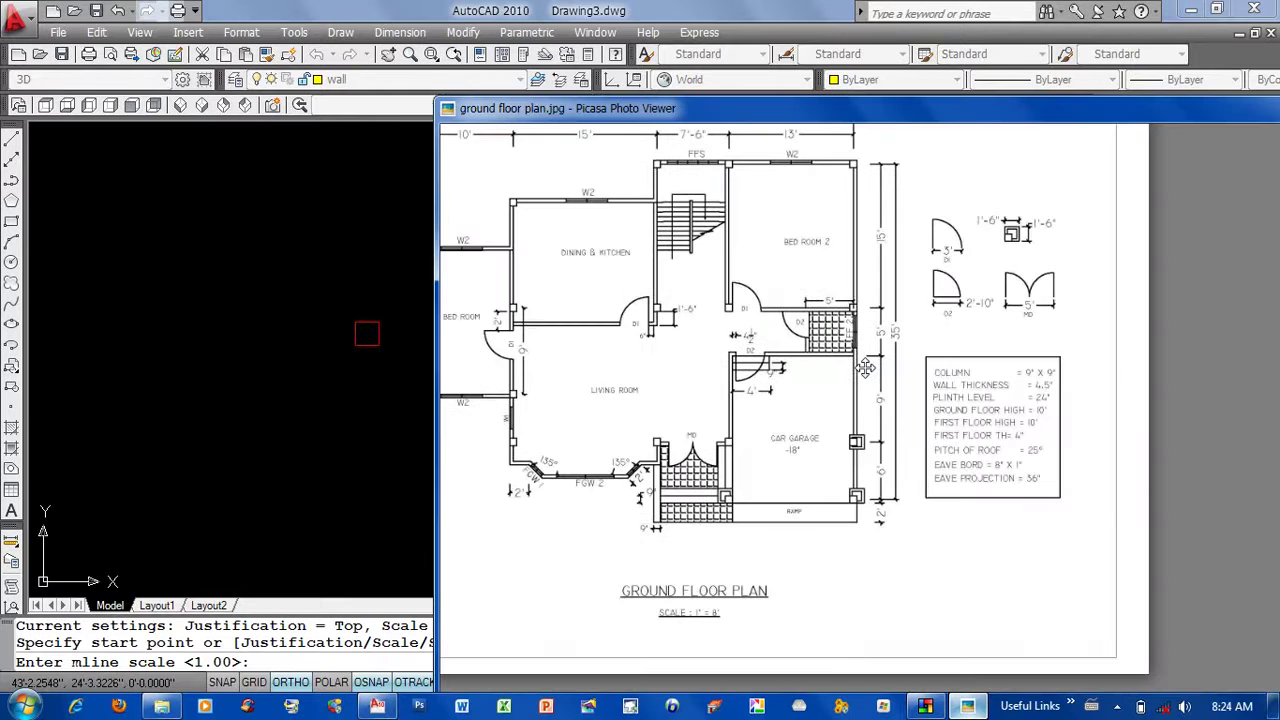
scroll(865, 368, "up", 3)
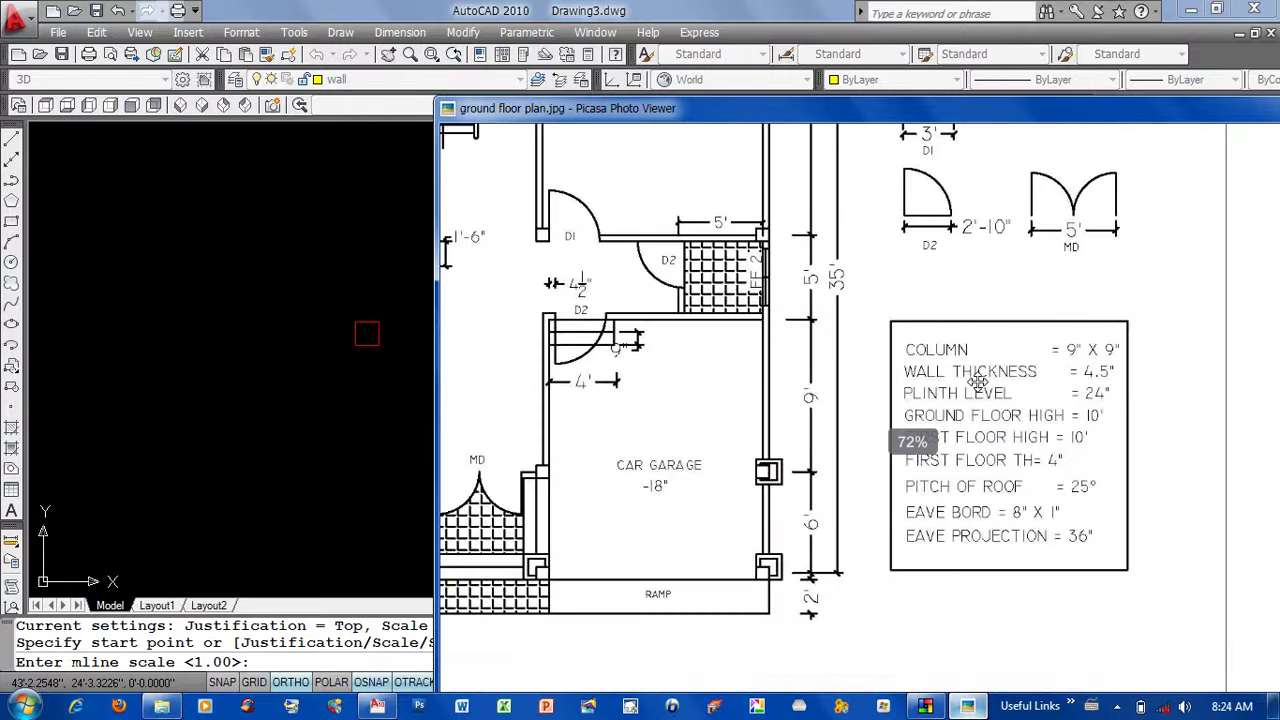
left_click(288, 398)
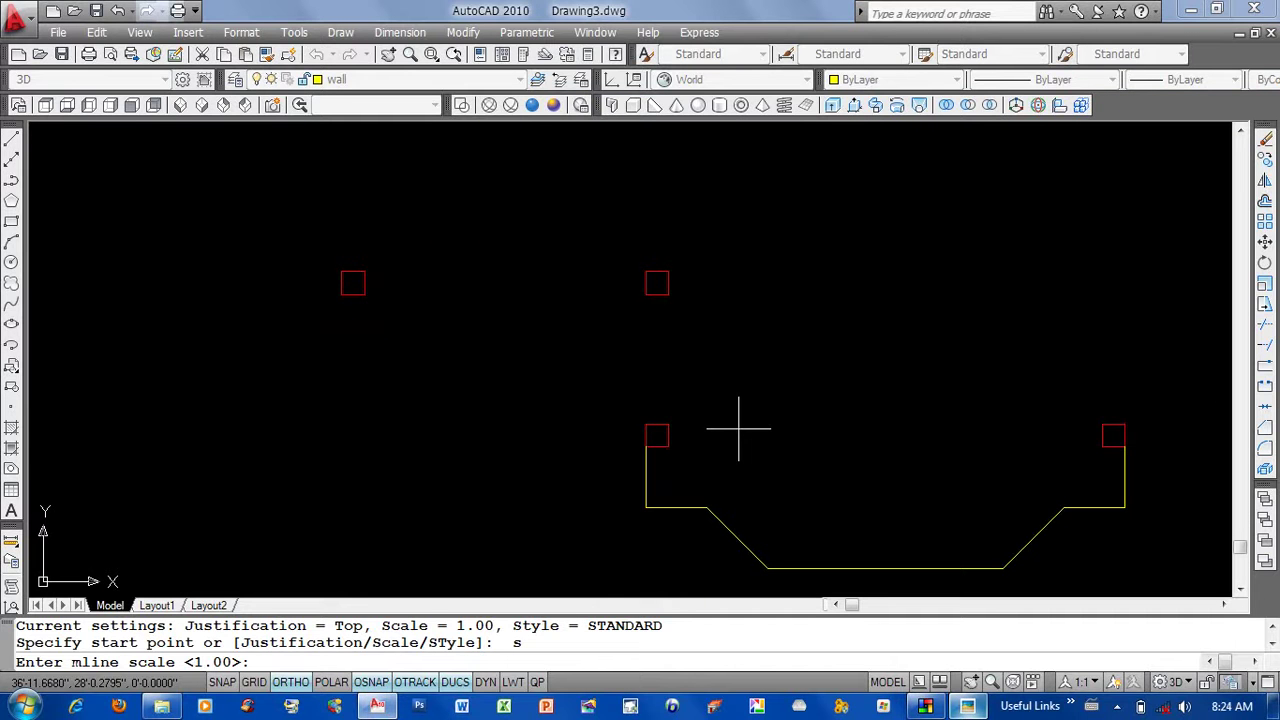
type("4.5")
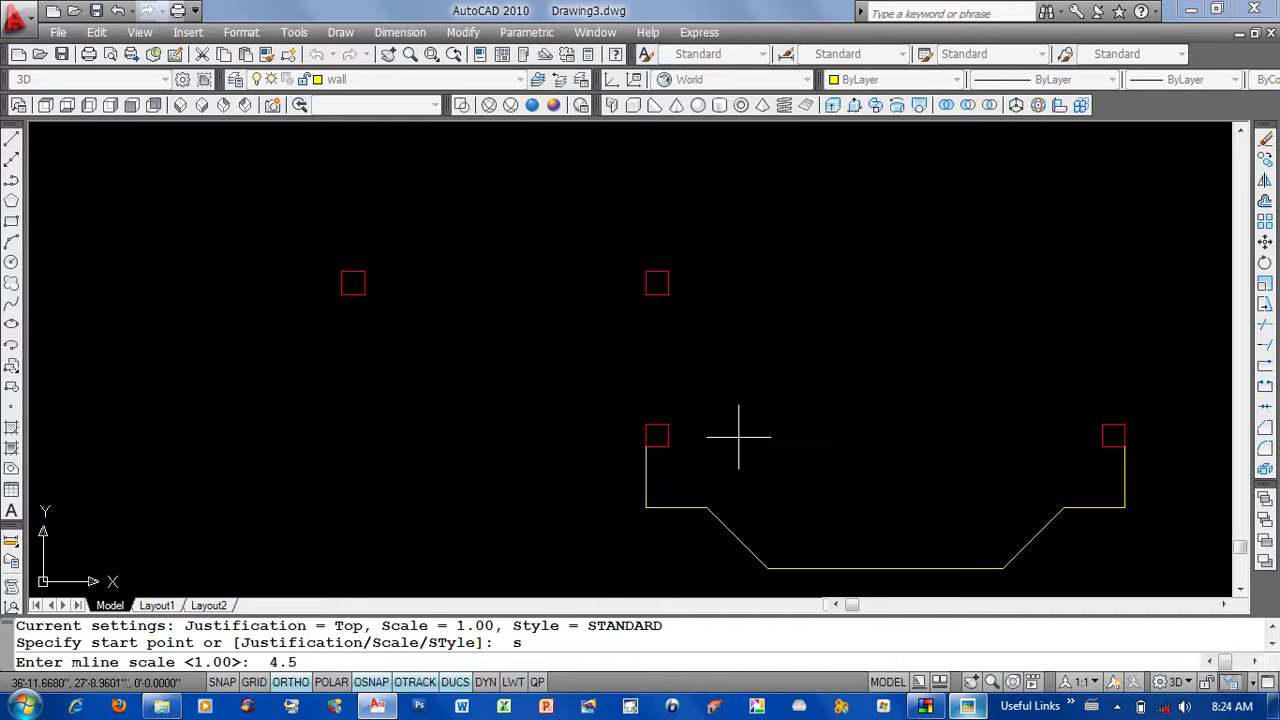
key("Return")
left_click(739, 433)
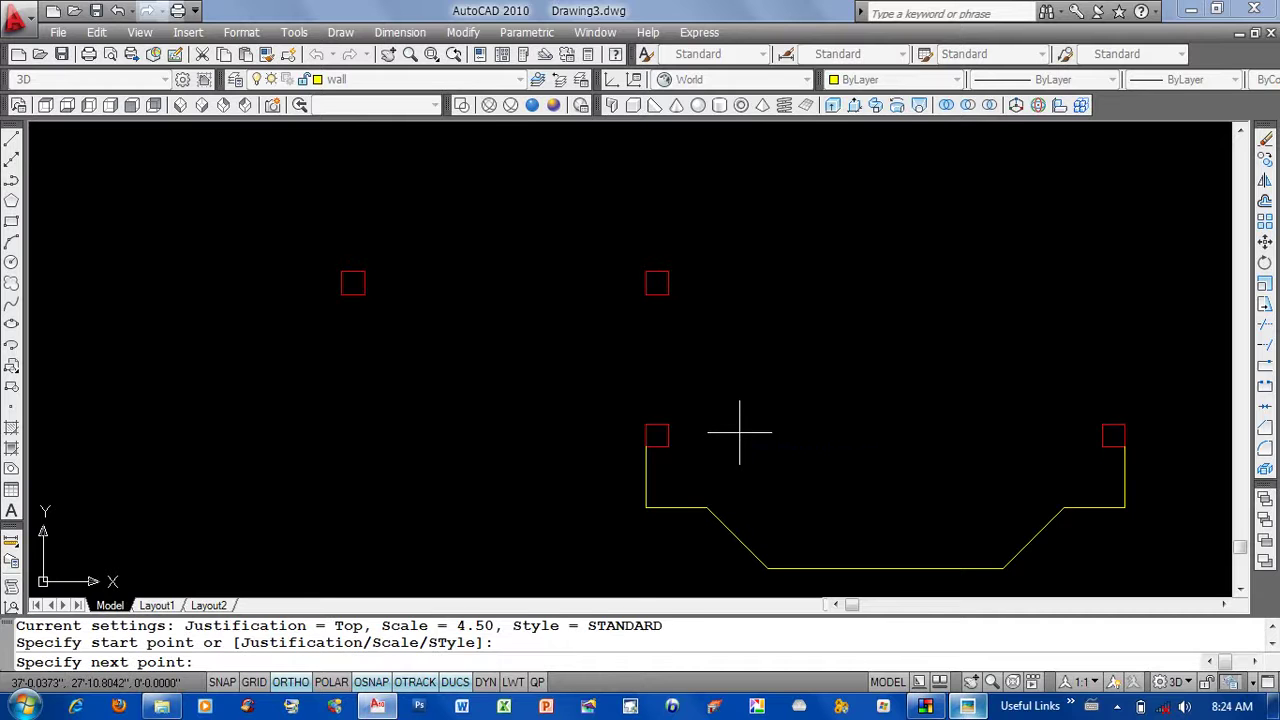
type("j")
key("Return")
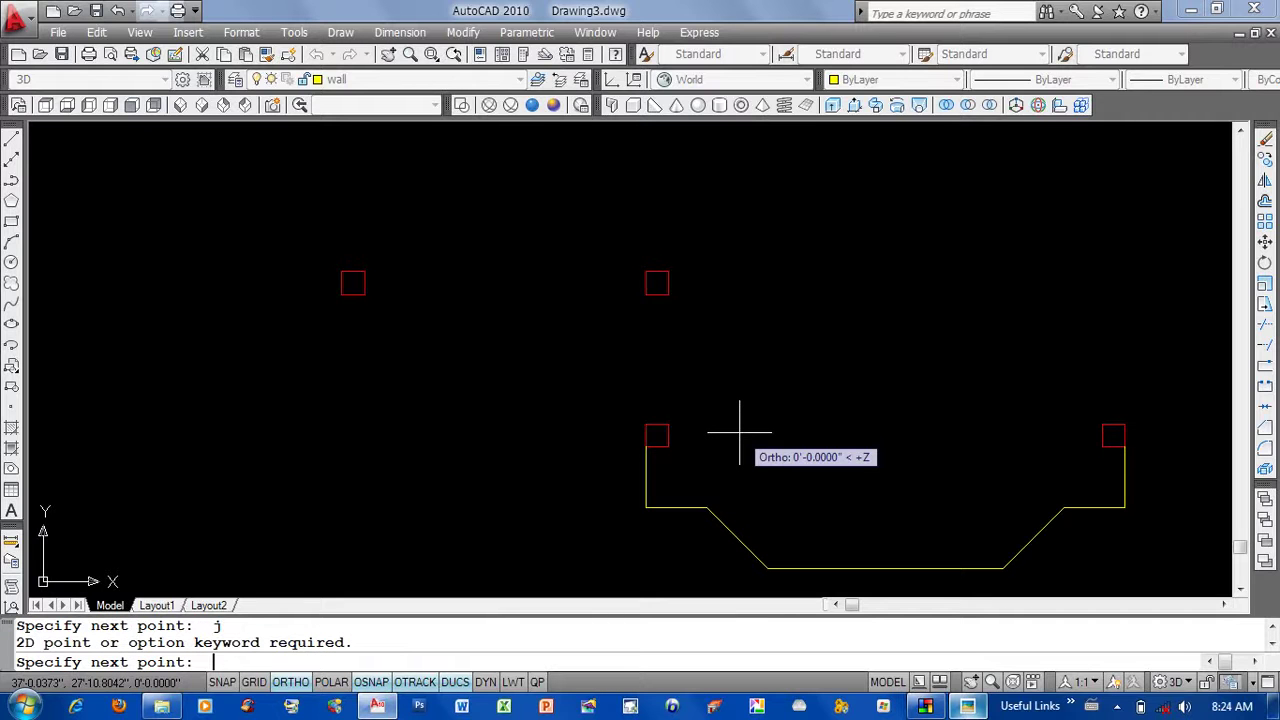
key("Escape")
key("Escape")
key("Escape")
Restart MLINE keeping scale 4.50, set justification to Top, and start at a column corner.
type("ml")
key("Return")
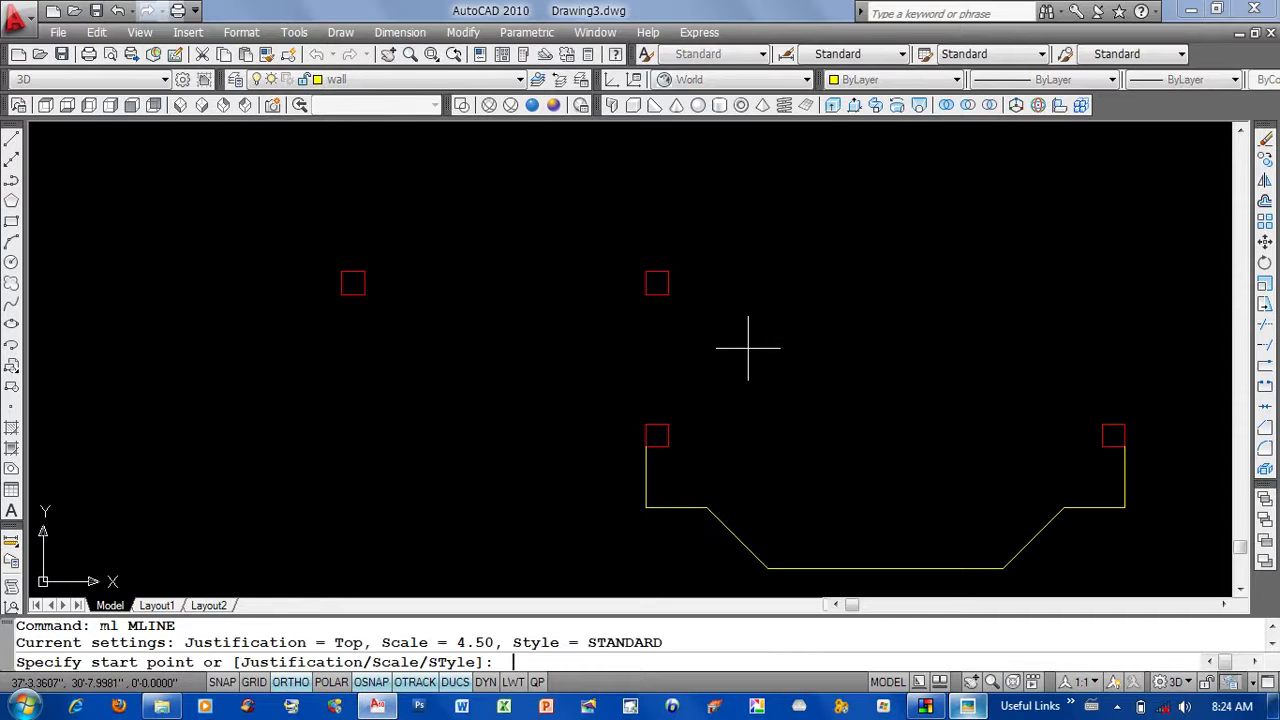
type("s")
key("Return")
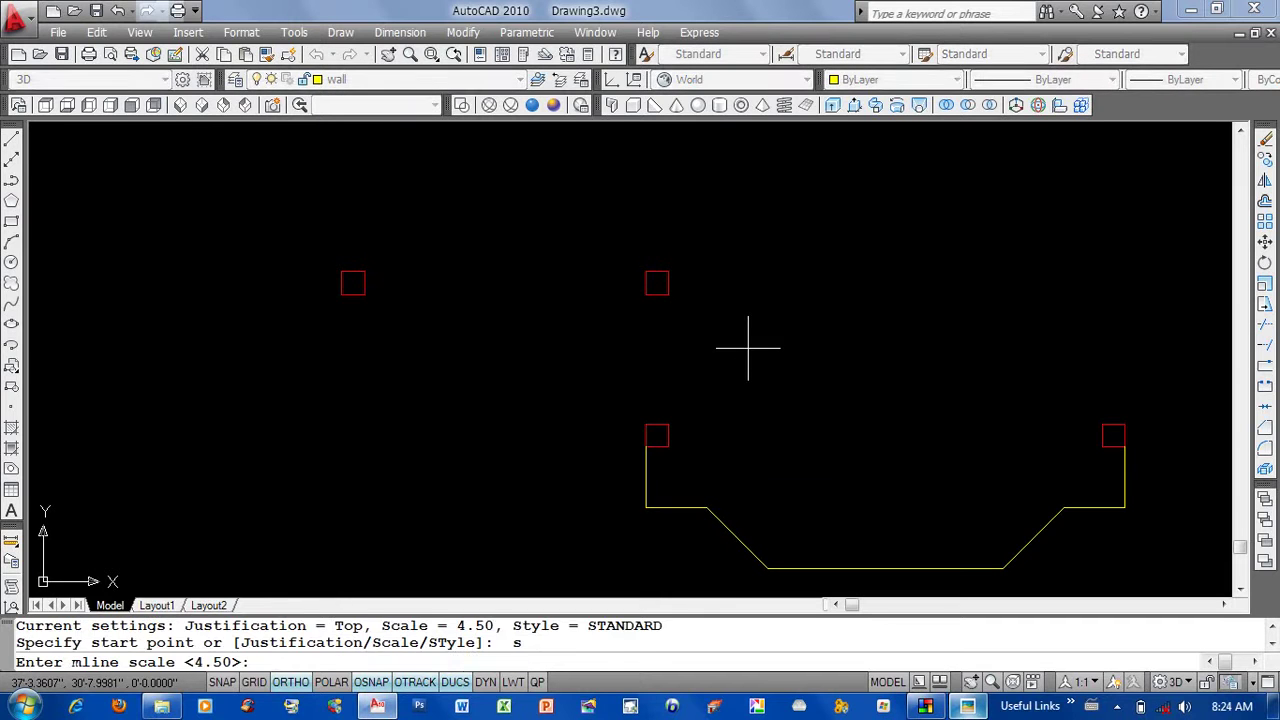
key("Return")
type("j")
key("Return")
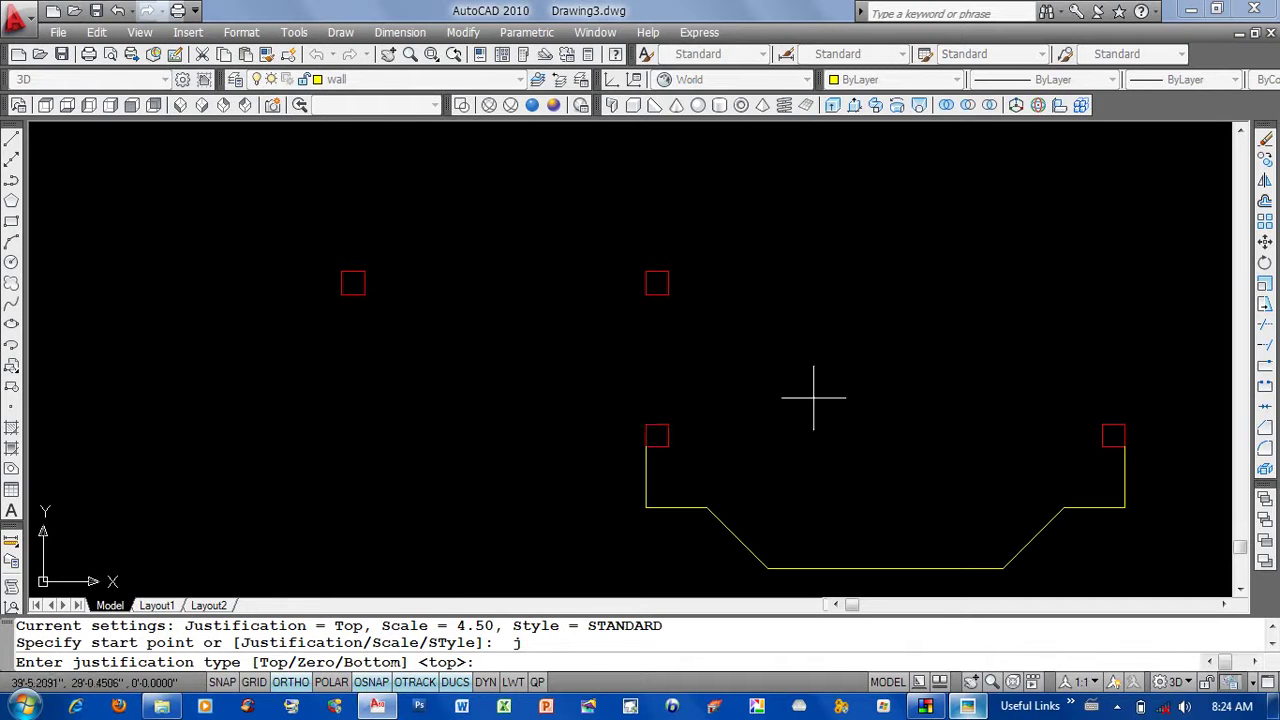
type("t")
key("Return")
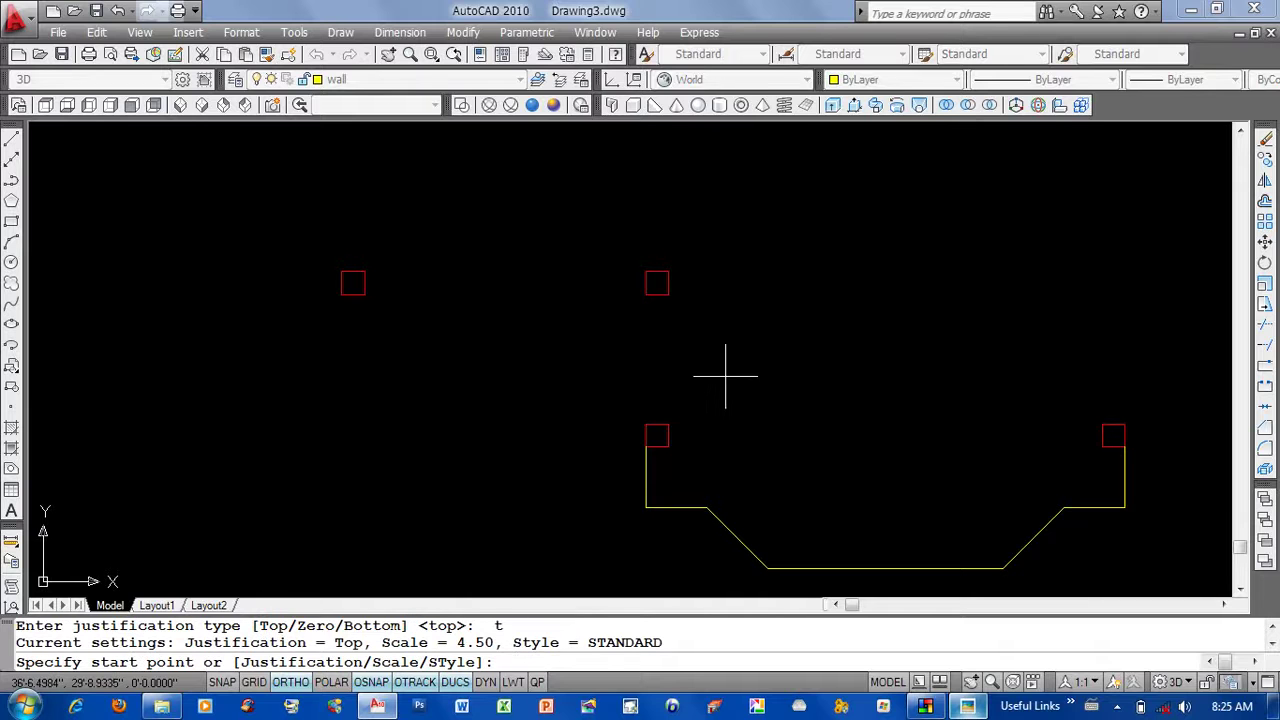
left_click(656, 435)
Draw a wall up to the column, then a second wall leftward to the left column.
left_click(656, 283)
scroll(650, 290, "up", 3)
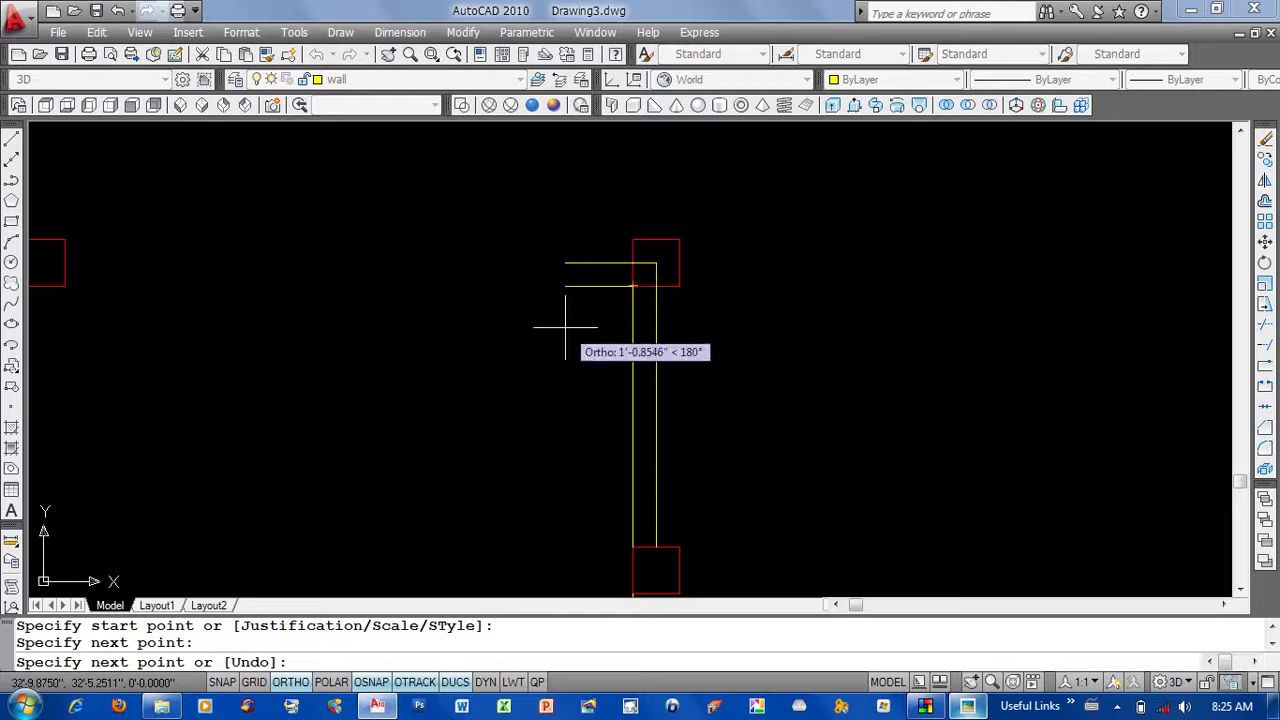
key("Return")
key("Return")
left_click(632, 287)
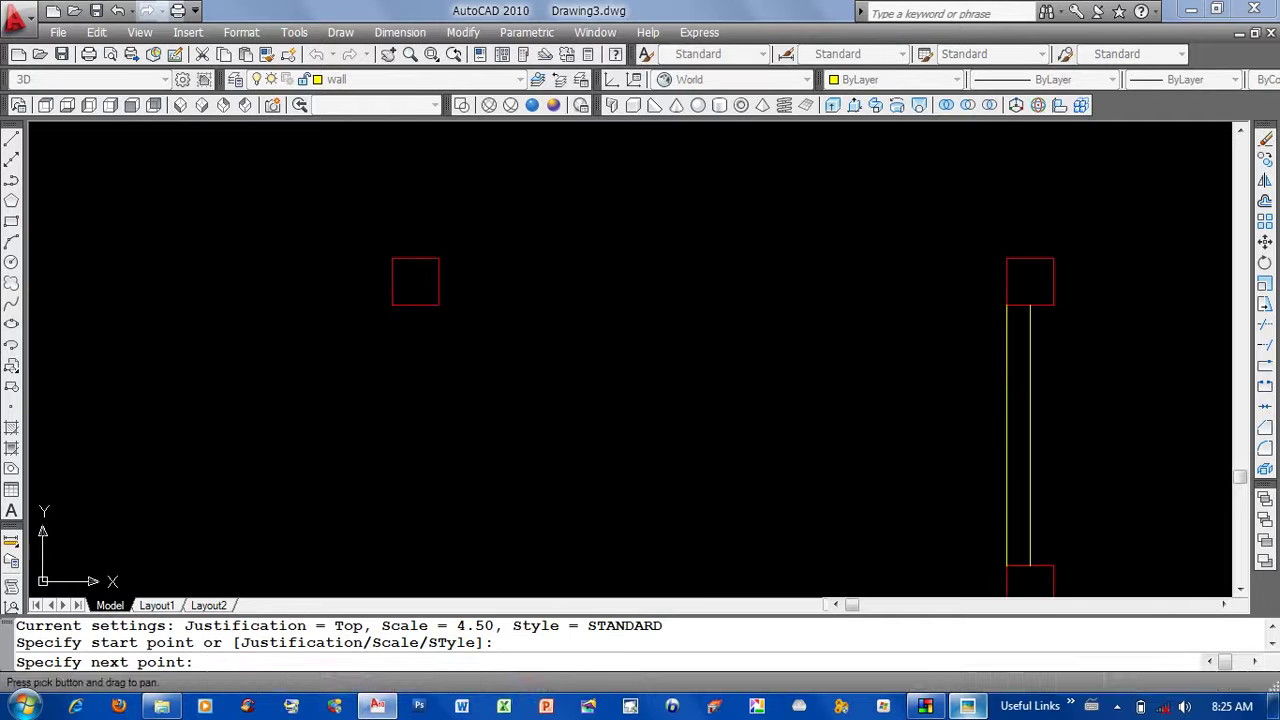
middle_click_drag(79, 280, 453, 299)
left_click(440, 300)
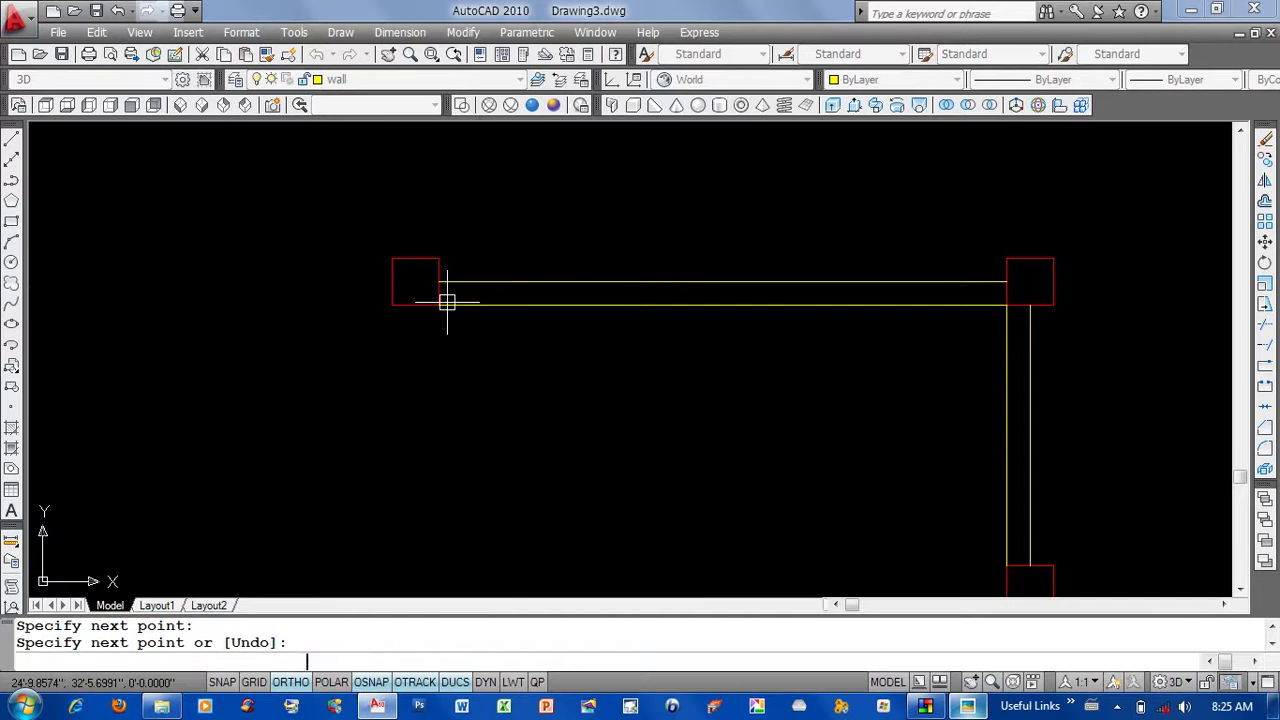
key("Return")
key("Return")
Draw another wall between column corners, then cancel an unfinished horizontal wall.
scroll(500, 350, "down", 4)
left_click(526, 404)
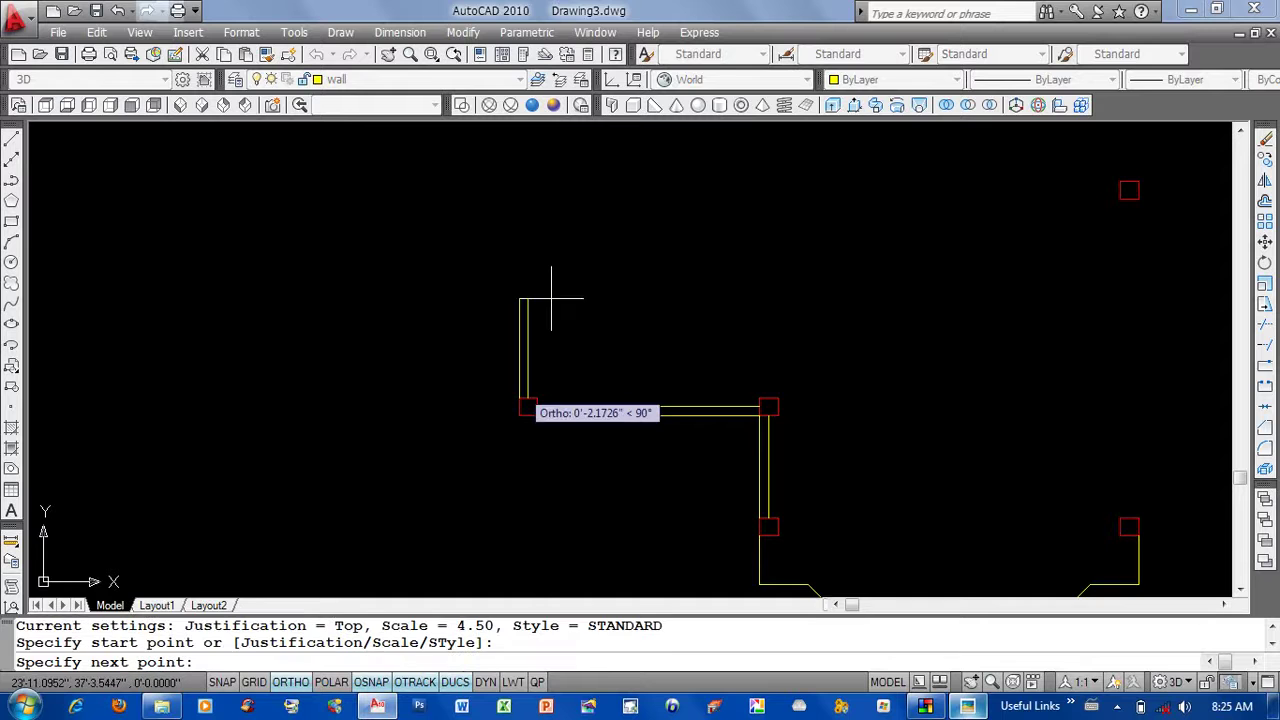
scroll(545, 315, "down", 2)
scroll(531, 343, "up", 3)
left_click(548, 303)
key("Return")
key("Return")
left_click(536, 290)
scroll(800, 303, "up", 3)
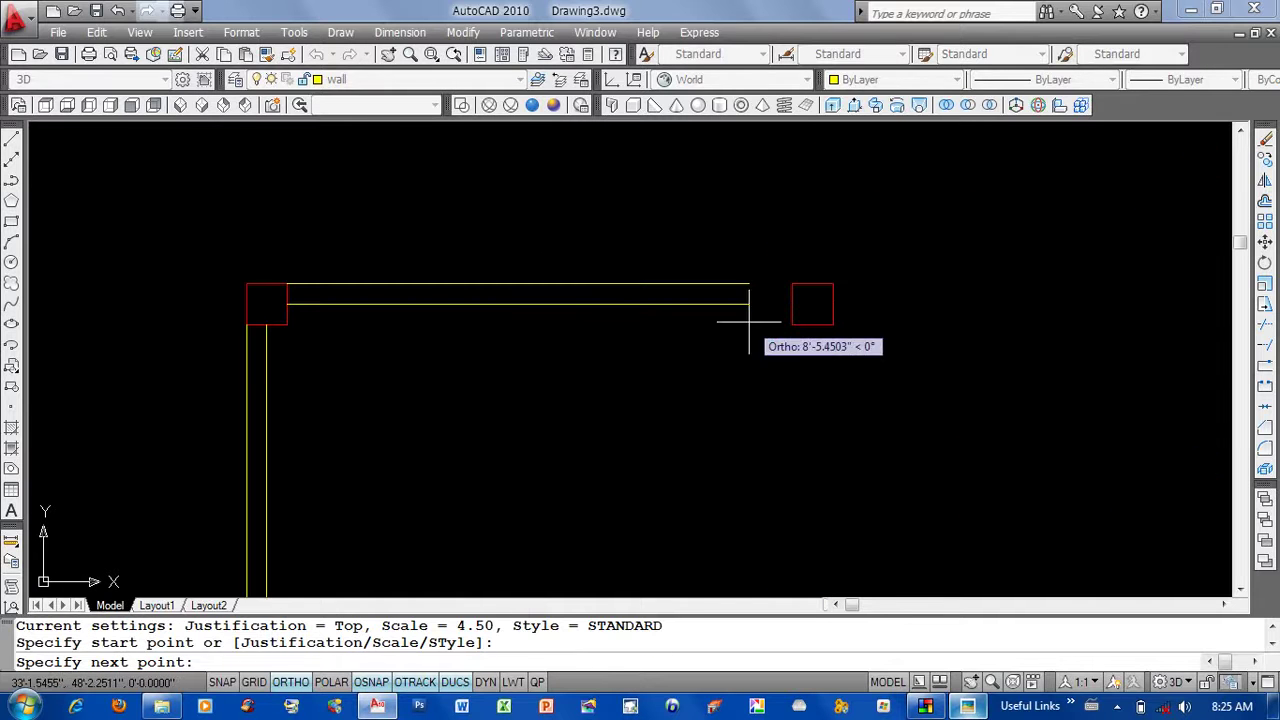
key("Escape")
scroll(765, 337, "down", 3)
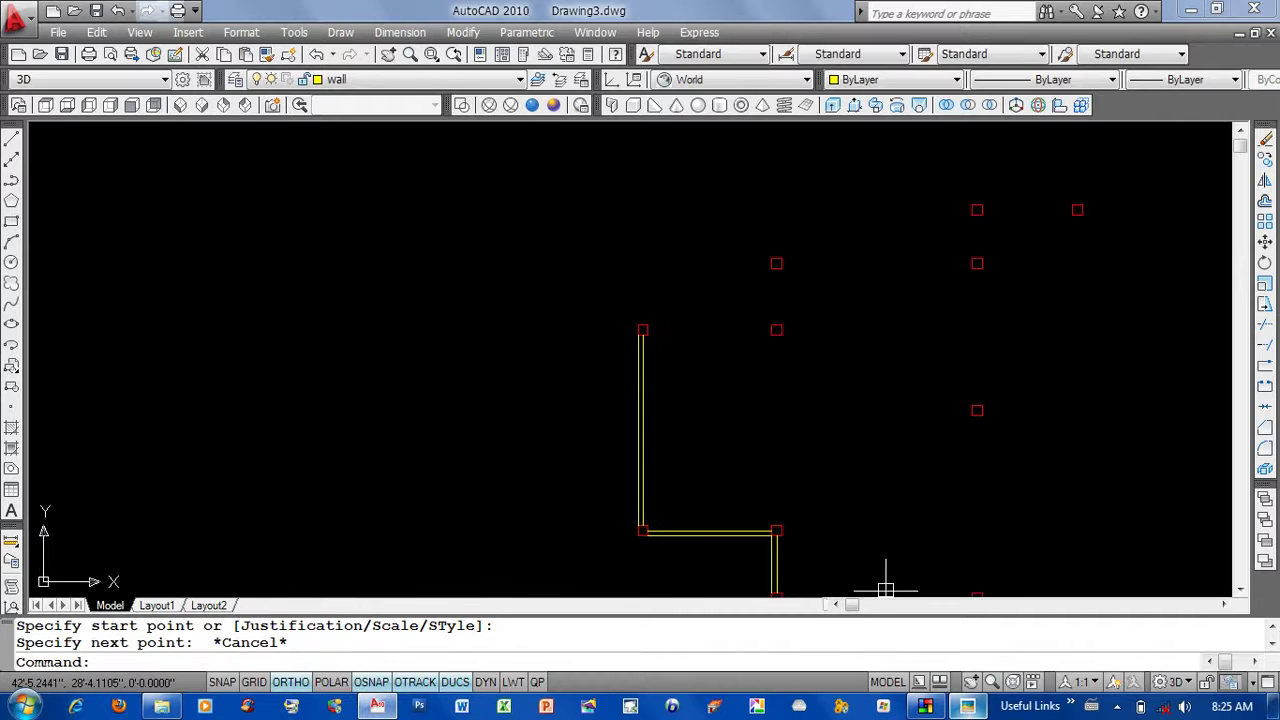
Check the bedroom and dining area on the floor plan, then select the columns near the wall corner.
left_click(967, 706)
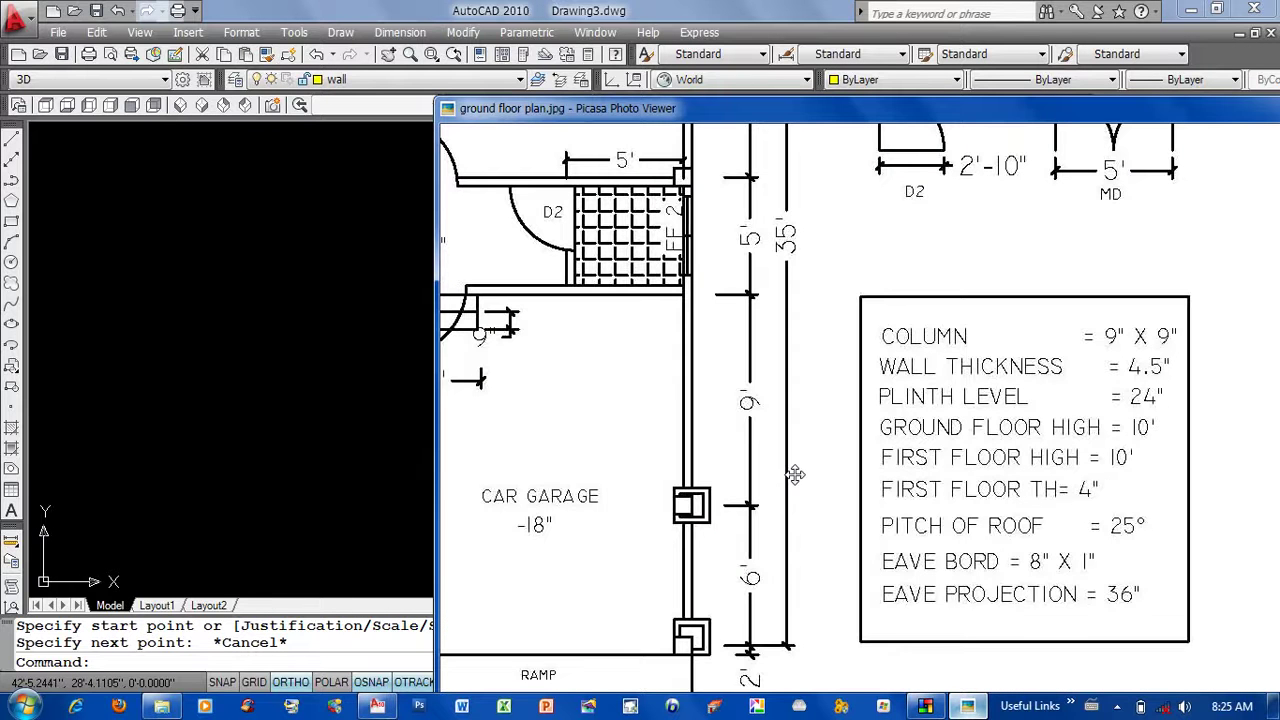
left_click_drag(789, 389, 789, 600)
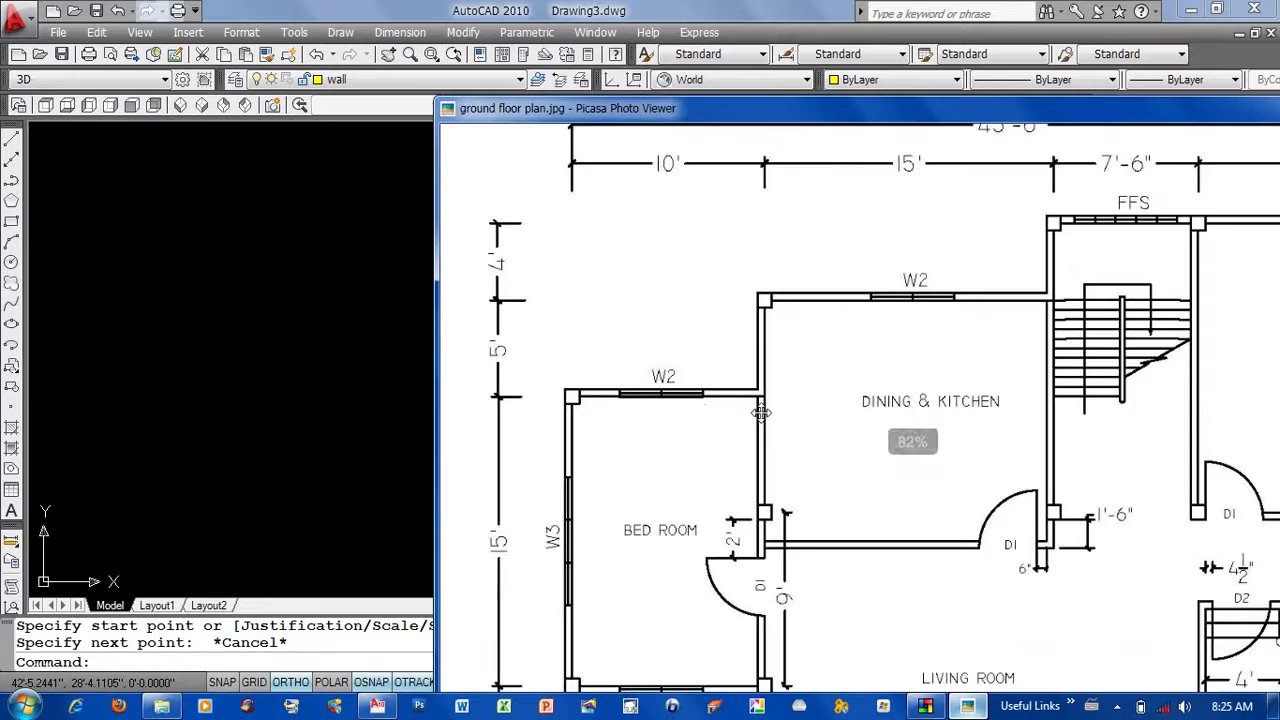
key("Escape")
left_click(806, 311)
left_click(757, 373)
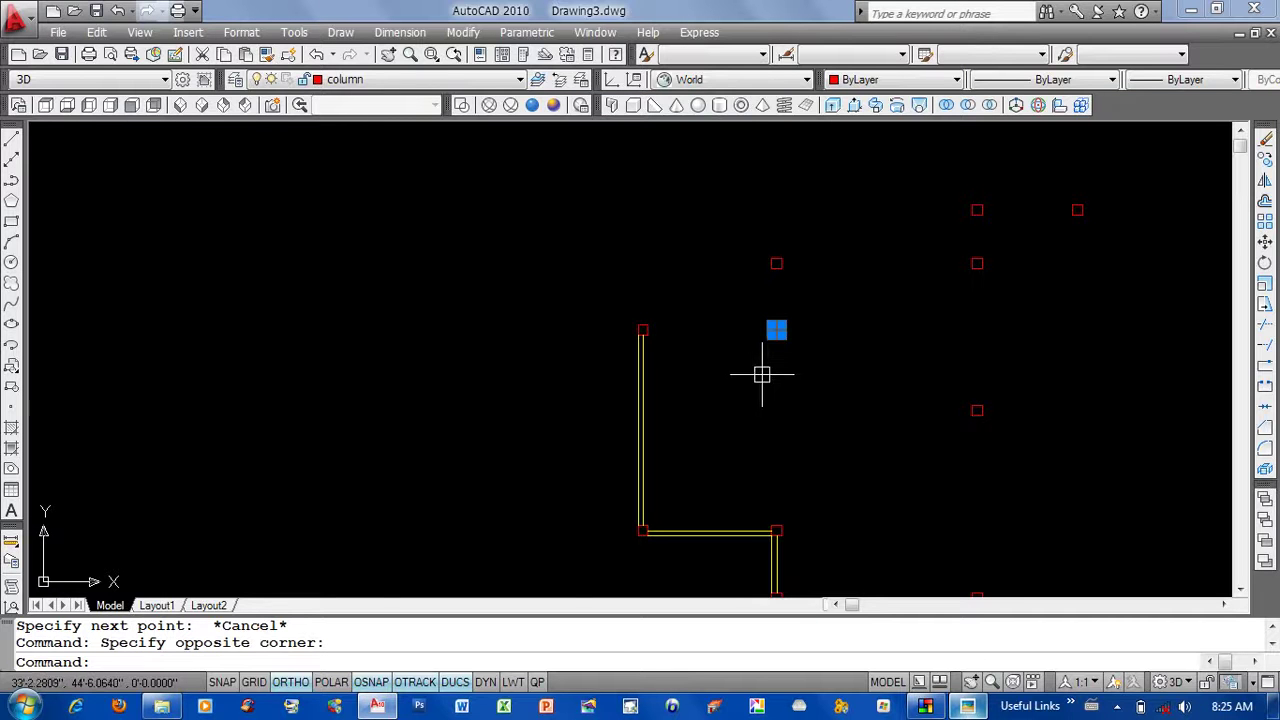
Draw a multiline wall from the left column right to the right column, then up to the top column.
key("Escape")
scroll(785, 330, "up", 5)
type("ml")
key("Return")
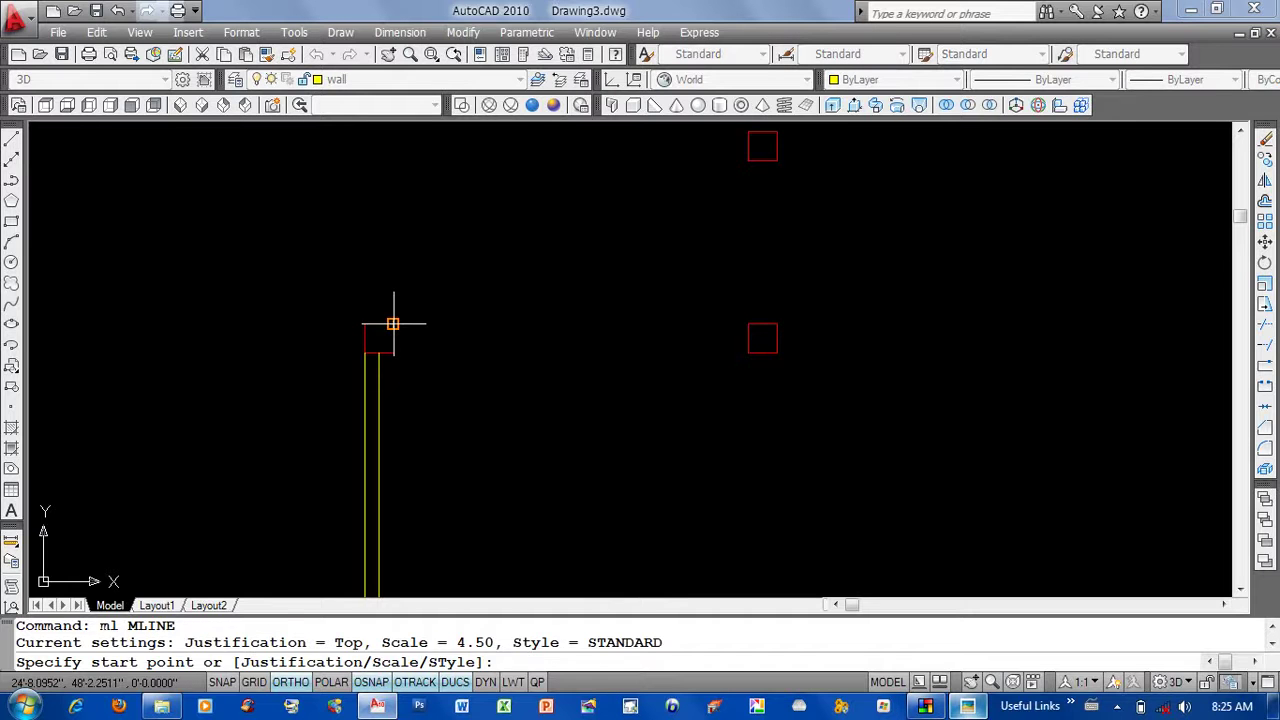
left_click(393, 324)
left_click(762, 324)
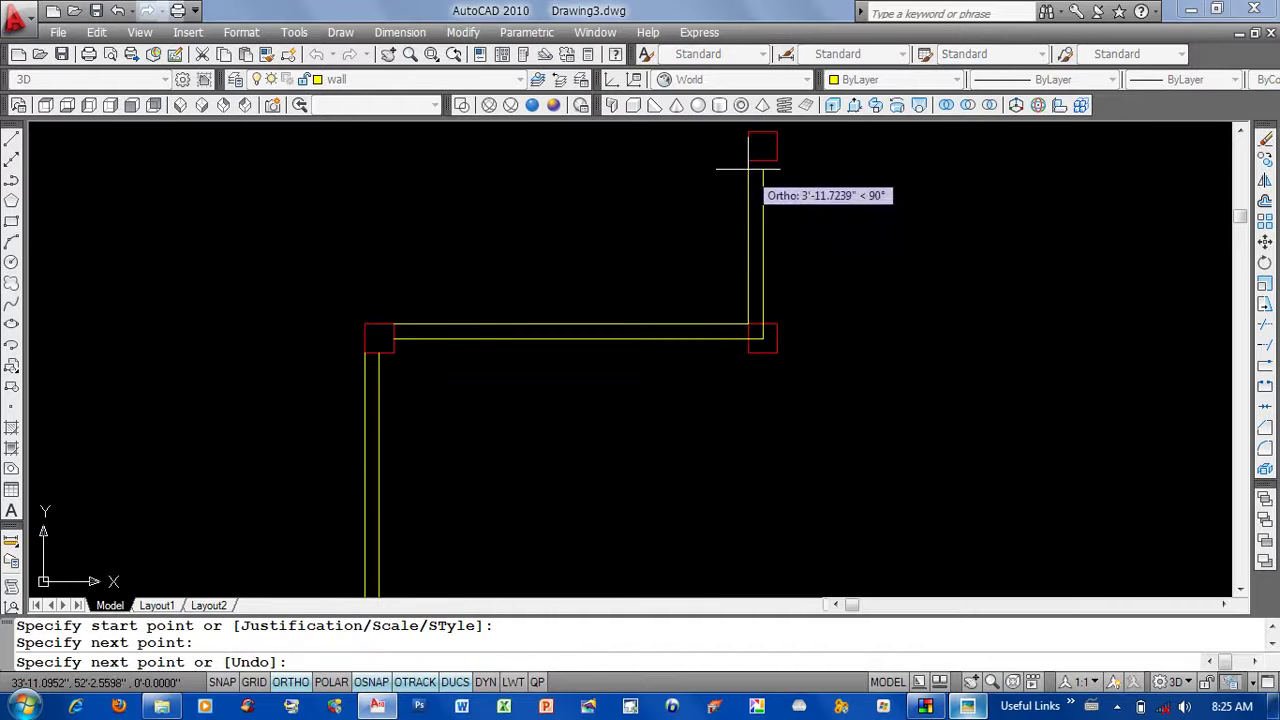
left_click(748, 160)
key("Return")
Window-select the corner column and erase it.
left_click(731, 271)
left_click(863, 420)
type("e")
key("Return")
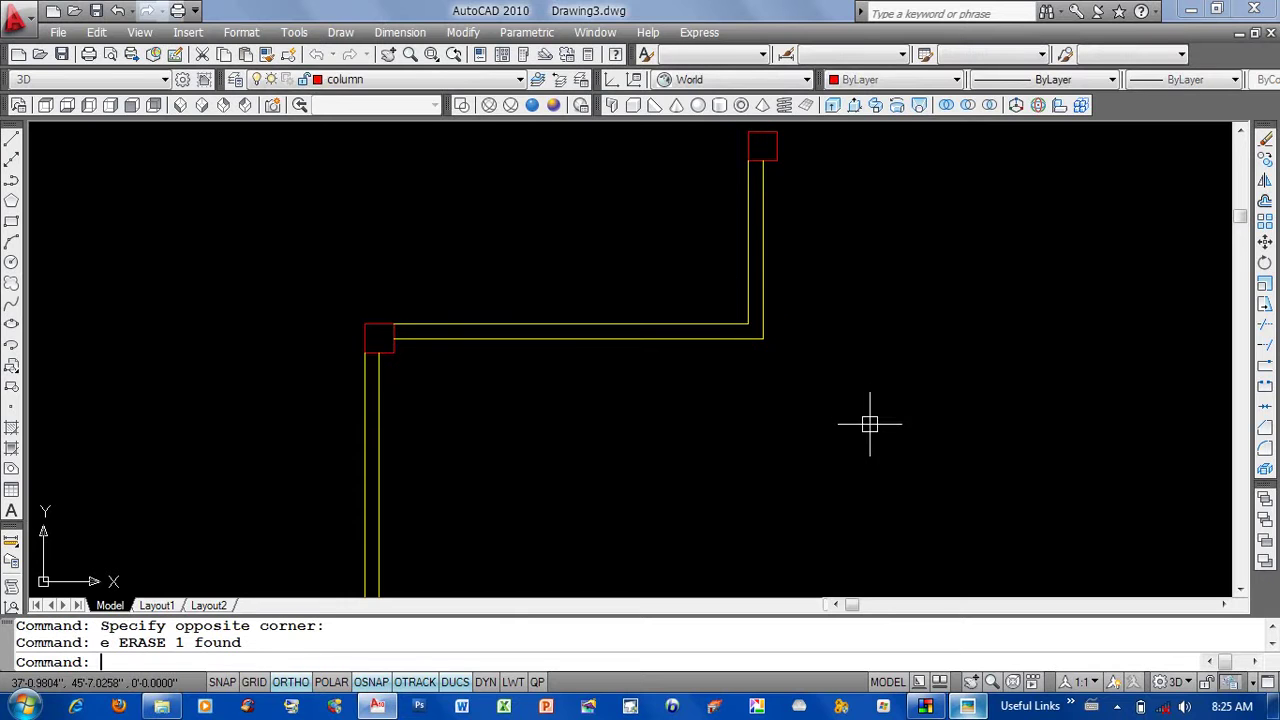
Draw a wall from the column corner right to the next column and up to the top column.
scroll(763, 410, "down", 4)
middle_click_drag(867, 350, 651, 360)
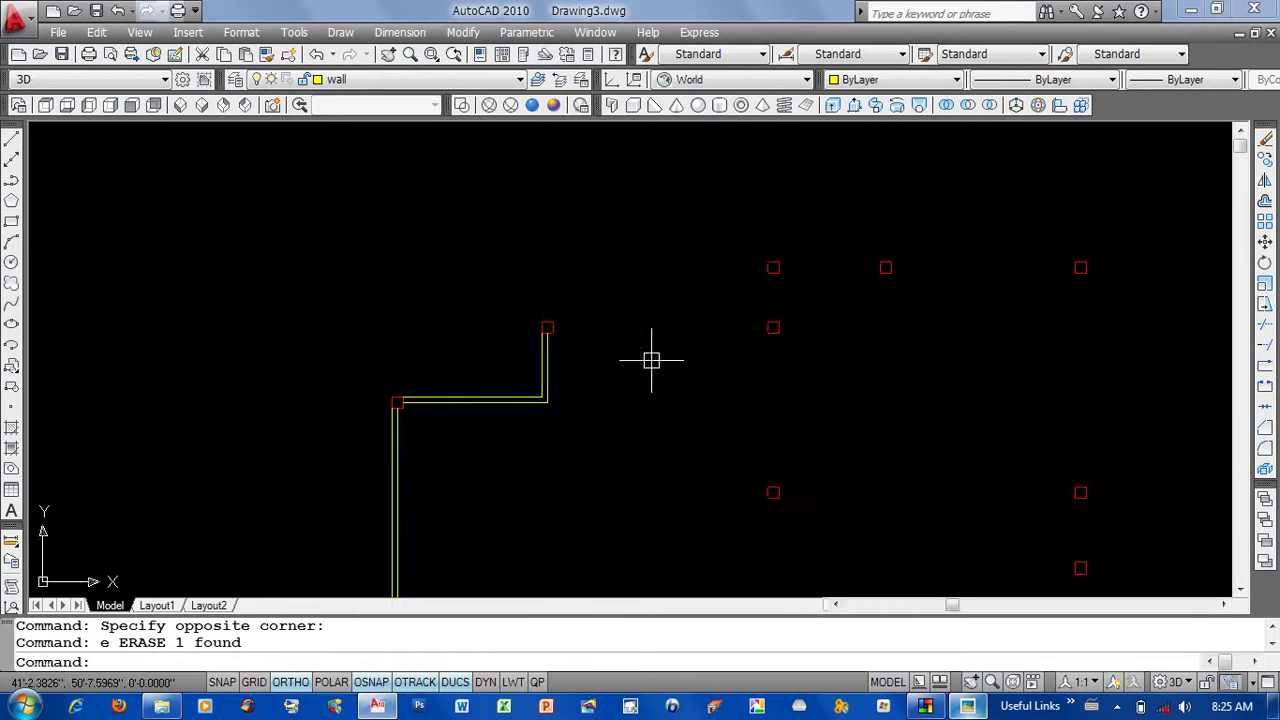
type("ml")
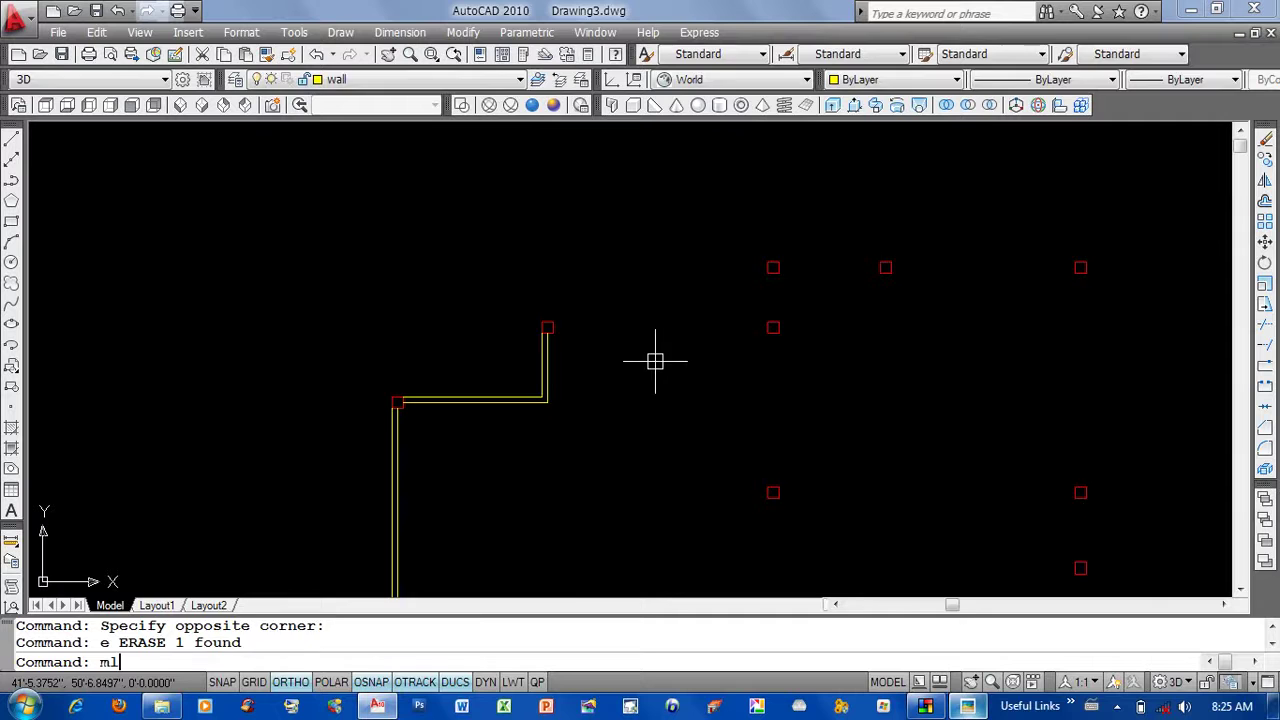
key("Return")
scroll(563, 301, "up", 3)
left_click(531, 345)
left_click(973, 343)
left_click(973, 233)
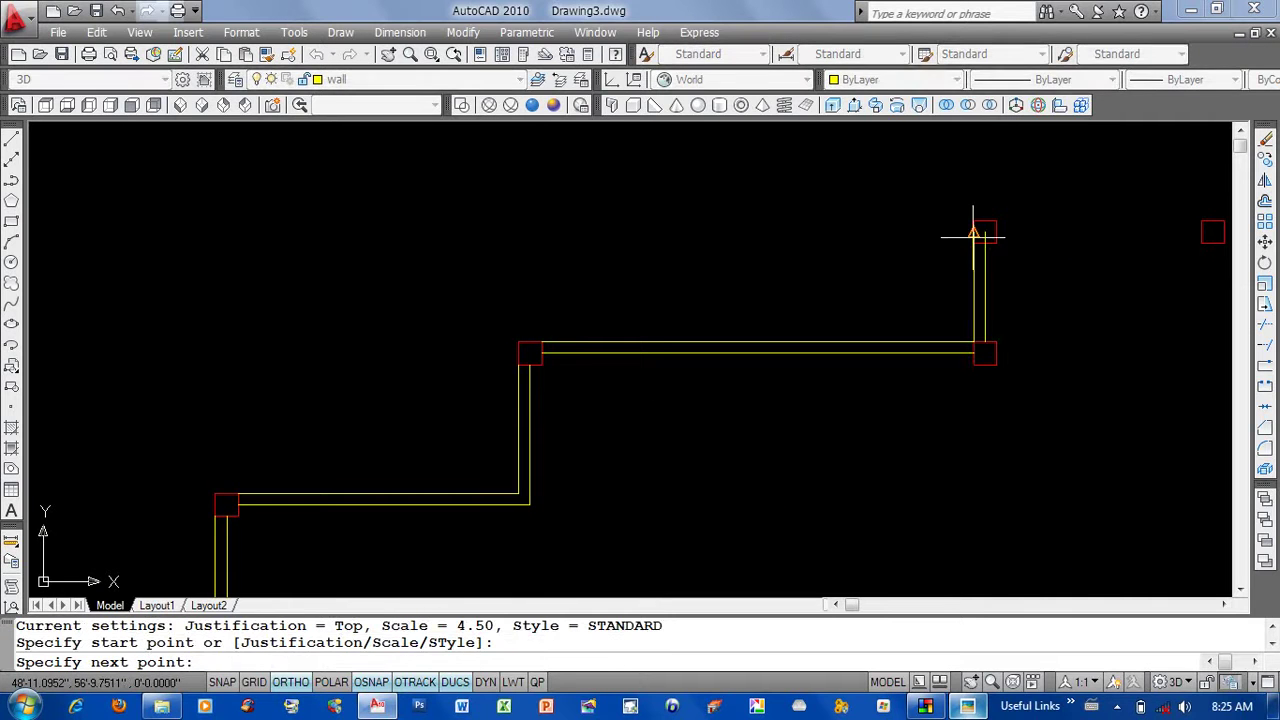
key("Return")
Draw a wall from the top column across to the right-hand column.
middle_click_drag(980, 229, 764, 243)
key("Return")
left_click(764, 243)
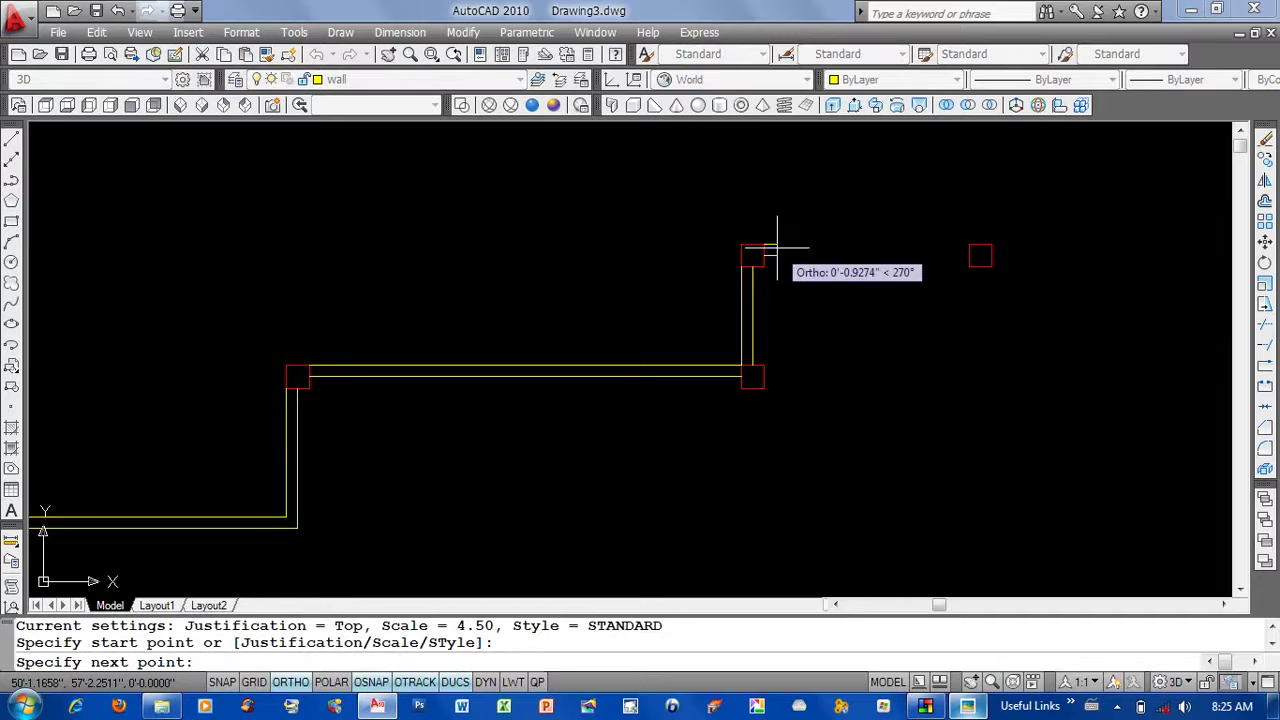
scroll(1030, 256, "up", 2)
key("Return")
key("Return")
scroll(751, 266, "down", 1)
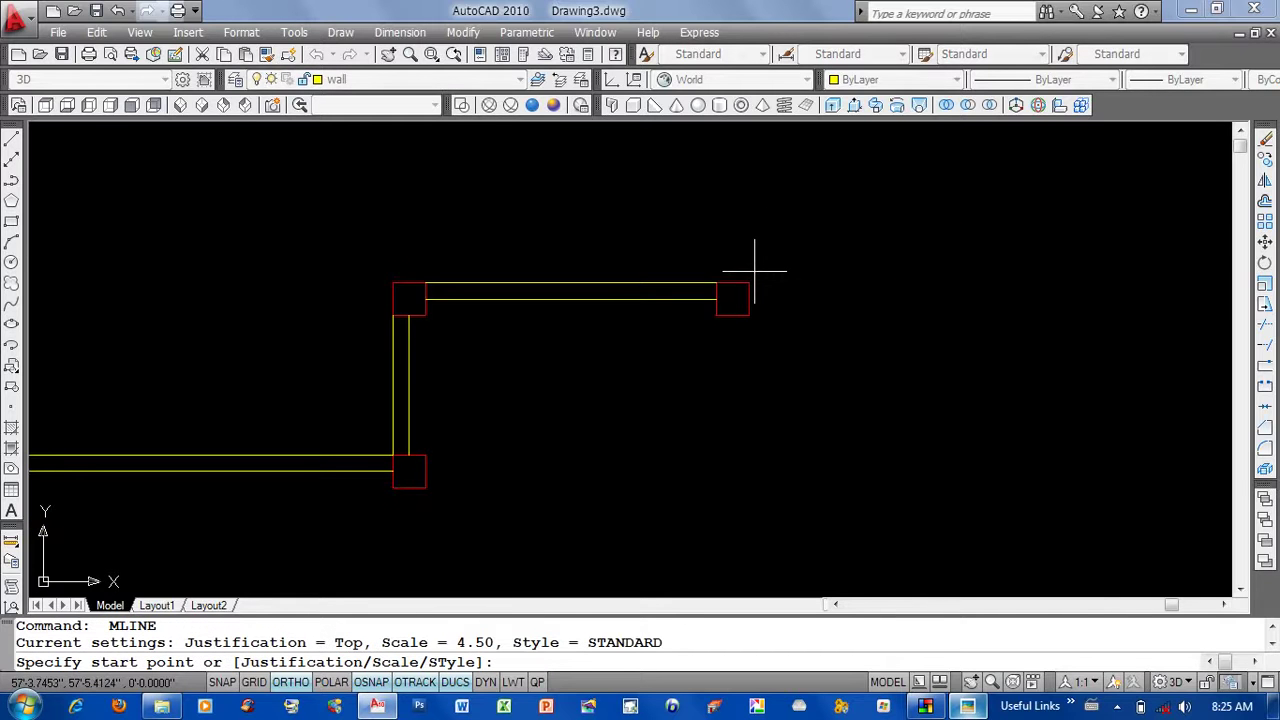
left_click(749, 283)
middle_click_drag(980, 289, 634, 289)
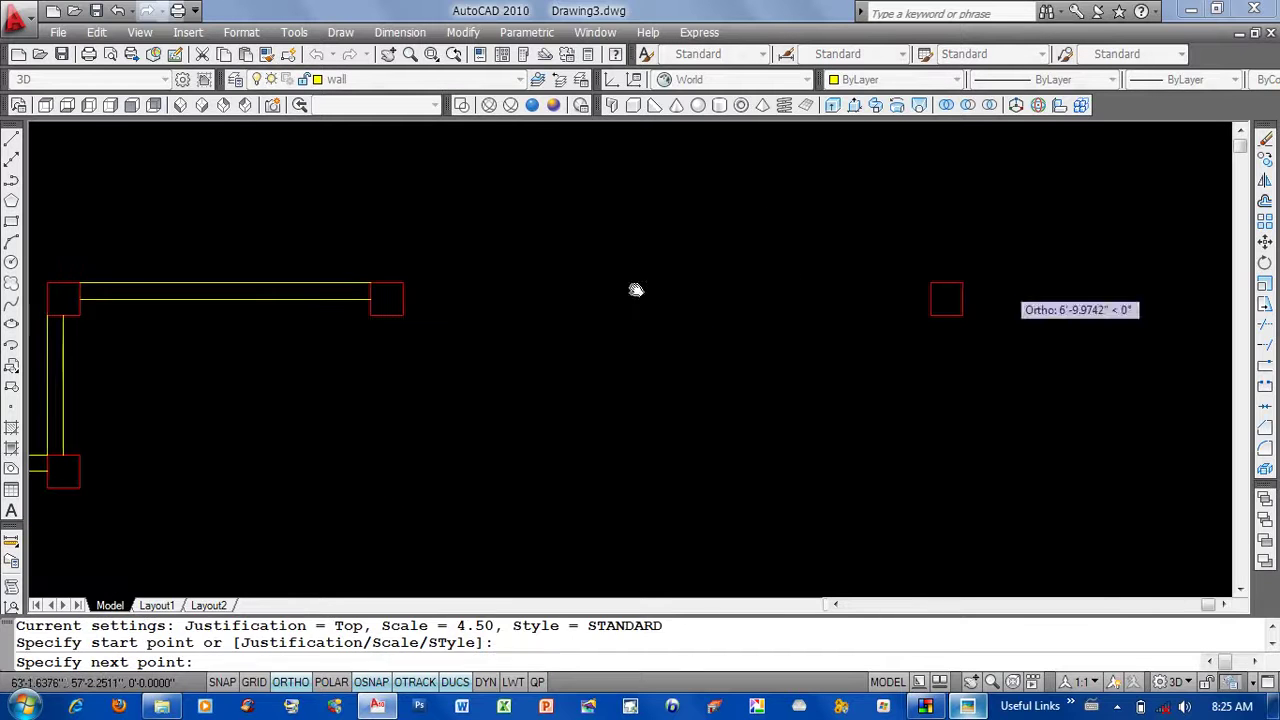
scroll(950, 290, "up", 1)
left_click(926, 284)
key("Return")
key("Return")
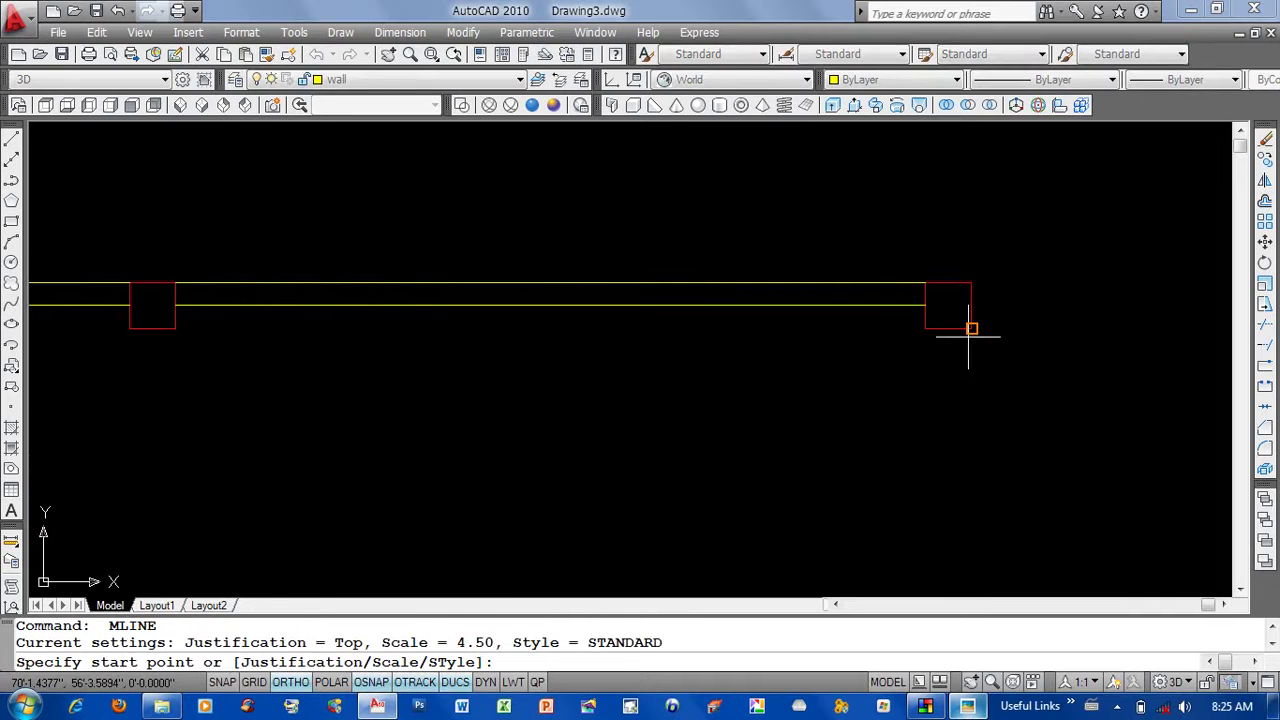
Add short wall segments down the right side between the right-hand columns.
left_click(970, 329)
scroll(962, 325, "down", 5)
scroll(955, 335, "up", 2)
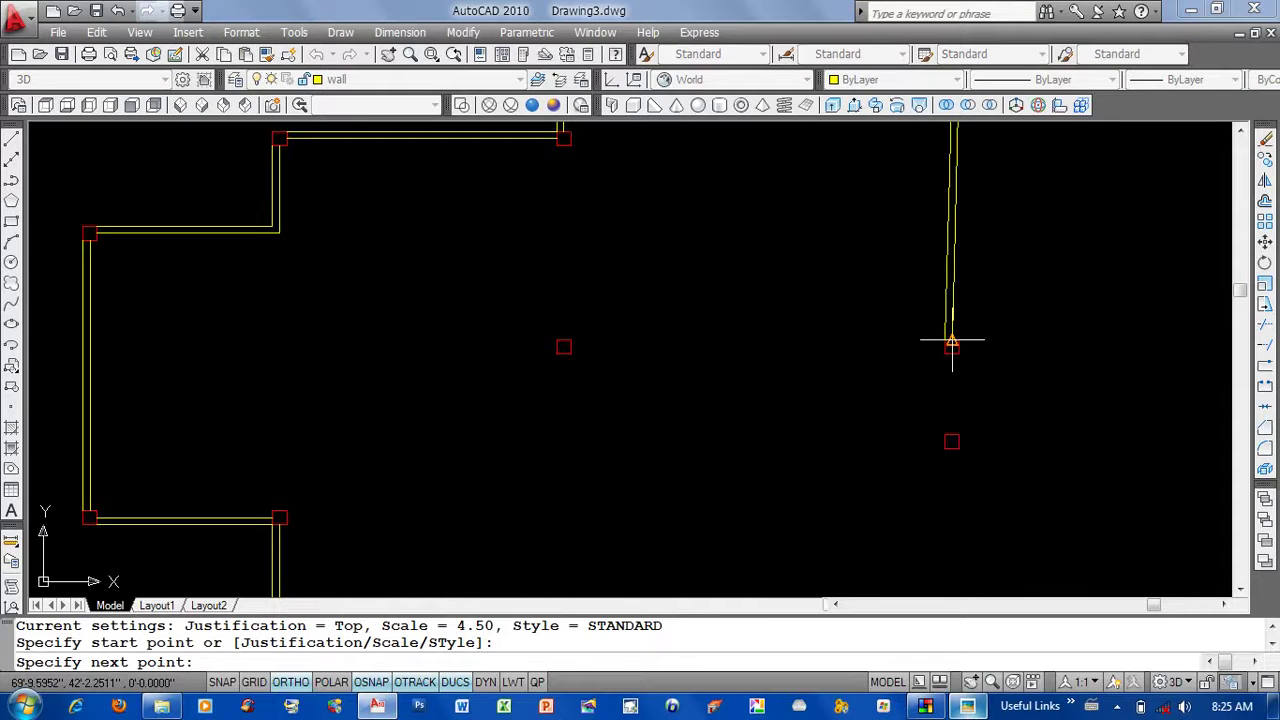
left_click(959, 341)
key("Return")
key("Return")
left_click(951, 349)
scroll(914, 354, "down", 1)
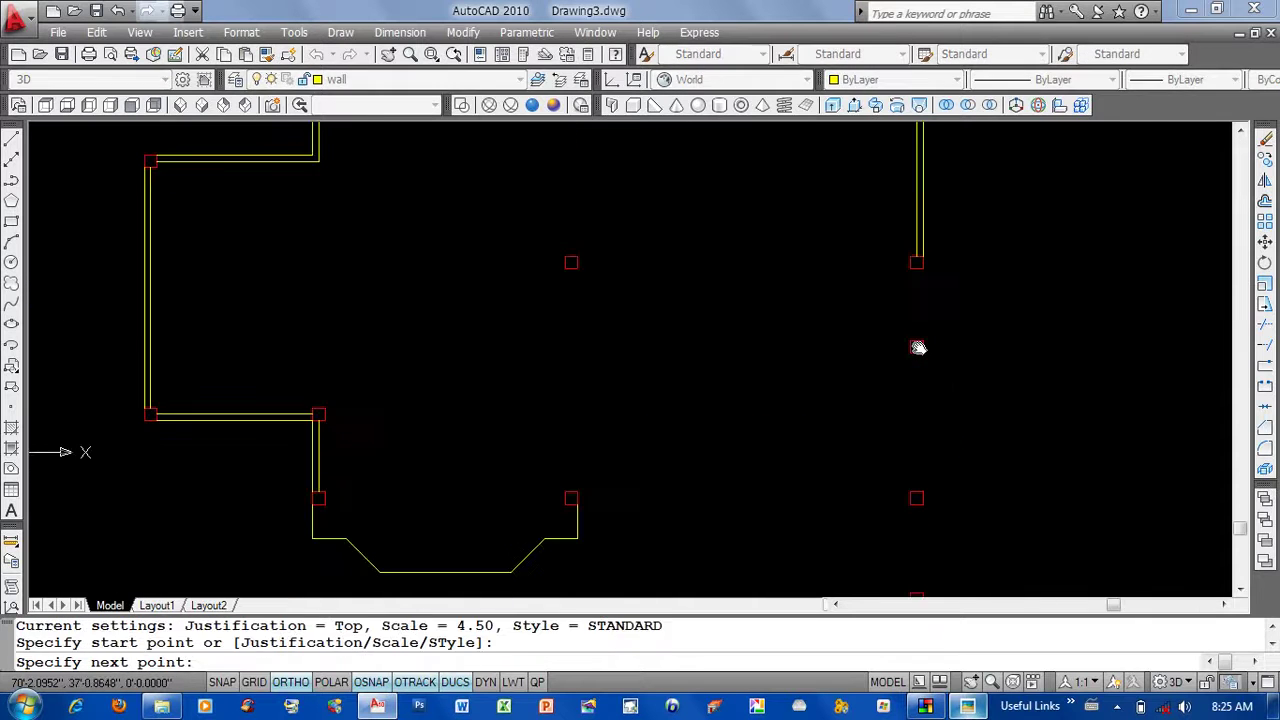
left_click(923, 346)
key("Return")
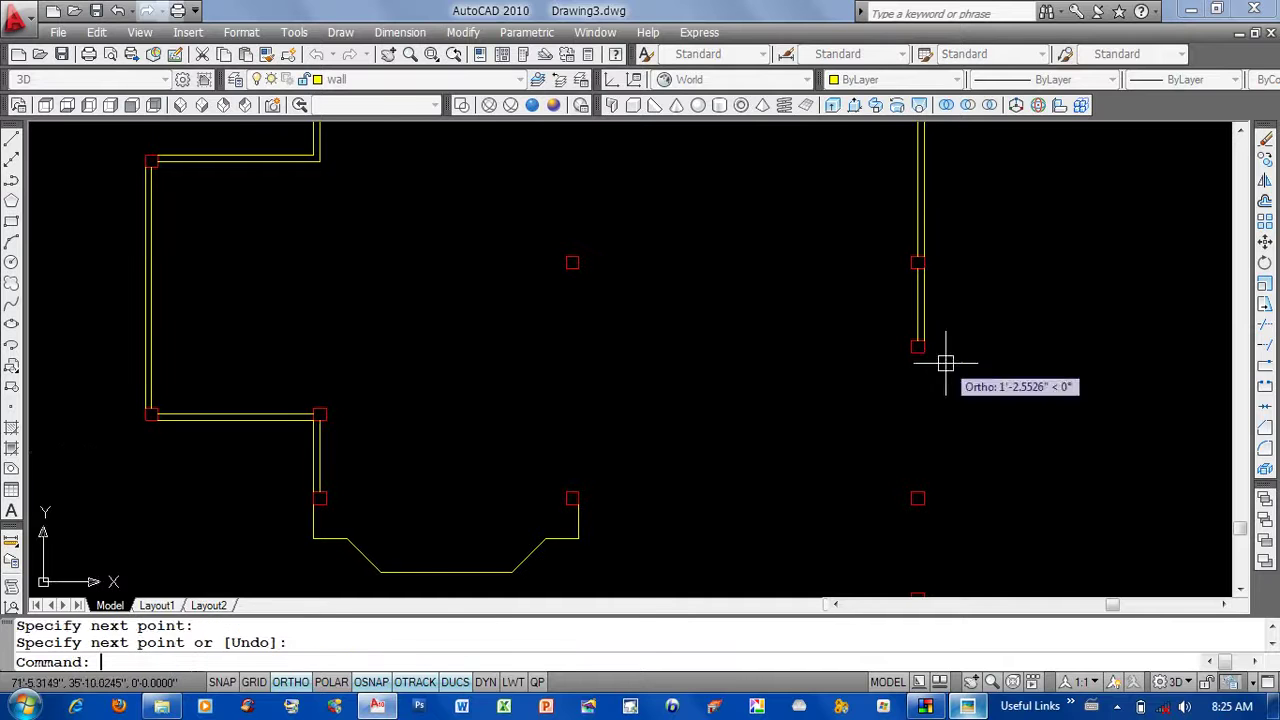
key("Return")
Extend the right-side wall down to the bottom column.
left_click(923, 352)
scroll(910, 390, "up", 1)
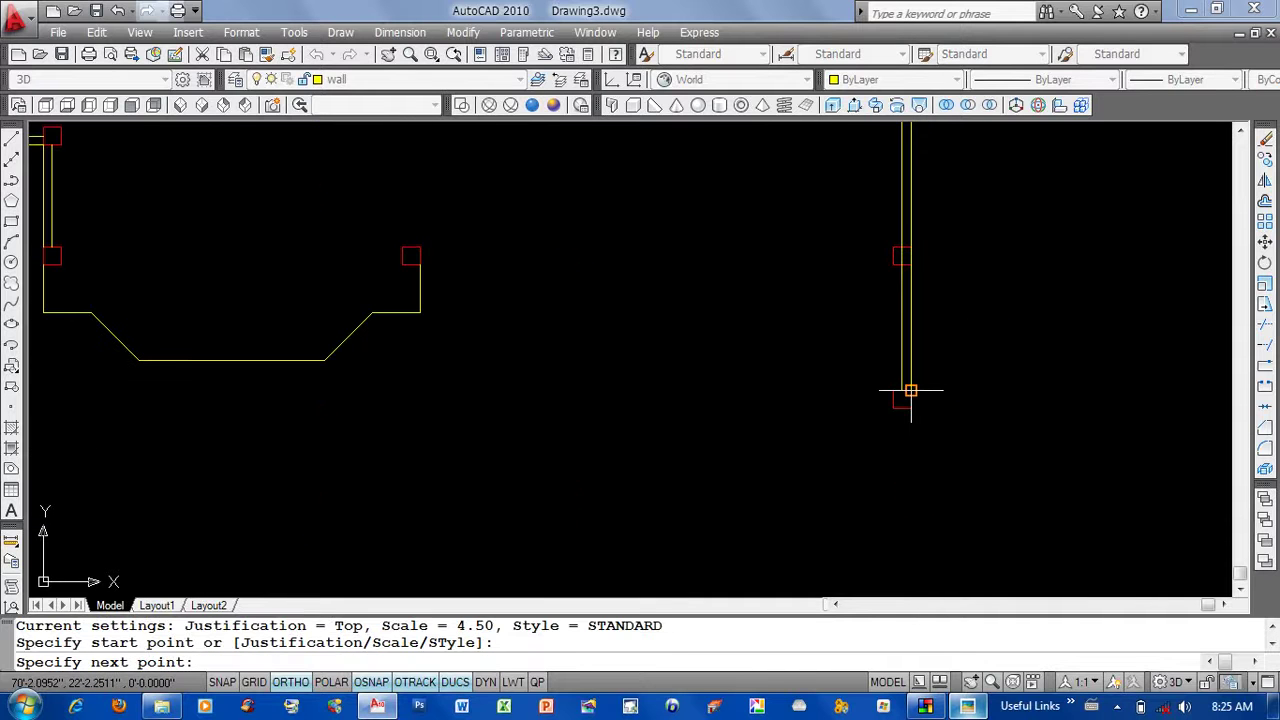
left_click(910, 391)
key("Return")
Select the lowest wall stretch and erase it with E.
scroll(910, 391, "down", 2)
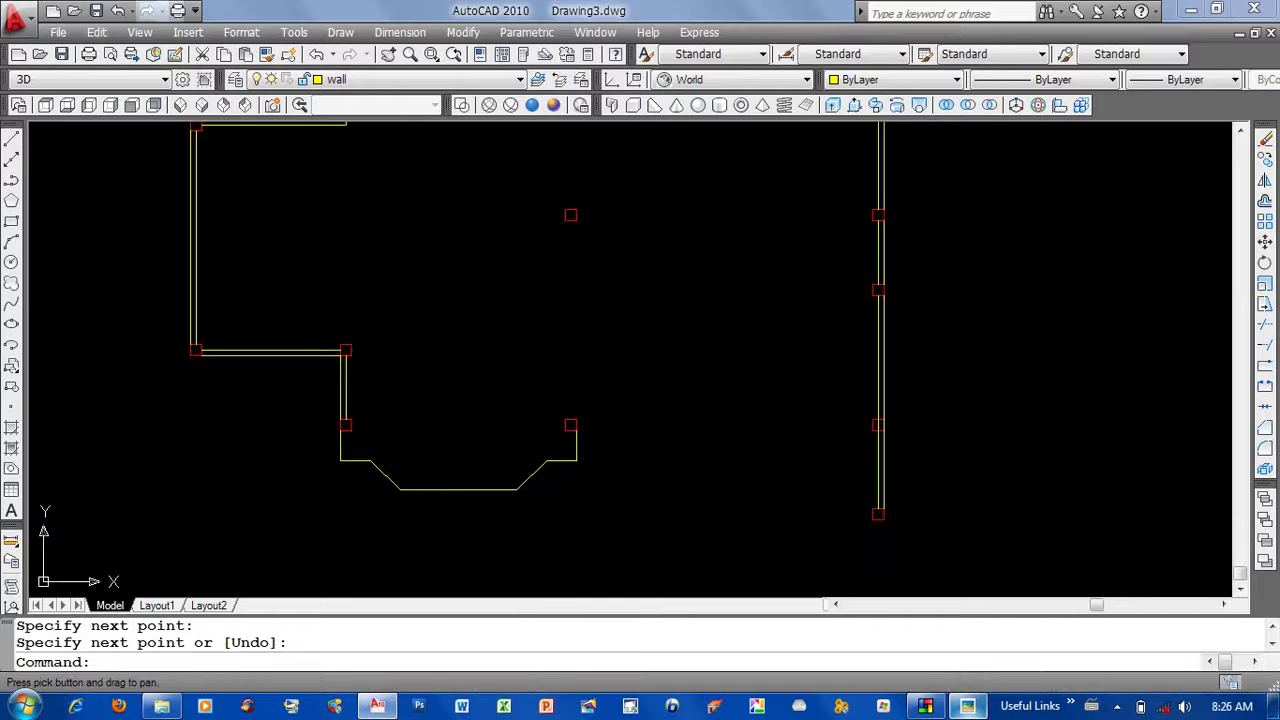
left_click(895, 351)
type("e")
key("Return")
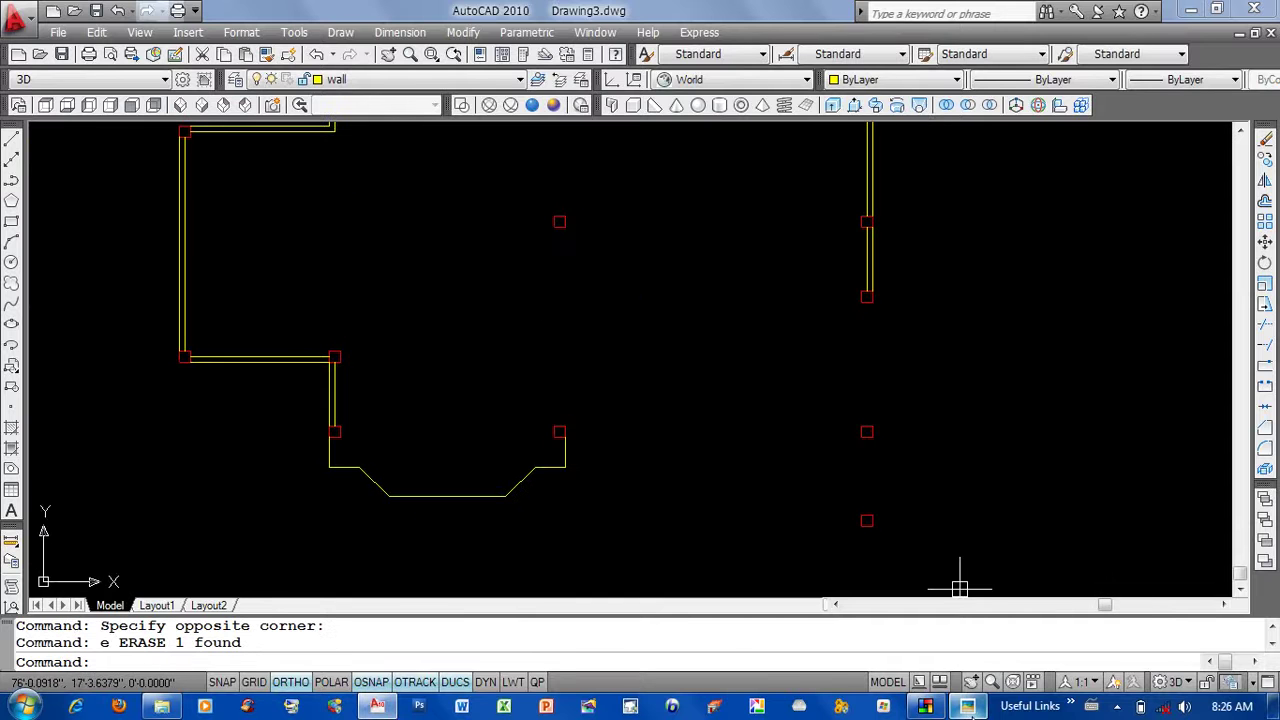
Check Bed Room 2 and the garage on the floor plan, then erase the short wall between two columns.
key("alt+Tab")
left_click_drag(1114, 454, 929, 482)
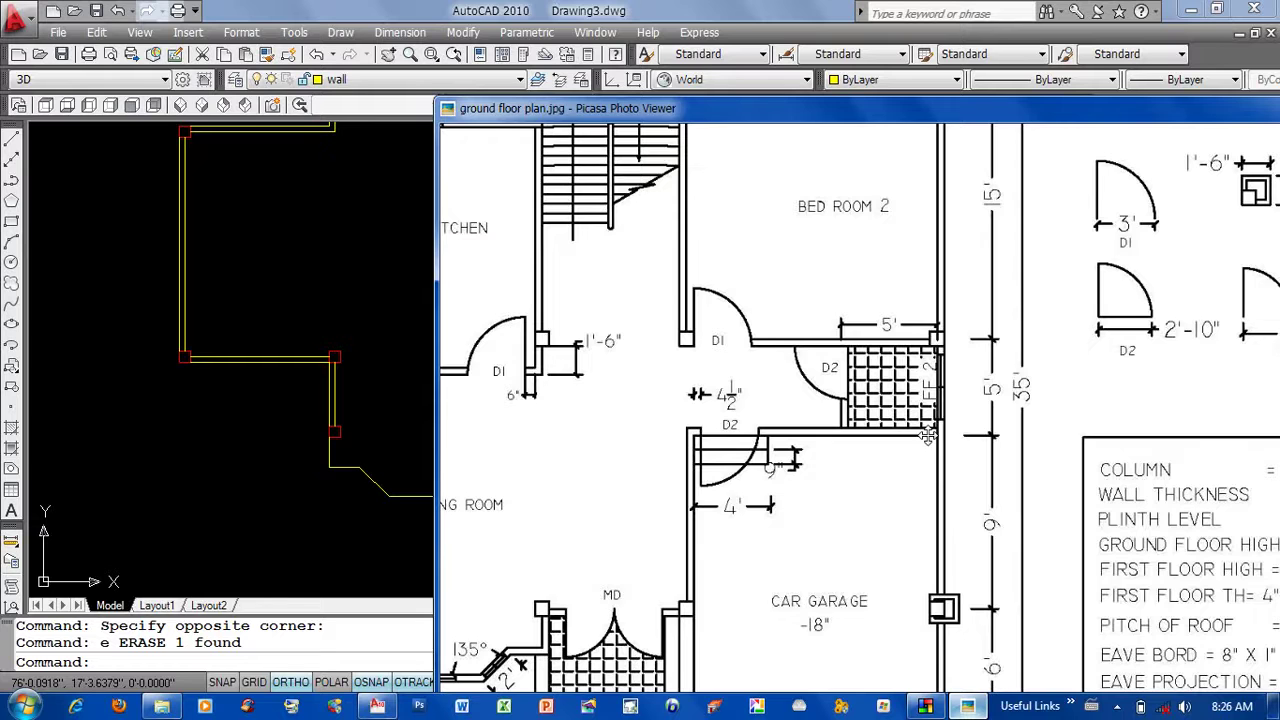
left_click(330, 470)
scroll(880, 260, "up", 3)
left_click(915, 313)
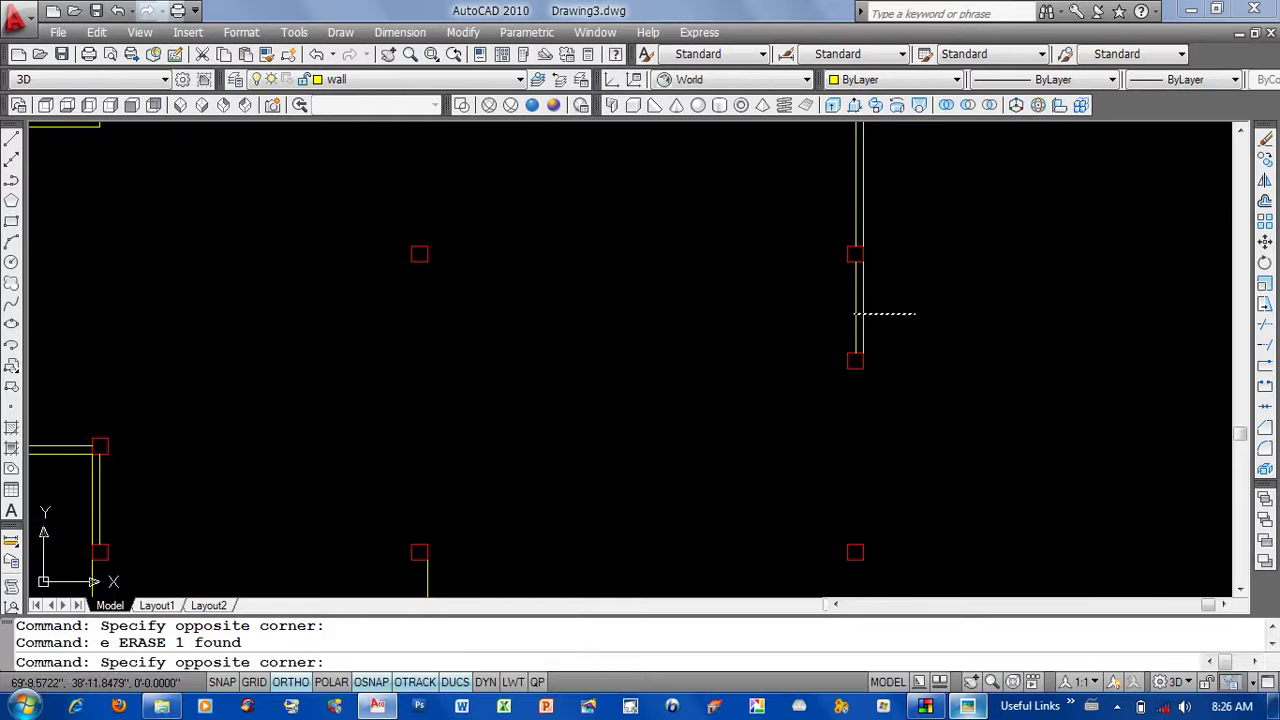
left_click(853, 314)
type("e")
key("Return")
Redraw the right-side wall with ML from the column corner down to the next column.
type("ml")
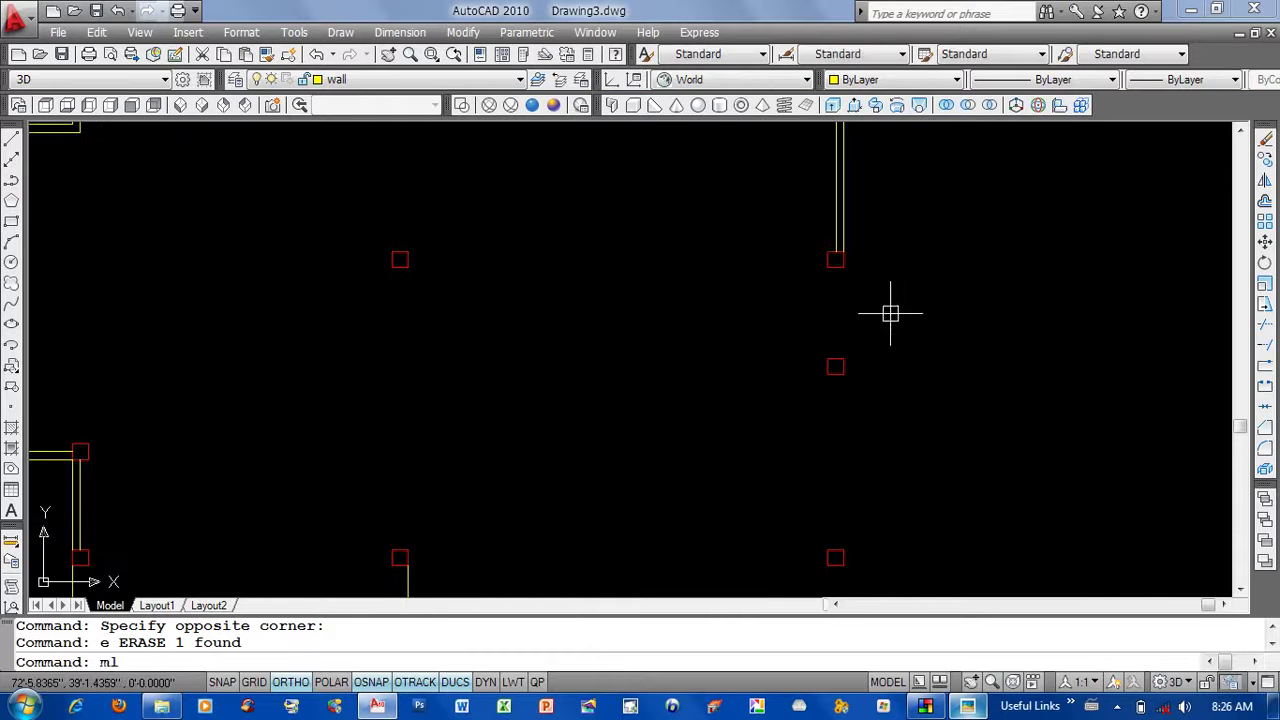
key("Return")
left_click(830, 262)
scroll(830, 262, "down", 1)
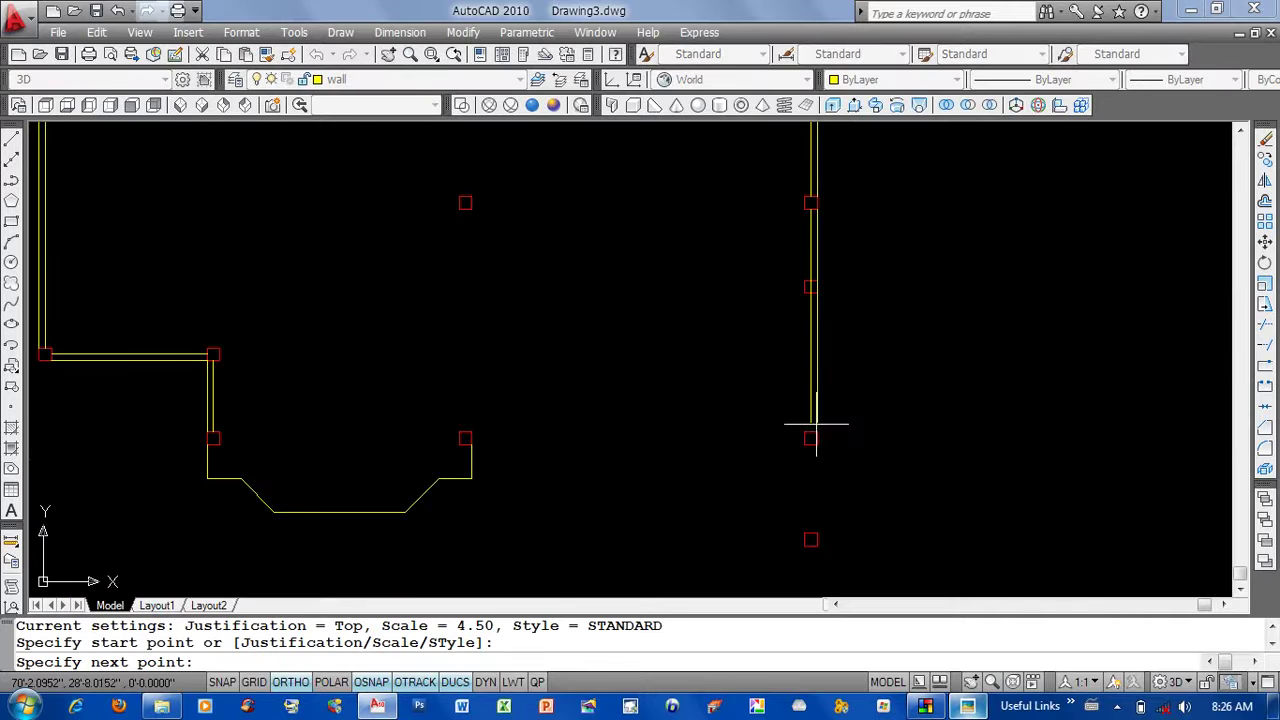
left_click(817, 433)
key("Return")
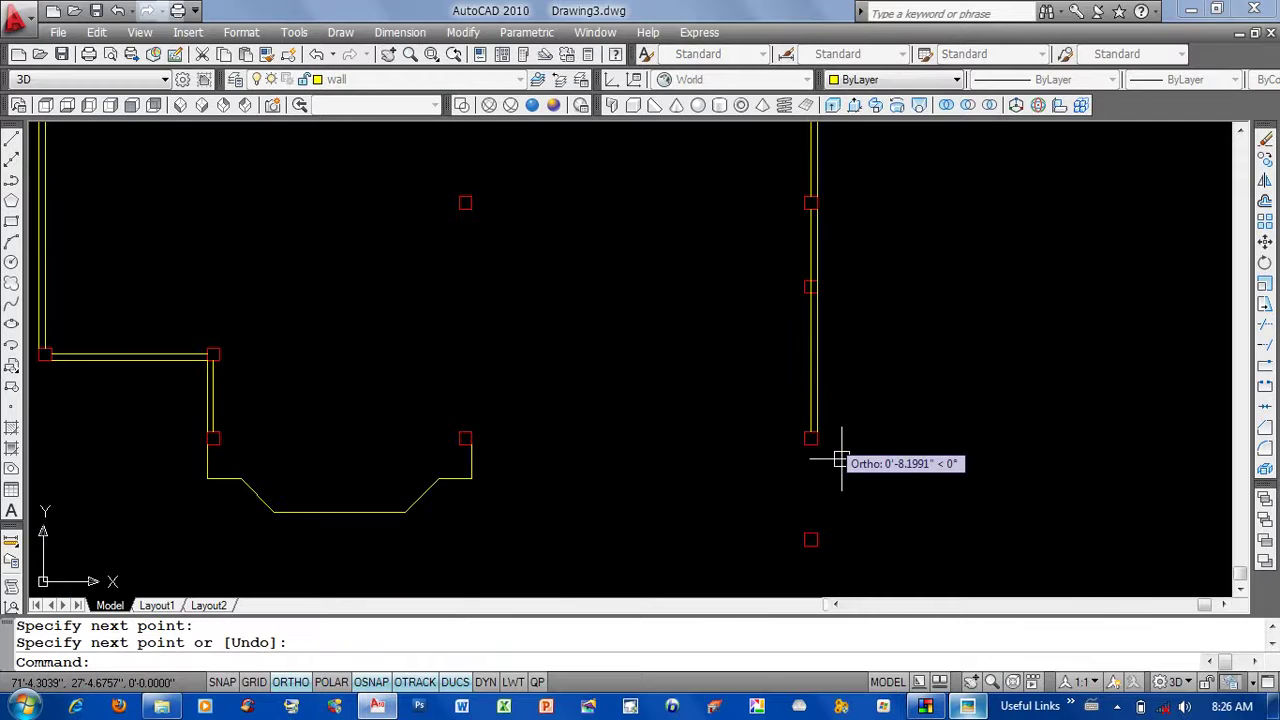
Continue the right-side wall from the next column corner down to the lower column.
middle_click_drag(840, 462, 847, 389)
key("Return")
left_click(822, 372)
scroll(822, 372, "up", 3)
left_click(814, 497)
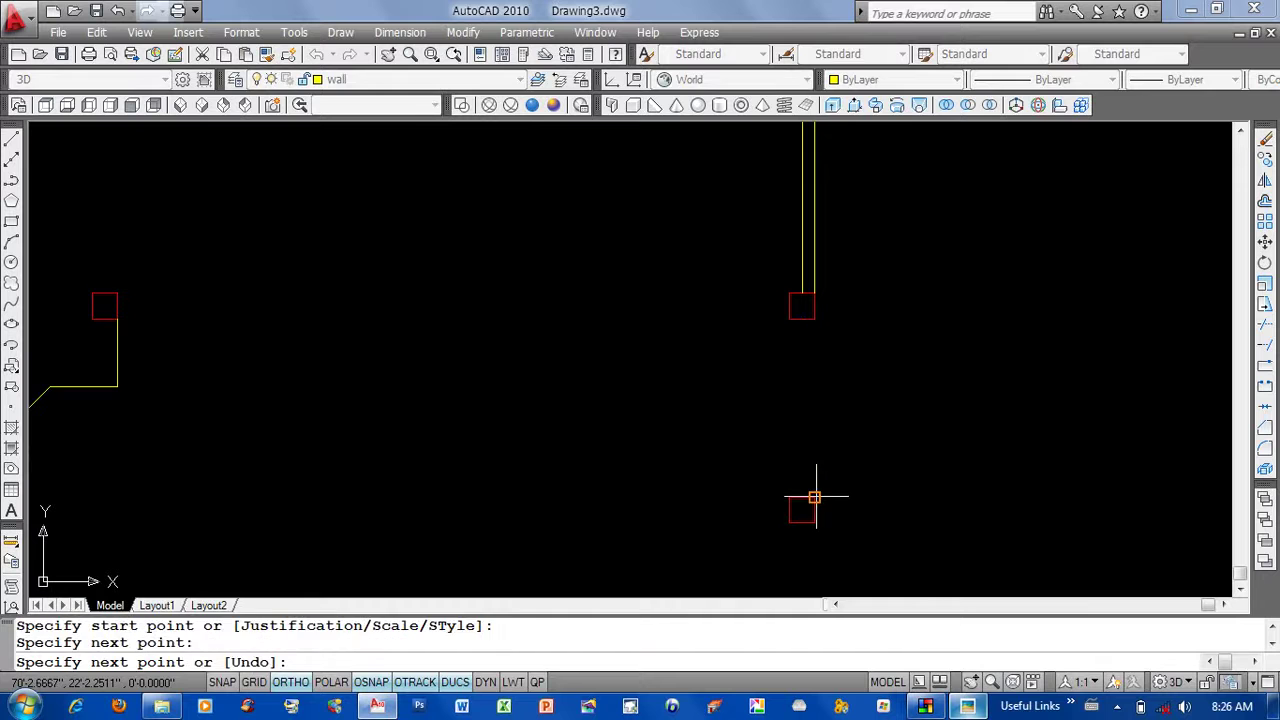
key("Return")
scroll(677, 320, "down", 4)
middle_click_drag(677, 320, 703, 348)
left_click(967, 706)
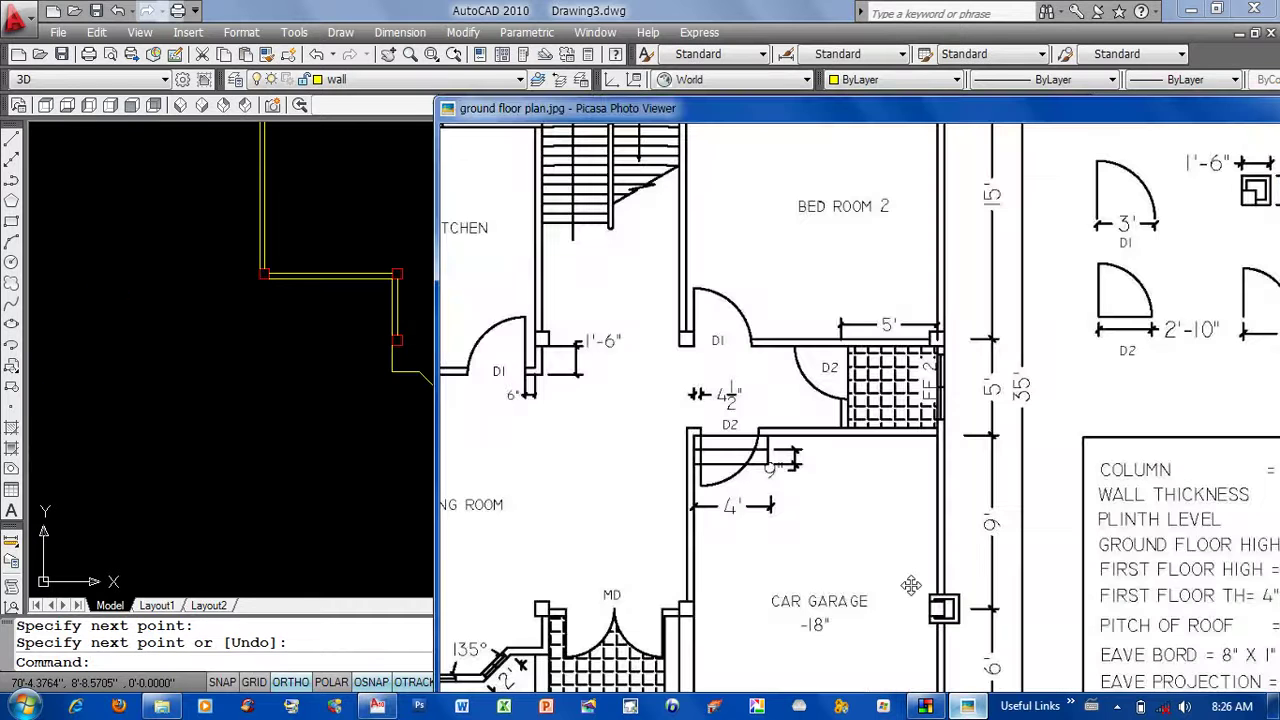
Pan and zoom the ground floor plan to study the living room, porch and garage area.
scroll(910, 564, "down", 2)
left_click_drag(675, 137, 1005, 430)
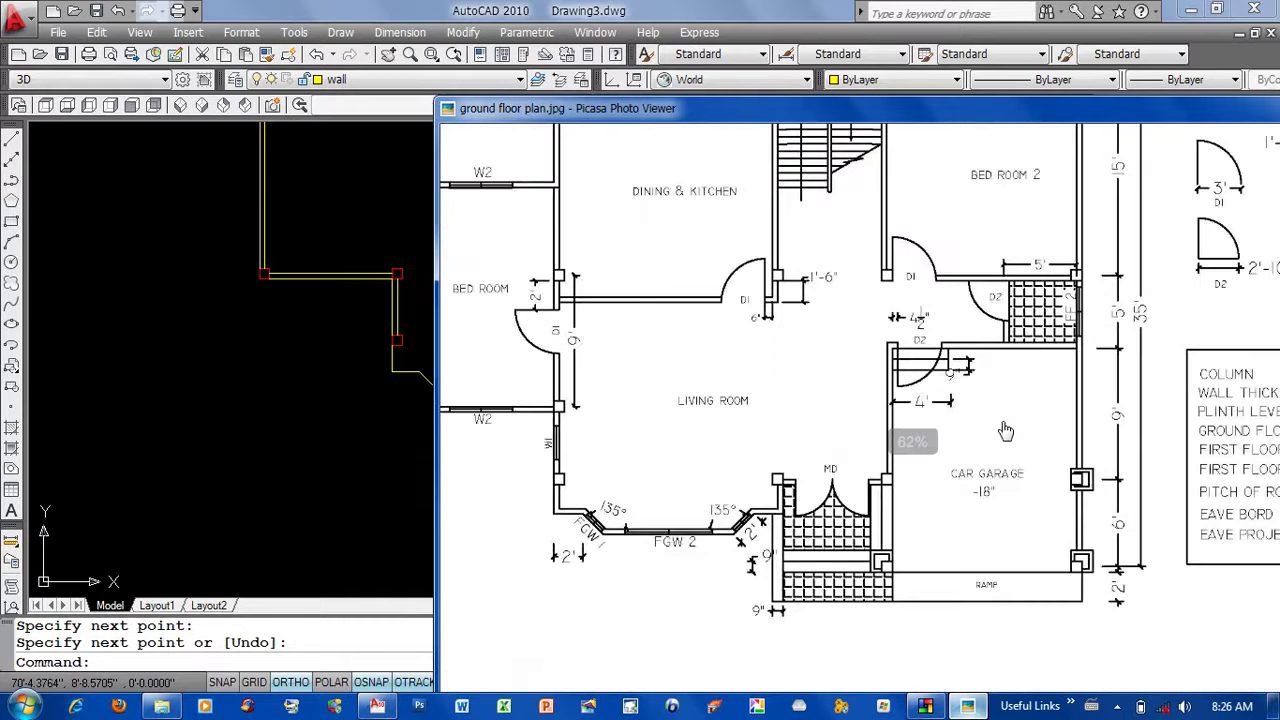
scroll(1005, 430, "down", 2)
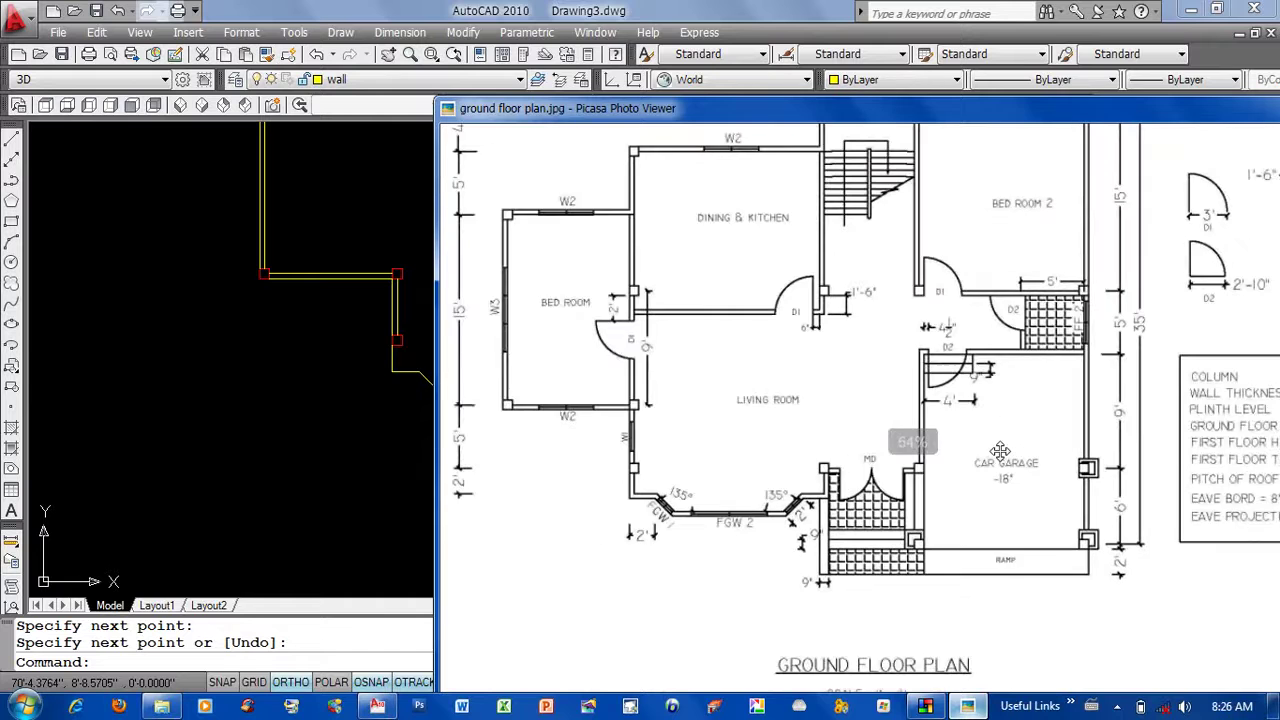
scroll(1000, 451, "up", 1)
scroll(900, 480, "up", 1)
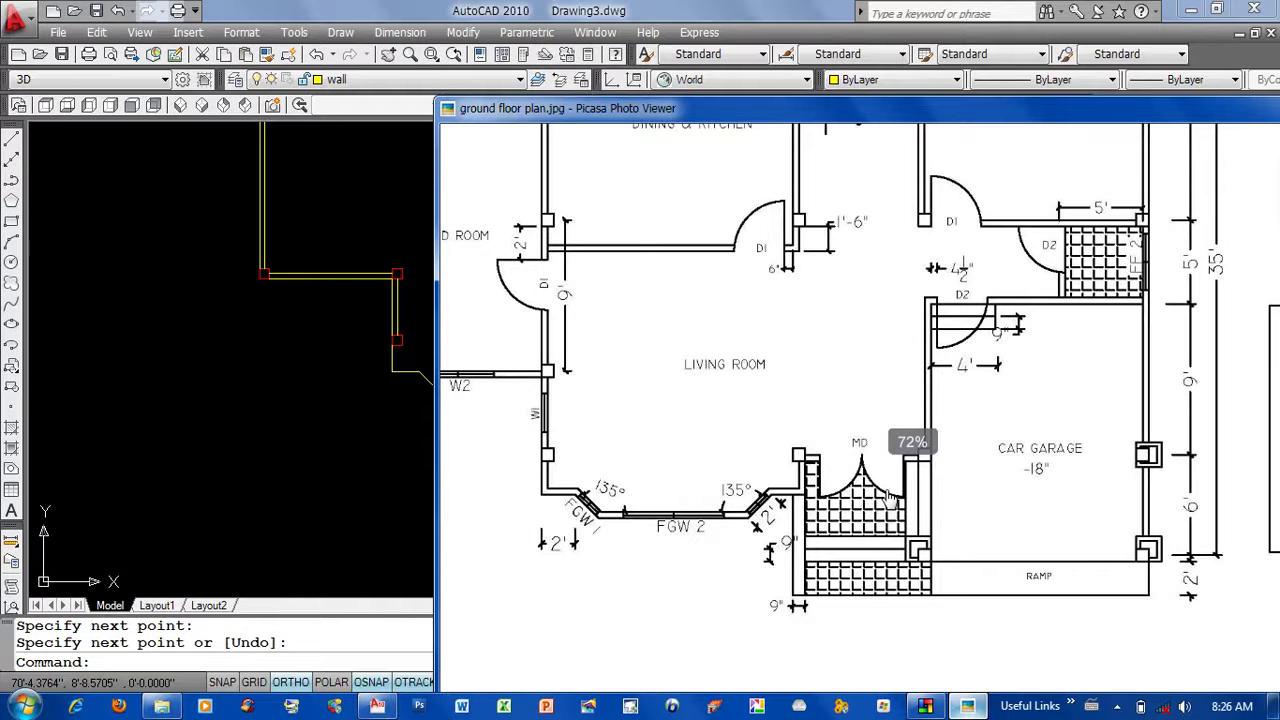
scroll(888, 497, "up", 1)
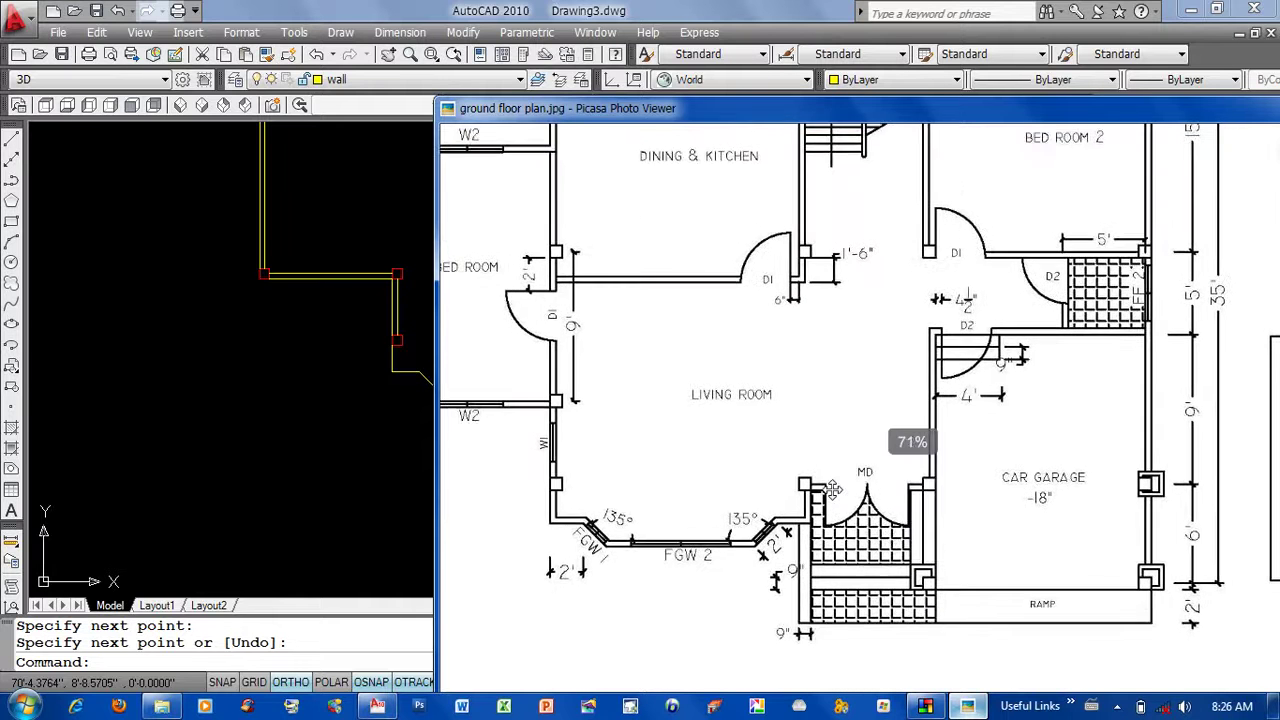
scroll(900, 430, "up", 1)
scroll(910, 342, "up", 1)
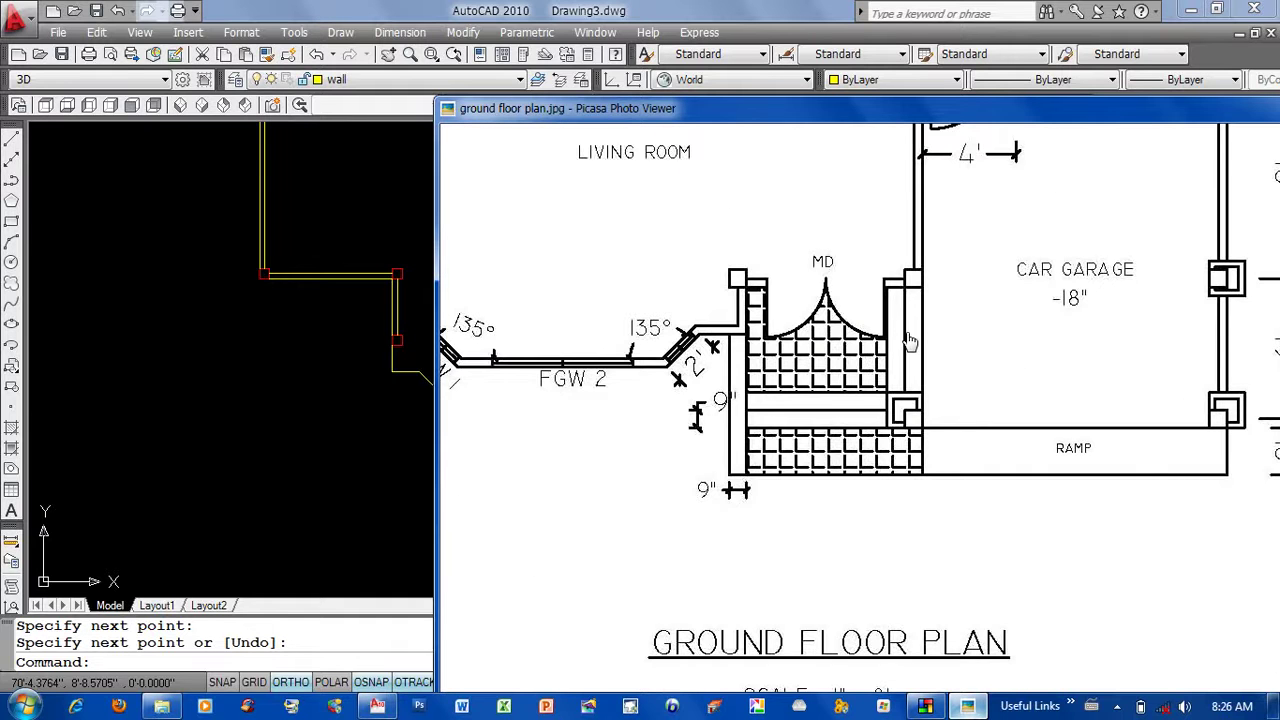
scroll(910, 342, "down", 3)
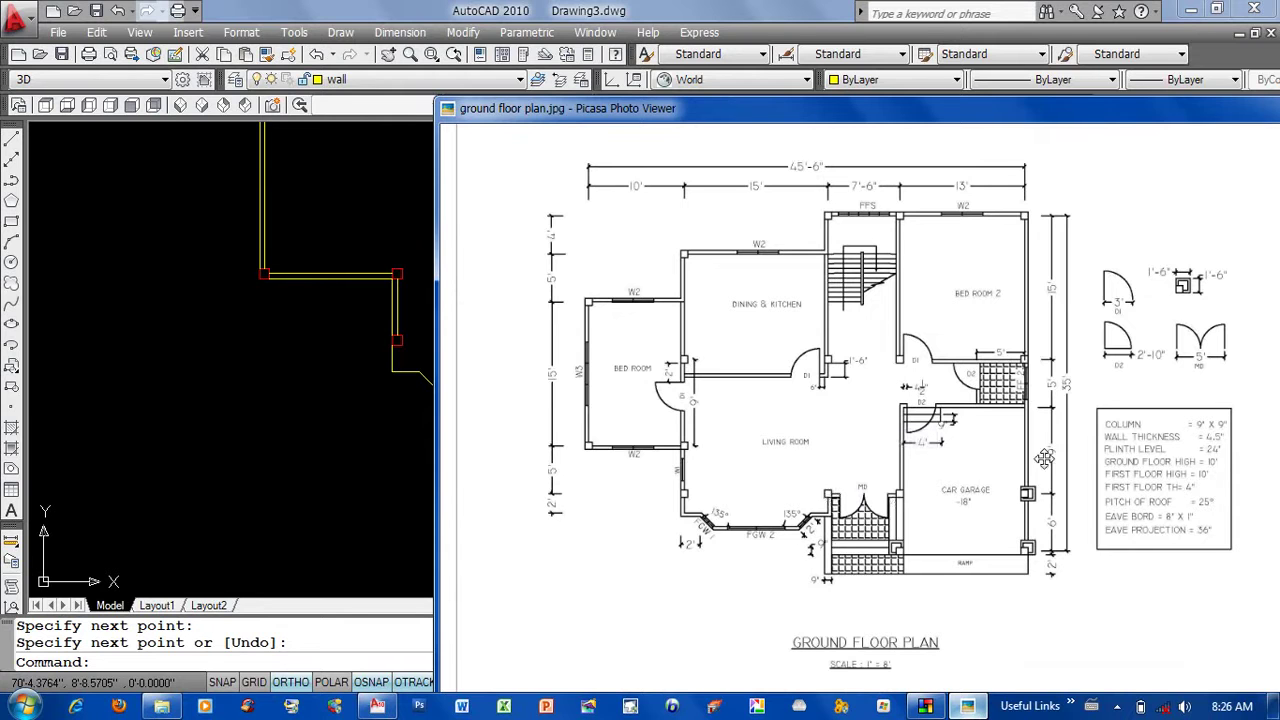
left_click(434, 400)
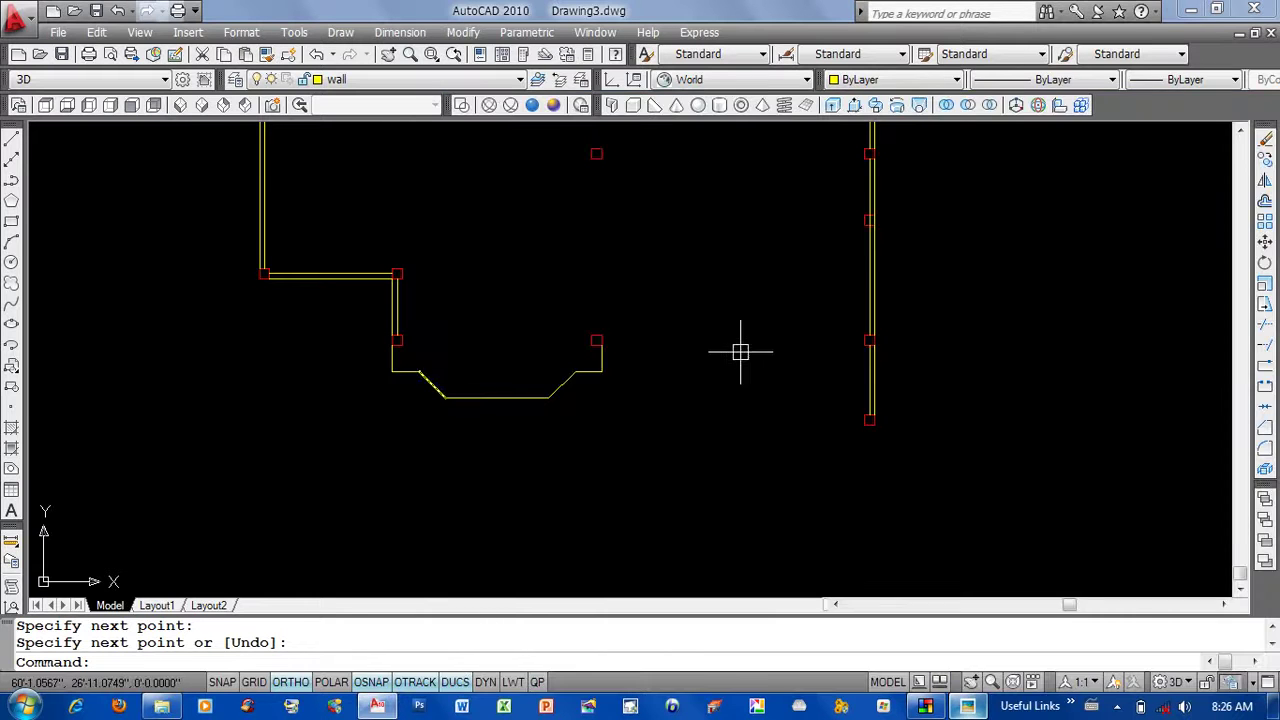
Copy the column at the angled front wall's end 7'6" to the right.
middle_click_drag(737, 349, 744, 400)
type("co")
key("Return")
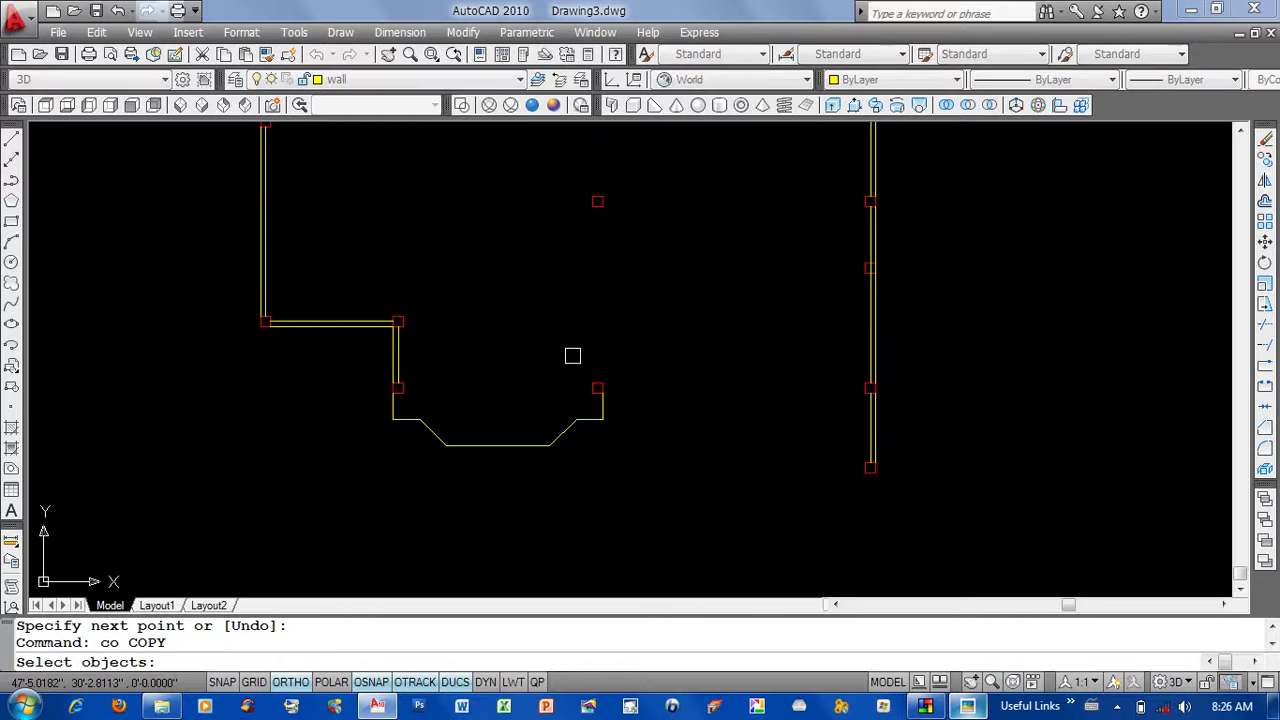
left_click(597, 384)
key("Return")
left_click(598, 317)
type("'6")
key("Return")
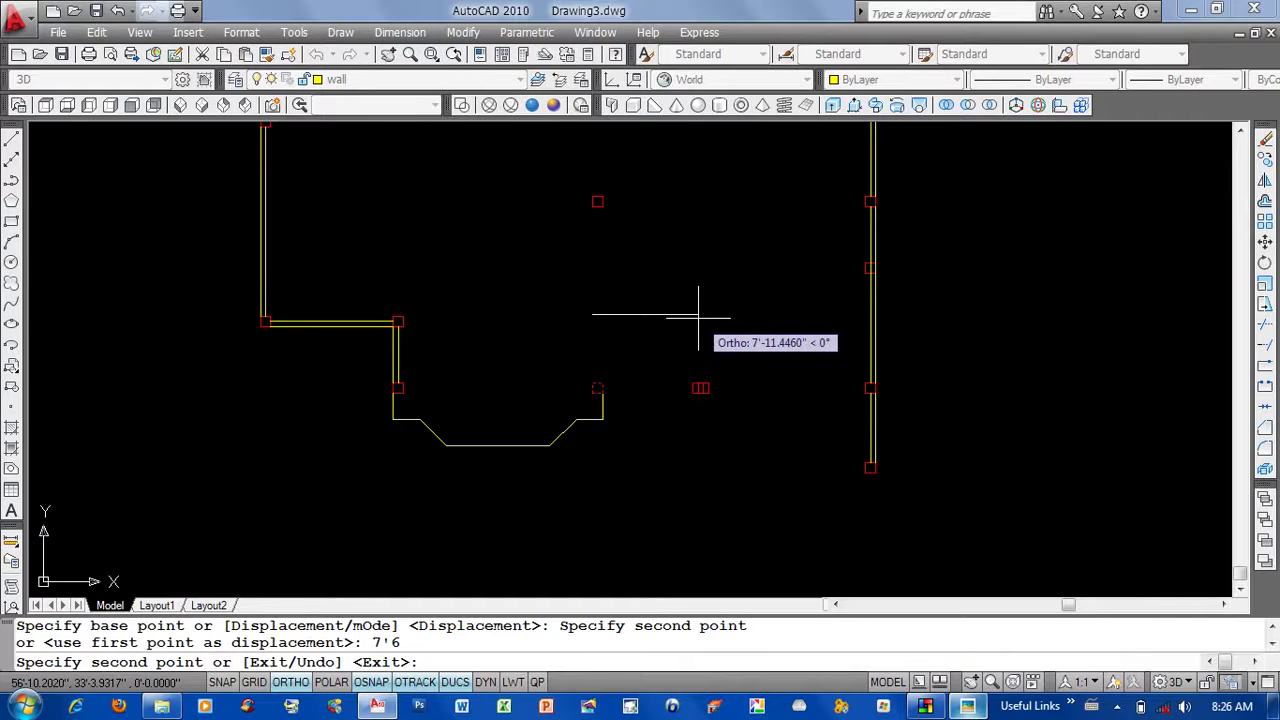
Copy the new column 9' upward.
key("Return")
key("Return")
left_click_drag(675, 365, 746, 449)
key("Return")
left_click(763, 431)
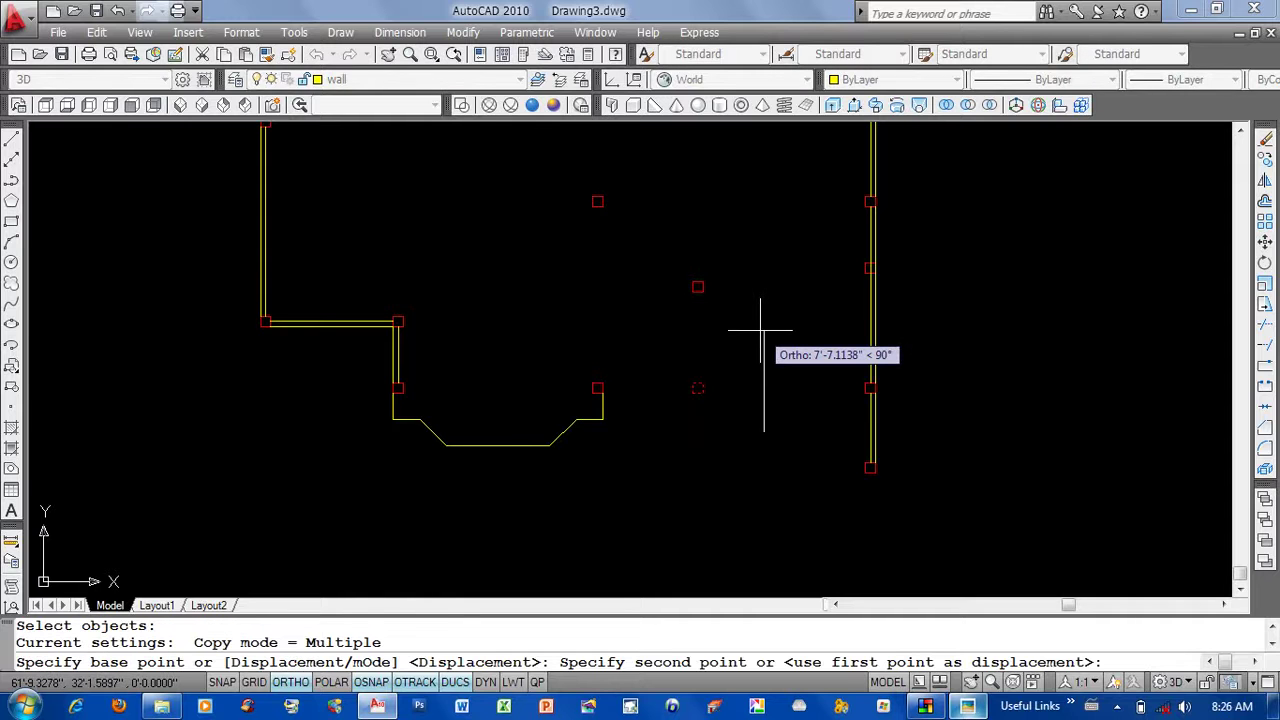
type("9")
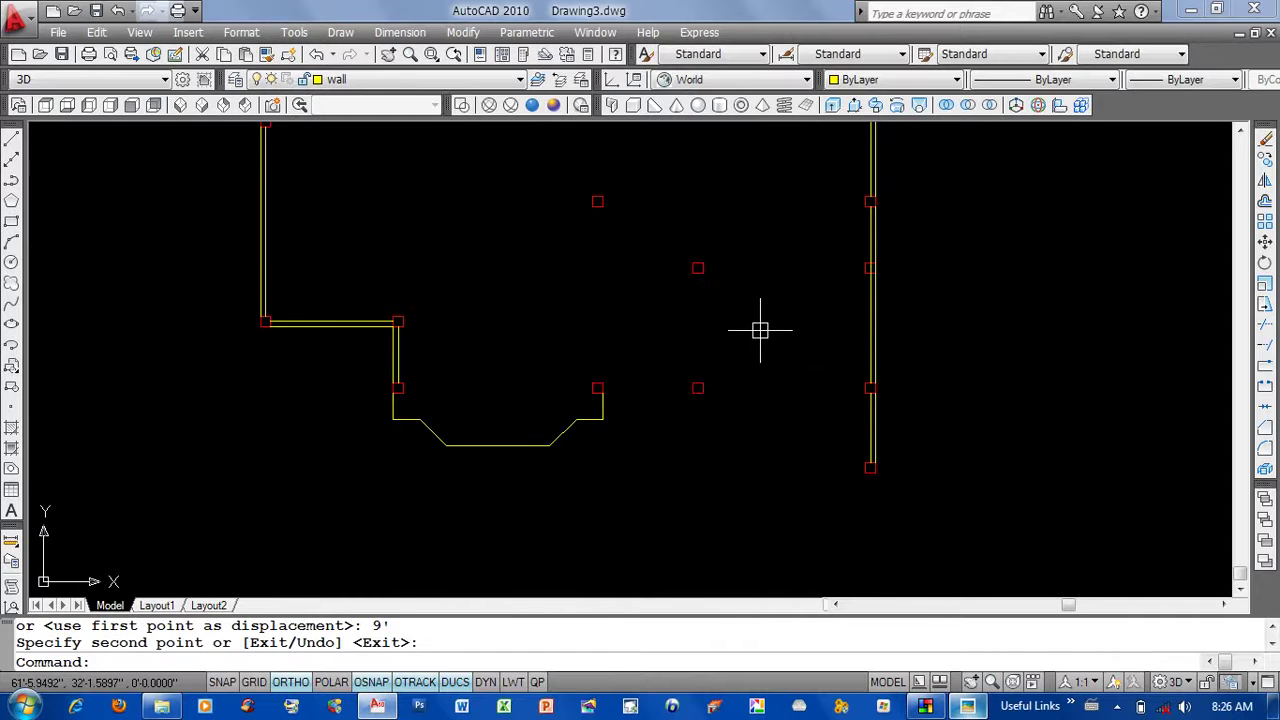
scroll(842, 320, "up", 3)
middle_click_drag(751, 351, 720, 286)
scroll(720, 286, "down", 2)
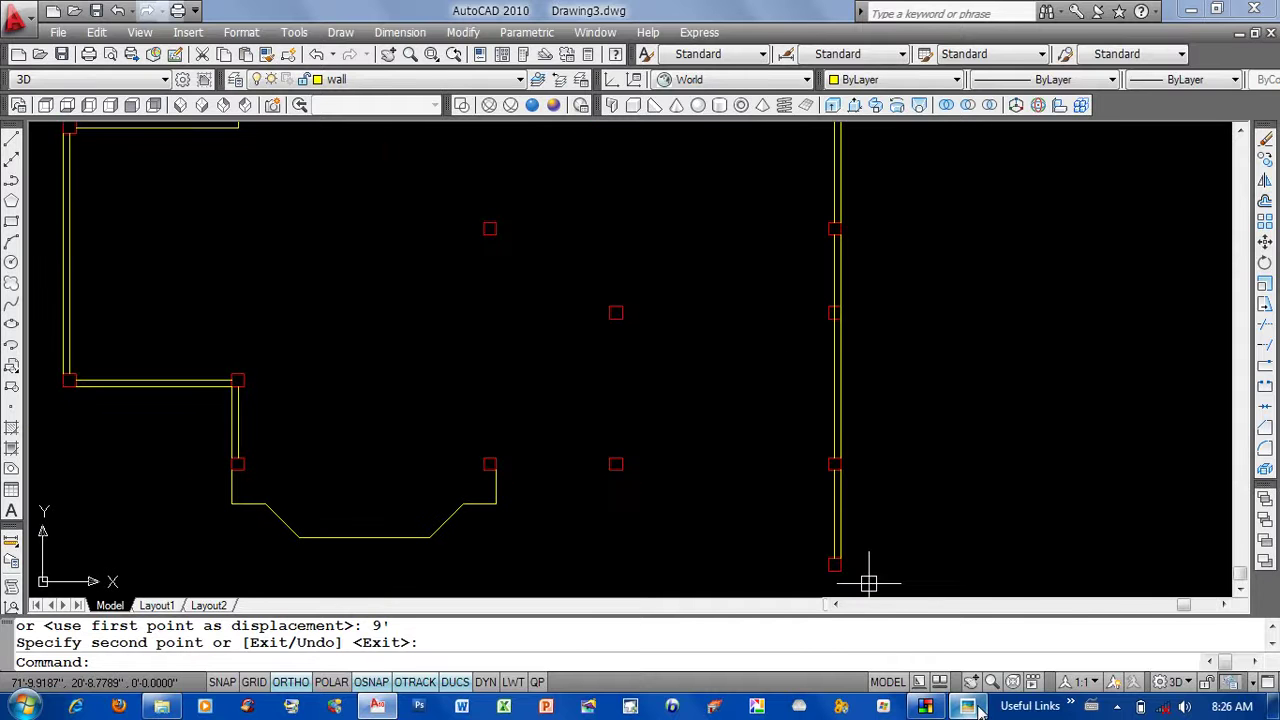
Zoom into the ground floor plan image for reference, then return to the drawing.
left_click(967, 706)
scroll(916, 432, "up", 1)
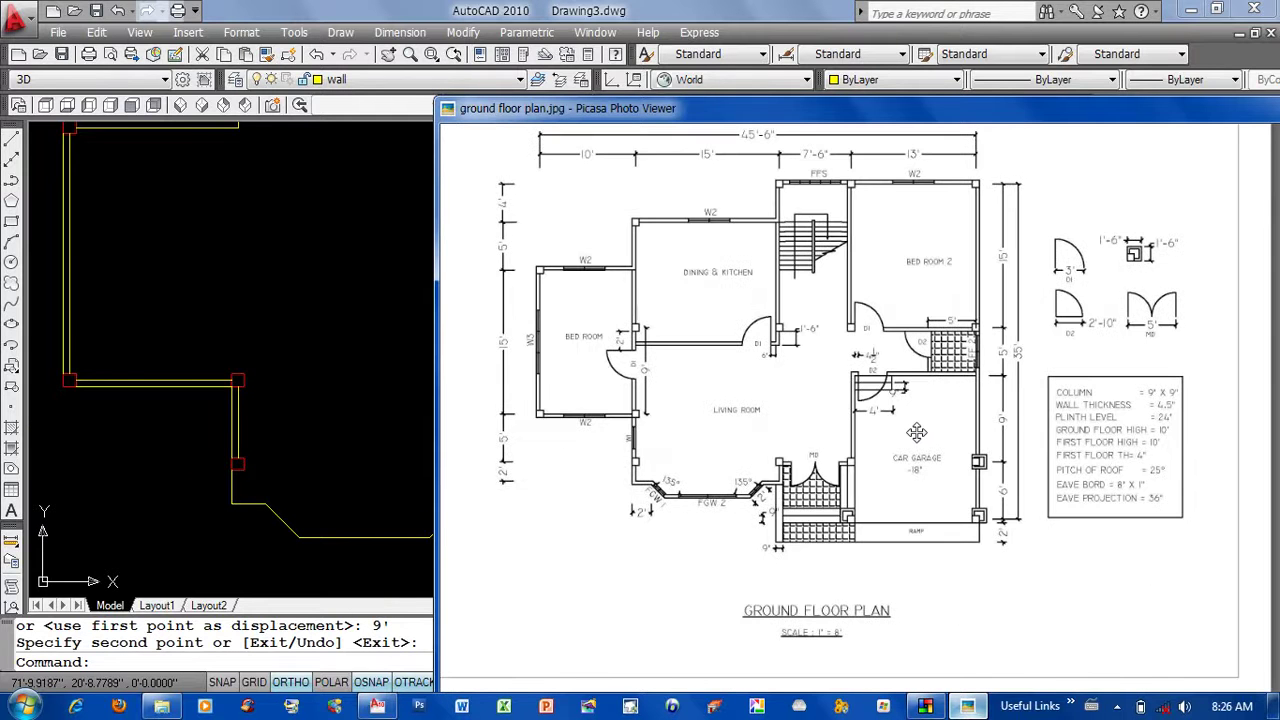
scroll(916, 432, "up", 1)
scroll(930, 395, "up", 1)
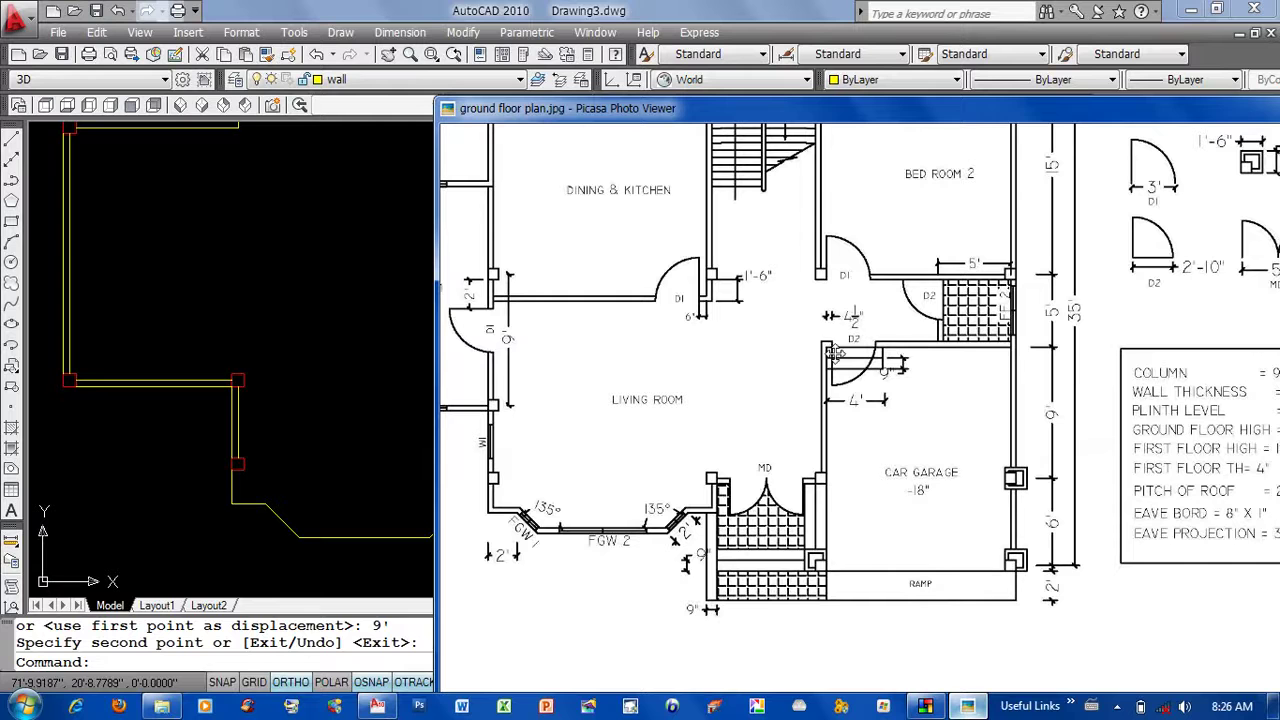
left_click_drag(818, 497, 410, 373)
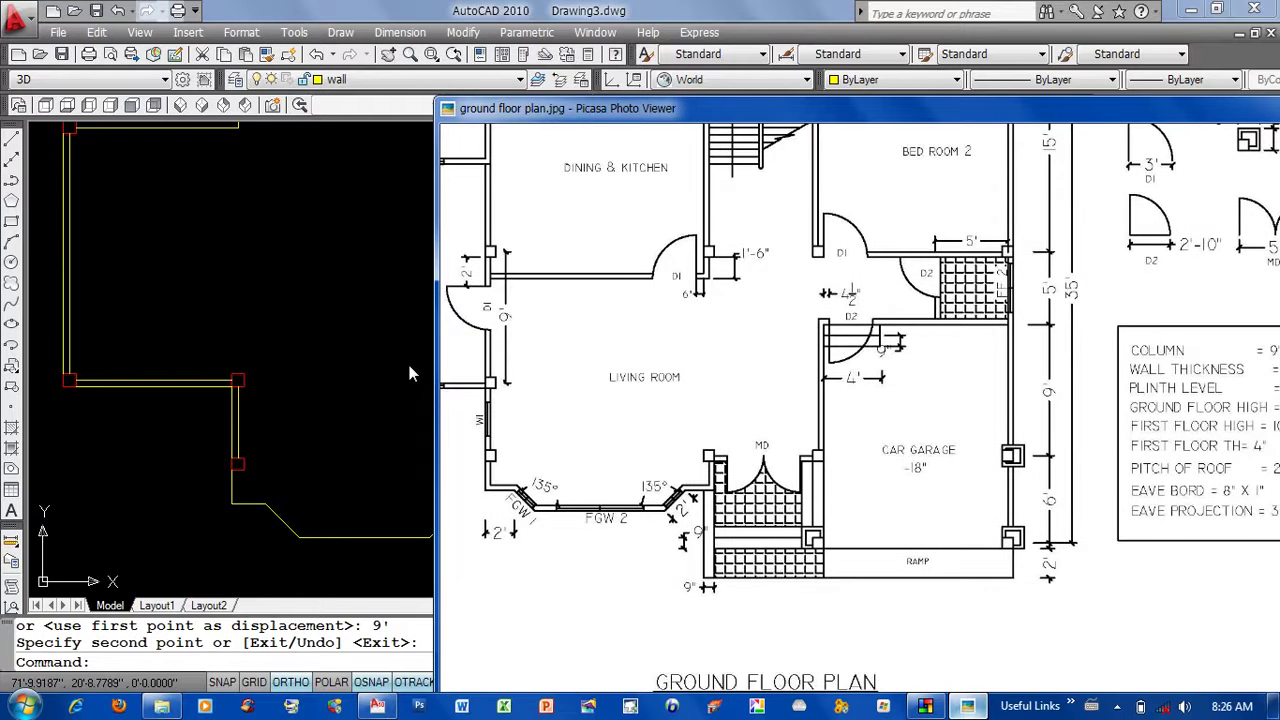
left_click(343, 348)
scroll(786, 388, "up", 2)
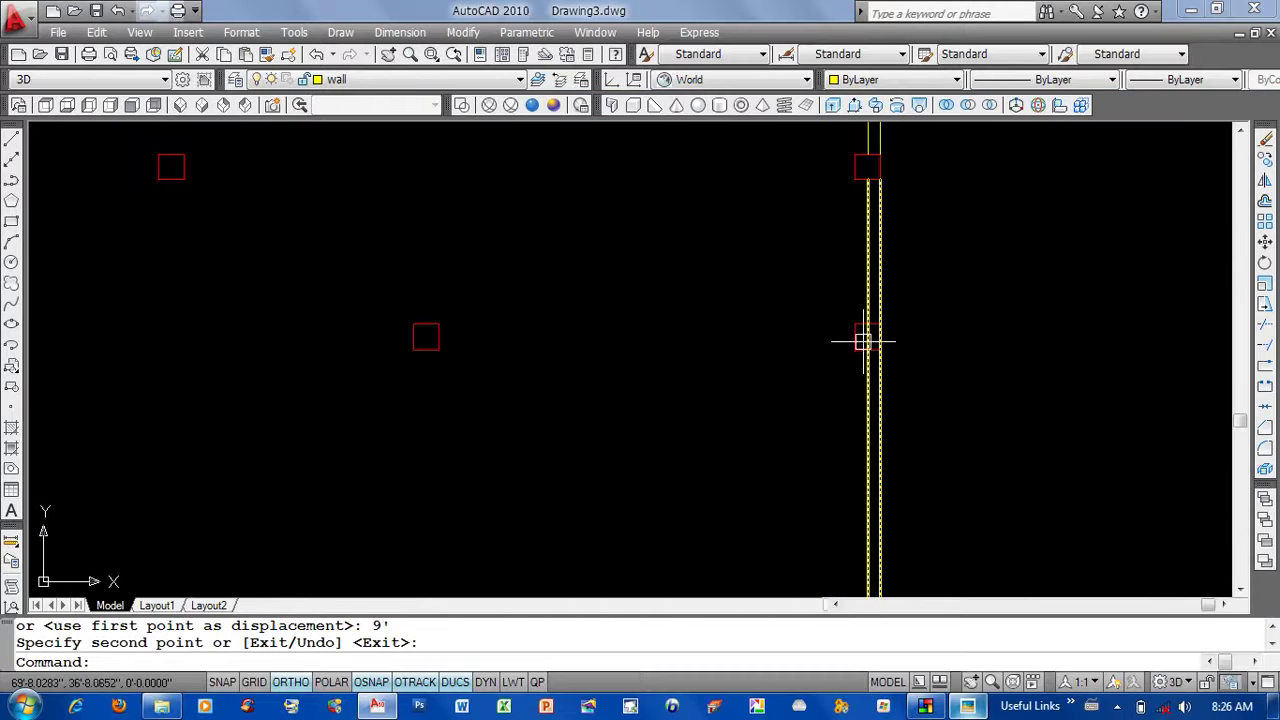
Delete the extra column on the right-hand wall.
left_click(849, 340)
middle_click_drag(851, 337, 837, 357)
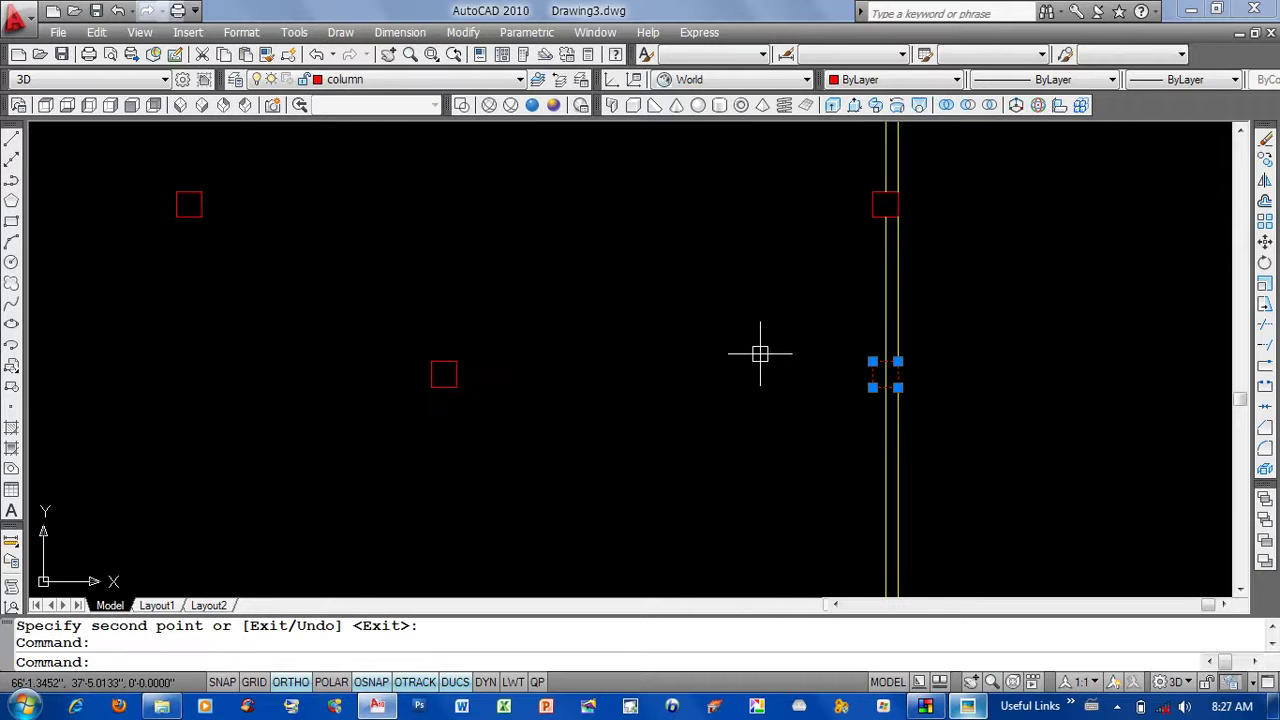
type("e")
key("Return")
middle_click_drag(660, 398, 683, 402)
type("c")
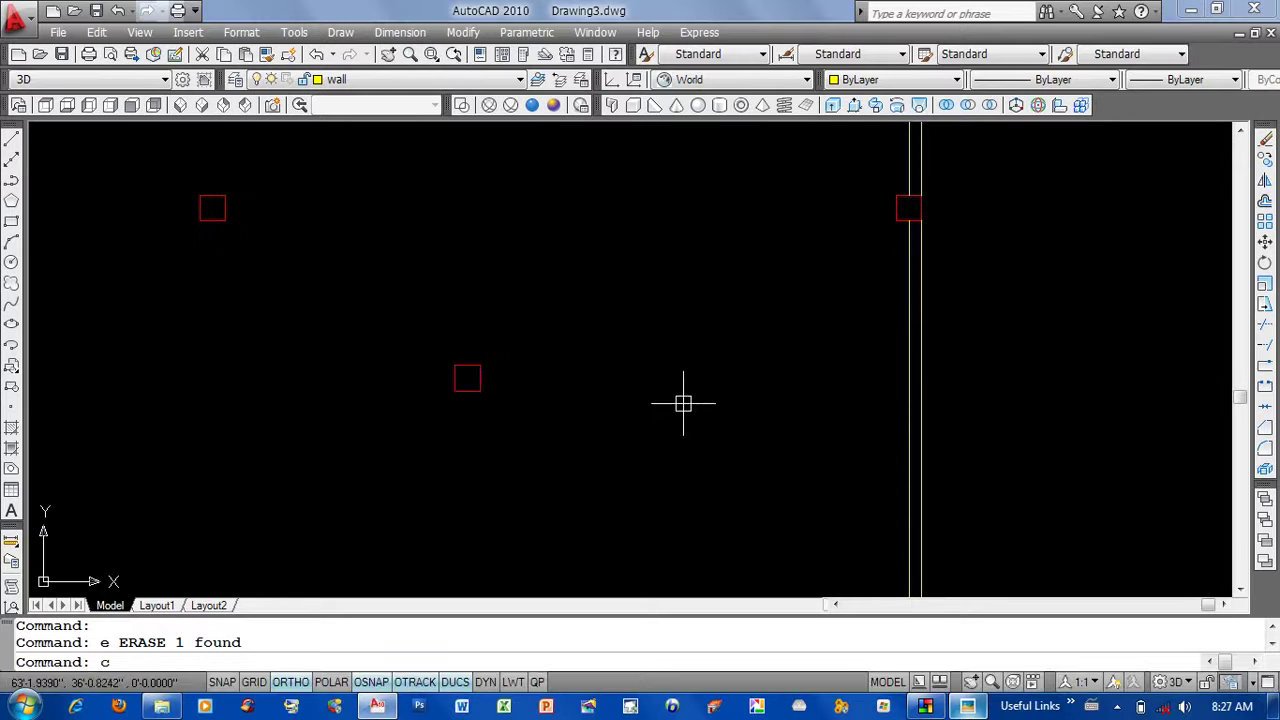
key("Escape")
key("Escape")
Draw a trial multiline wall between the midpoints of the two columns above the bay notch.
scroll(744, 352, "down", 2)
middle_click_drag(744, 352, 744, 217)
scroll(571, 417, "up", 2)
type("ml")
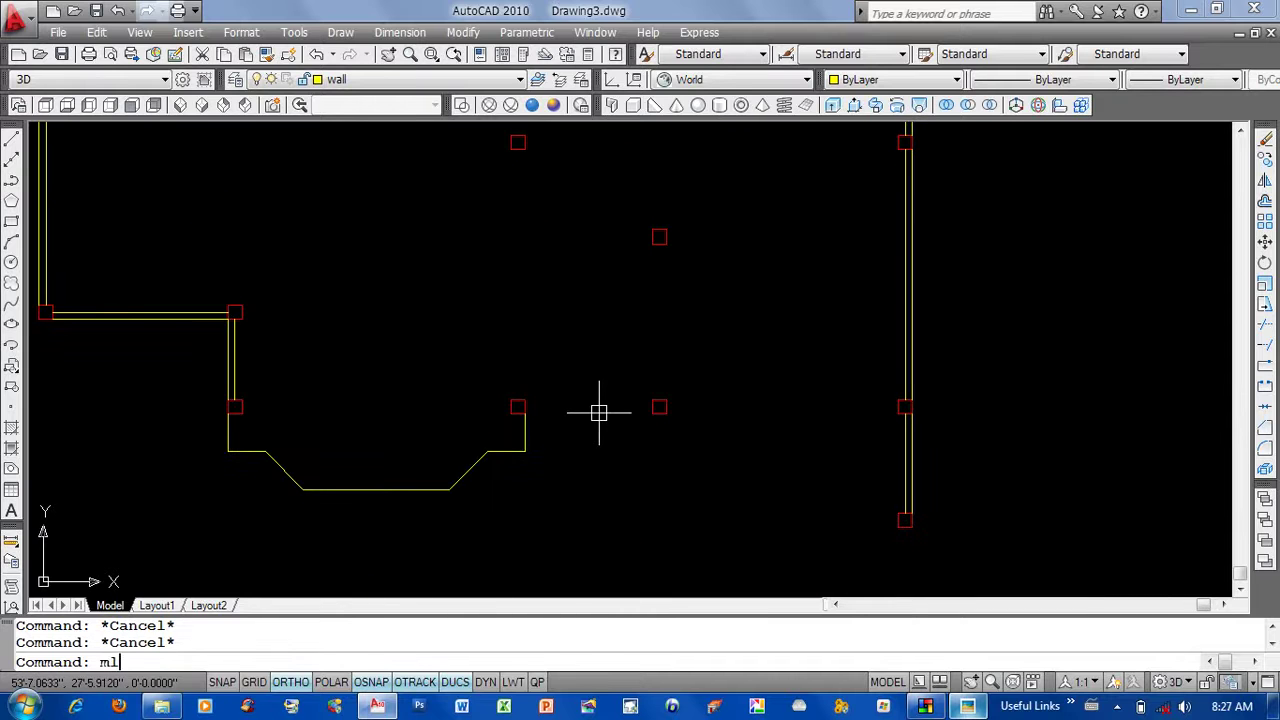
key("Return")
scroll(594, 414, "up", 4)
key("alt+Tab")
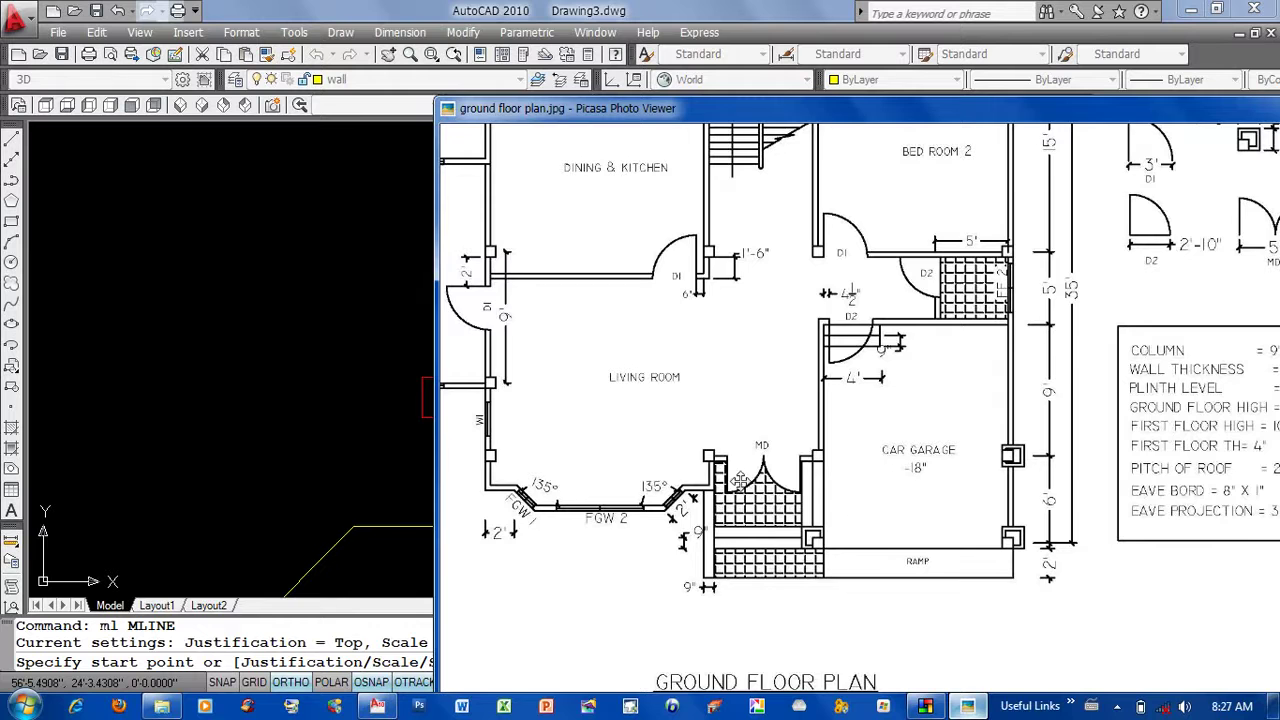
key("alt+Tab")
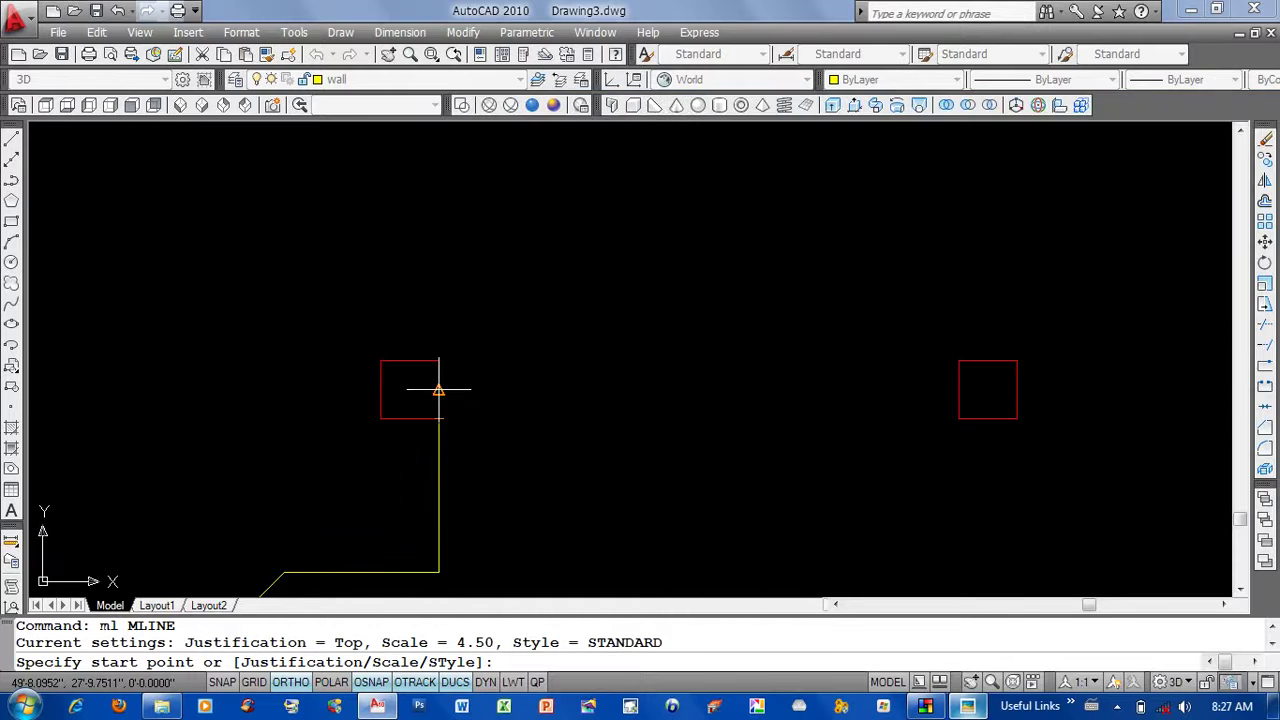
left_click(438, 389)
scroll(480, 405, "down", 2)
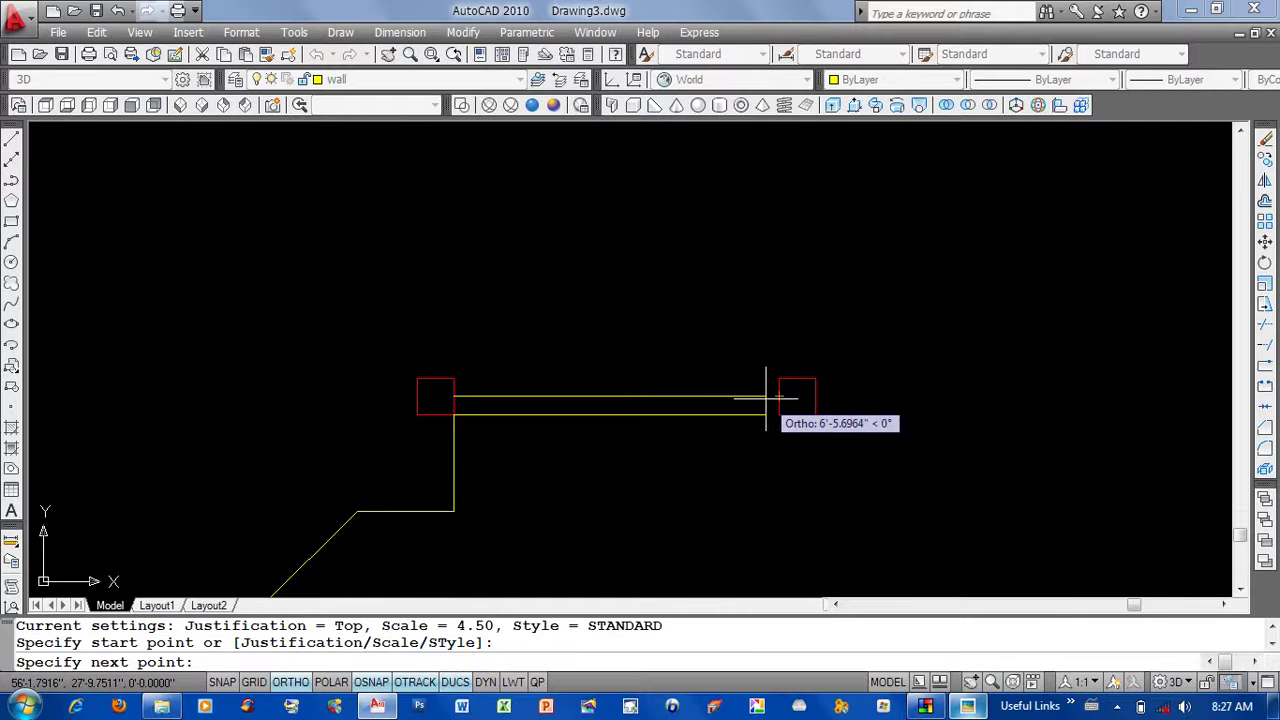
scroll(766, 398, "up", 2)
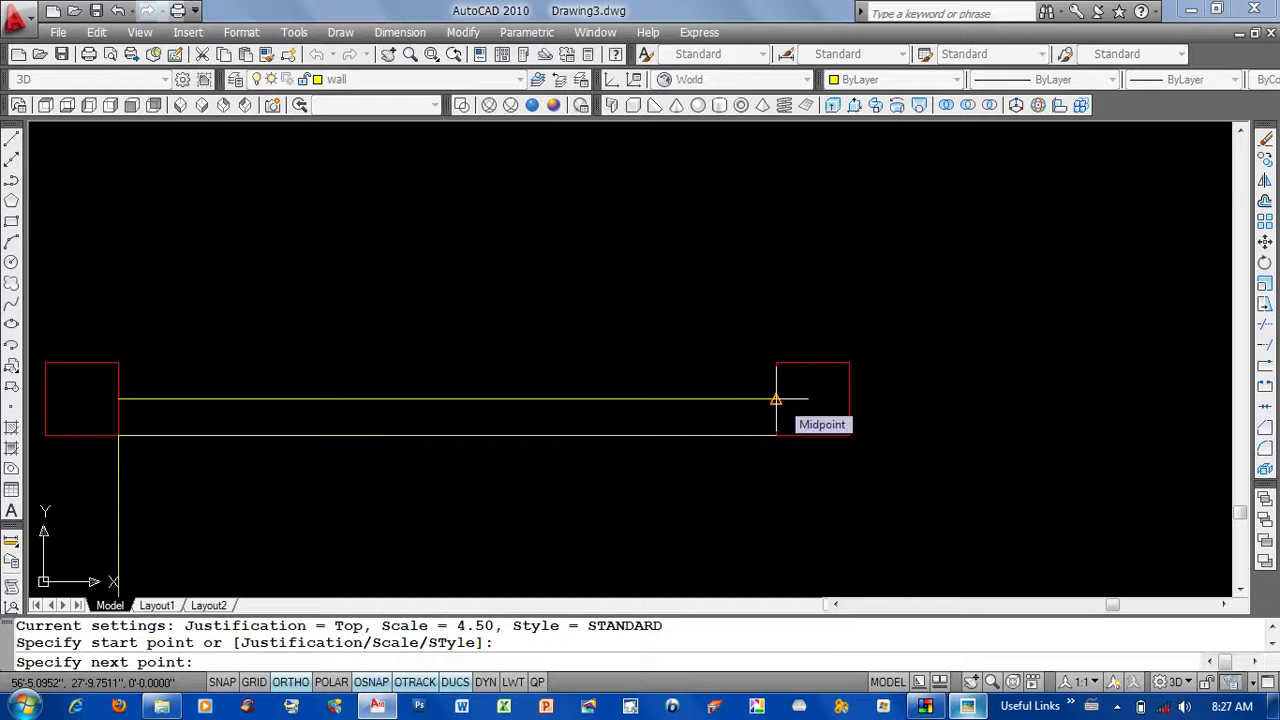
left_click(775, 399)
key("Return")
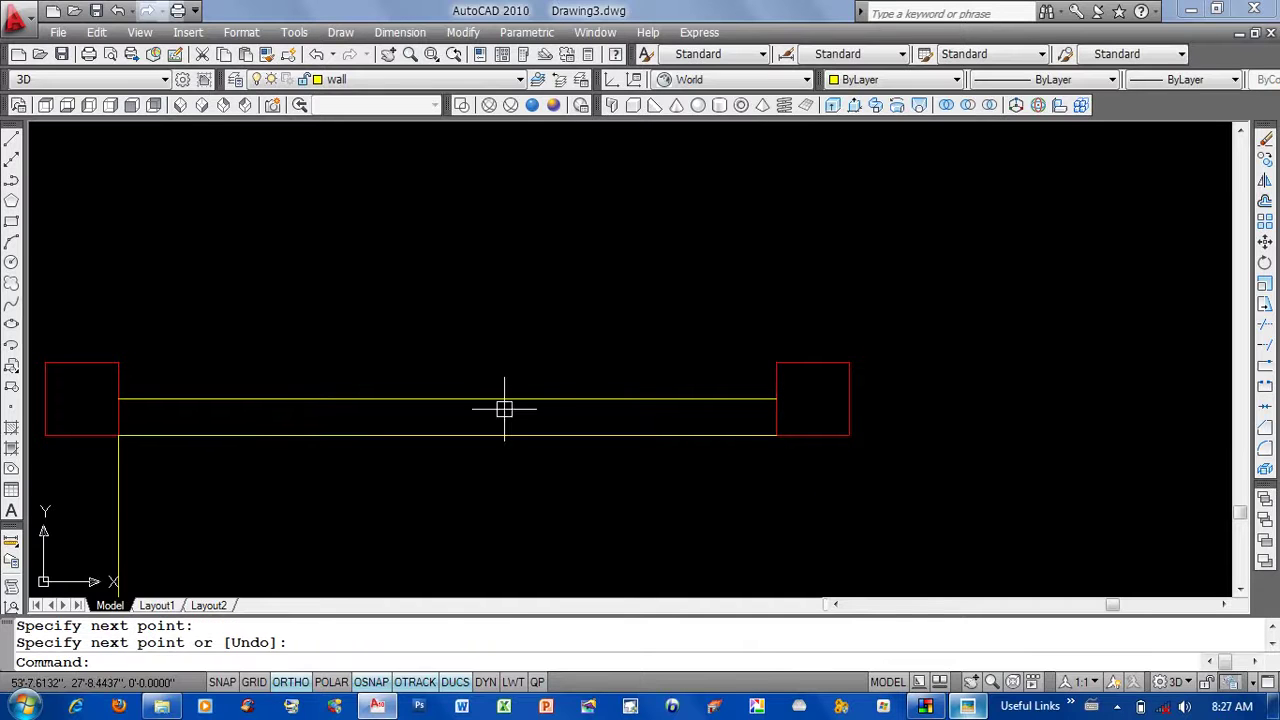
Window-select the trial wall and erase it.
left_click(121, 400)
left_click(660, 500)
type("e")
key("Return")
Draw a horizontal multiline wall from the right column across to the left column.
type("m")
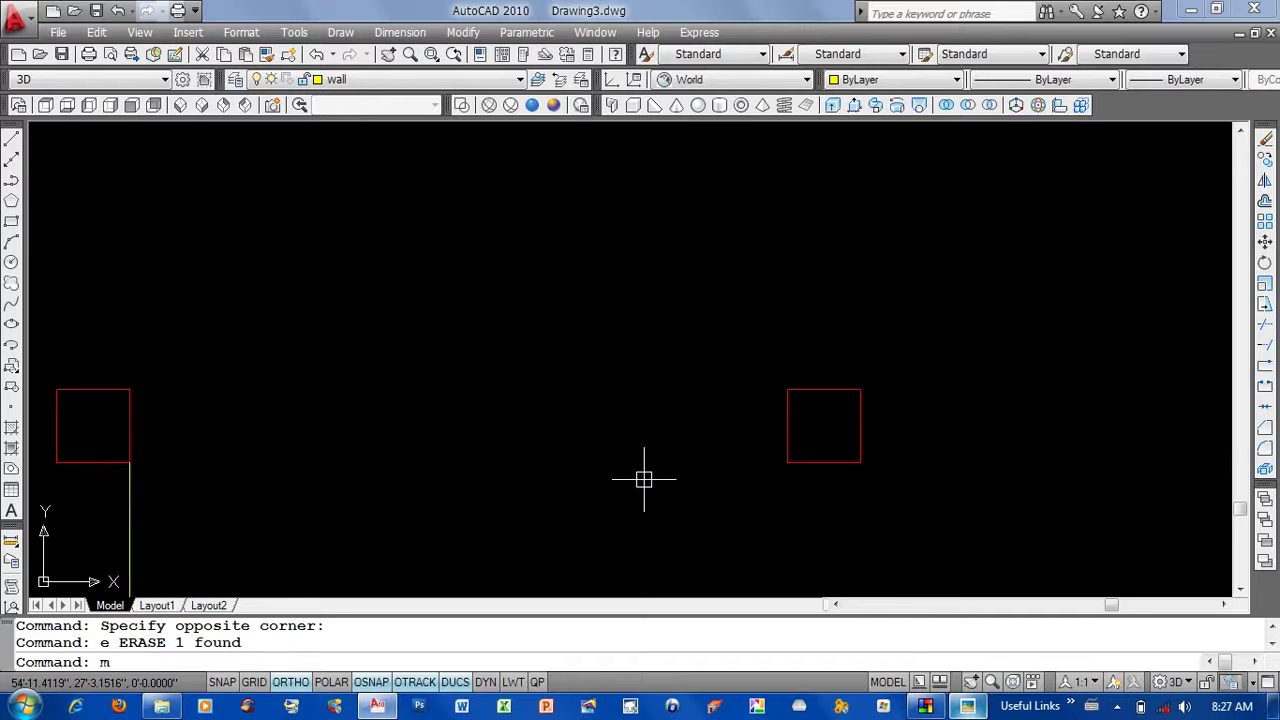
type("l")
key("Return")
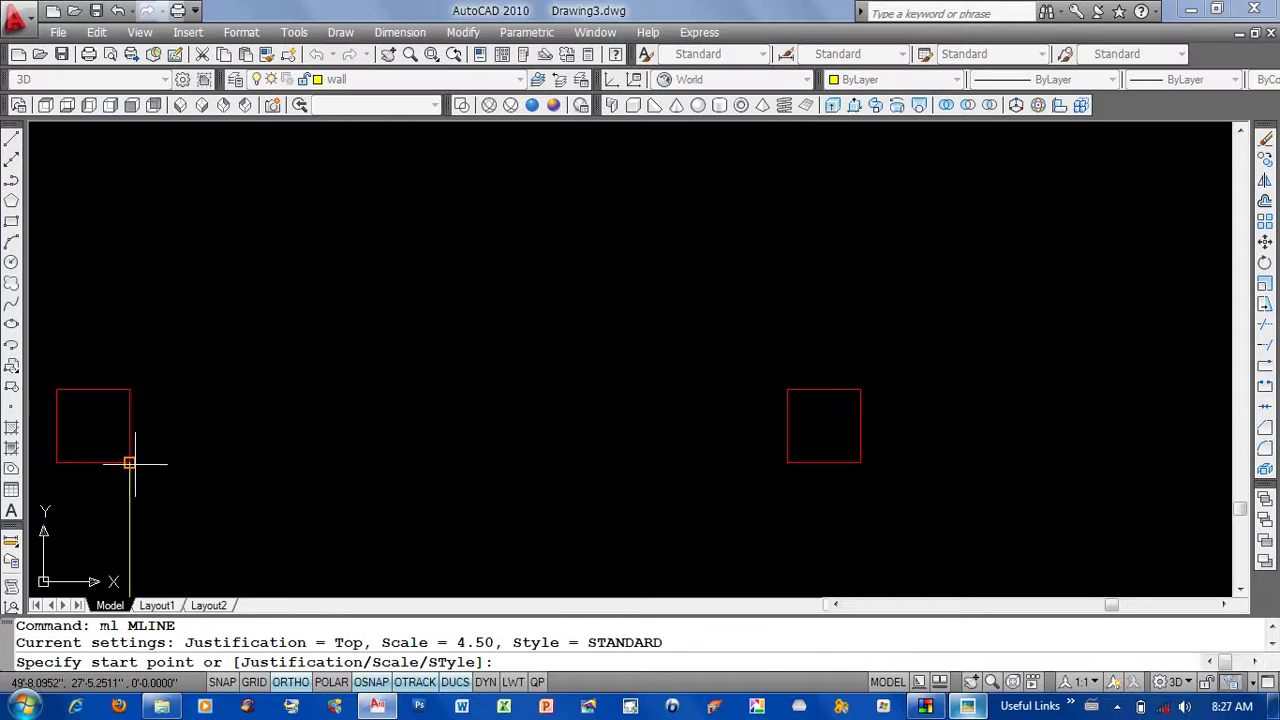
left_click(129, 462)
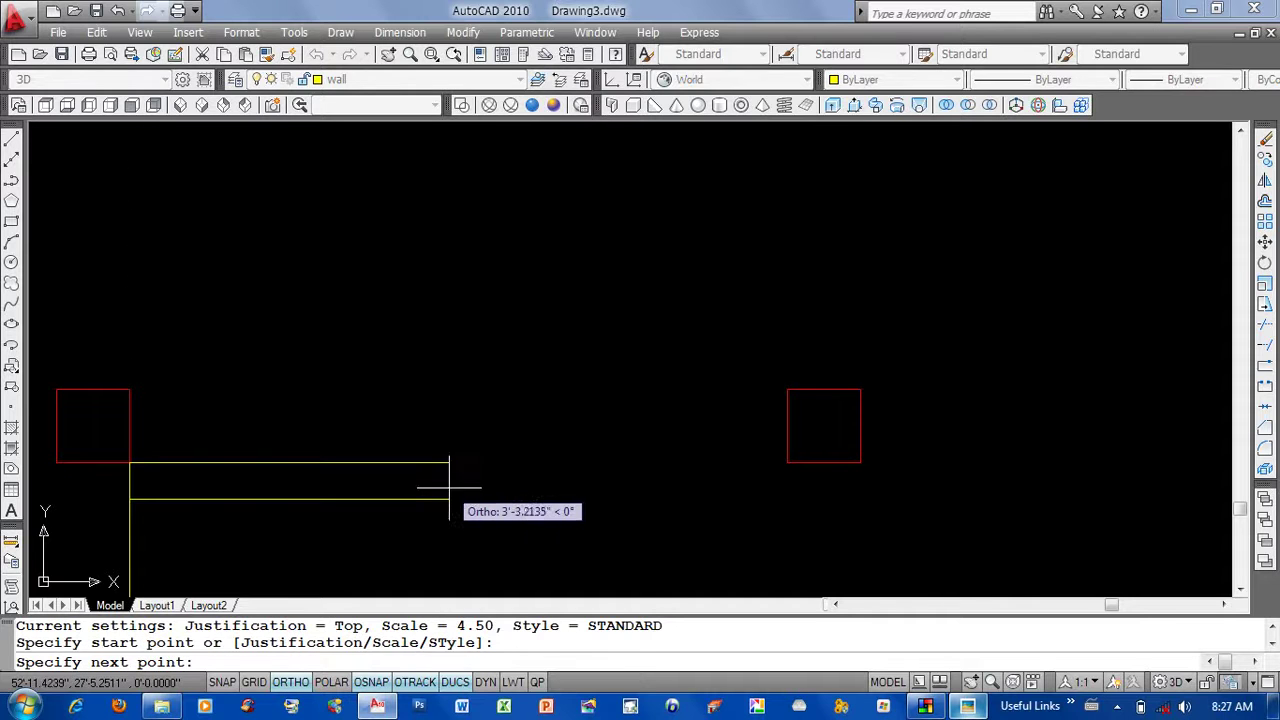
key("Escape")
key("Escape")
key("Return")
left_click(787, 462)
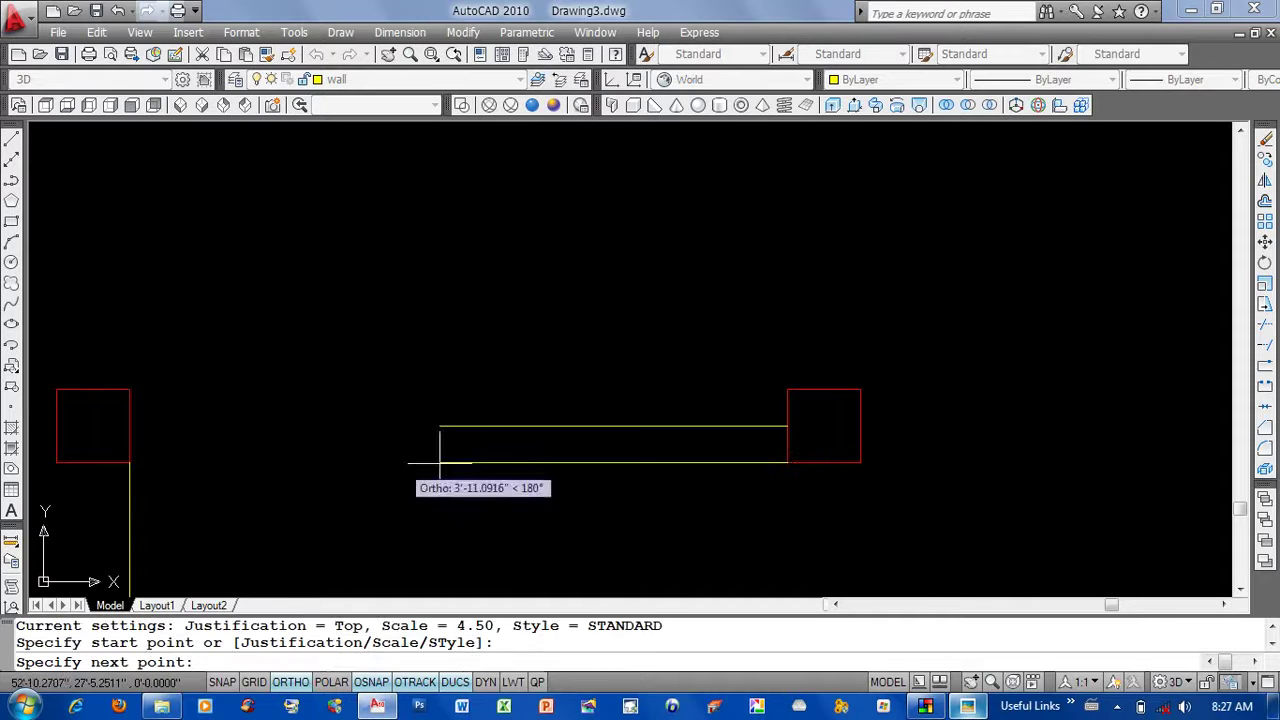
left_click(129, 460)
key("Return")
scroll(129, 460, "down", 3)
middle_click_drag(317, 459, 597, 449)
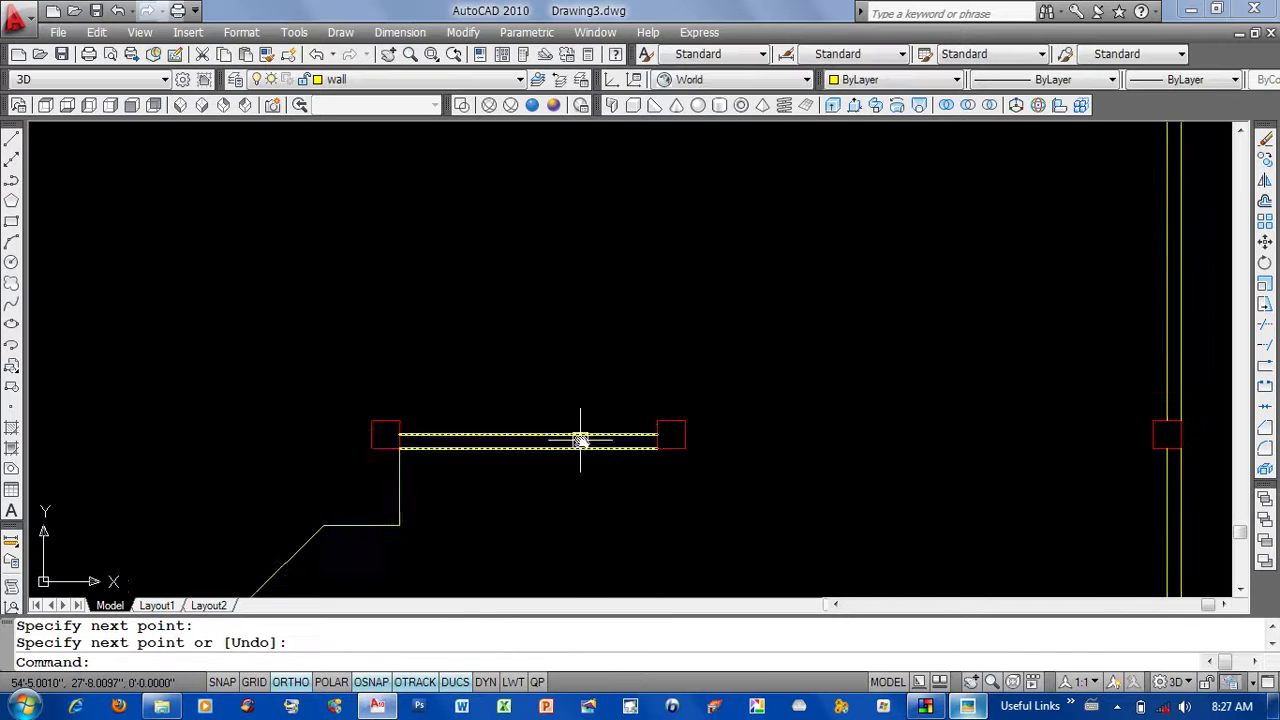
scroll(700, 440, "down", 3)
scroll(726, 429, "down", 2)
scroll(651, 437, "up", 4)
Draw a vertical wall from the column's midpoint up the bay notch to the upper column.
key("Return")
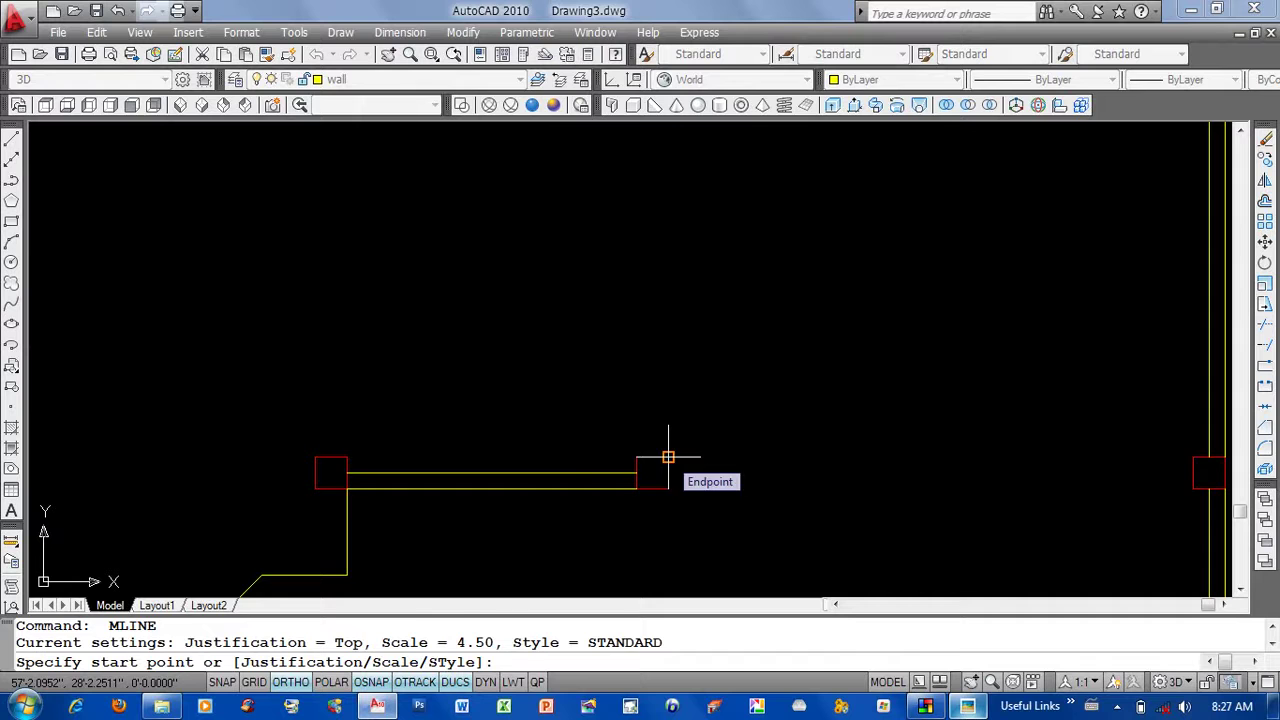
left_click(652, 458)
middle_click_drag(650, 460, 643, 543)
left_click(663, 288)
key("Return")
key("Return")
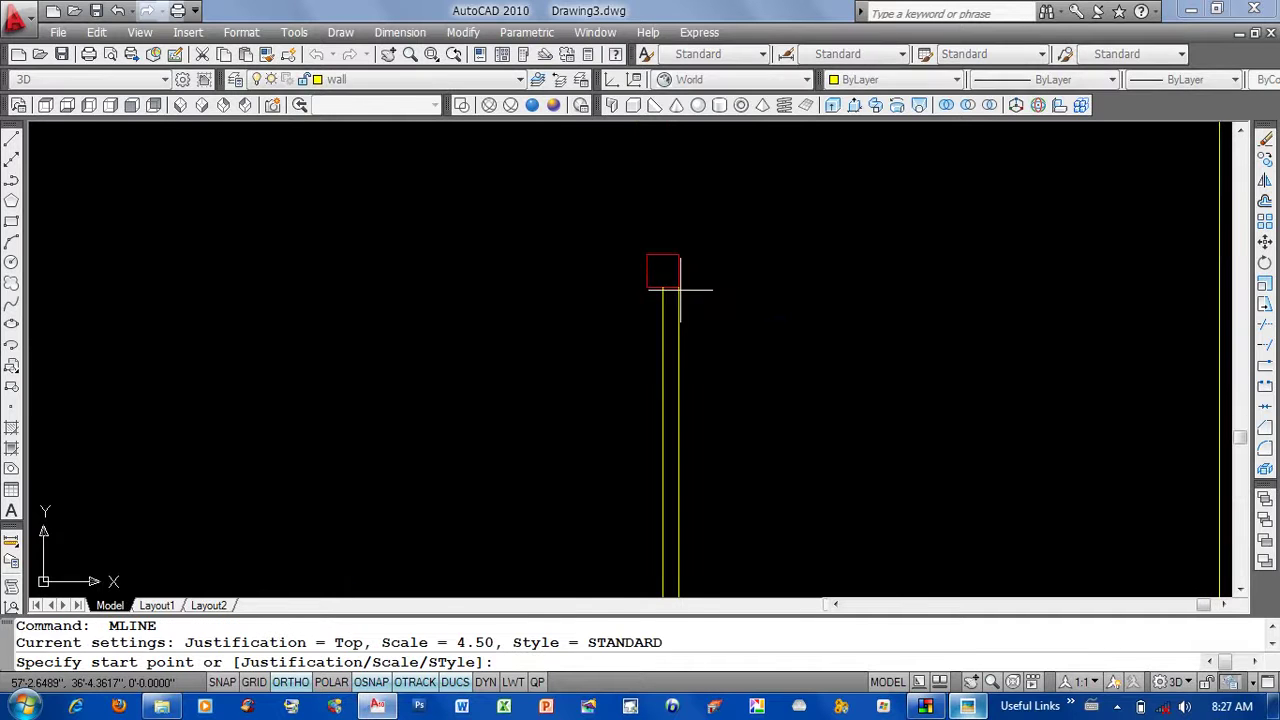
Run a horizontal wall from the upper column to the right-hand wall, then bring up the floor plan image.
left_click(678, 271)
middle_click_drag(871, 277, 496, 317)
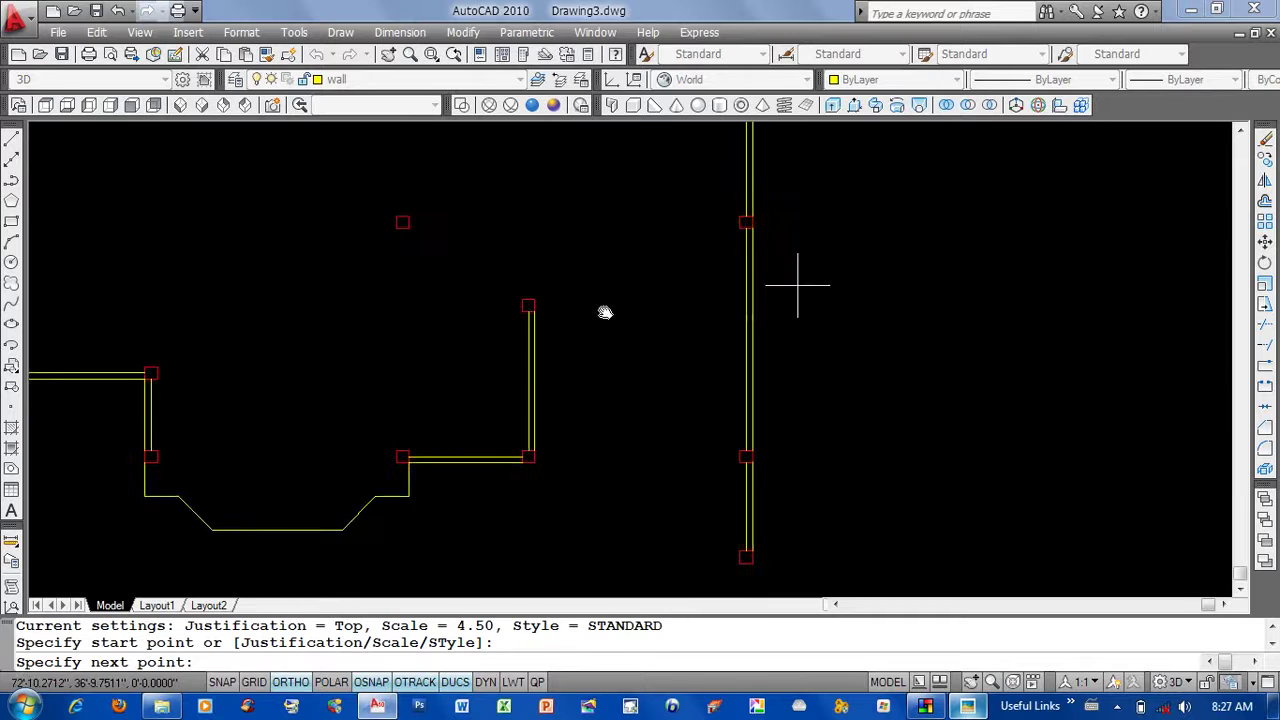
left_click(741, 317)
key("Return")
scroll(857, 357, "down", 5)
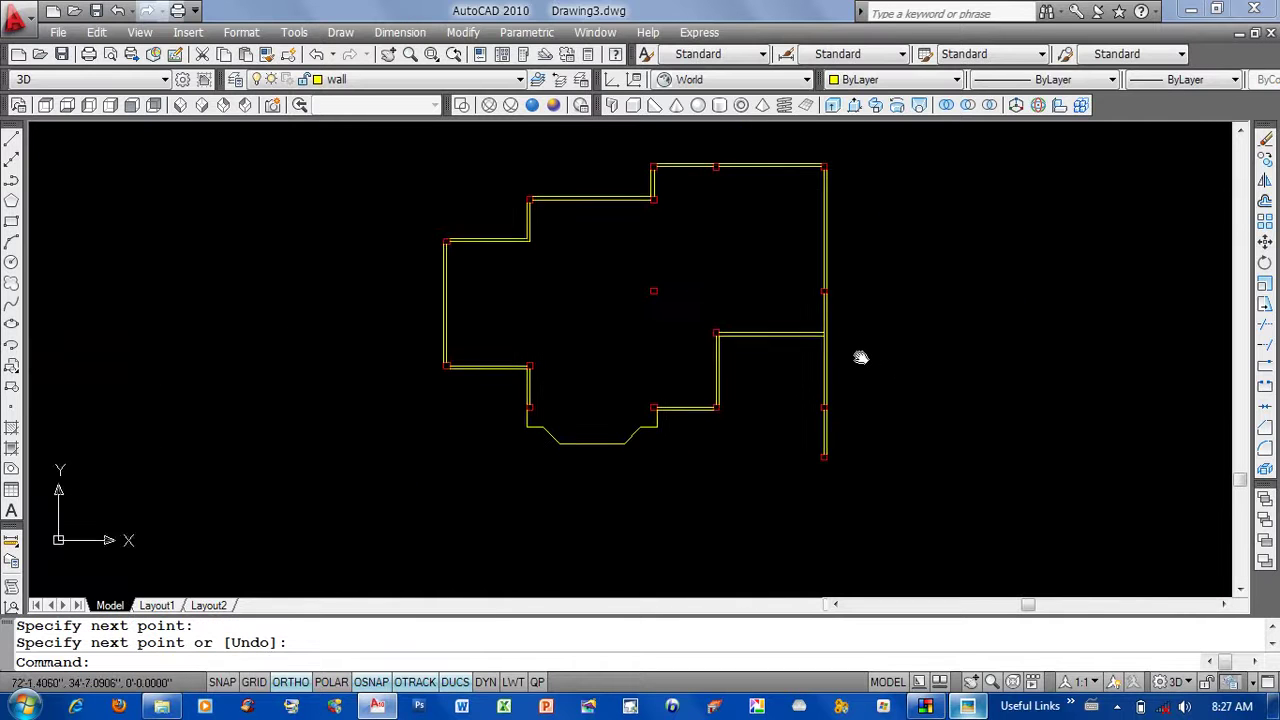
middle_click_drag(786, 386, 729, 471)
scroll(729, 471, "down", 1)
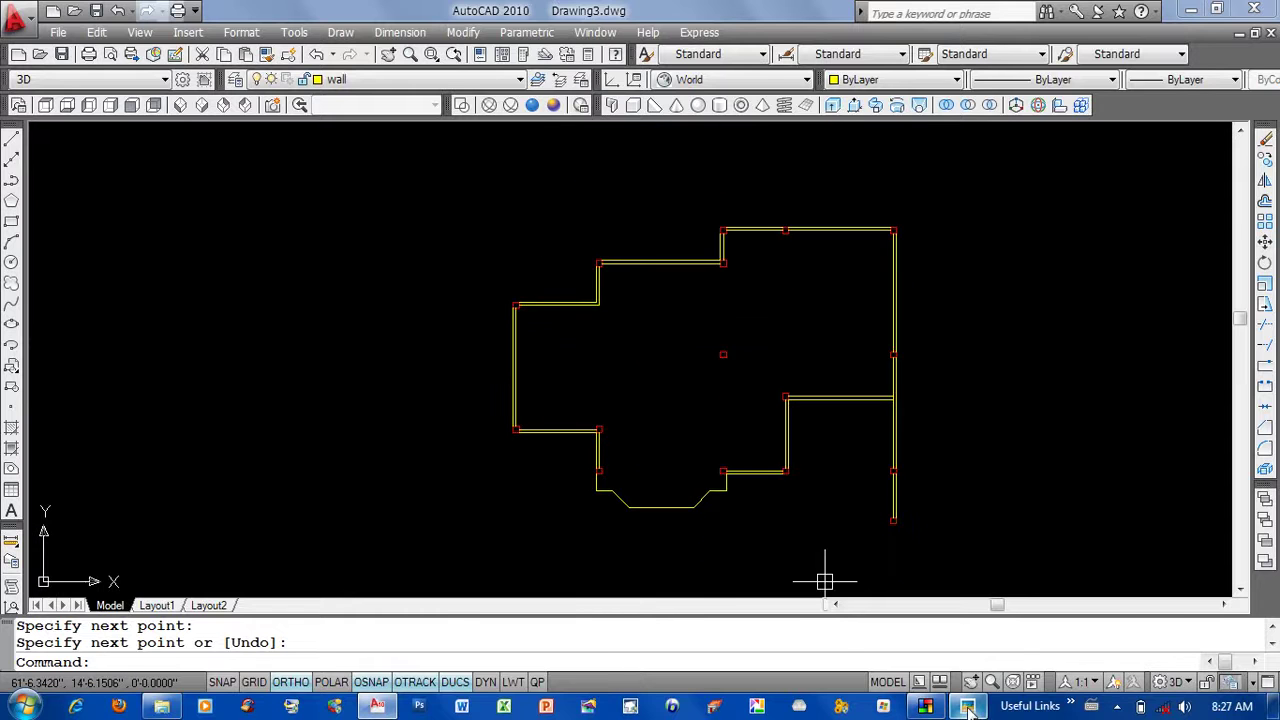
key("alt+Tab")
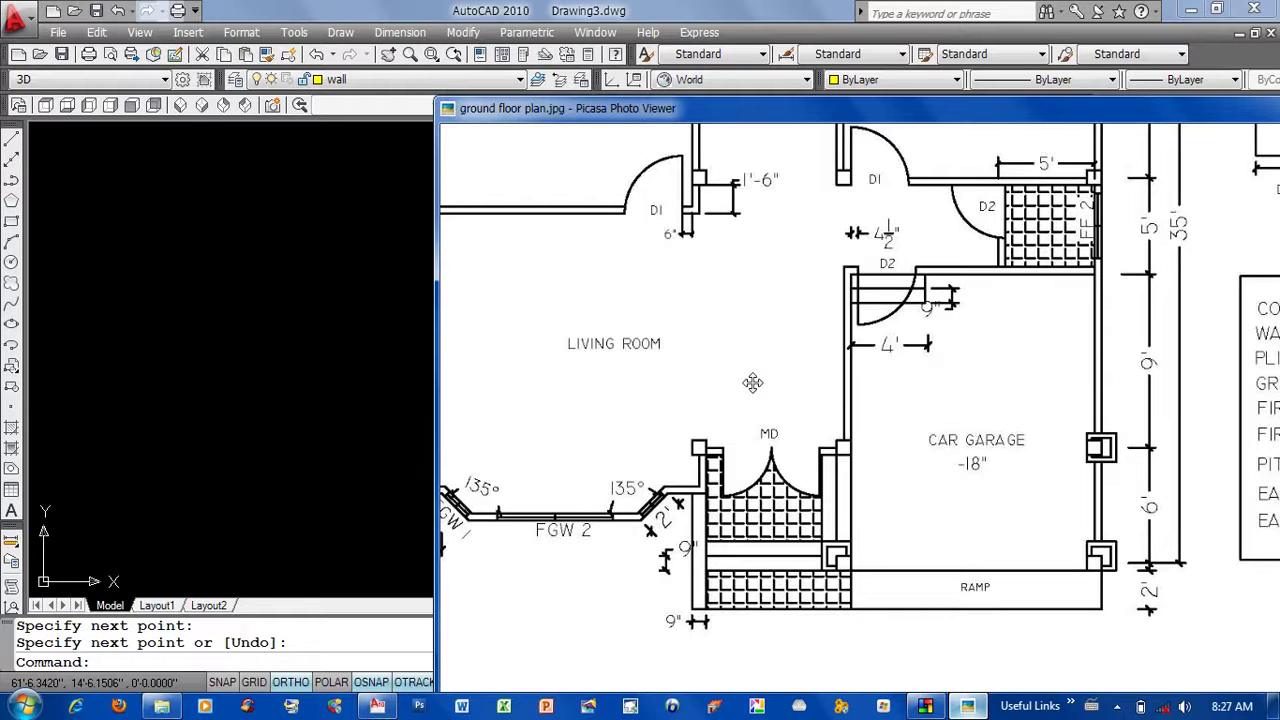
Frame the plan on the bed room, dining & kitchen and the 45'-6" overall width, glancing back at AutoCAD.
left_click_drag(753, 382, 805, 494)
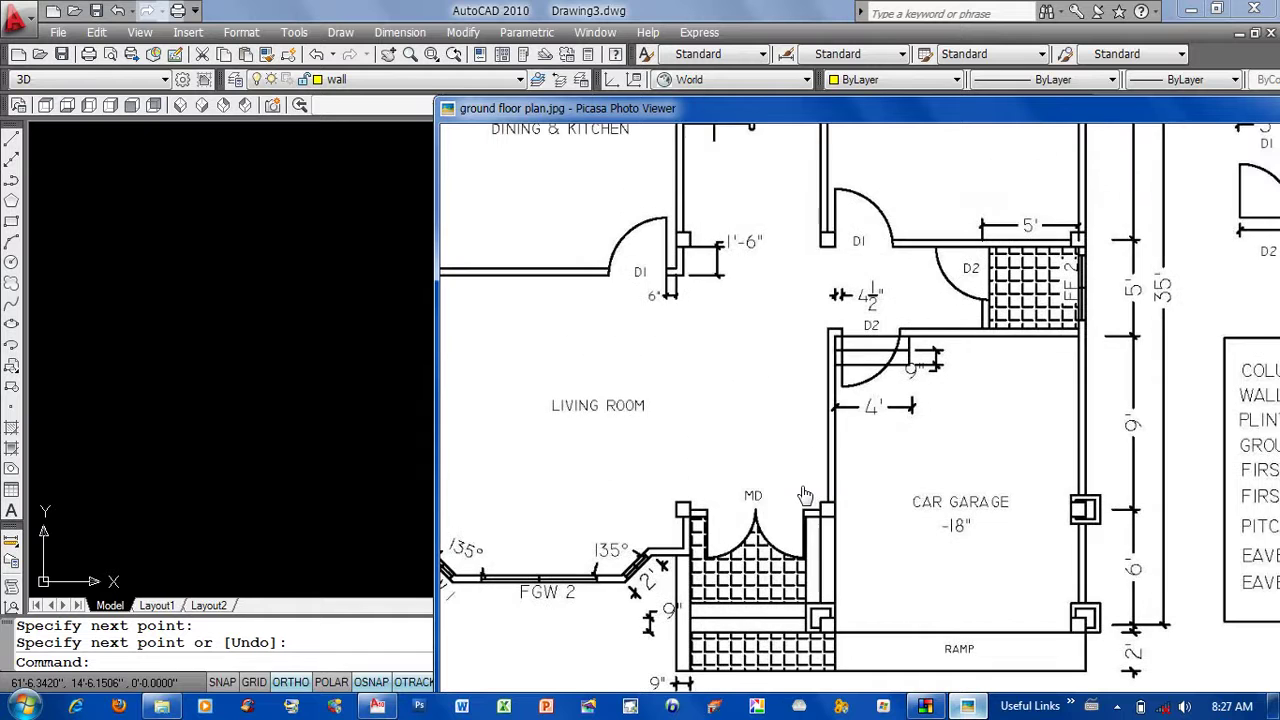
scroll(807, 377, "down", 2)
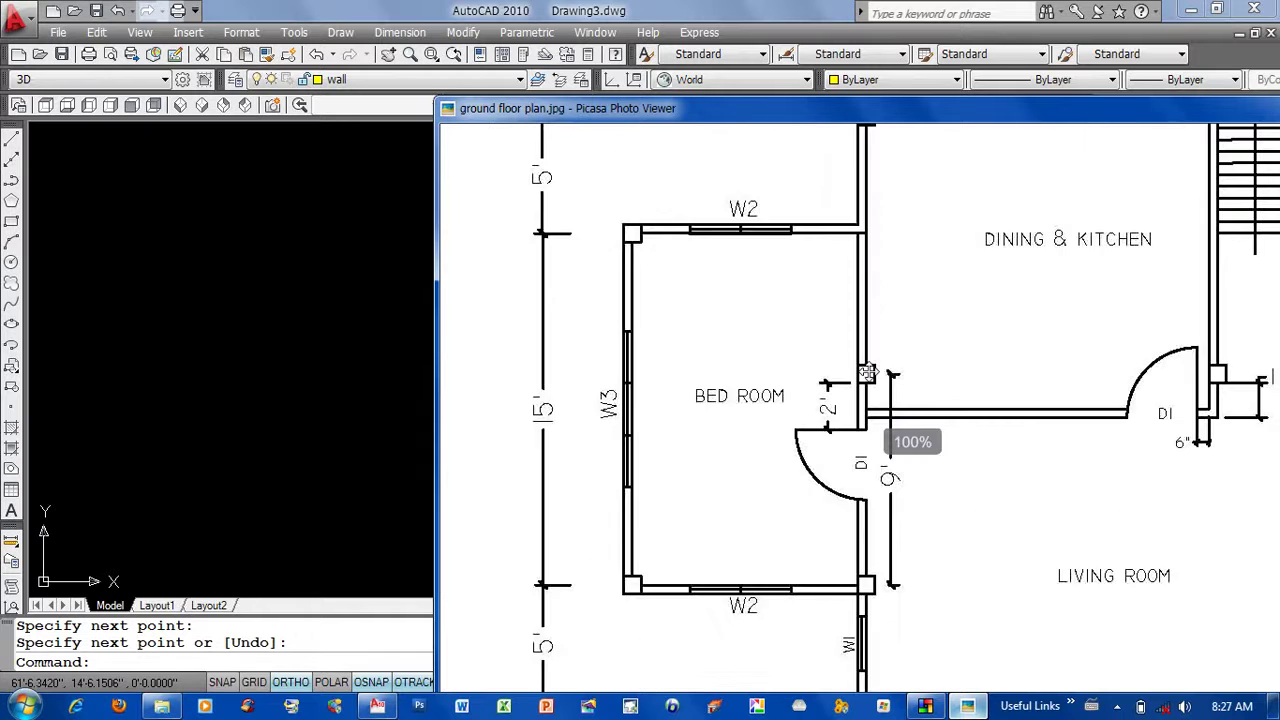
scroll(807, 377, "down", 2)
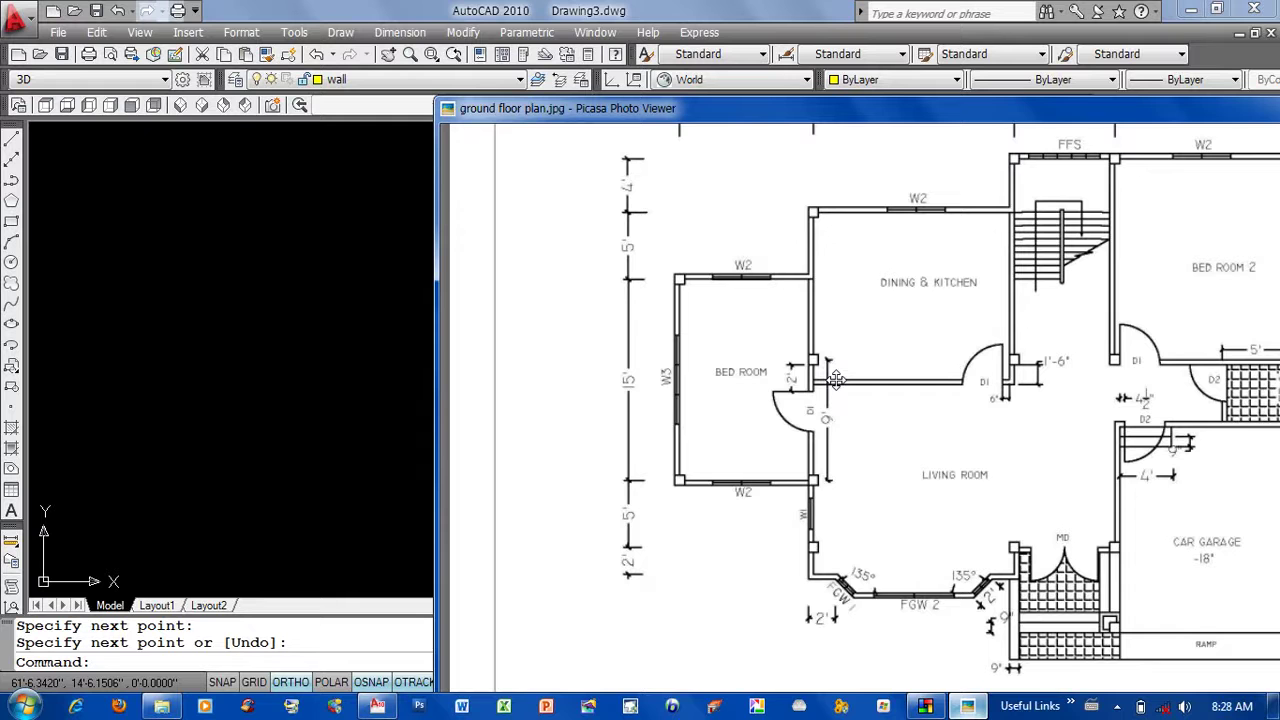
scroll(815, 418, "up", 1)
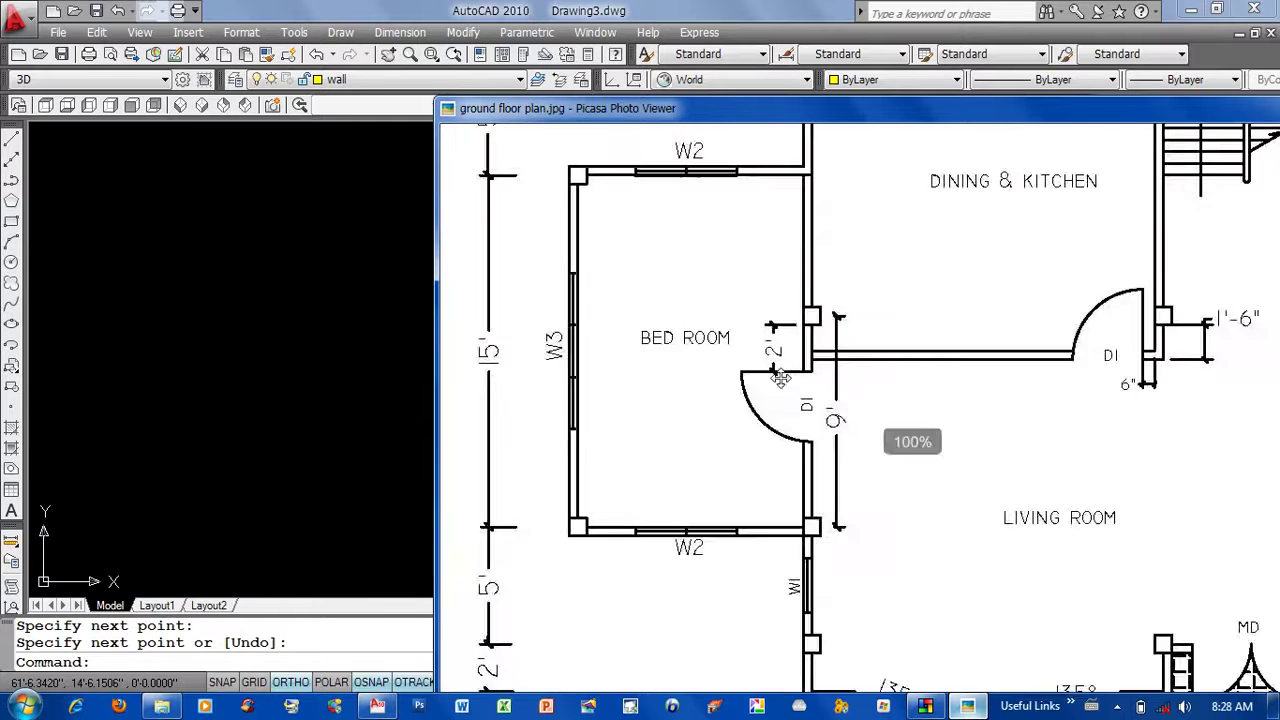
scroll(785, 370, "up", 1)
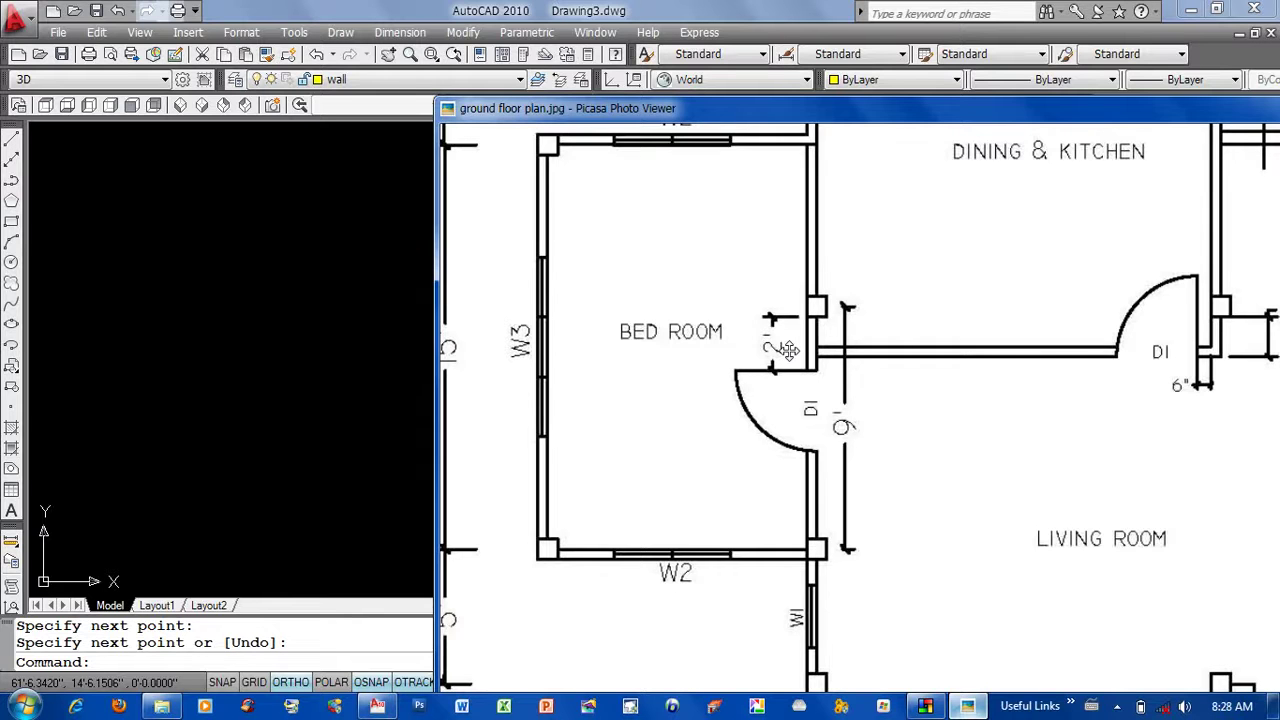
scroll(789, 349, "down", 2)
left_click_drag(808, 120, 812, 270)
left_click_drag(836, 479, 827, 351)
left_click_drag(924, 408, 709, 398)
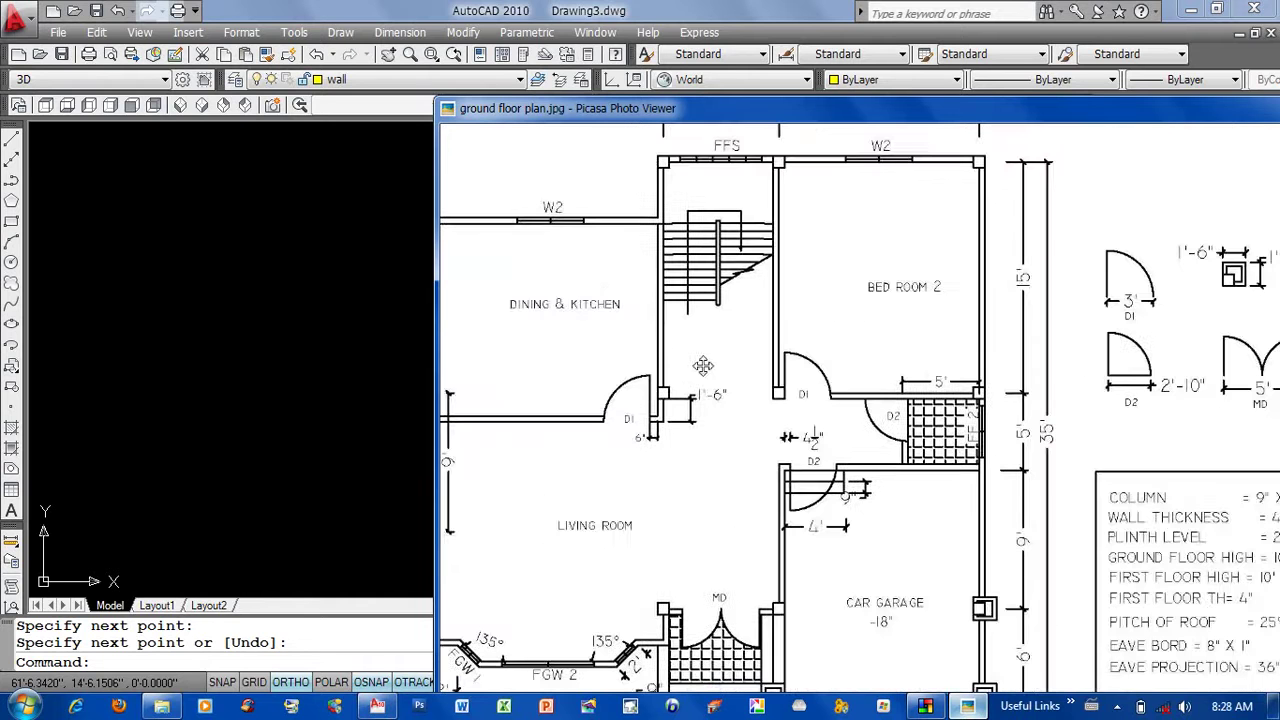
left_click(180, 354)
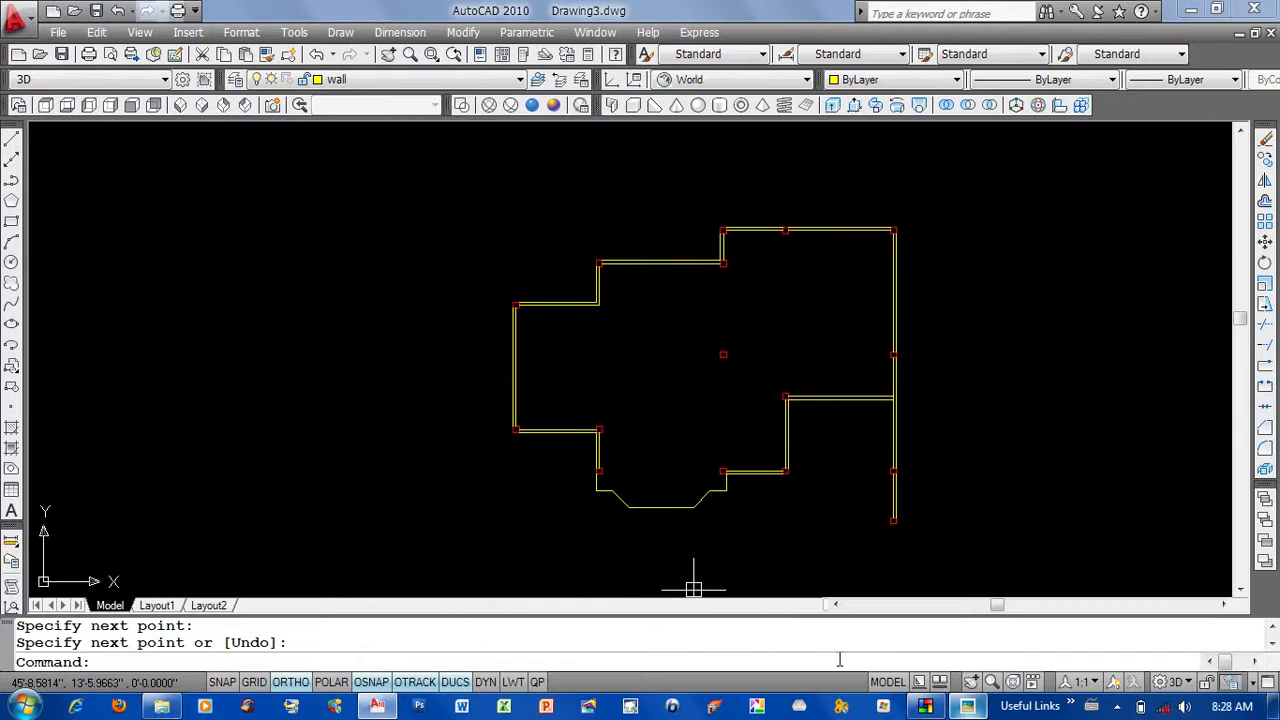
left_click(968, 708)
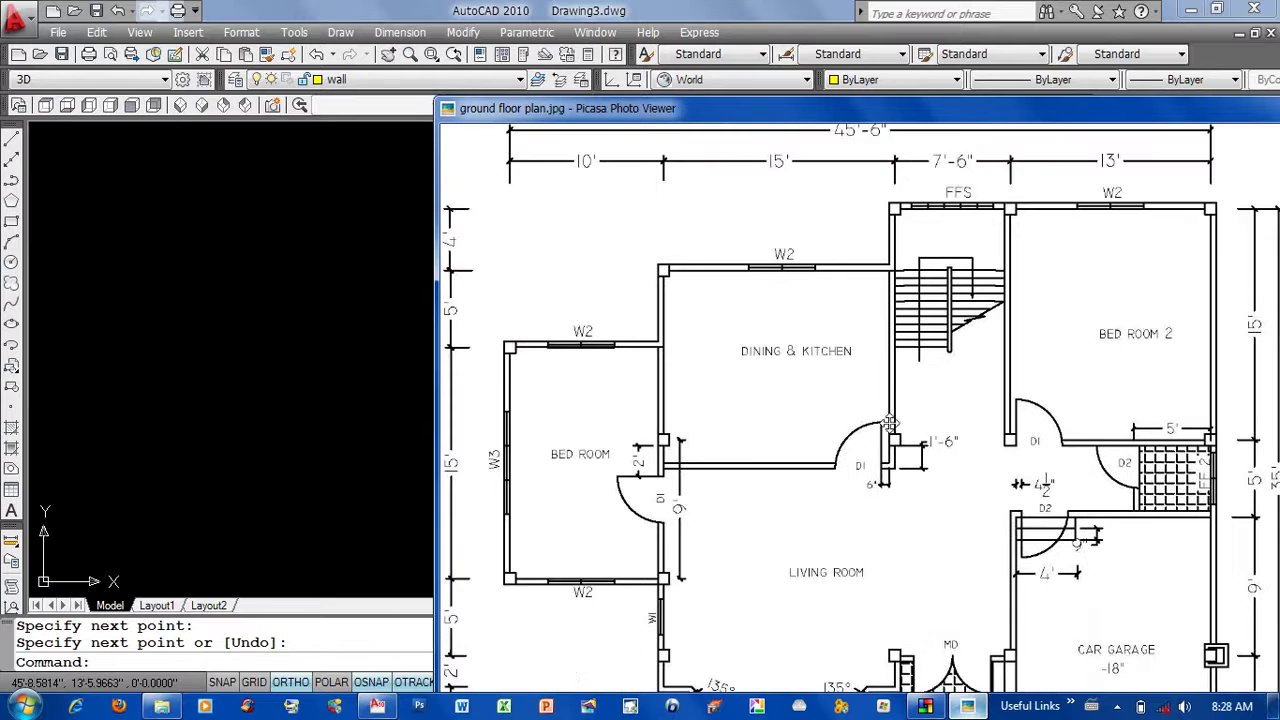
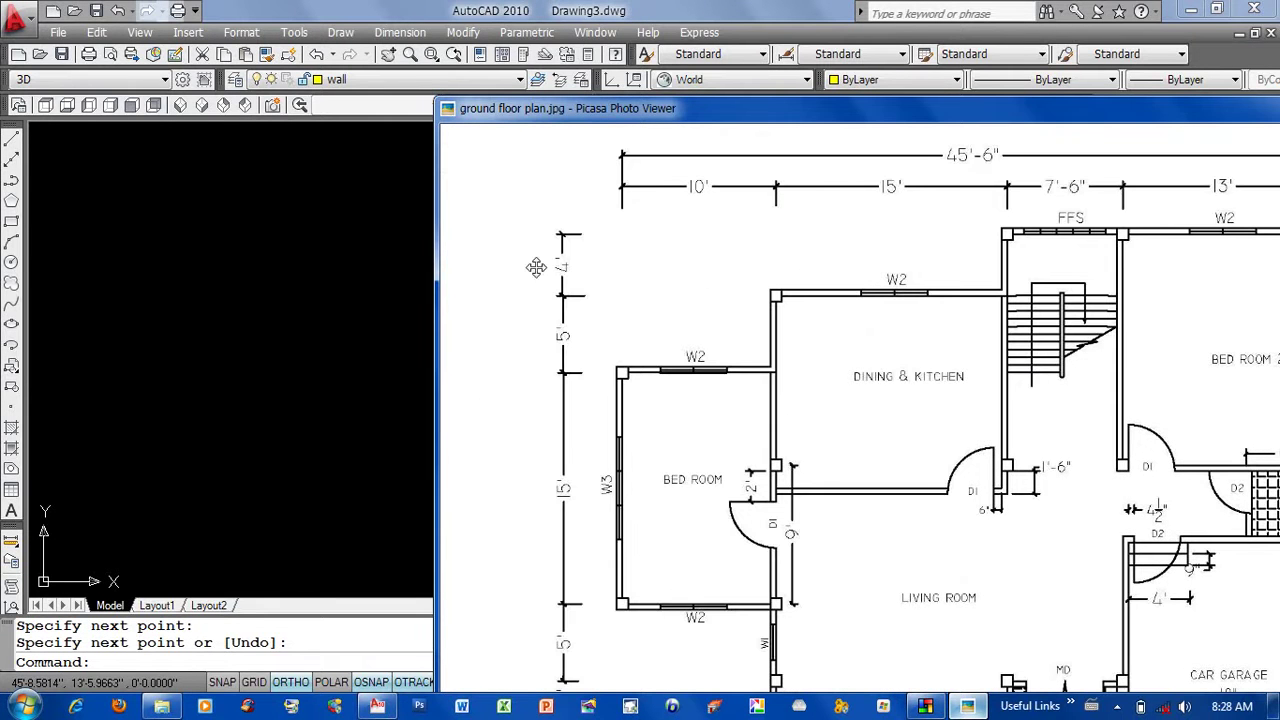
Pan the floor plan image to the bedroom and dining side, then return to the AutoCAD drawing.
left_click_drag(890, 382, 722, 349)
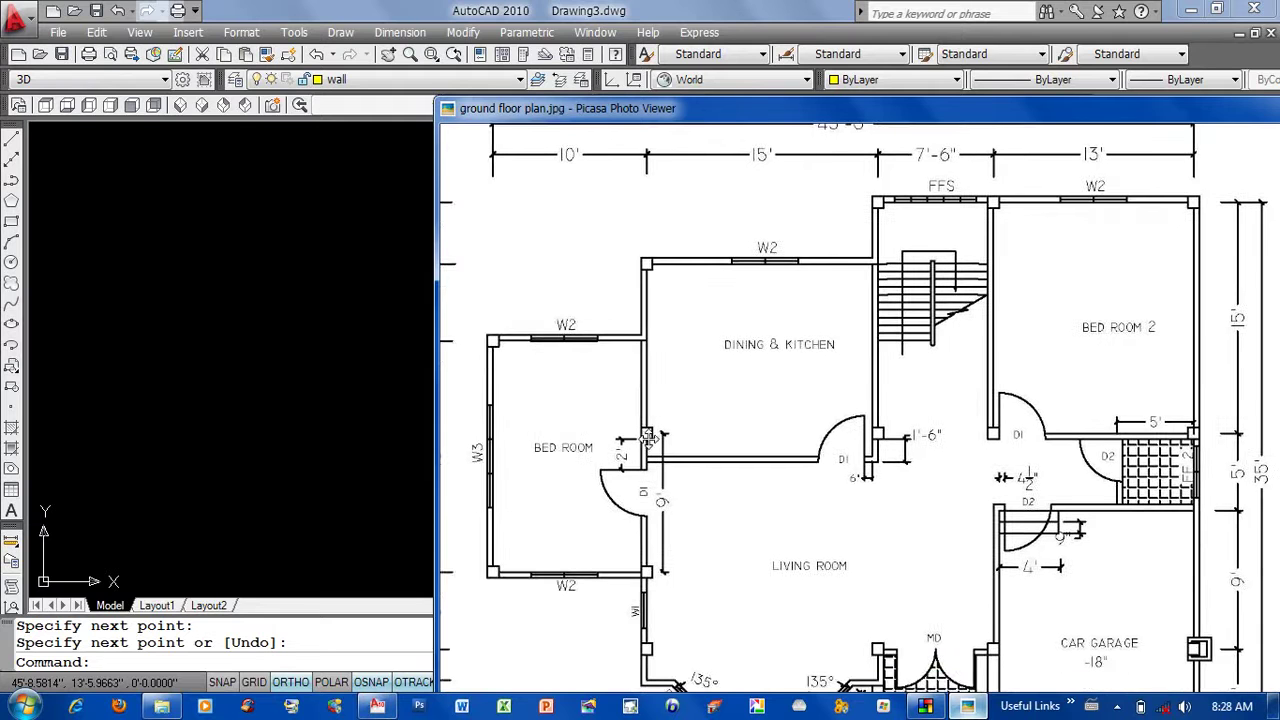
left_click_drag(799, 328, 810, 347)
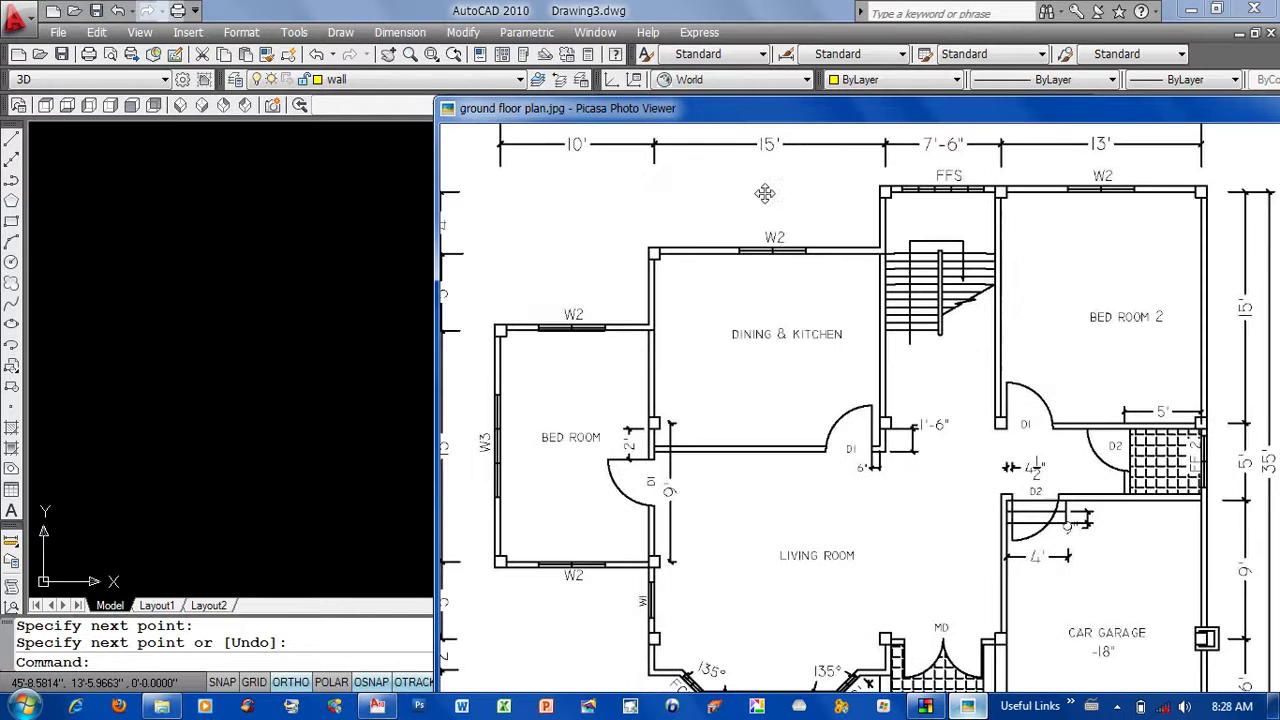
left_click(303, 388)
type("c")
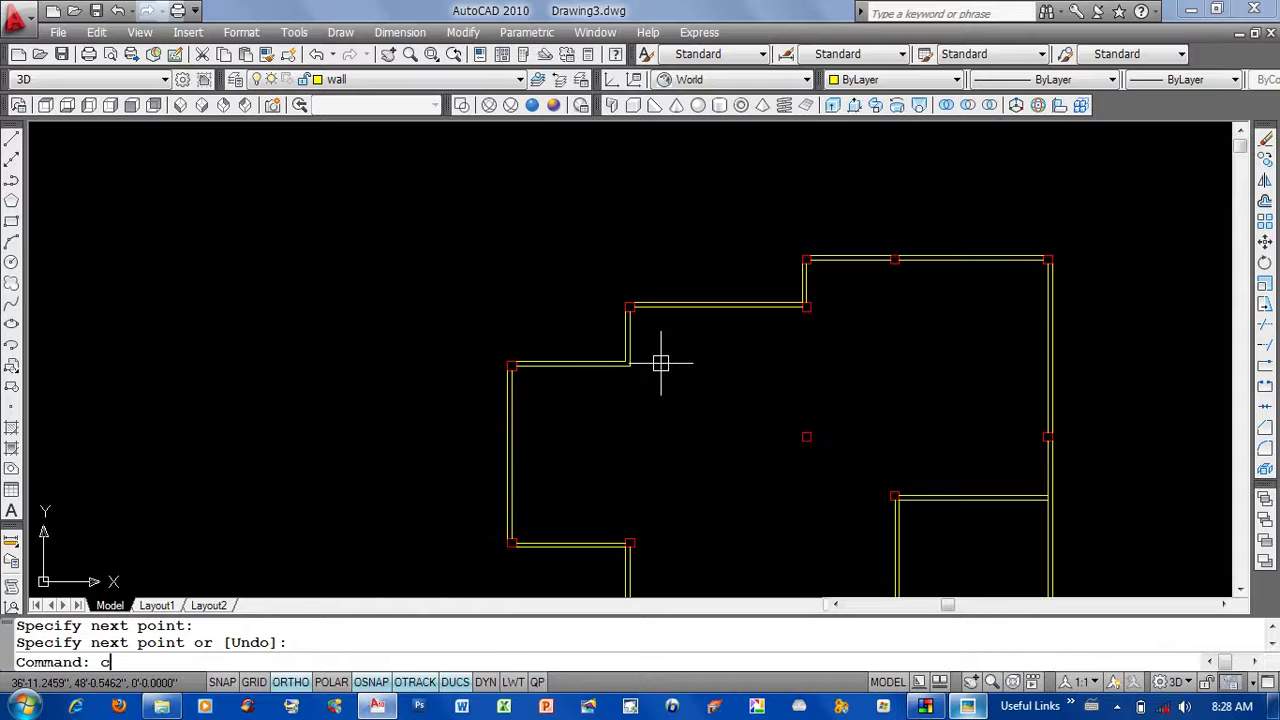
Copy a column square 11' straight down with COPY.
key("Return")
left_click_drag(660, 363, 677, 323)
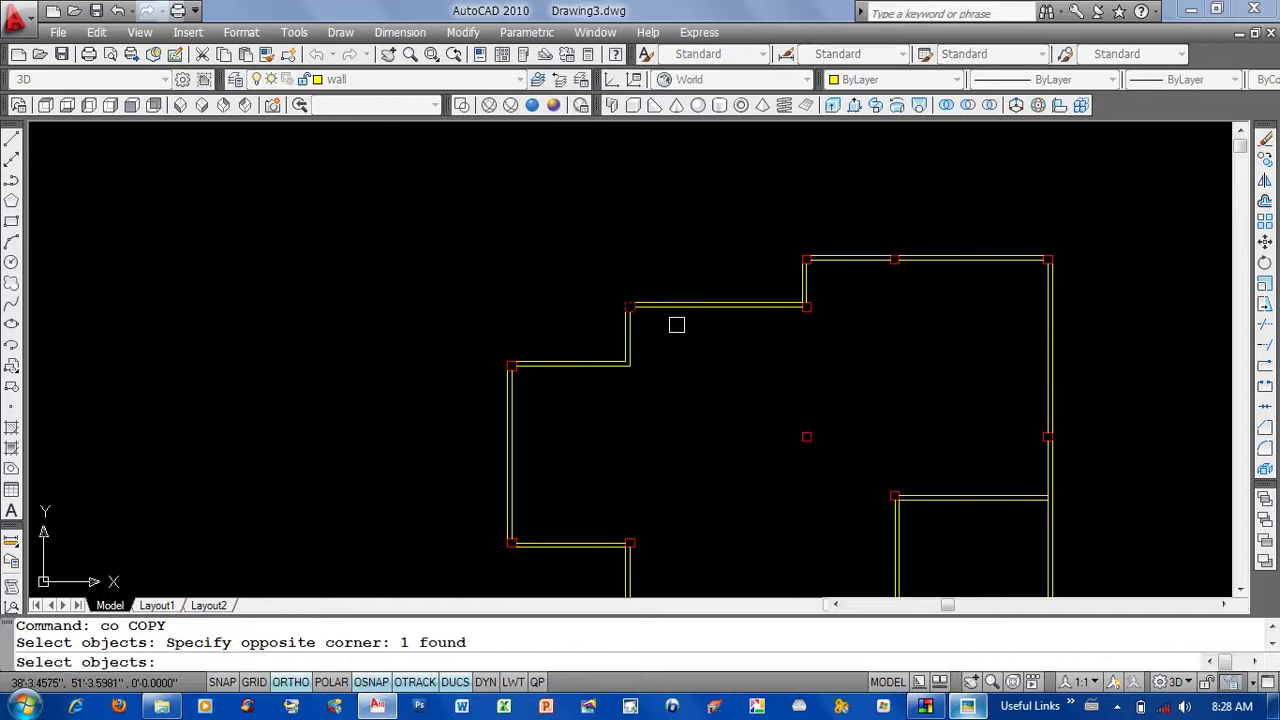
key("Return")
left_click(629, 307)
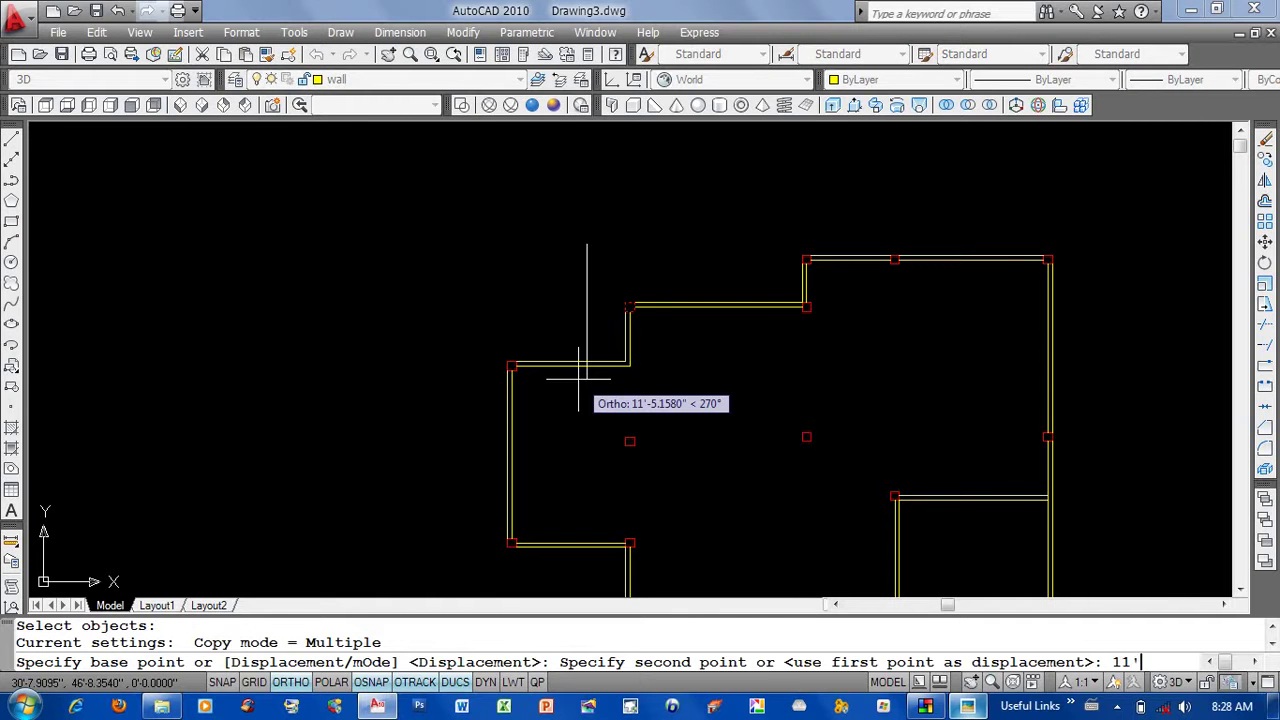
key("Return")
key("Return")
middle_click_drag(741, 470, 579, 421)
Check the floor plan image, then copy another column 18 straight down.
key("alt+Tab")
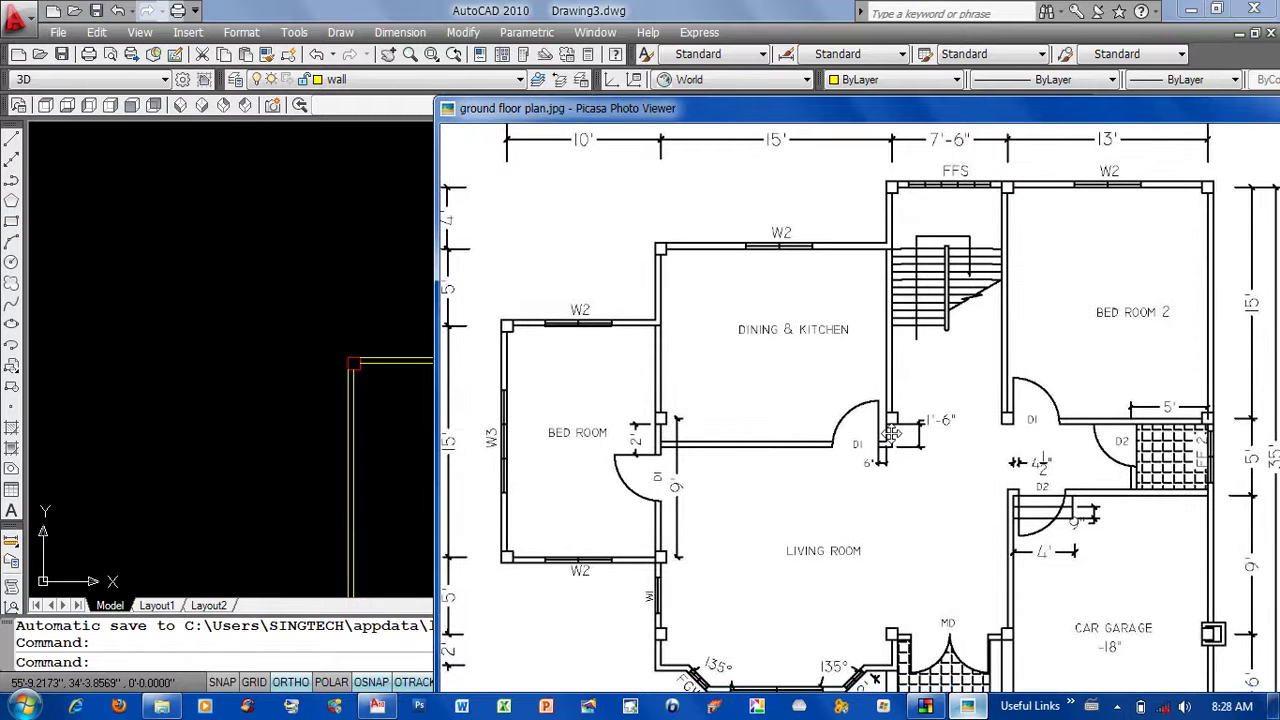
scroll(891, 432, "up", 1)
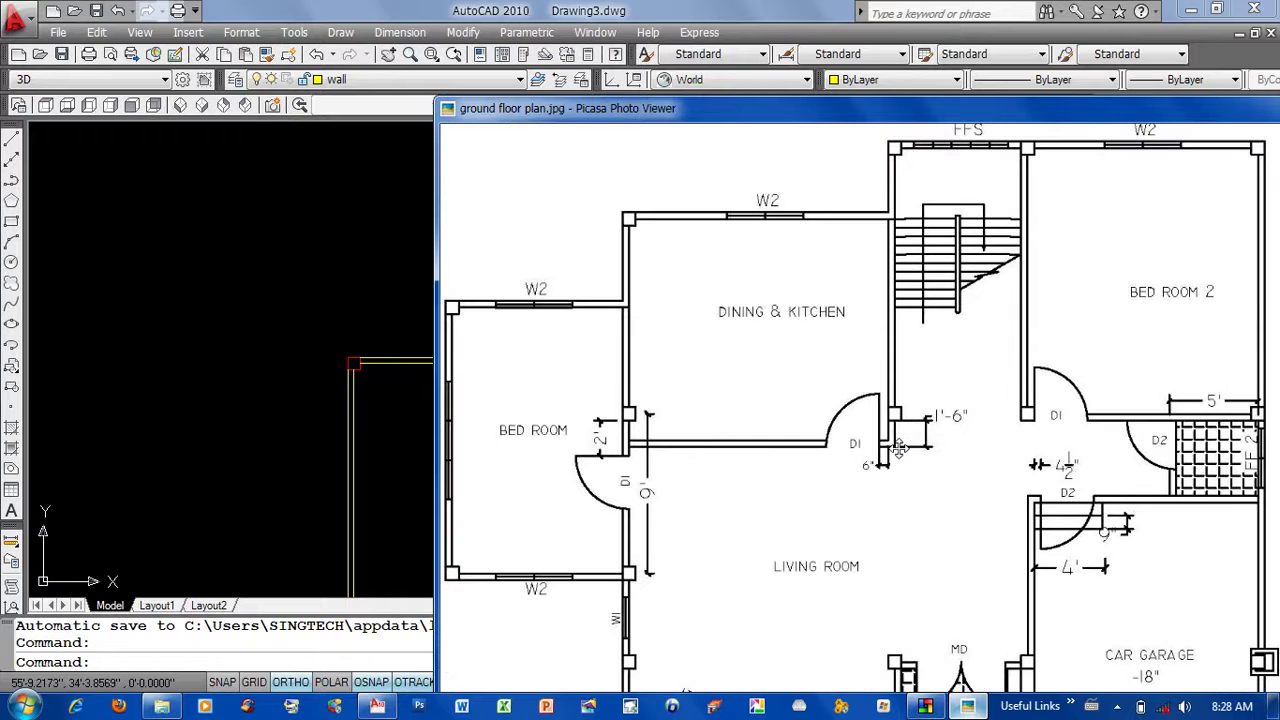
left_click(272, 268)
type("co")
key("Return")
left_click(751, 360)
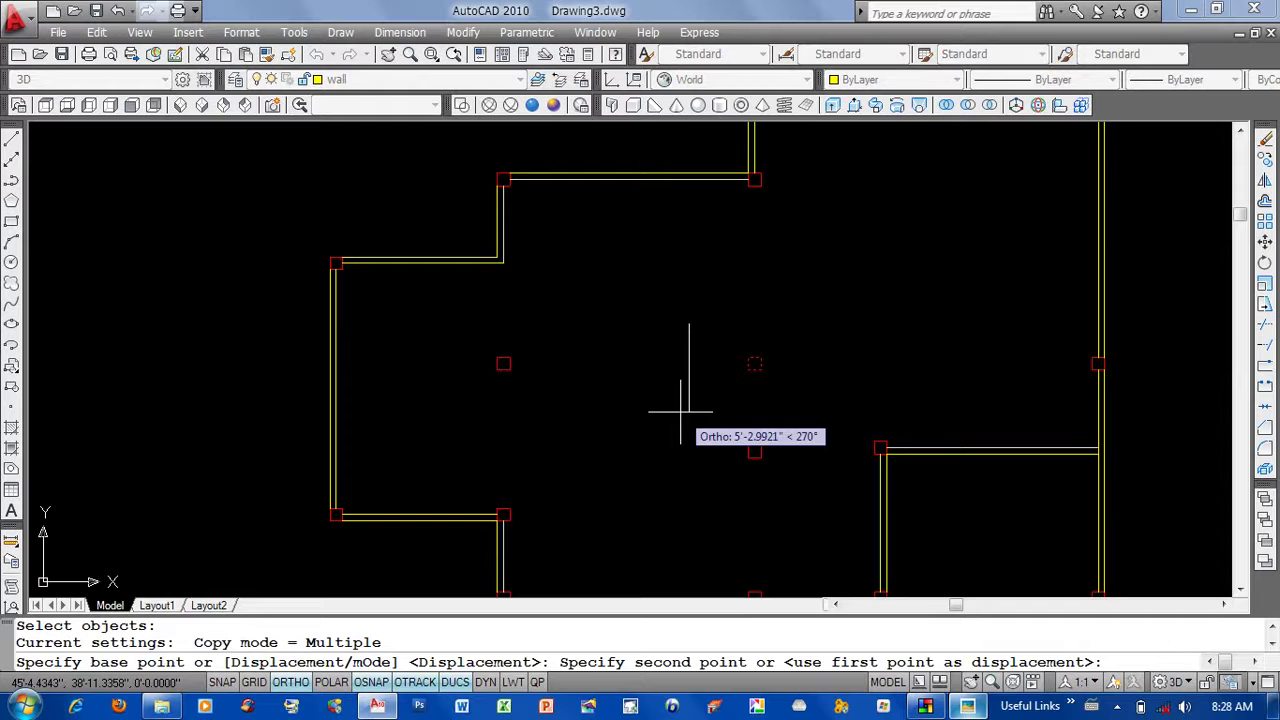
type("8")
key("Return")
key("Return")
Compare the new columns against the floor plan image before drawing walls.
scroll(710, 420, "up", 2)
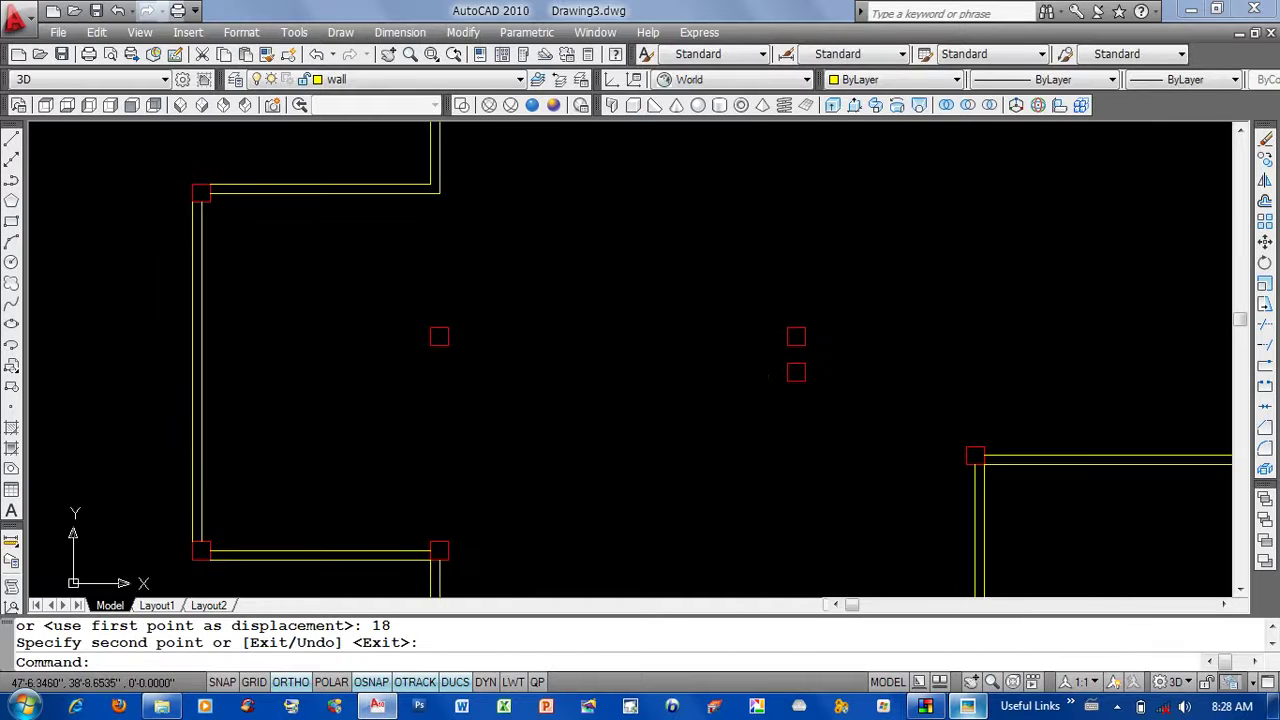
left_click(964, 706)
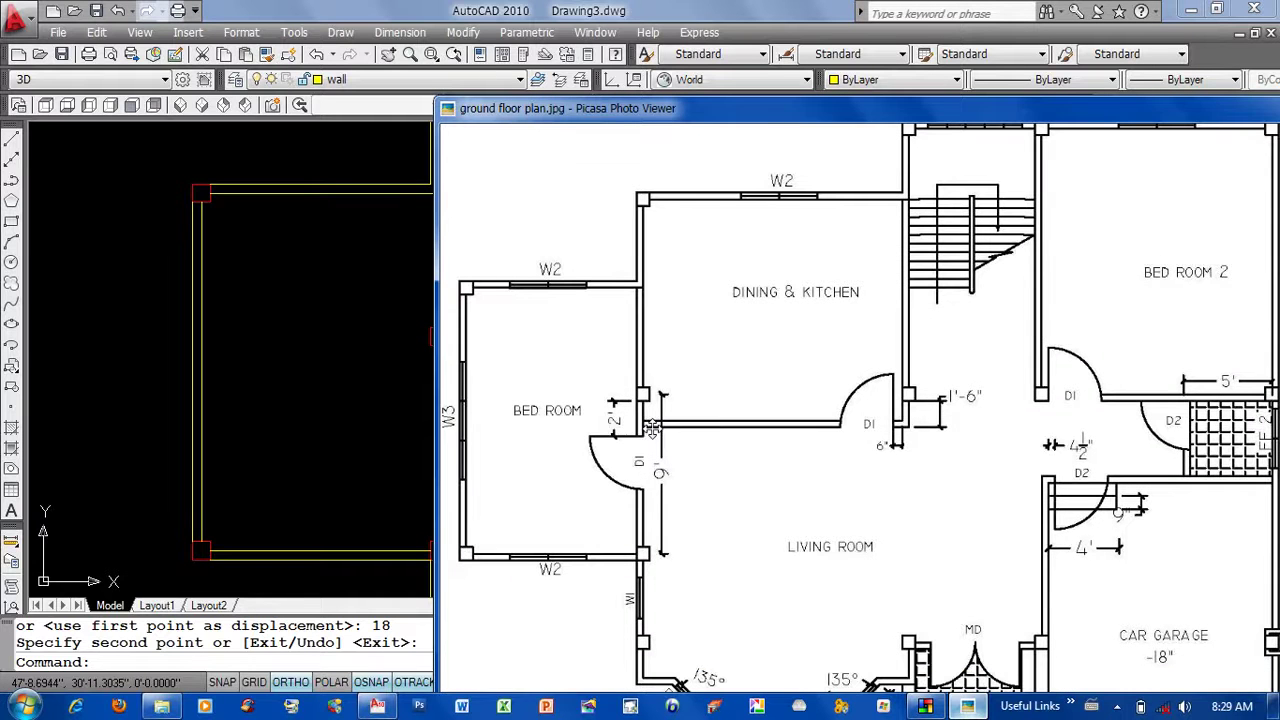
left_click(323, 346)
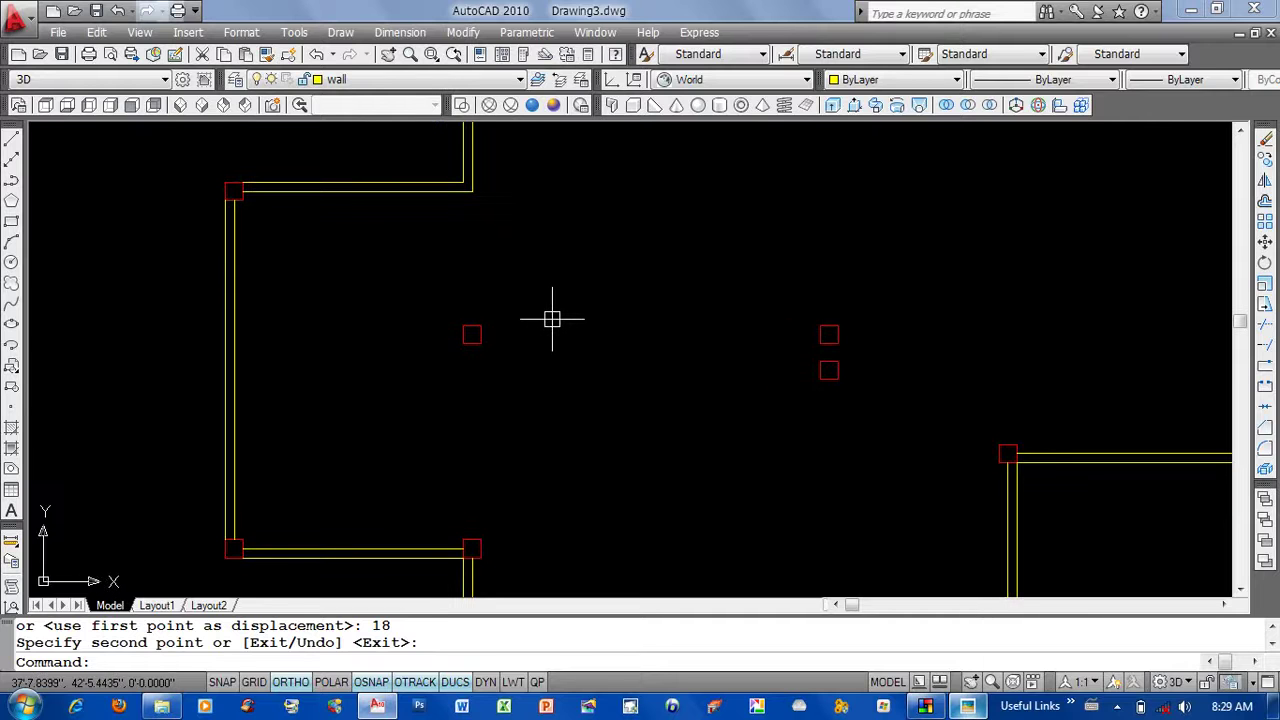
left_click(639, 662)
type("ml")
key("Return")
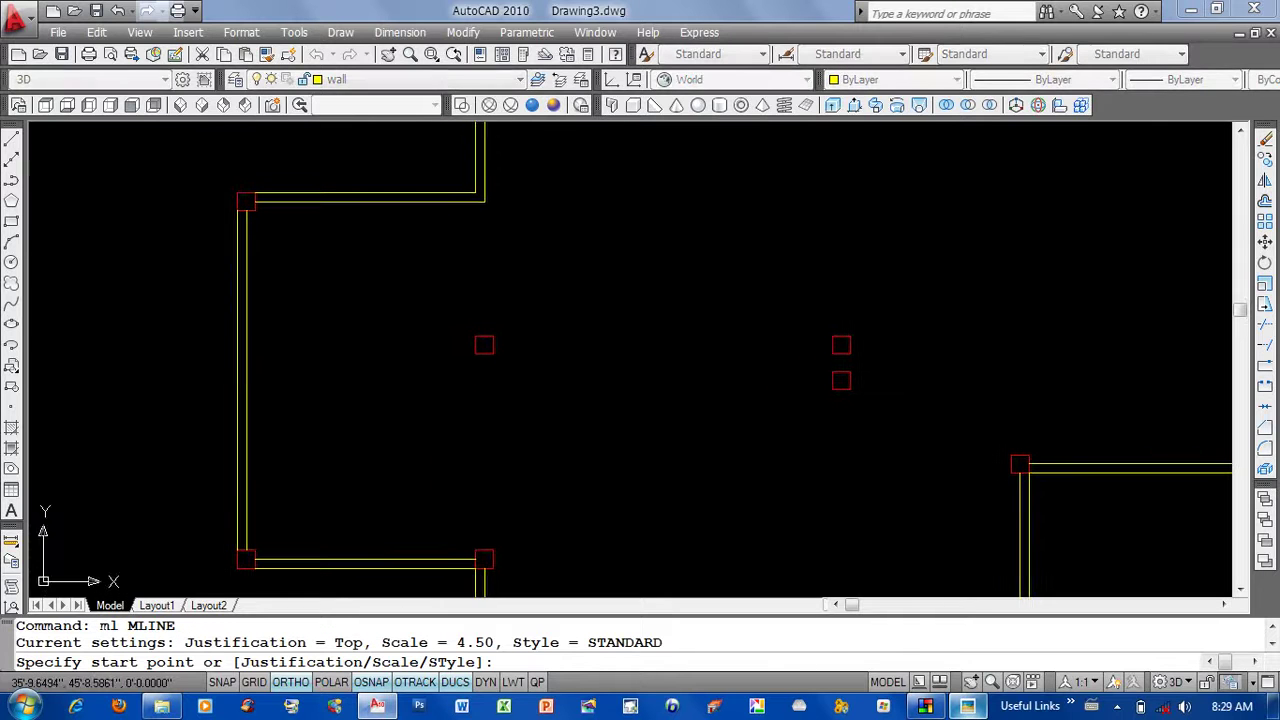
Draw a double-line wall from the new column down to the lower wall corner.
scroll(489, 214, "up", 3)
left_click(479, 186)
middle_click_drag(479, 452, 489, 286)
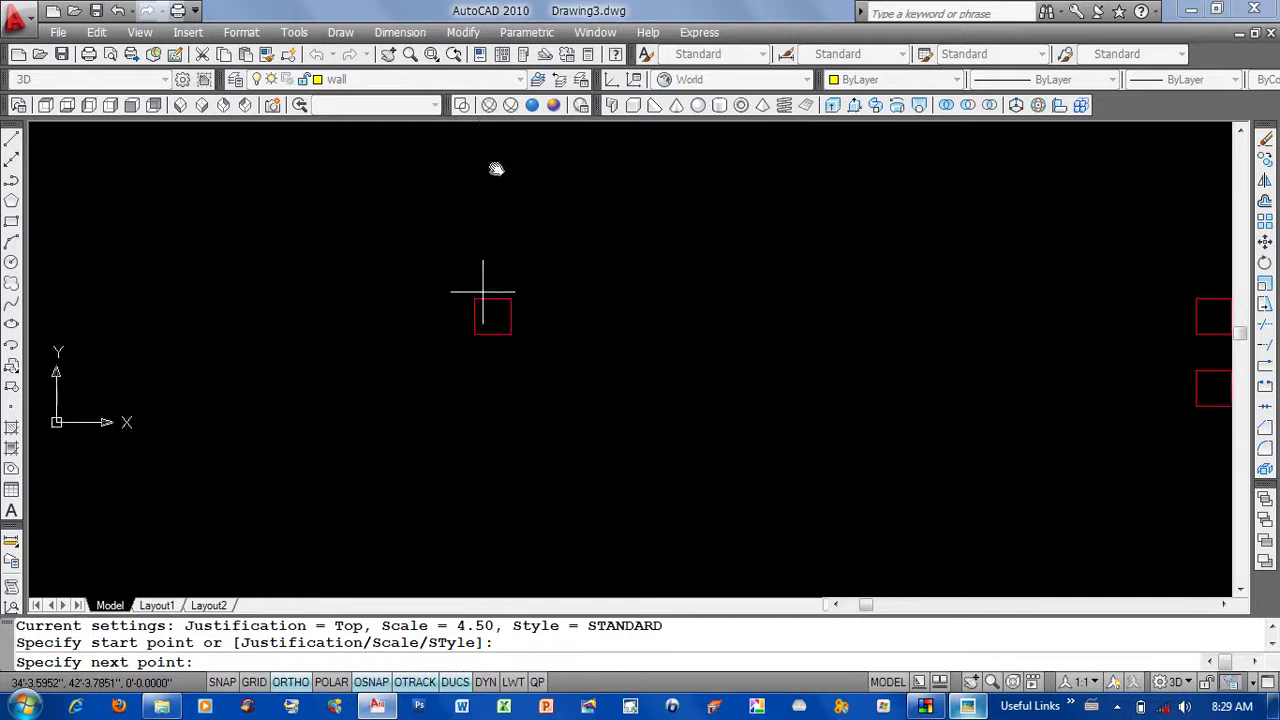
scroll(497, 397, "down", 2)
scroll(587, 472, "down", 2)
middle_click_drag(551, 432, 560, 408)
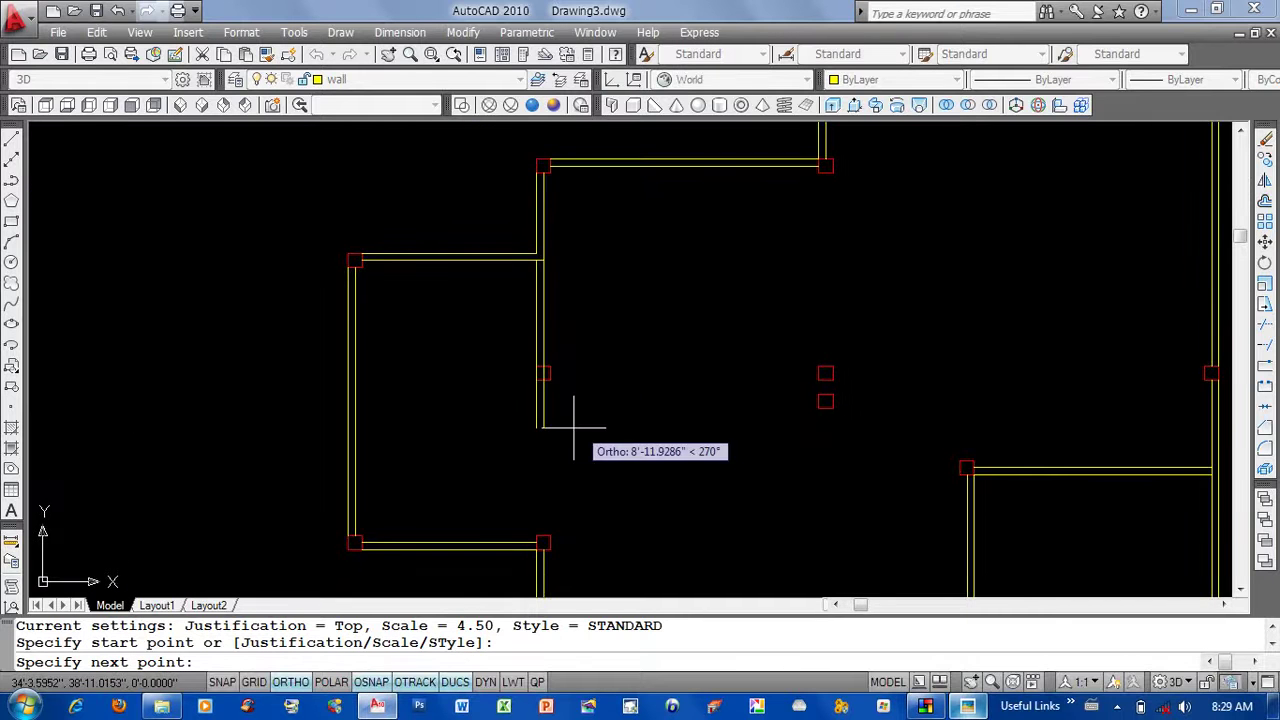
scroll(573, 427, "up", 3)
middle_click_drag(540, 590, 537, 474)
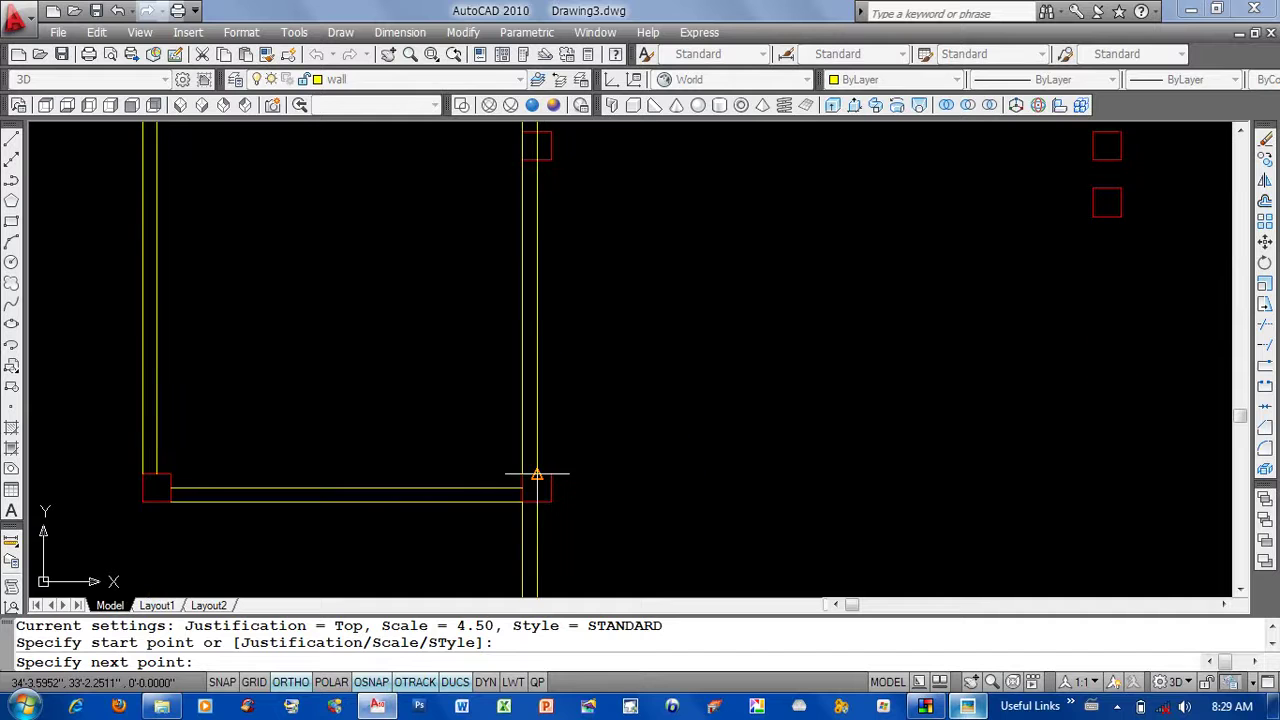
left_click(537, 475)
key("Return")
Draw a second double-line wall from the upper wall corner to the vertical wall junction.
scroll(728, 403, "down", 2)
middle_click_drag(728, 403, 917, 493)
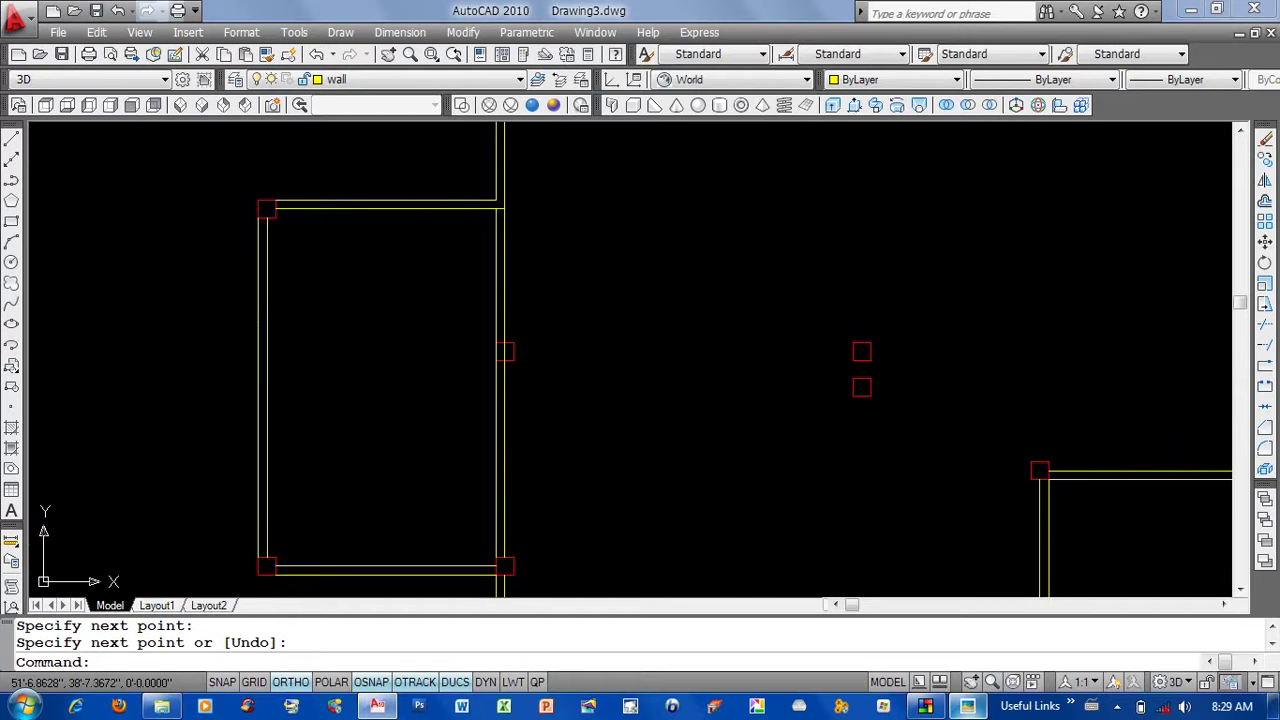
scroll(640, 360, "down", 3)
scroll(841, 240, "up", 4)
key("Return")
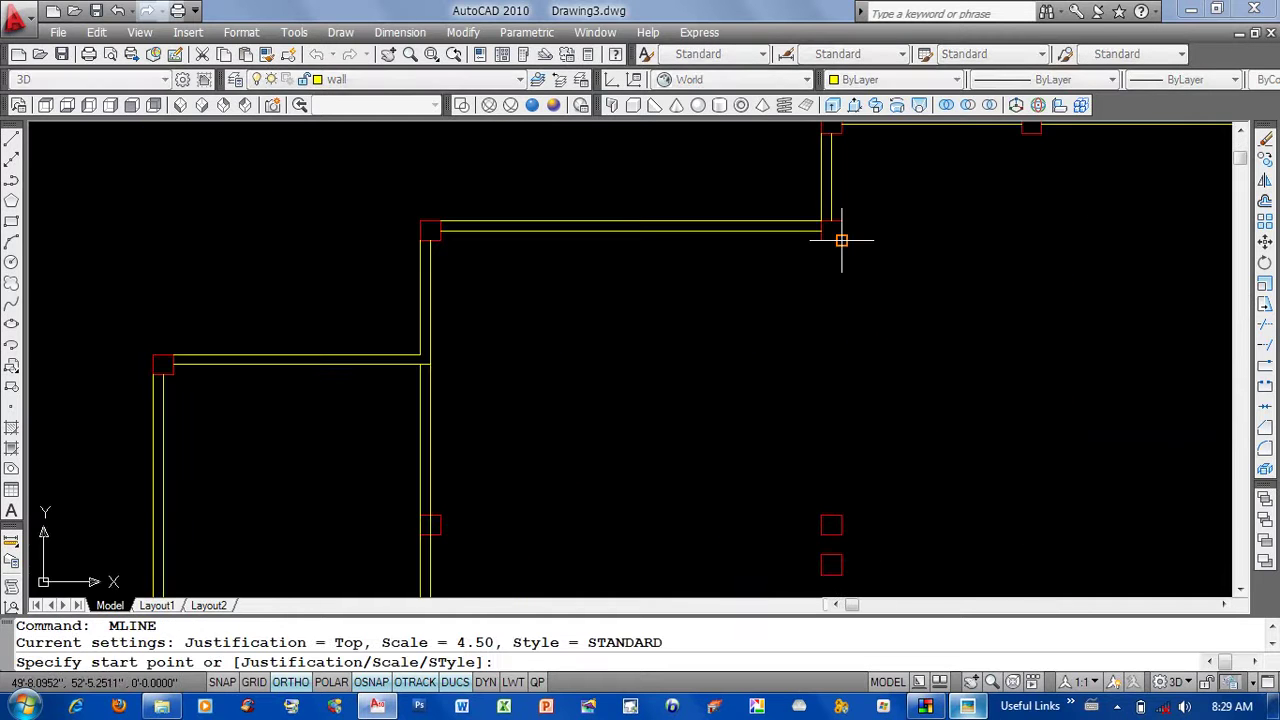
left_click(833, 238)
middle_click_drag(806, 518, 786, 243)
scroll(786, 243, "up", 3)
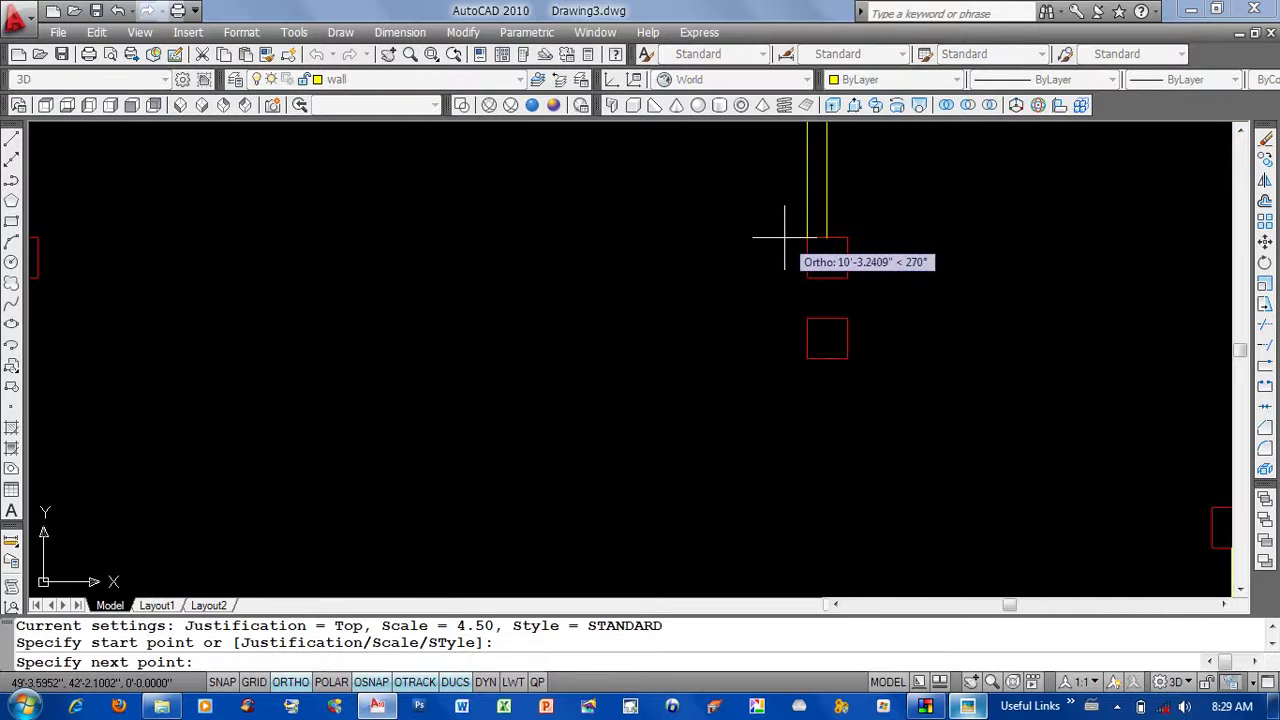
left_click(826, 358)
scroll(586, 330, "down", 3)
scroll(703, 345, "up", 3)
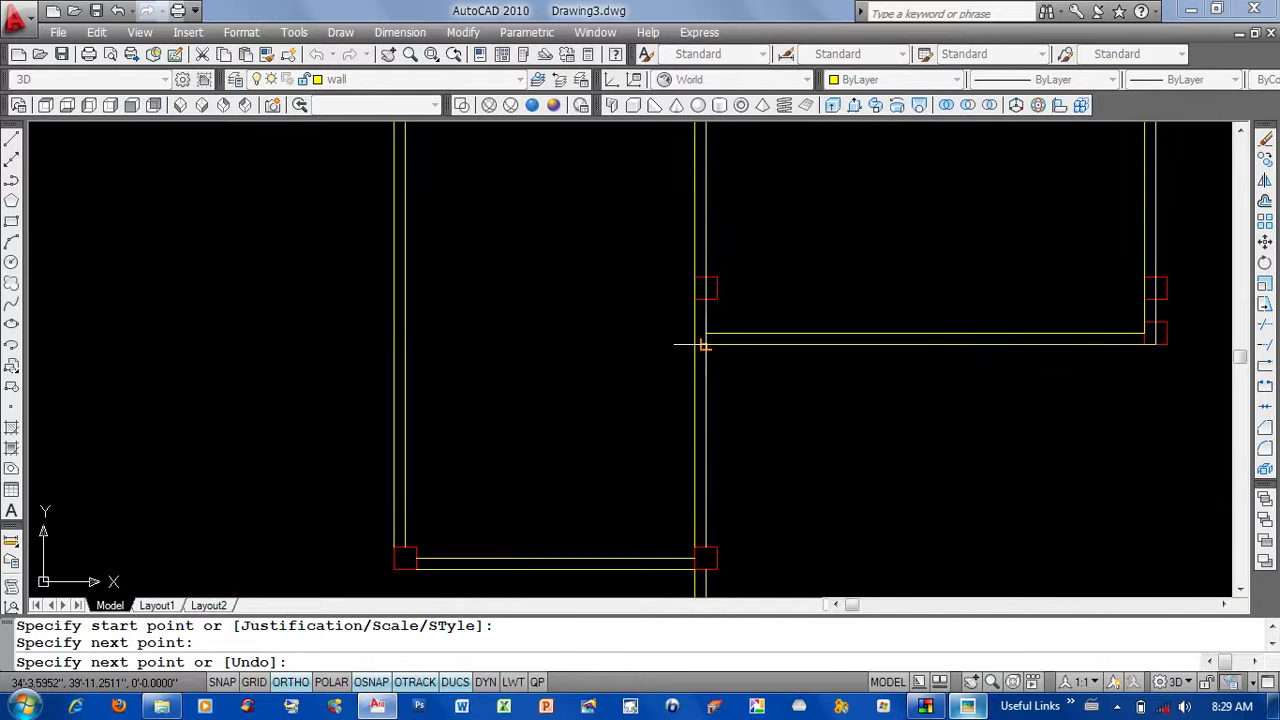
left_click(704, 345)
key("Return")
Bring the floor plan image in Picasa to the front for reference.
scroll(701, 370, "down", 2)
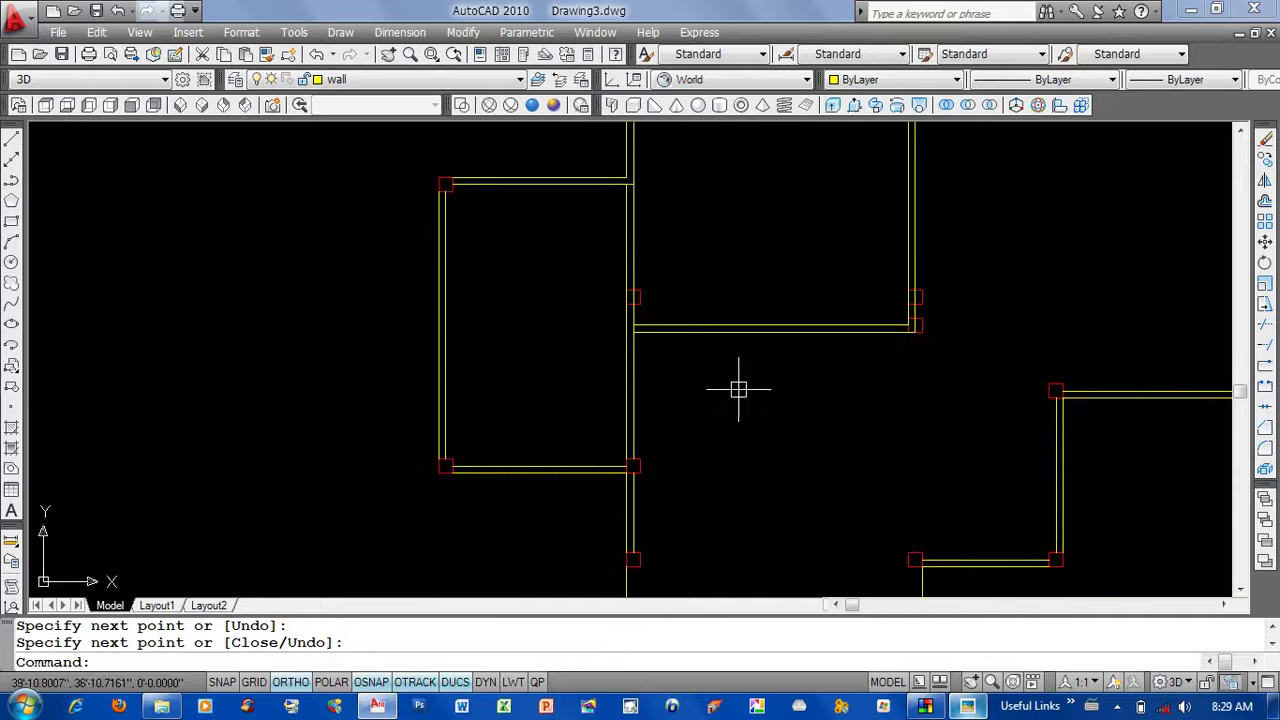
scroll(726, 380, "up", 2)
scroll(934, 354, "up", 1)
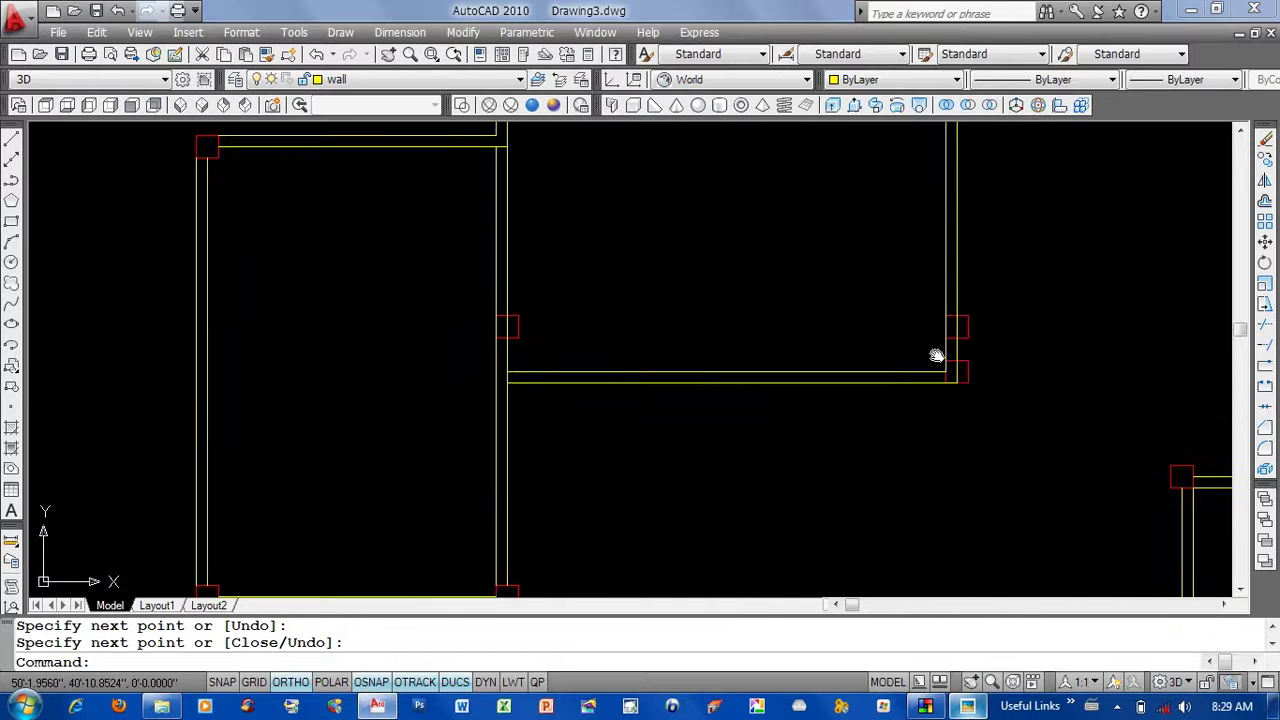
left_click(968, 707)
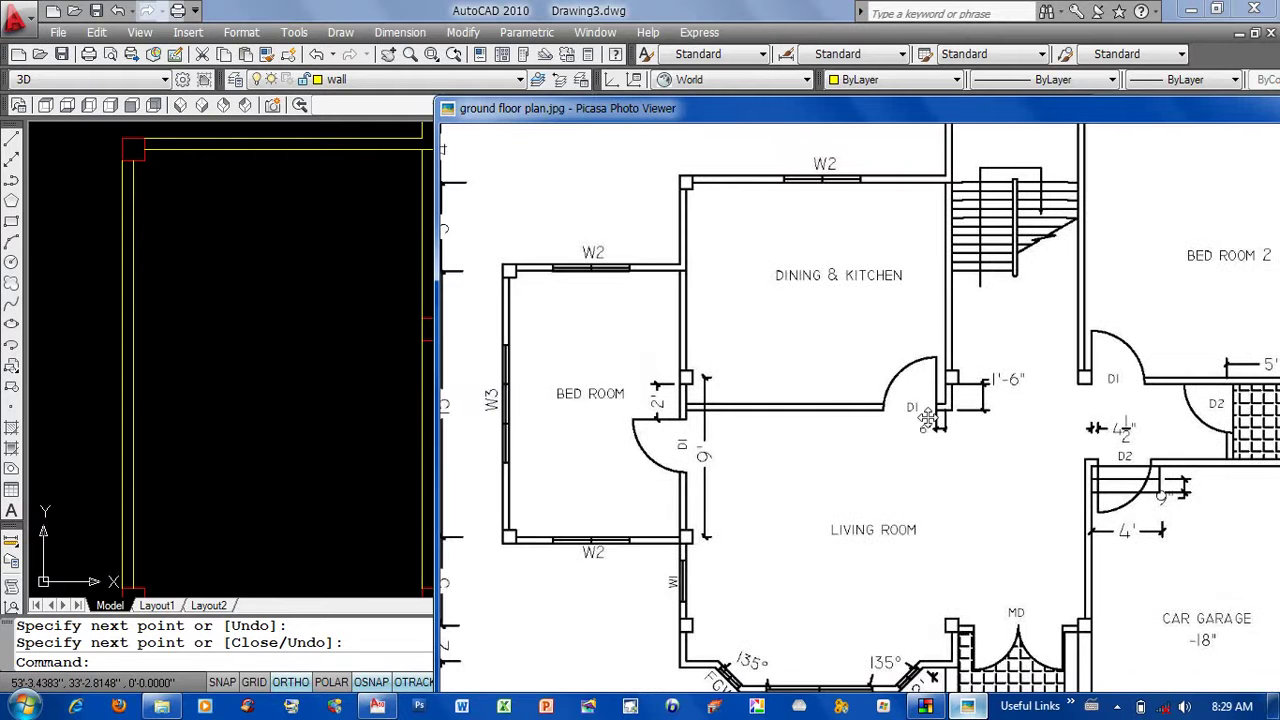
Window-select the extra column square at the wall junction and erase it.
left_click(353, 372)
scroll(991, 371, "up", 2)
left_click(808, 343)
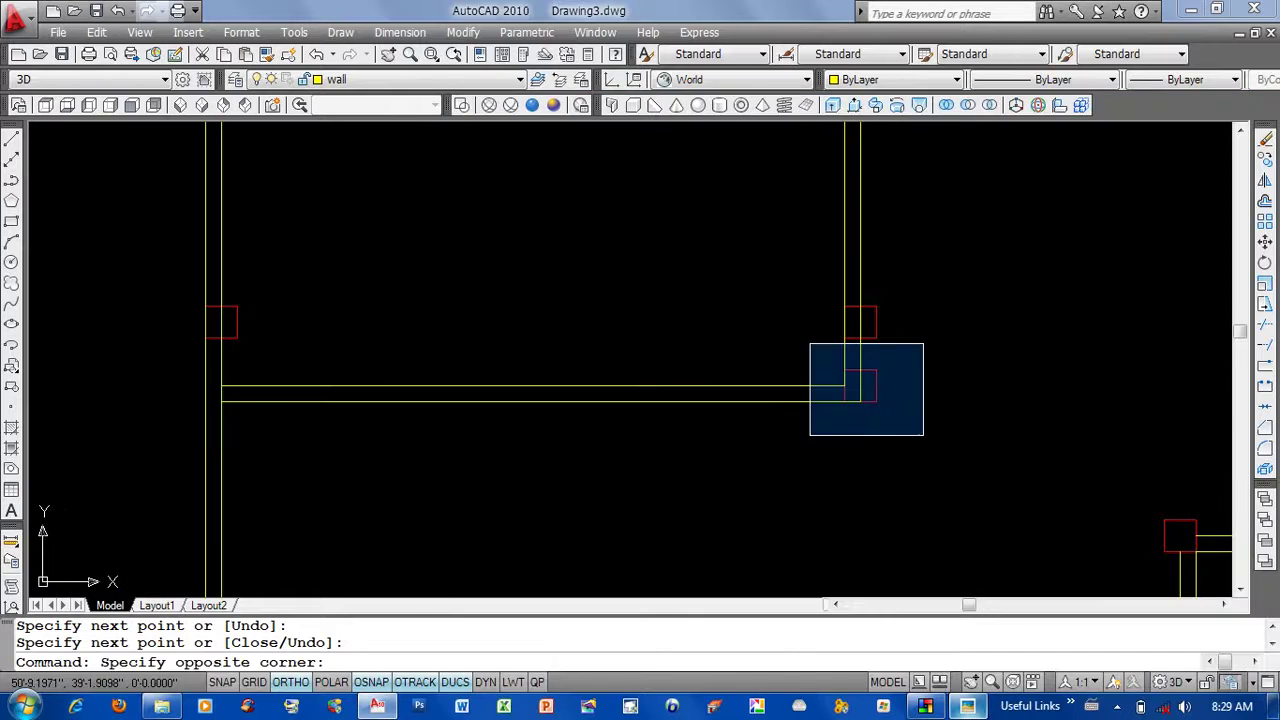
left_click(923, 434)
type("e")
key("Return")
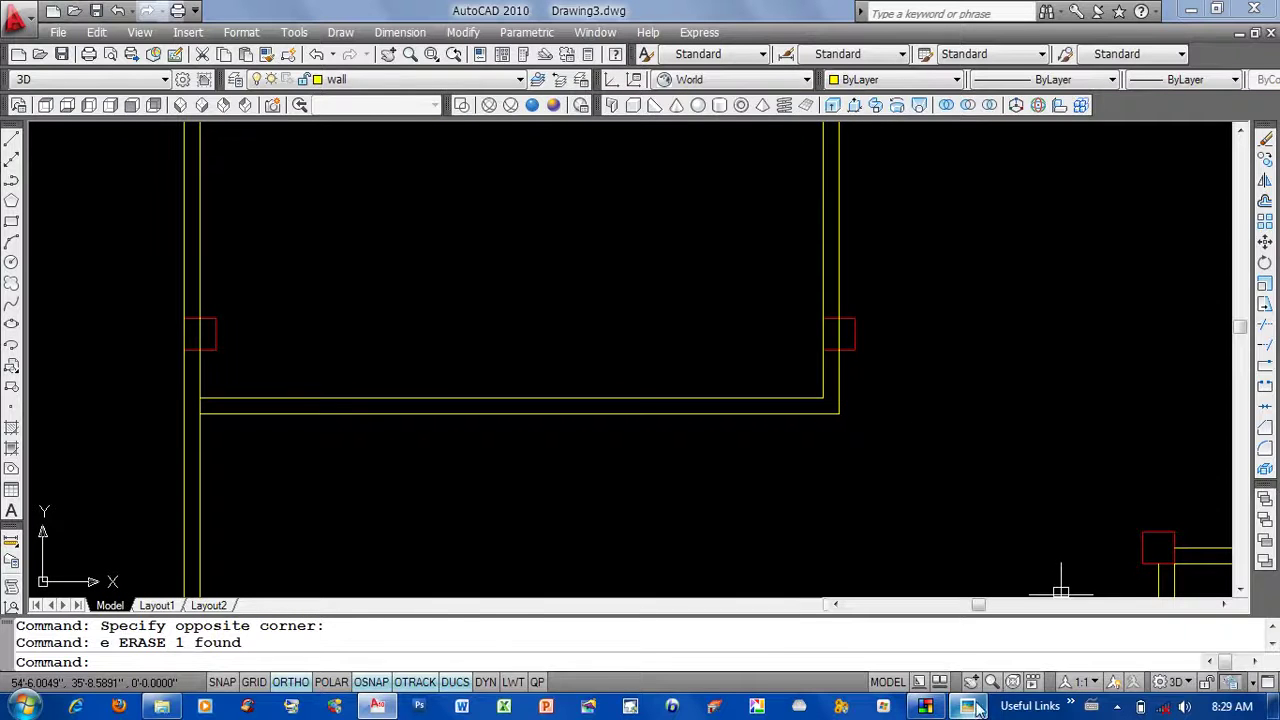
Check the floor plan image, then return to the AutoCAD wall drawing.
left_click(968, 707)
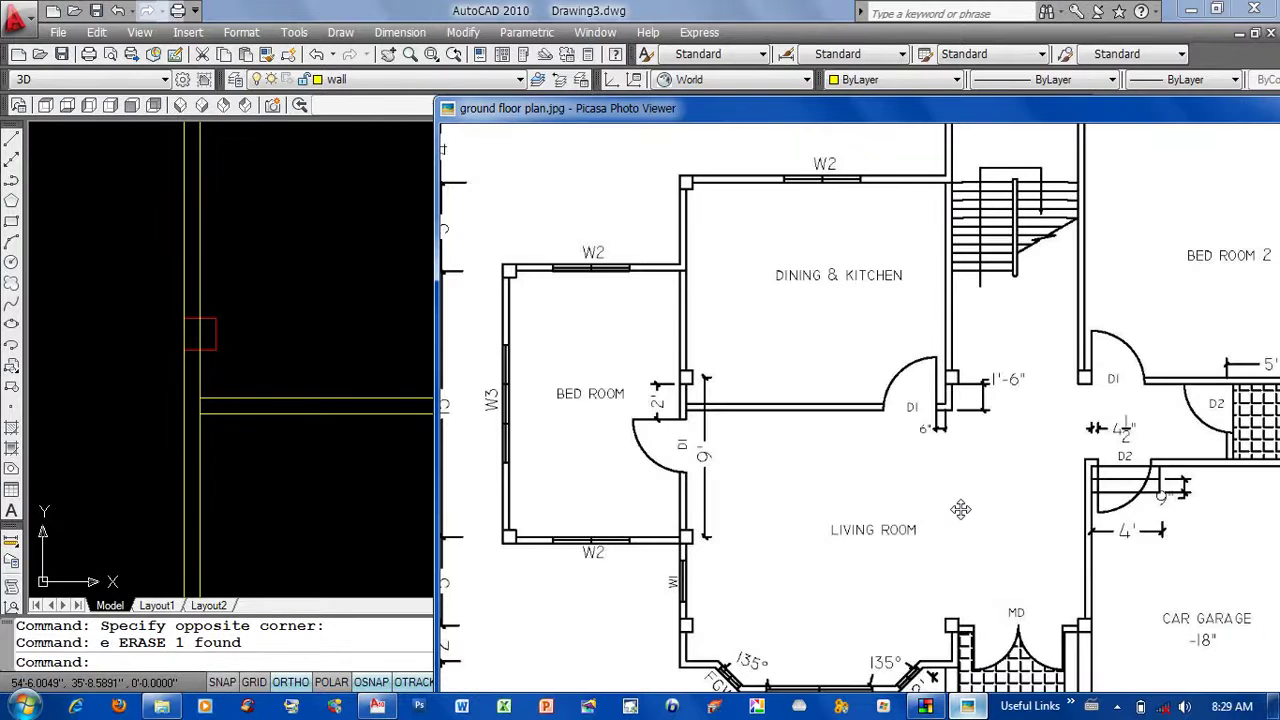
scroll(960, 509, "up", 2)
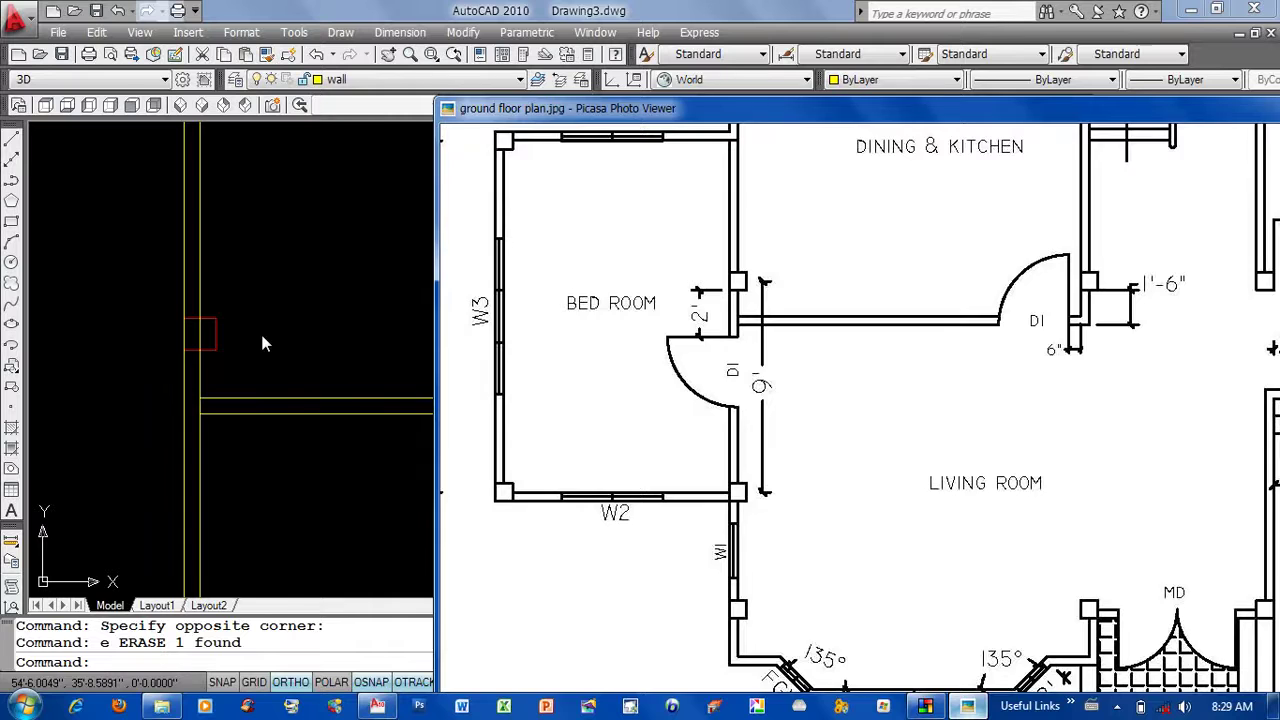
left_click(310, 300)
scroll(300, 350, "up", 2)
scroll(561, 389, "up", 1)
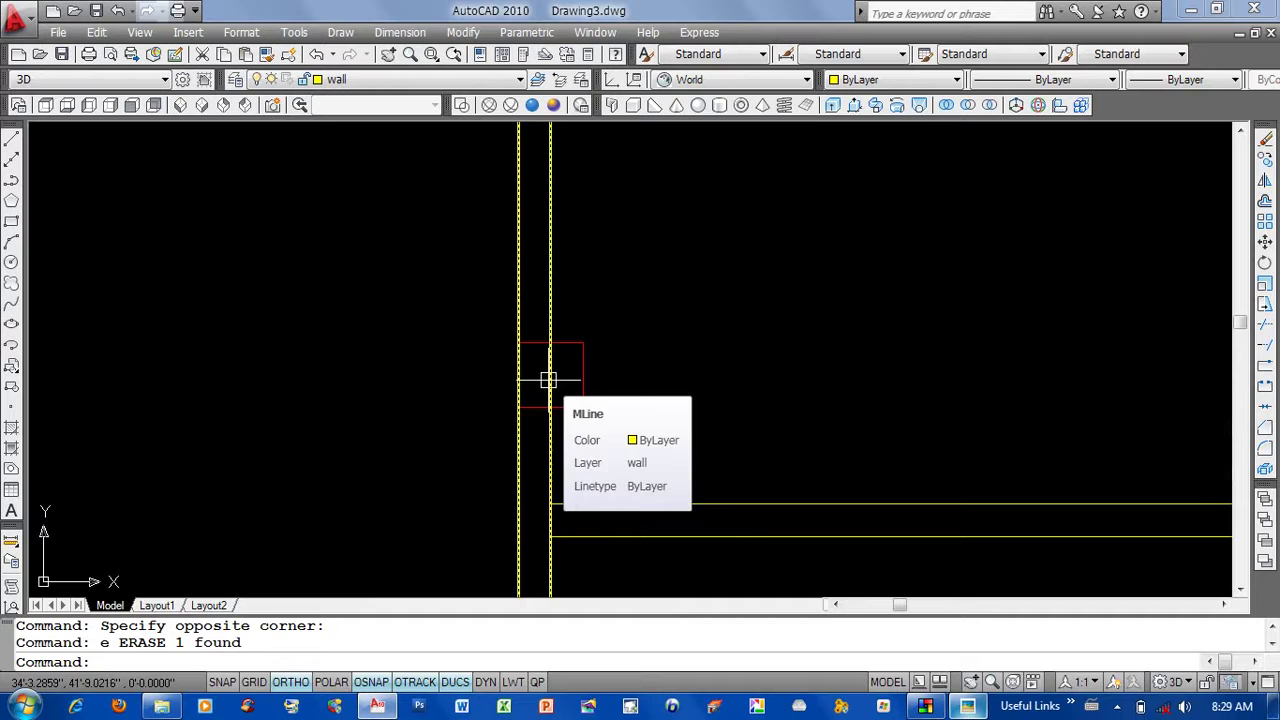
Explode the vertical wall and trim its line inside the column square.
left_click(548, 380)
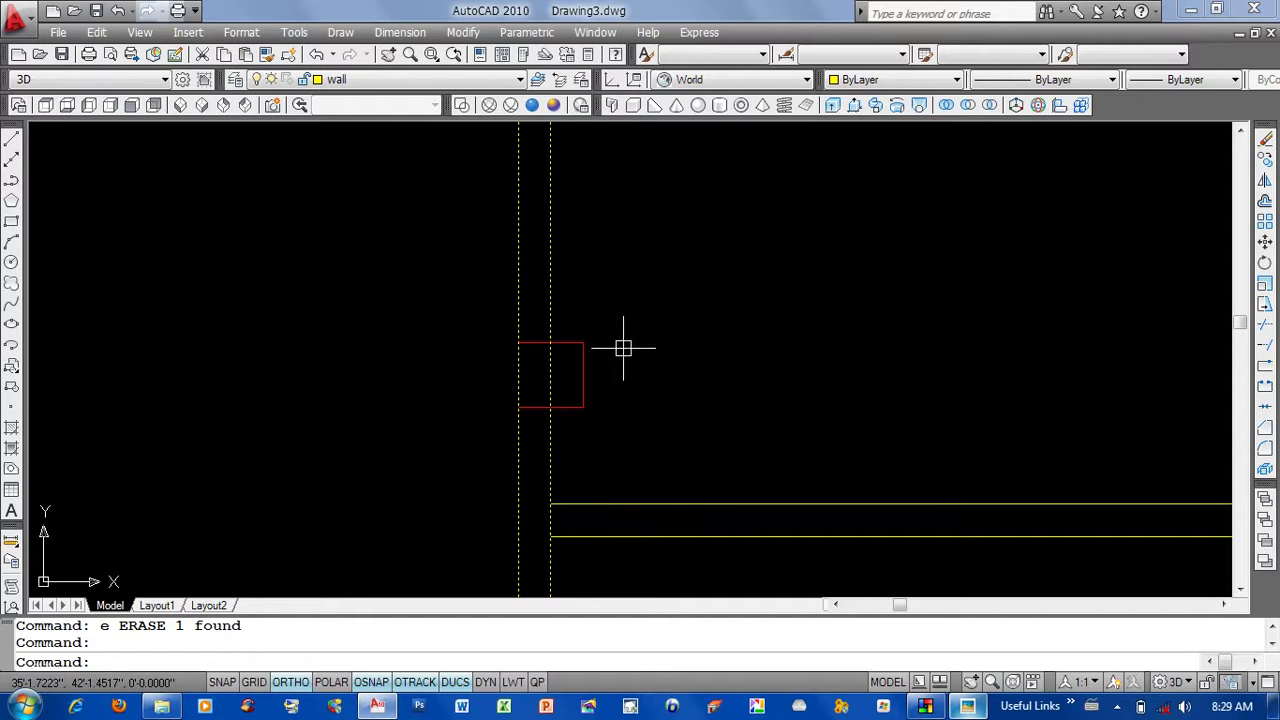
type("x")
key("Return")
type("t")
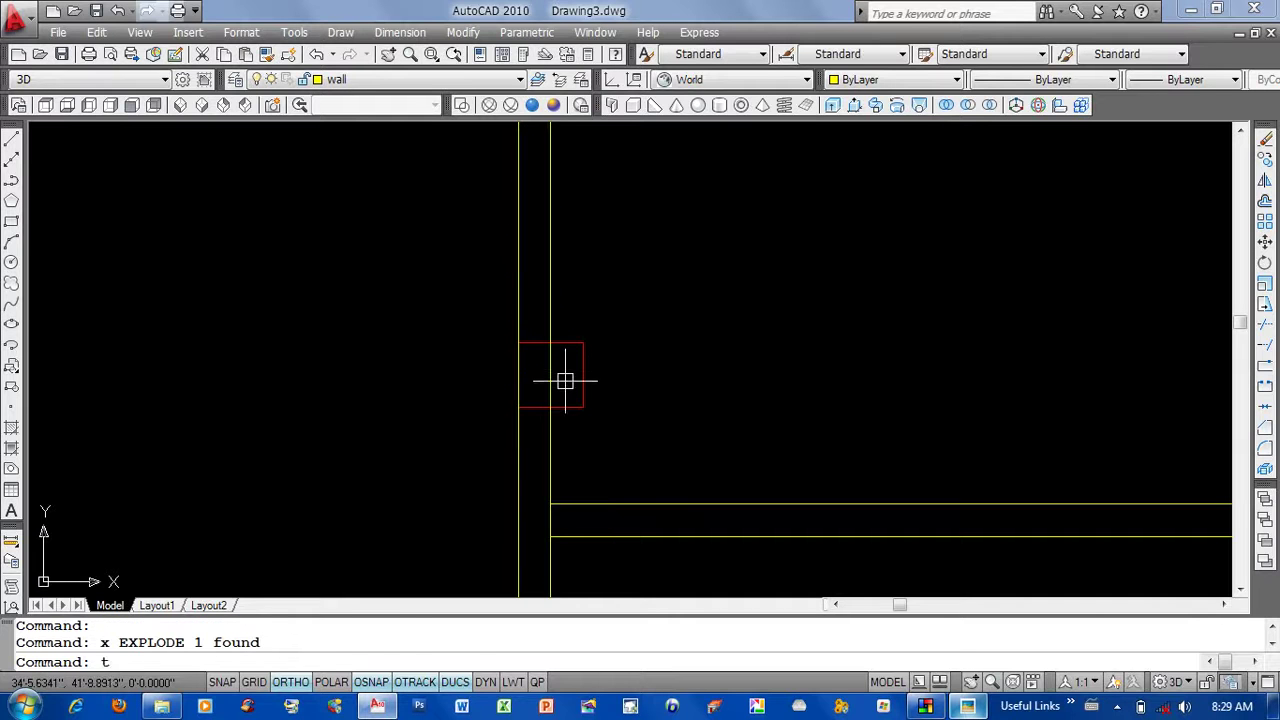
key("Return")
key("Return")
left_click(551, 386)
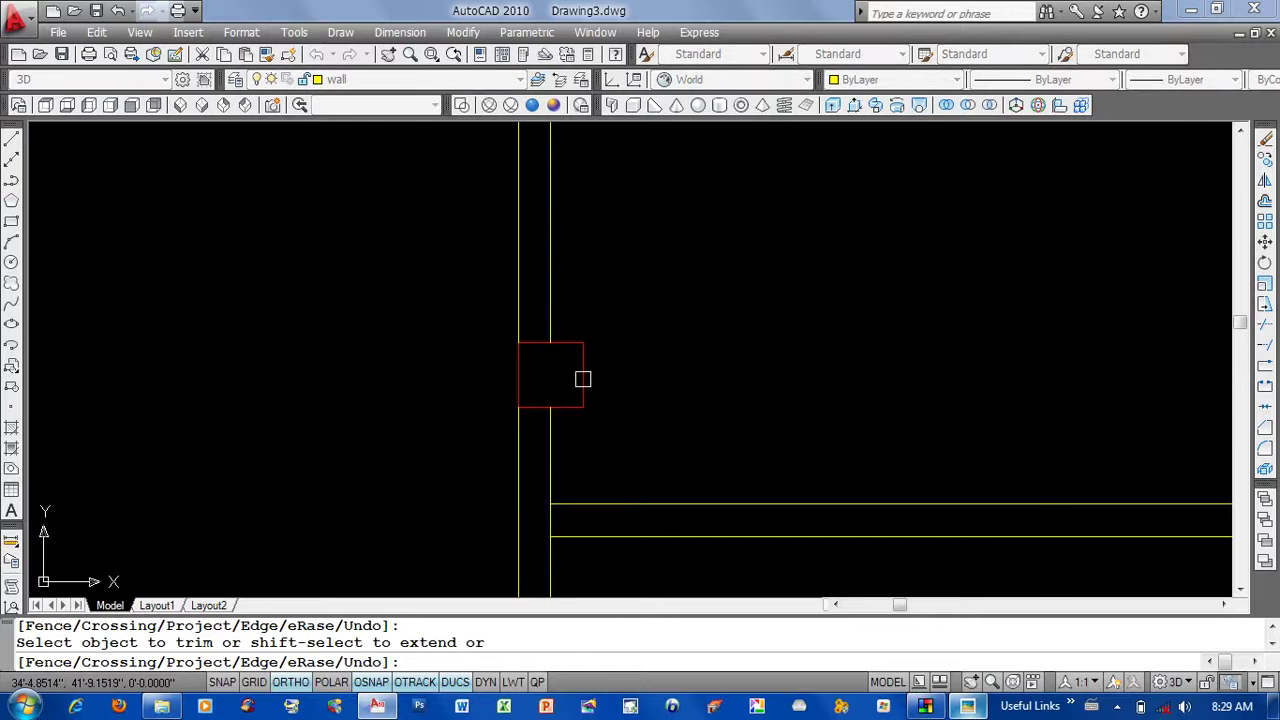
key("Return")
scroll(583, 379, "down", 3)
scroll(851, 350, "up", 2)
Explode the wall at the other corner and trim its ends inside the column.
left_click(851, 350)
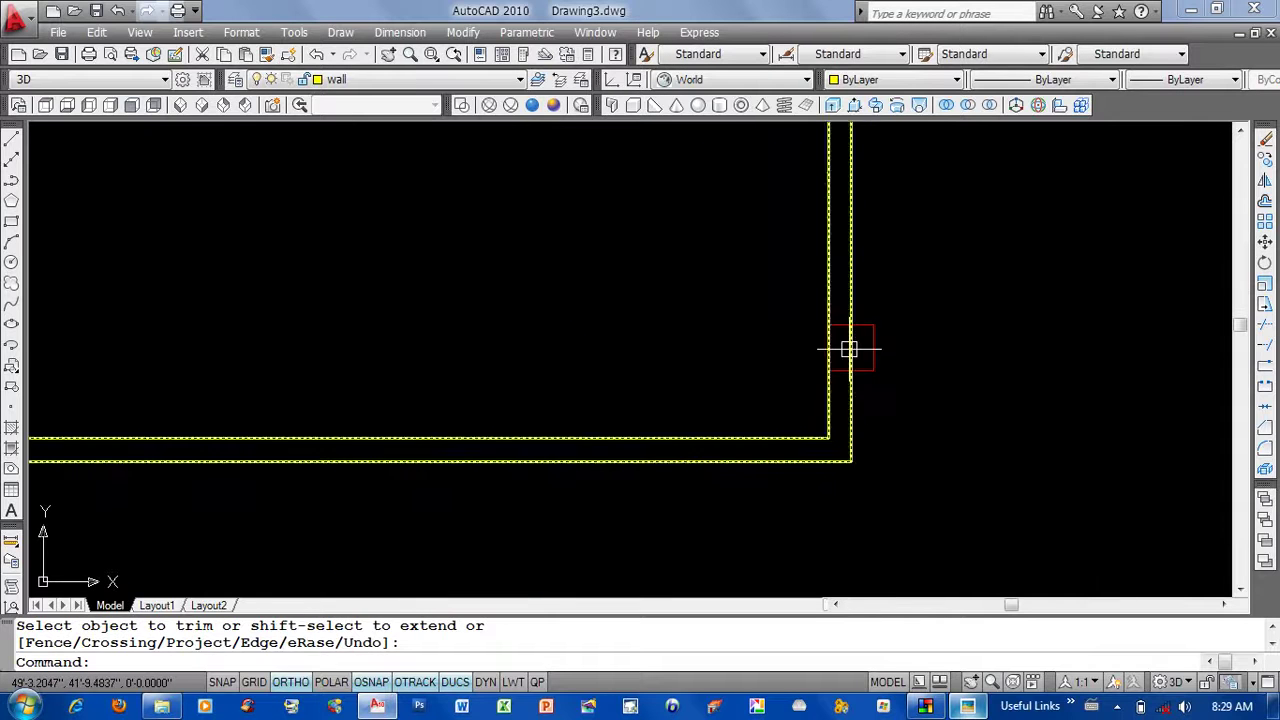
type("x")
key("Return")
key("Return")
key("Return")
left_click(847, 350)
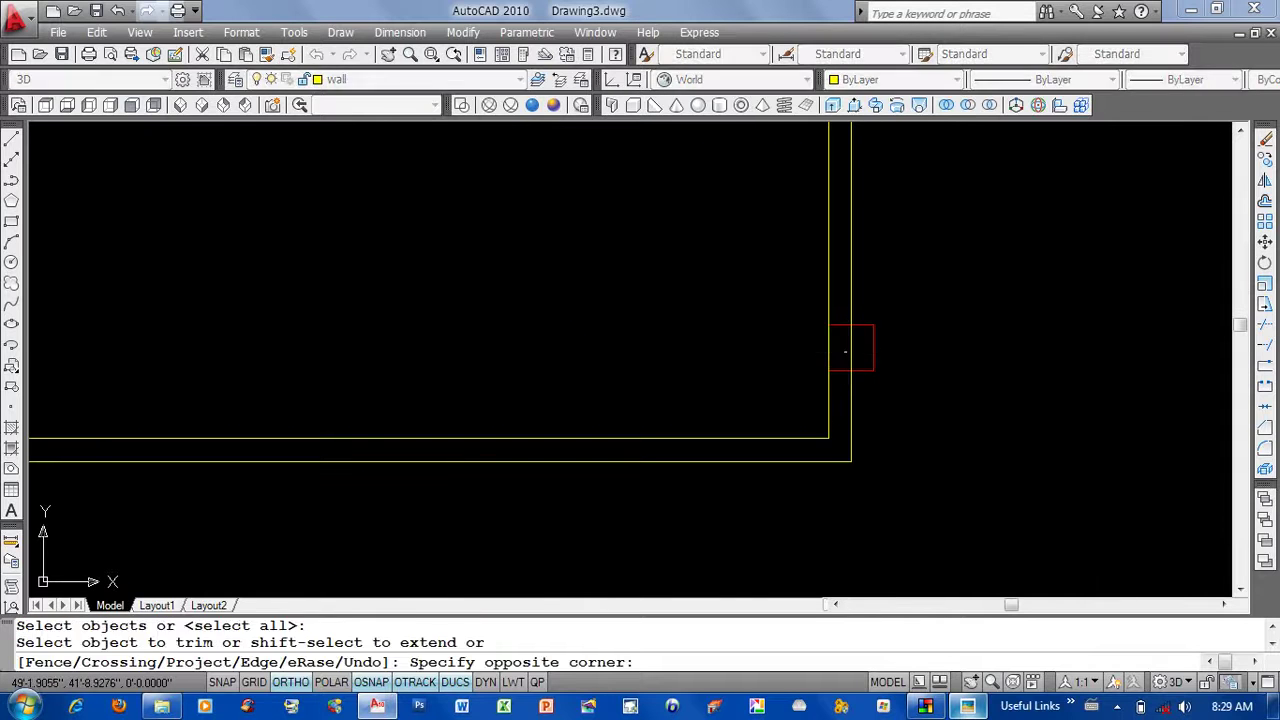
left_click(820, 347)
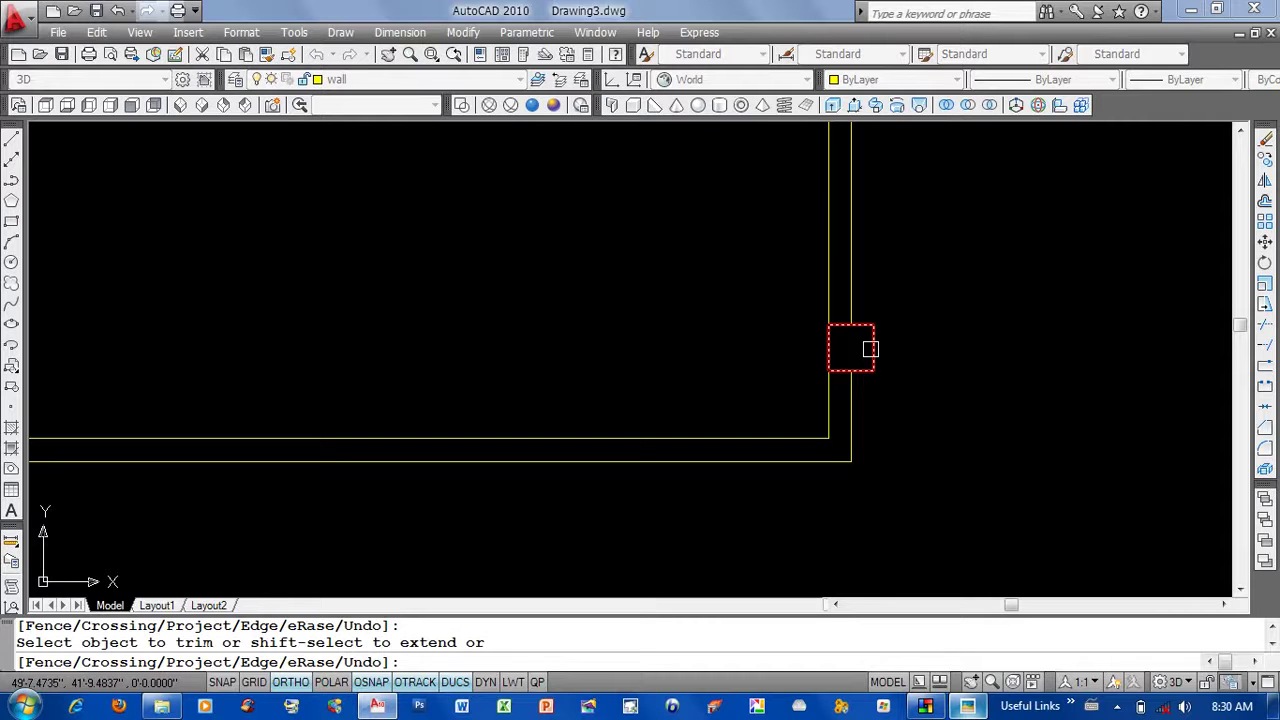
key("Return")
Zoom out to the whole plan and pan the reference image to Bed Room 2.
scroll(780, 386, "down", 5)
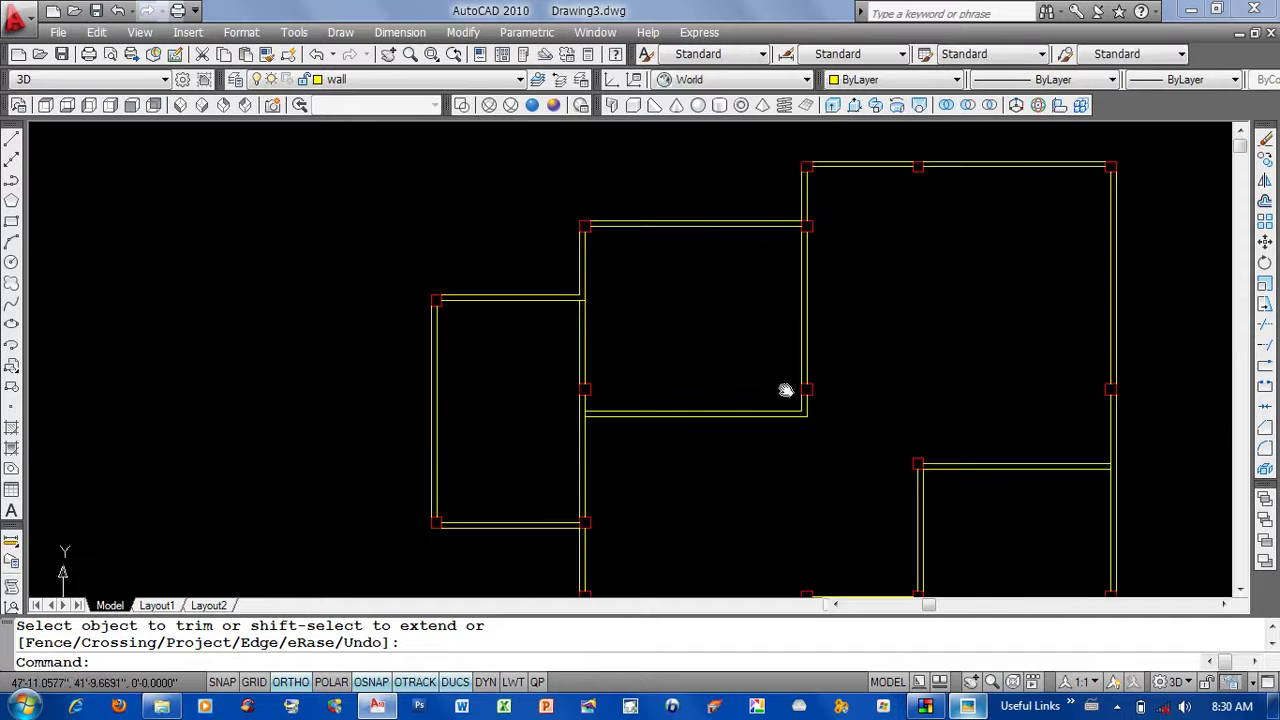
middle_click_drag(649, 291, 500, 240)
scroll(731, 371, "down", 2)
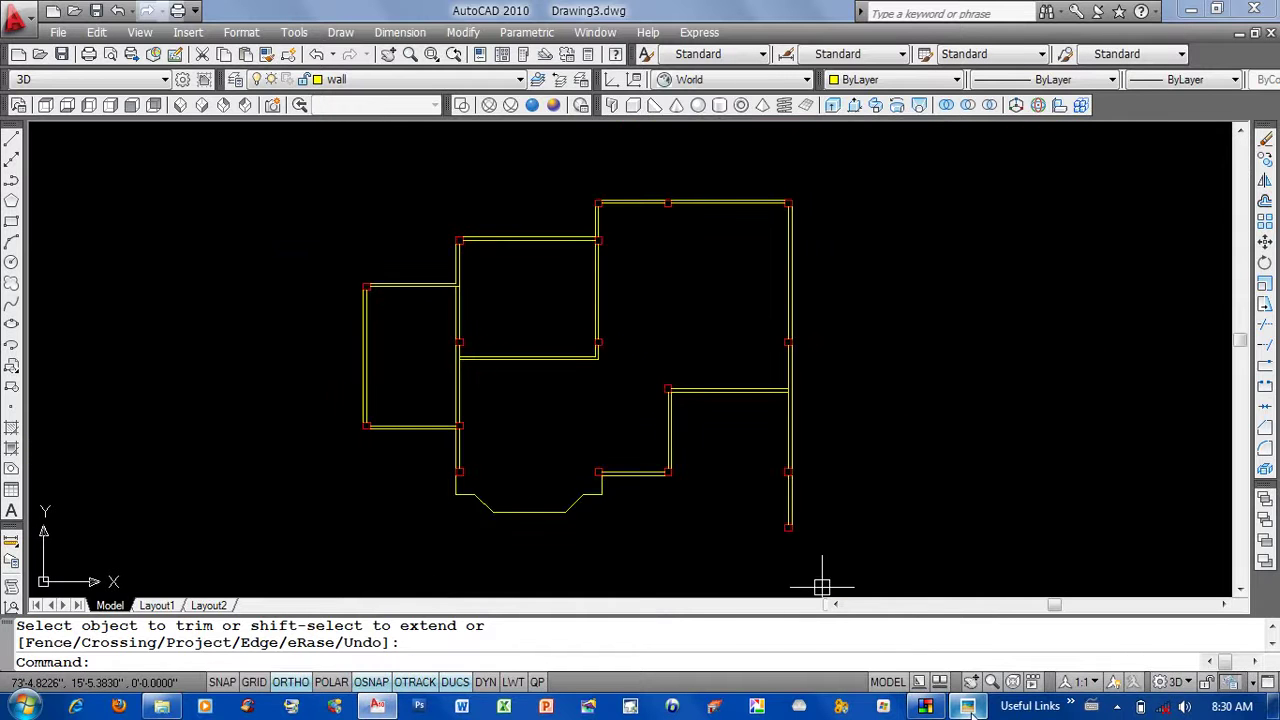
left_click(968, 707)
mouse_move(960, 455)
left_mouse_down()
mouse_move(578, 318)
mouse_move(549, 647)
left_mouse_up()
left_click_drag(871, 445, 948, 347)
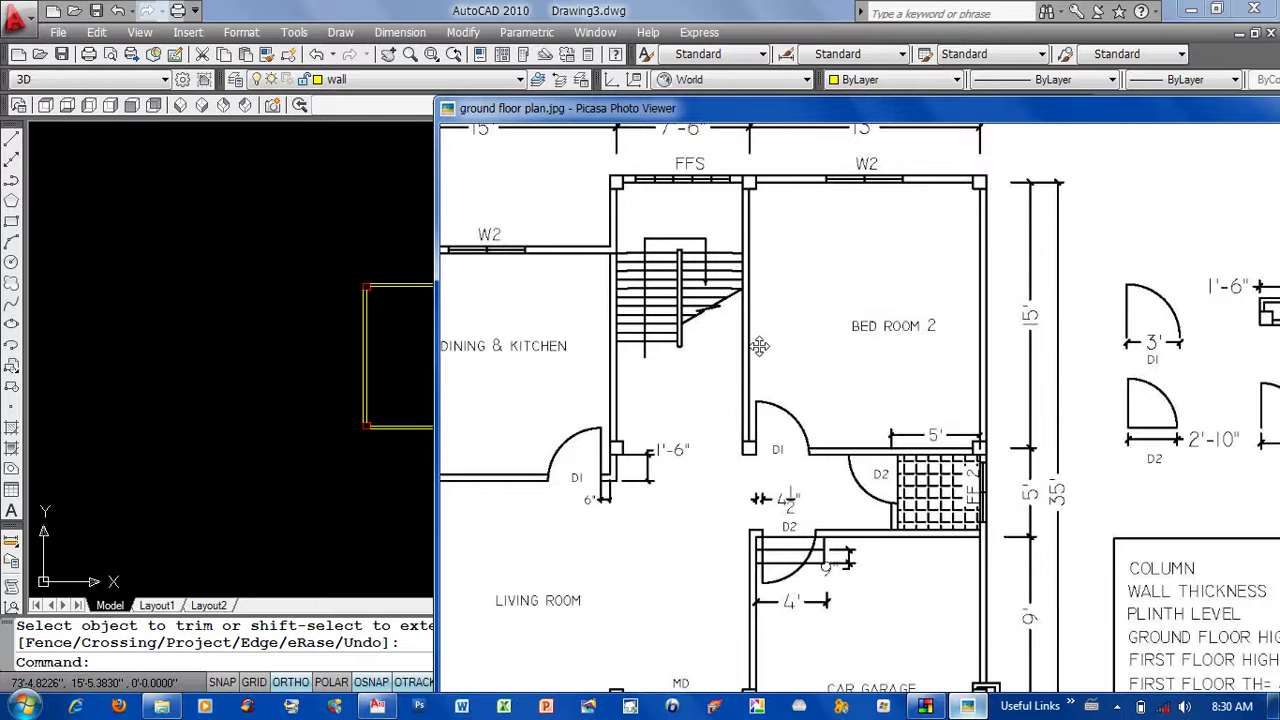
Mirror the right exterior wall, keeping the original, to form an interior wall off the top wall.
left_click_drag(760, 345, 748, 313)
key("alt+Tab")
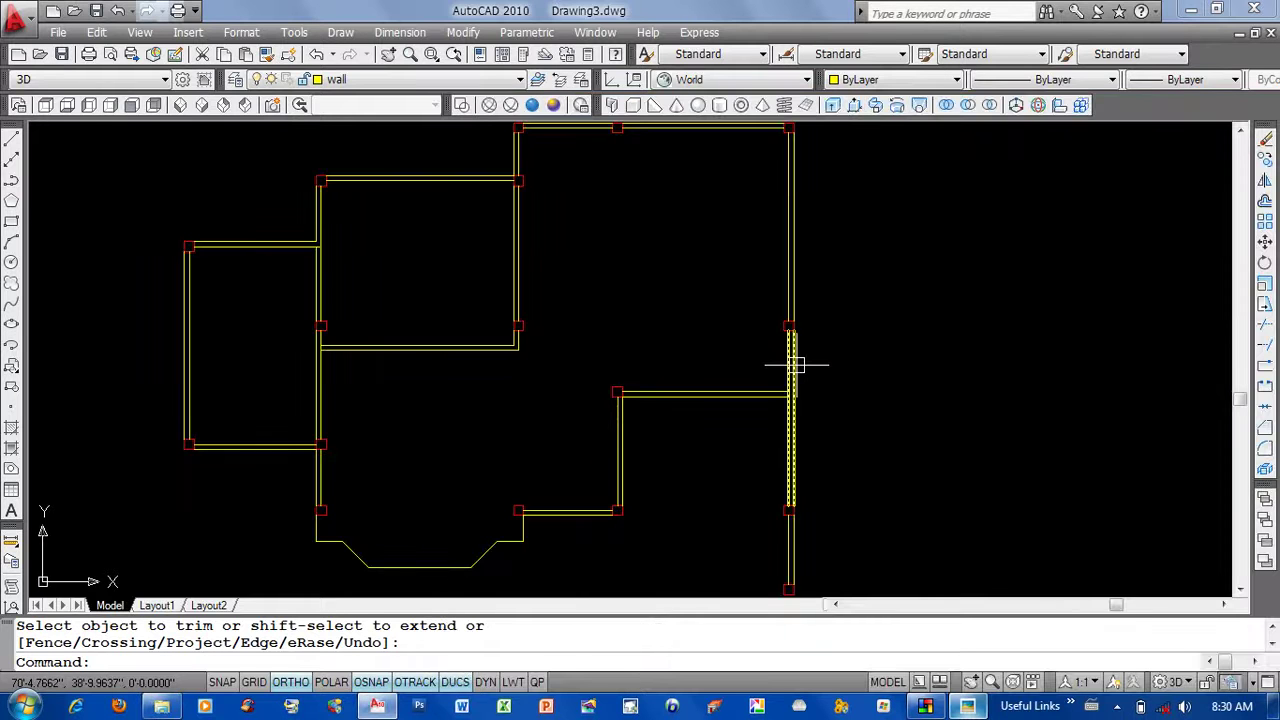
middle_click_drag(690, 244, 718, 341)
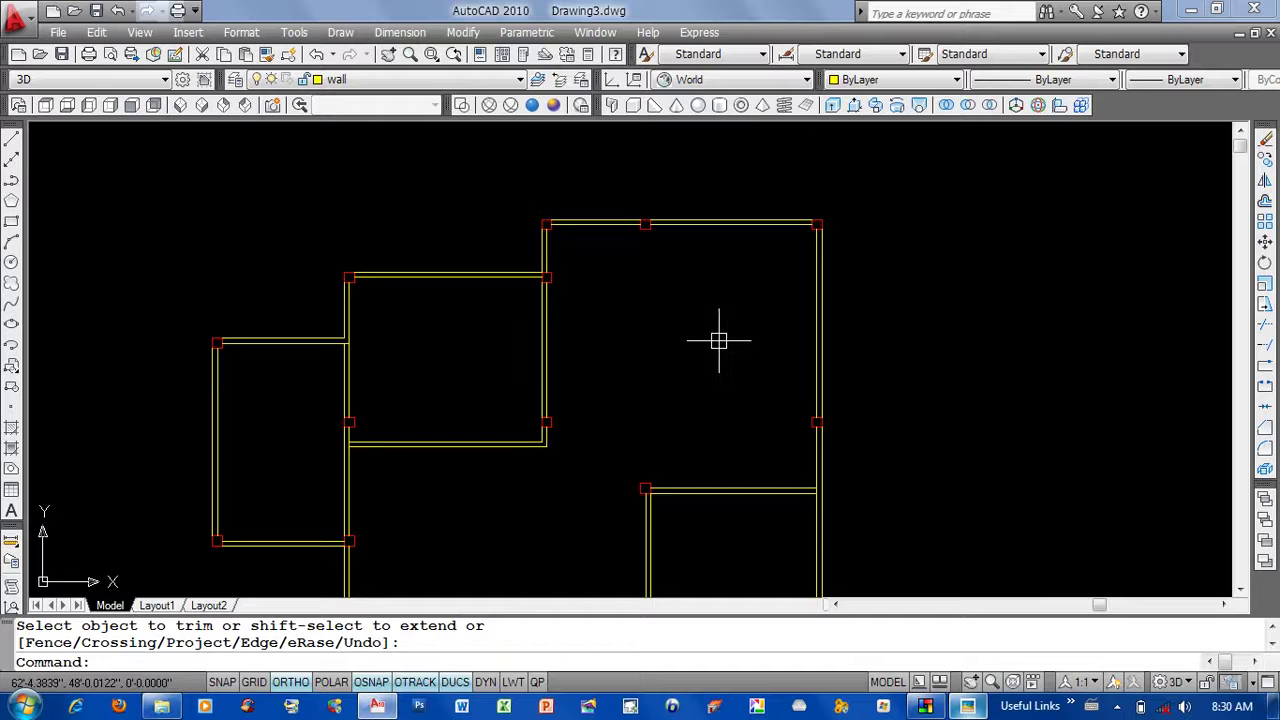
type("mi")
key("Return")
left_click_drag(835, 340, 800, 300)
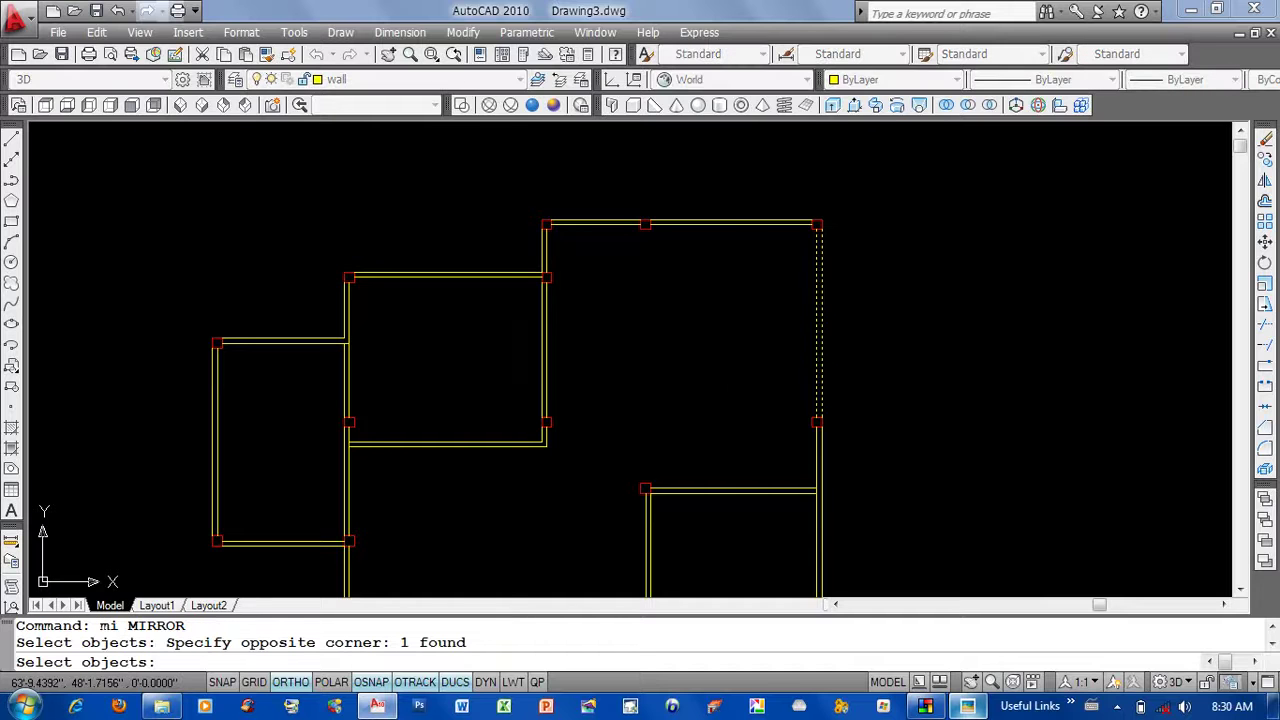
key("Return")
left_click(730, 224)
left_click(737, 349)
key("Return")
Compare the mirrored wall against the floor plan image and reframe the drawing.
middle_click_drag(728, 380, 721, 308)
scroll(860, 586, "up", 2)
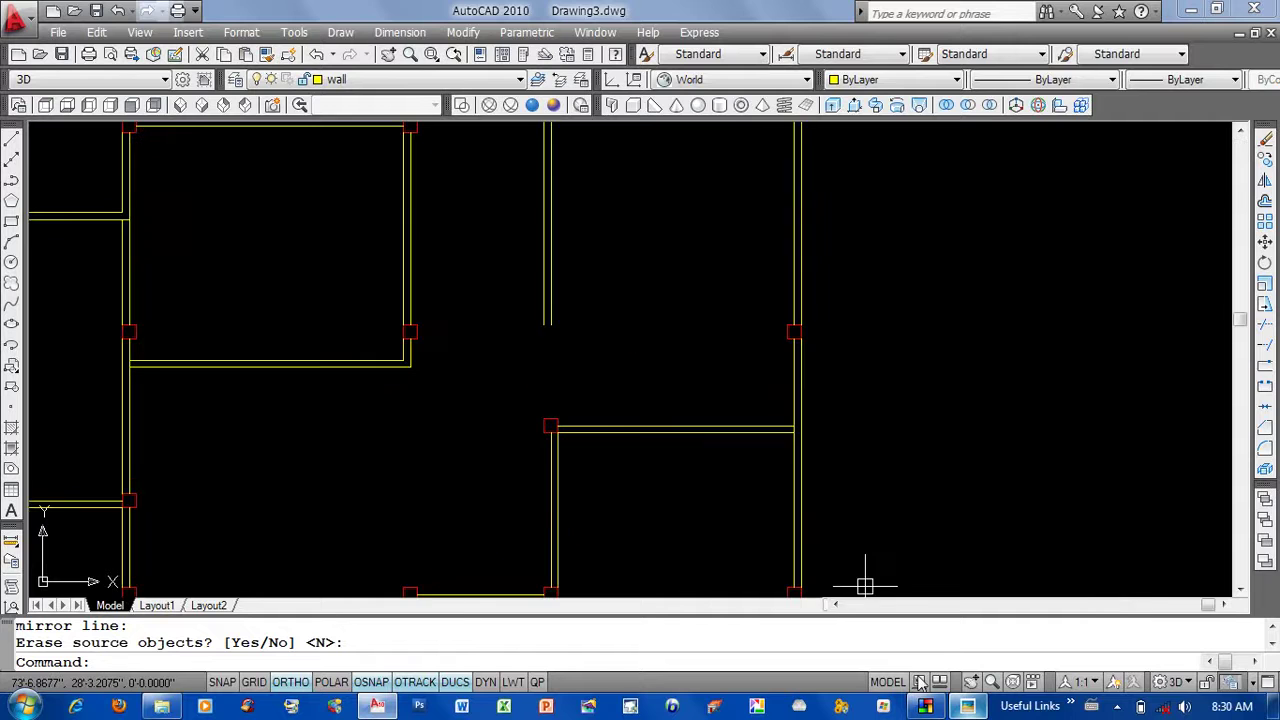
left_click(967, 706)
scroll(912, 478, "up", 2)
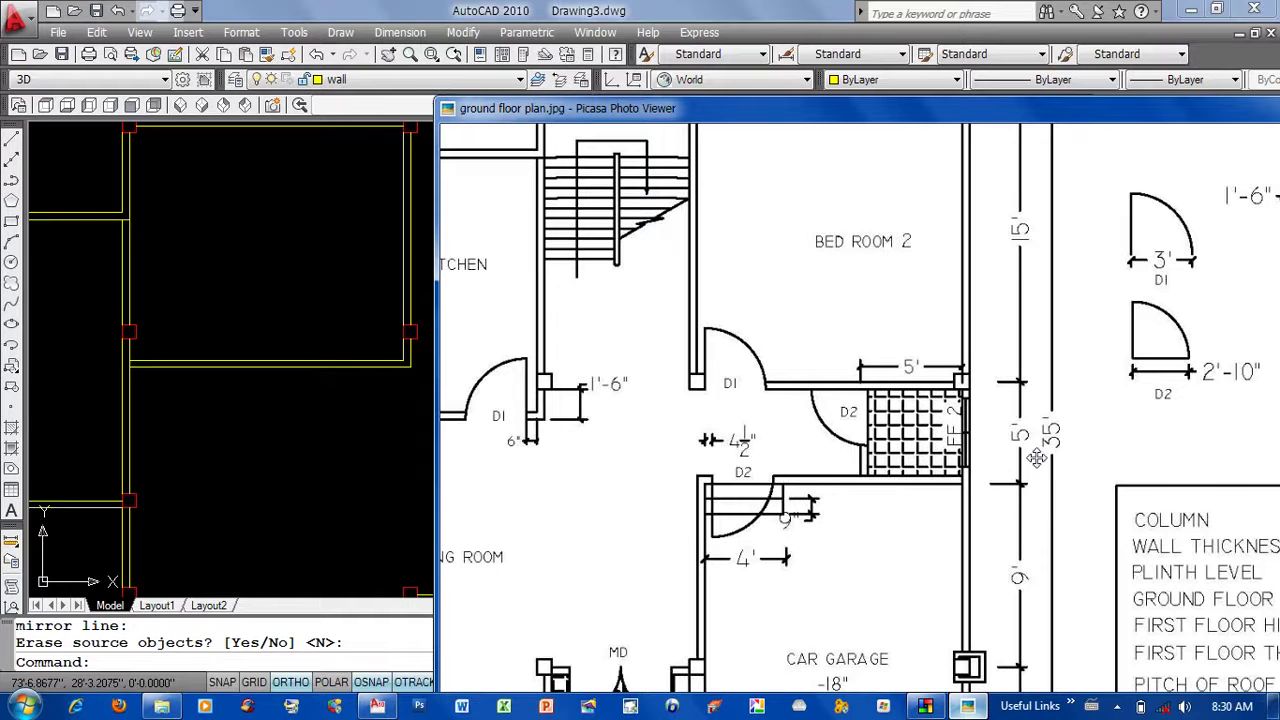
left_click(365, 478)
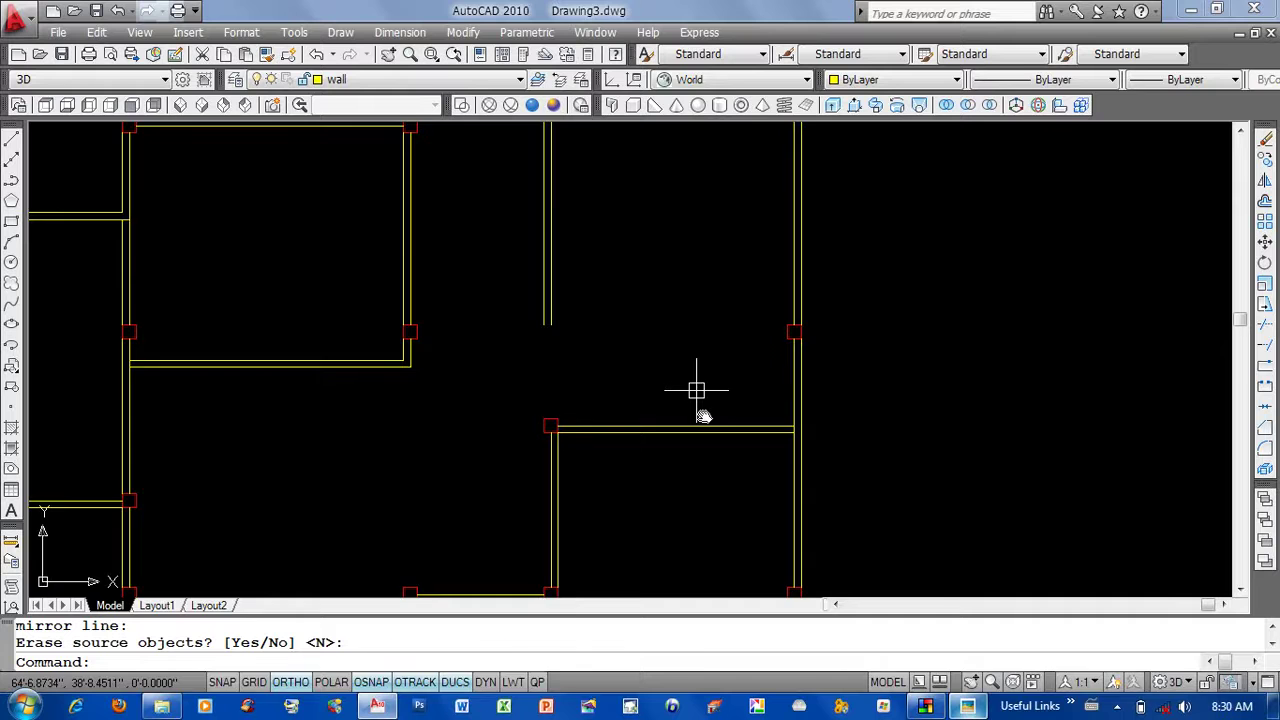
middle_click_drag(618, 367, 635, 384)
scroll(635, 384, "down", 5)
scroll(687, 448, "up", 4)
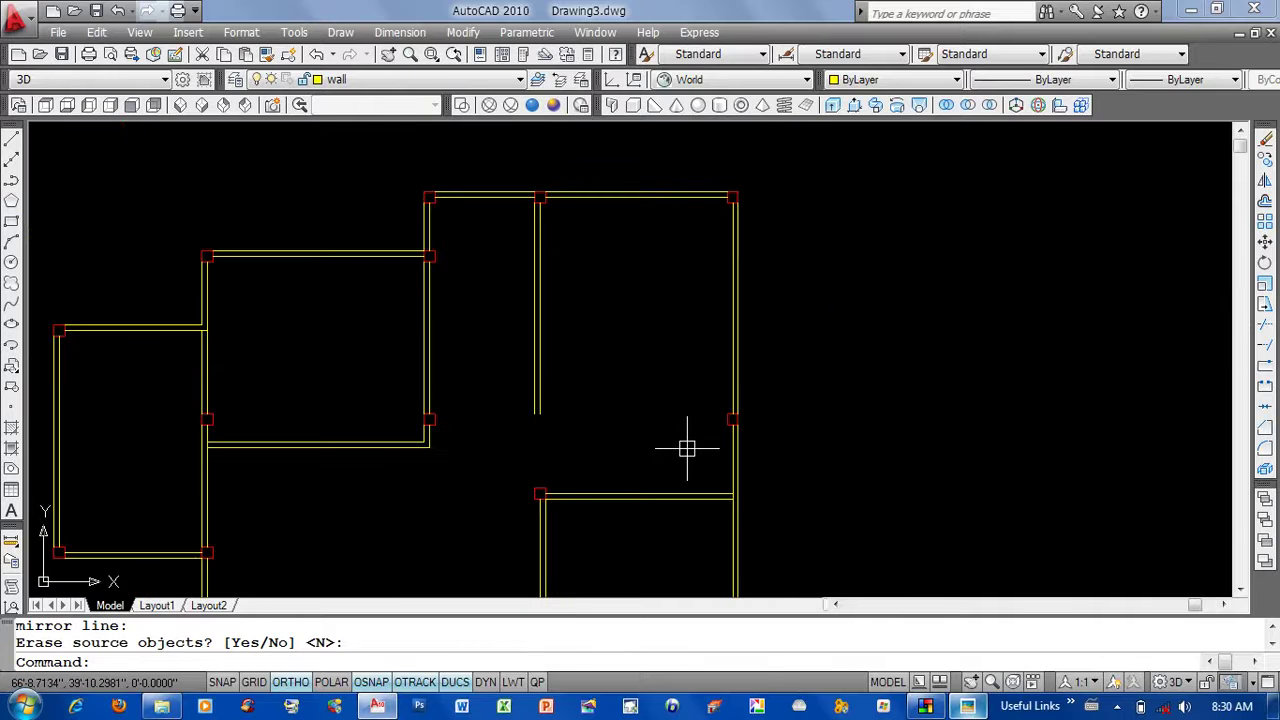
Select the two horizontal wall lines for copying, cancelling a misplaced first copy.
type("o")
key("Return")
left_click(640, 495)
key("Return")
left_click(733, 495)
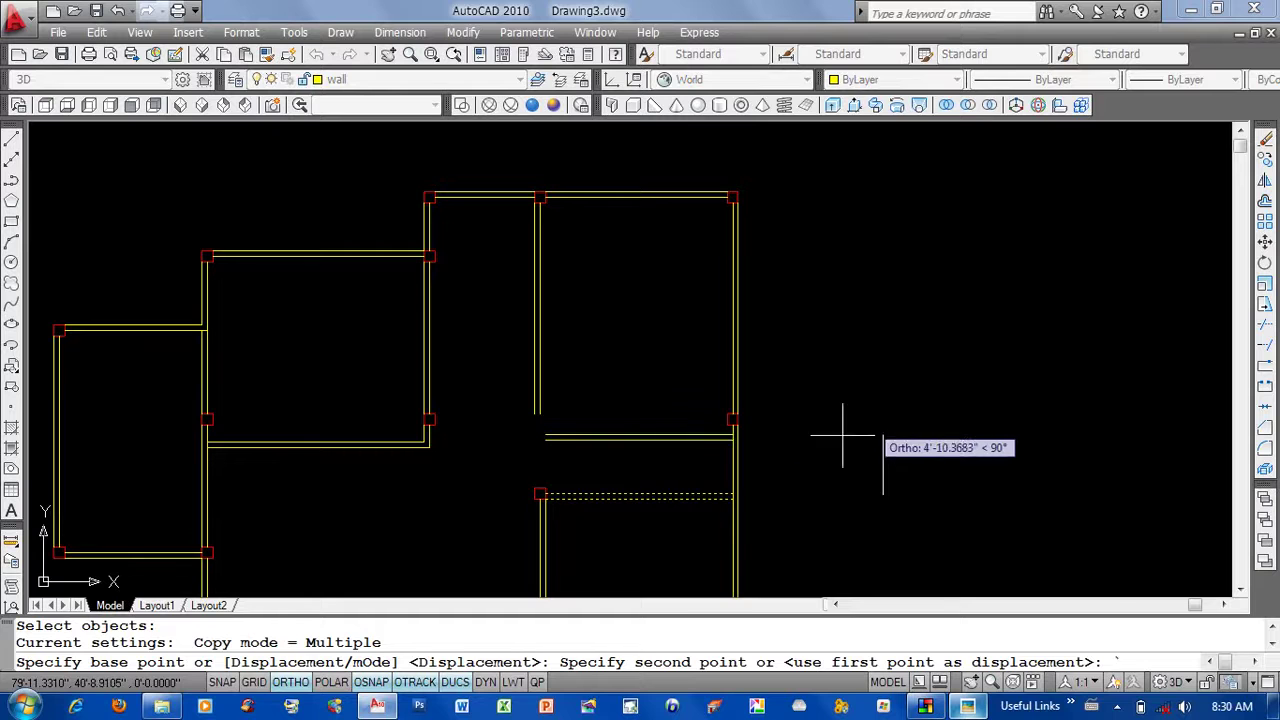
key("Escape")
key("Return")
scroll(715, 499, "up", 5)
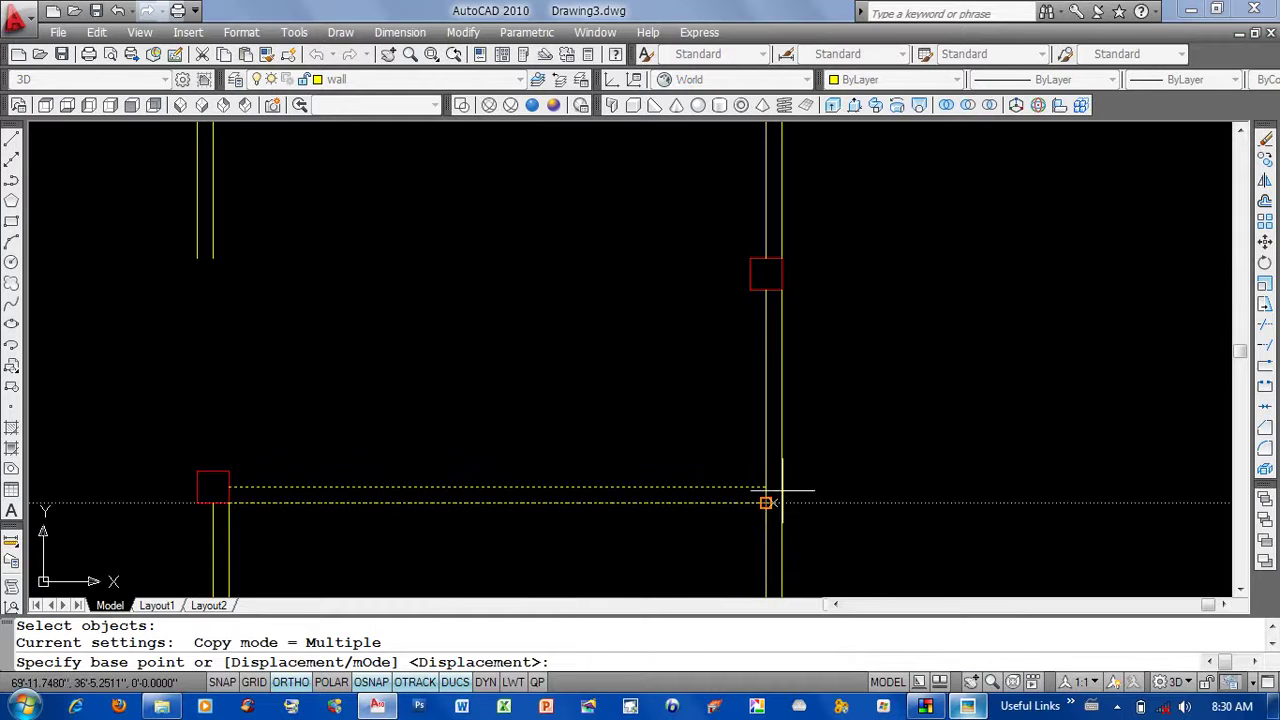
scroll(766, 503, "down", 5)
Copy the horizontal wall lines up so they meet the column on the right wall.
key("alt+Tab")
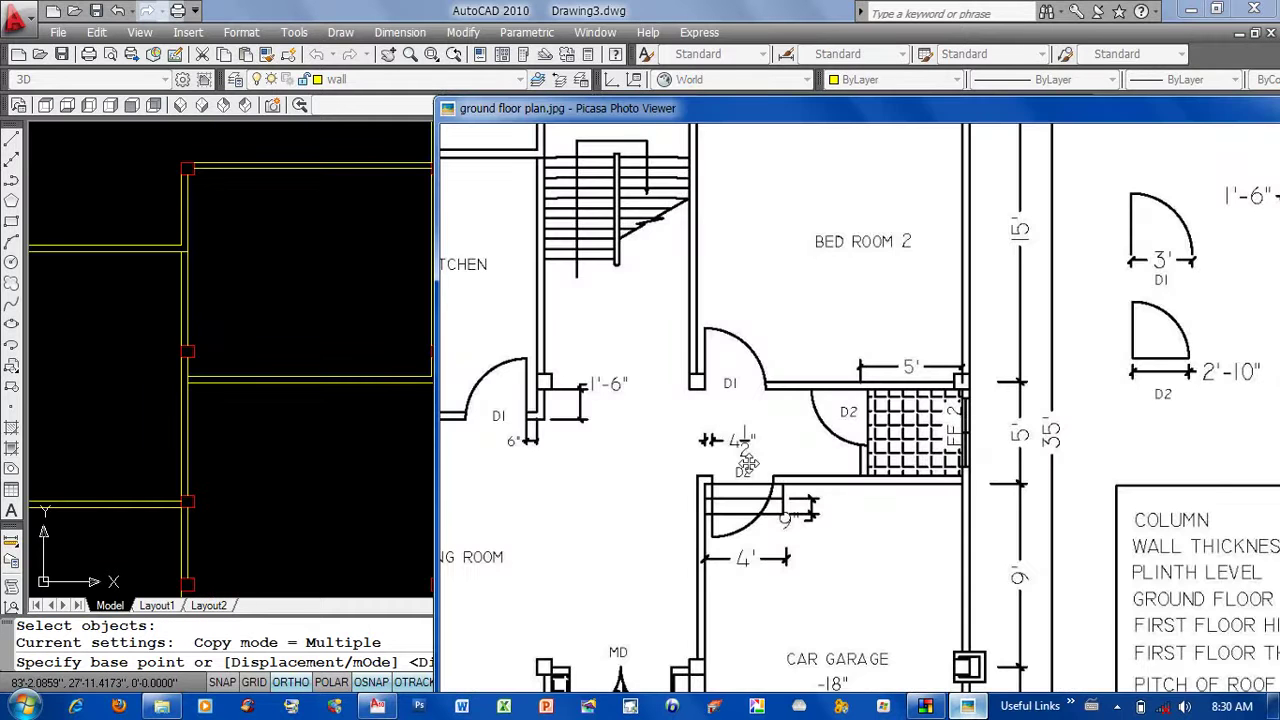
key("alt+Tab")
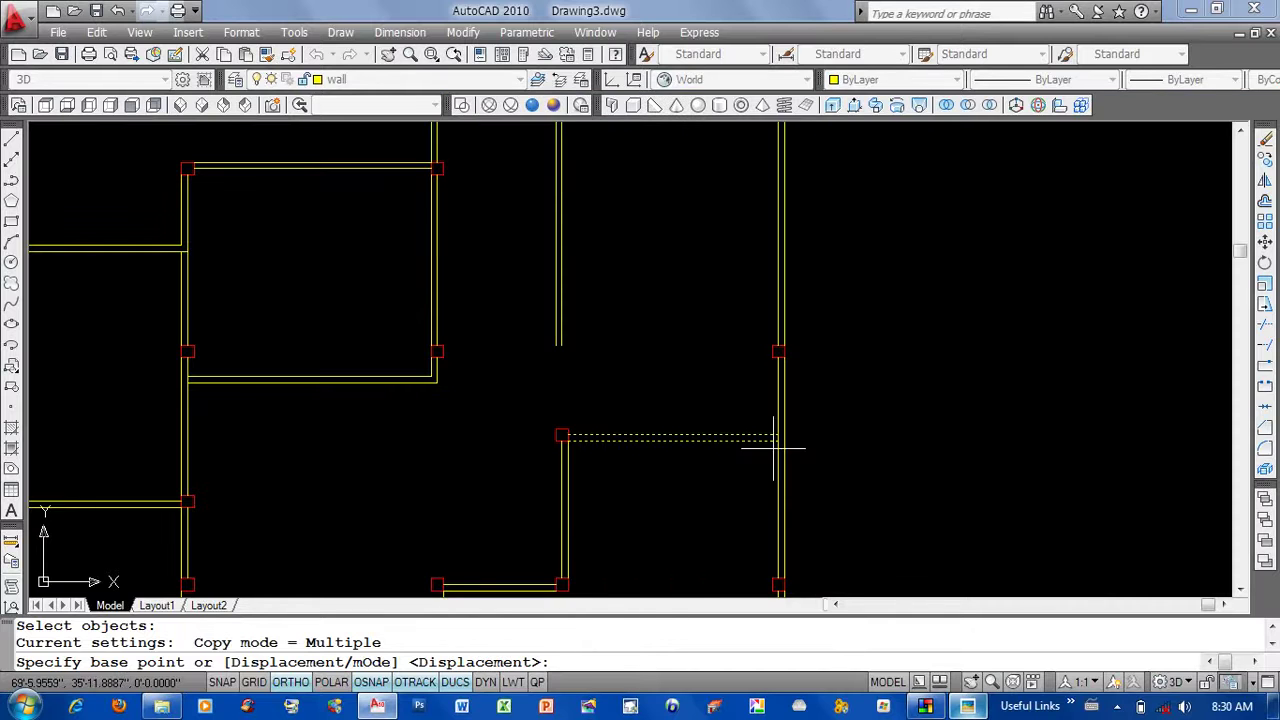
scroll(771, 443, "up", 4)
left_click(771, 423)
left_click(827, 361)
key("Return")
scroll(824, 348, "up", 3)
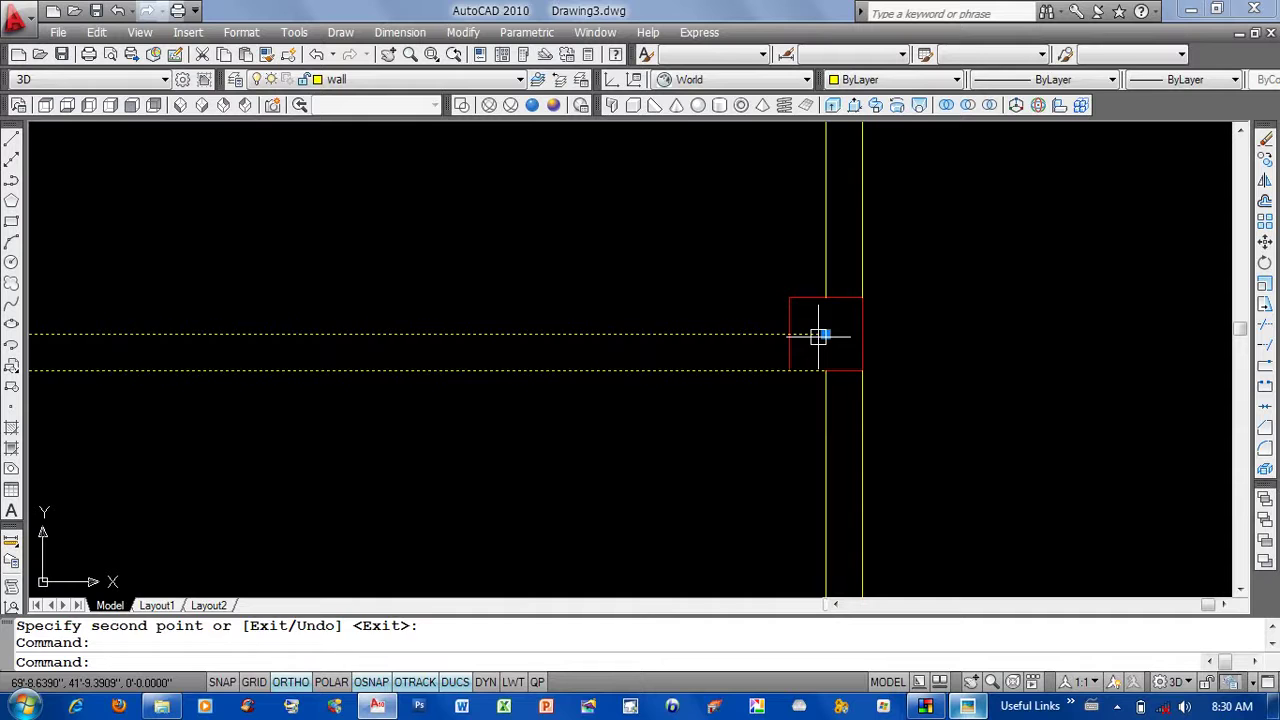
Explode the copied wall and trim both its lines back to the column.
type("x")
key("Return")
type("t")
key("Return")
key("Return")
left_click(808, 333)
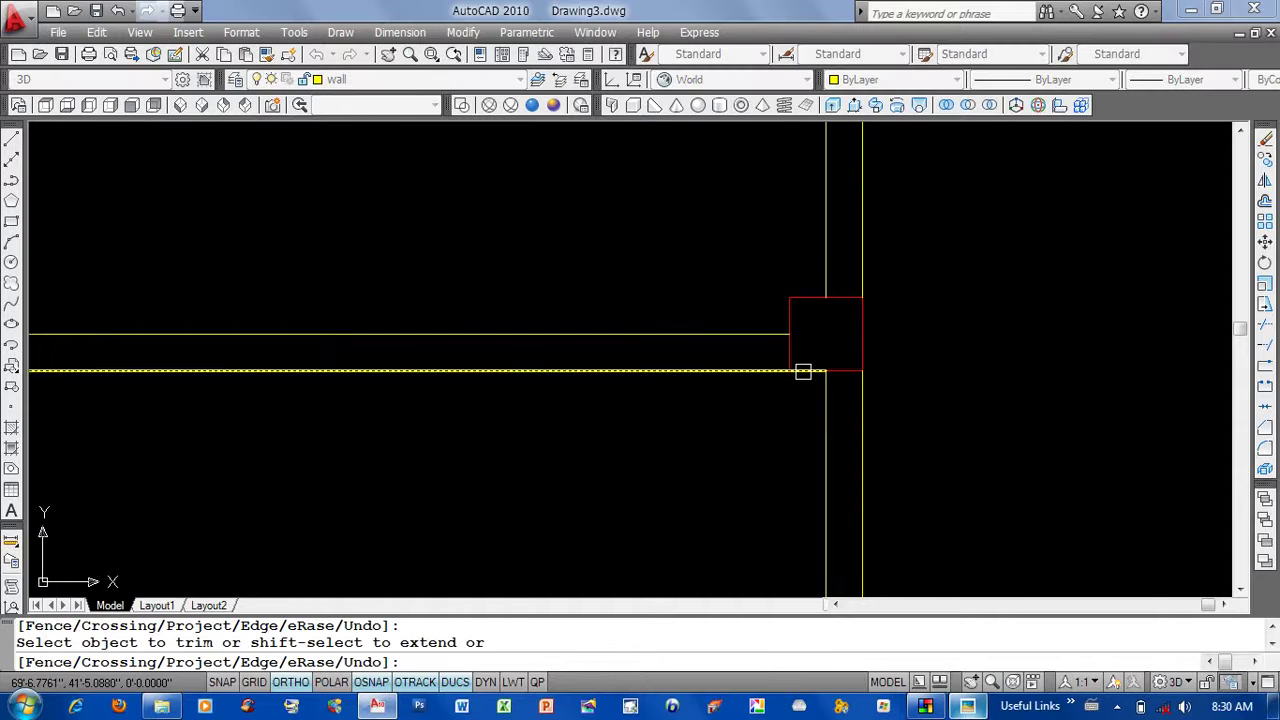
left_click(803, 371)
key("Return")
scroll(851, 414, "down", 3)
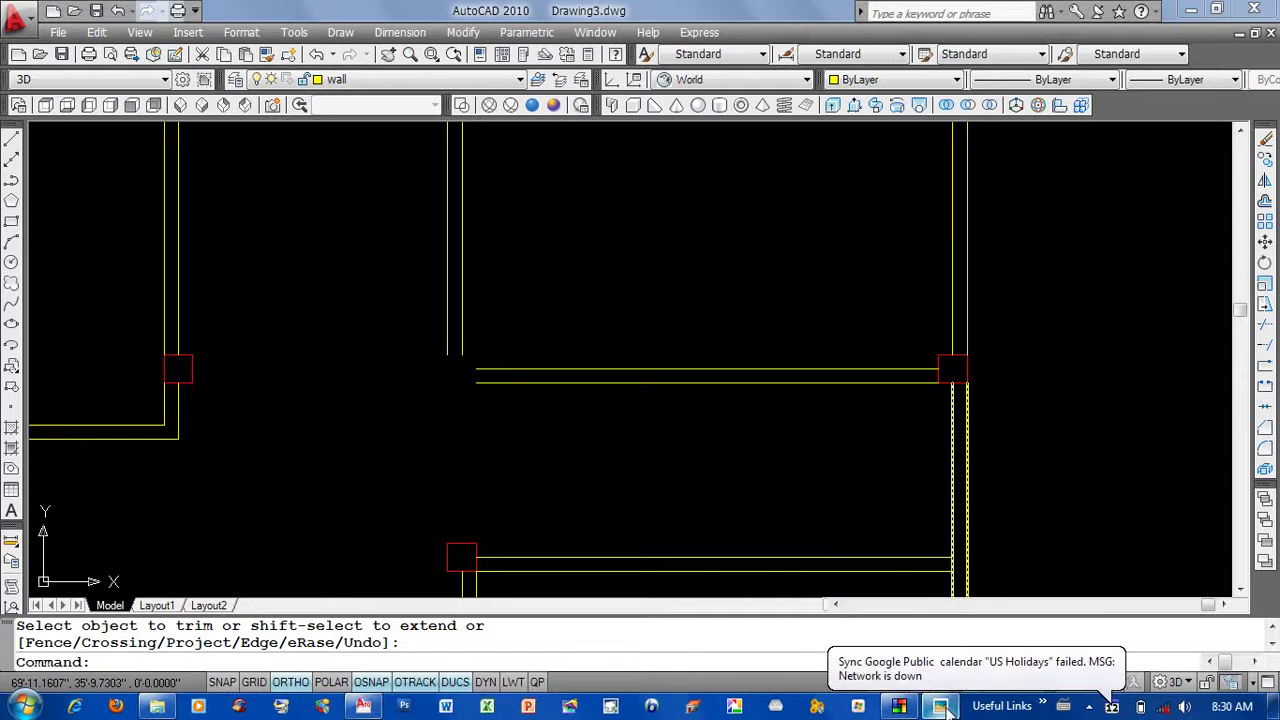
left_click(940, 706)
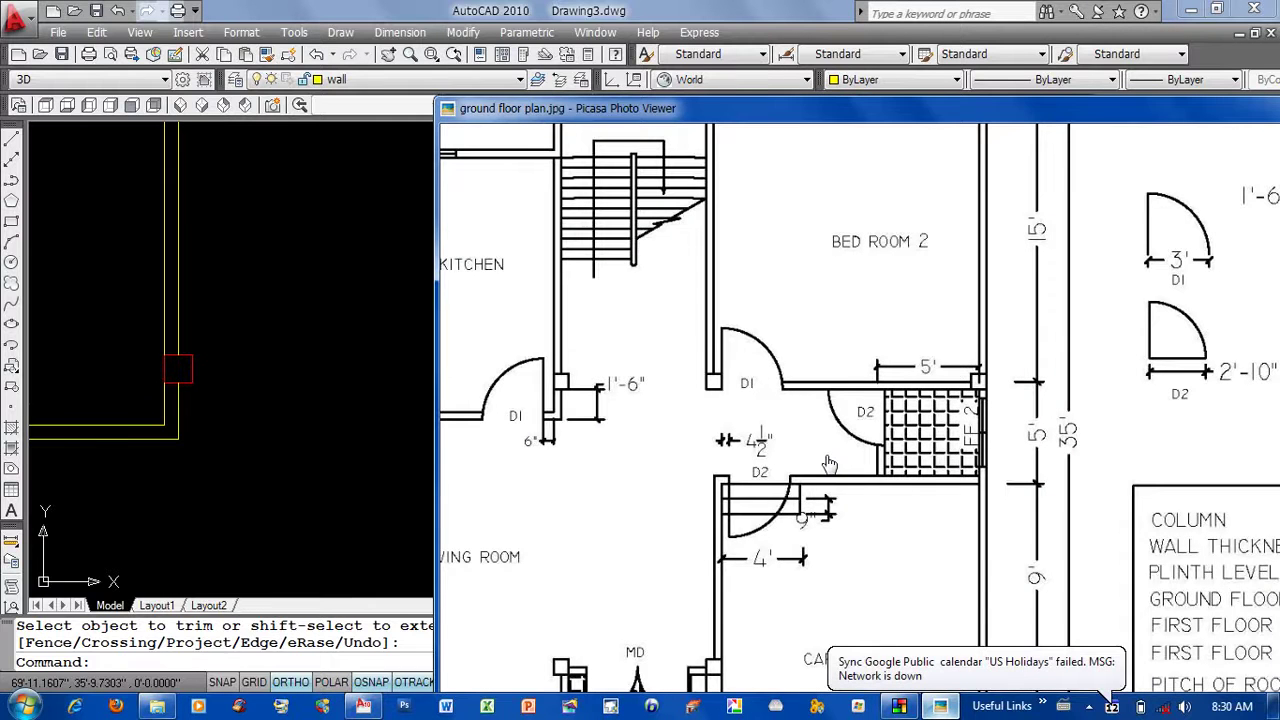
key("Escape")
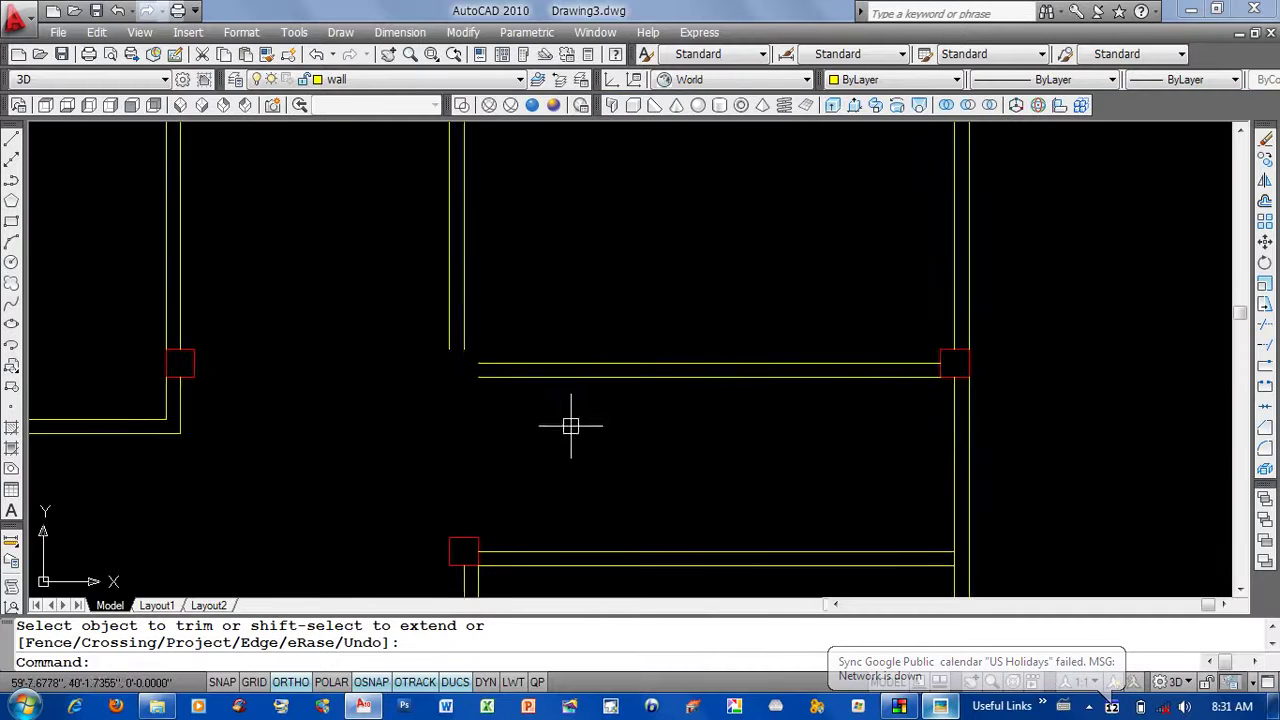
scroll(680, 445, "down", 2)
Copy a column square onto the new interior wall junction.
type("o")
key("Return")
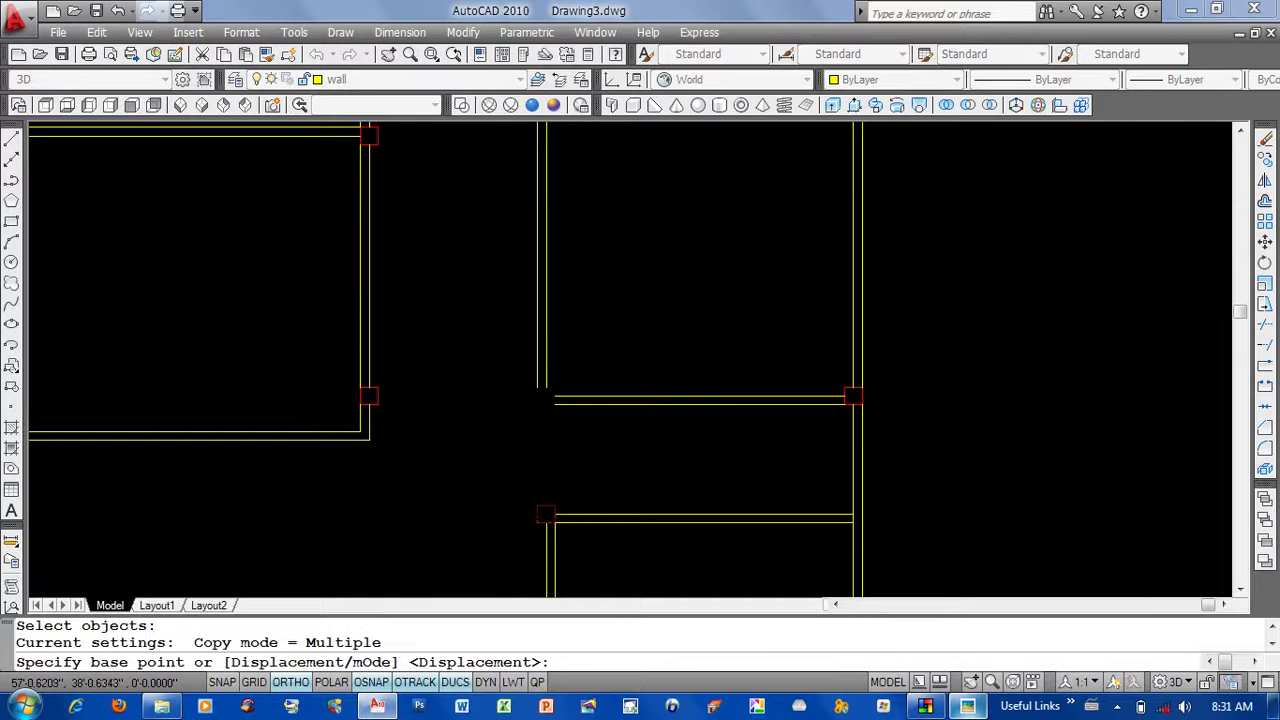
scroll(560, 486, "up", 3)
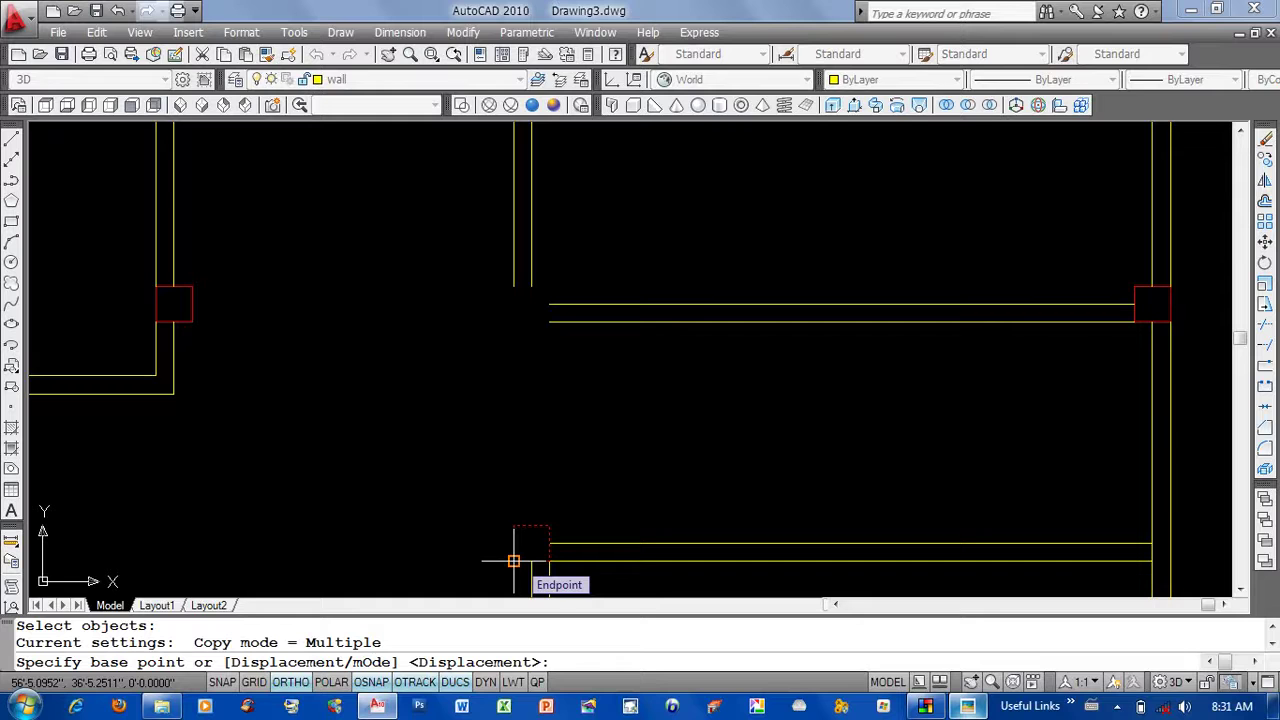
scroll(535, 508, "up", 2)
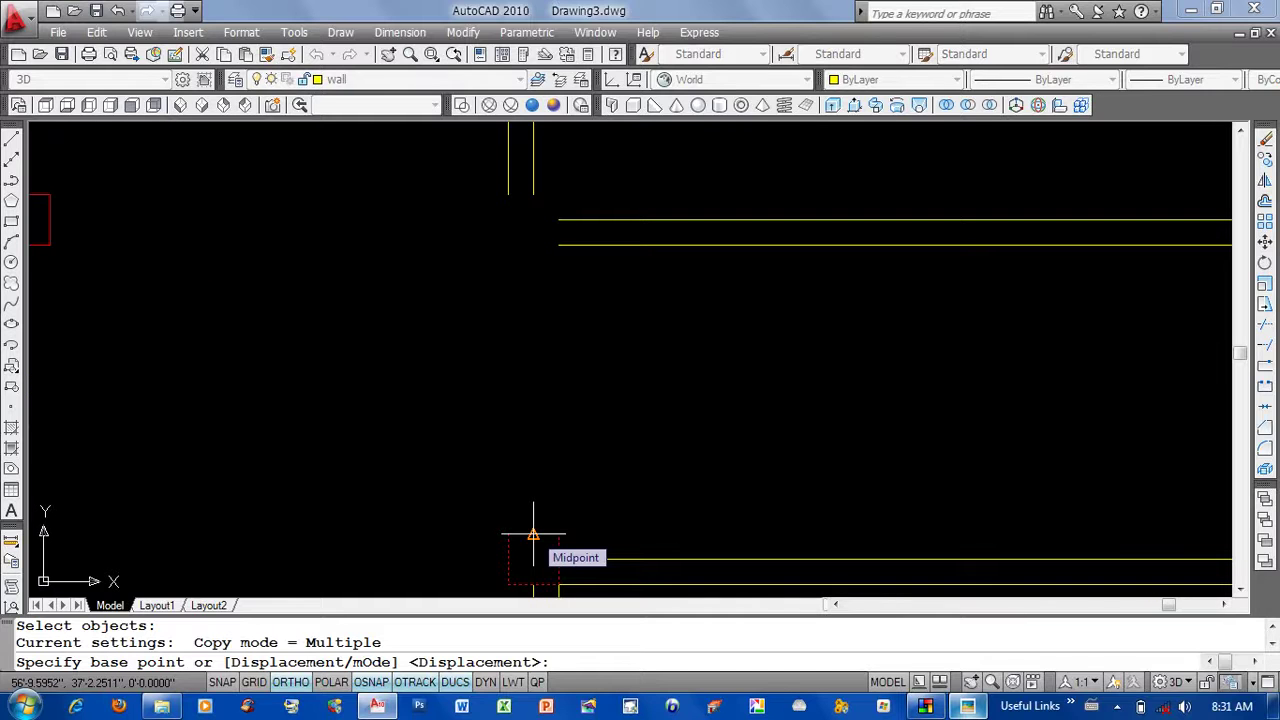
left_click(533, 535)
middle_click_drag(533, 535, 522, 295)
scroll(522, 295, "up", 4)
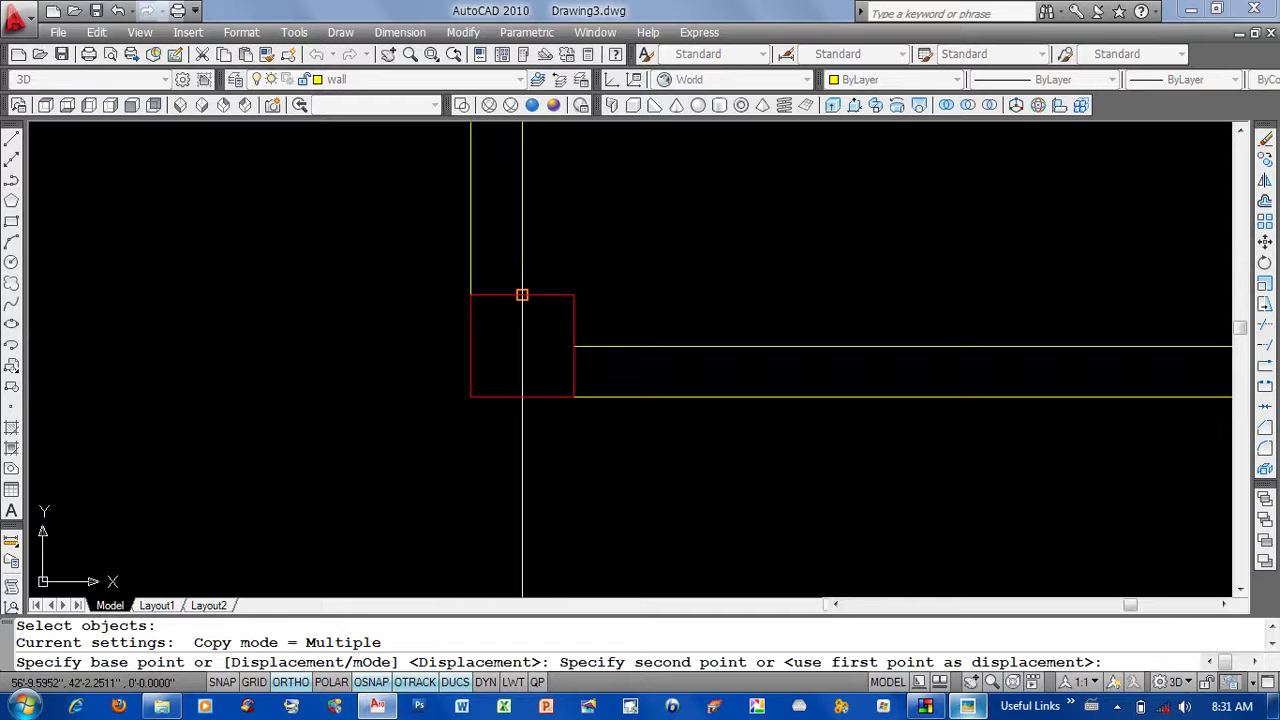
left_click(522, 295)
key("Return")
scroll(900, 443, "down", 5)
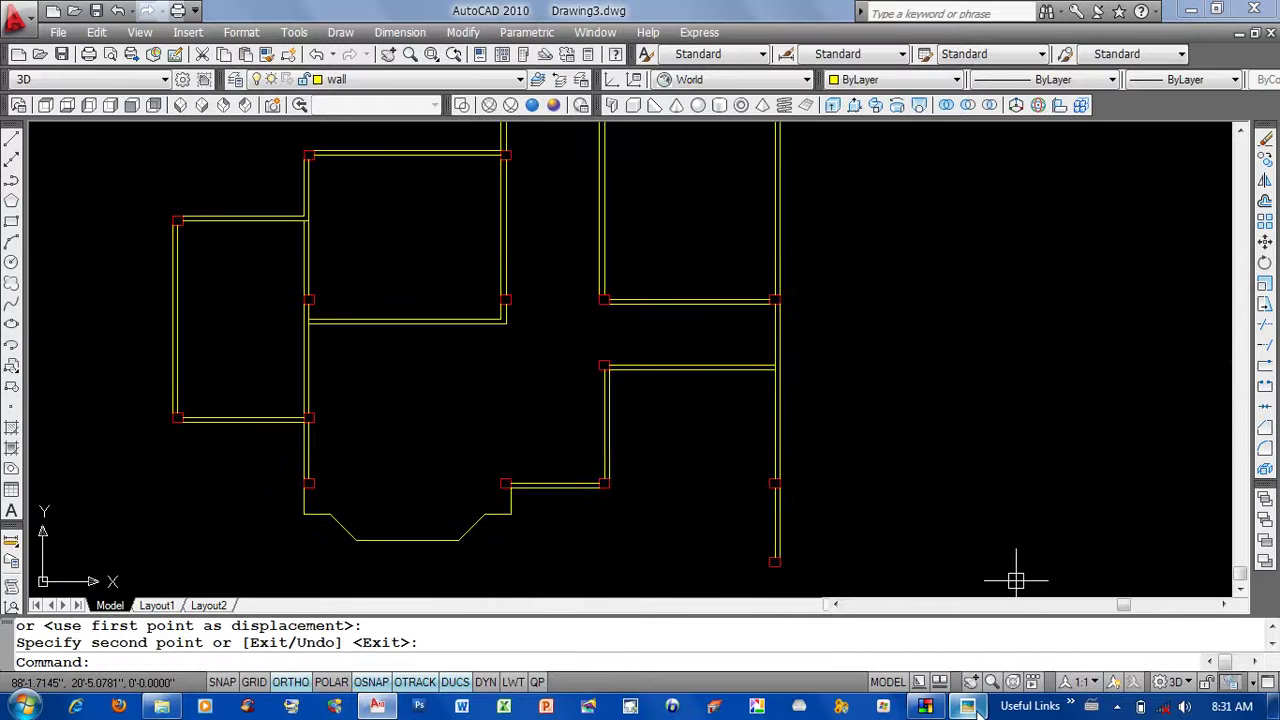
left_click(968, 706)
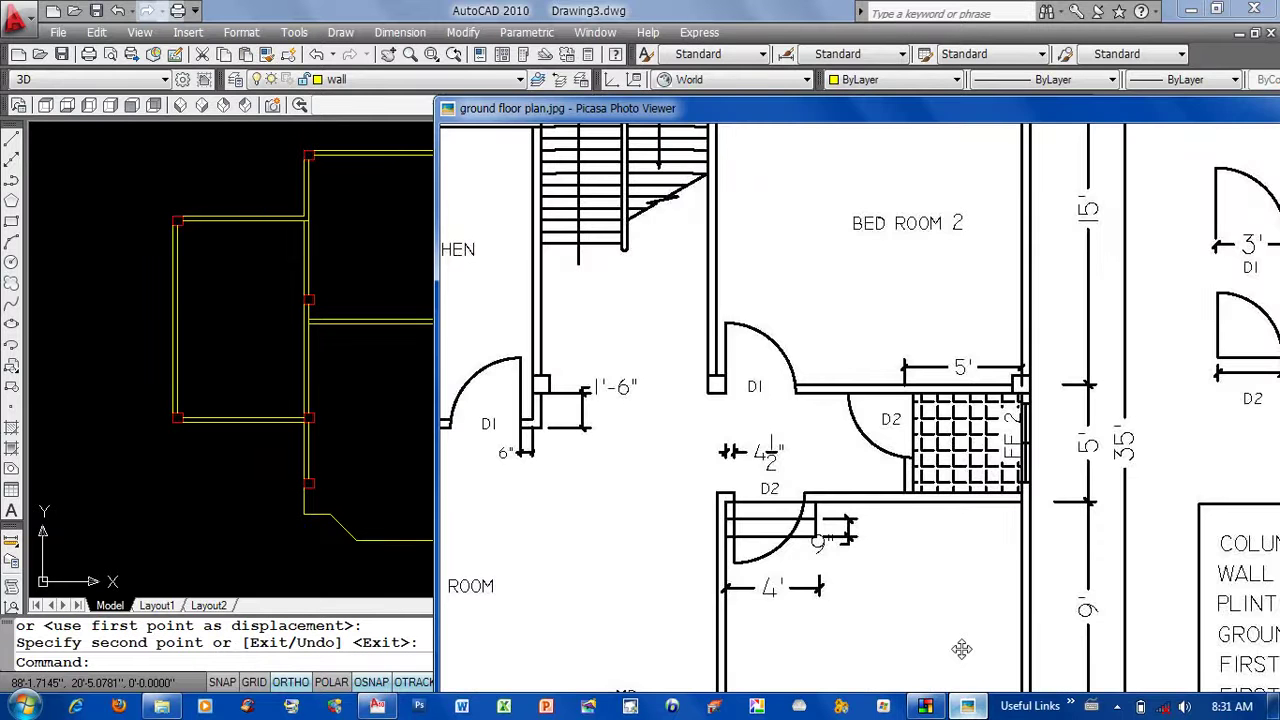
Bring up the Picasa floor-plan reference image and zoom through it.
key("Escape")
scroll(371, 363, "down", 3)
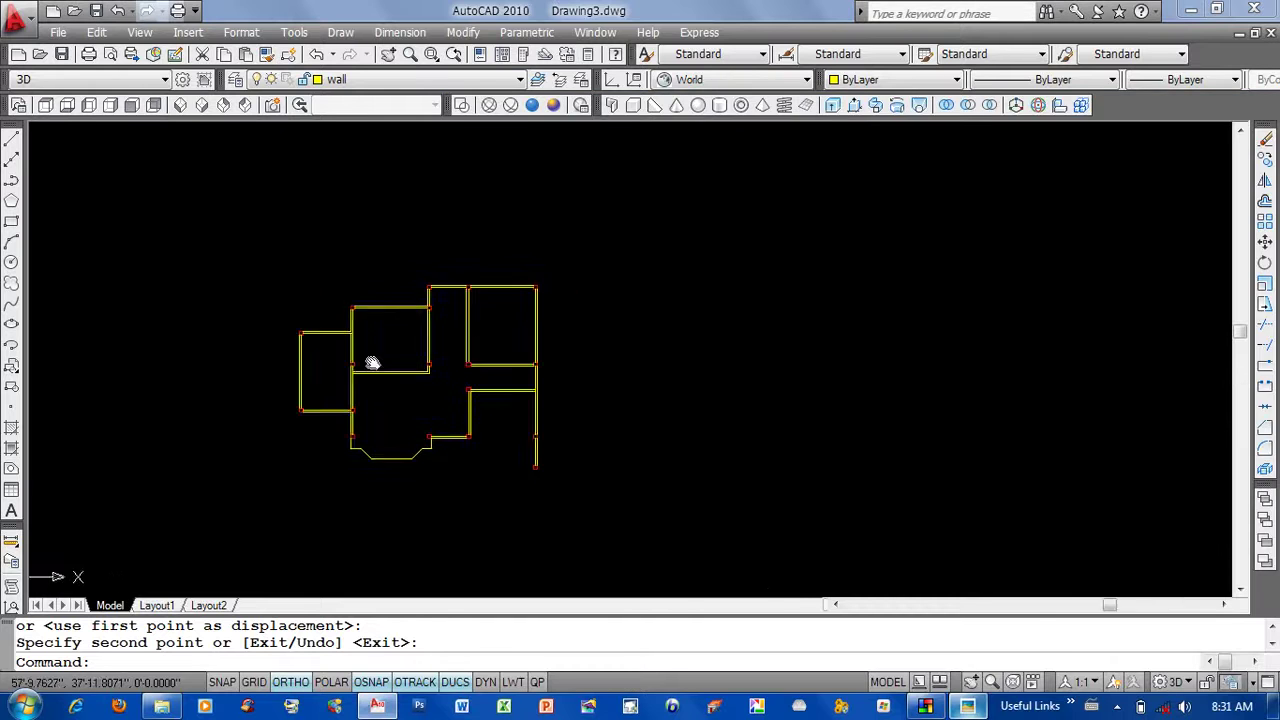
key("alt+Tab")
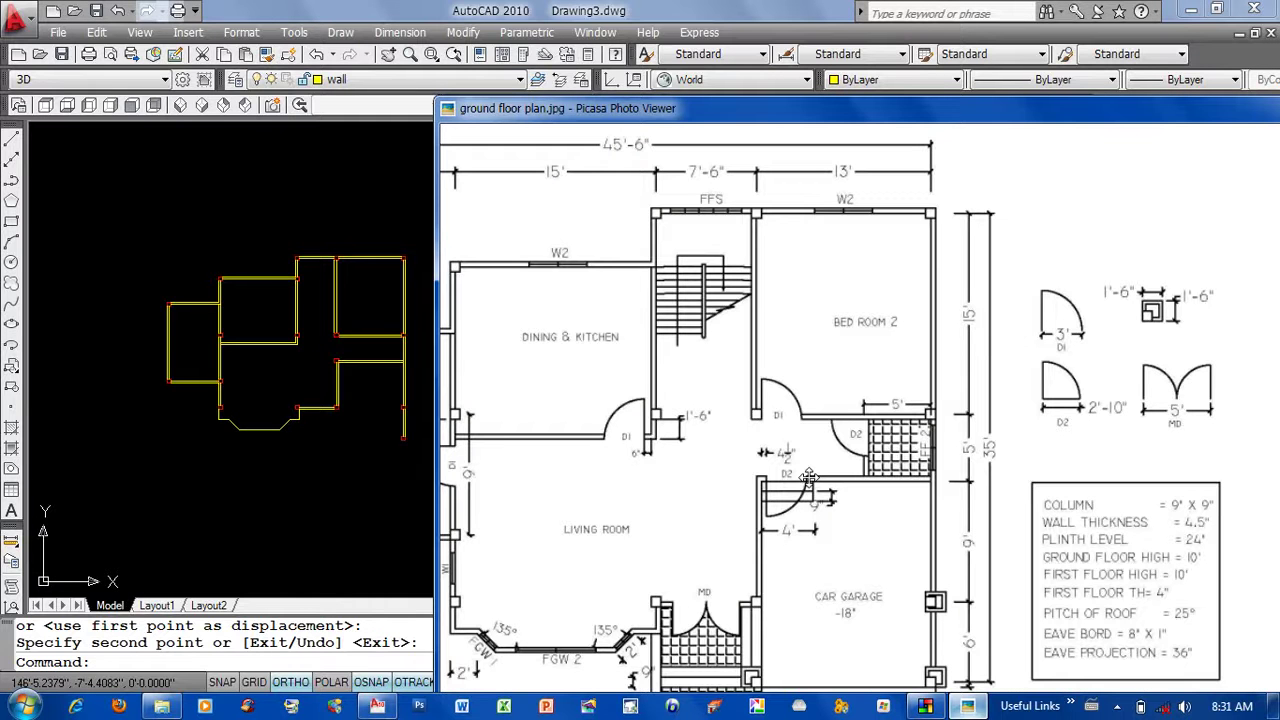
scroll(824, 436, "down", 2)
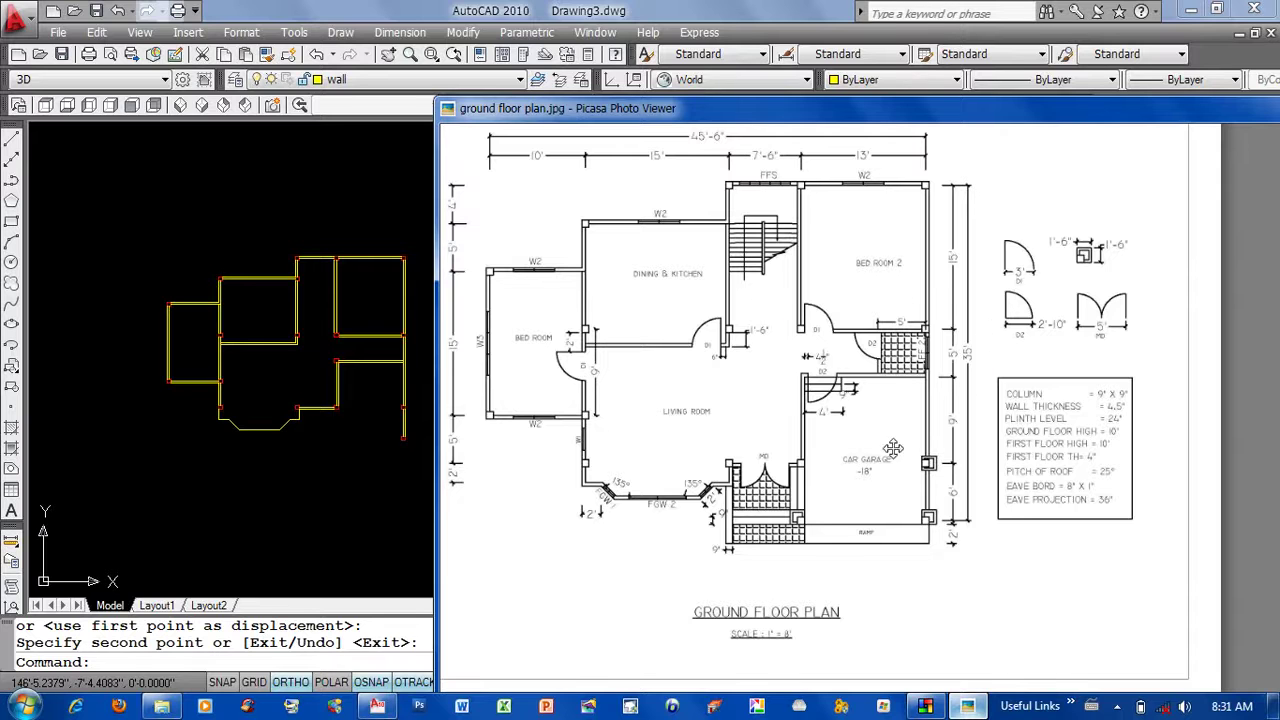
scroll(831, 503, "down", 1)
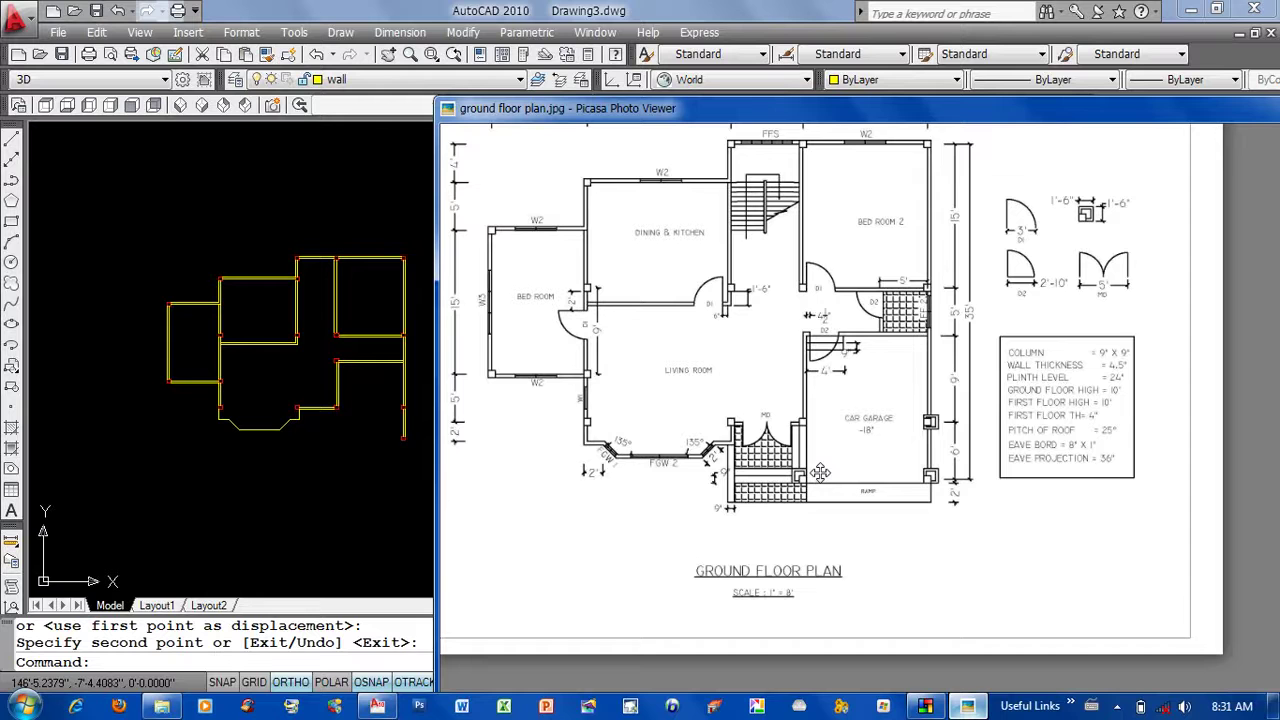
scroll(820, 472, "down", 1)
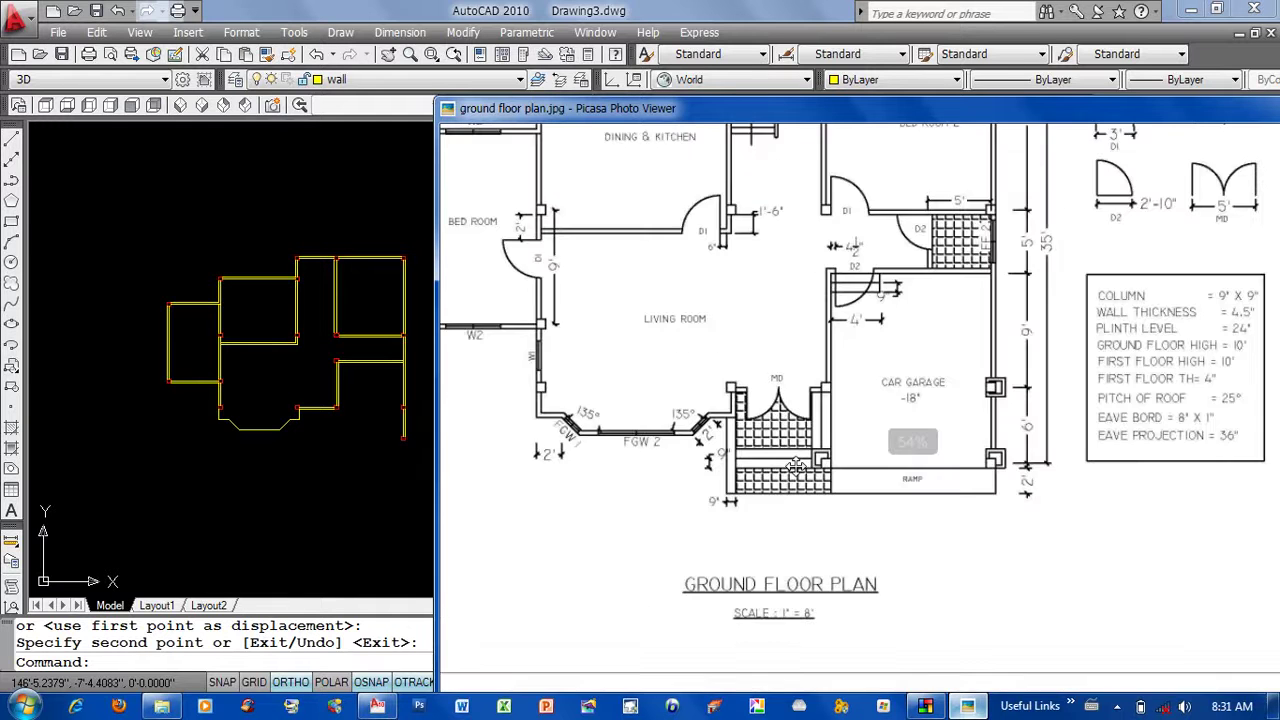
Shift the plan image right, then restore the AutoCAD window and move it left.
left_click(985, 681)
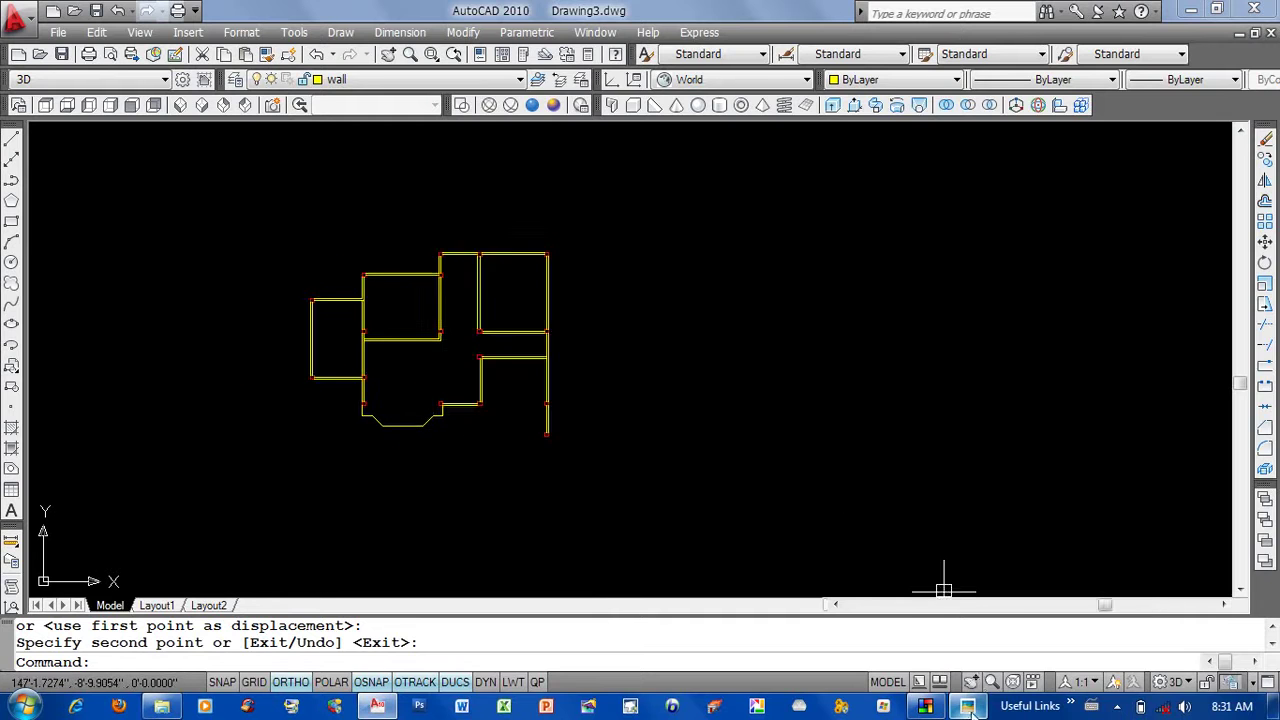
left_click(968, 706)
left_click_drag(789, 334, 933, 148)
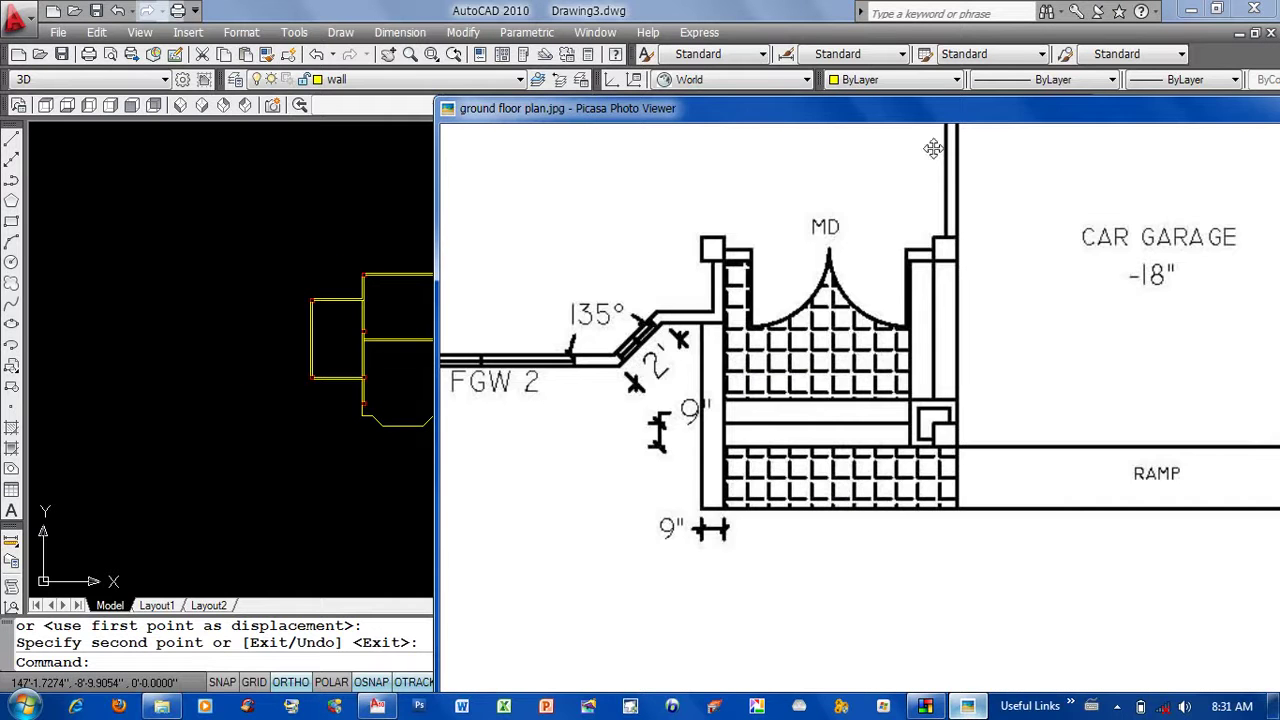
left_click(420, 14)
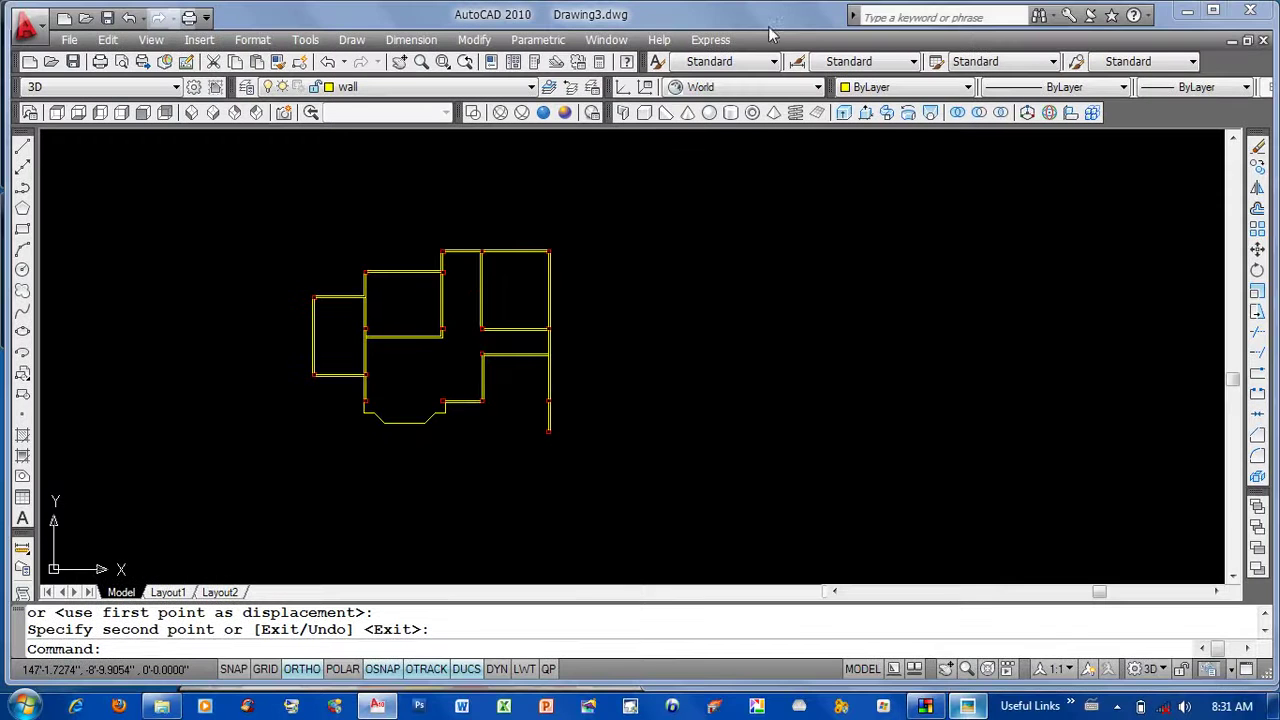
left_click_drag(772, 20, 2, 10)
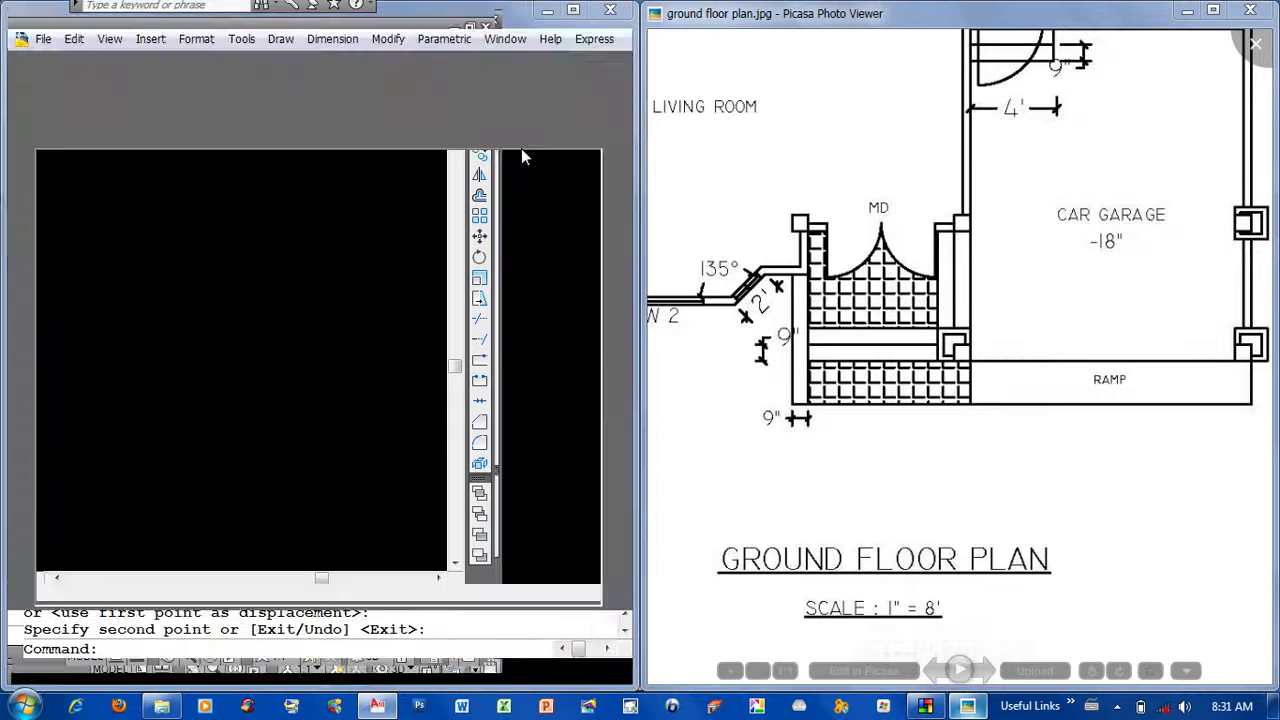
Zoom the AutoCAD wall layout to fit beside the image, dismissing an empty selection window.
scroll(176, 383, "up", 3)
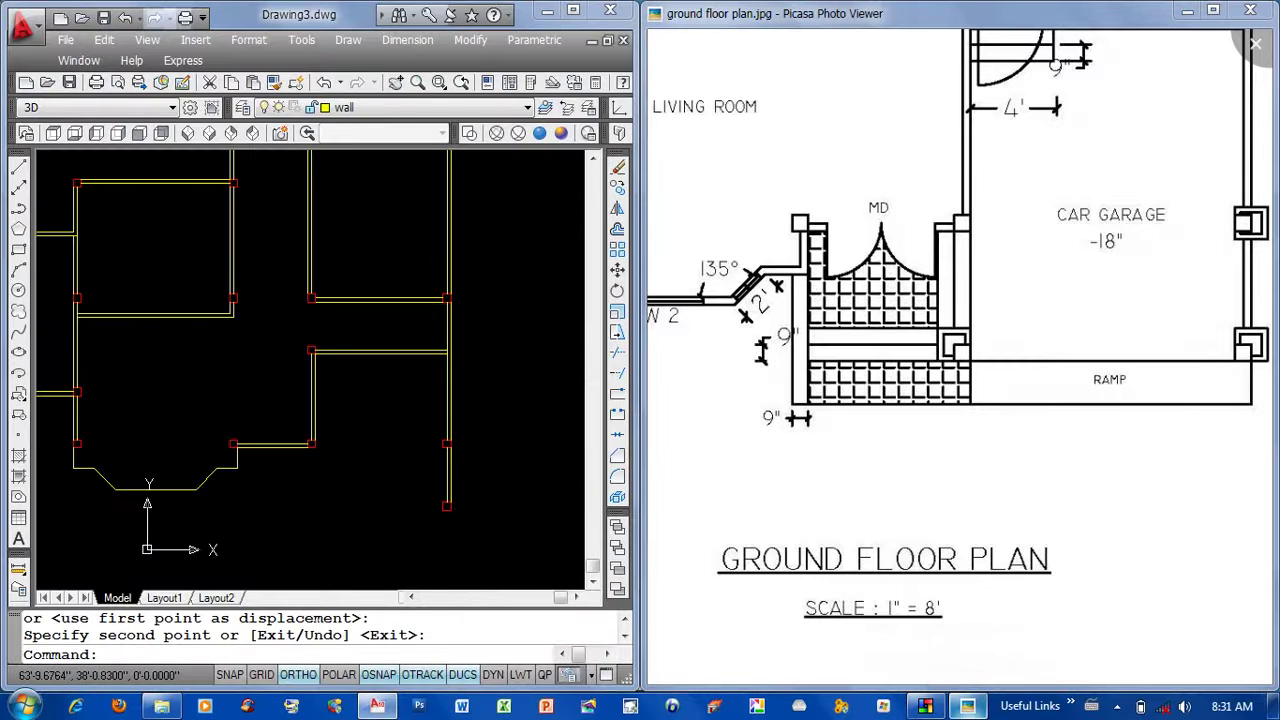
mouse_move(855, 416)
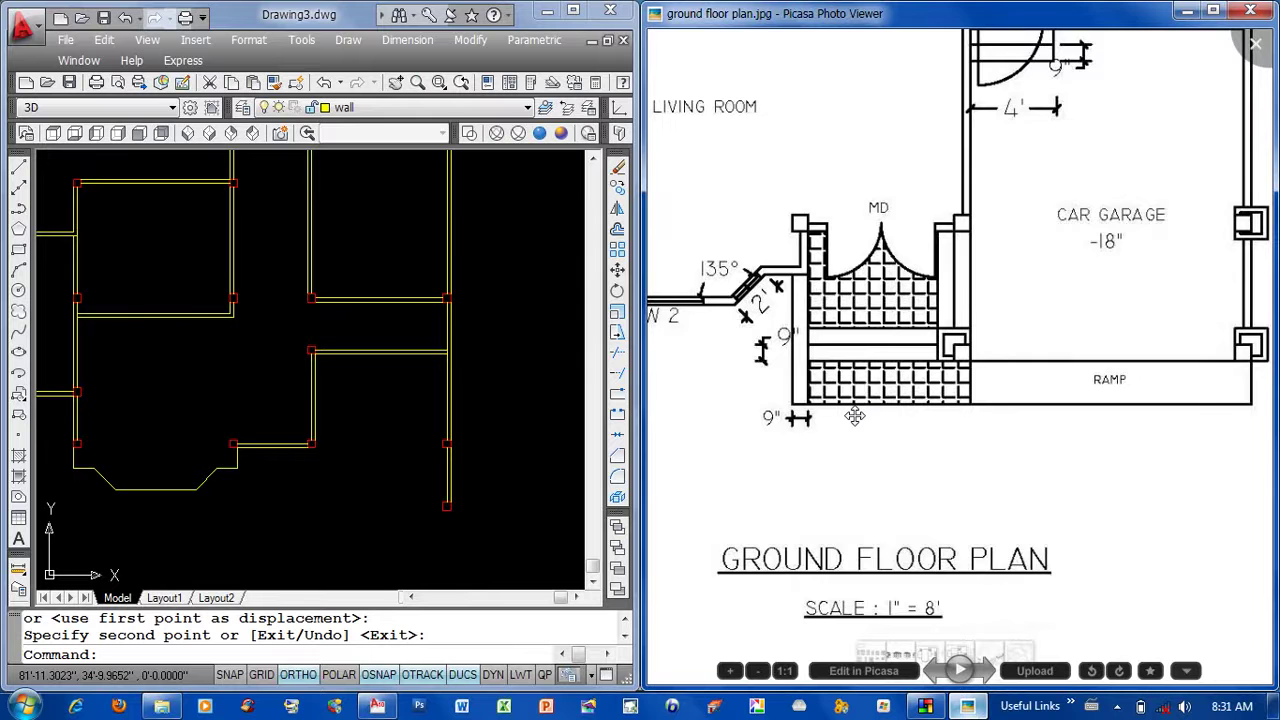
scroll(854, 416, "up", 2)
scroll(429, 169, "down", 1)
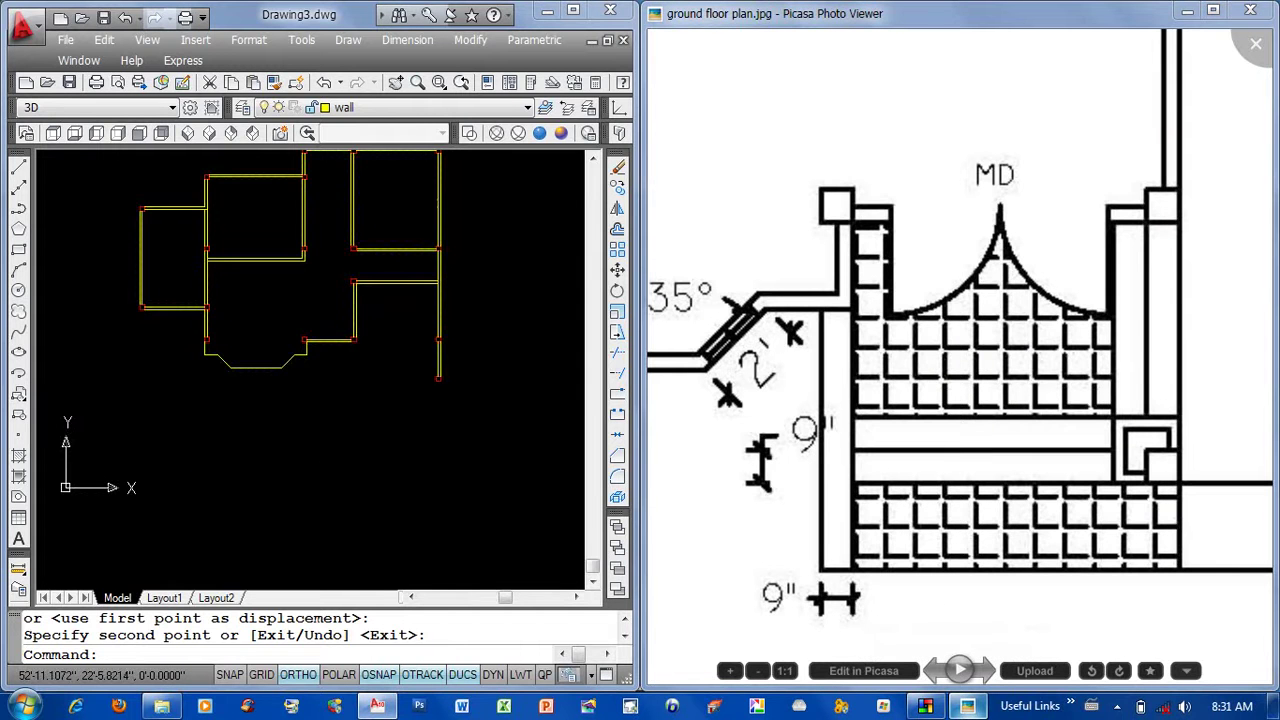
scroll(349, 364, "up", 3)
scroll(343, 409, "up", 3)
middle_click_drag(343, 409, 303, 338)
left_click(452, 374)
left_click(577, 456)
Zoom and pan the Picasa image until the whole ground floor plan is visible.
scroll(975, 478, "down", 1)
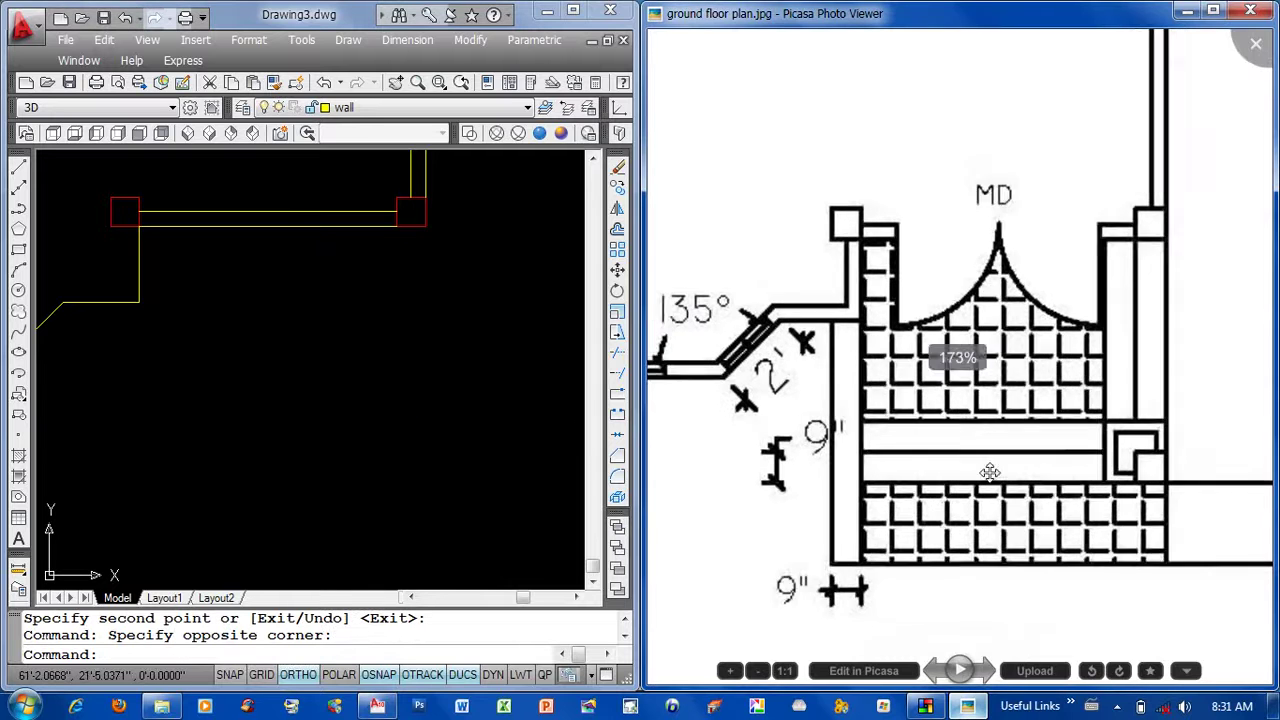
scroll(1030, 483, "down", 2)
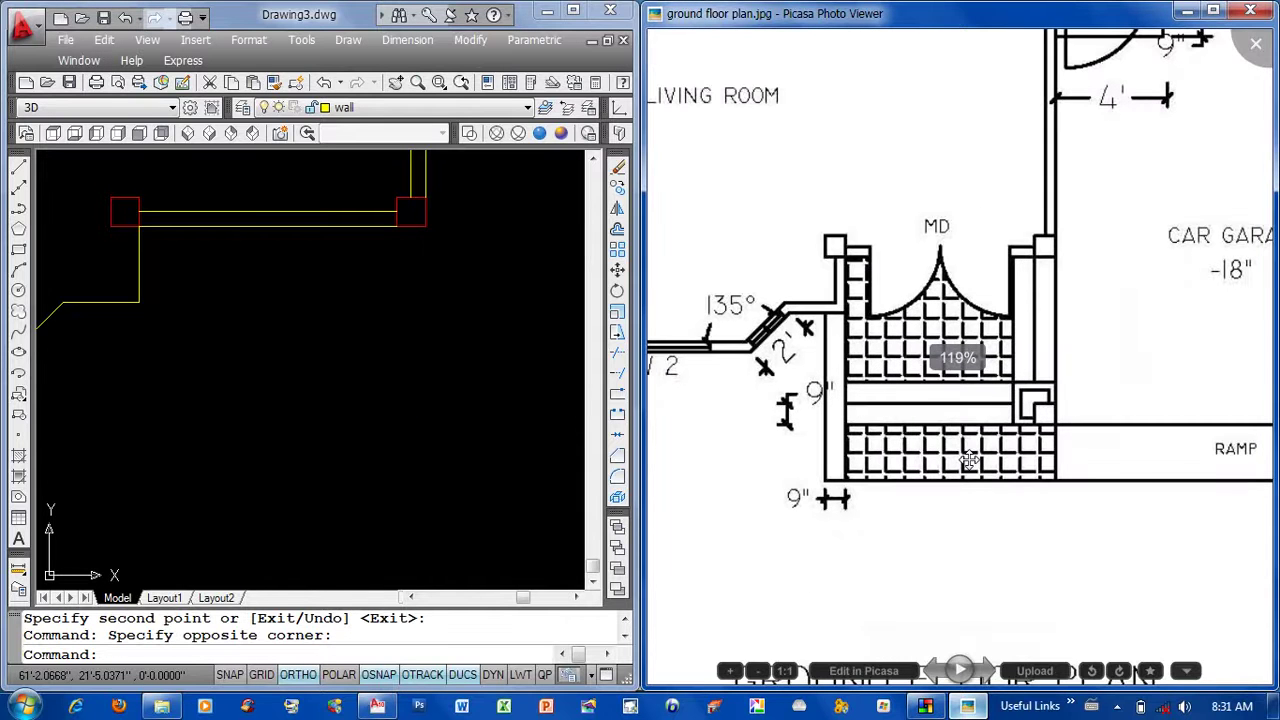
scroll(968, 459, "down", 2)
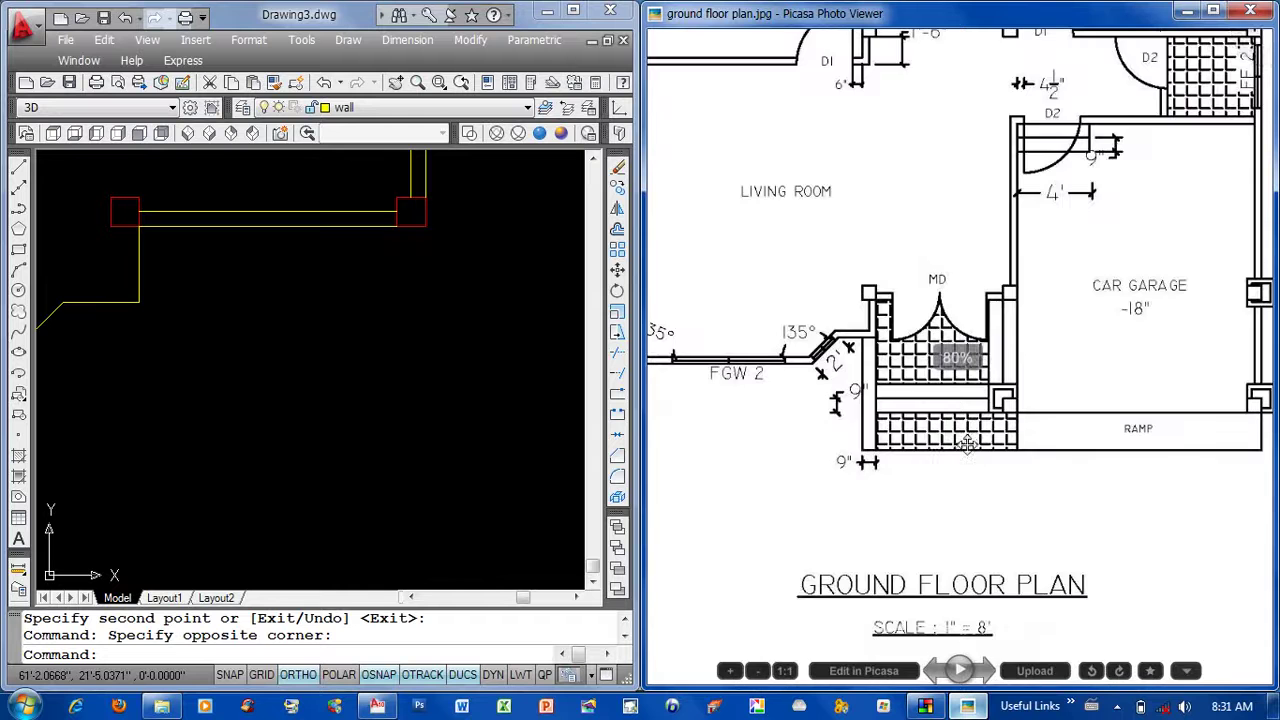
scroll(962, 450, "down", 1)
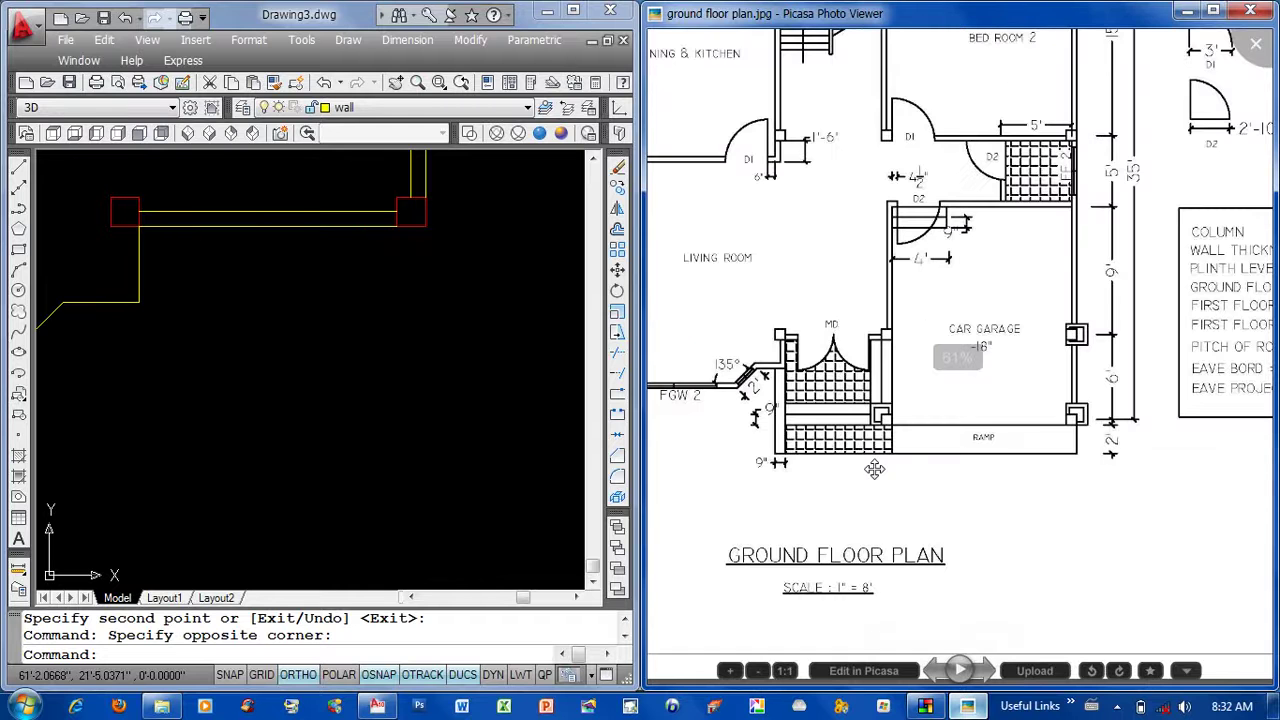
scroll(875, 469, "up", 2)
scroll(875, 469, "down", 2)
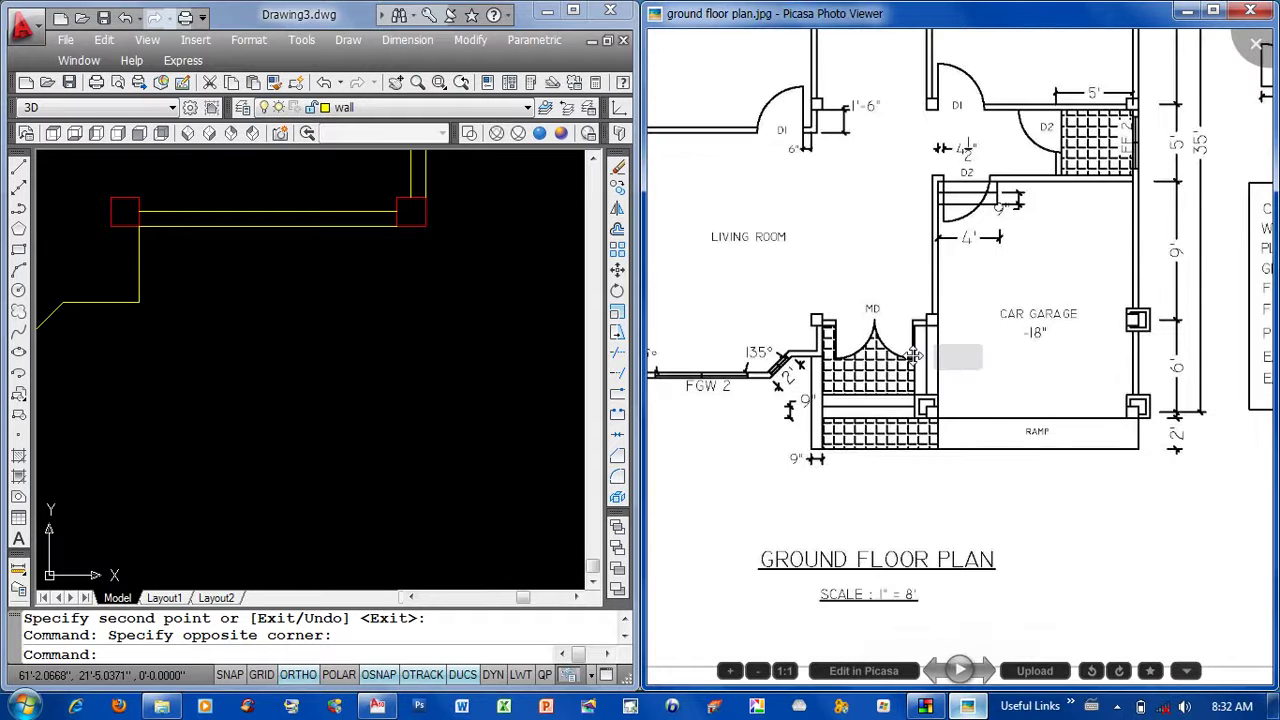
scroll(1108, 405, "down", 1)
left_click_drag(872, 340, 884, 332)
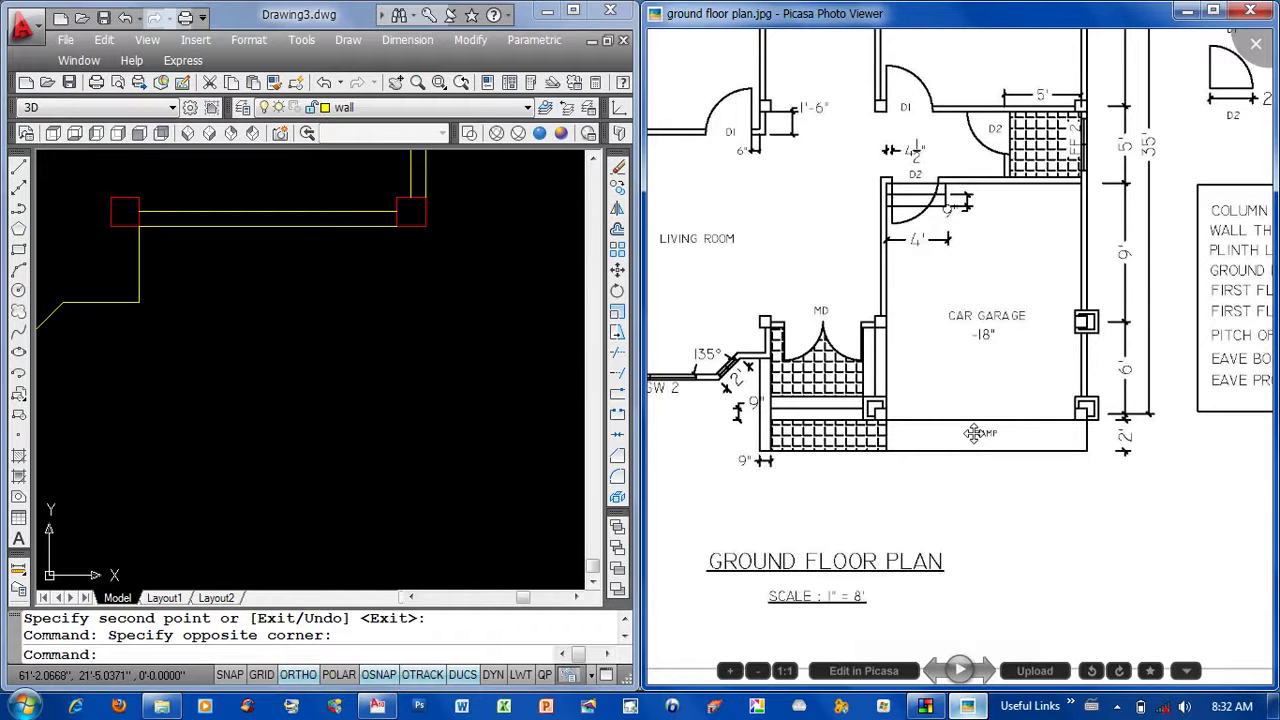
scroll(1012, 194, "down", 2)
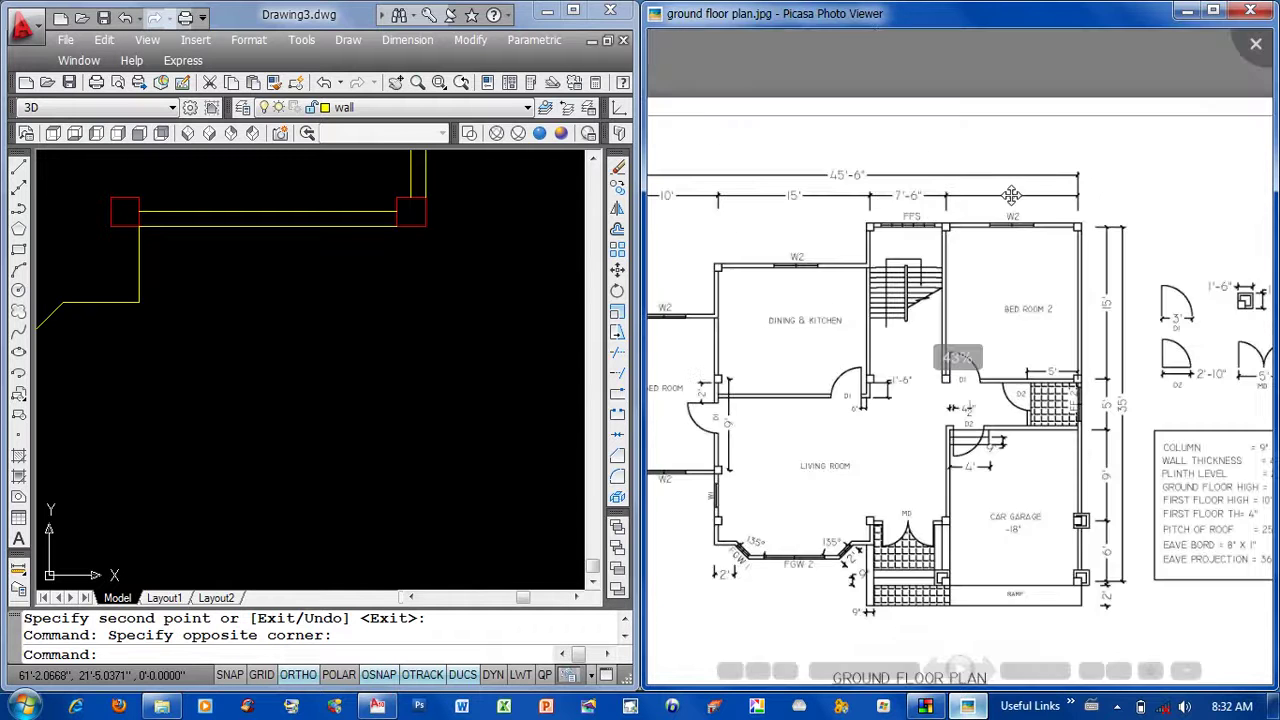
scroll(390, 398, "down", 3)
scroll(390, 398, "down", 2)
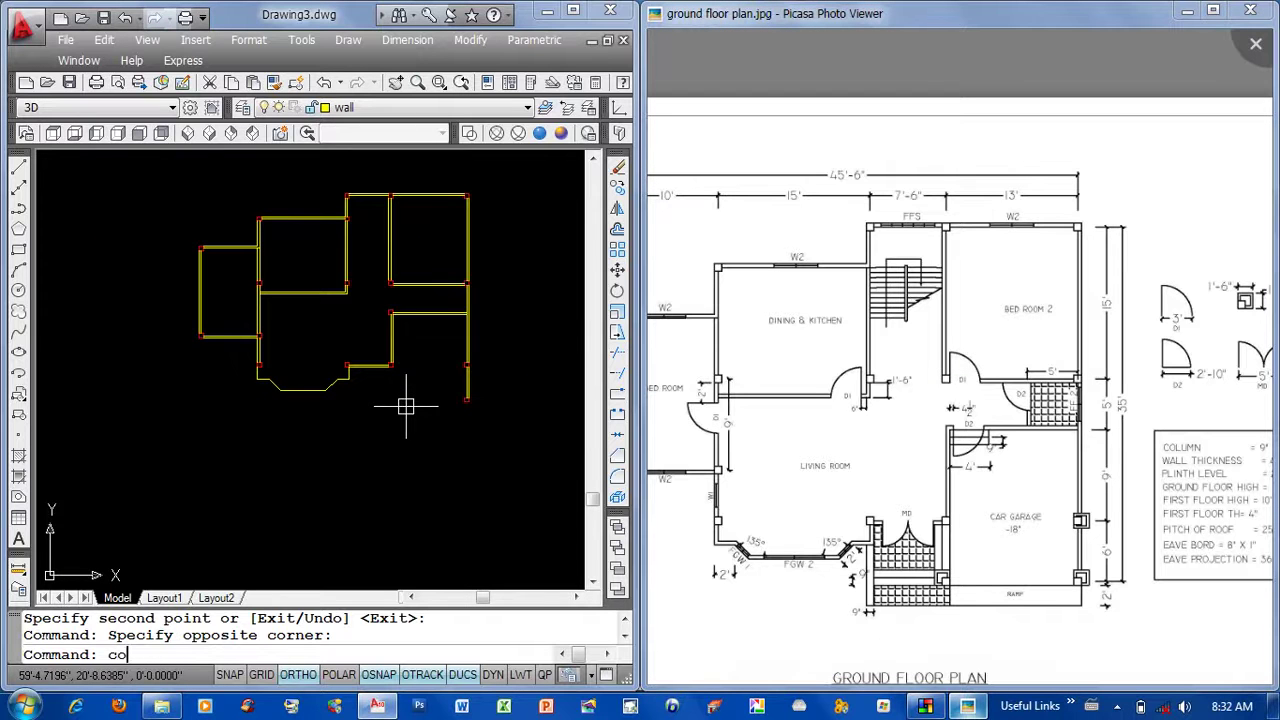
Copy the column 13' to the left.
key("Return")
scroll(410, 408, "up", 3)
scroll(390, 395, "up", 2)
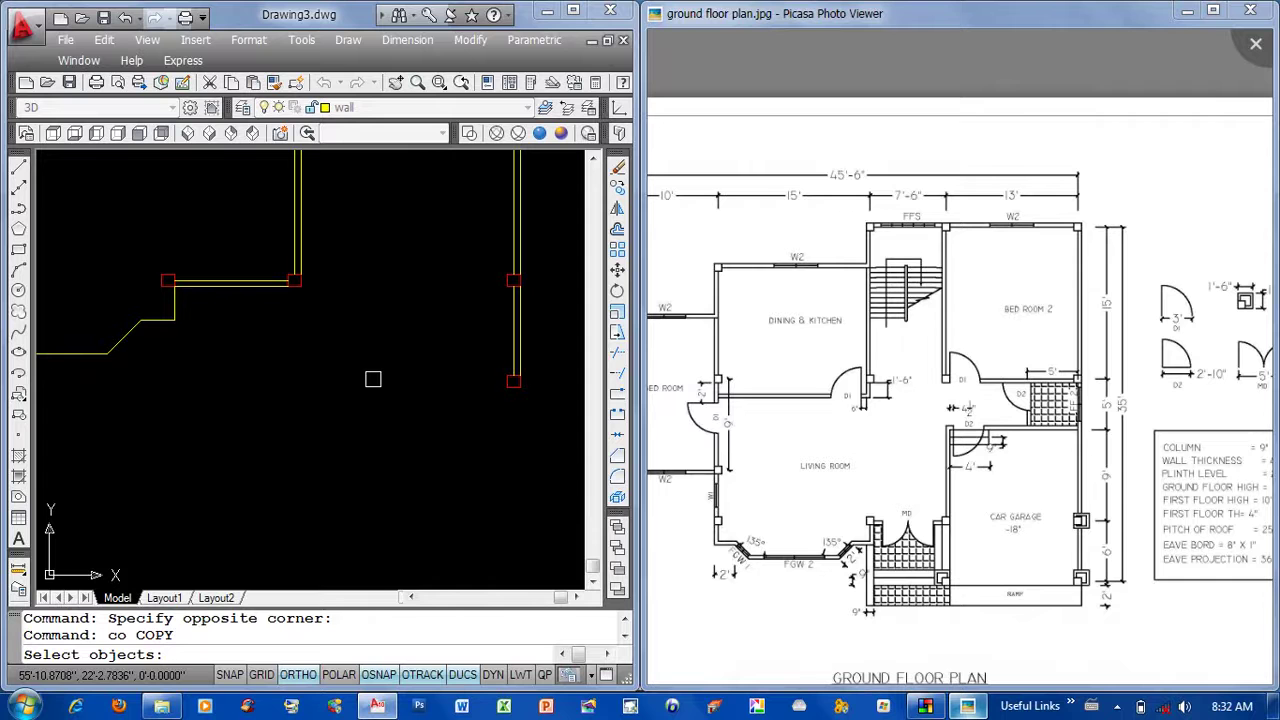
left_click(510, 378)
key("Return")
left_click(470, 458)
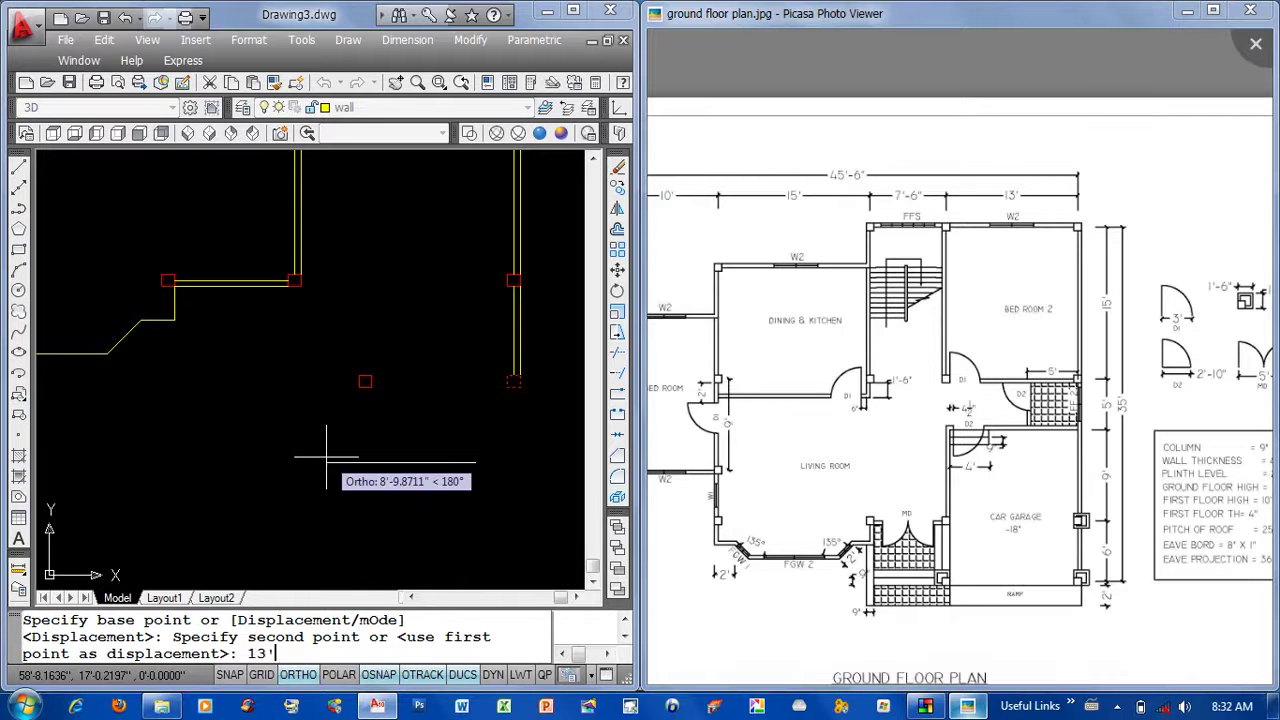
key("Return")
key("Return")
middle_click_drag(329, 443, 373, 440)
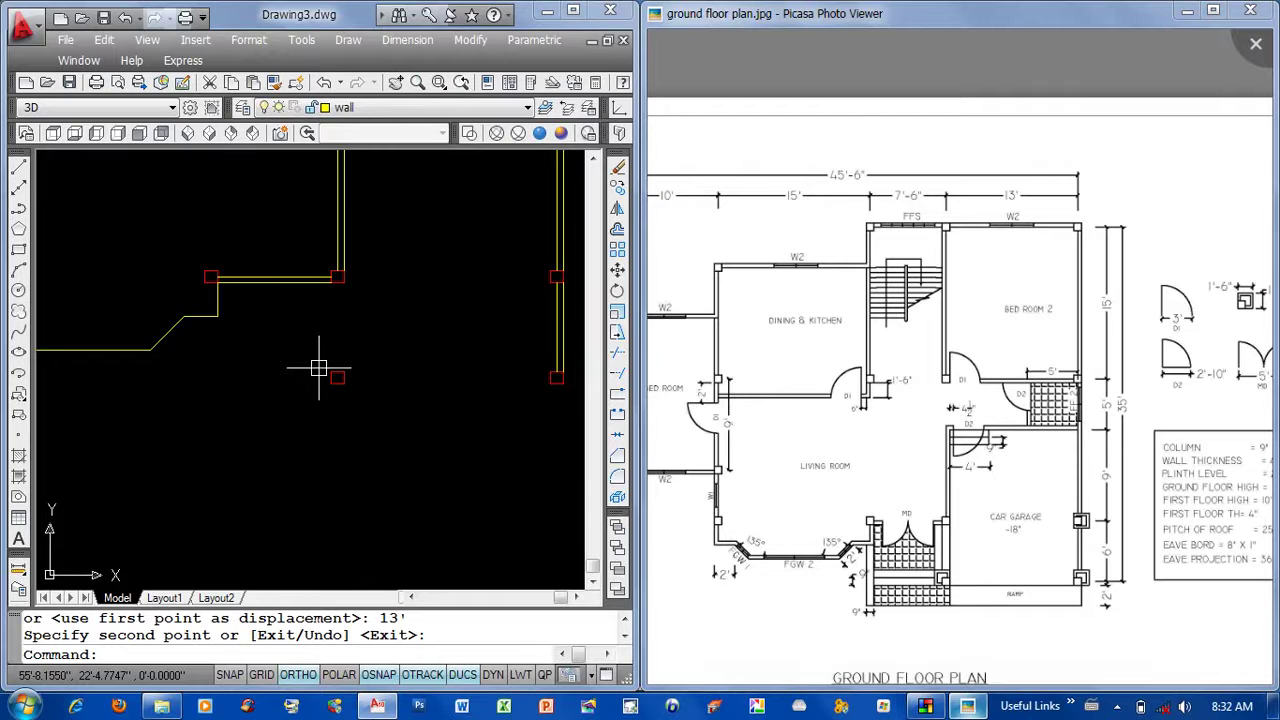
scroll(368, 383, "up", 1)
middle_click_drag(368, 383, 380, 397)
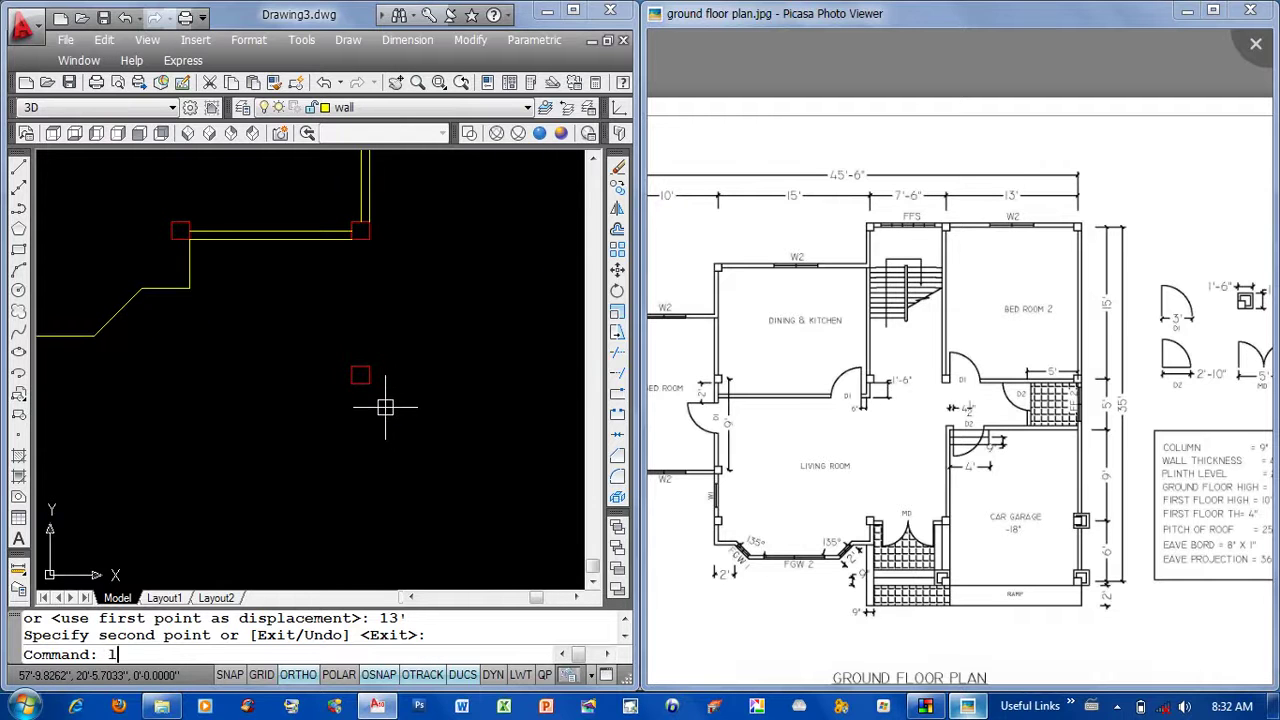
Draw a 24-unit line straight down from the new column, then view the column legend.
key("Return")
left_click(344, 363)
type("24")
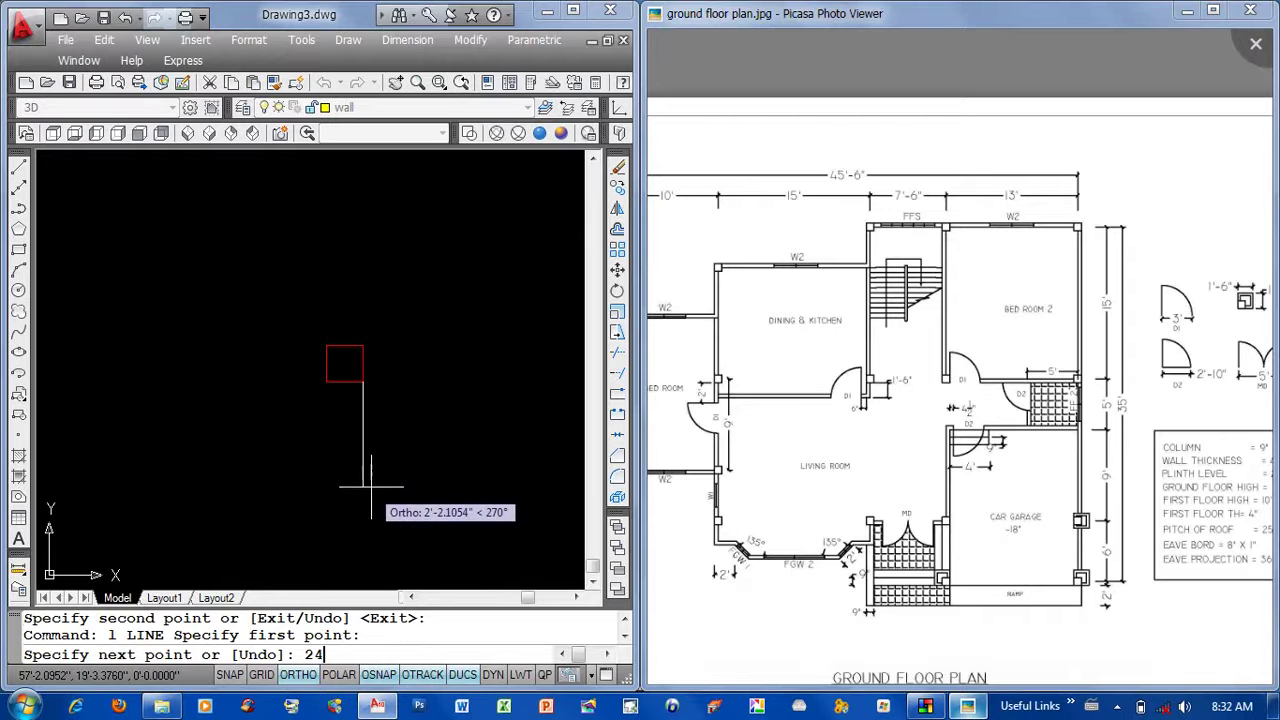
key("Return")
scroll(456, 510, "down", 4)
key("Return")
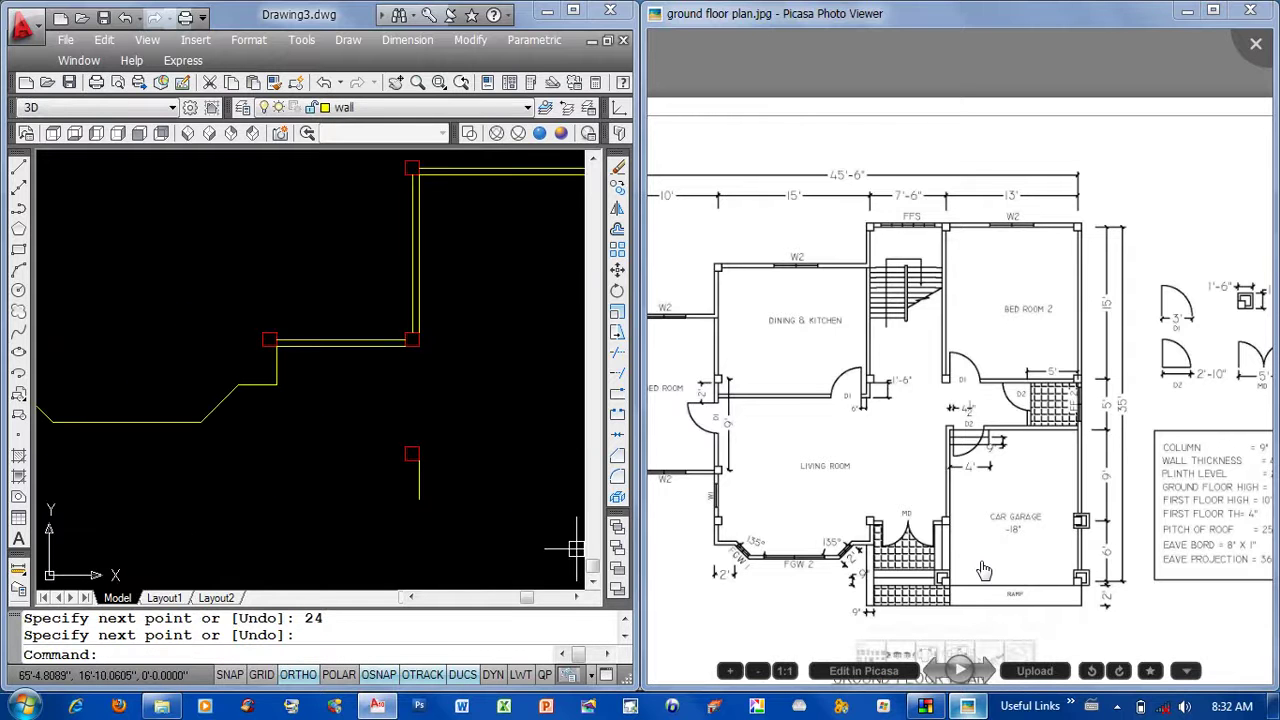
scroll(984, 570, "up", 2)
scroll(960, 540, "up", 3)
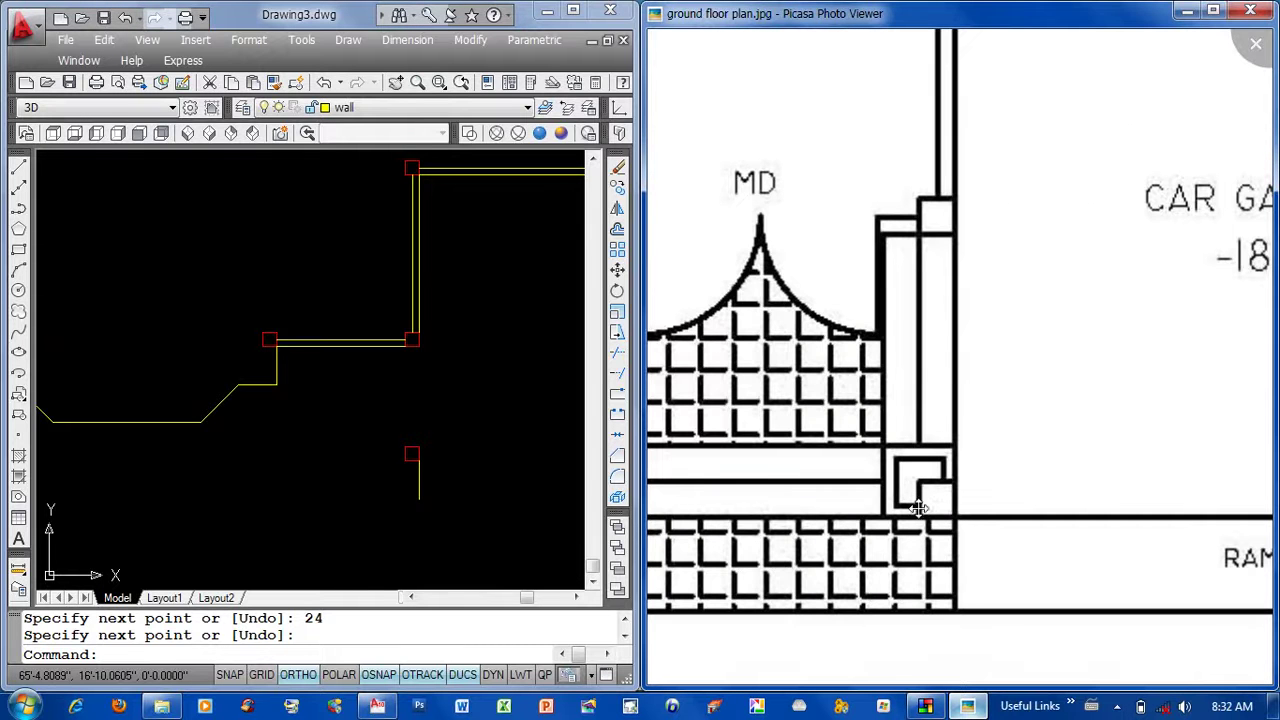
scroll(912, 511, "down", 3)
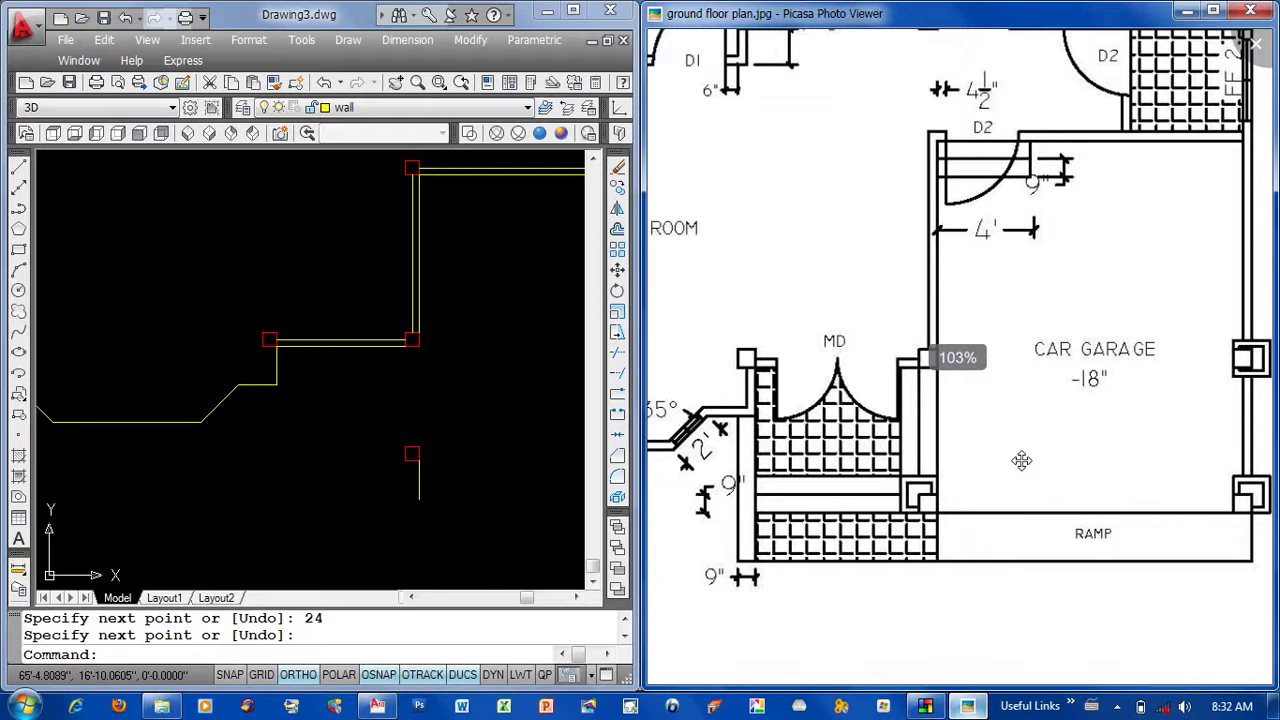
left_click_drag(1021, 460, 1059, 363)
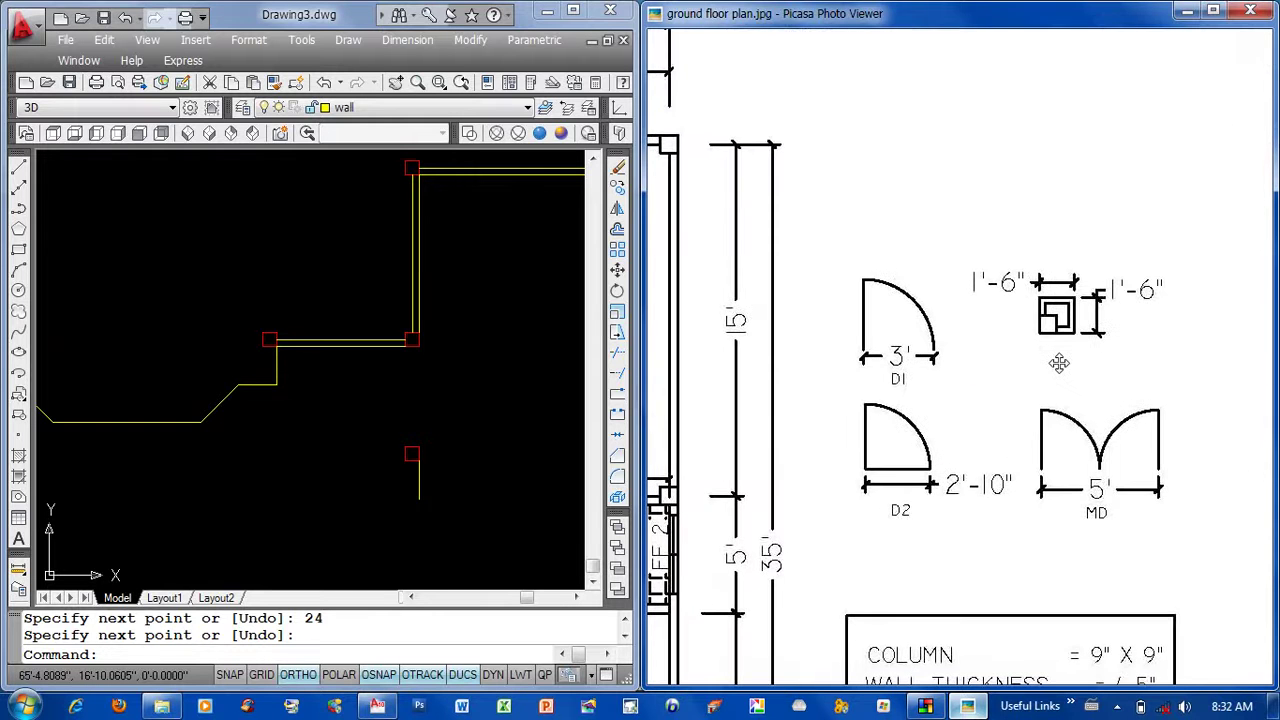
Scale a copy of the lower column by factor 2 from its corner, making a nested square.
scroll(1059, 363, "up", 2)
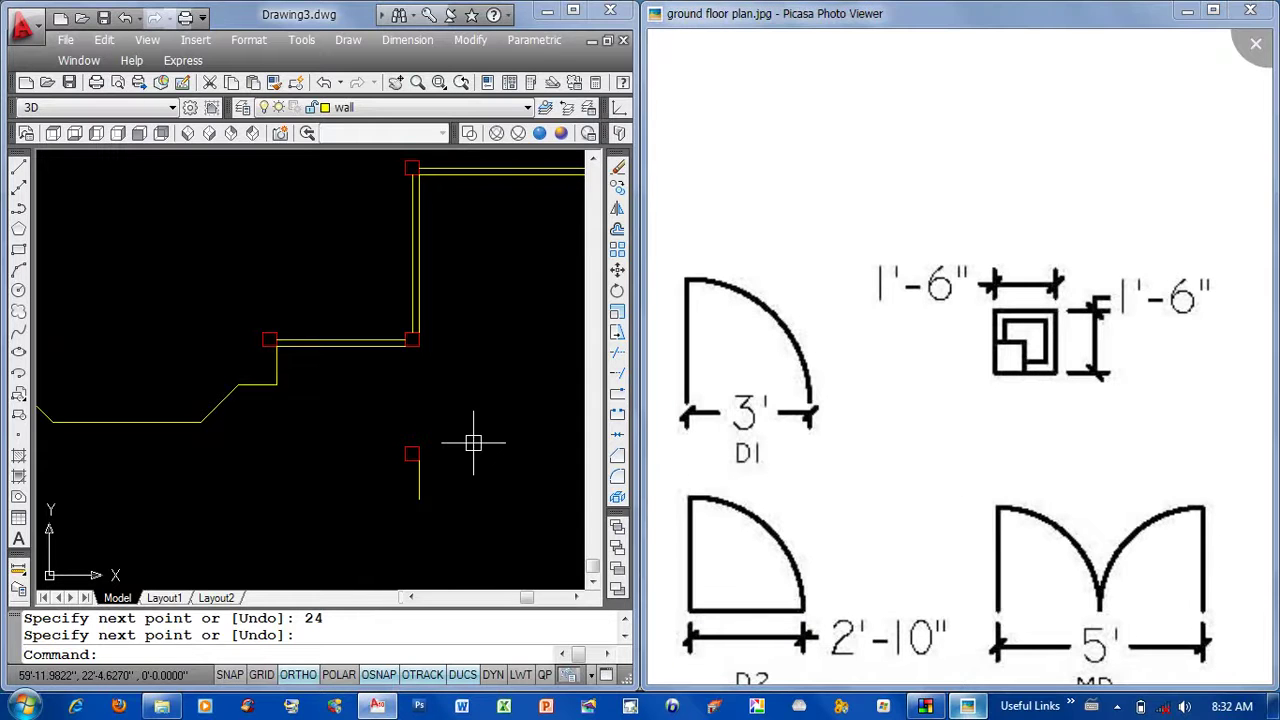
scroll(473, 442, "up", 3)
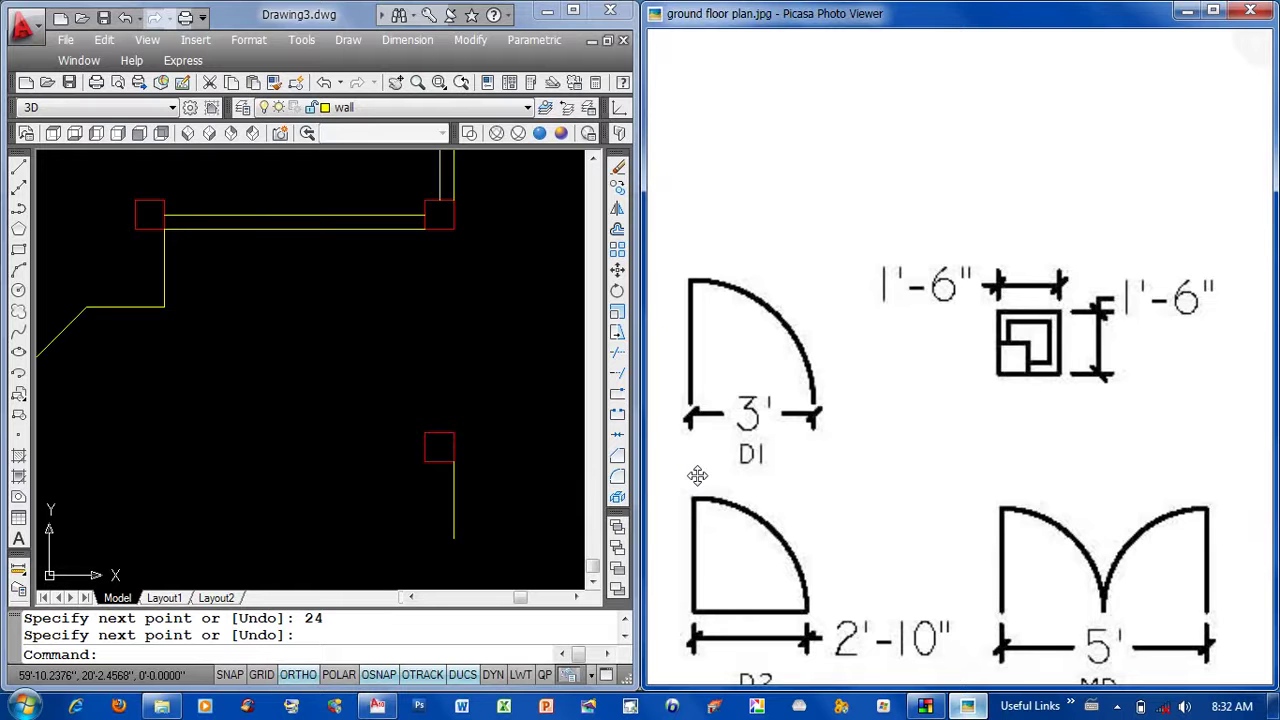
scroll(697, 475, "down", 2)
type("sc")
key("Return")
left_click(482, 386)
left_click(424, 422)
key("Return")
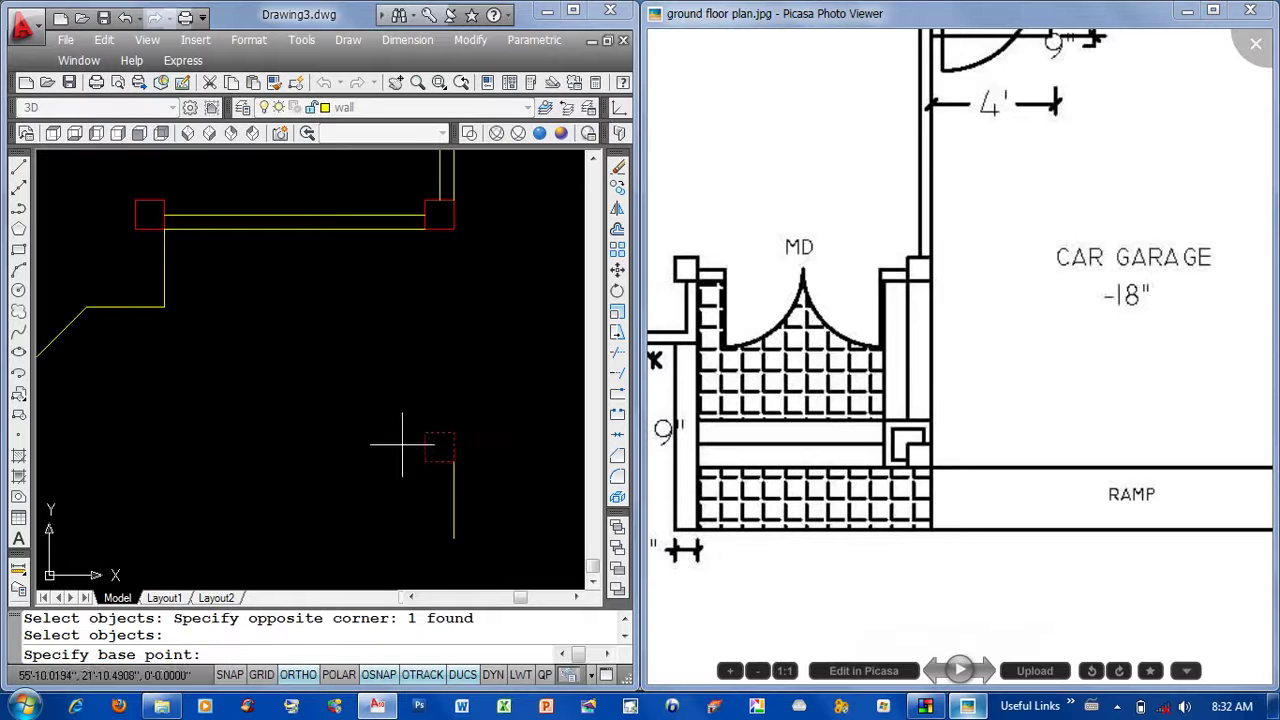
left_click(455, 460)
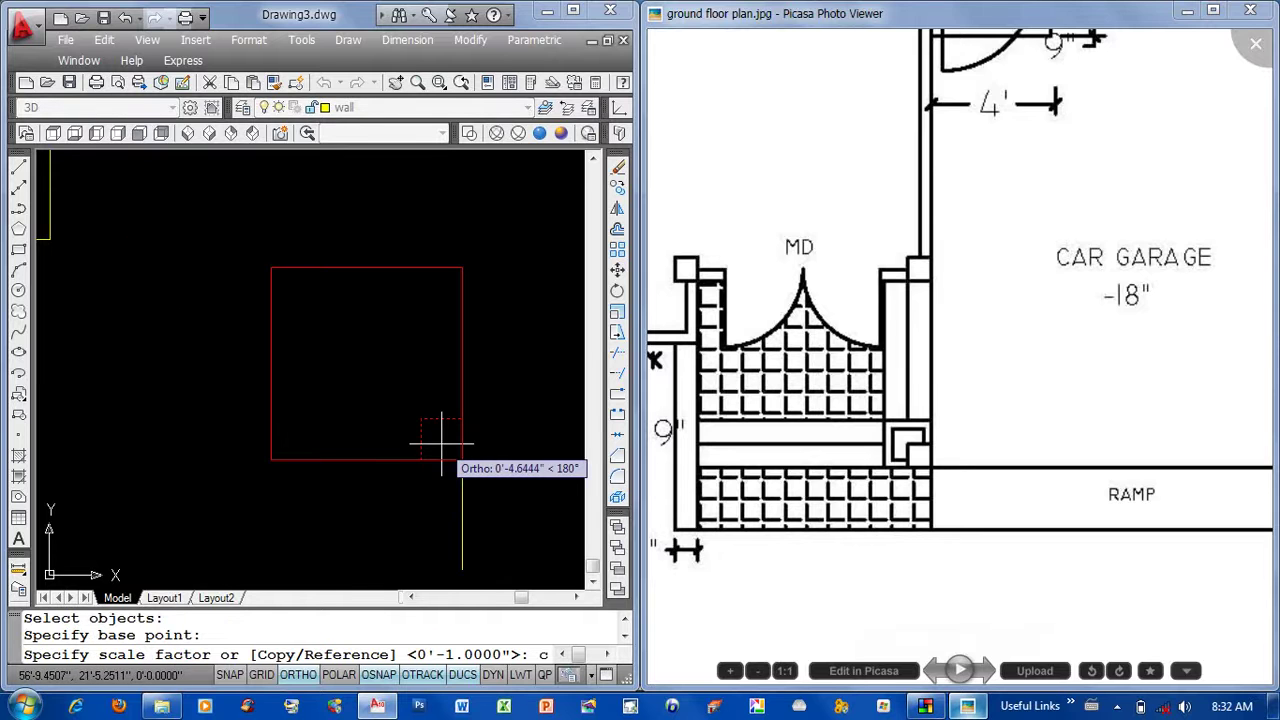
key("Return")
key("Return")
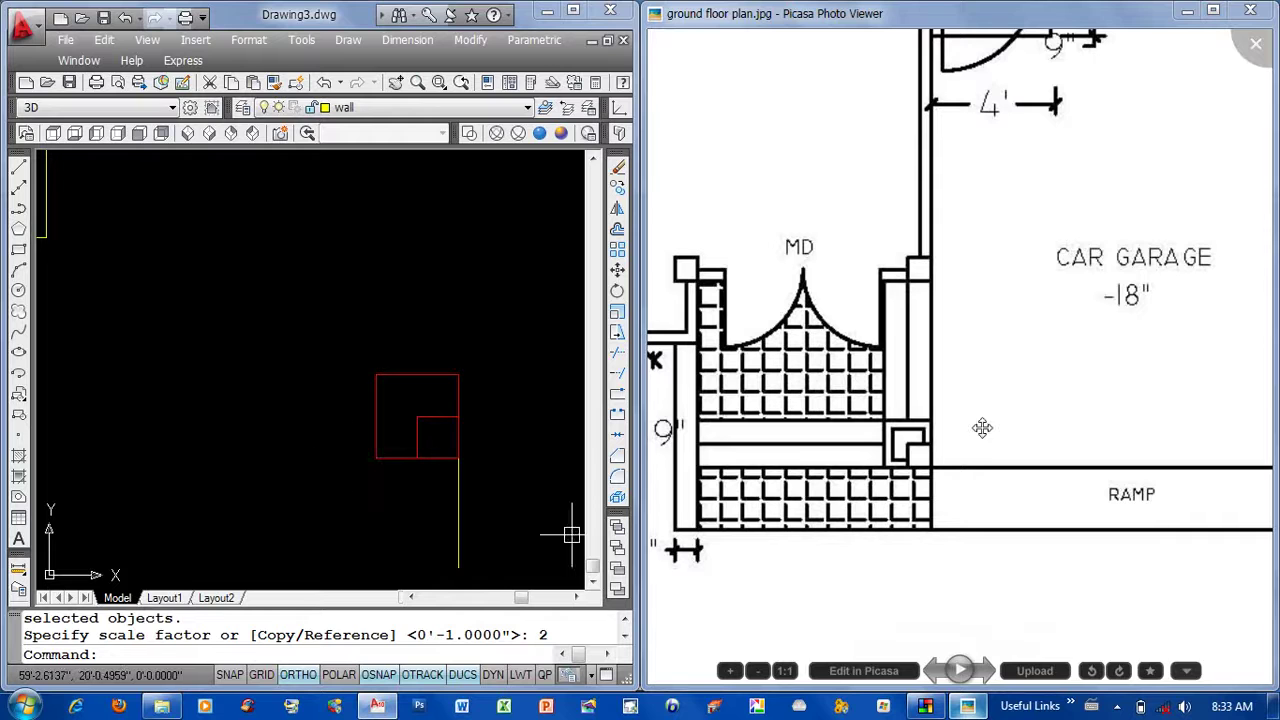
left_click(184, 377)
scroll(379, 441, "down", 2)
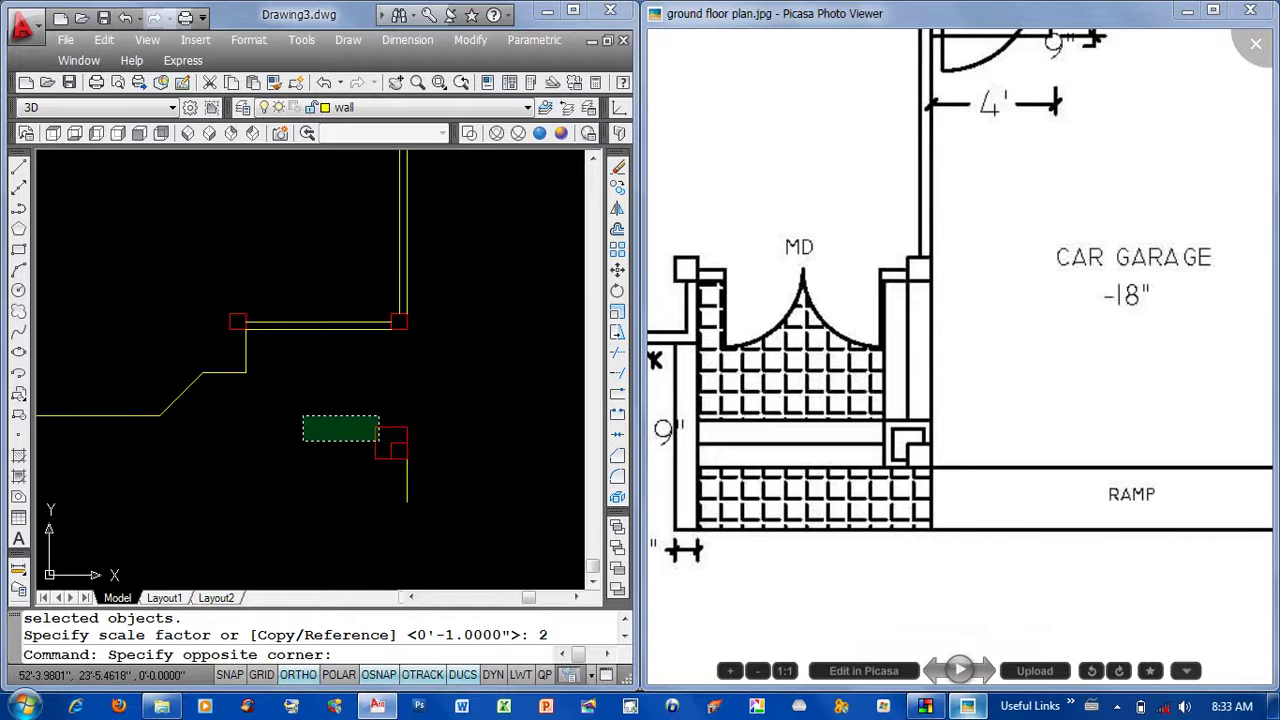
key("Escape")
key("Escape")
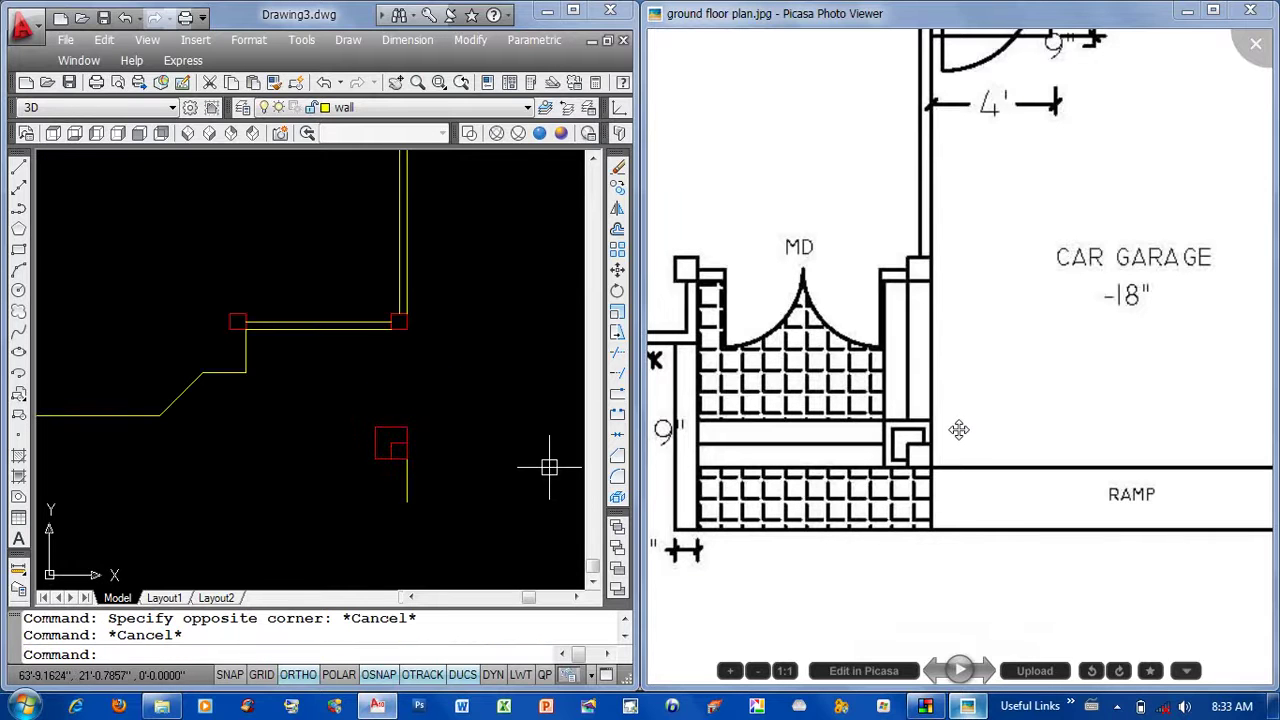
scroll(958, 430, "down", 1)
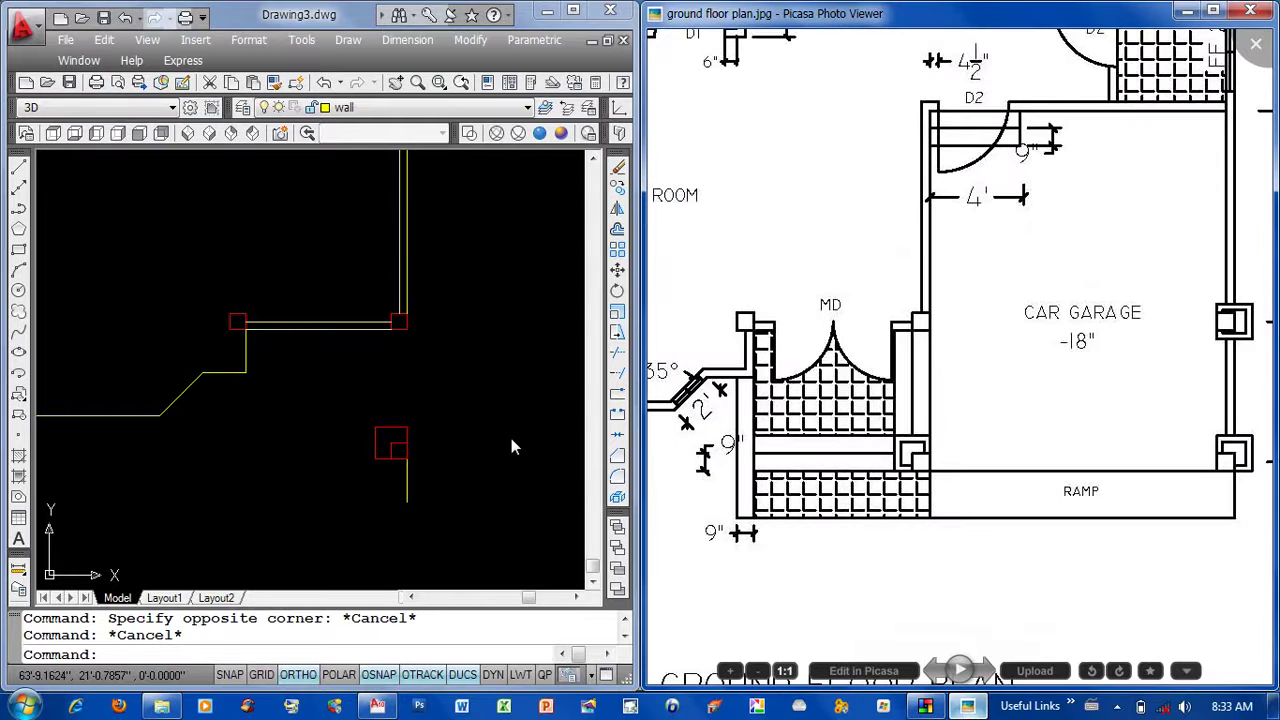
Draw a vertical wall line straight down from the column corner.
scroll(438, 484, "down", 3)
middle_click_drag(438, 484, 455, 461)
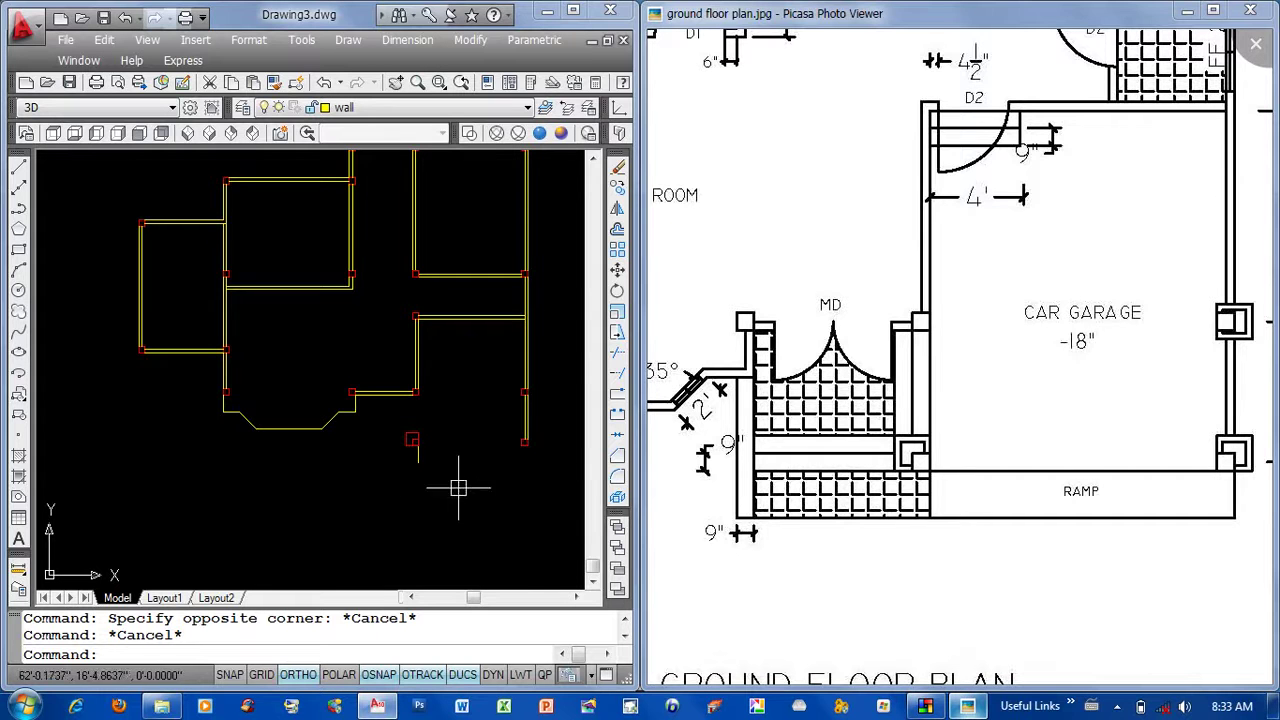
scroll(418, 440, "up", 5)
type("l")
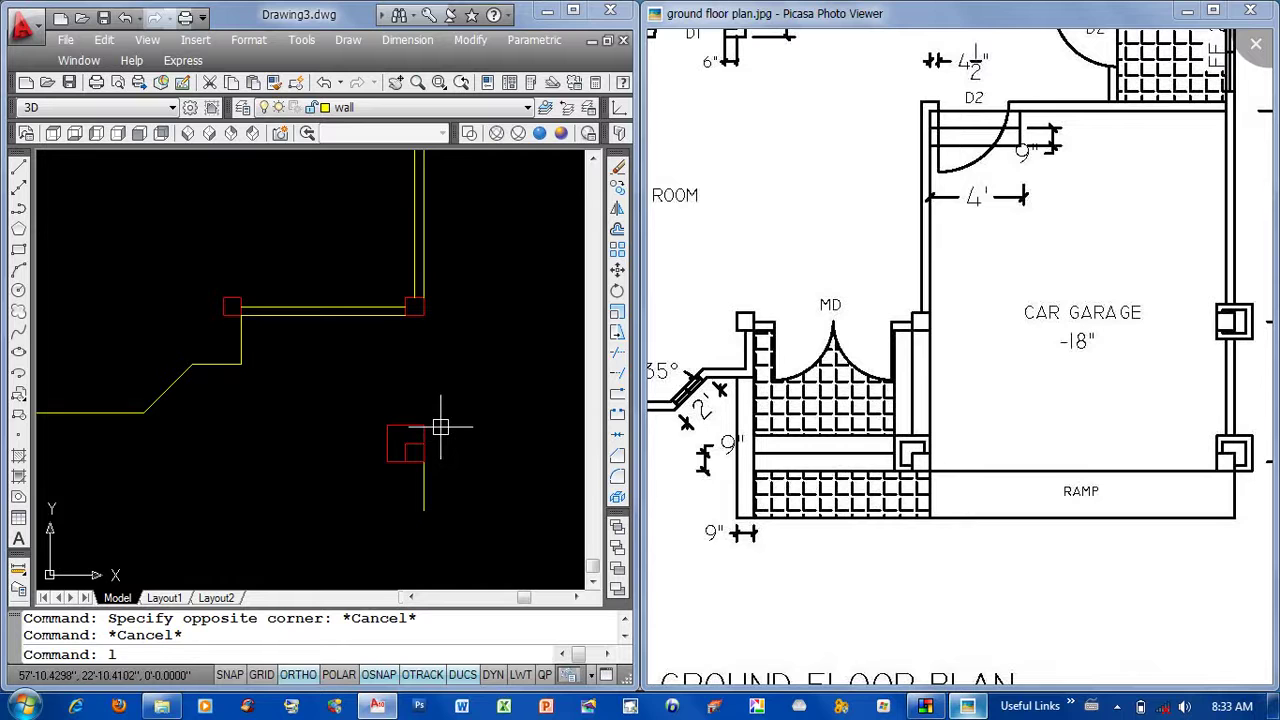
key("Return")
left_click(424, 315)
scroll(422, 415, "up", 2)
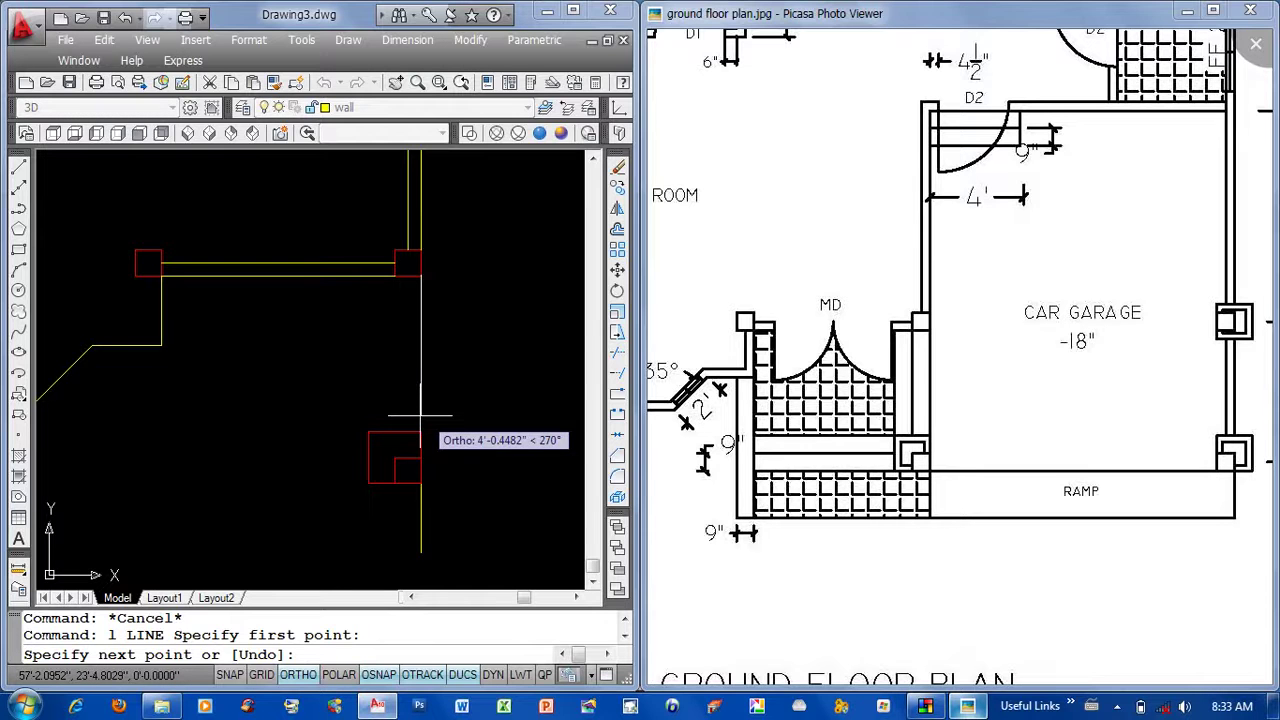
left_click(421, 432)
key("Return")
scroll(443, 480, "down", 2)
Draw a second vertical line up to the other column corner, closing the room outline.
key("Return")
left_click(431, 446)
scroll(340, 390, "up", 4)
left_click(337, 243)
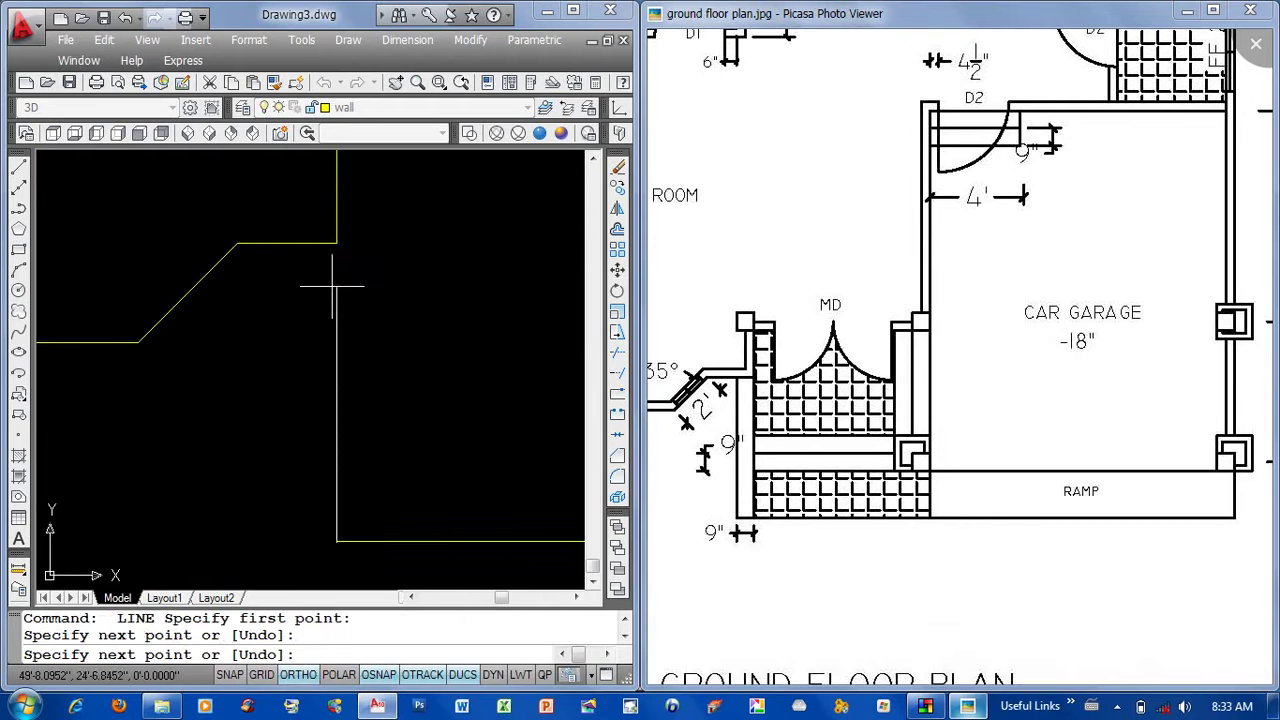
key("Return")
scroll(400, 410, "down", 2)
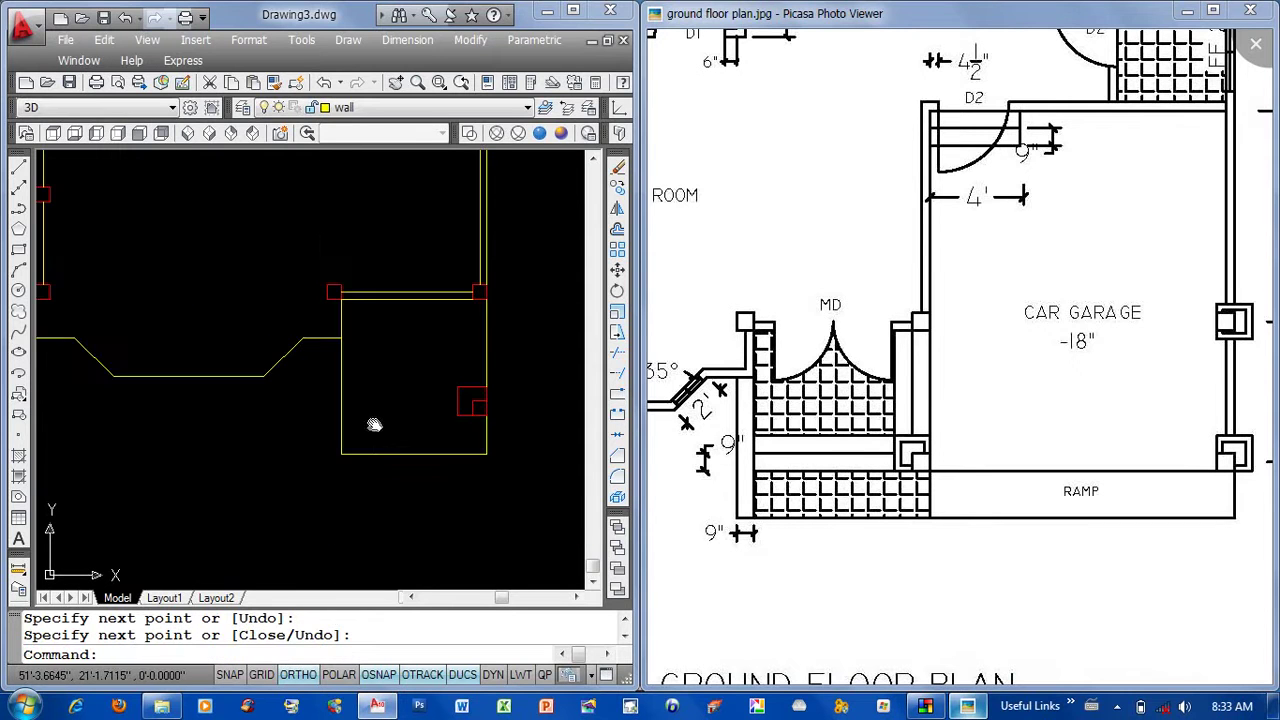
middle_click_drag(482, 479, 539, 549)
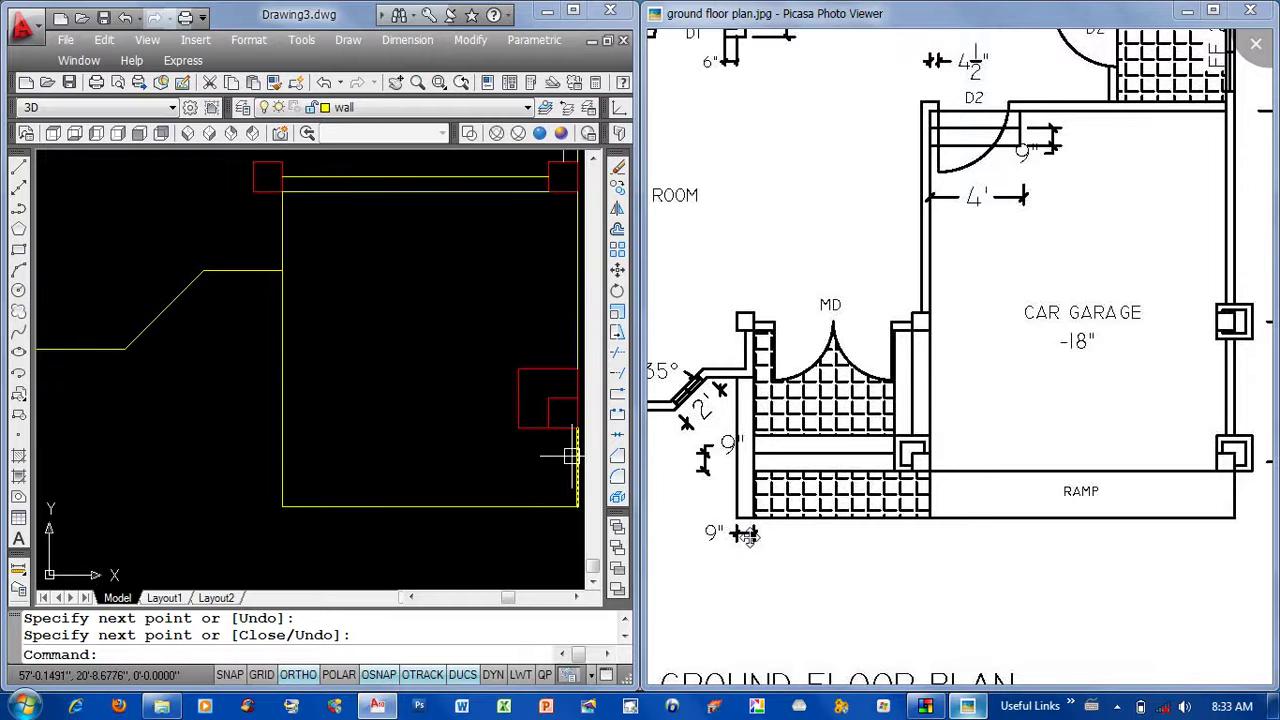
middle_click_drag(360, 450, 354, 460)
Offset the left wall line 3 inches to the inner side.
key("Return")
type("3")
key("Return")
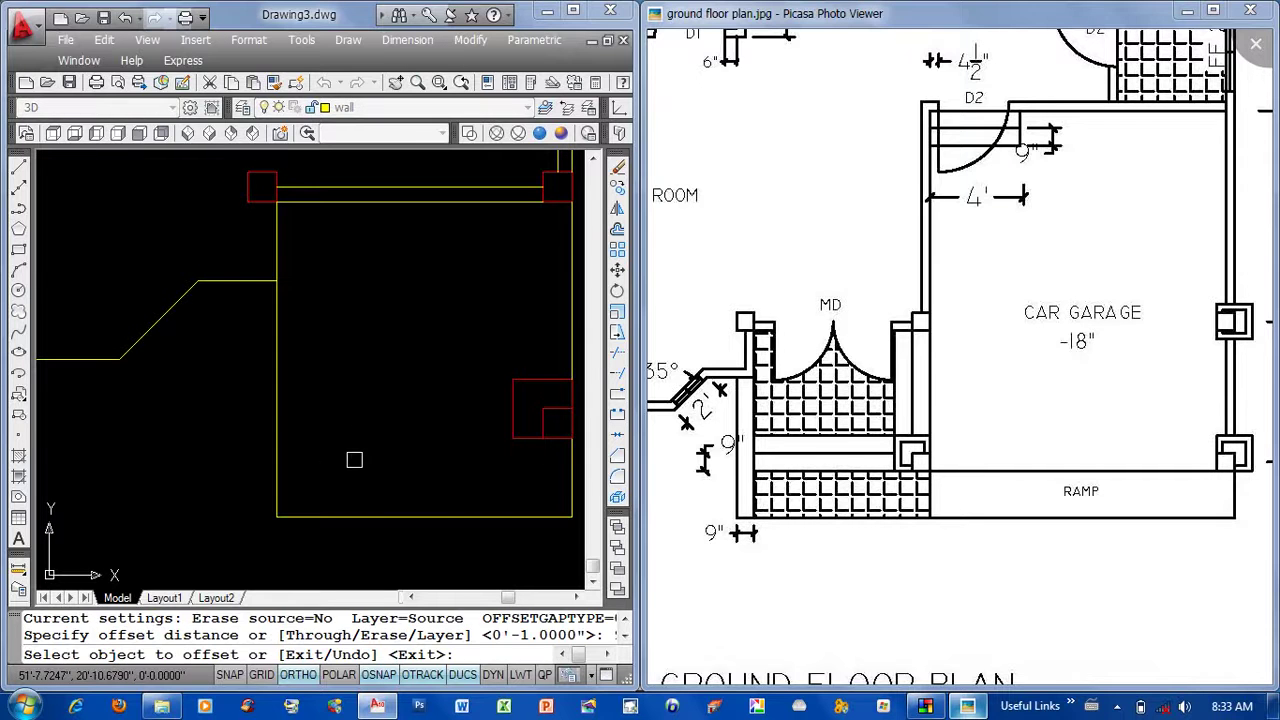
left_click(277, 408)
left_click(356, 419)
key("Return")
middle_click_drag(356, 419, 356, 464)
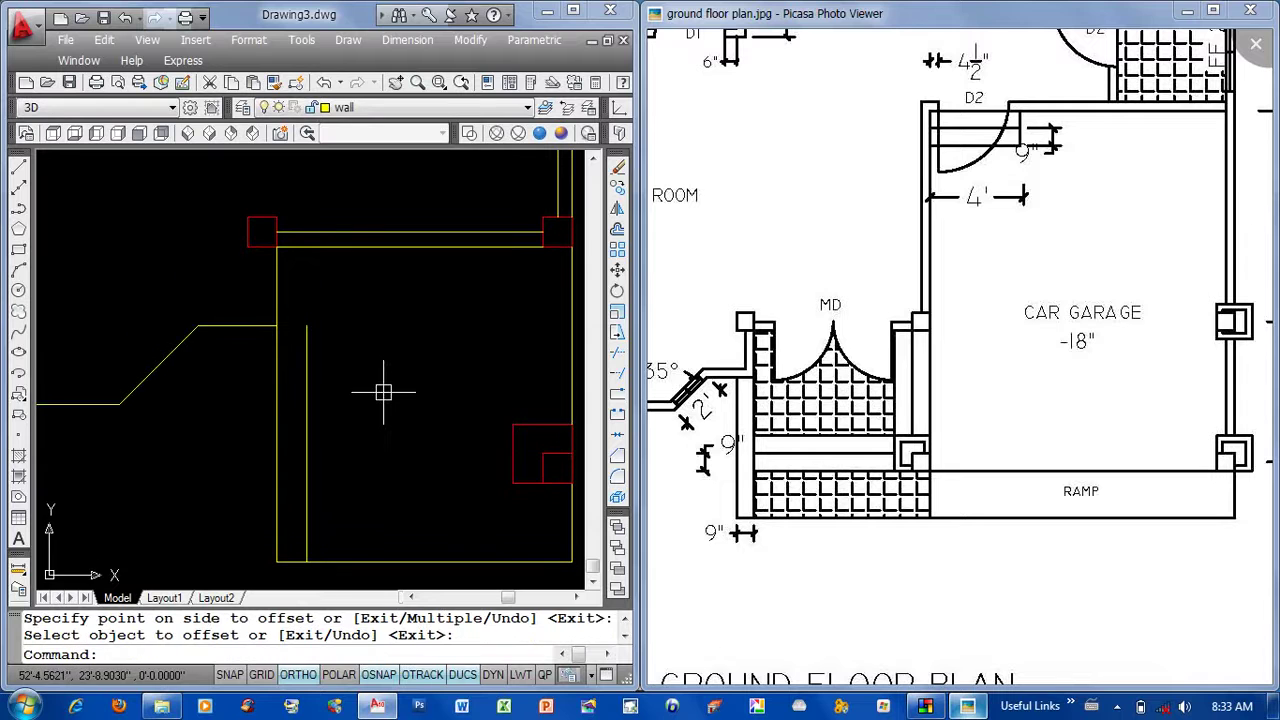
Erase the unwanted vertical wall line.
type("ex")
key("Return")
key("Return")
scroll(366, 411, "down", 3)
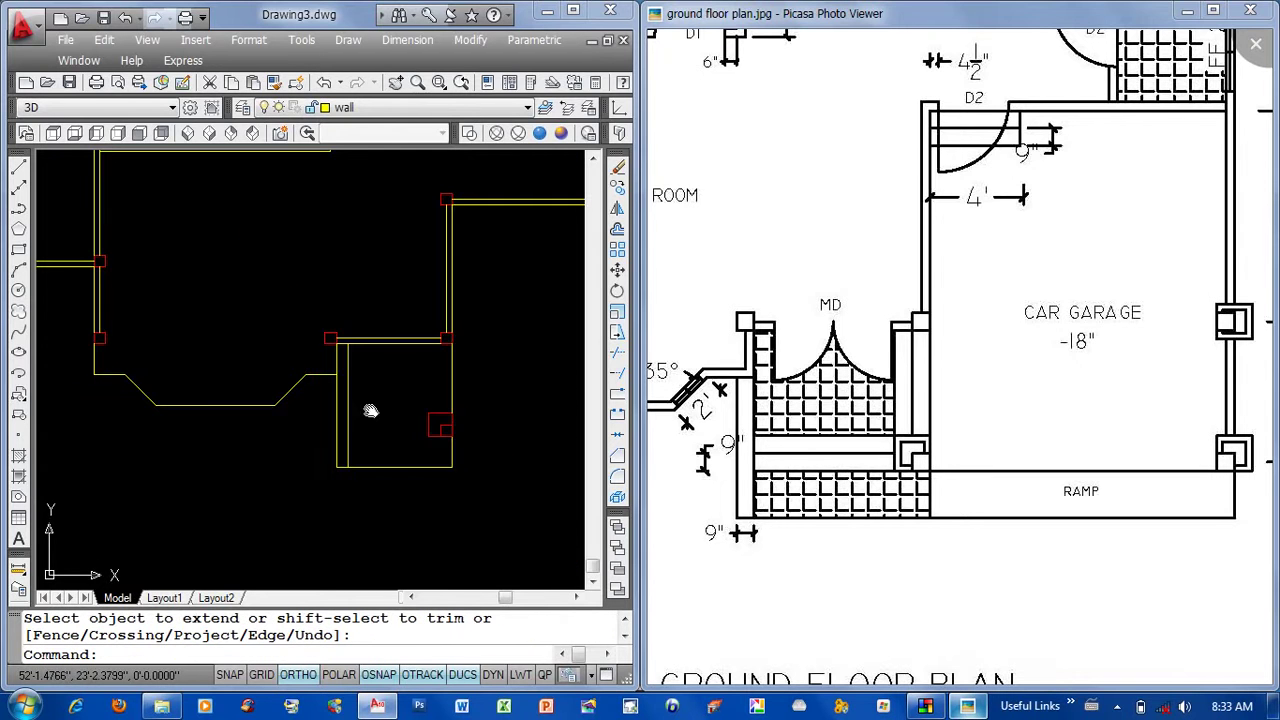
middle_click_drag(370, 414, 387, 421)
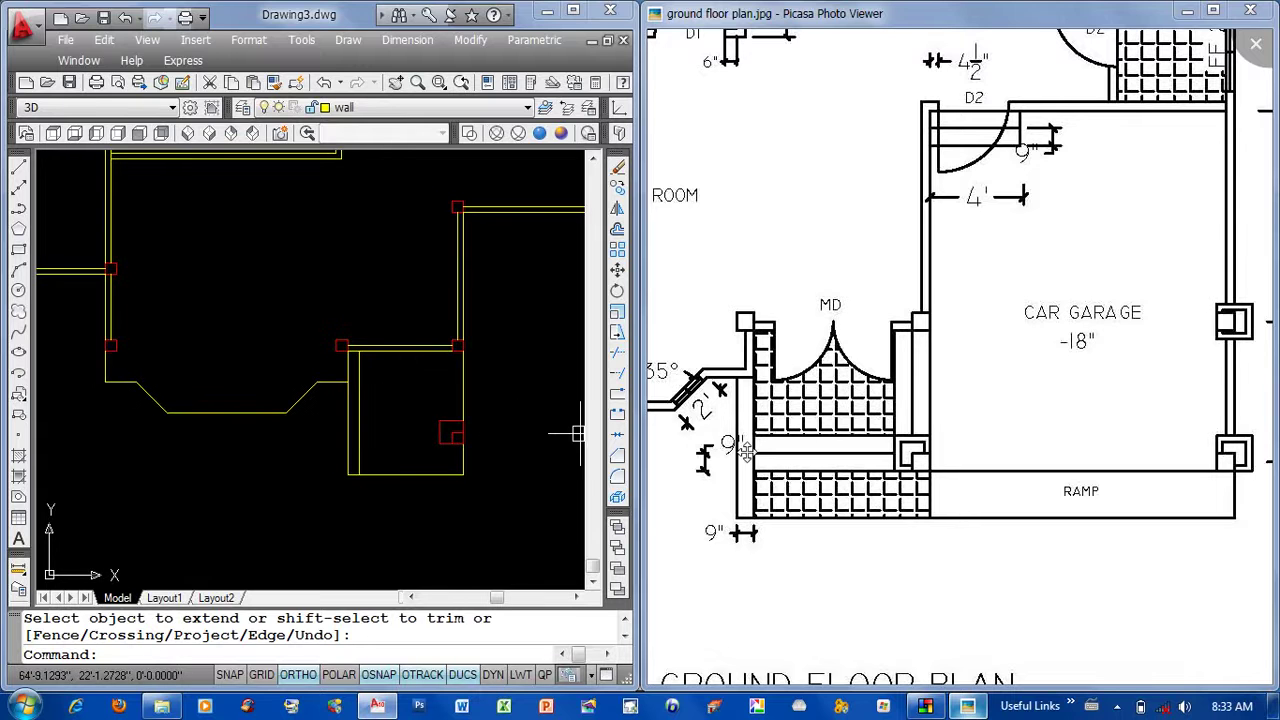
key("Return")
left_click(358, 428)
type("e")
key("Return")
Offset the wall line 9 inches to the left.
type("o")
key("Return")
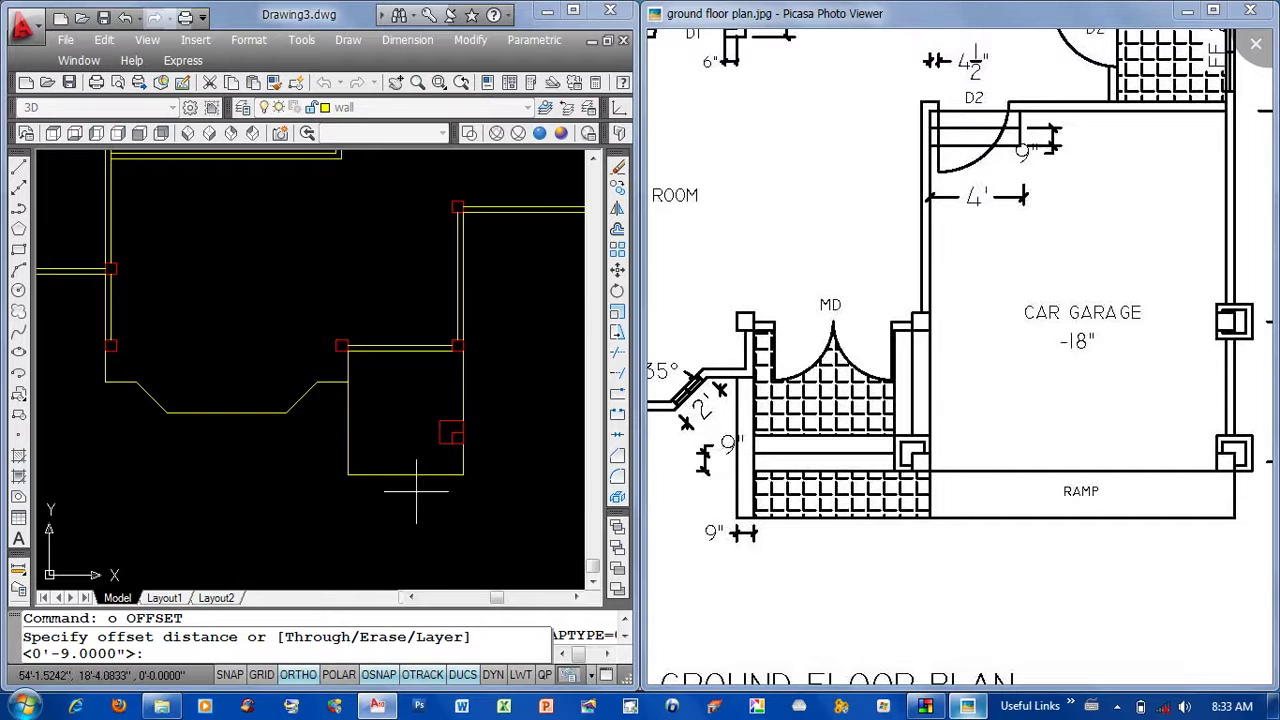
key("Return")
left_click(346, 437)
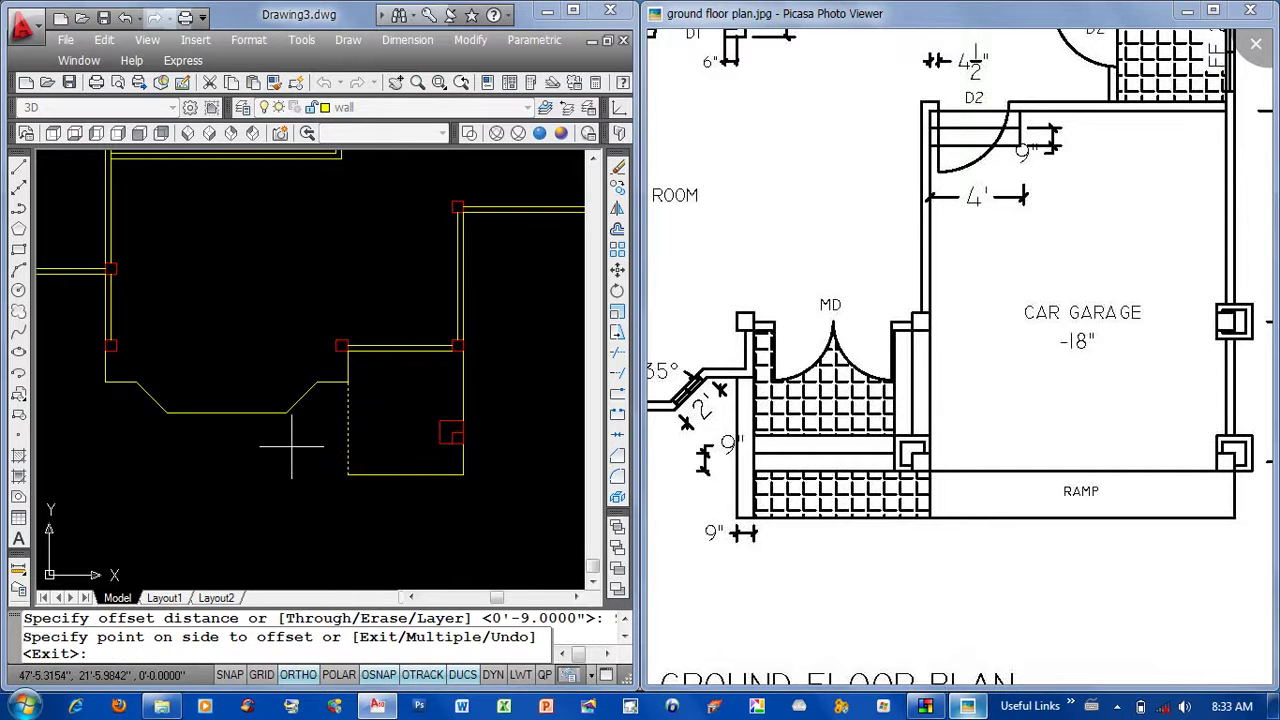
left_click(286, 443)
key("Return")
scroll(370, 488, "up", 3)
Extend the bottom line to meet the new wall.
type("ex")
key("Return")
key("Return")
left_click(374, 459)
key("Return")
scroll(376, 480, "down", 4)
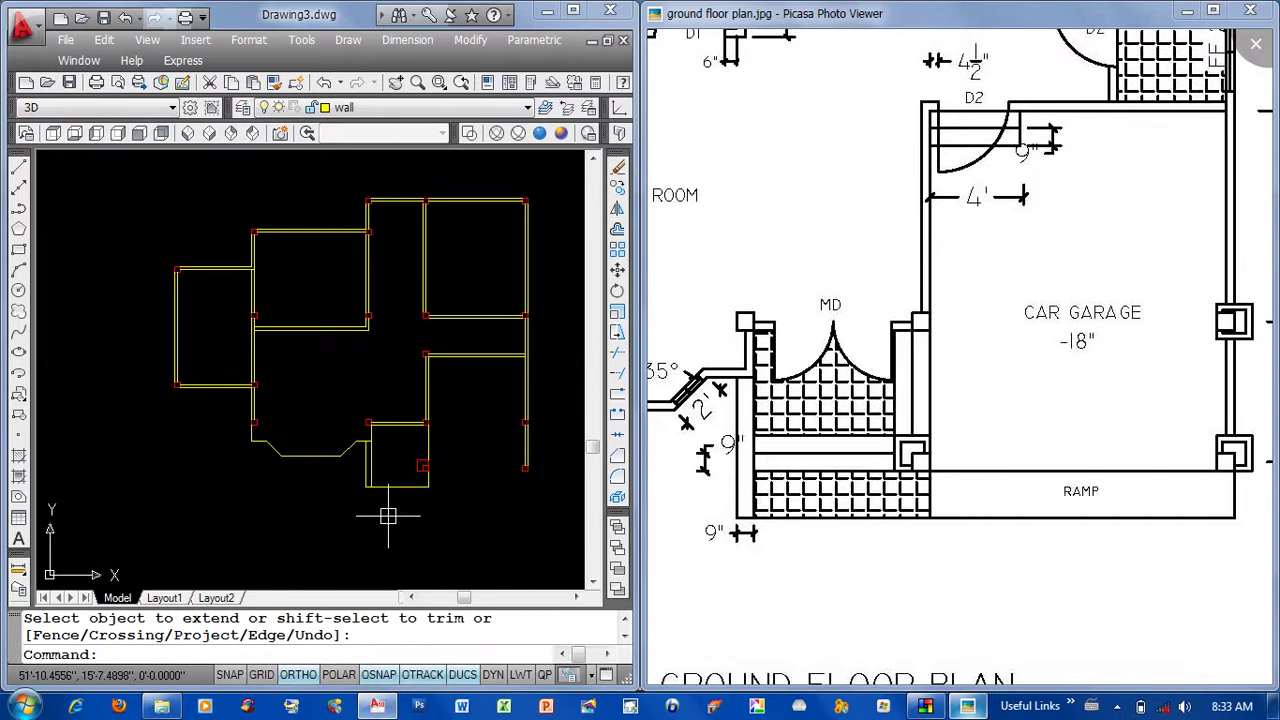
scroll(388, 516, "up", 4)
Draw a horizontal line across the room between the walls.
type("l")
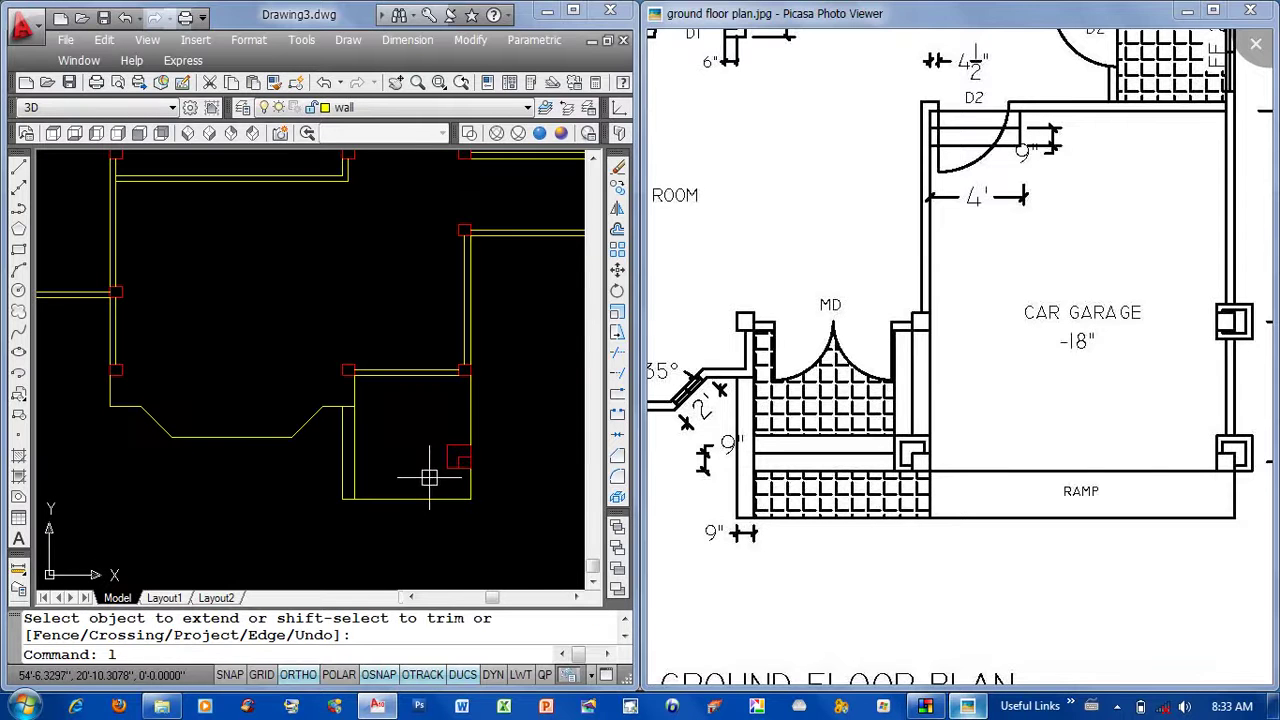
key("Return")
scroll(445, 462, "up", 2)
left_click(466, 466)
left_click(320, 466)
key("Return")
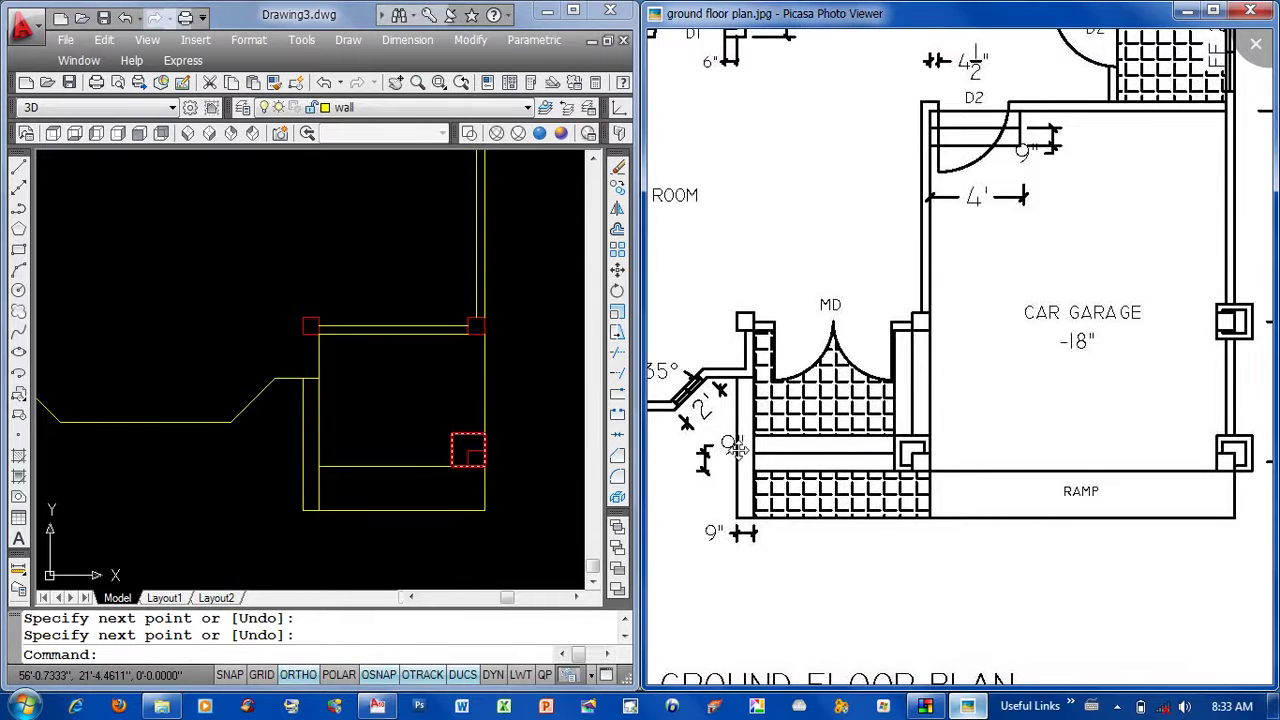
Offset the new horizontal line 9 inches upward.
type("o")
key("Return")
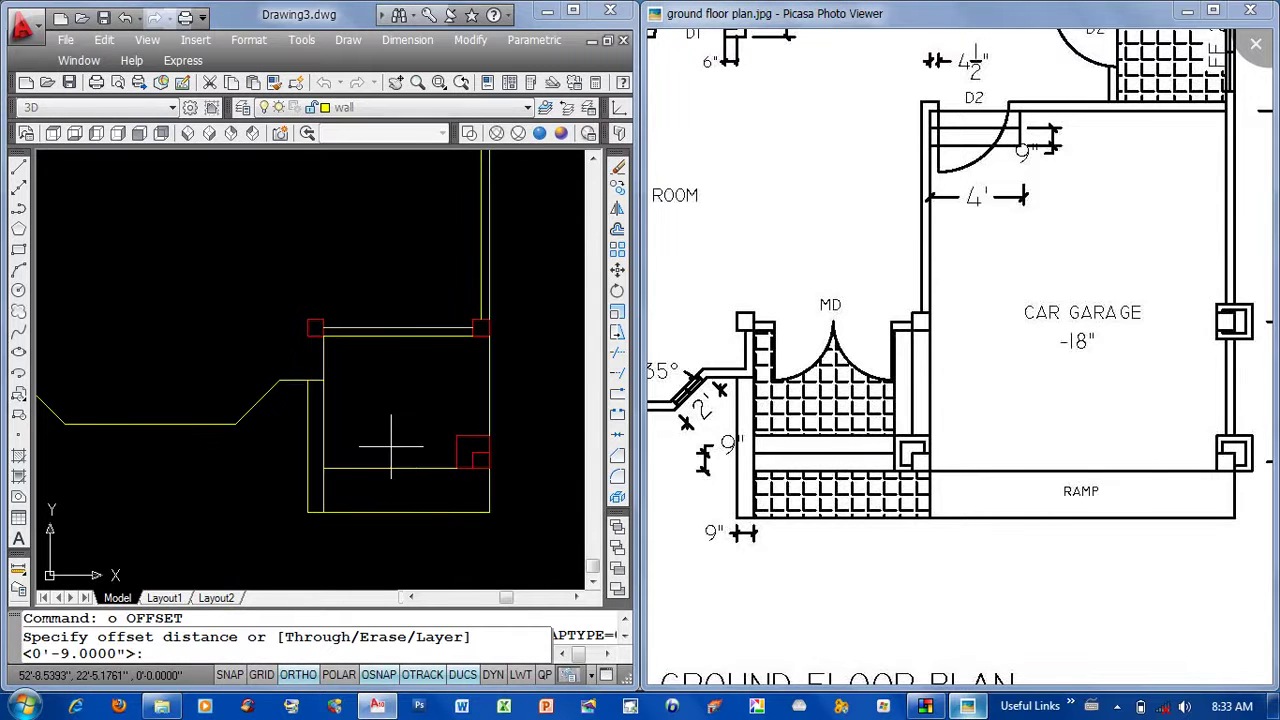
key("Return")
left_click(390, 466)
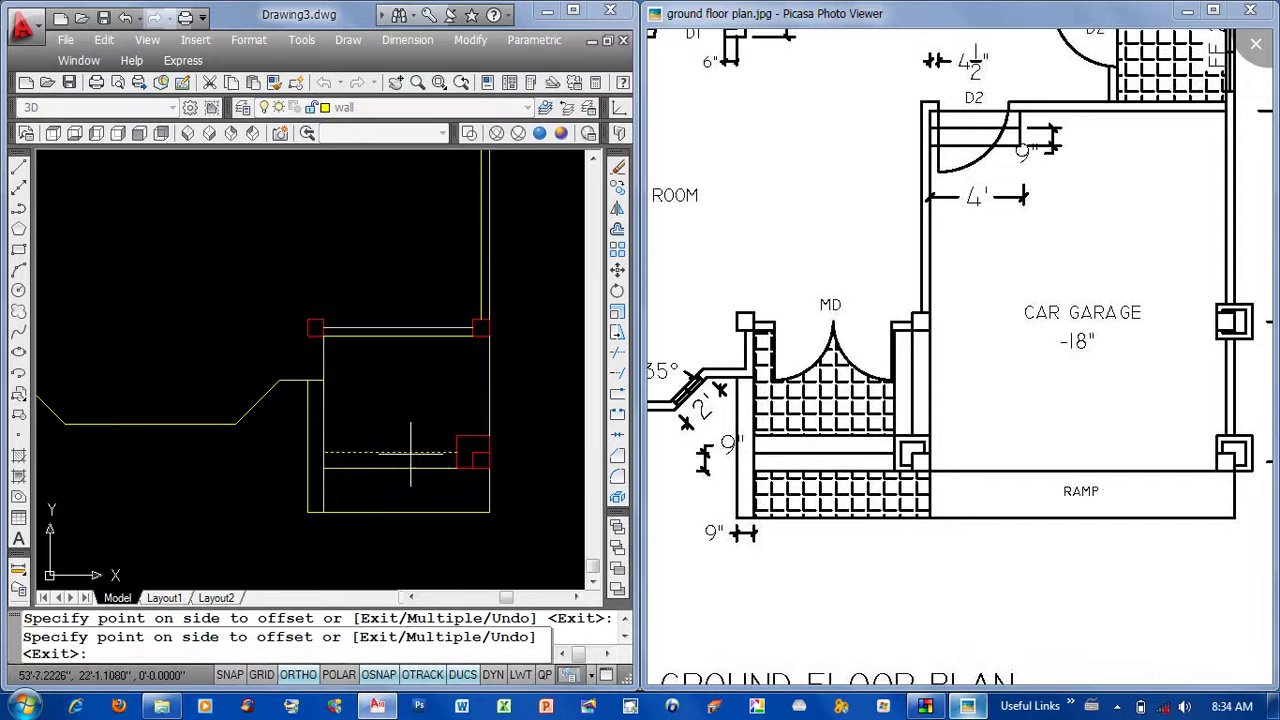
left_click(419, 414)
key("Return")
middle_click_drag(425, 414, 411, 417)
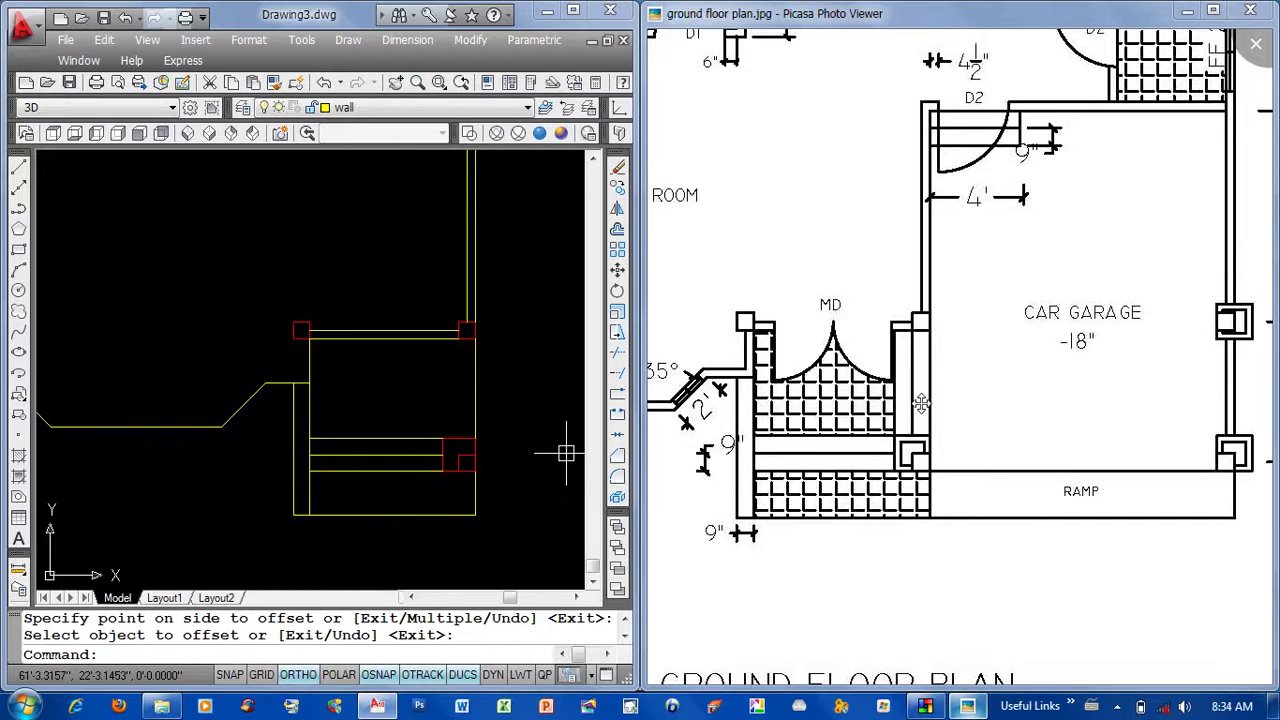
middle_click_drag(566, 453, 560, 460)
Offset the right wall line 9 inches into the room.
type("o")
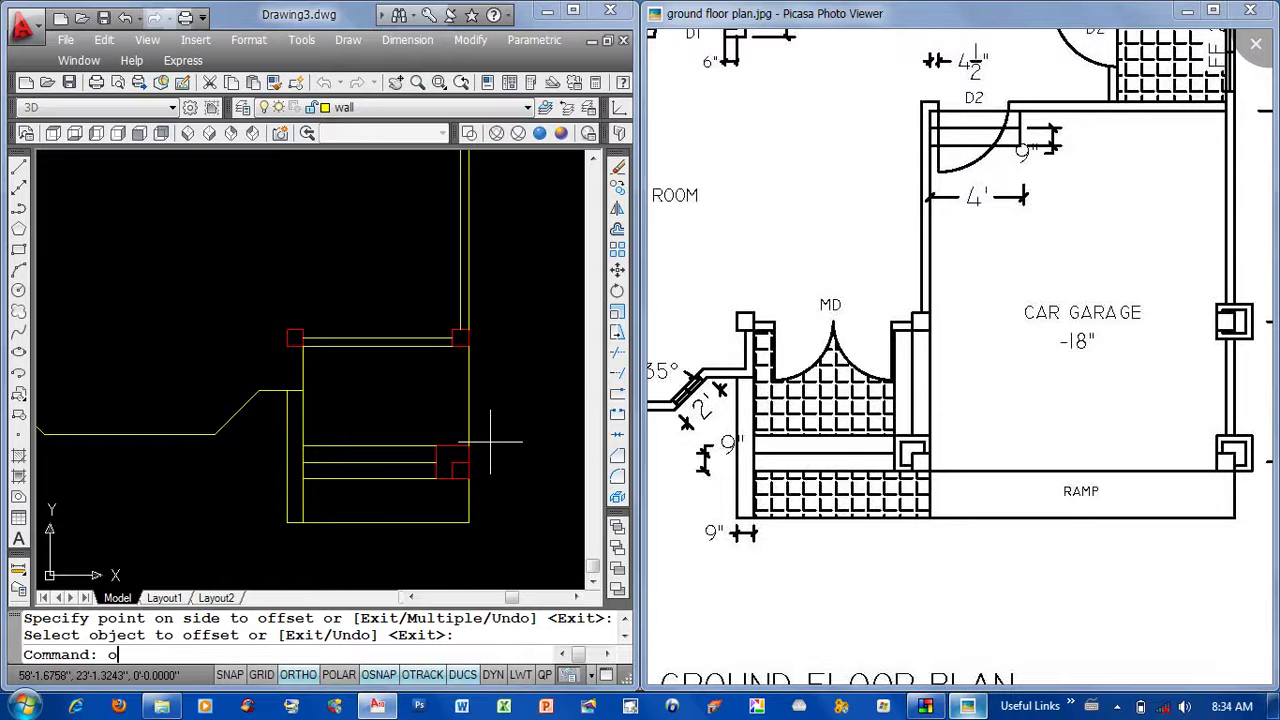
key("Return")
key("Return")
left_click(462, 415)
left_click(450, 418)
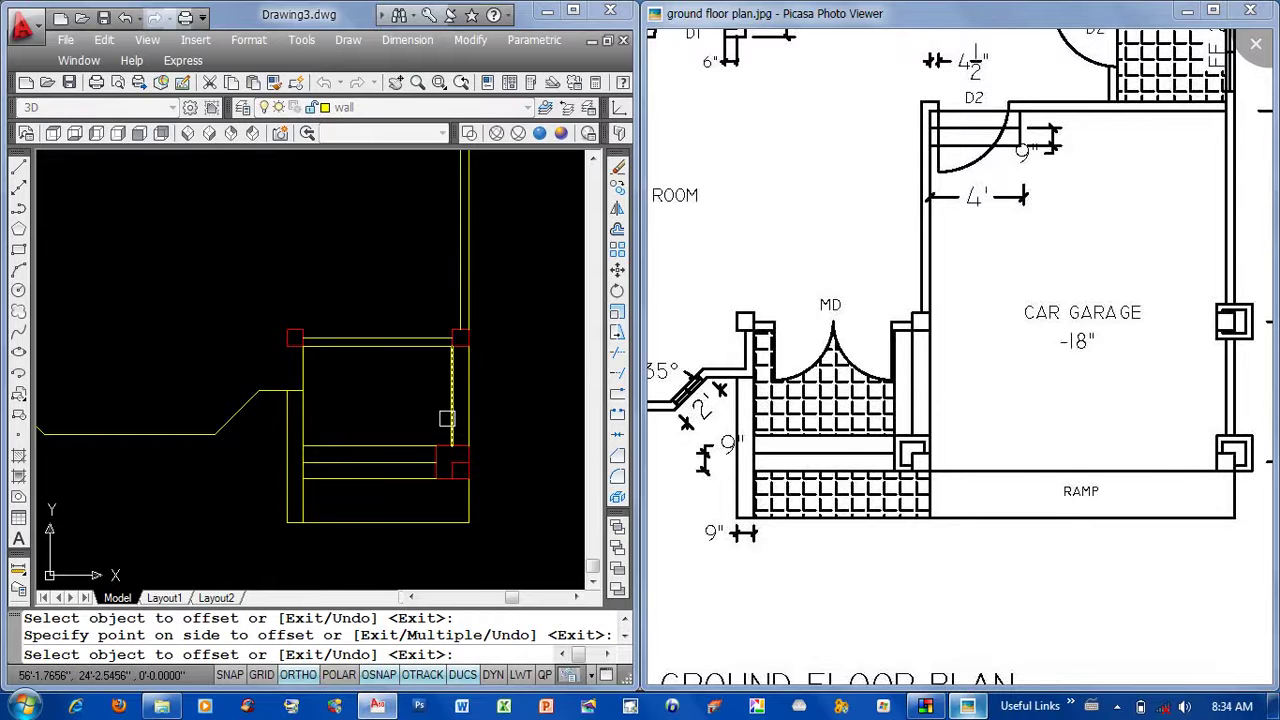
key("Return")
scroll(440, 450, "down", 3)
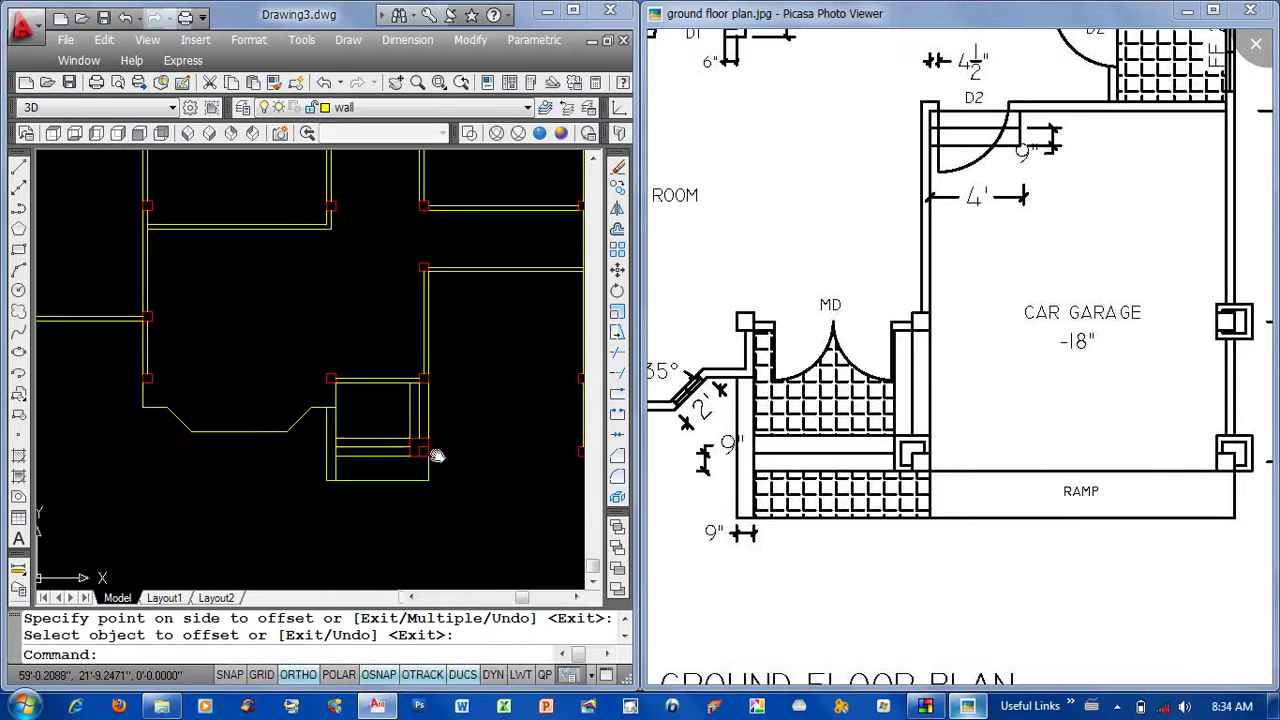
middle_click_drag(442, 441, 444, 455)
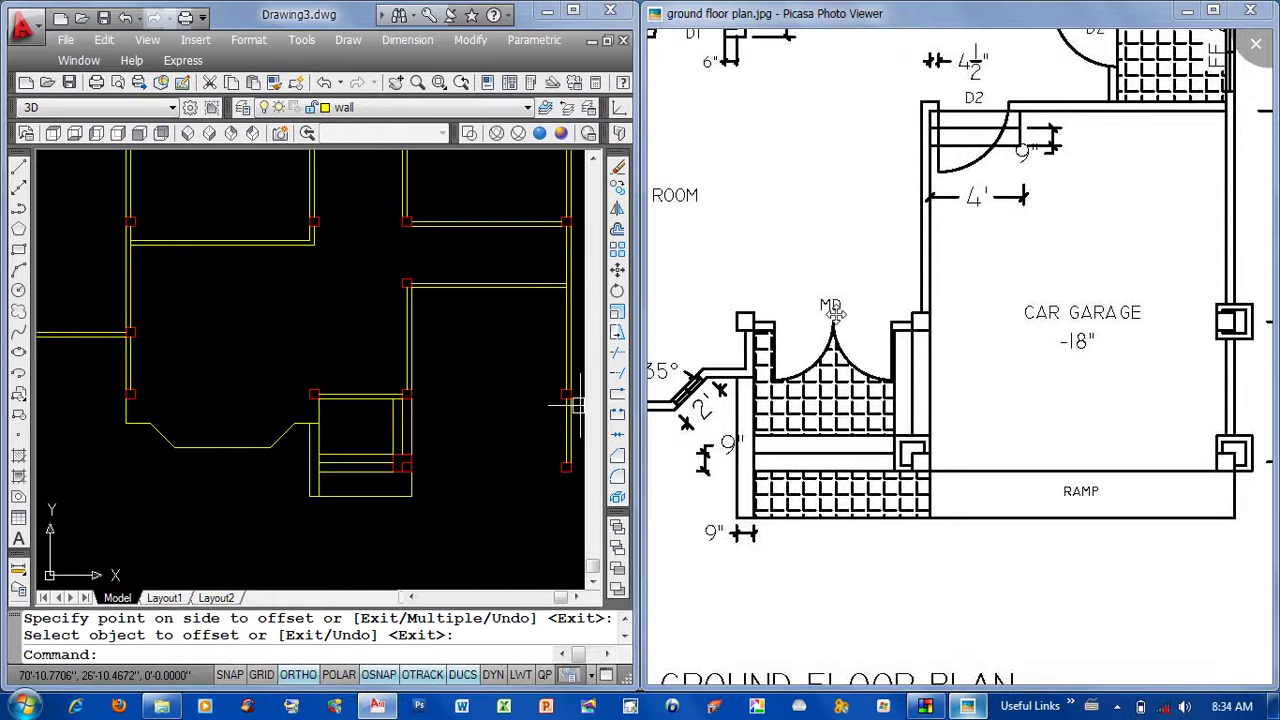
middle_click_drag(402, 427, 400, 428)
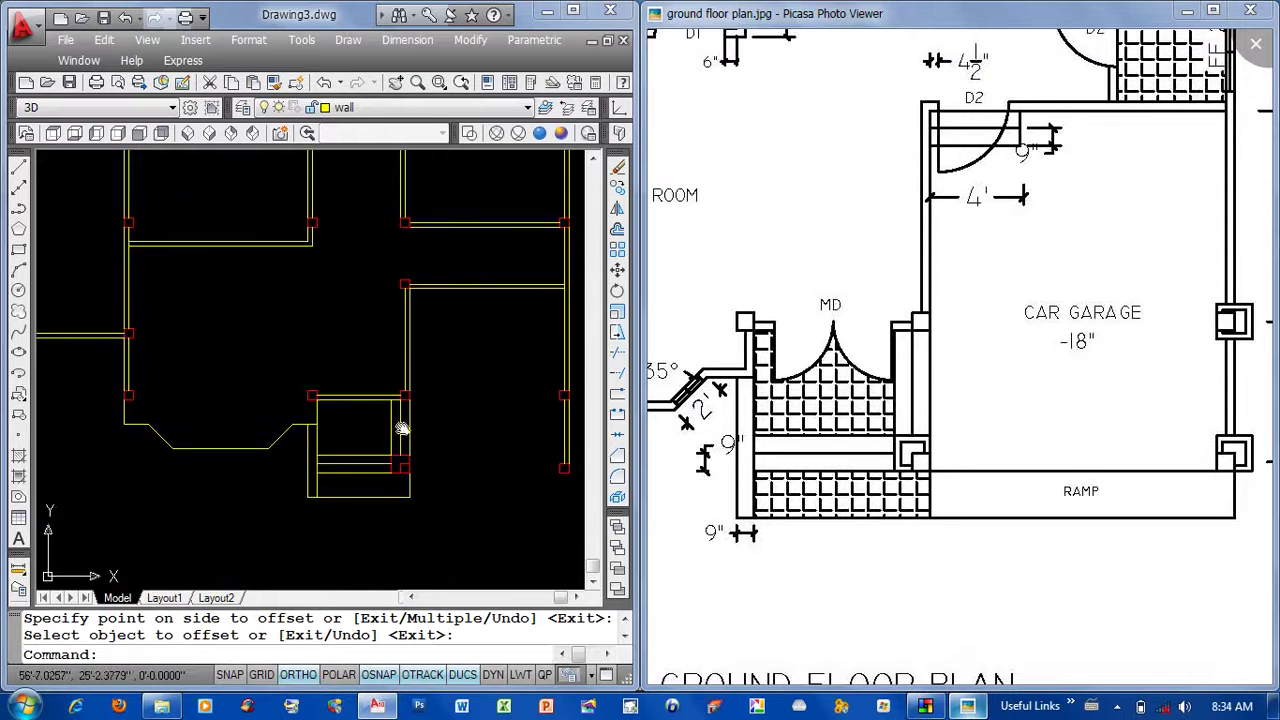
middle_click_drag(499, 381, 488, 386)
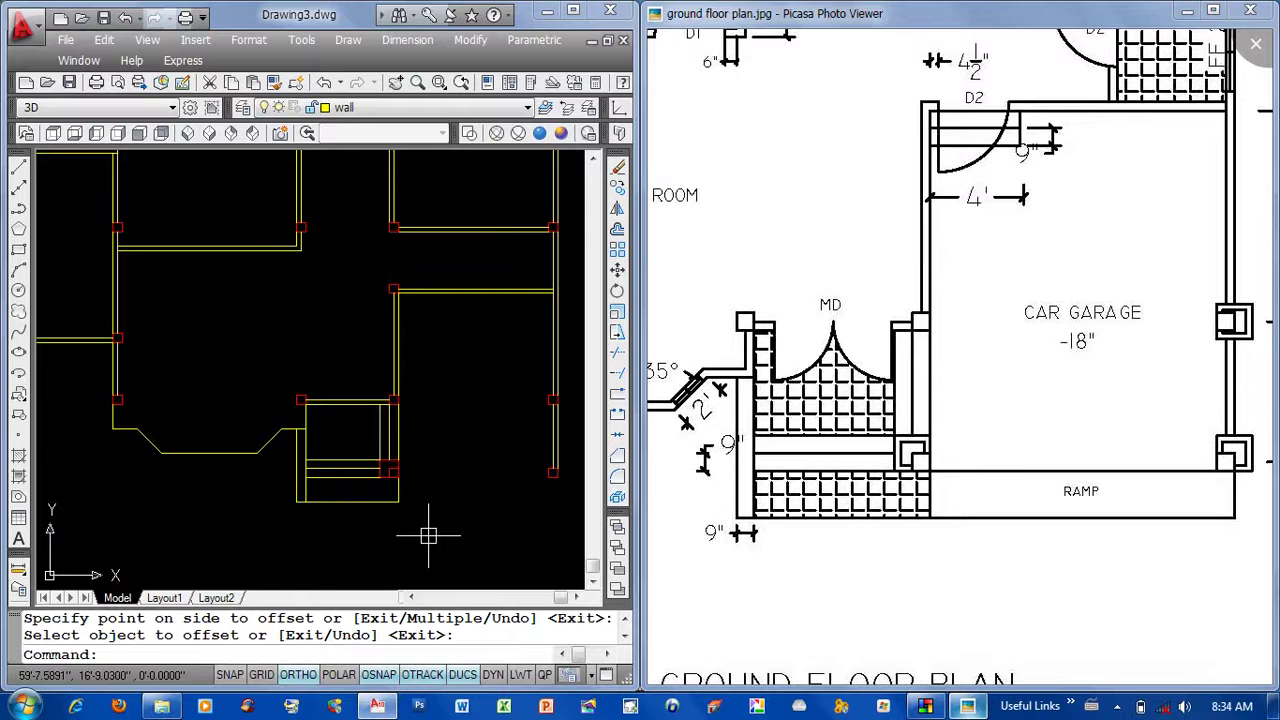
Maximize the Picasa ground-floor reference plan to full screen.
scroll(440, 492, "down", 5)
scroll(400, 470, "up", 4)
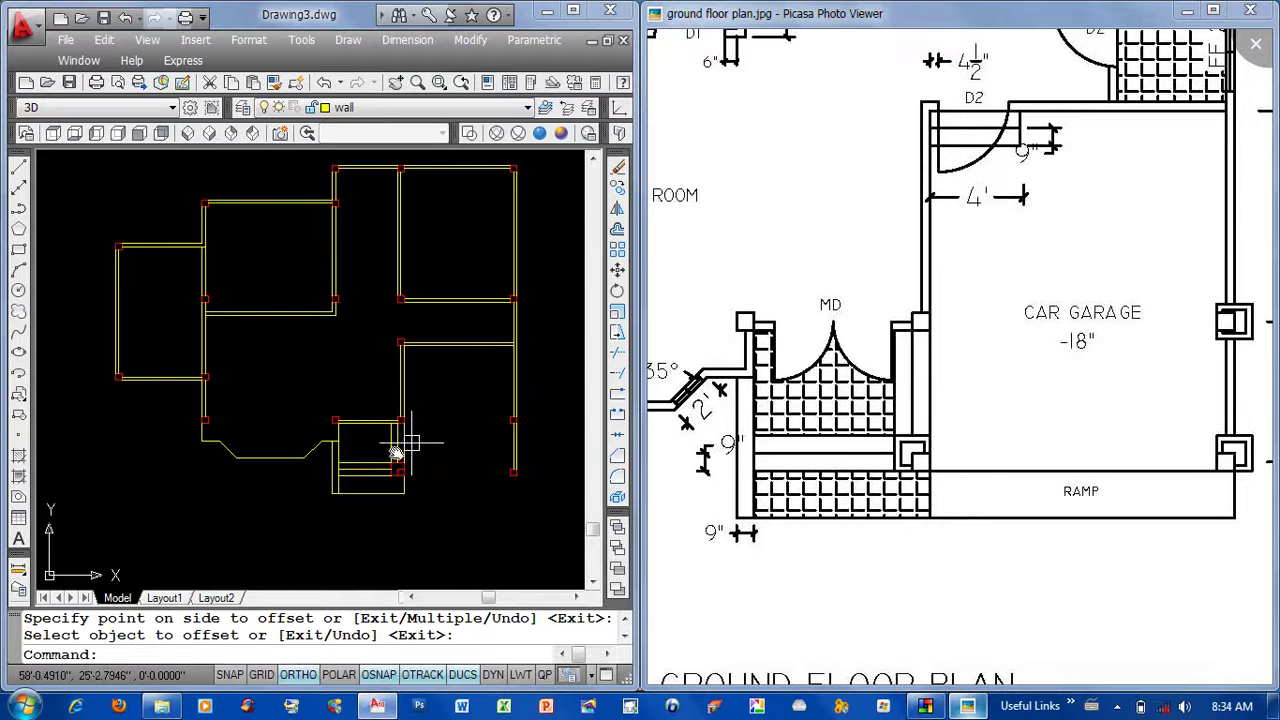
scroll(400, 443, "up", 2)
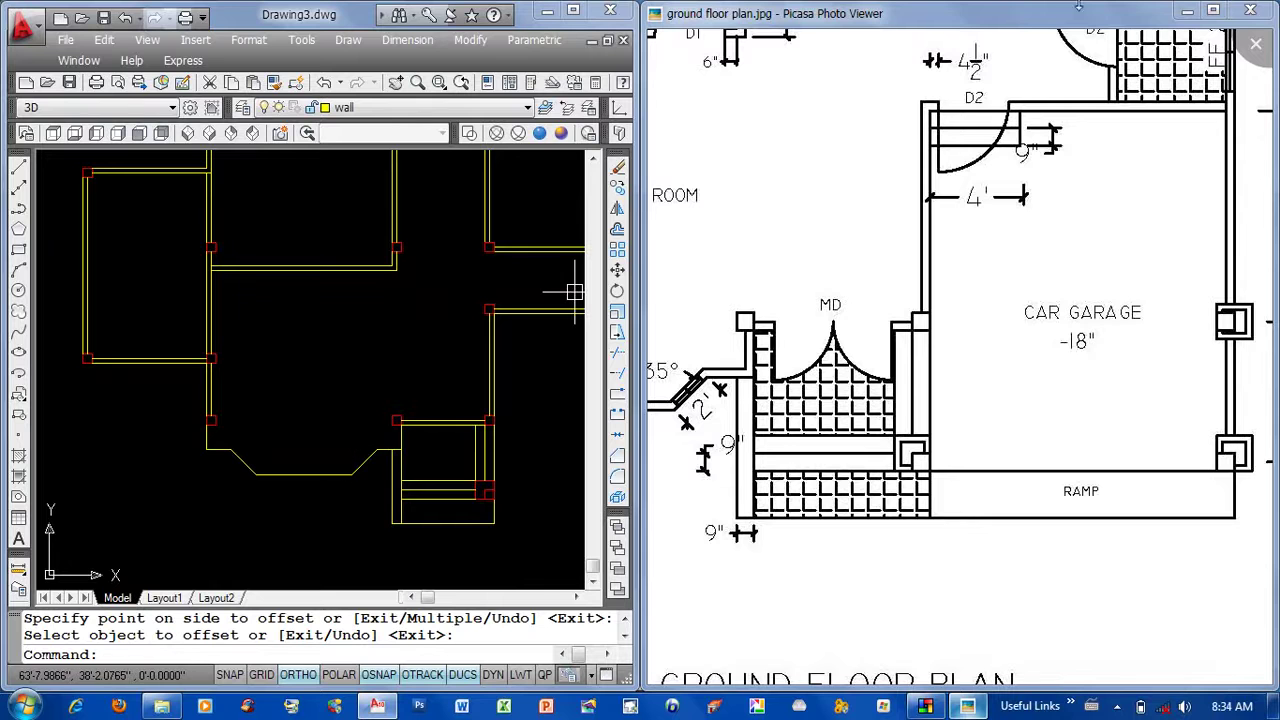
left_click(1213, 10)
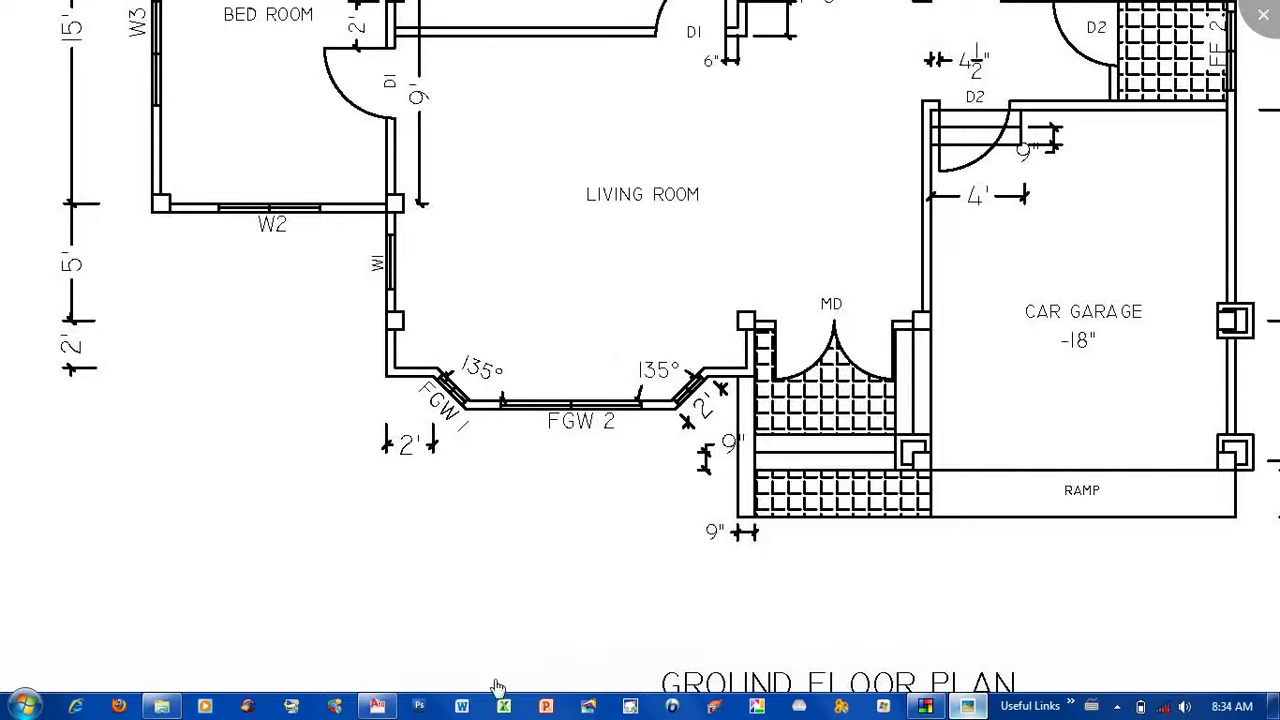
Bring the AutoCAD drawing window to the front, maximized, and zoom in on the bay window.
left_click(380, 707)
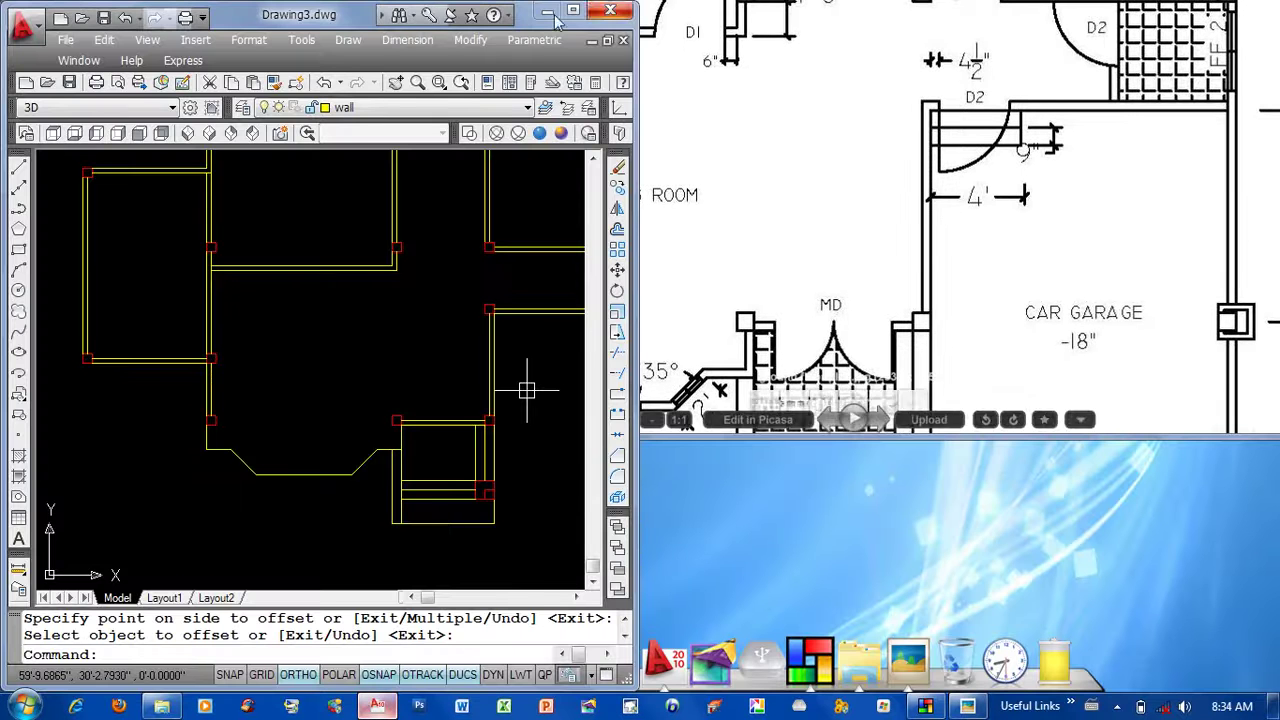
key("super+Up")
scroll(643, 351, "up", 2)
scroll(574, 413, "up", 3)
Offset the bottom bay line, right diagonal and right ledge line inward by 4.5.
type("o")
key("Return")
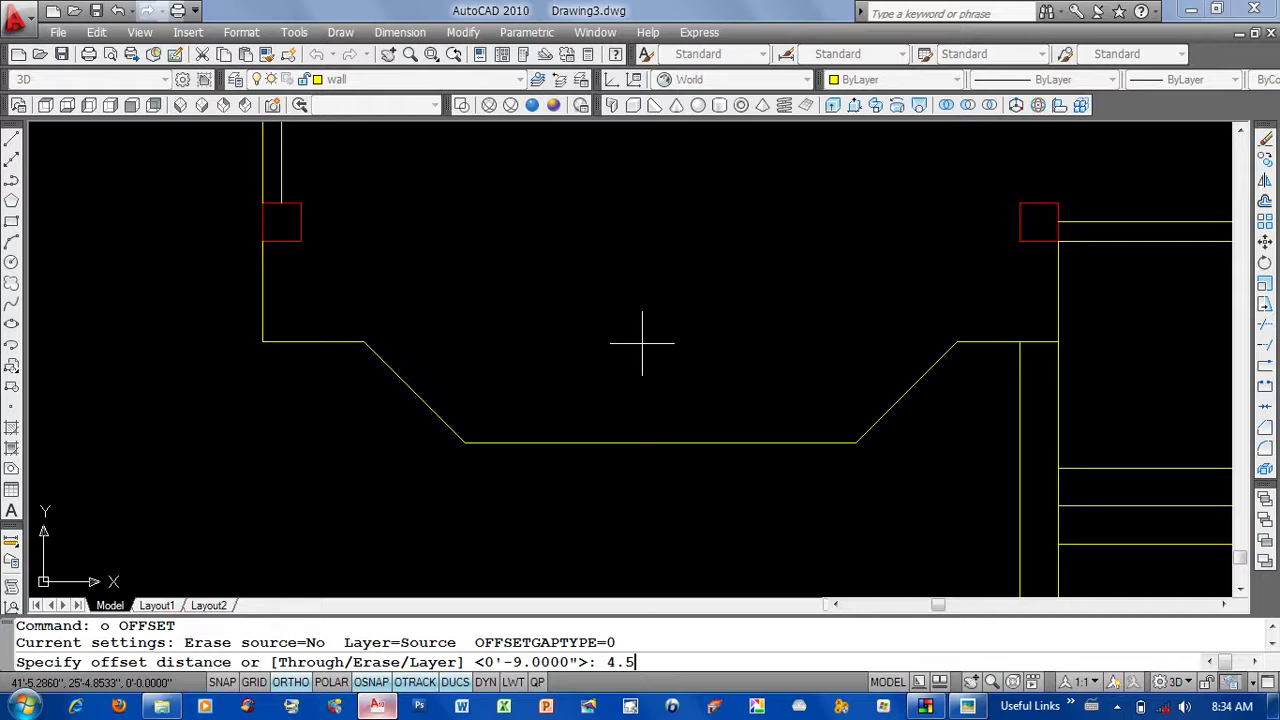
key("Return")
left_click(643, 441)
left_click(700, 395)
left_click(905, 392)
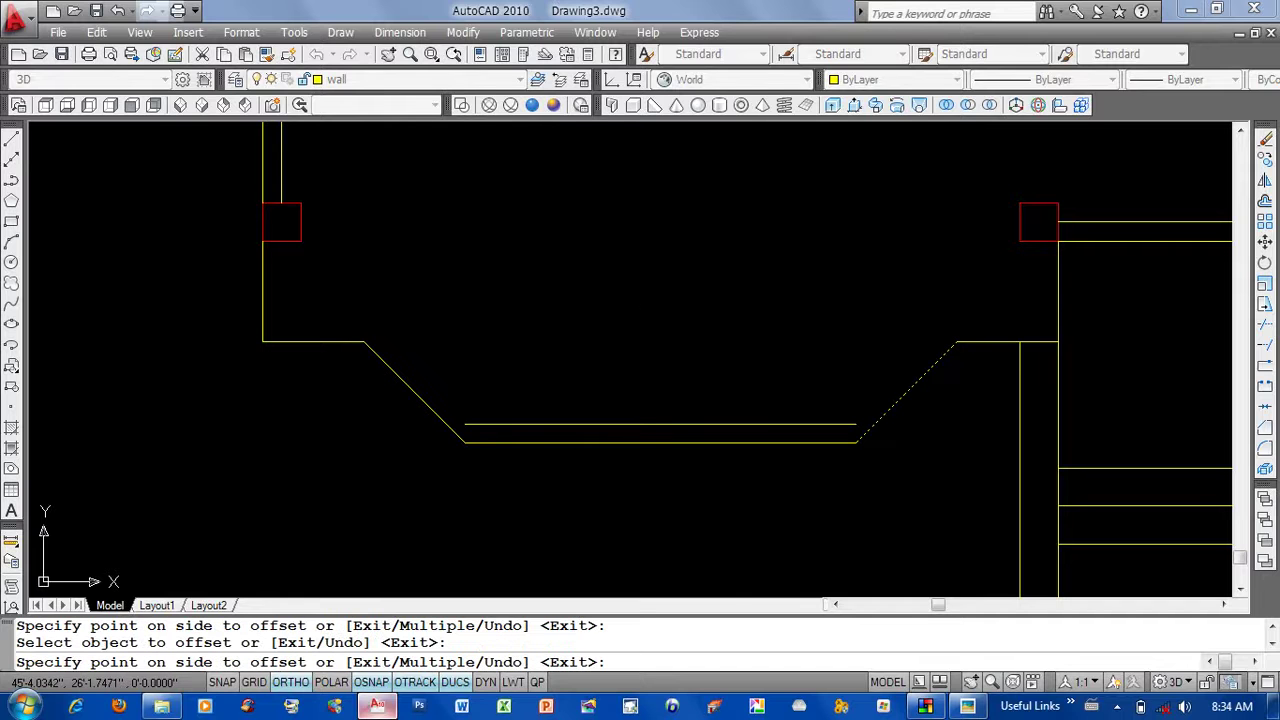
left_click(945, 335)
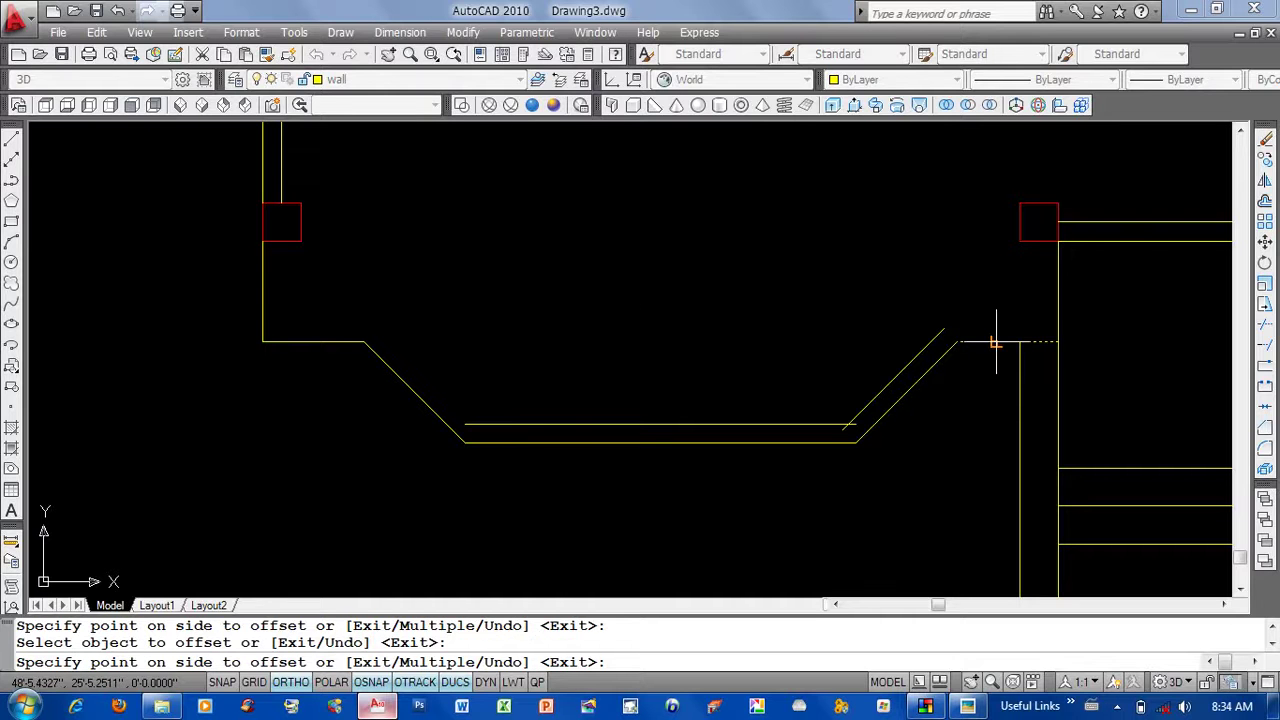
left_click(995, 338)
left_click(1058, 277)
Offset the right wall, left diagonal, left ledge and left vertical wall lines by 4.5.
left_click(1050, 277)
left_click(415, 392)
left_click(471, 354)
left_click(328, 341)
left_click(251, 277)
left_click(265, 279)
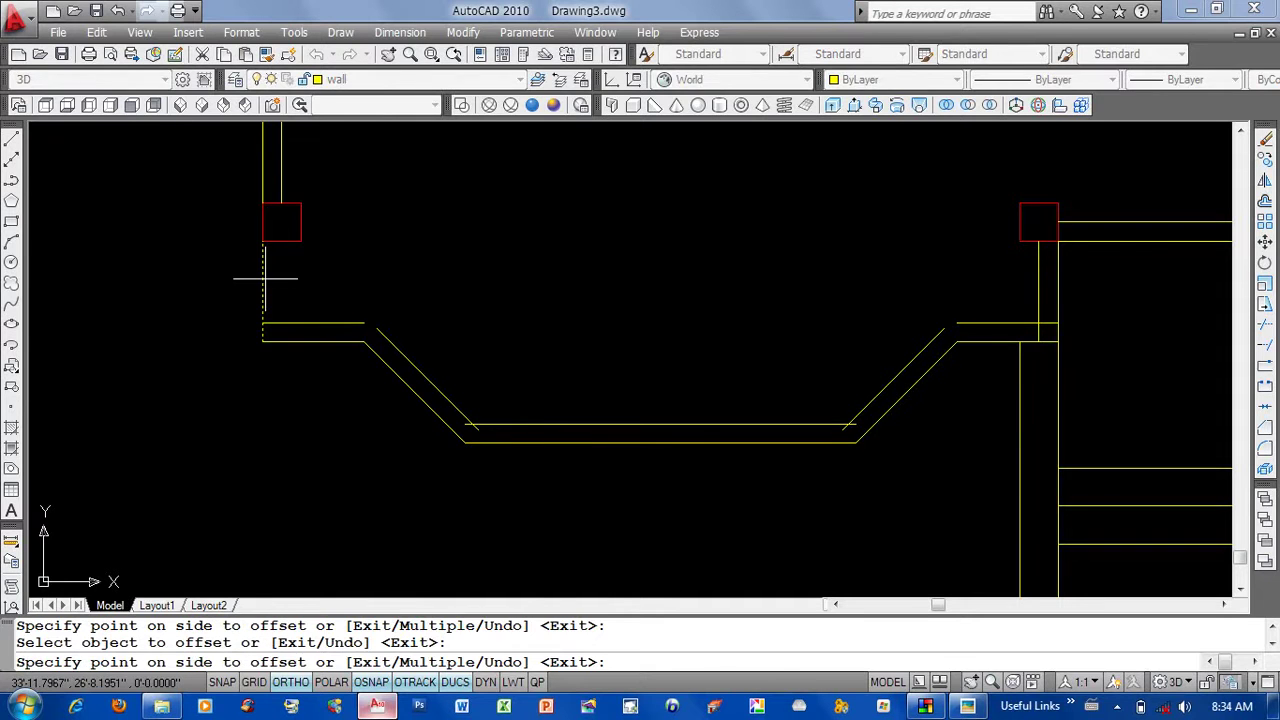
left_click(265, 279)
key("Return")
Fillet with radius 0 the left wall-ledge corner and the left diagonal-bottom corner.
type("f")
key("Return")
type("r")
key("Return")
type("0")
key("Return")
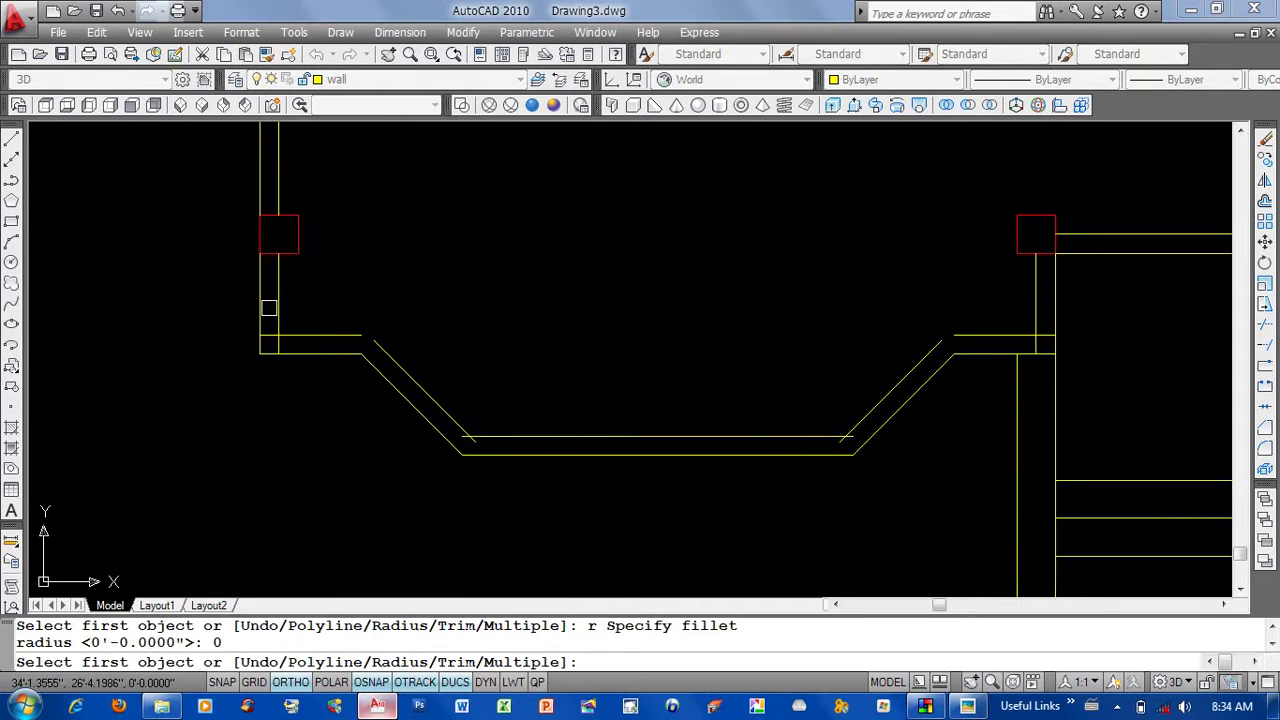
left_click(279, 306)
left_click(323, 336)
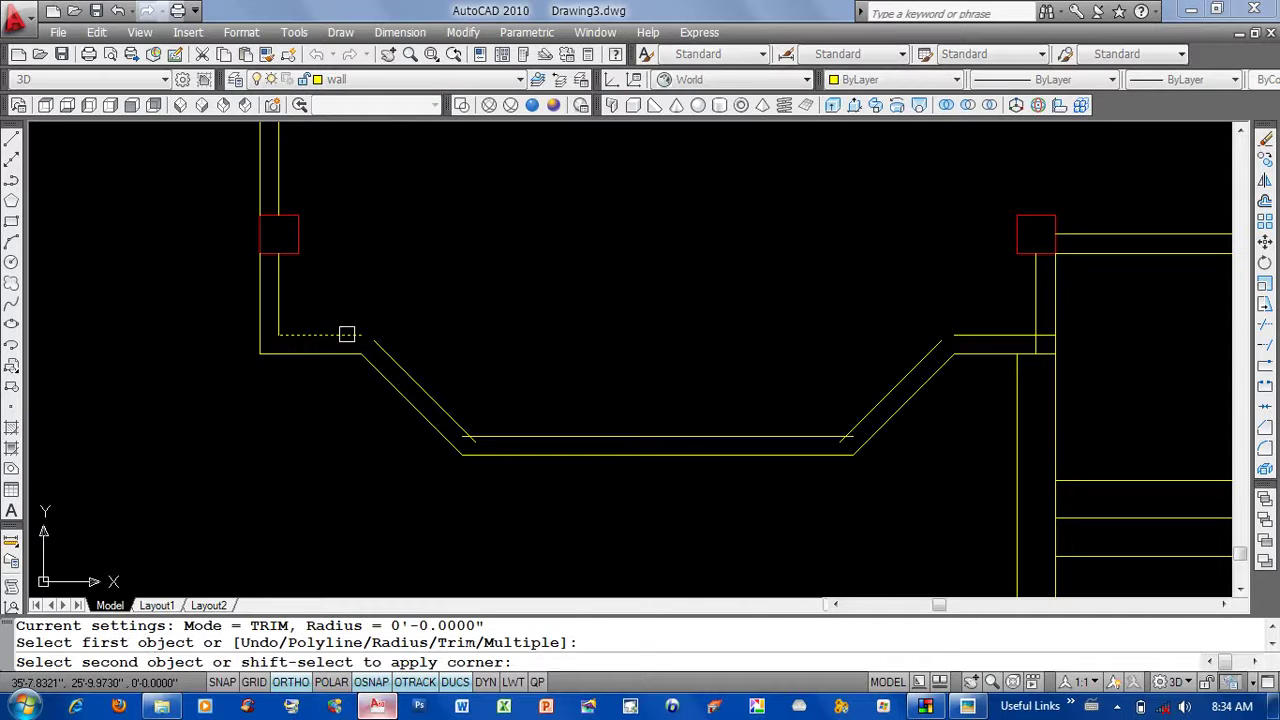
key("Return")
left_click(461, 428)
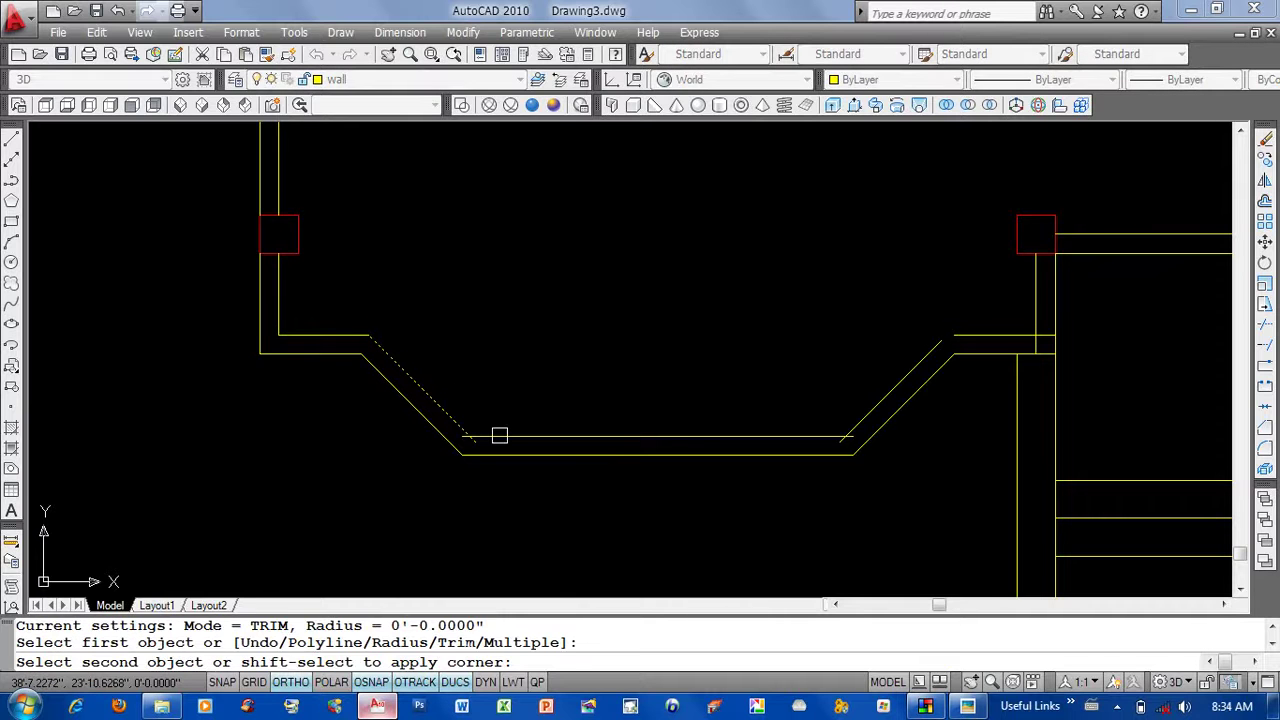
left_click(500, 437)
Zero-radius fillet the bottom-right diagonal, right diagonal-ledge and right vertical-horizontal corners.
middle_click_drag(730, 367, 666, 343)
key("Return")
left_click(747, 416)
left_click(797, 402)
key("Return")
left_click(866, 329)
left_click(955, 312)
key("Return")
left_click(969, 294)
left_click(958, 311)
Zoom out, pan to the right-side walls, and show the photo viewer's recent images.
scroll(723, 429, "down", 5)
scroll(723, 429, "down", 3)
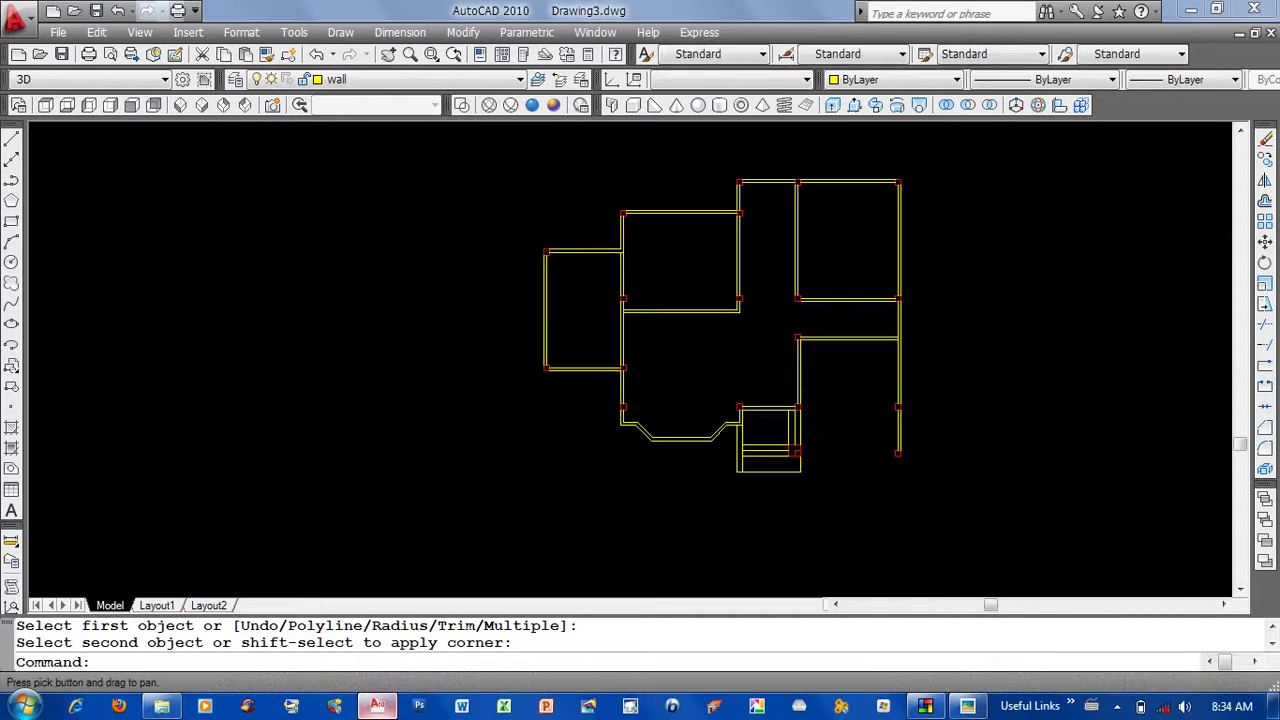
scroll(810, 418, "up", 1)
scroll(810, 418, "up", 3)
scroll(810, 418, "up", 2)
middle_click_drag(819, 450, 751, 420)
right_click(967, 706)
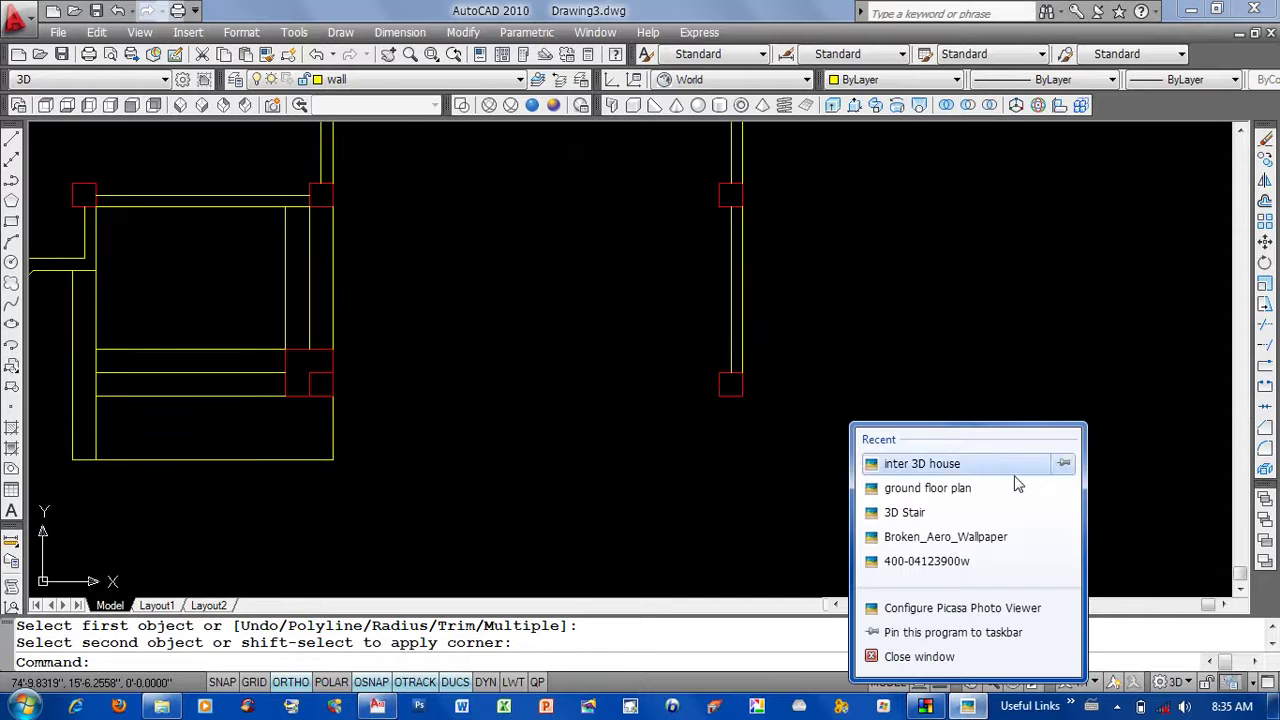
Open the ground floor plan image, zoom in on the car garage, then return to AutoCAD.
left_click(968, 706)
left_click(969, 707)
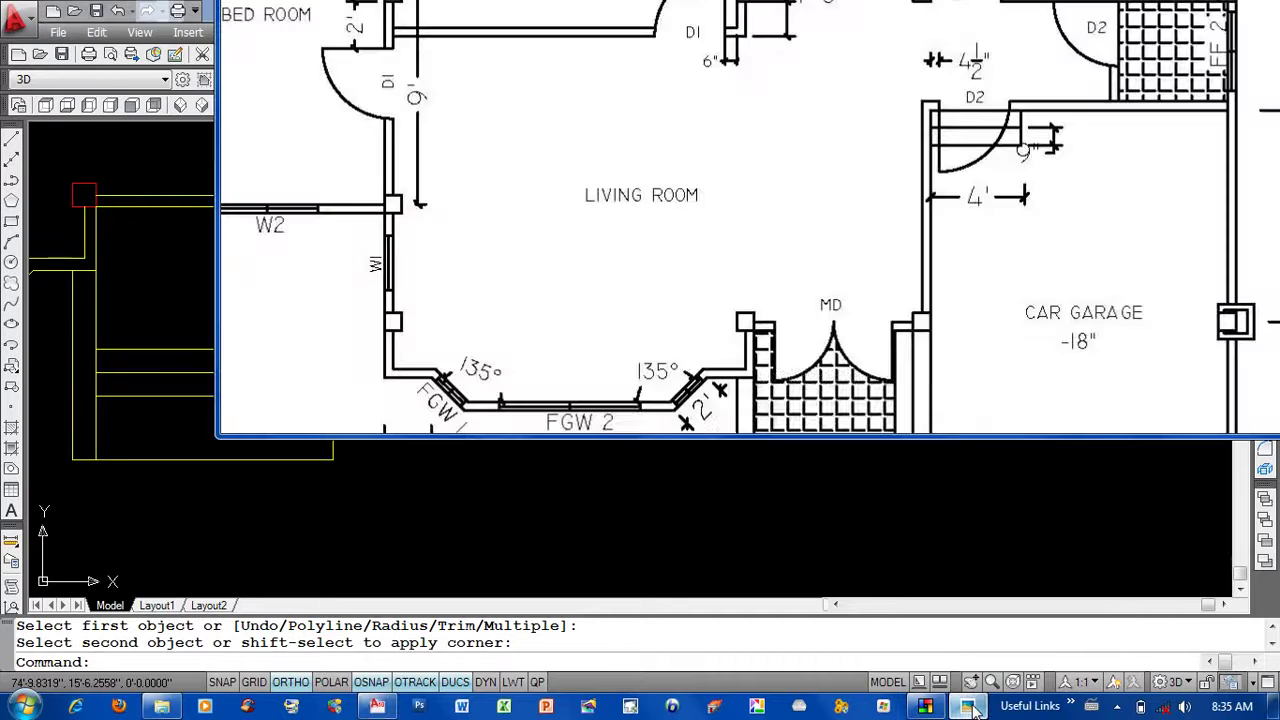
scroll(1003, 240, "down", 3)
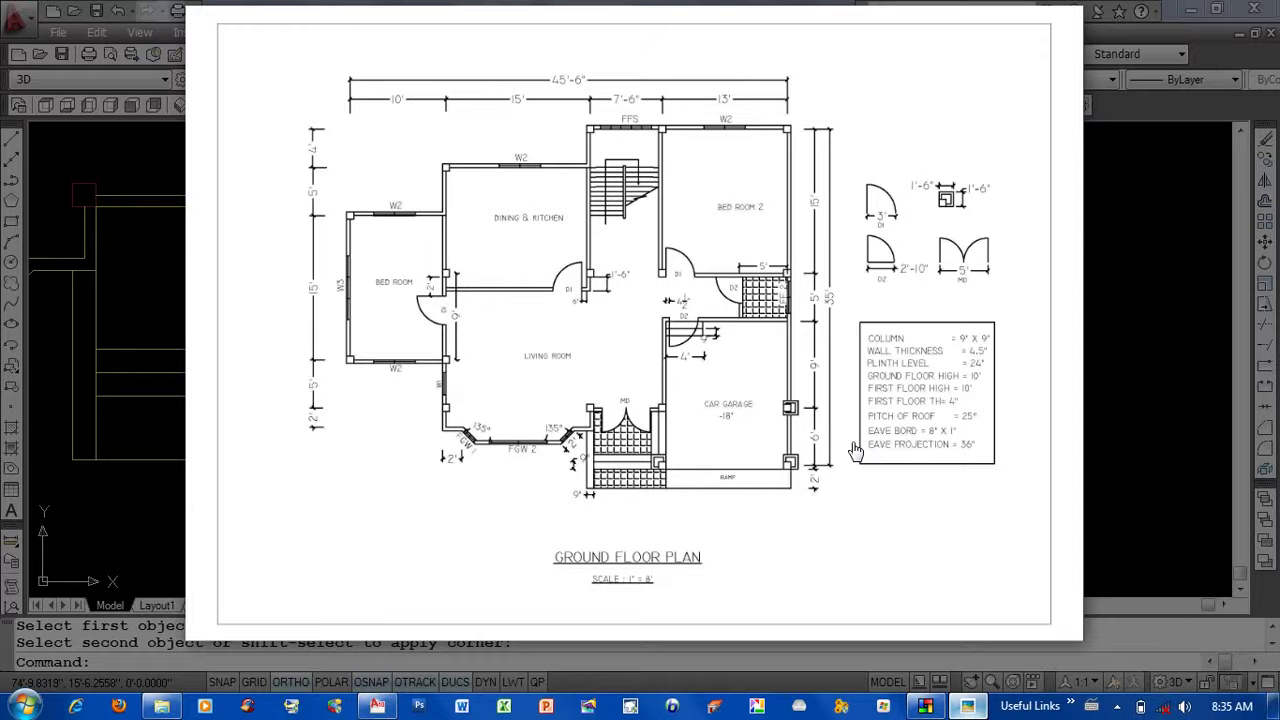
scroll(855, 450, "up", 3)
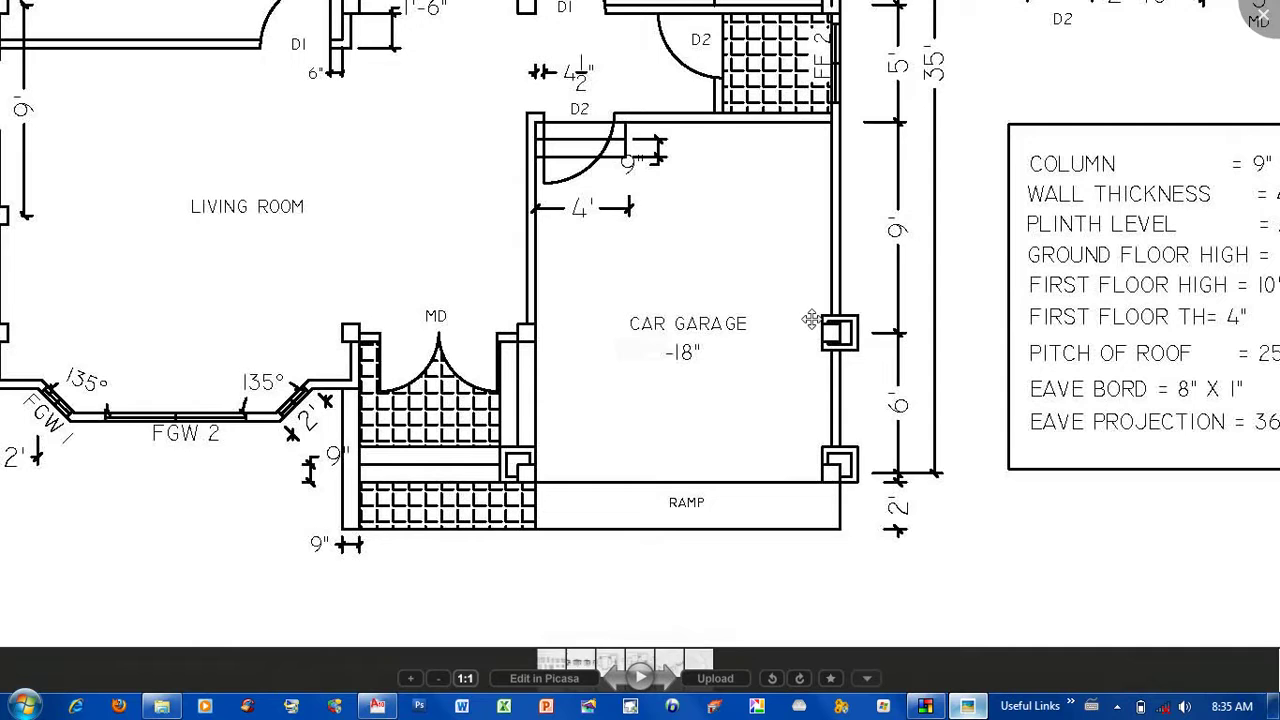
left_click(380, 706)
scroll(740, 466, "up", 3)
type("sc")
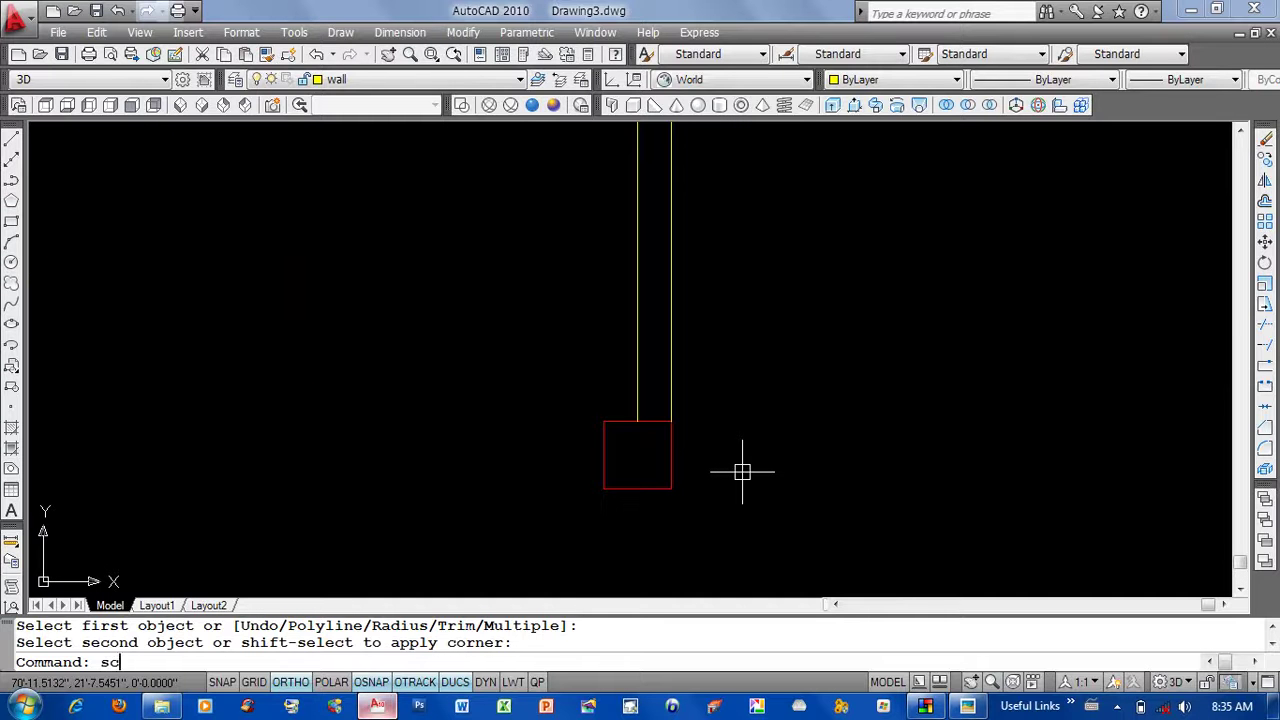
Scale a copy of the first garage column square by 2 from its lower-left corner.
key("Return")
left_click(651, 487)
key("Return")
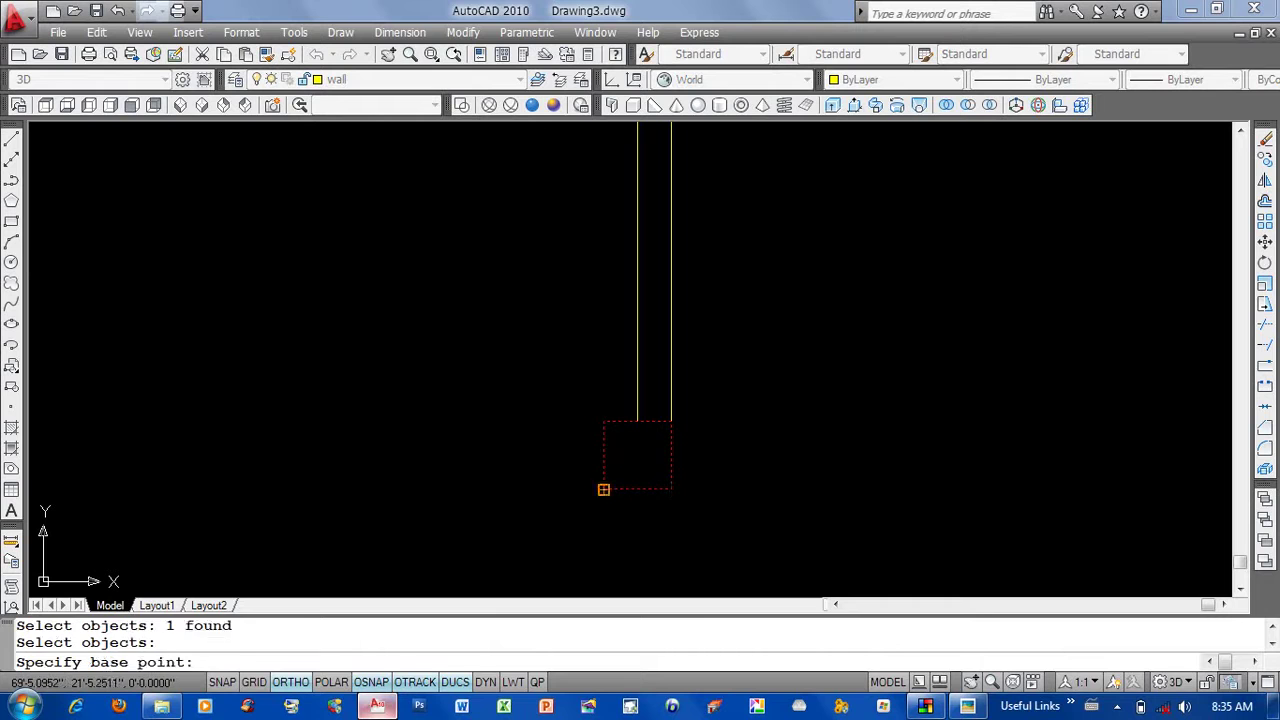
left_click(604, 488)
type("c")
key("Return")
type("2")
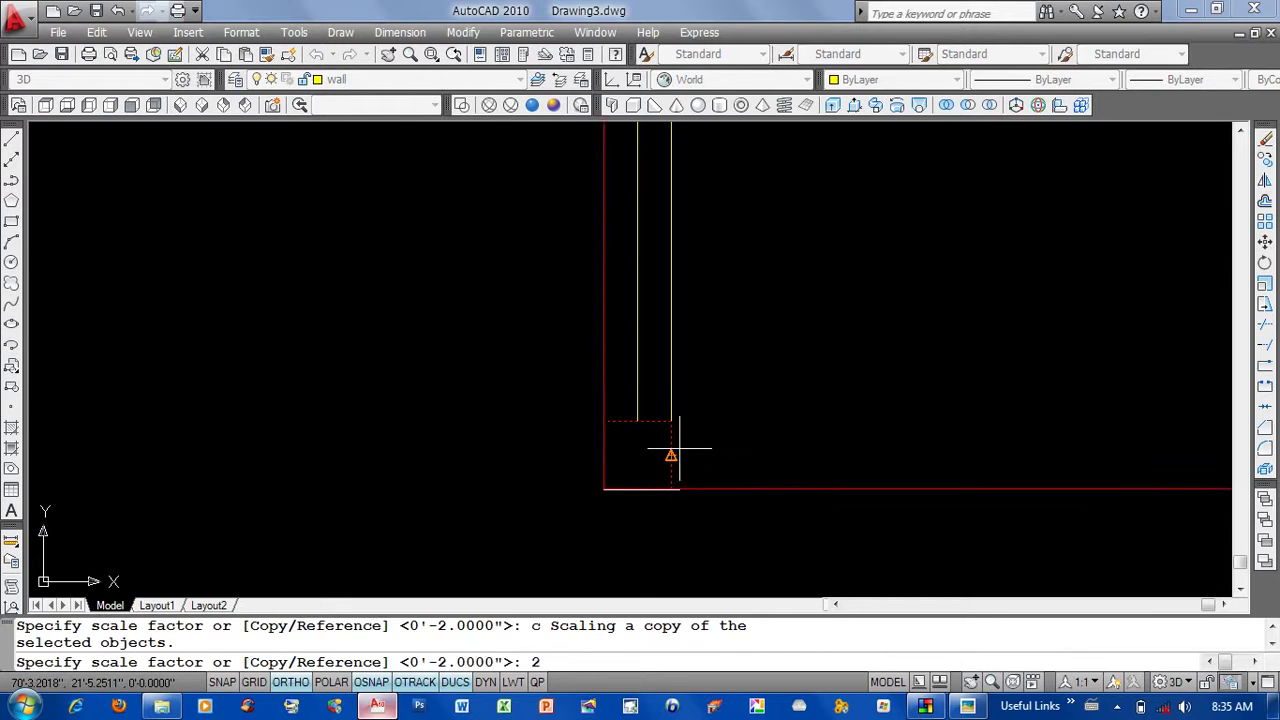
key("Return")
scroll(680, 450, "down", 3)
Scale a 2x copy of the second garage column square from its left-edge midpoint.
key("Return")
left_click(700, 346)
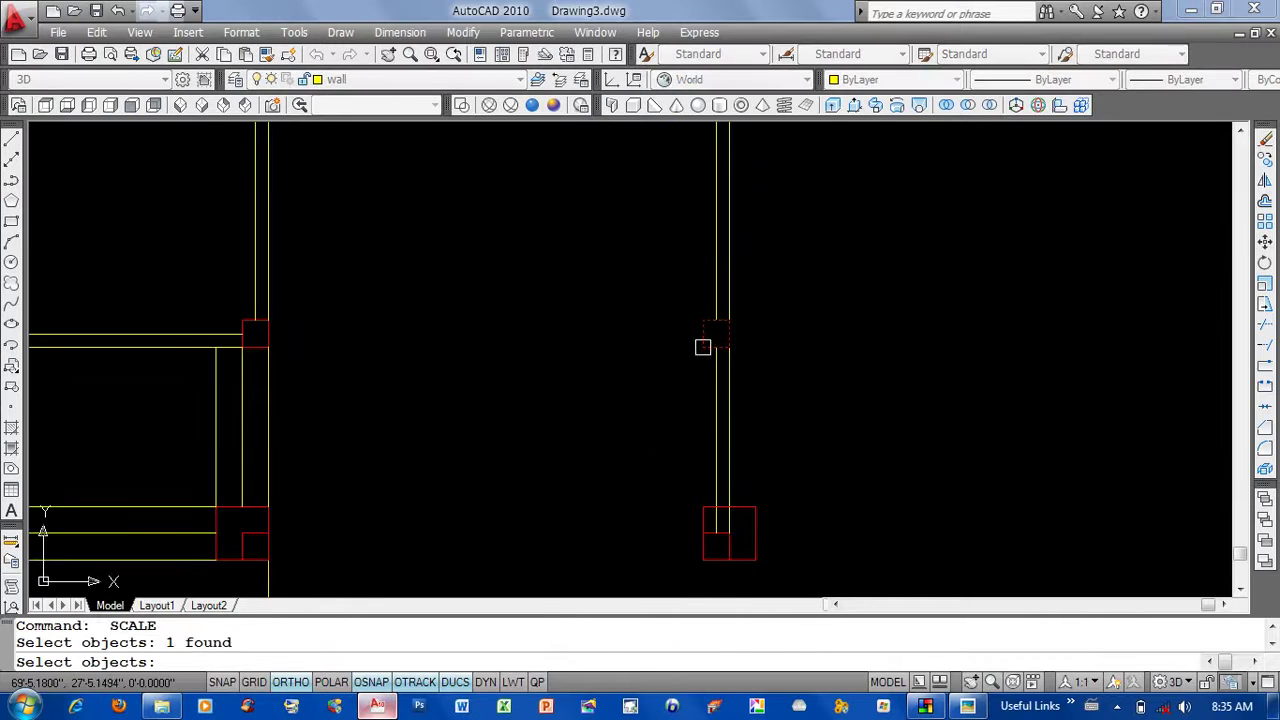
key("Return")
scroll(720, 340, "up", 1)
scroll(708, 324, "up", 1)
left_click(692, 350)
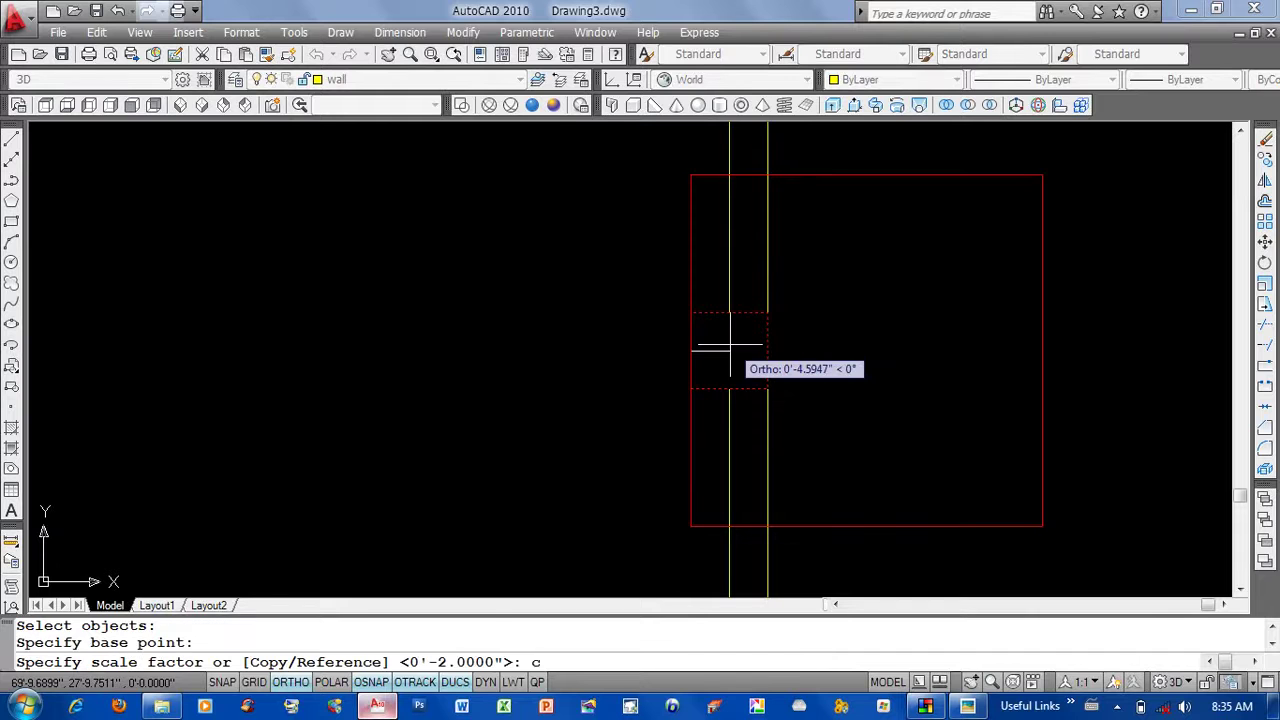
key("Return")
key("Return")
scroll(905, 414, "down", 3)
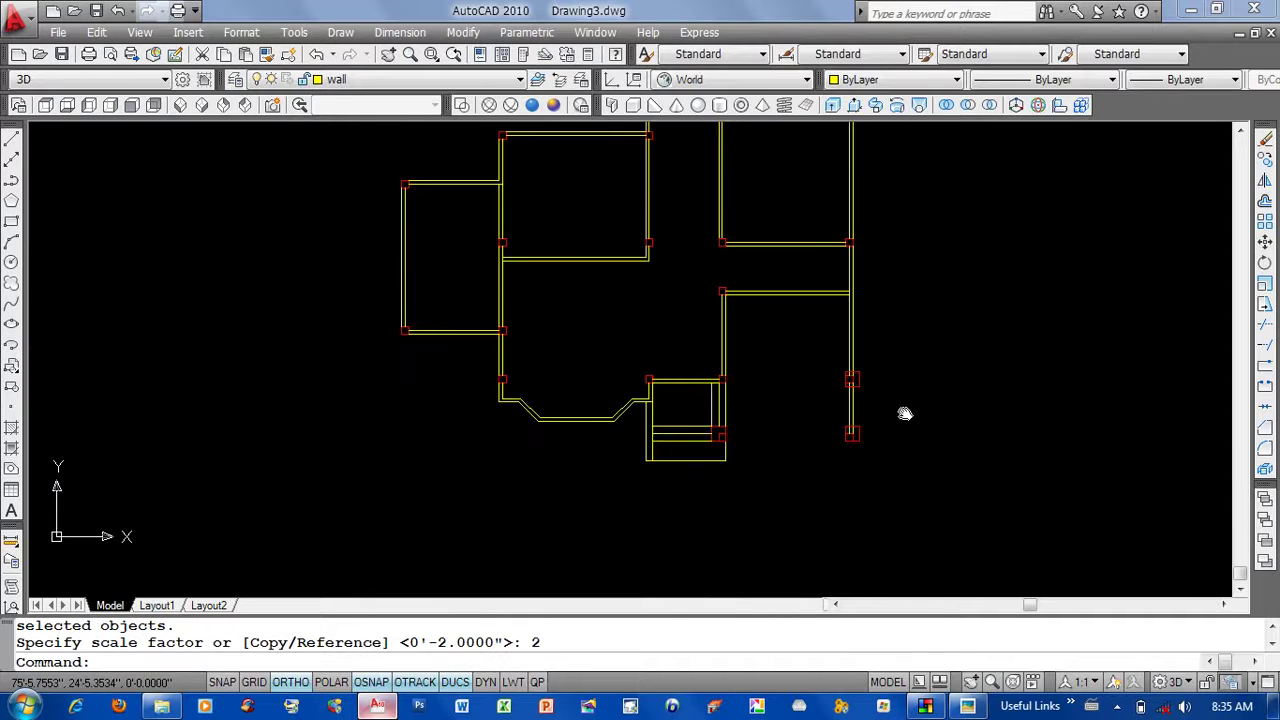
middle_click_drag(905, 414, 923, 469)
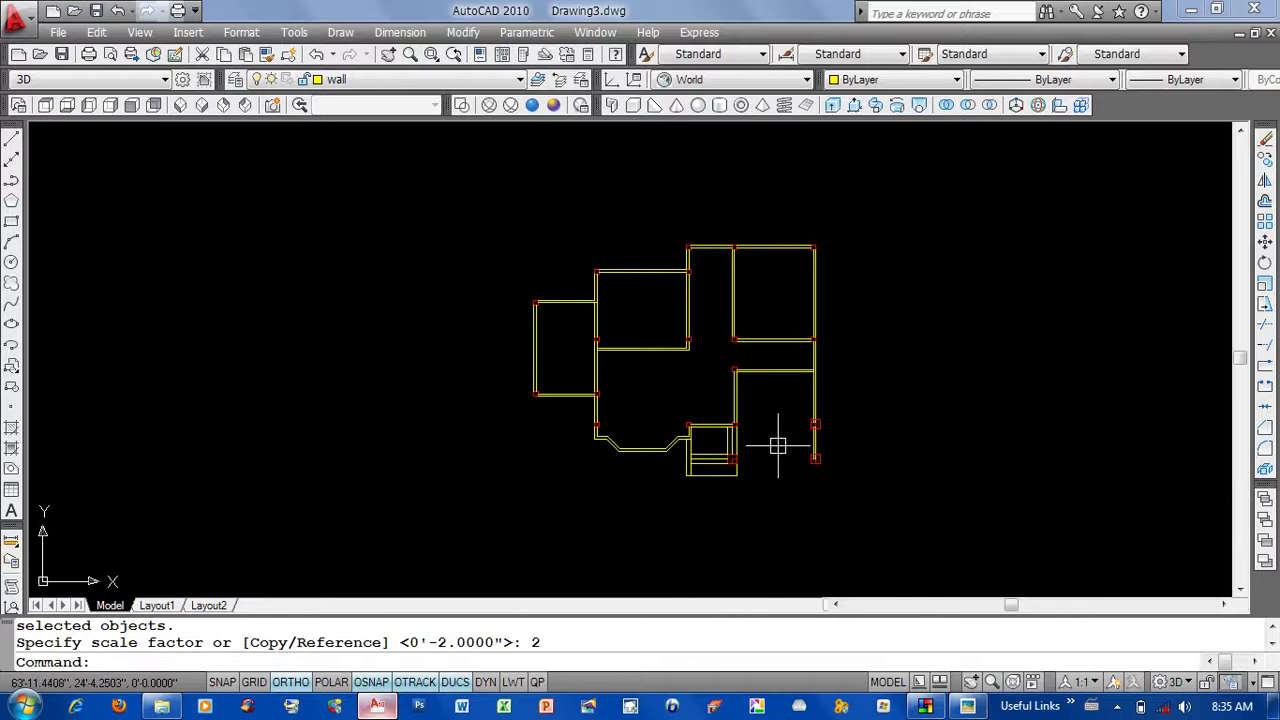
left_click(967, 706)
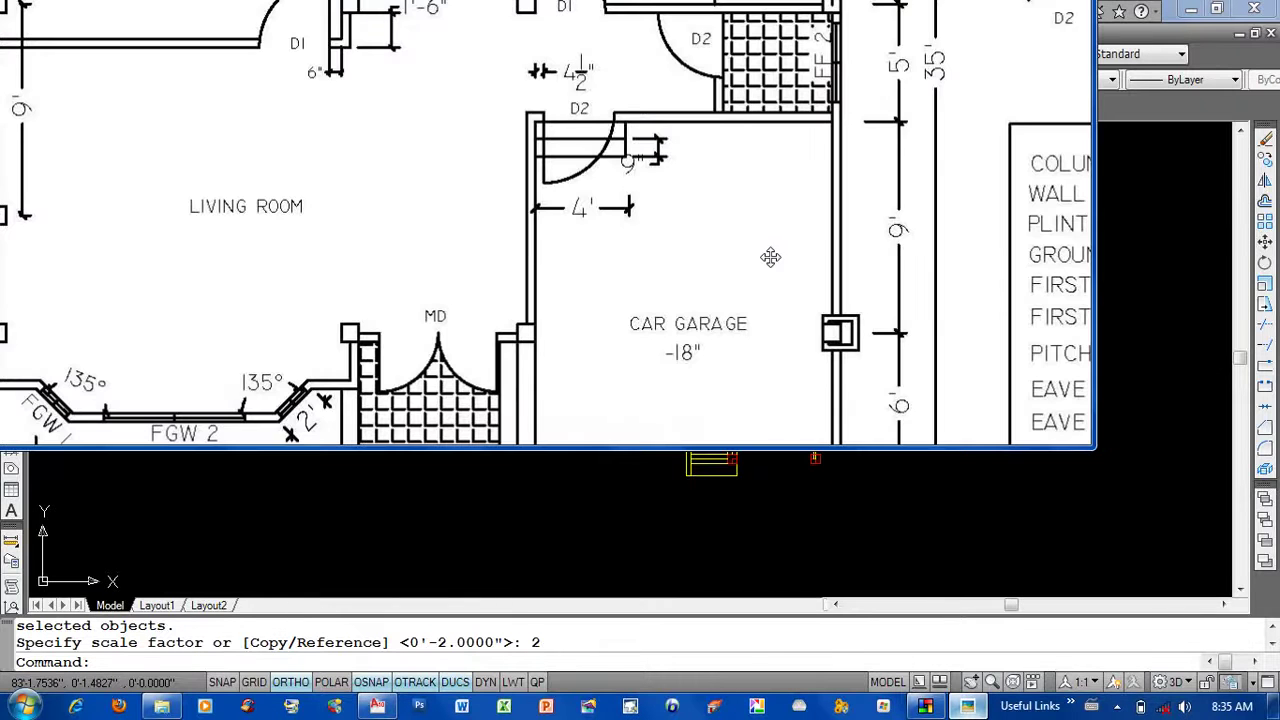
Zoom out on the floor plan, view inter 3D house.jpg and back, then close Picasa.
scroll(770, 258, "down", 2)
scroll(770, 260, "down", 1)
scroll(770, 265, "down", 1)
key("alt+Tab")
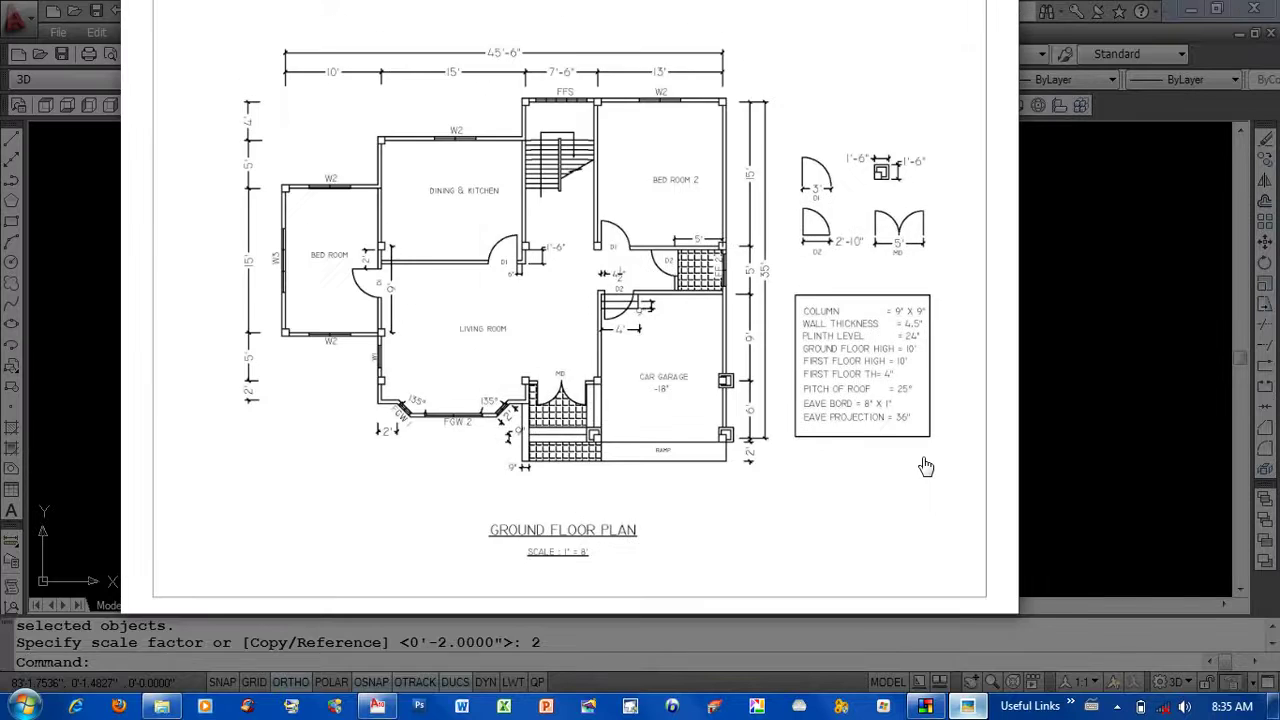
scroll(781, 358, "down", 1)
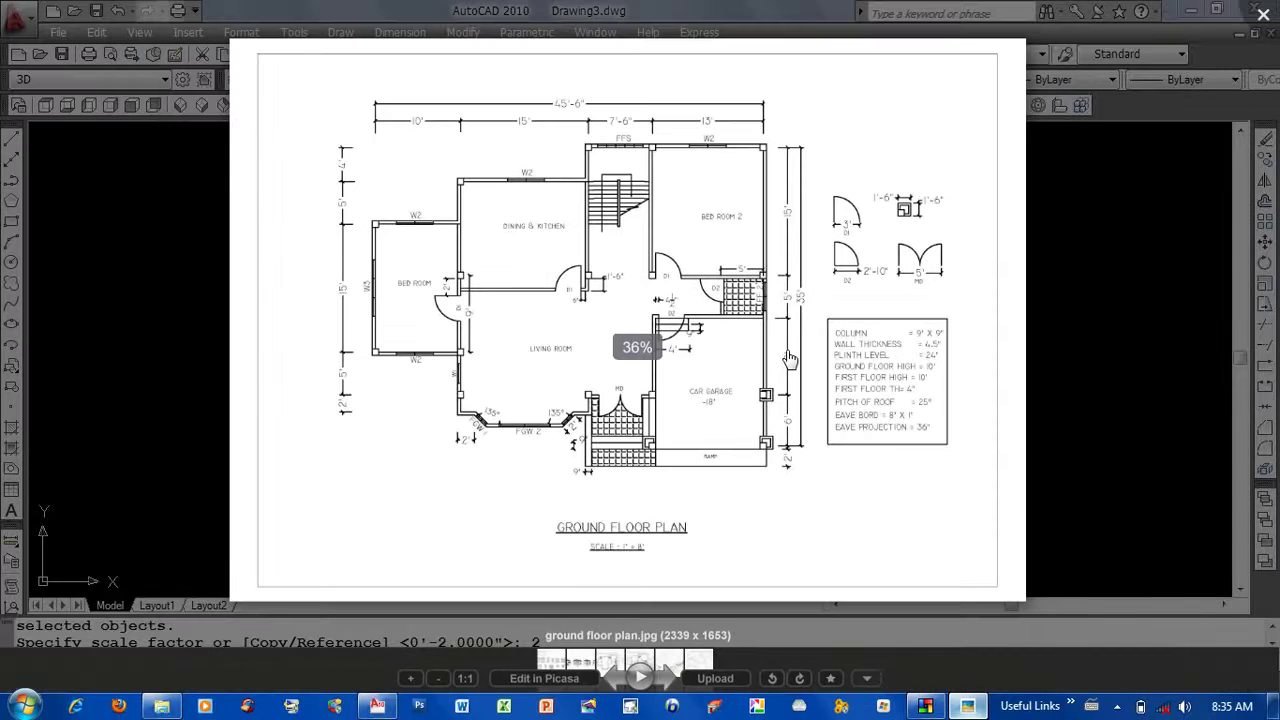
key("Right")
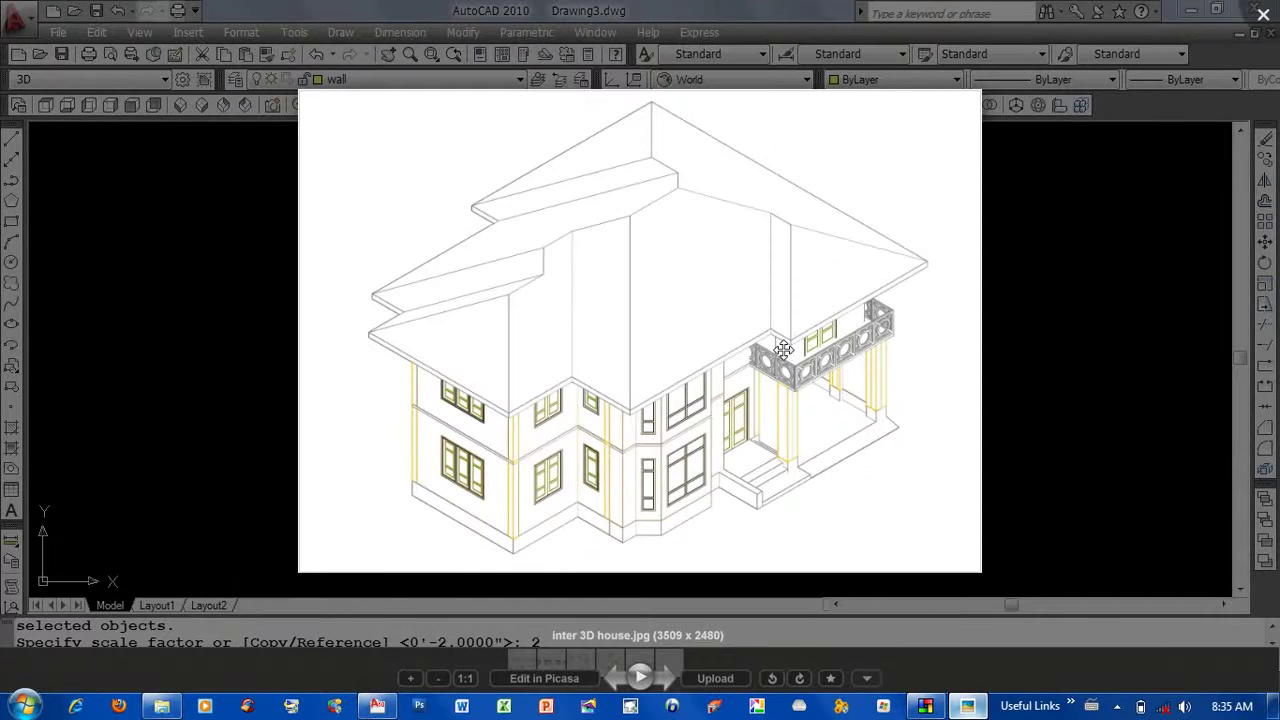
key("Left")
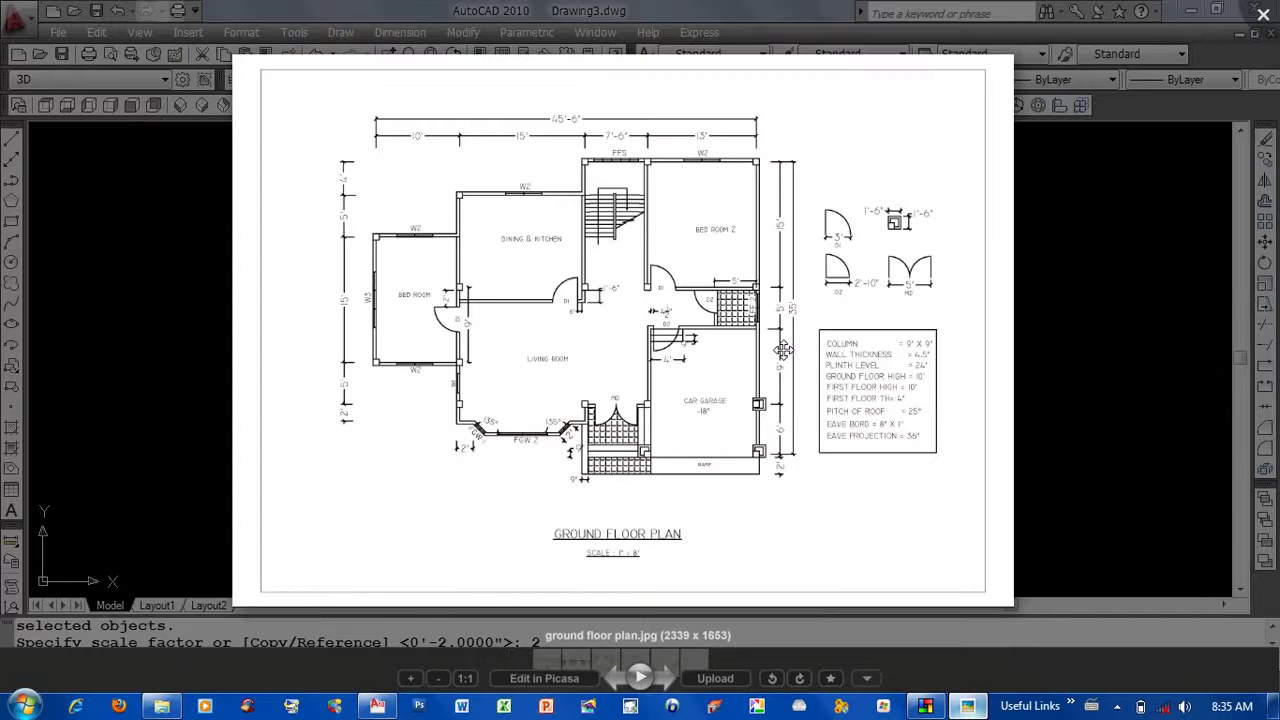
key("Escape")
left_click(180, 105)
Copy the entire wall and column plan with a crossing window to the lower right.
type("c")
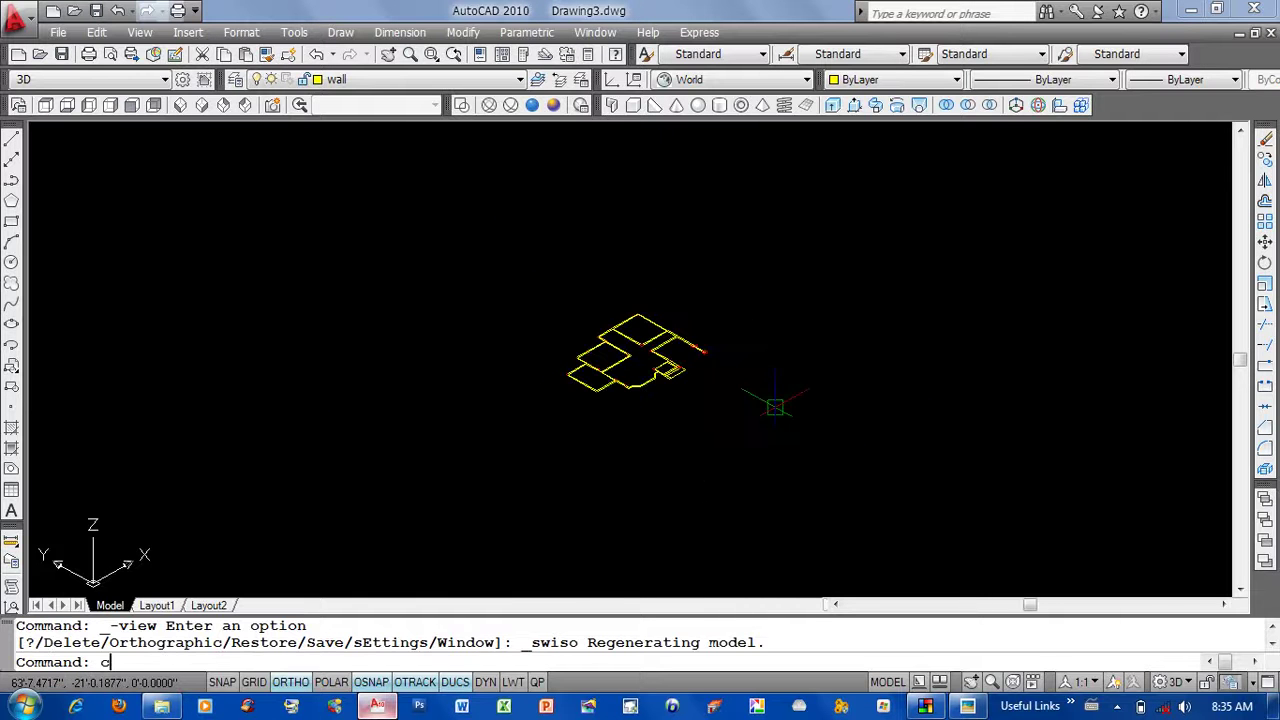
type("o")
key("Return")
left_click(773, 405)
left_click(454, 359)
key("Return")
left_click(380, 230)
left_click(640, 380)
Regenerate the drawing and zoom and pan so both plans are in view.
key("Return")
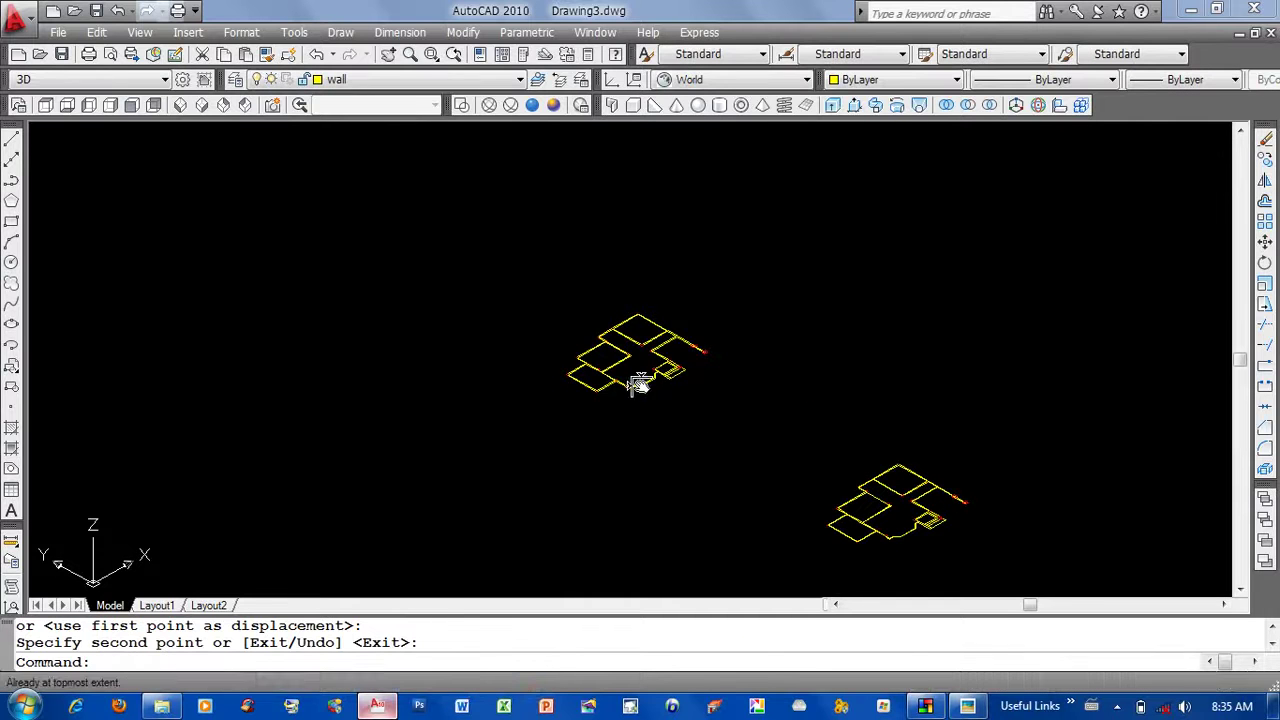
type("re")
key("Return")
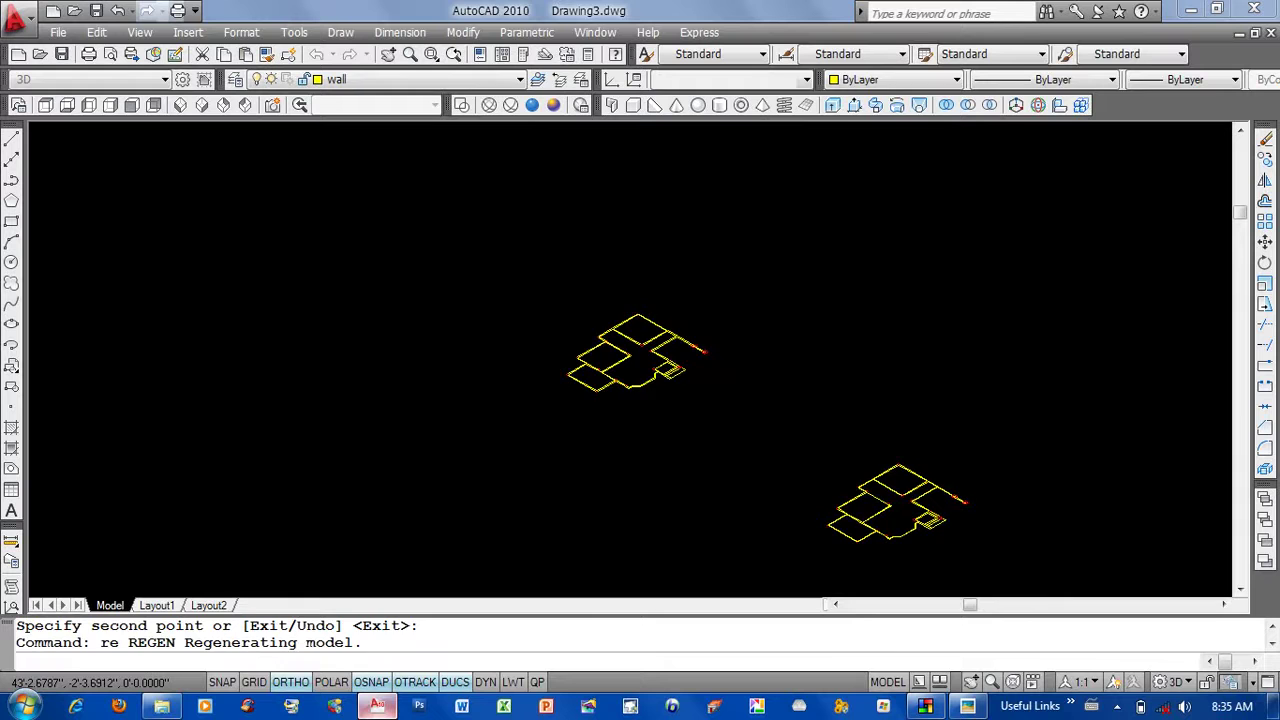
key("Return")
scroll(737, 408, "up", 5)
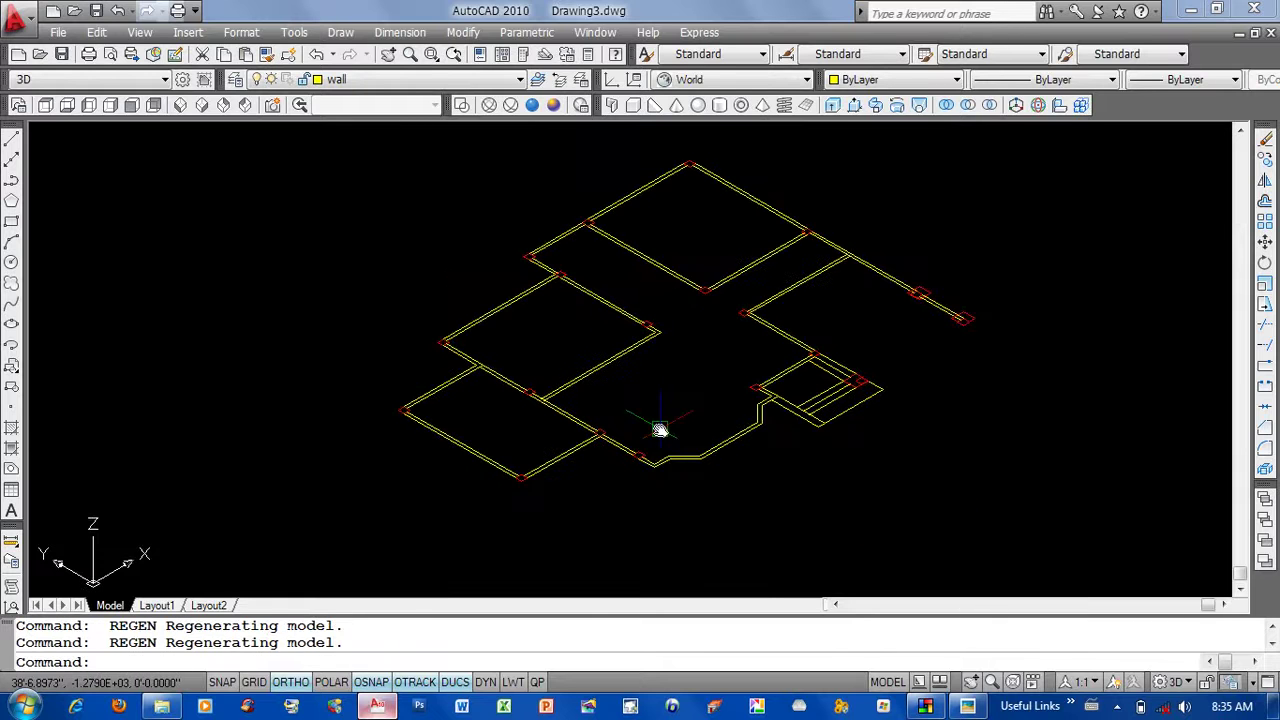
middle_click_drag(660, 430, 672, 423)
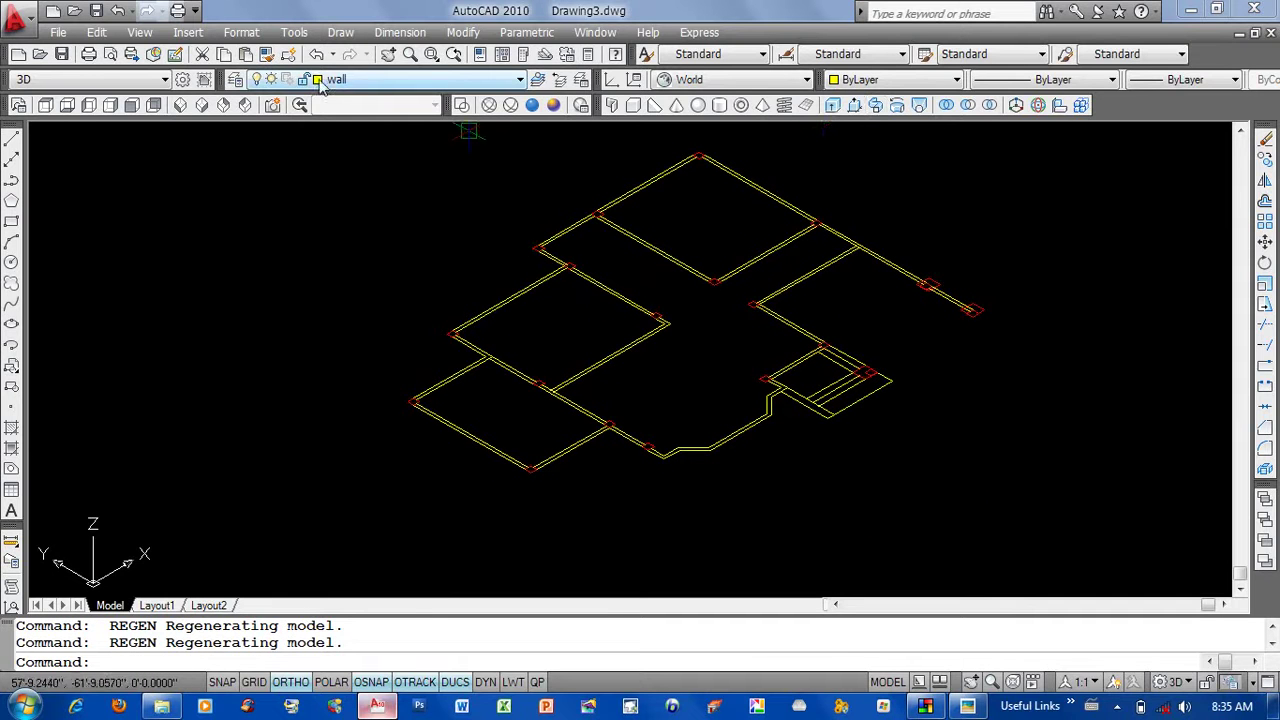
left_click(852, 110)
left_click(970, 706)
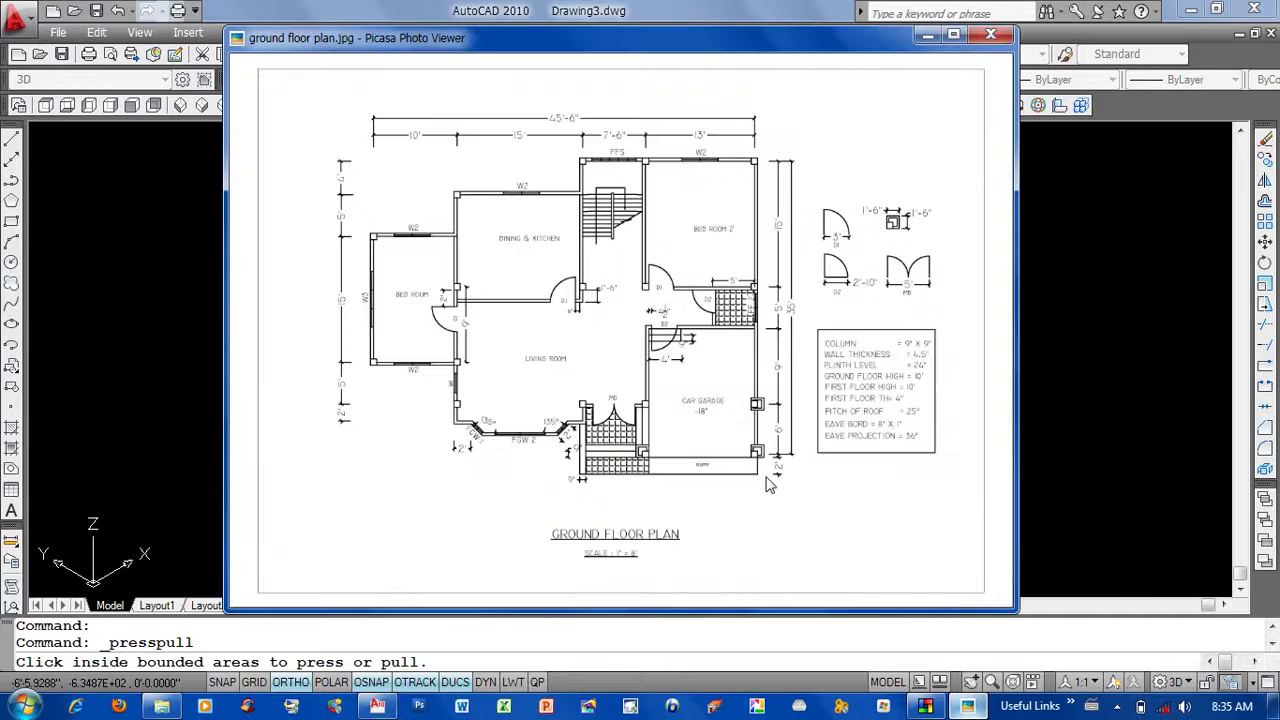
scroll(931, 403, "up", 5)
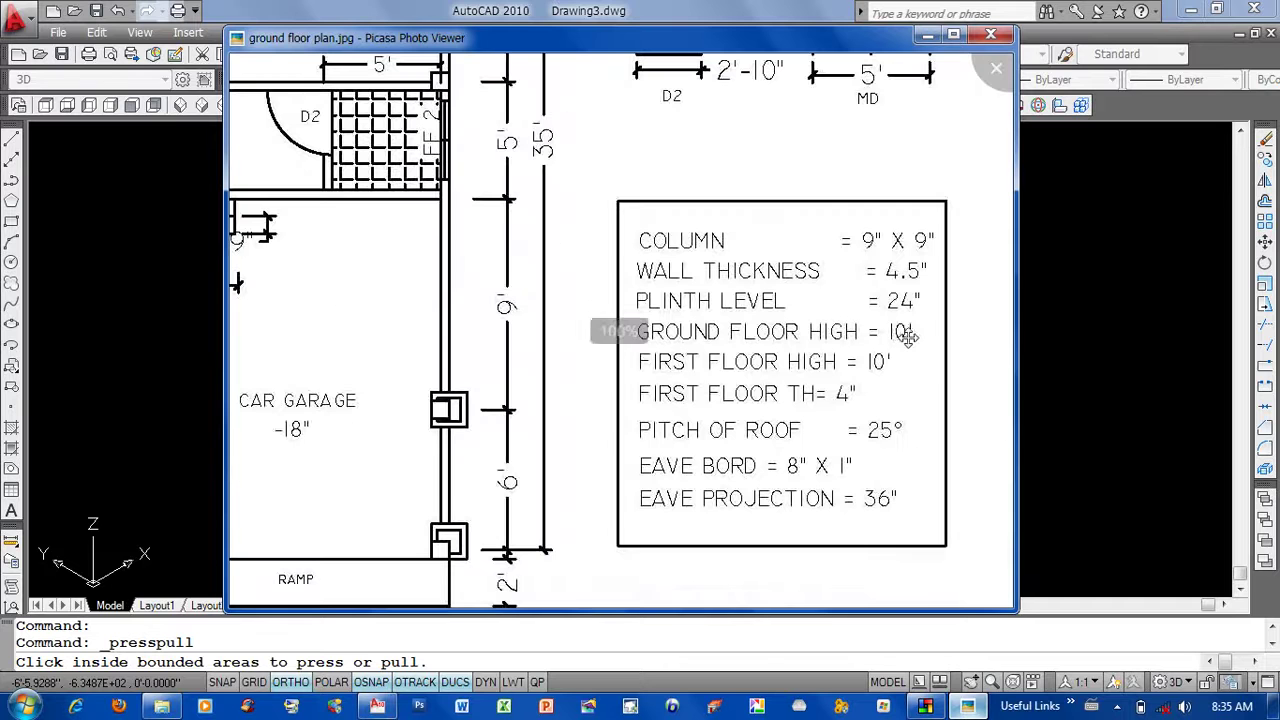
left_click(378, 705)
scroll(670, 425, "up", 3)
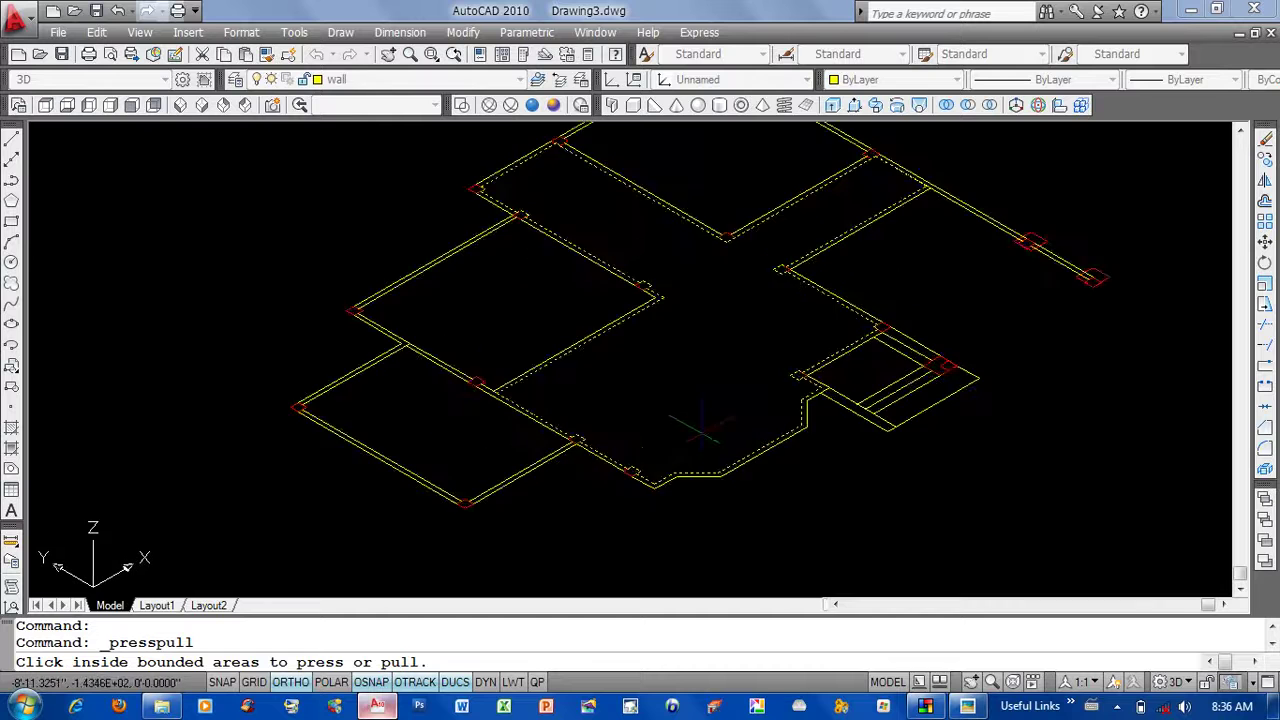
Press-pull the bay-window wall strip up to 10' high.
left_click(760, 460)
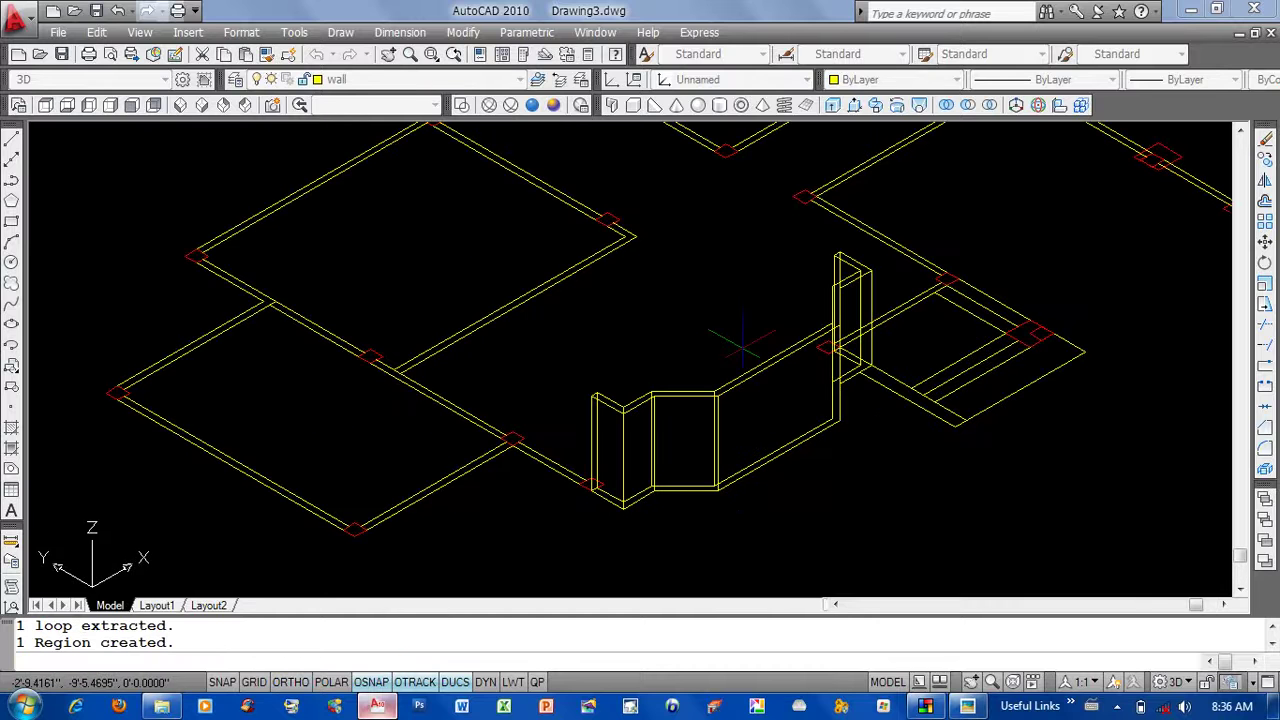
type("10'")
key("Return")
Apply the Realistic visual style and zoom in on the Top view.
left_click(539, 108)
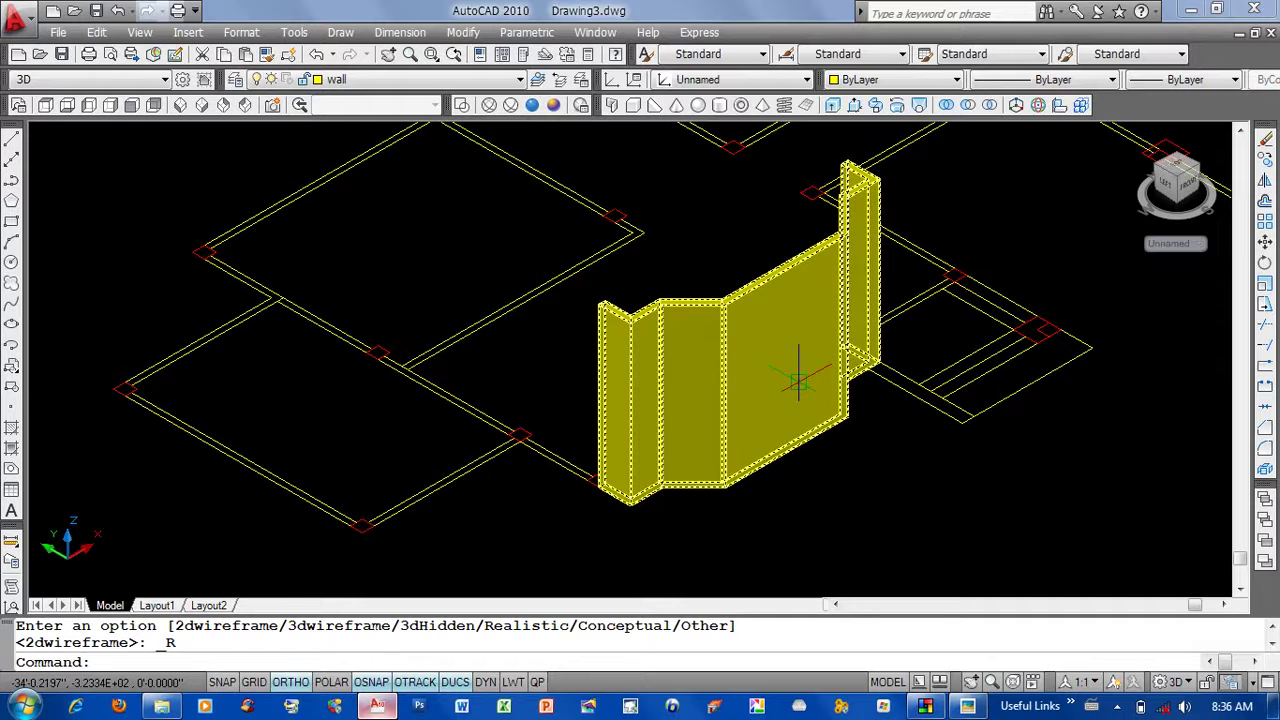
left_click(45, 106)
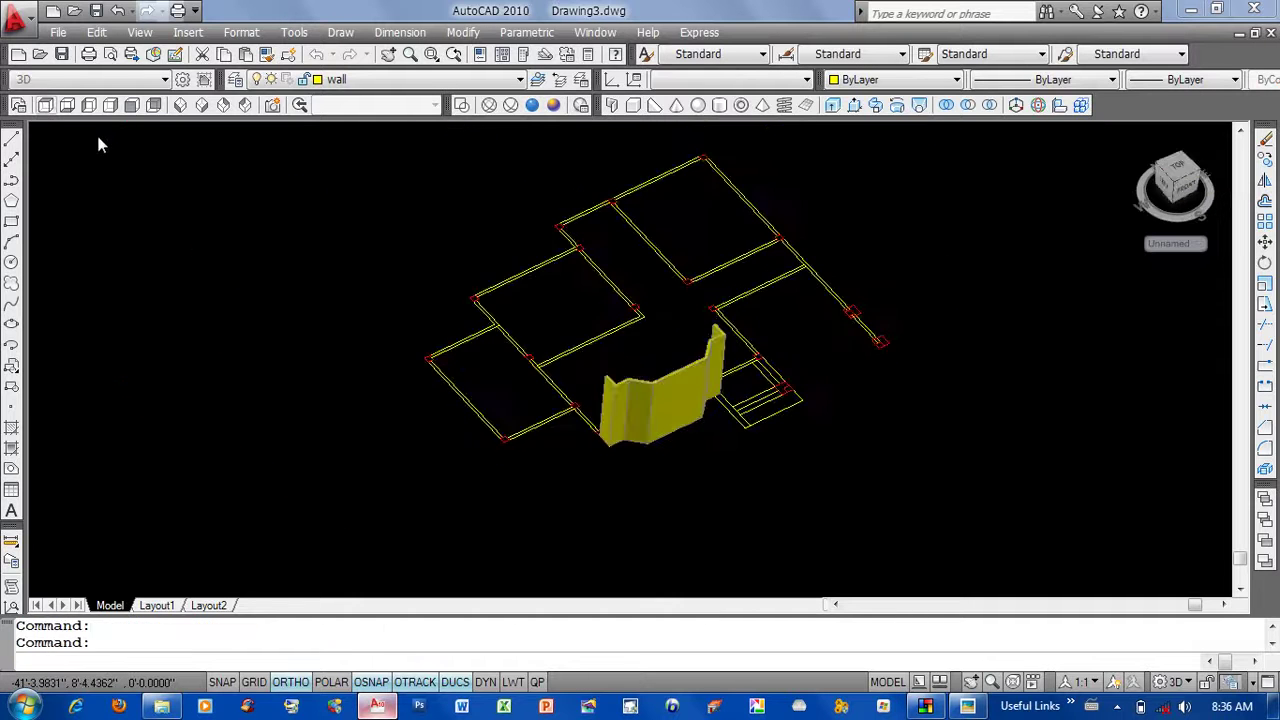
scroll(631, 482, "up", 2)
scroll(660, 510, "up", 3)
scroll(686, 534, "up", 3)
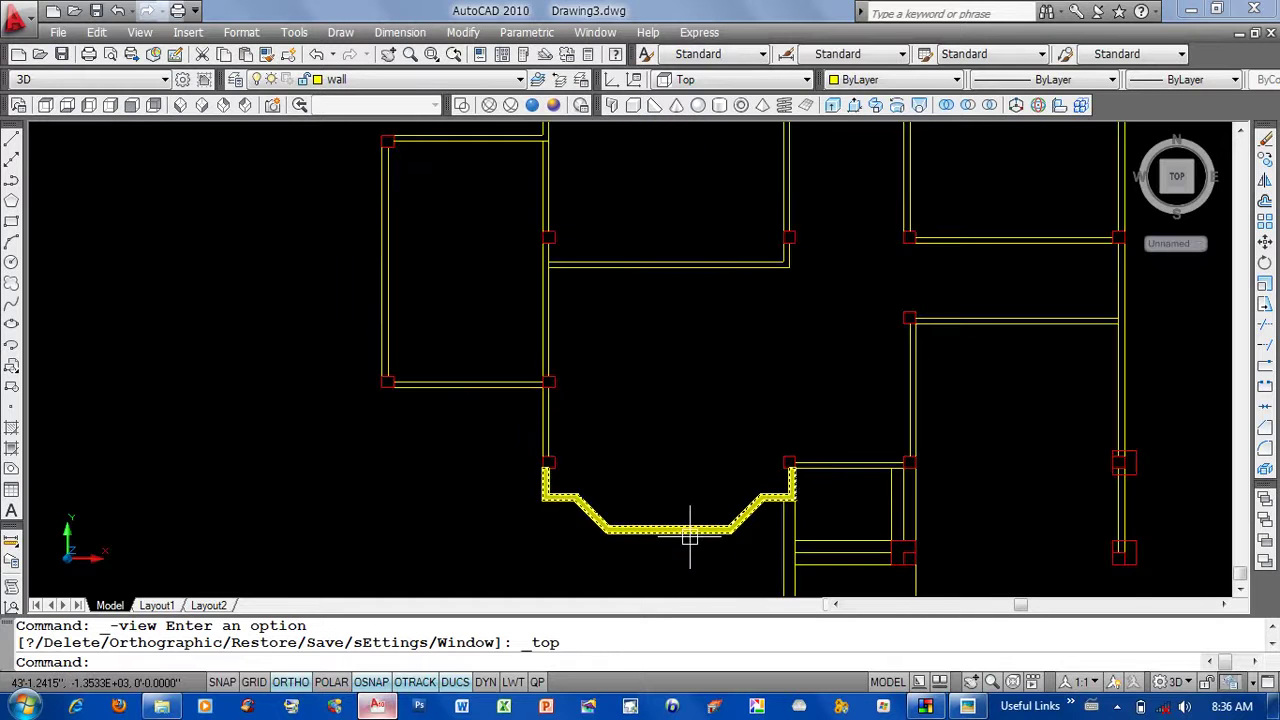
Press-pull the left room's wall strips (lower, left and top walls) up to 10'.
middle_click_drag(690, 537, 672, 549)
left_click(853, 106)
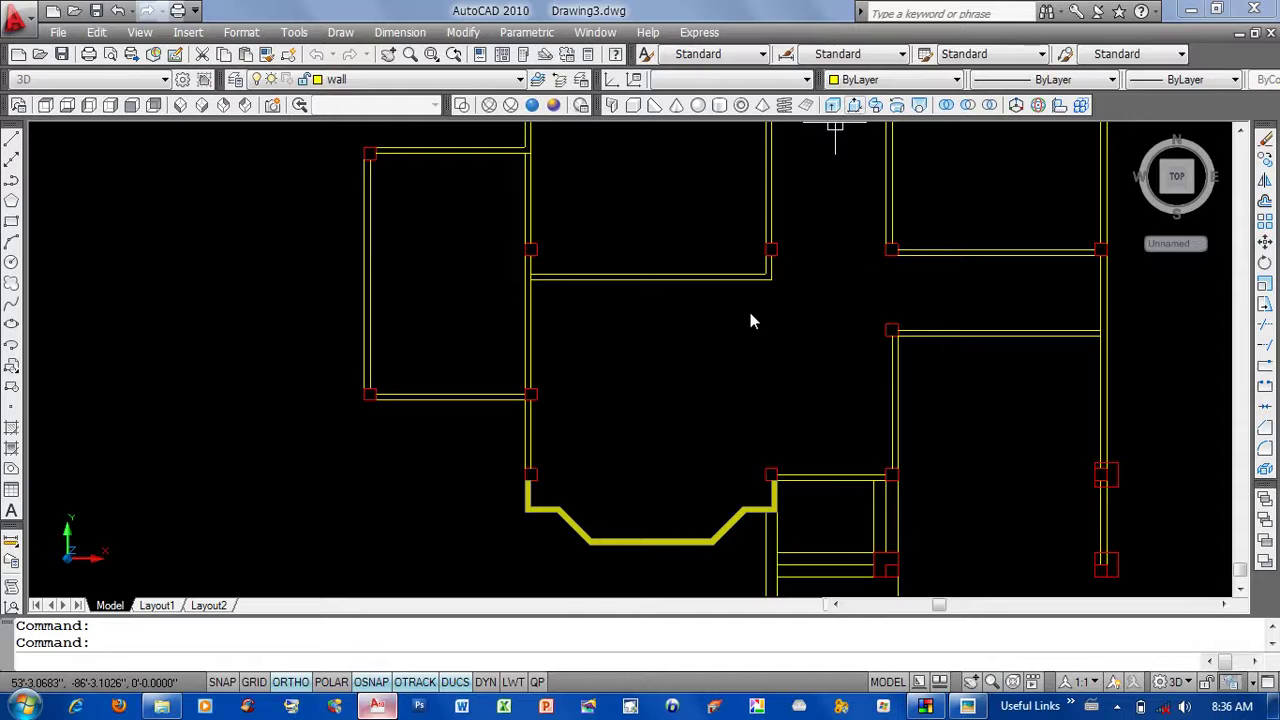
left_click(530, 432)
type("10'")
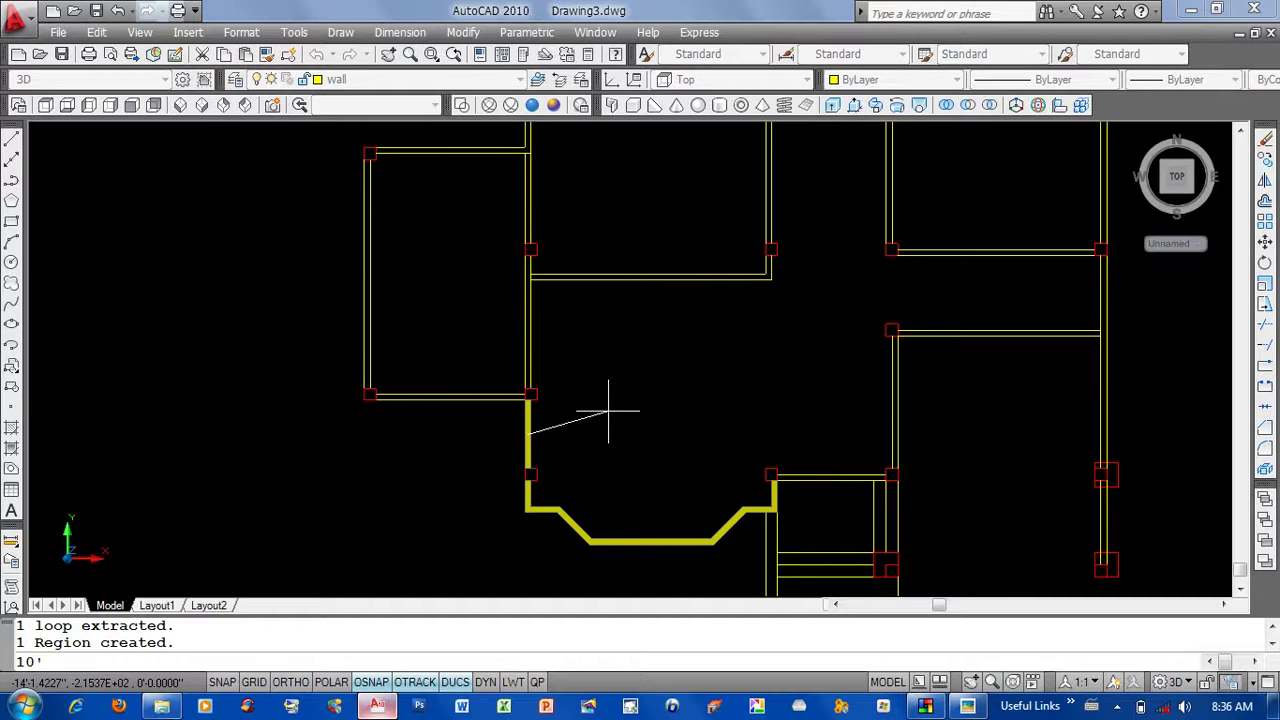
key("Return")
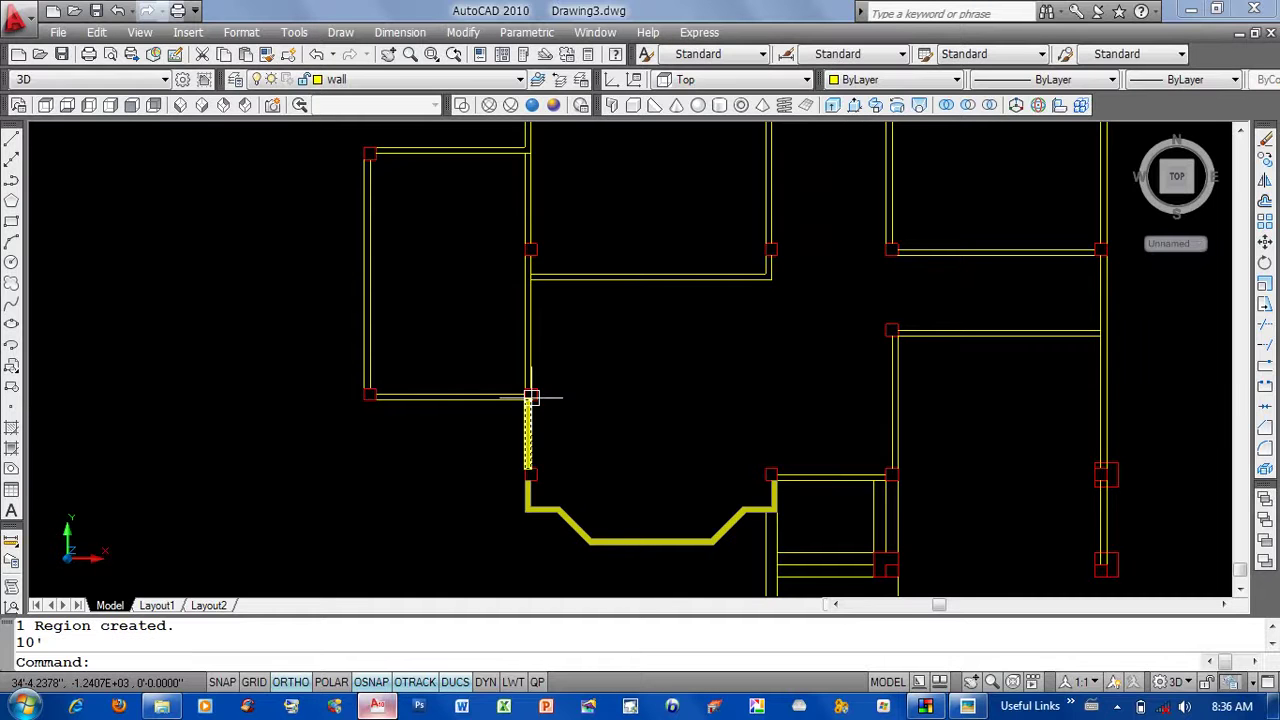
key("Return")
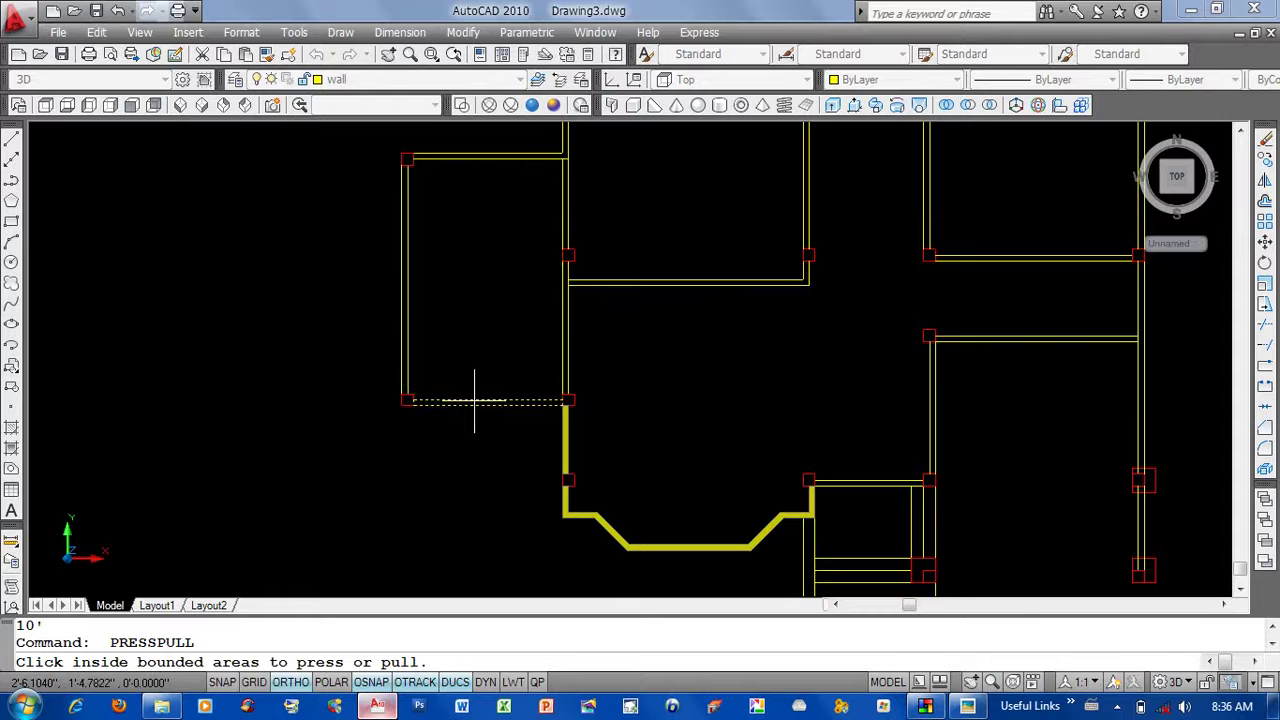
left_click(475, 401)
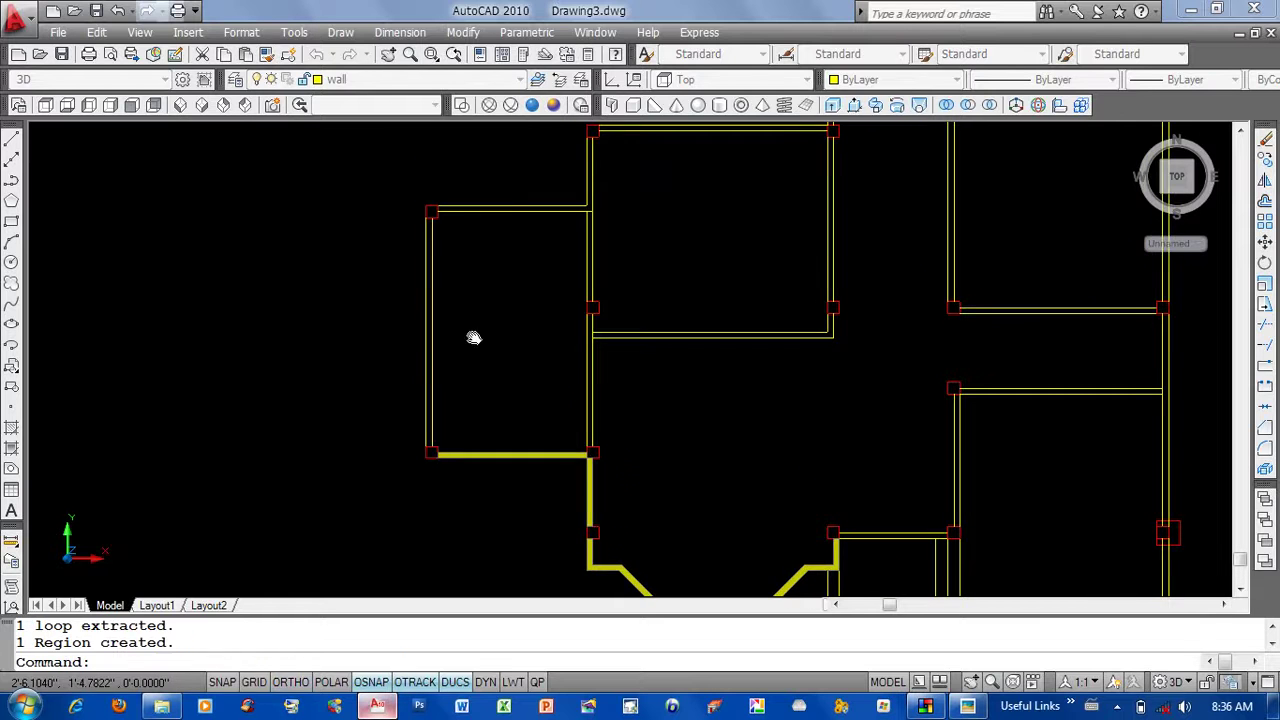
key("Return")
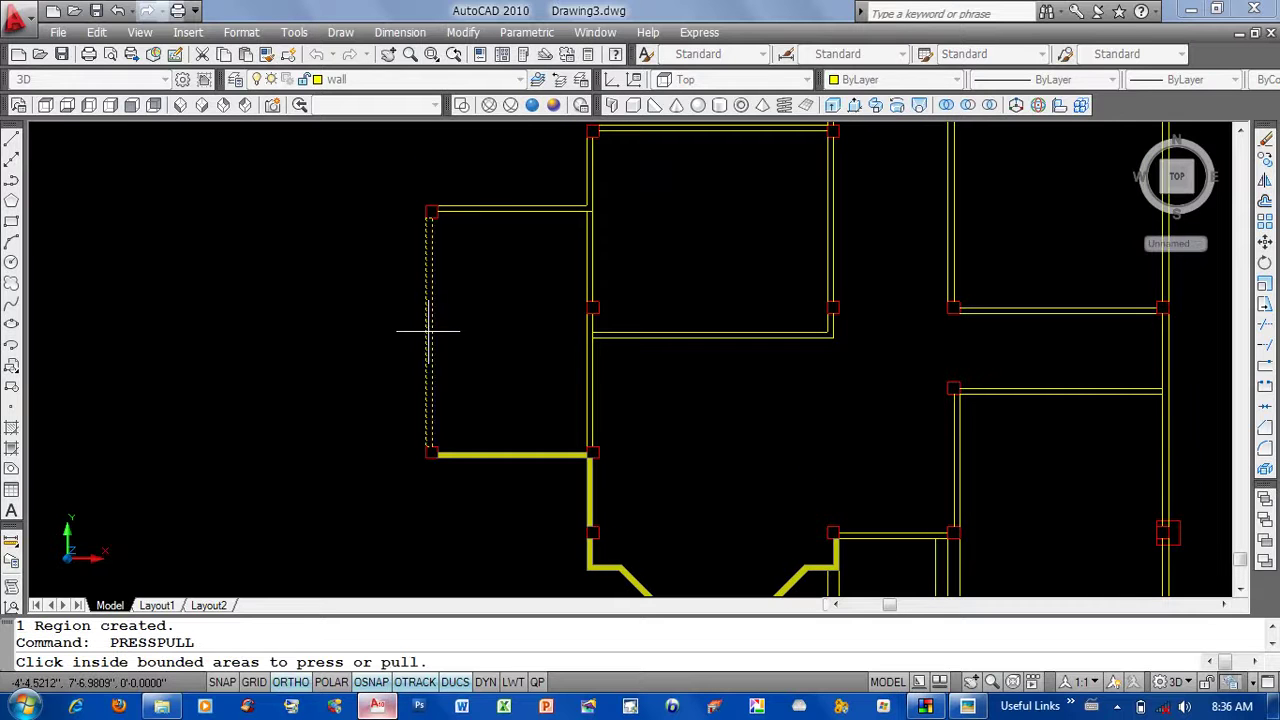
left_click(428, 330)
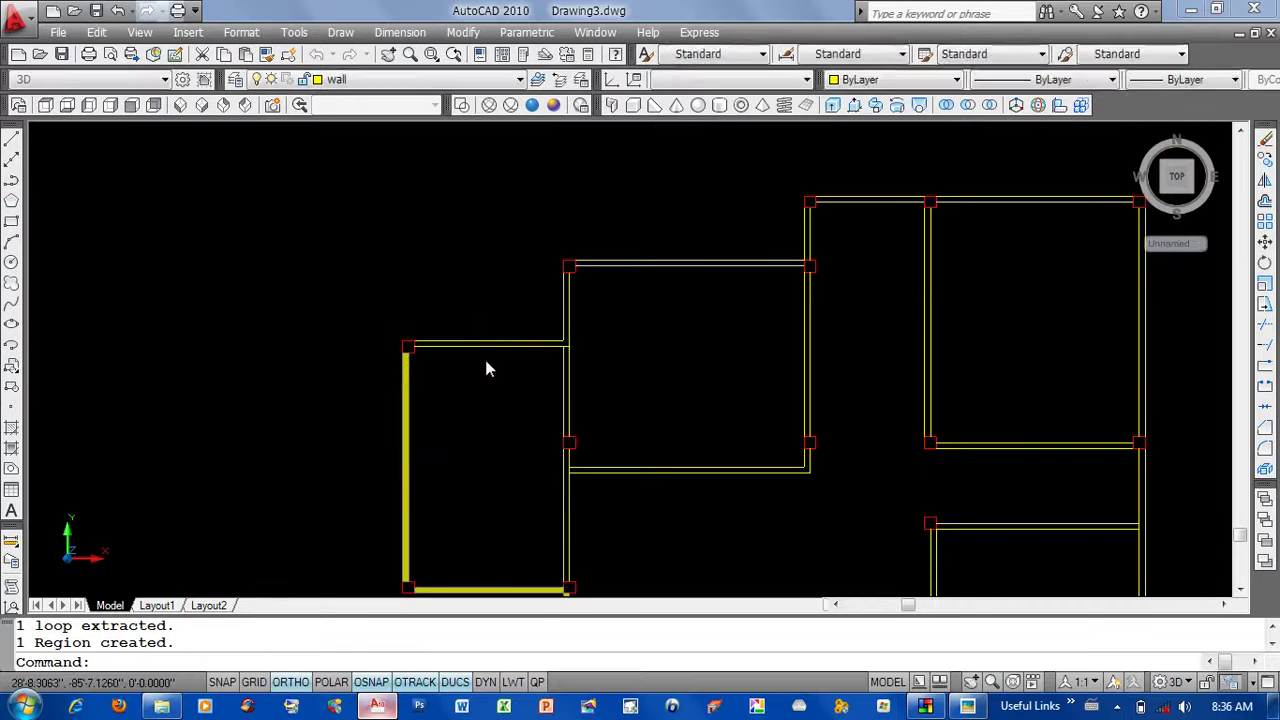
key("Return")
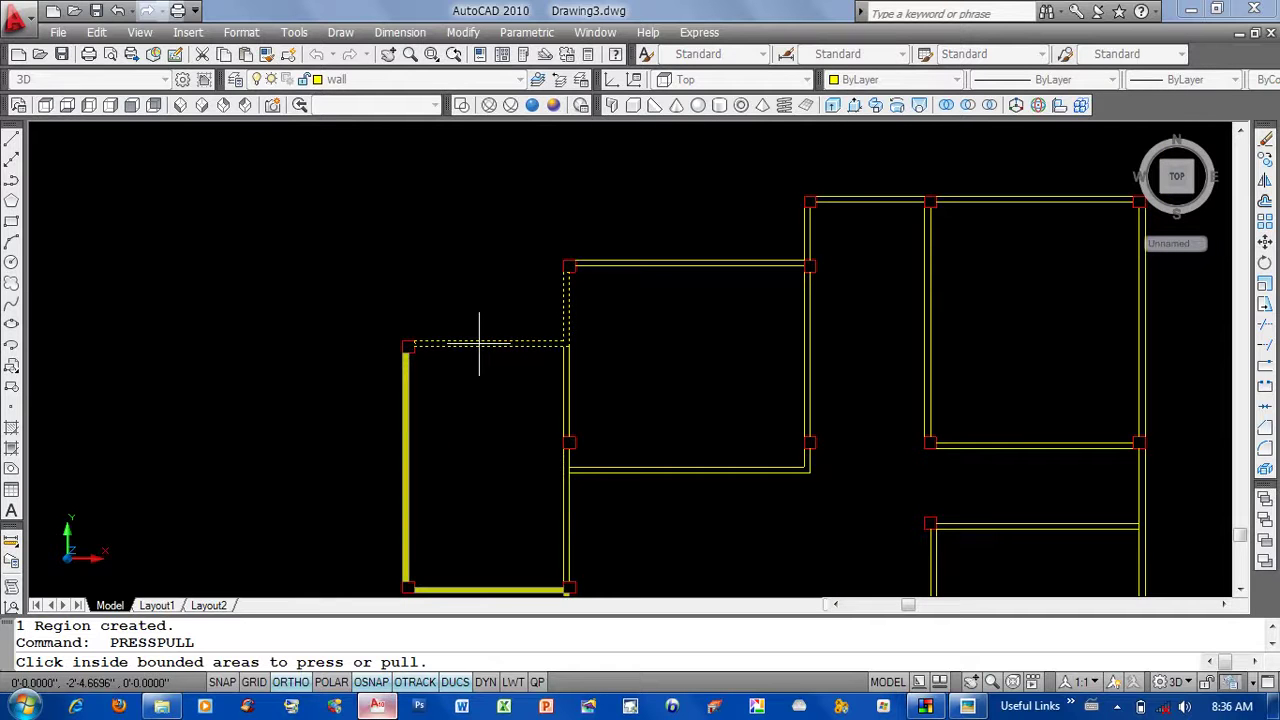
left_click(478, 343)
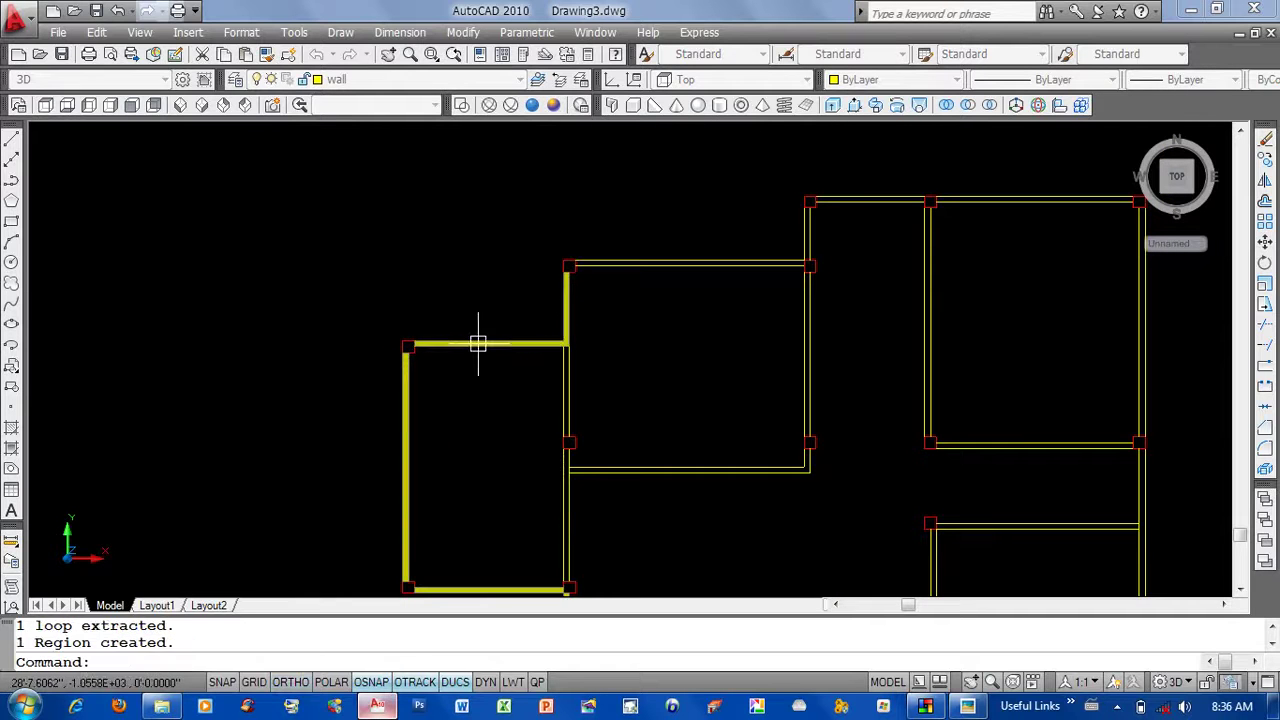
Raise the wall beside the corner column, the wall between rooms, and the right horizontal strip.
scroll(584, 412, "up", 3)
scroll(584, 412, "up", 2)
key("Return")
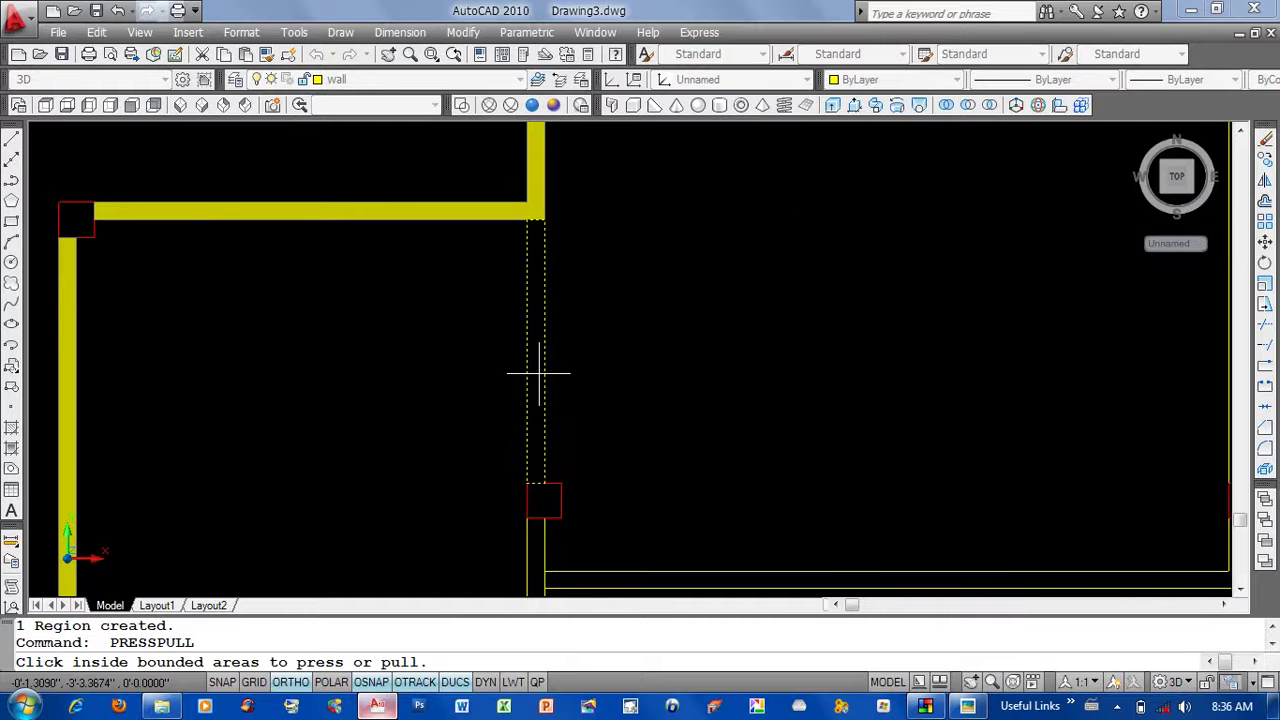
left_click(538, 373)
scroll(579, 292, "down", 1)
middle_click_drag(579, 292, 572, 187)
key("Return")
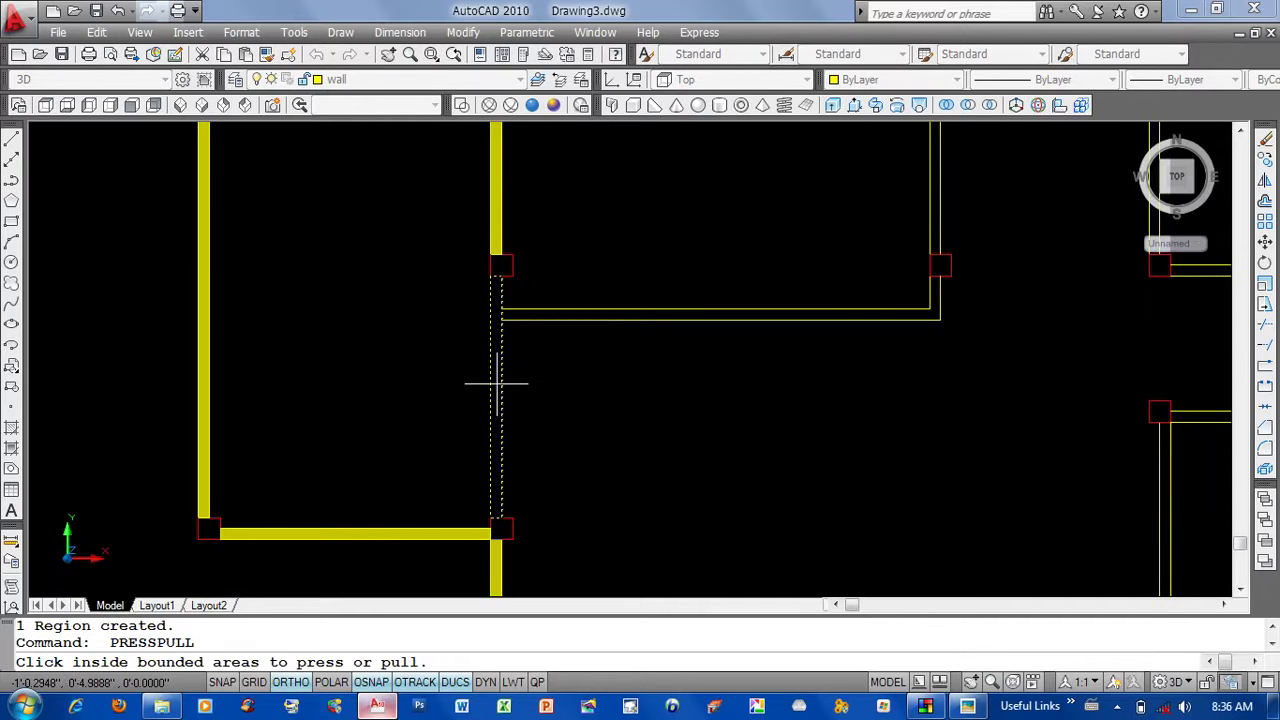
left_click(497, 383)
key("Return")
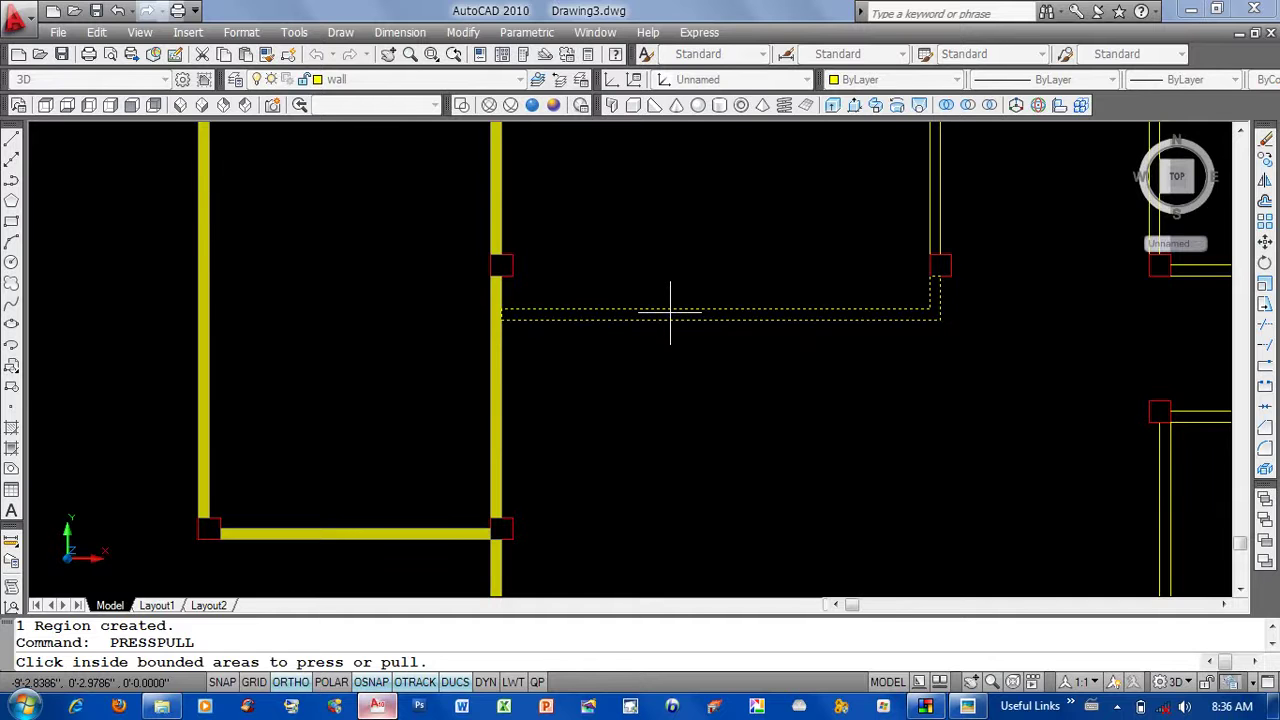
left_click(670, 313)
scroll(700, 340, "down", 2)
scroll(752, 372, "down", 2)
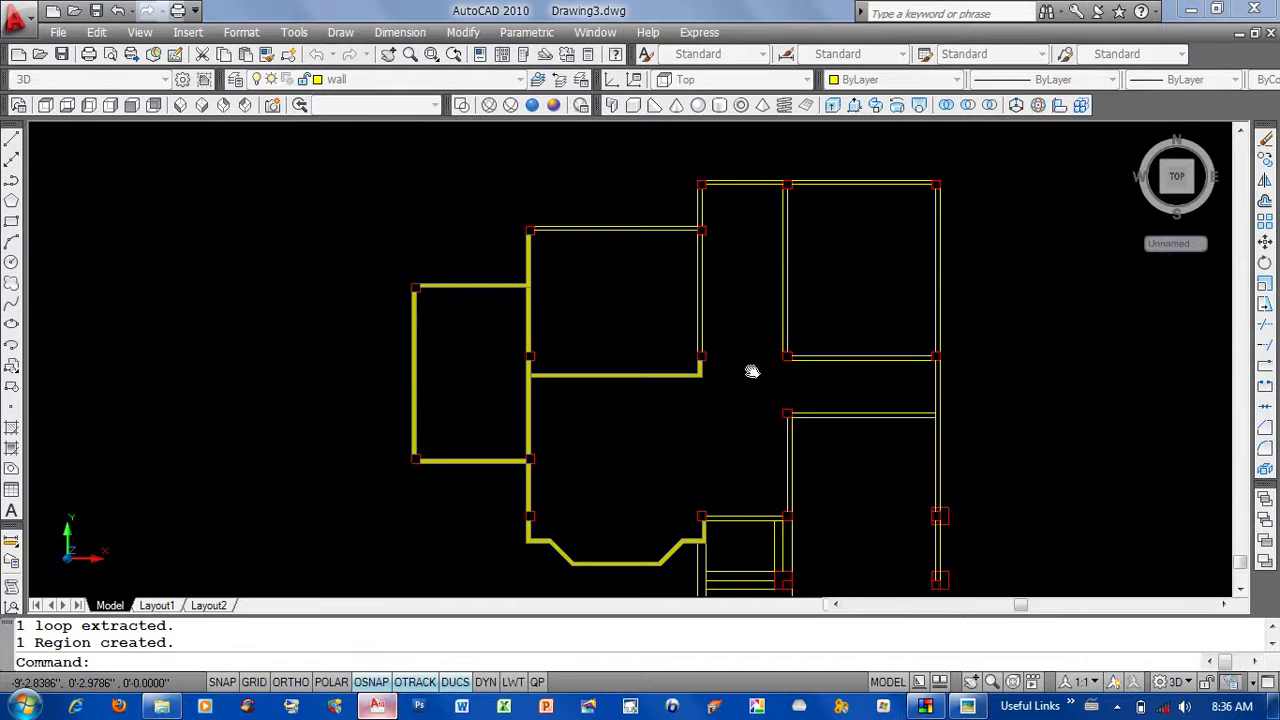
scroll(752, 372, "up", 2)
Press-pull the middle room's top wall and the short walls leading to the right room.
key("ctrl+shift+e")
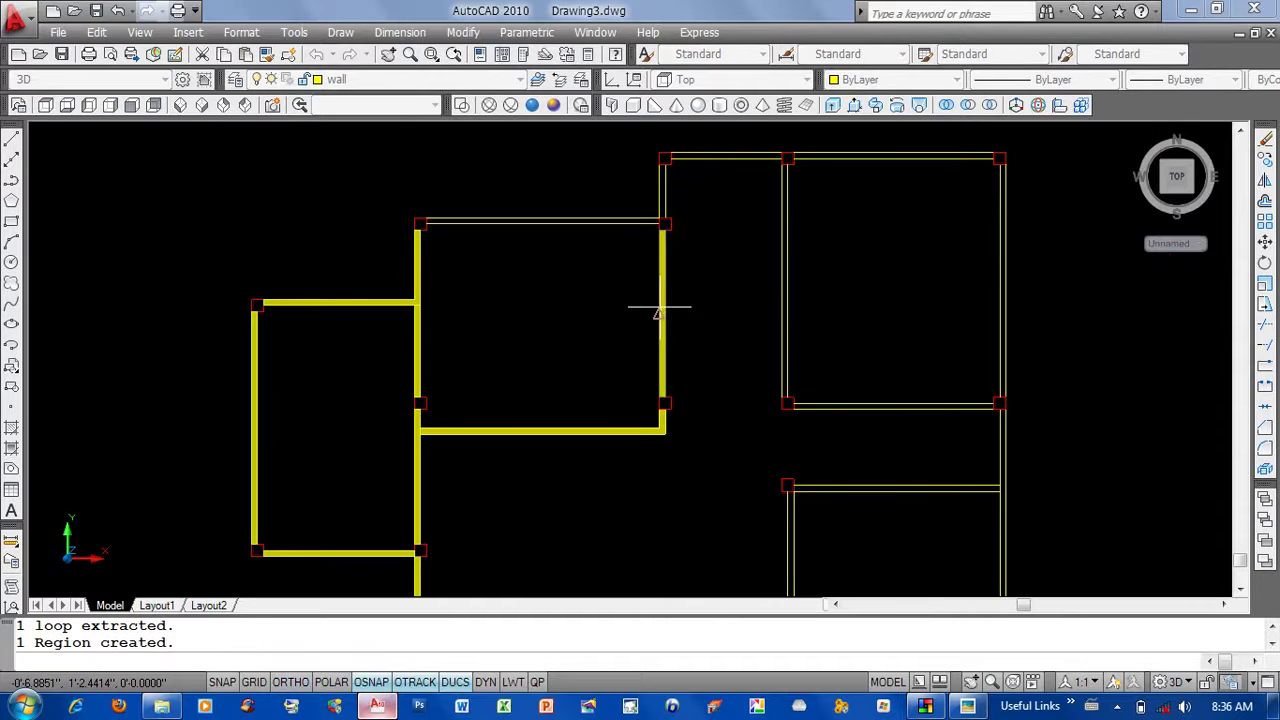
key("ctrl+shift+e")
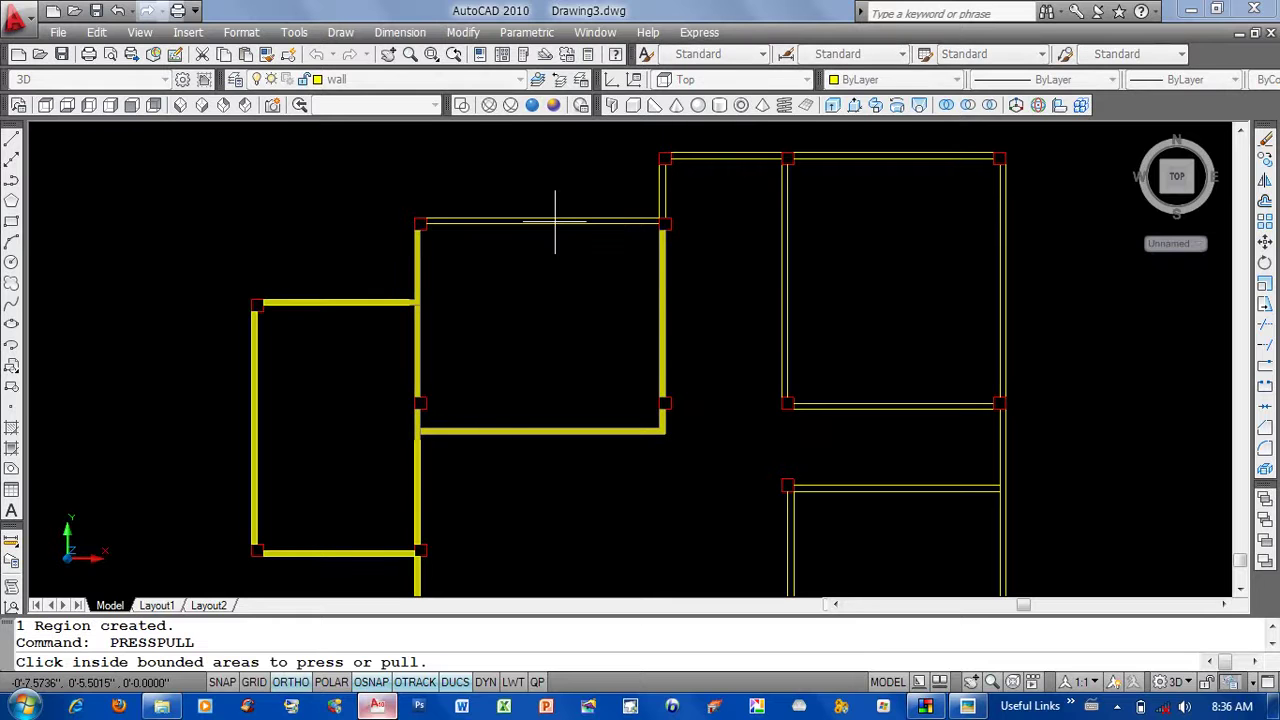
left_click(547, 218)
key("Return")
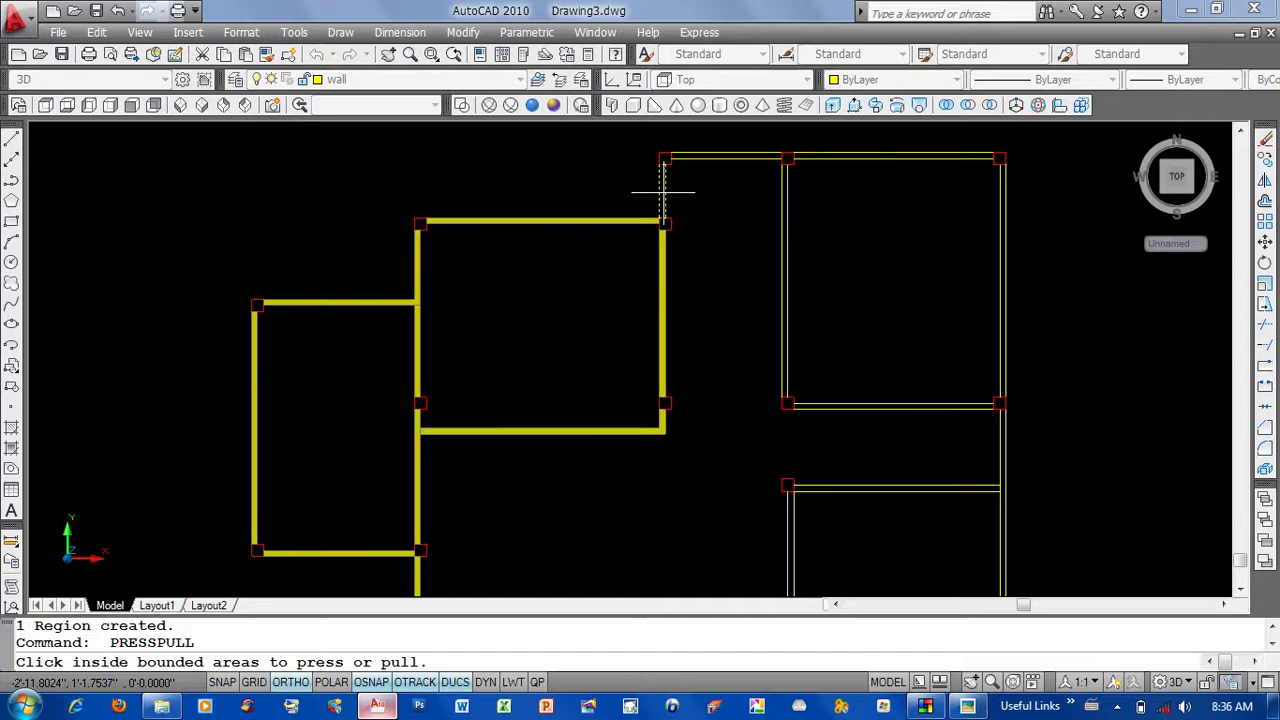
left_click(662, 190)
middle_click_drag(677, 194, 662, 275)
key("Return")
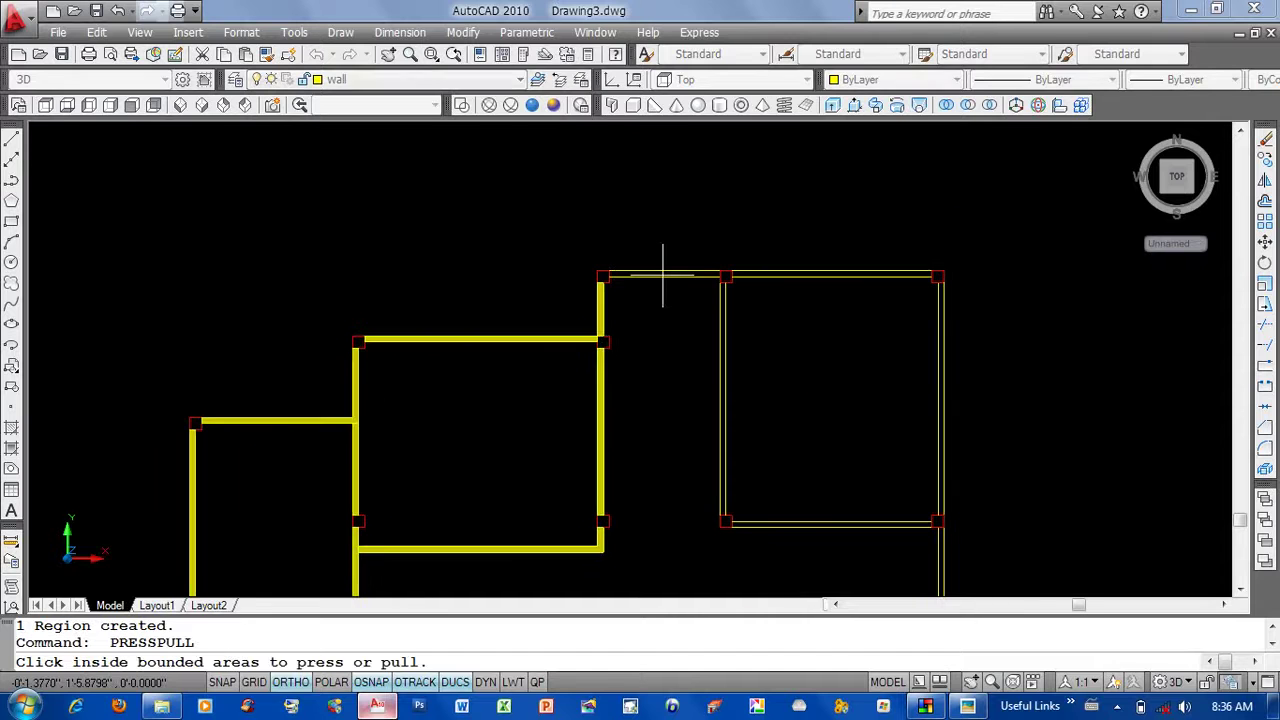
left_click(662, 275)
key("Return")
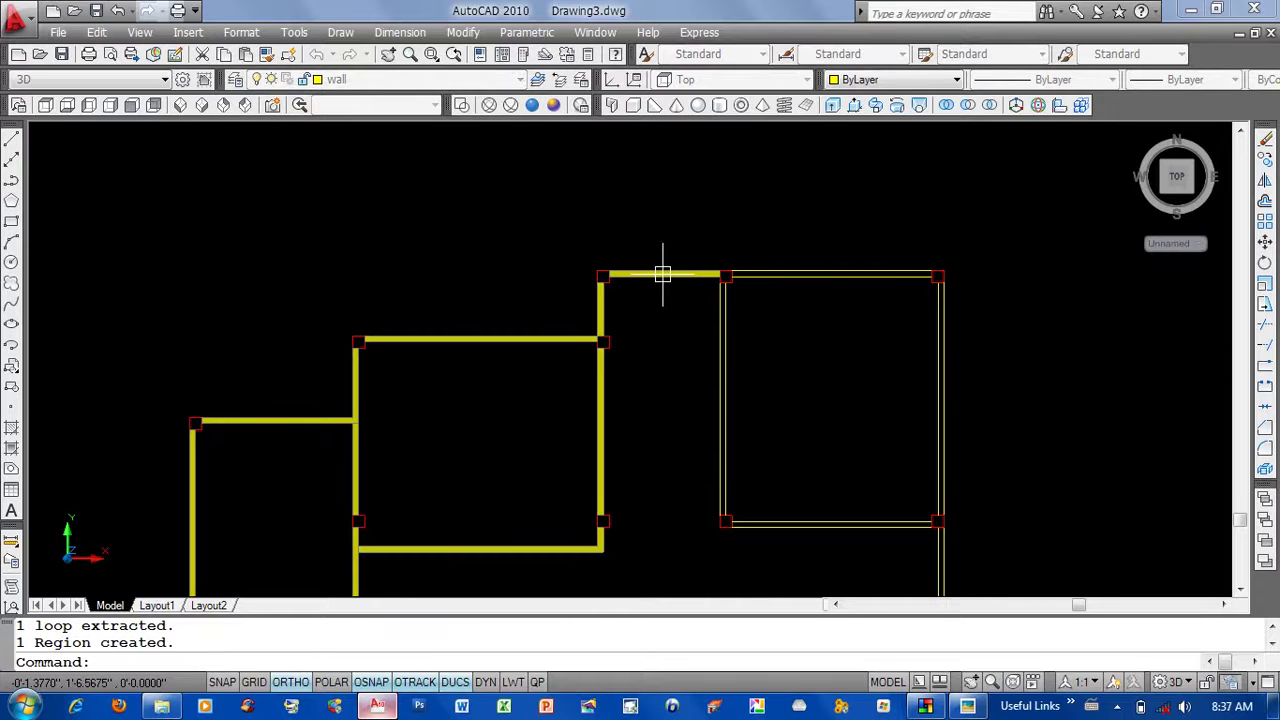
key("Return")
Raise the right room's top, right, bottom and left walls, plus the vertical wall below it.
left_click(810, 270)
middle_click_drag(829, 271, 714, 266)
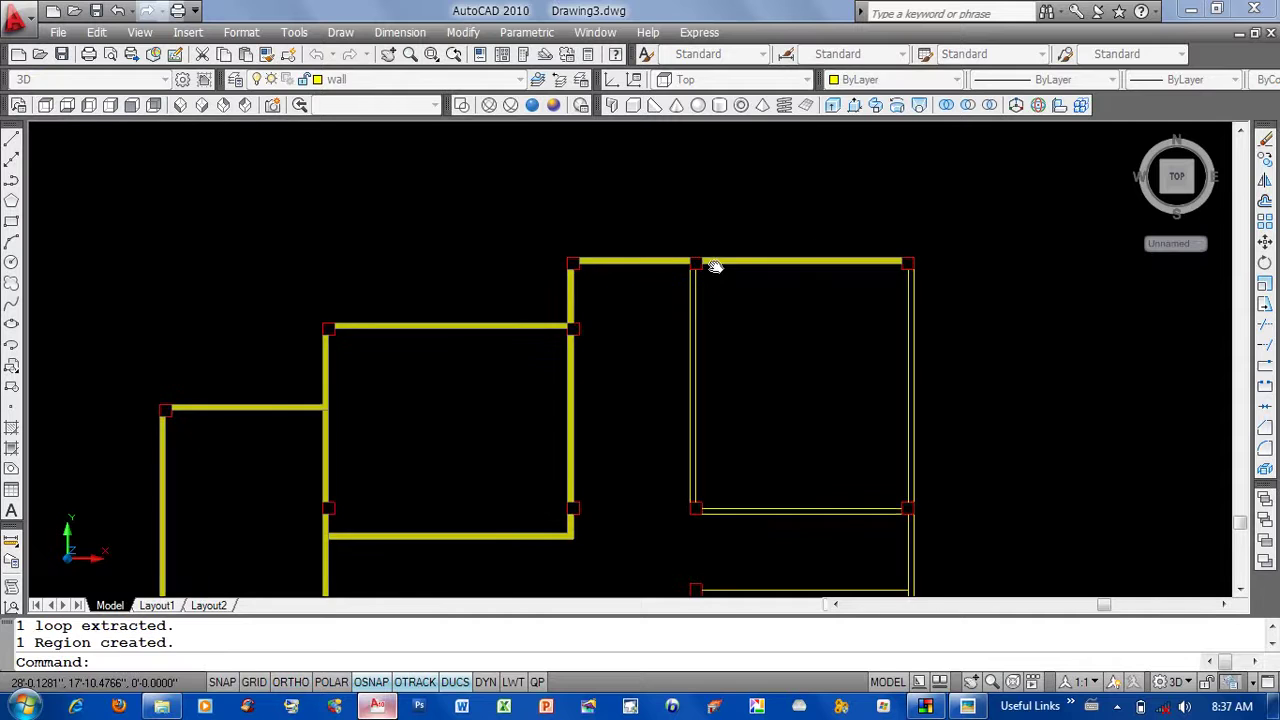
key("Return")
left_click(803, 320)
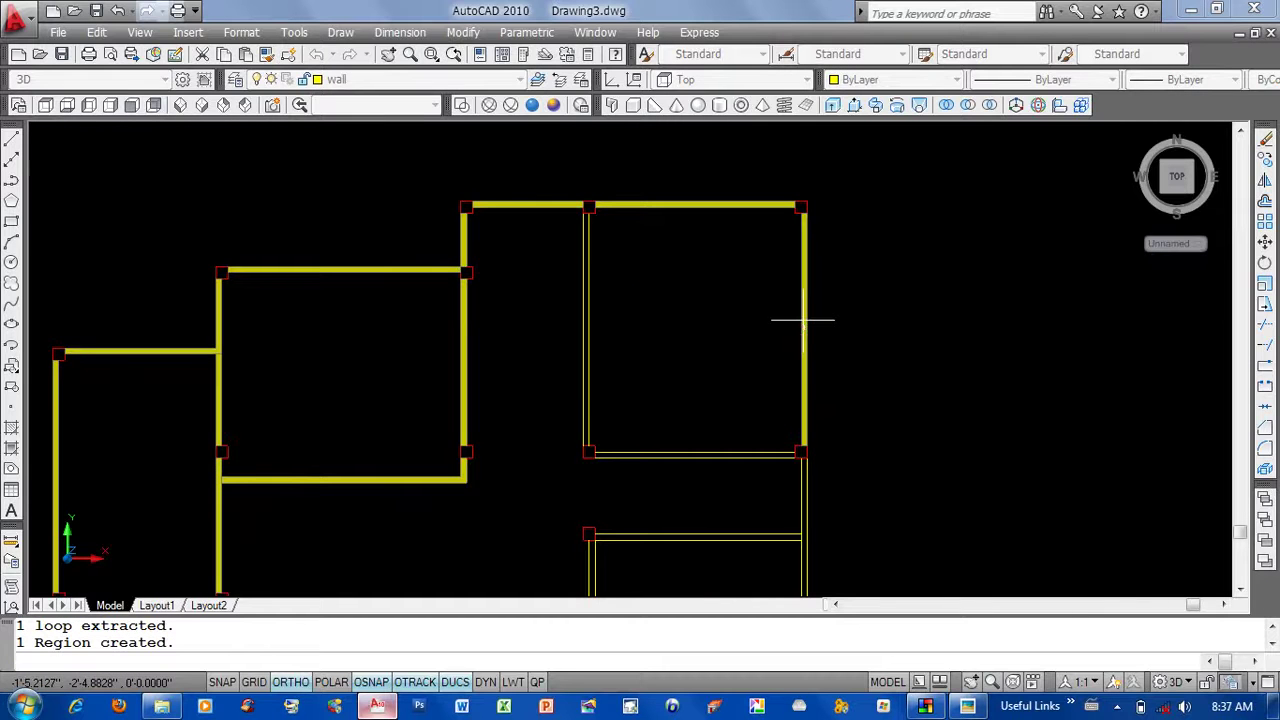
key("Return")
key("Return")
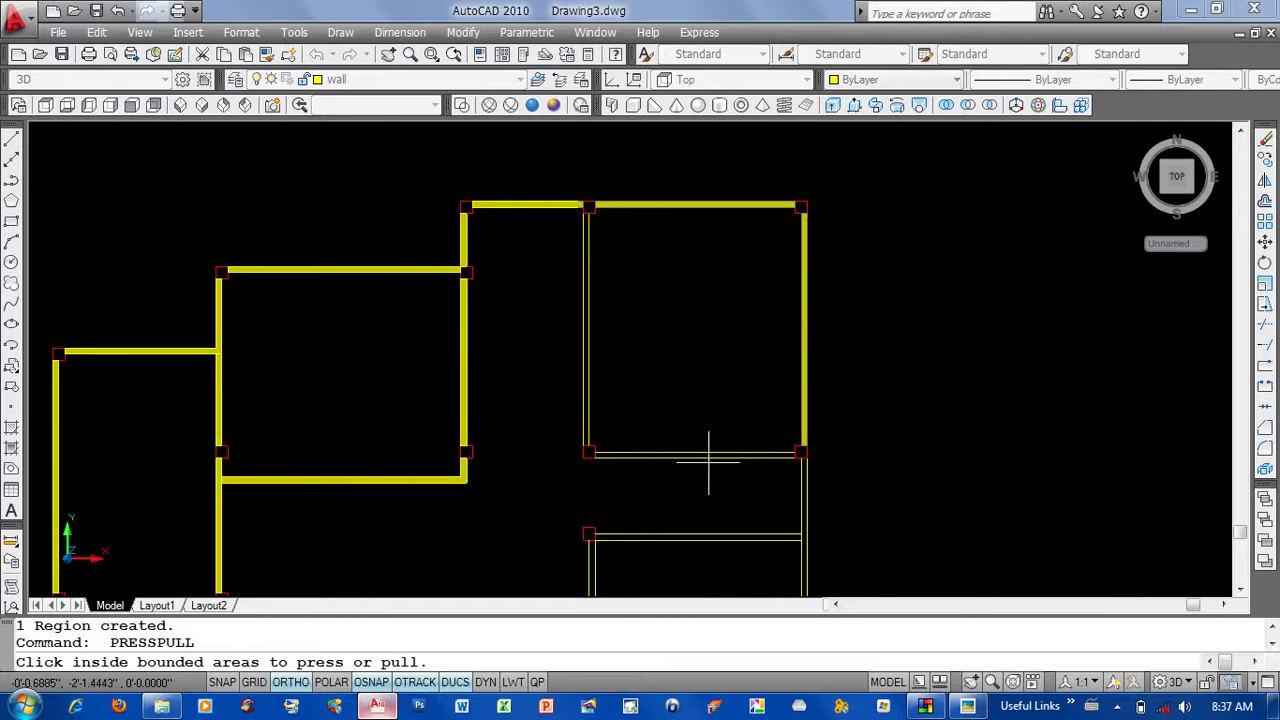
left_click(698, 453)
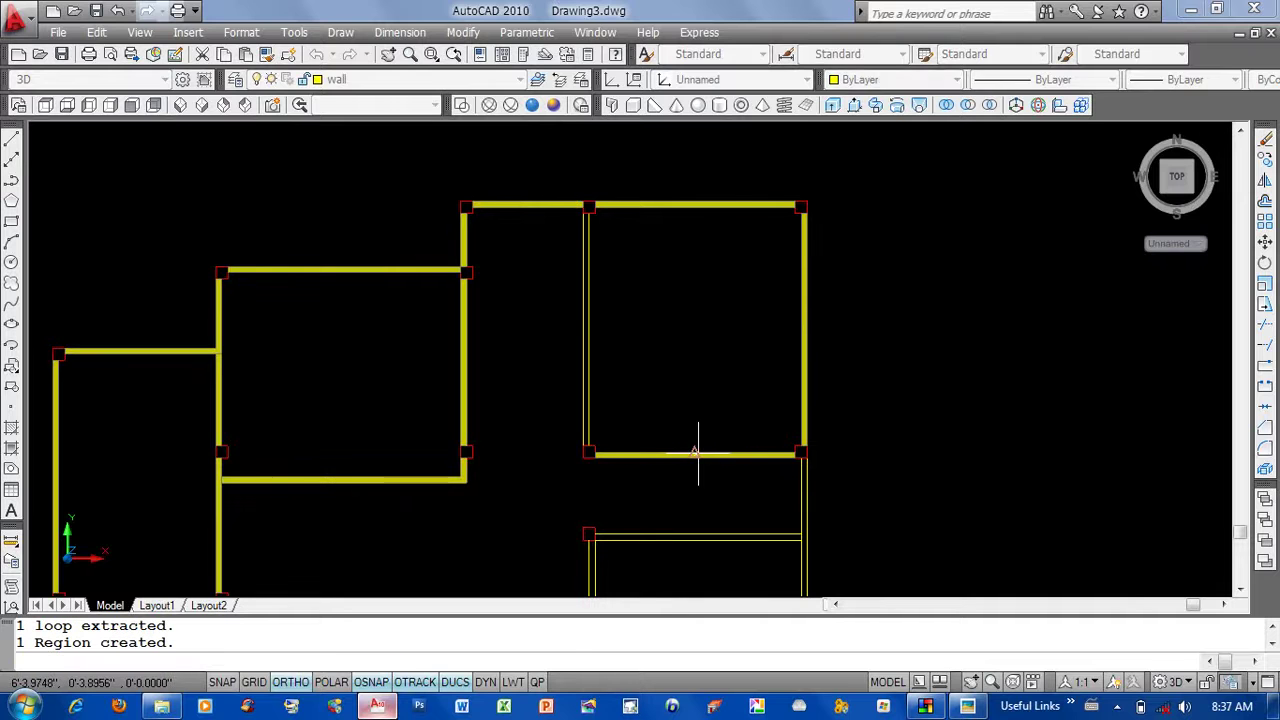
key("Return")
key("Return")
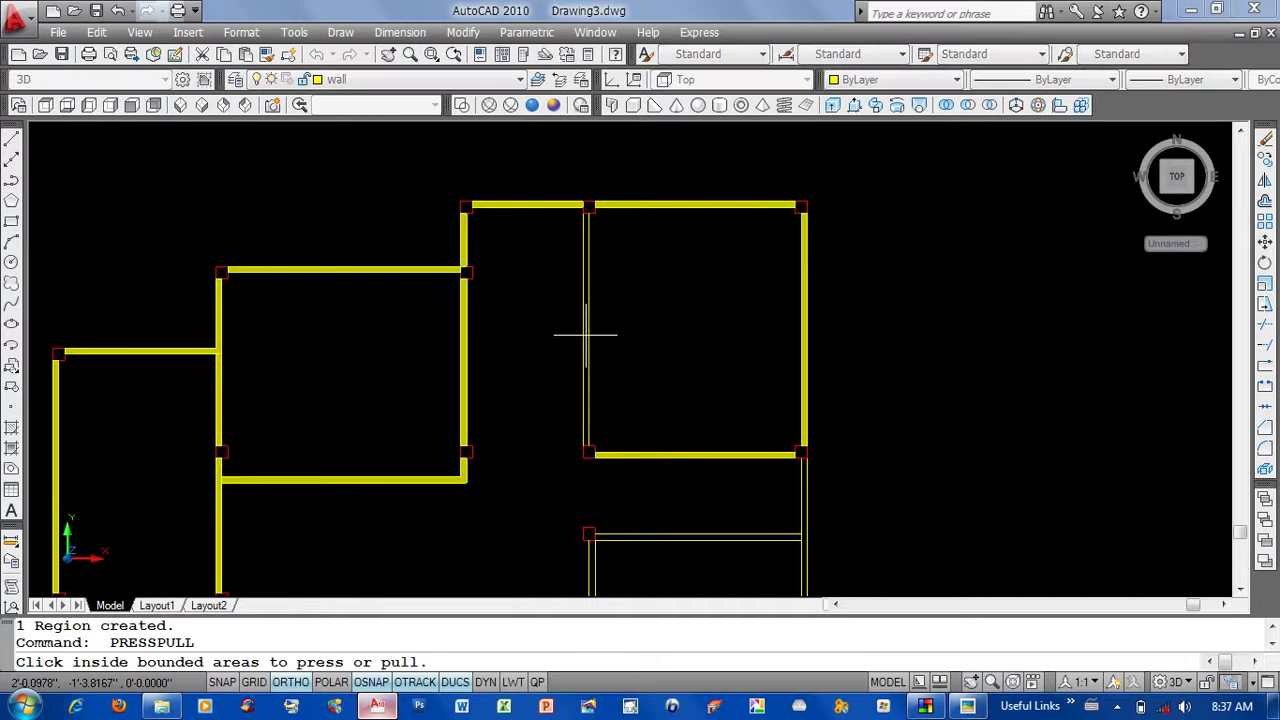
left_click(586, 336)
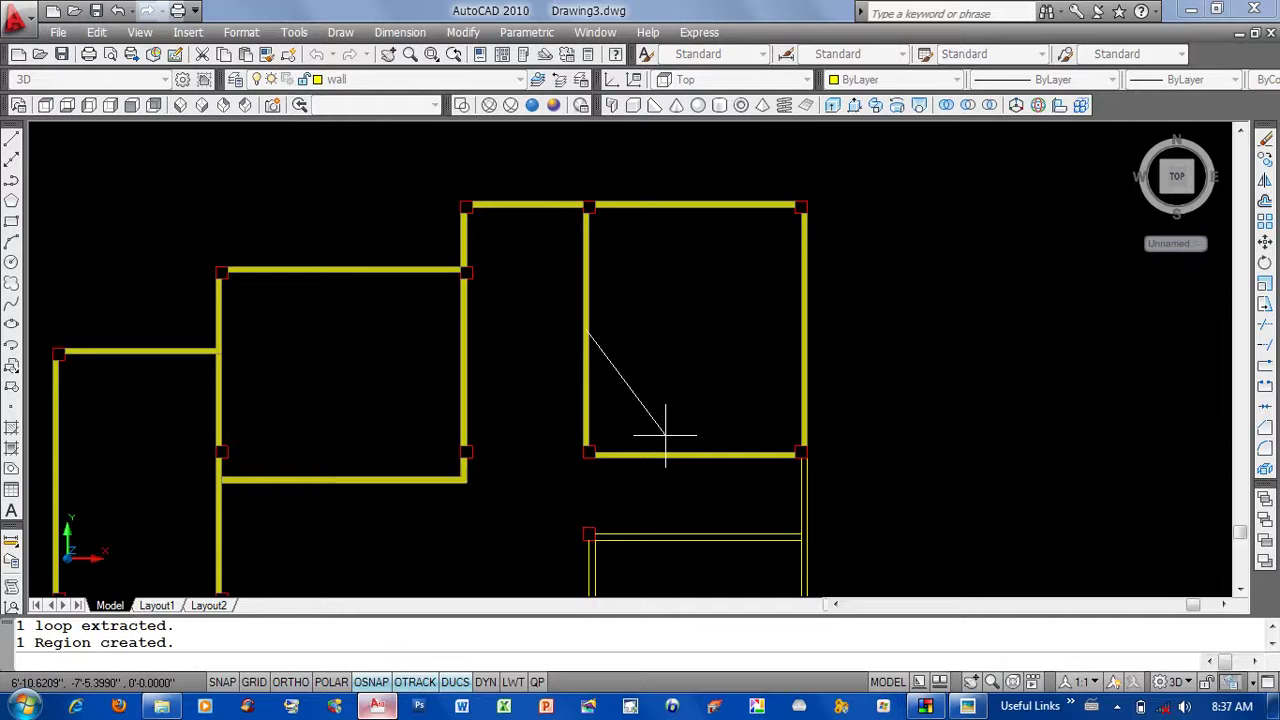
left_click(663, 434)
middle_click_drag(764, 419, 778, 330)
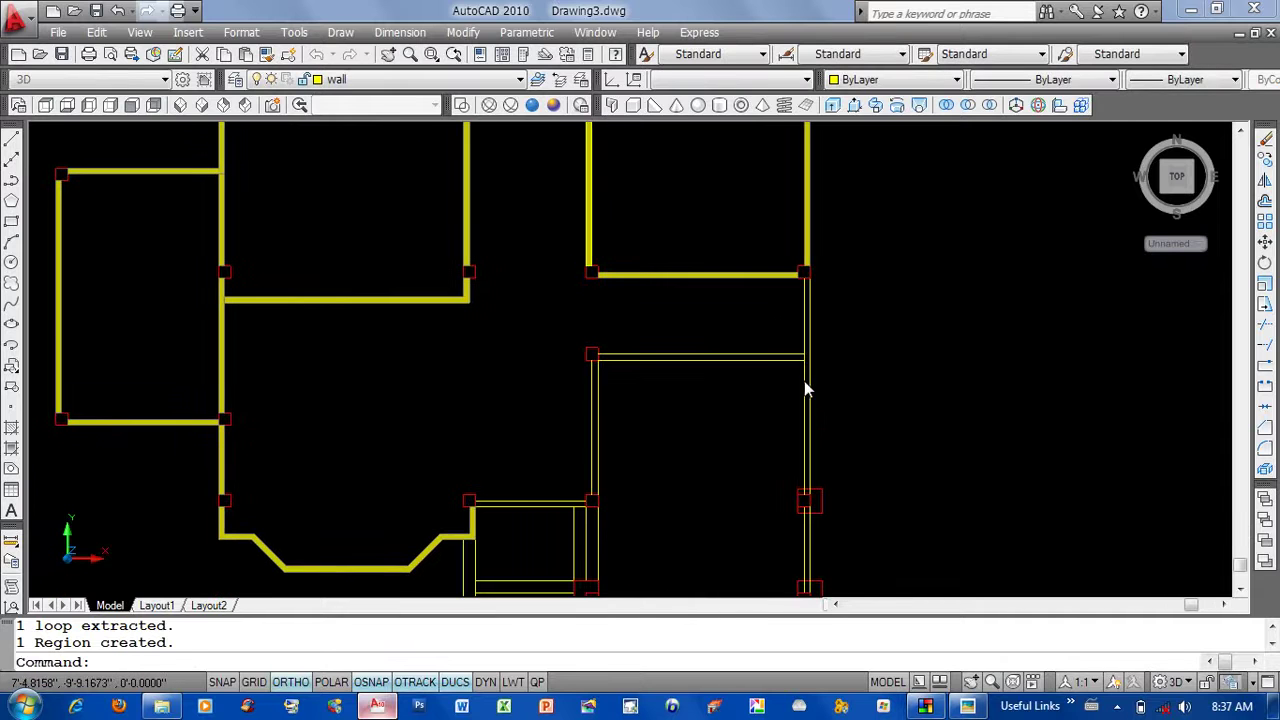
key("Return")
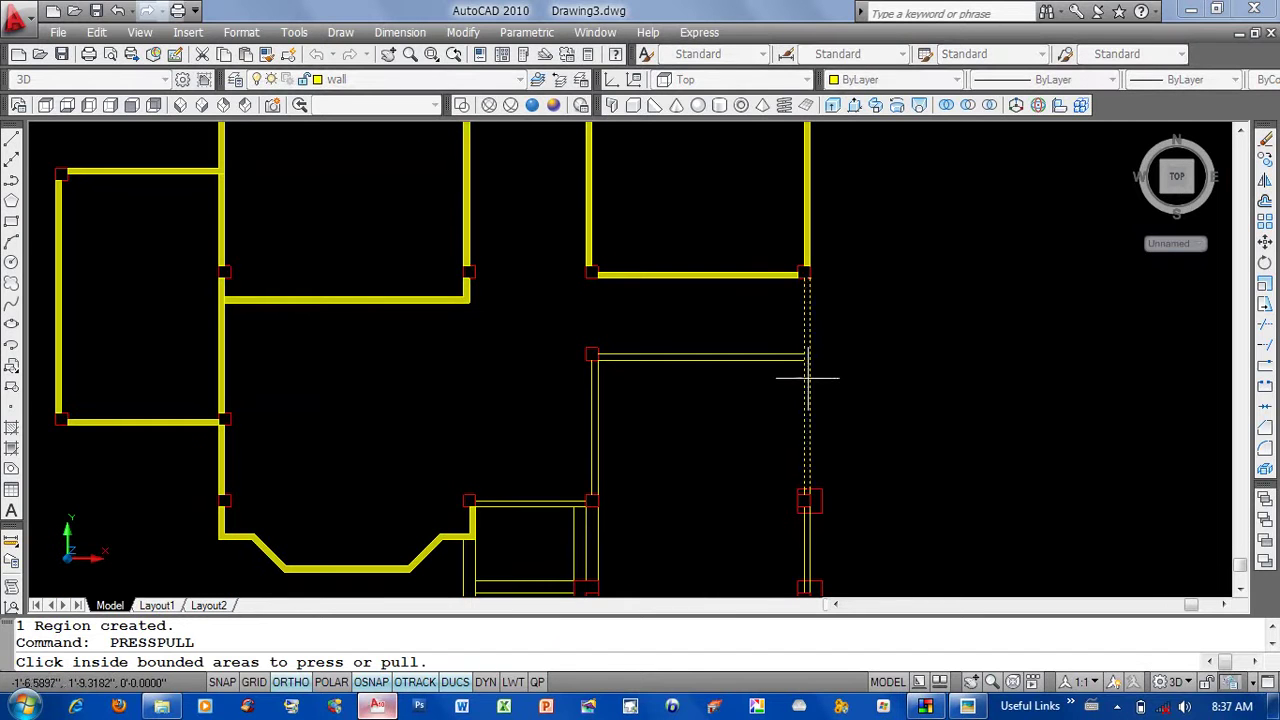
left_click(808, 378)
left_click(694, 386)
key("Return")
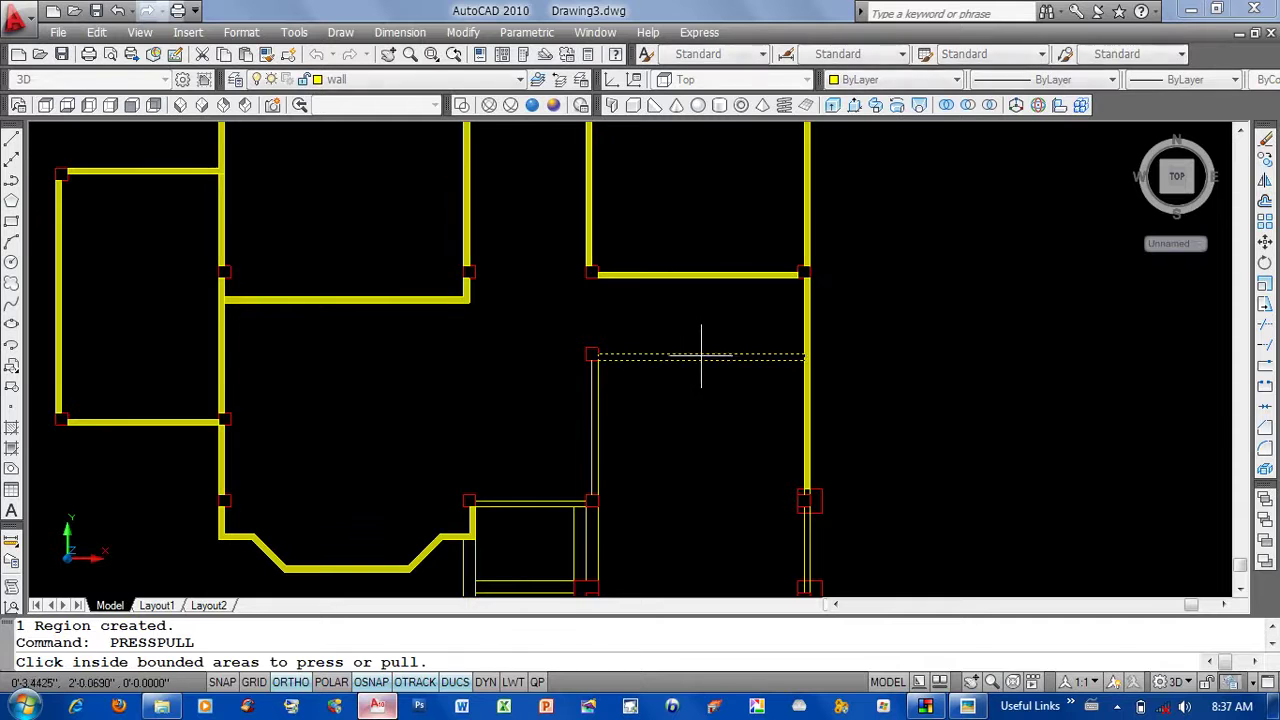
Press-pull the right horizontal wall strip after a failed try, then the porch wall strips.
left_click(706, 354)
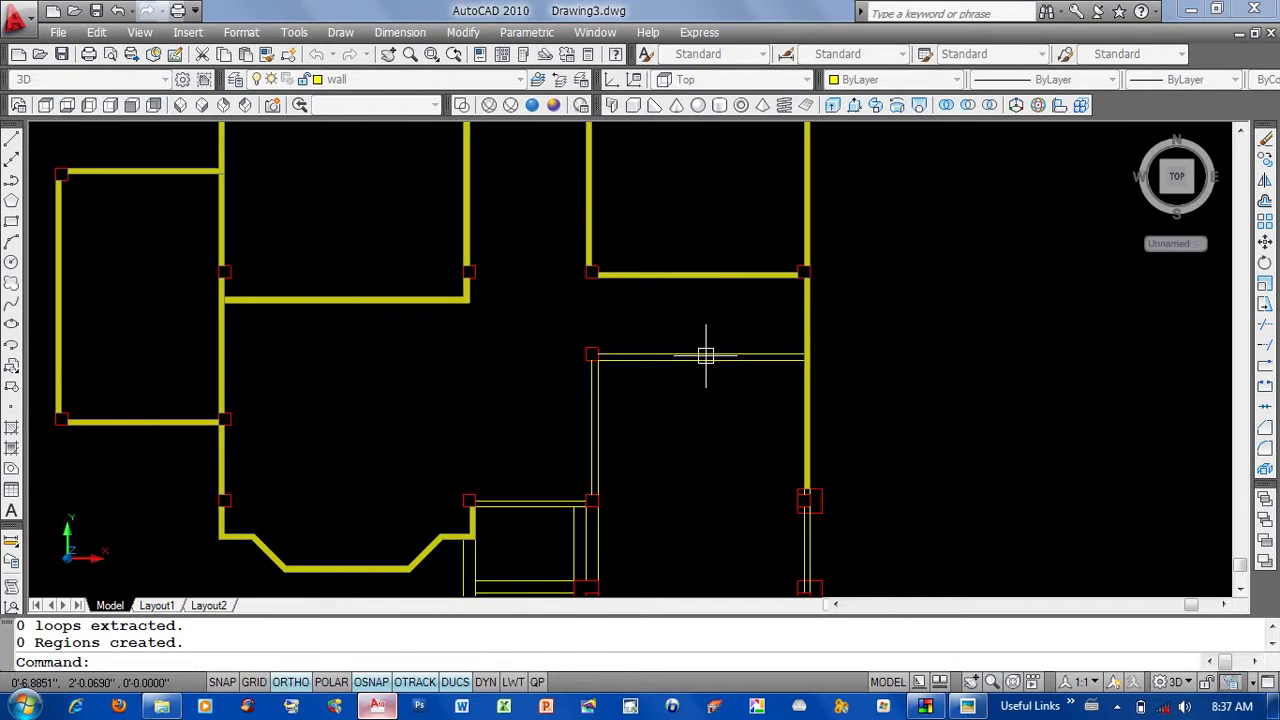
key("Escape")
key("Escape")
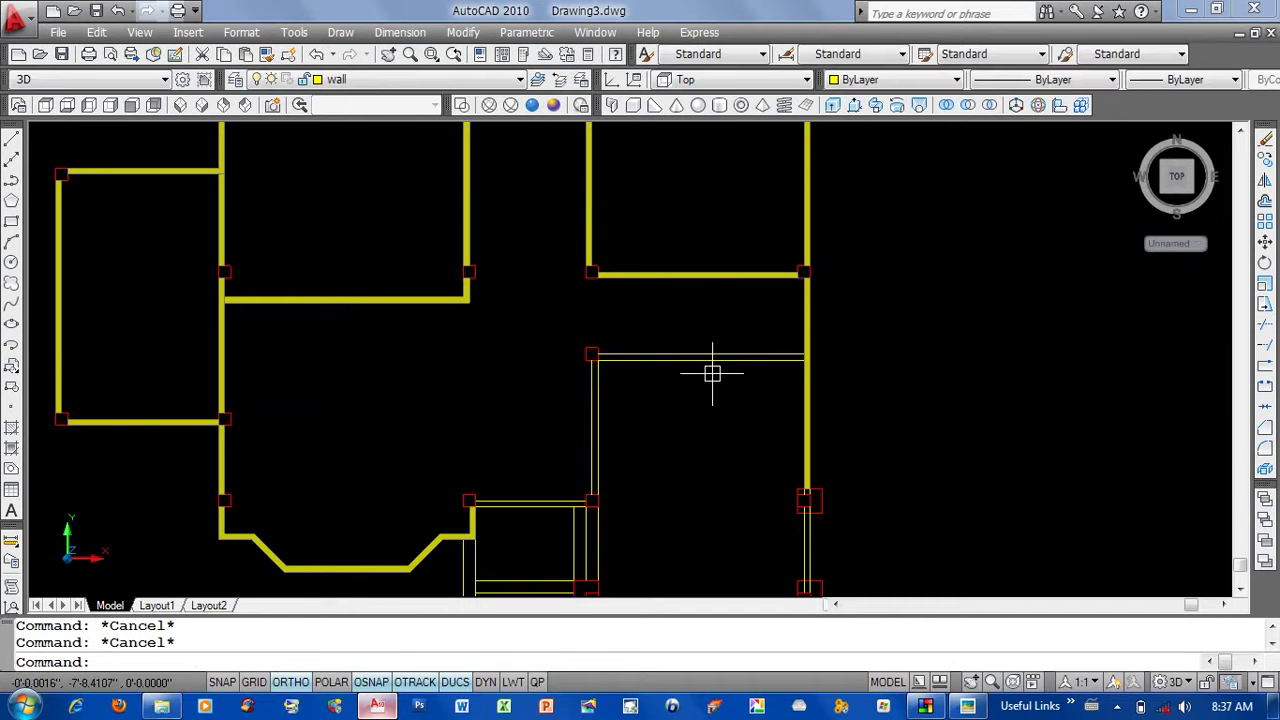
key("Return")
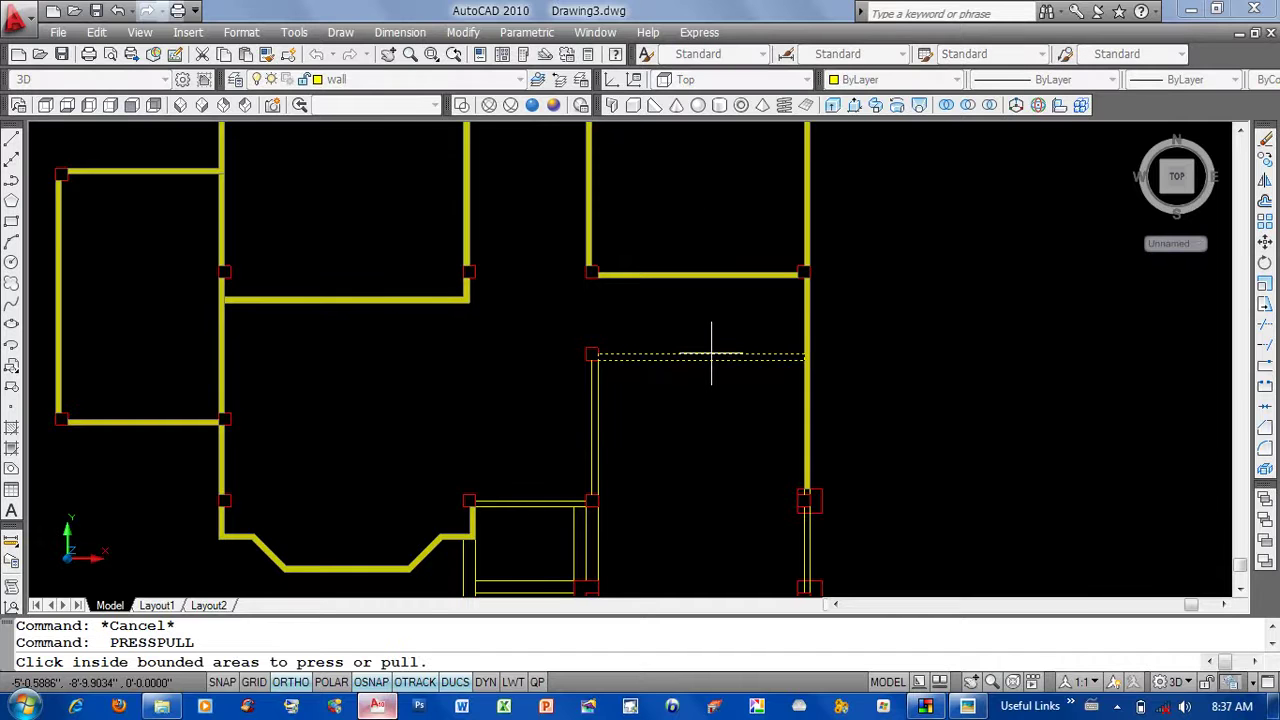
left_click(711, 354)
left_click(686, 423)
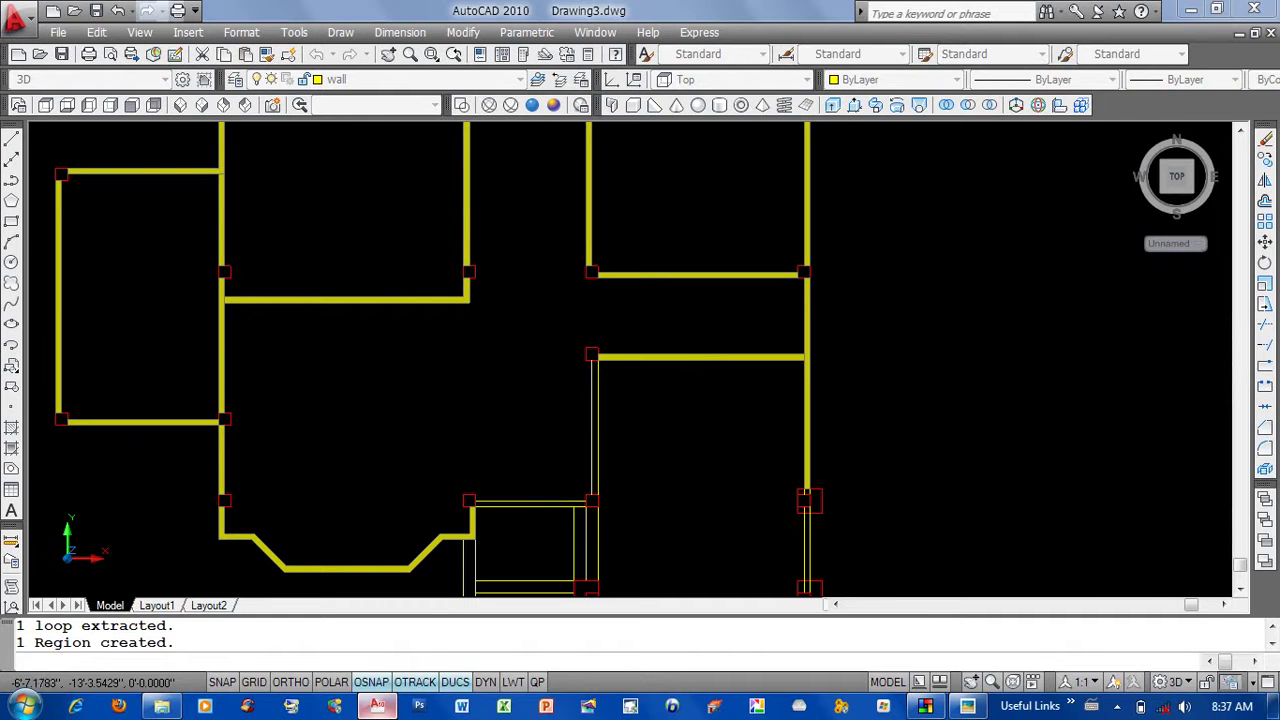
key("Return")
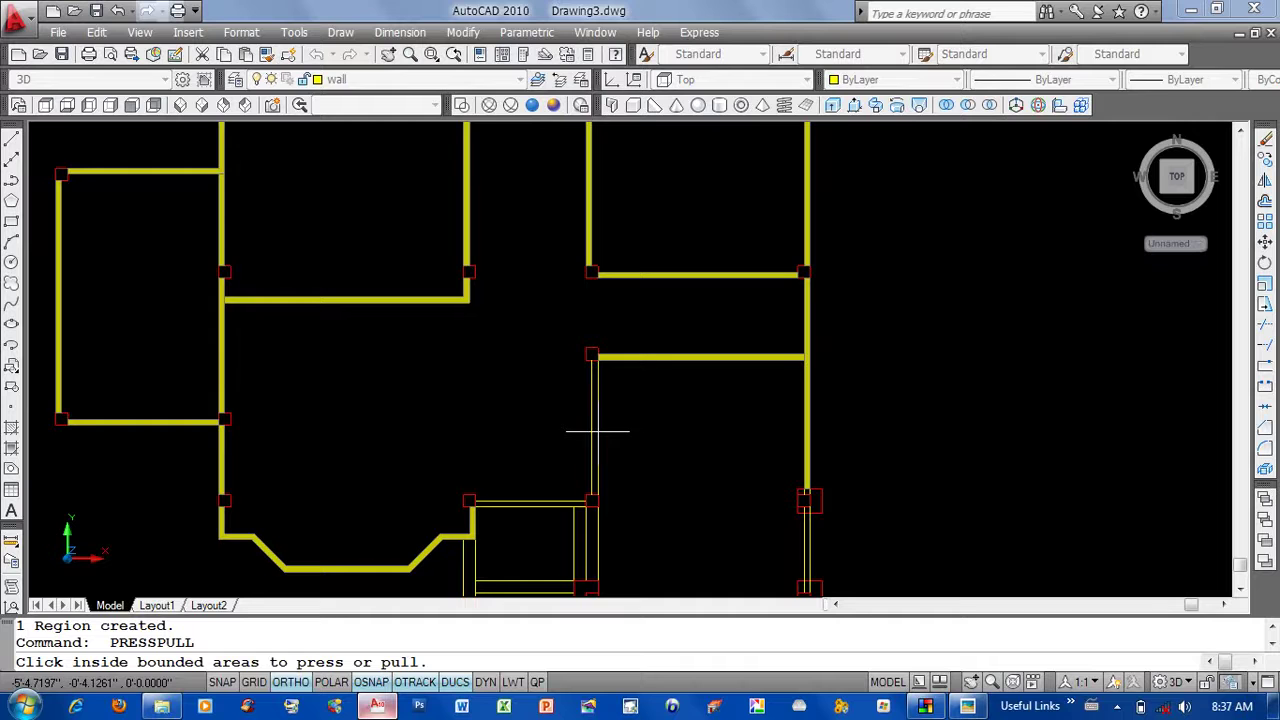
left_click(593, 428)
middle_click_drag(629, 442, 693, 371)
key("Return")
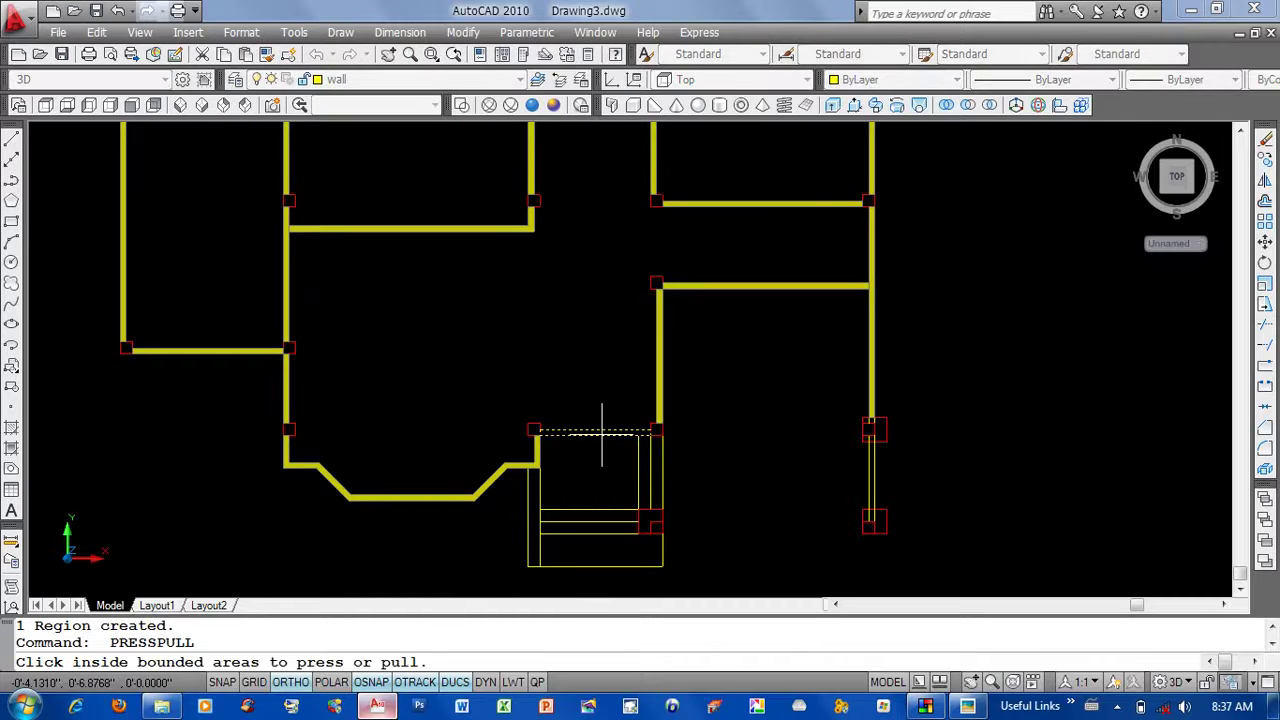
left_click(602, 433)
mouse_move(534, 354)
middle_mouse_down()
mouse_move(574, 380)
mouse_move(556, 410)
middle_mouse_up()
scroll(553, 377, "down", 2)
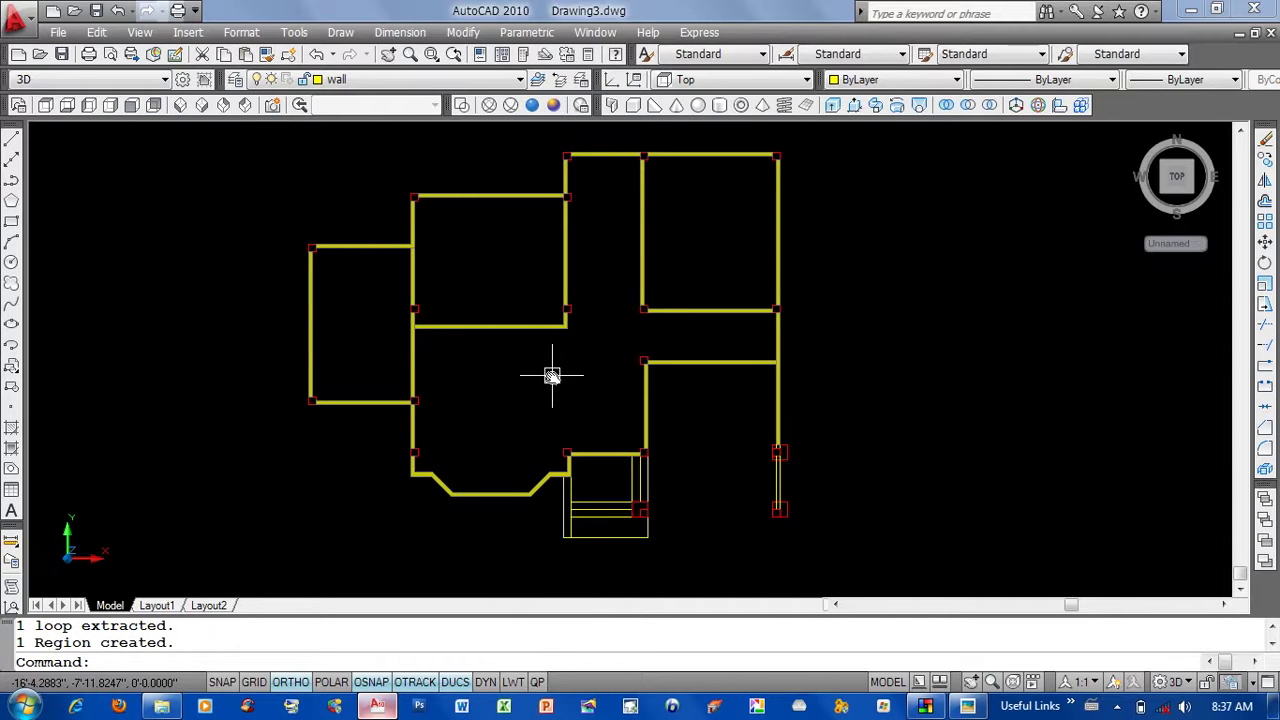
Switch to SW Isometric and zoom and pan so the yellow 3D walls fill the viewport.
left_click(180, 106)
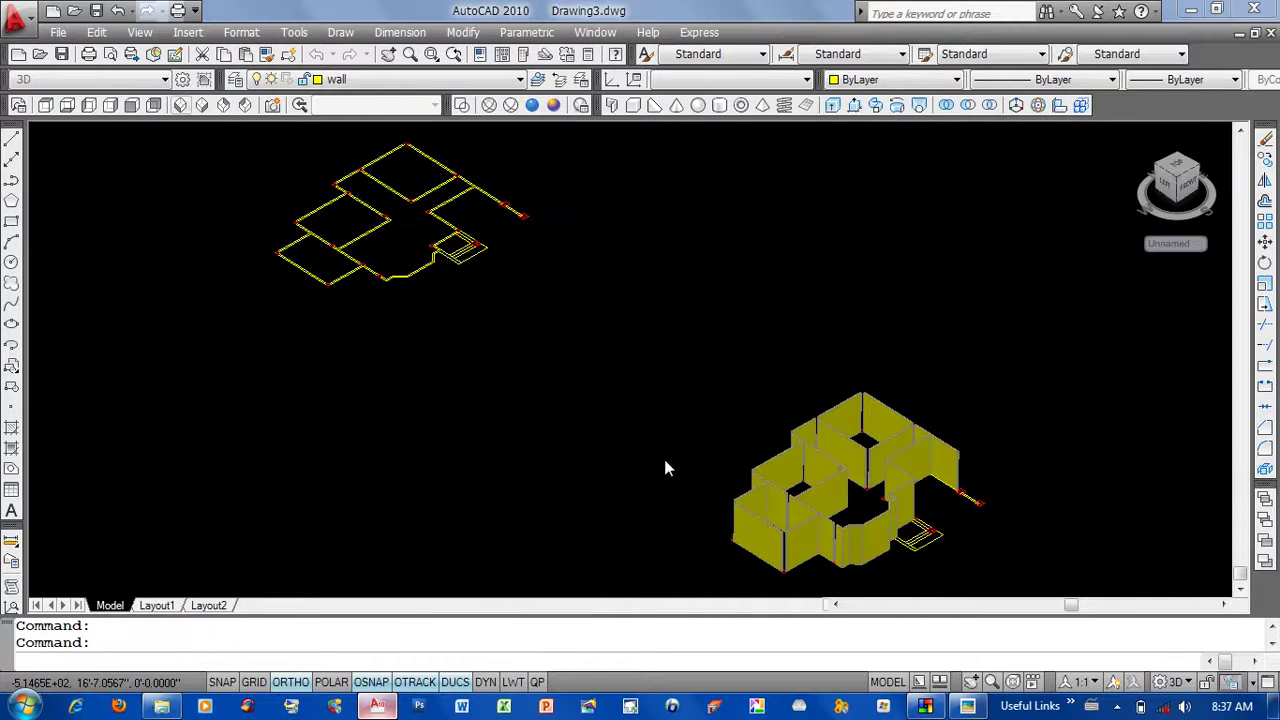
middle_click_drag(509, 277, 290, 170)
middle_click_drag(1150, 560, 790, 460)
scroll(790, 460, "up", 2)
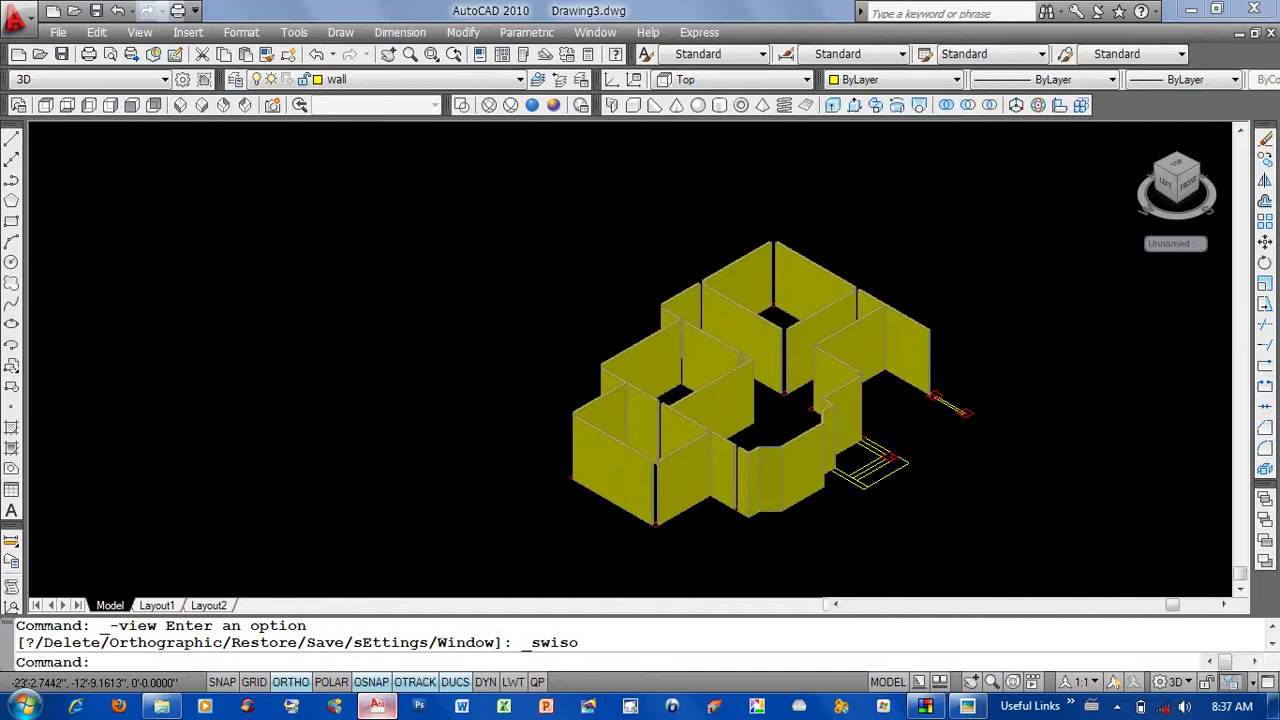
scroll(790, 455, "up", 2)
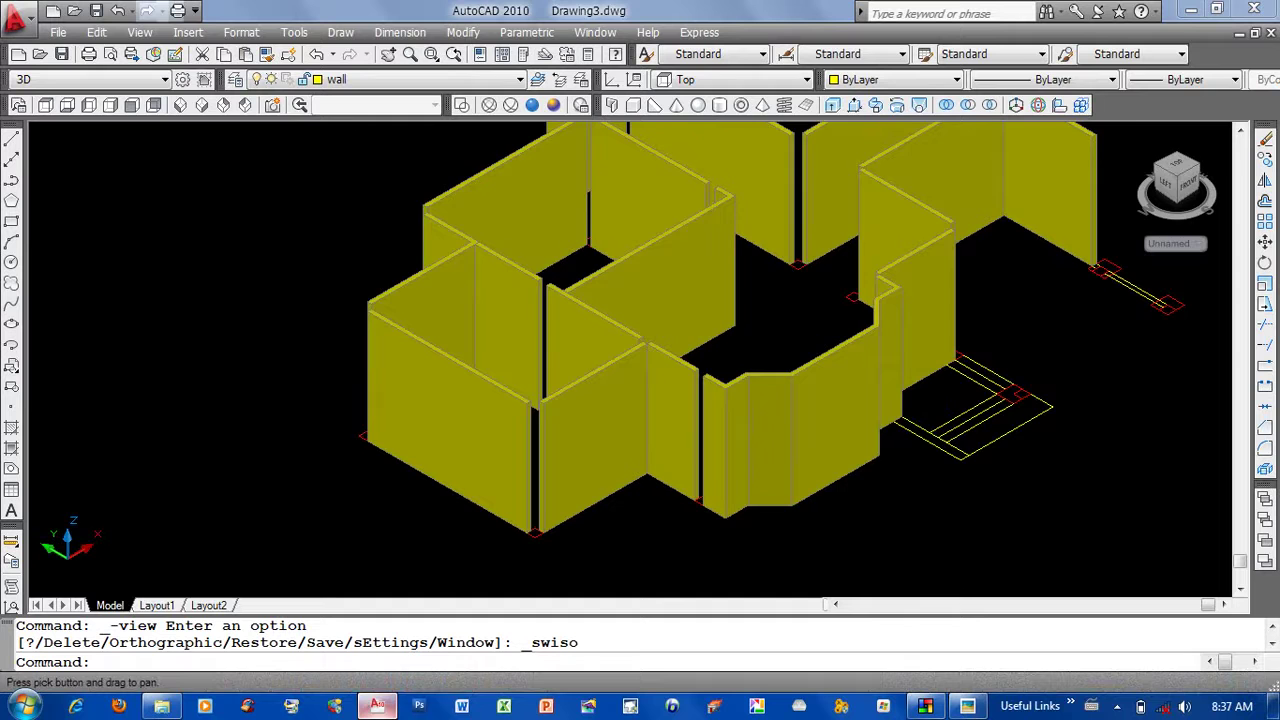
scroll(531, 545, "up", 4)
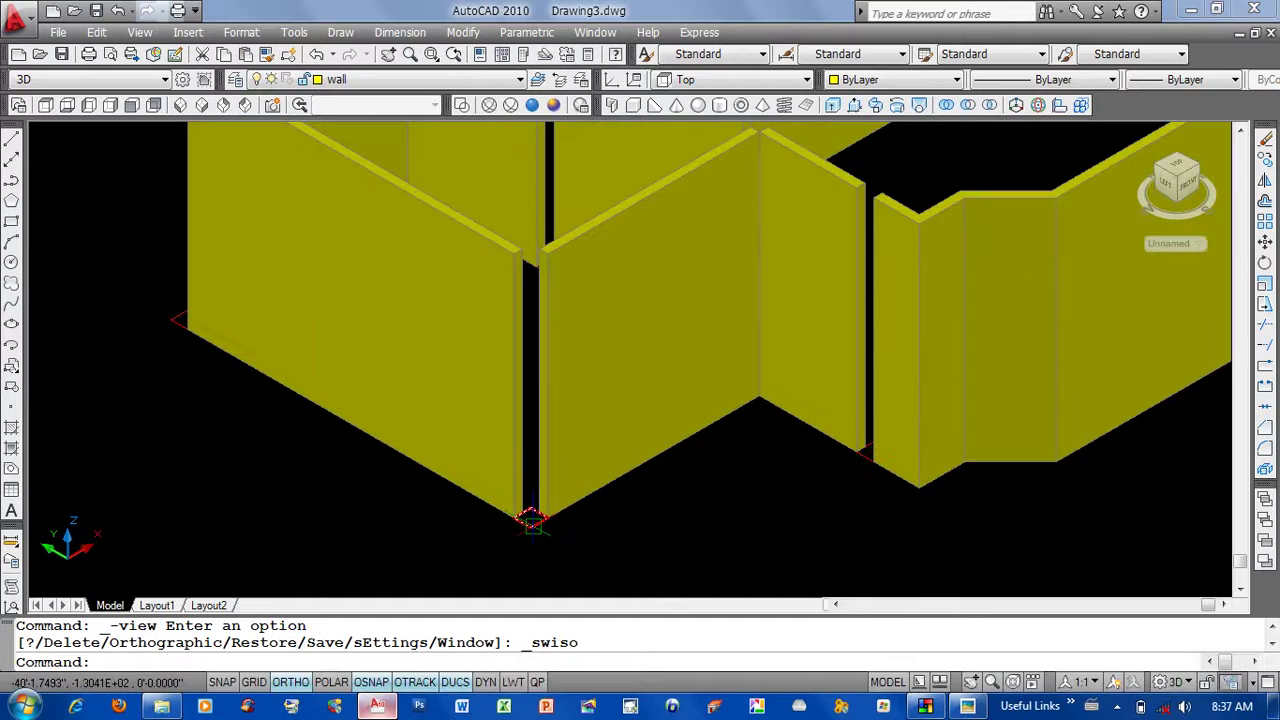
middle_click_drag(534, 514, 523, 514)
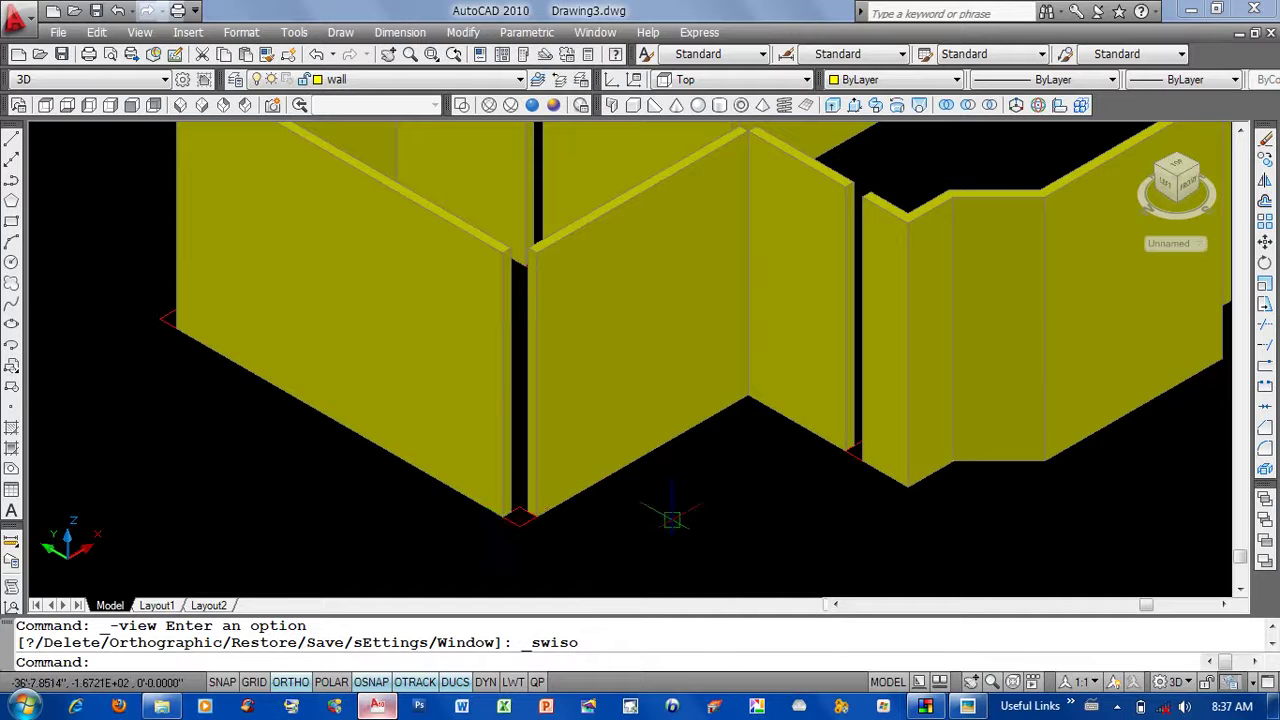
type("layiso")
Isolate the column layer with default settings, then restore all layers with LAYUNISO.
key("Return")
left_click(518, 515)
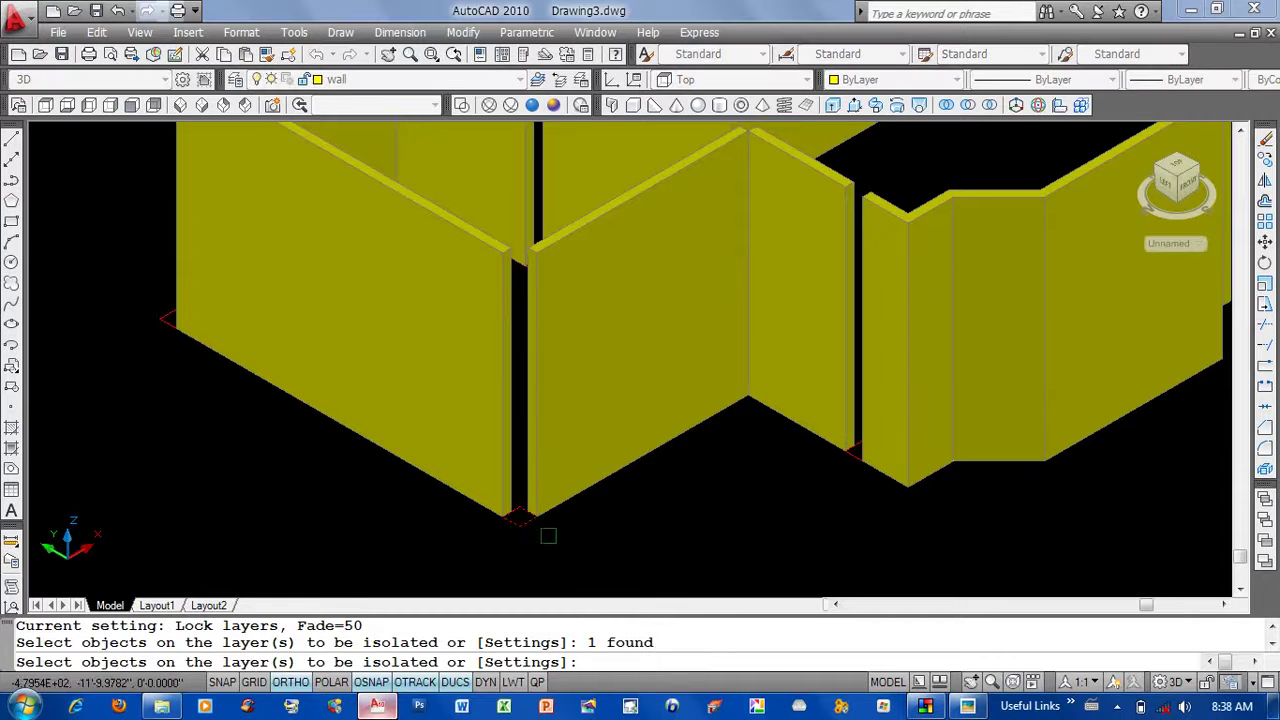
key("Return")
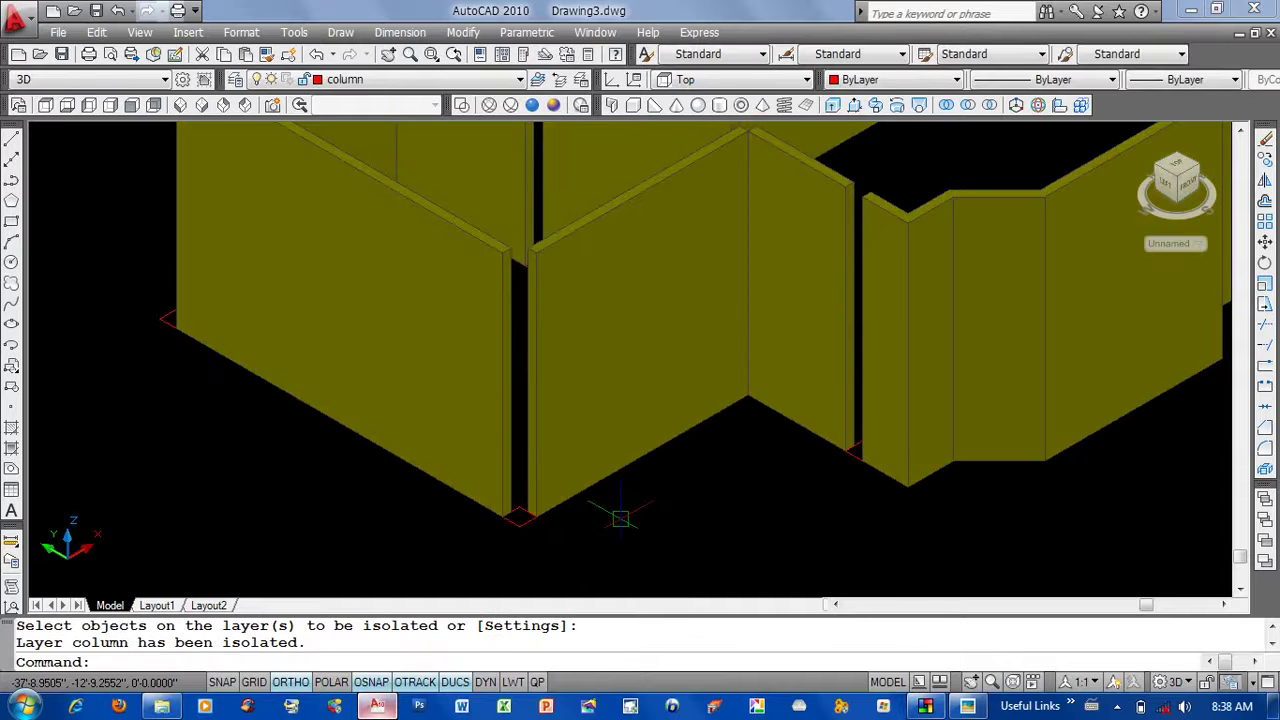
type("layiso")
key("Return")
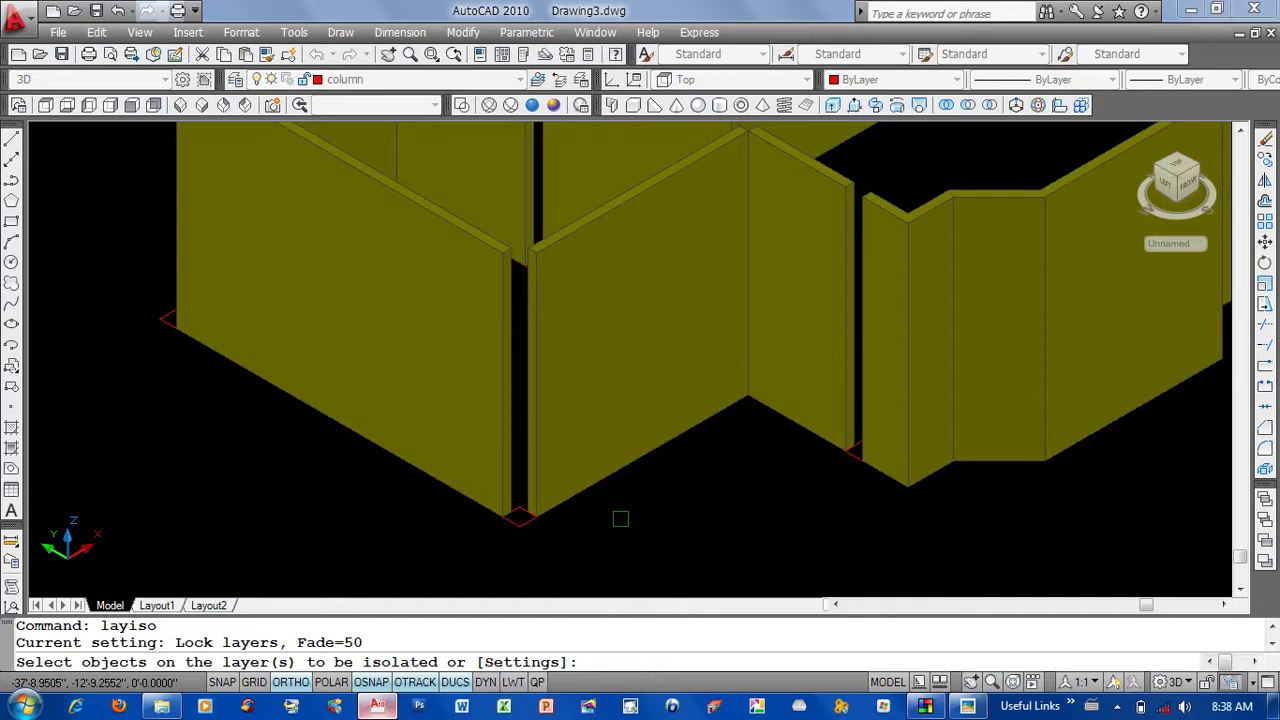
type("la")
key("BackSpace")
key("BackSpace")
key("Escape")
type("layuniso")
key("Return")
Re-isolate the column layer with the setting Off, hiding the walls and leaving the red columns.
type("layiso")
key("Return")
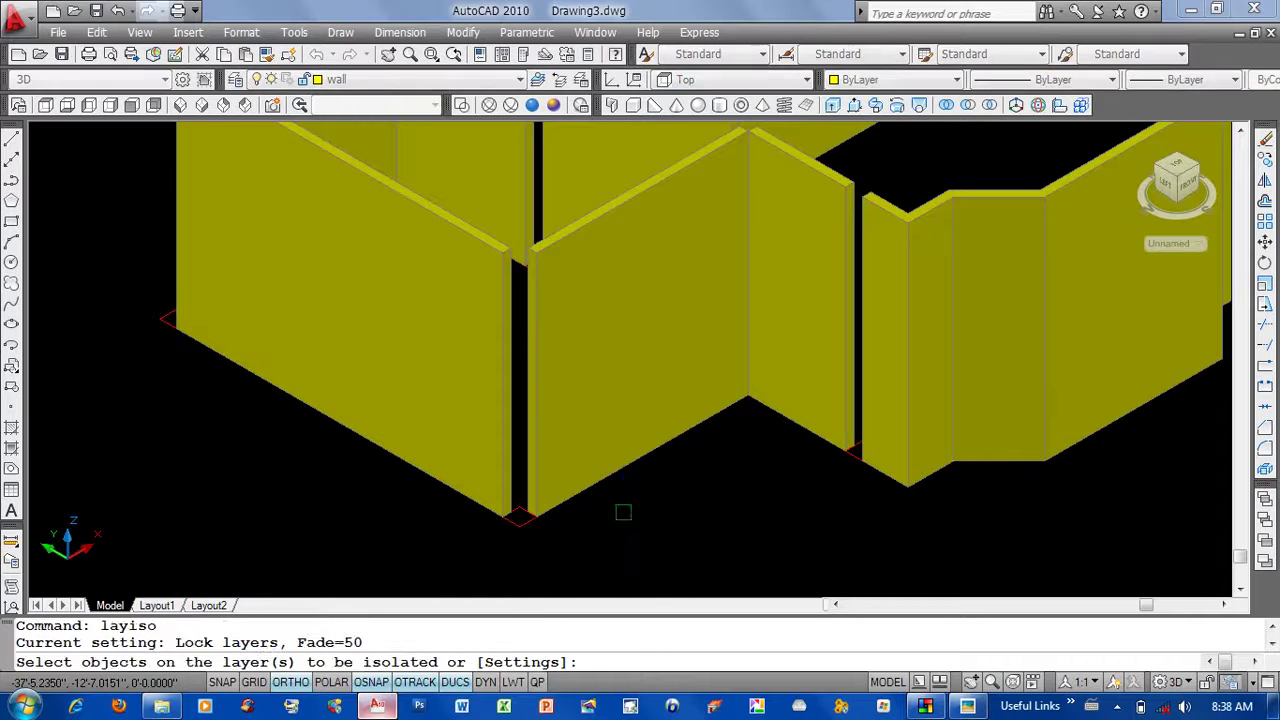
type("s")
key("Return")
type("off")
key("Return")
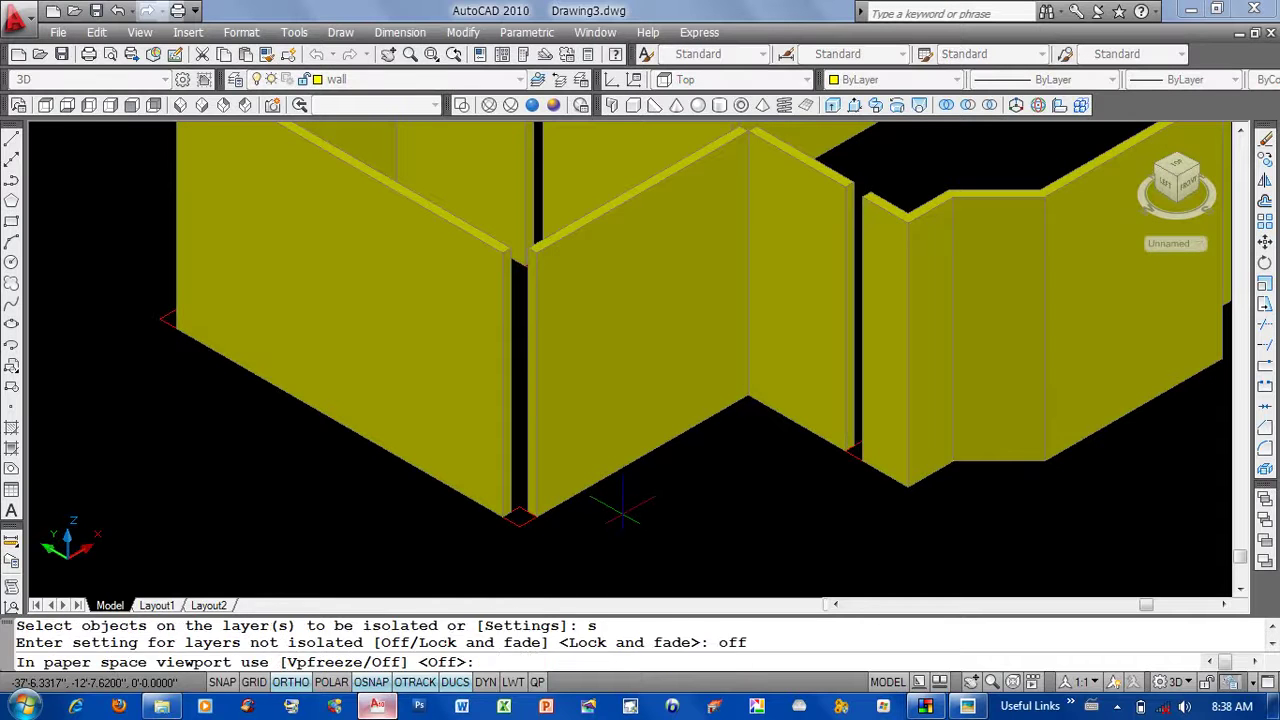
key("Return")
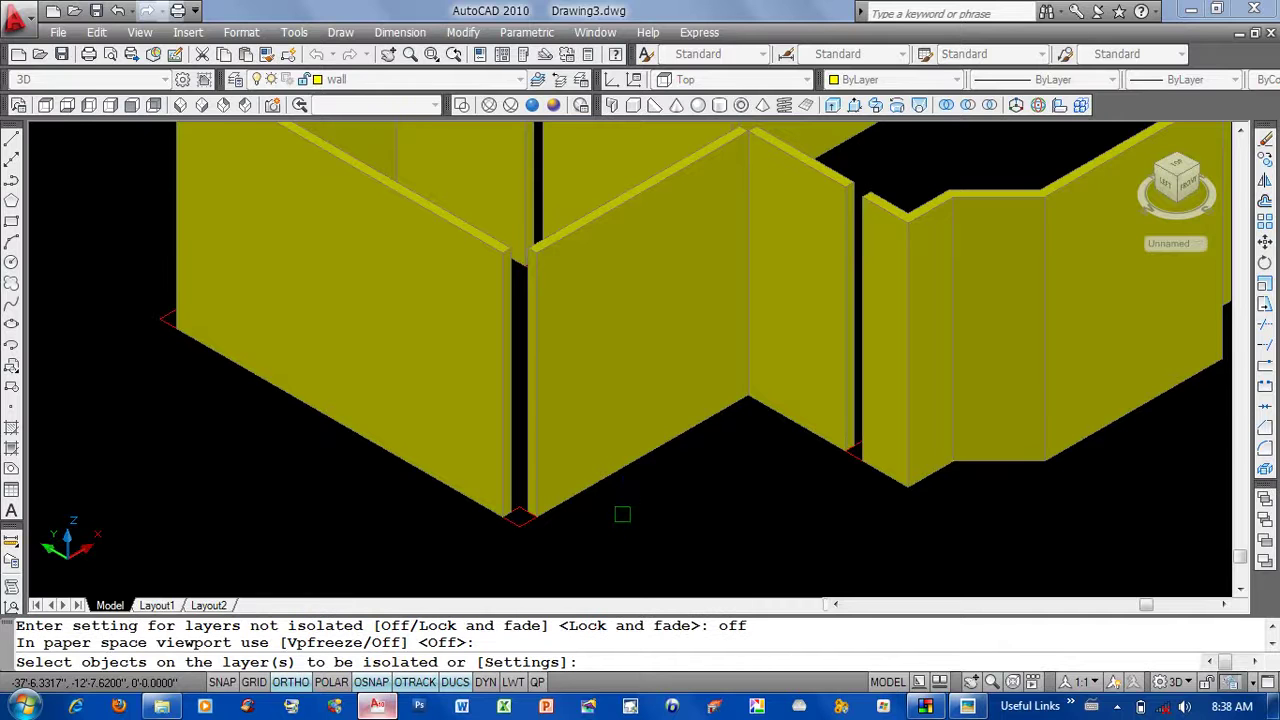
left_click(518, 516)
key("Return")
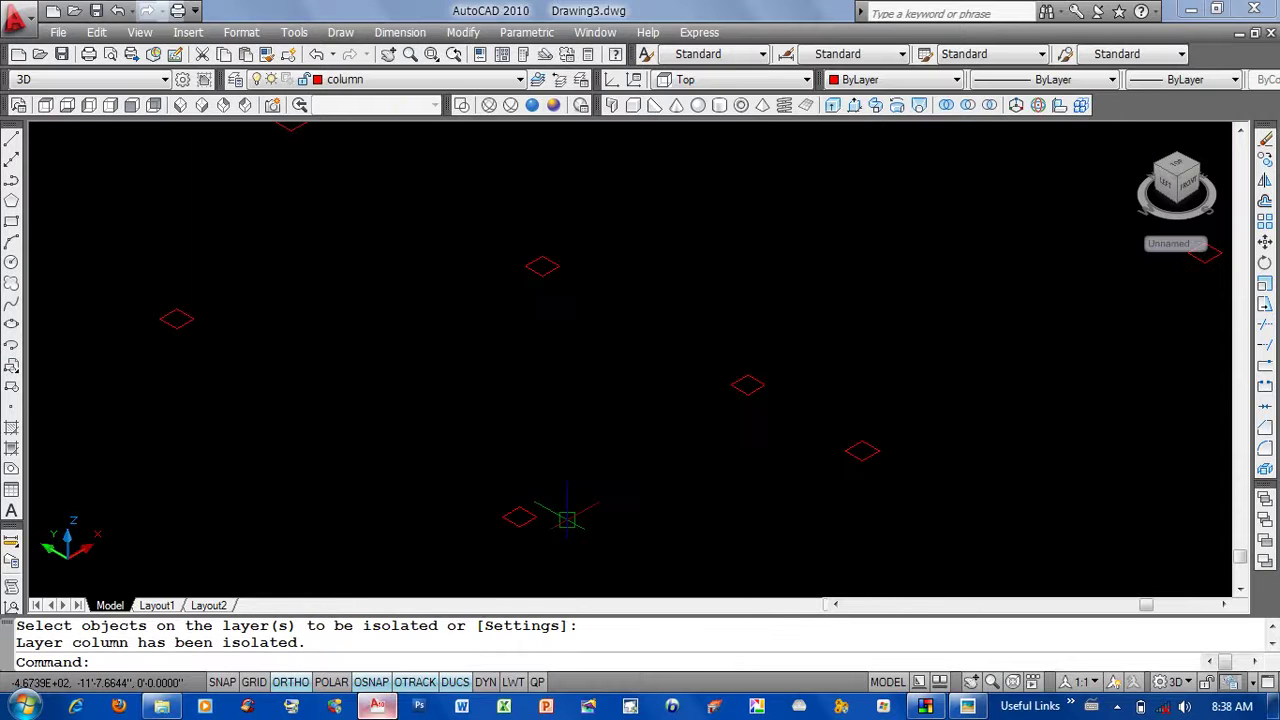
scroll(566, 519, "down", 5)
Extrude the 22 window-selected column outlines to a height of 10'.
type("ext")
key("Return")
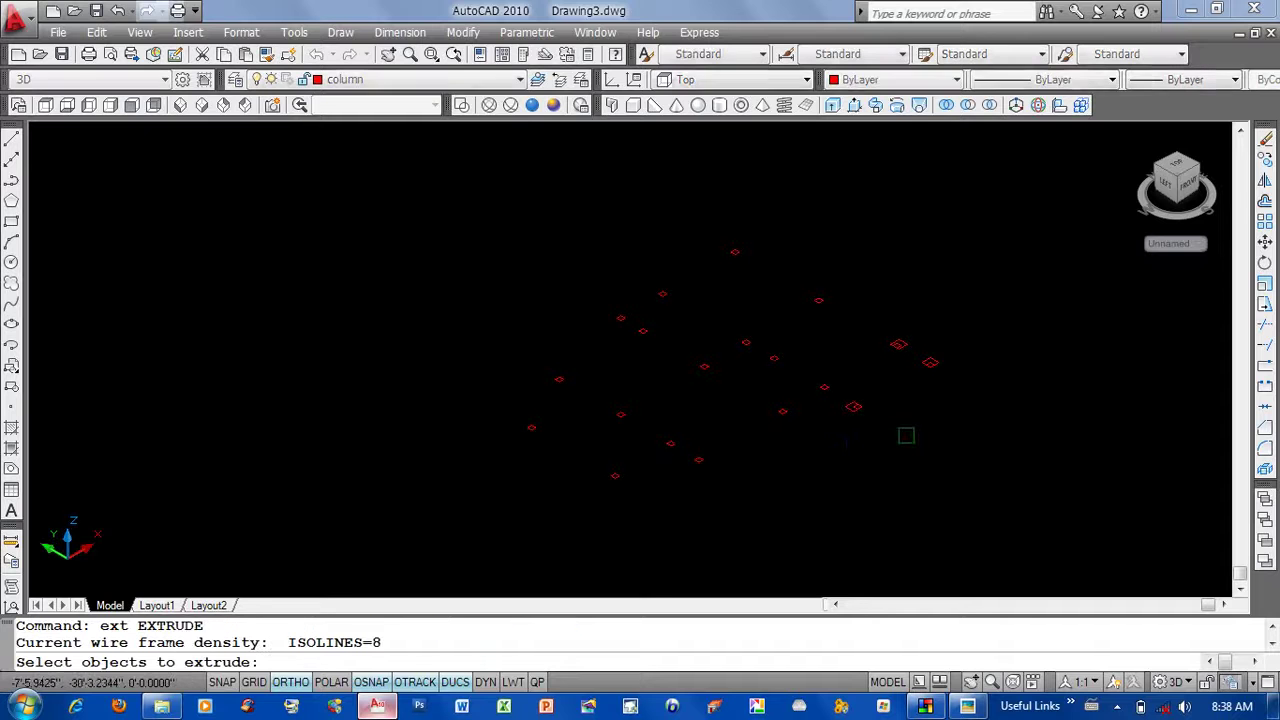
left_click(985, 240)
left_click(444, 556)
key("Return")
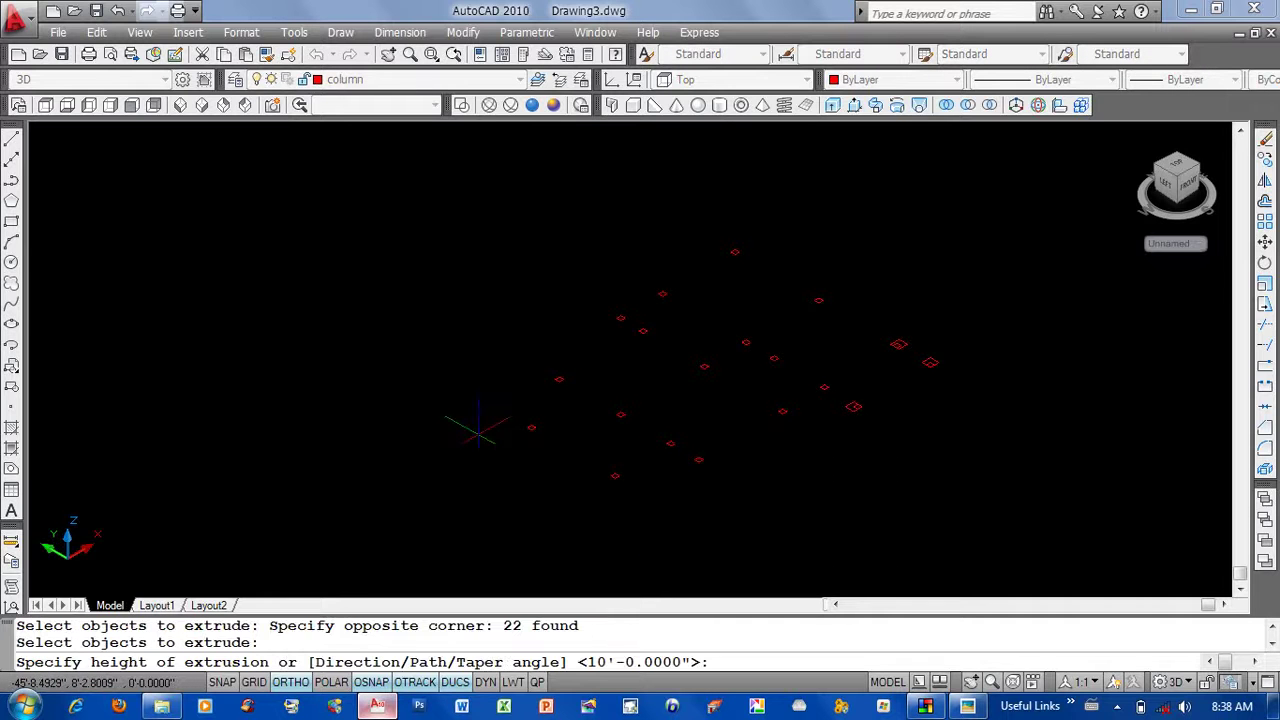
type("10")
type("'")
key("Return")
Restore all layers with LAYUNISO so the columns appear with the yellow walls.
type("layu")
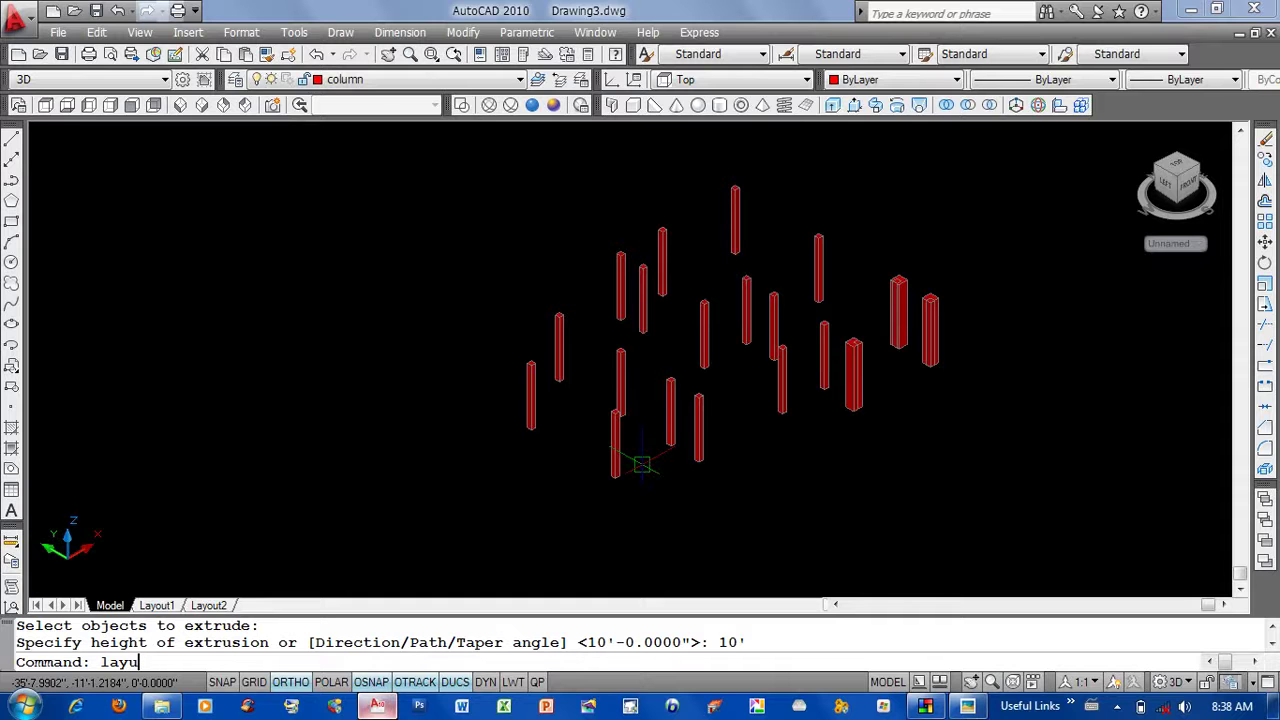
type("niso")
key("Return")
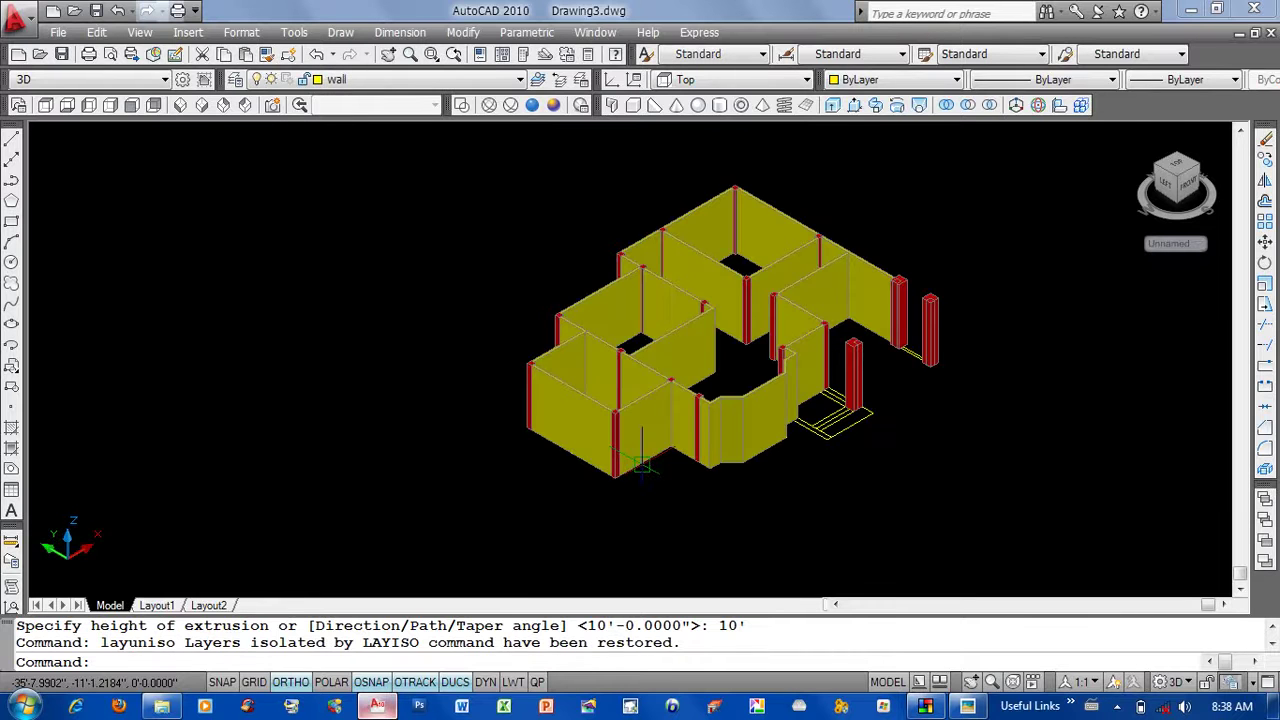
scroll(686, 473, "up", 3)
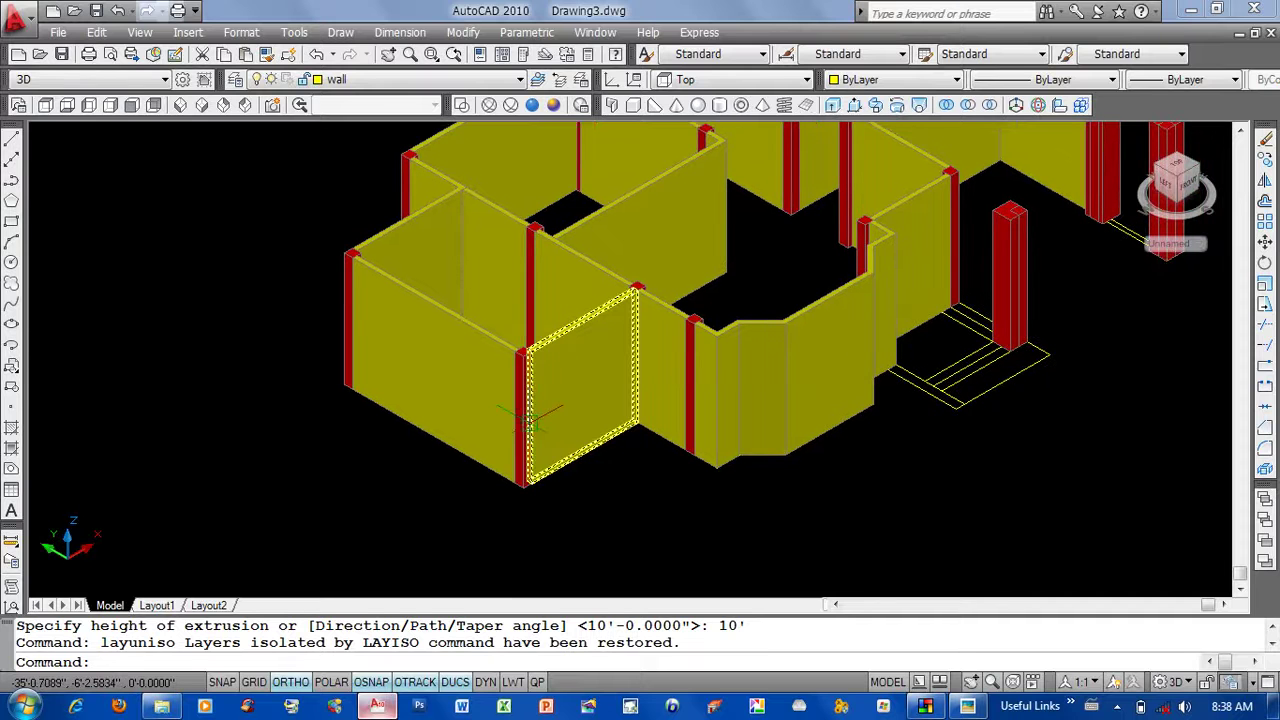
scroll(563, 443, "down", 1)
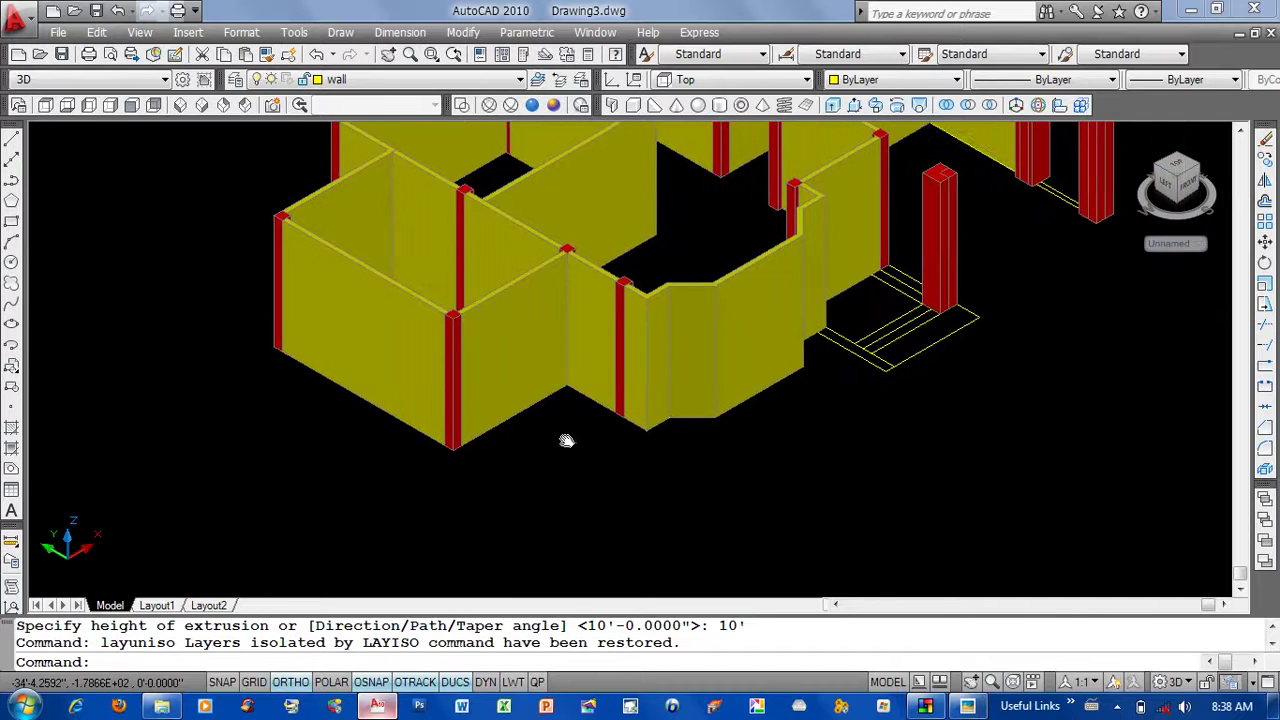
middle_click_drag(563, 443, 737, 484)
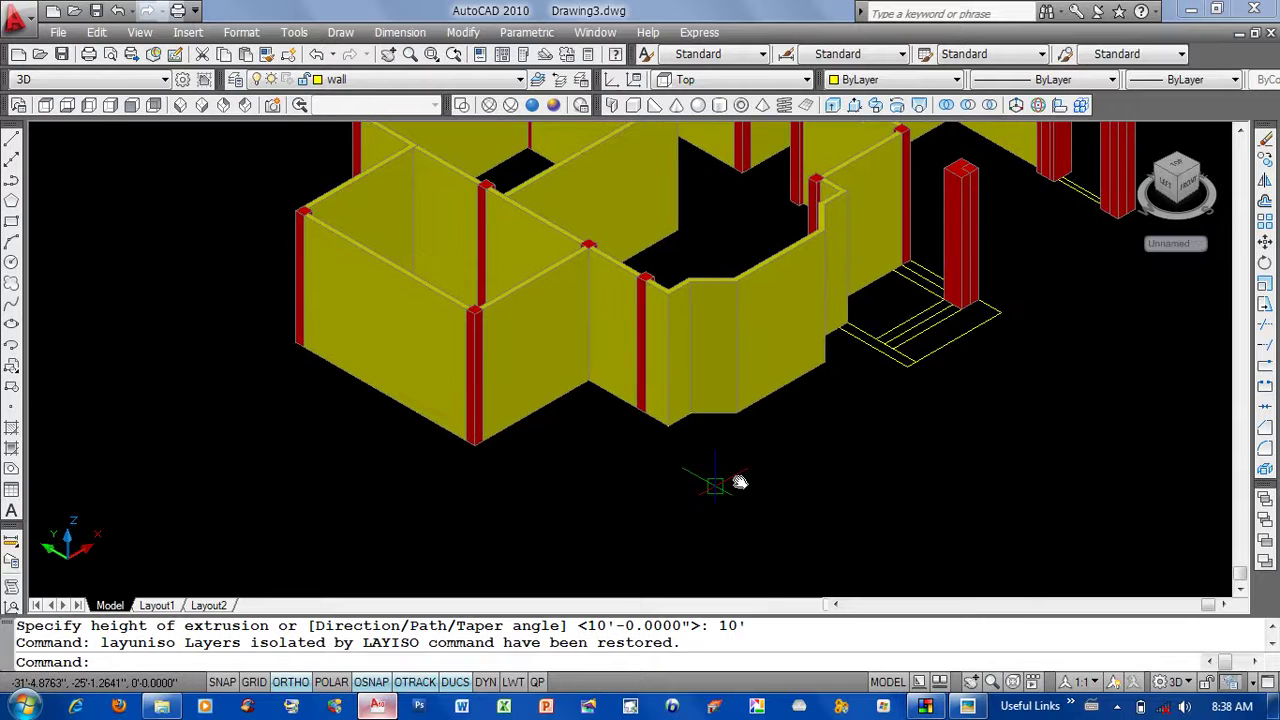
left_click(967, 706)
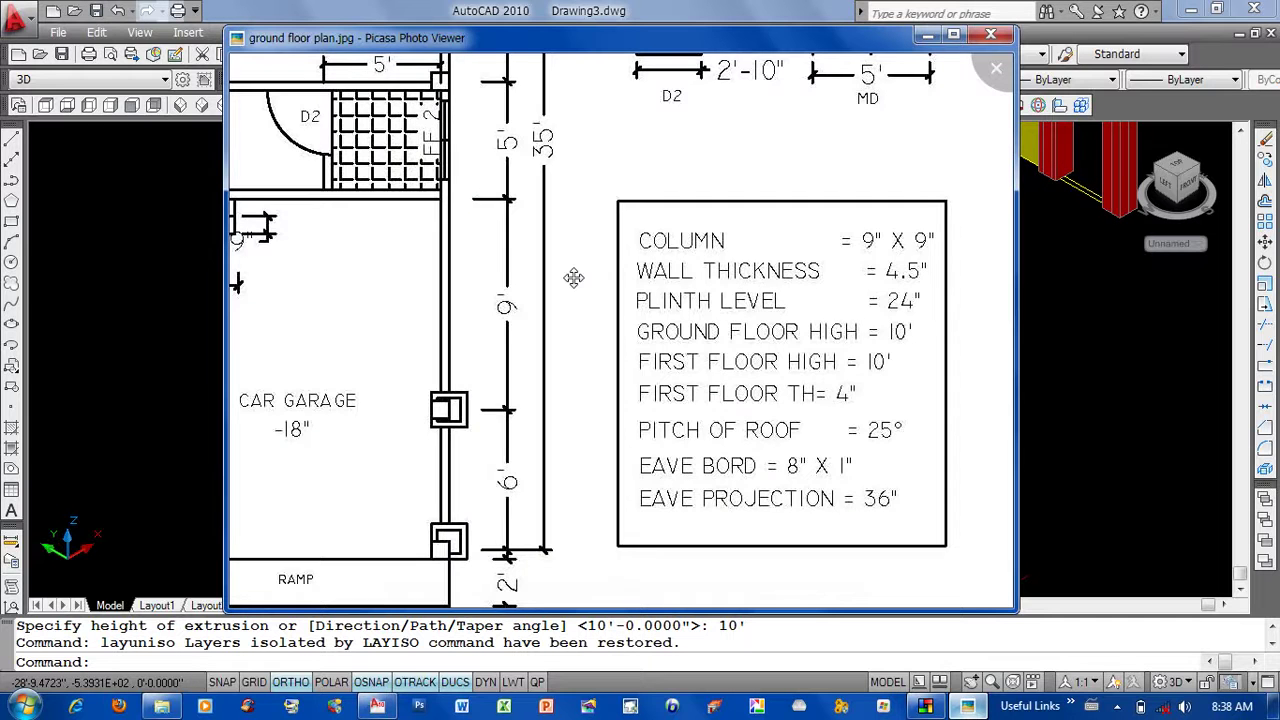
scroll(573, 277, "down", 3)
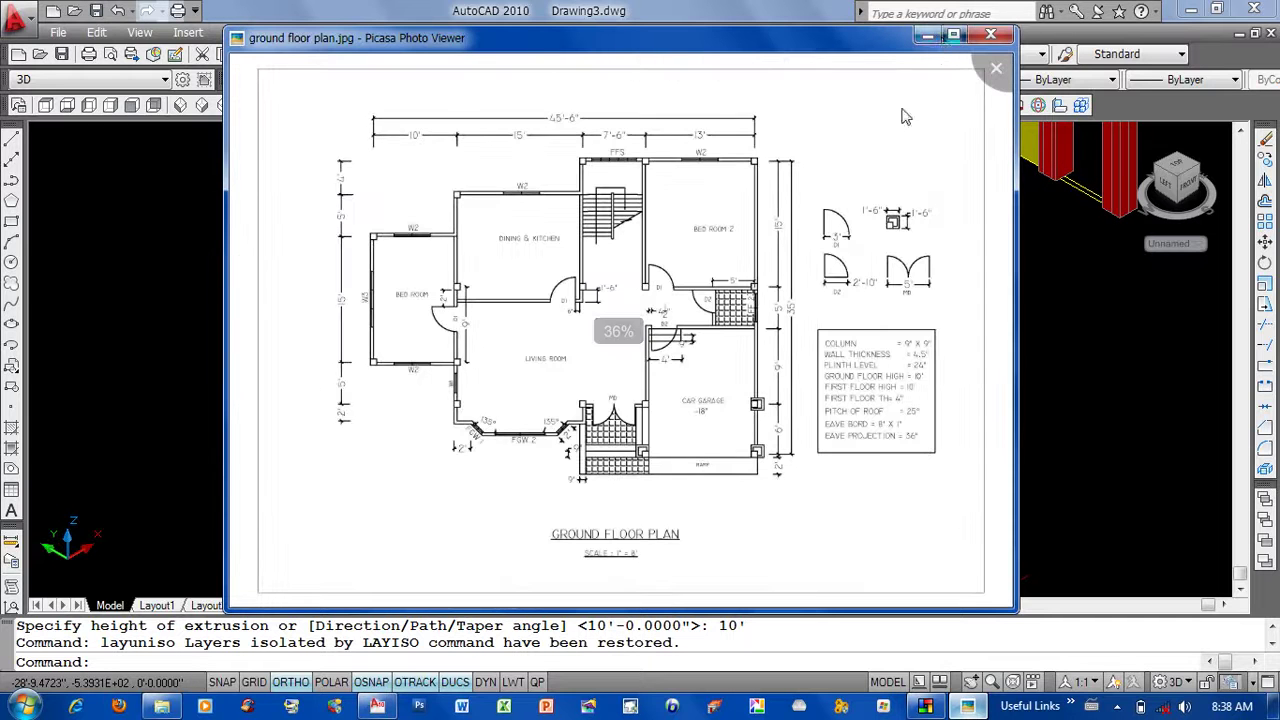
key("Right")
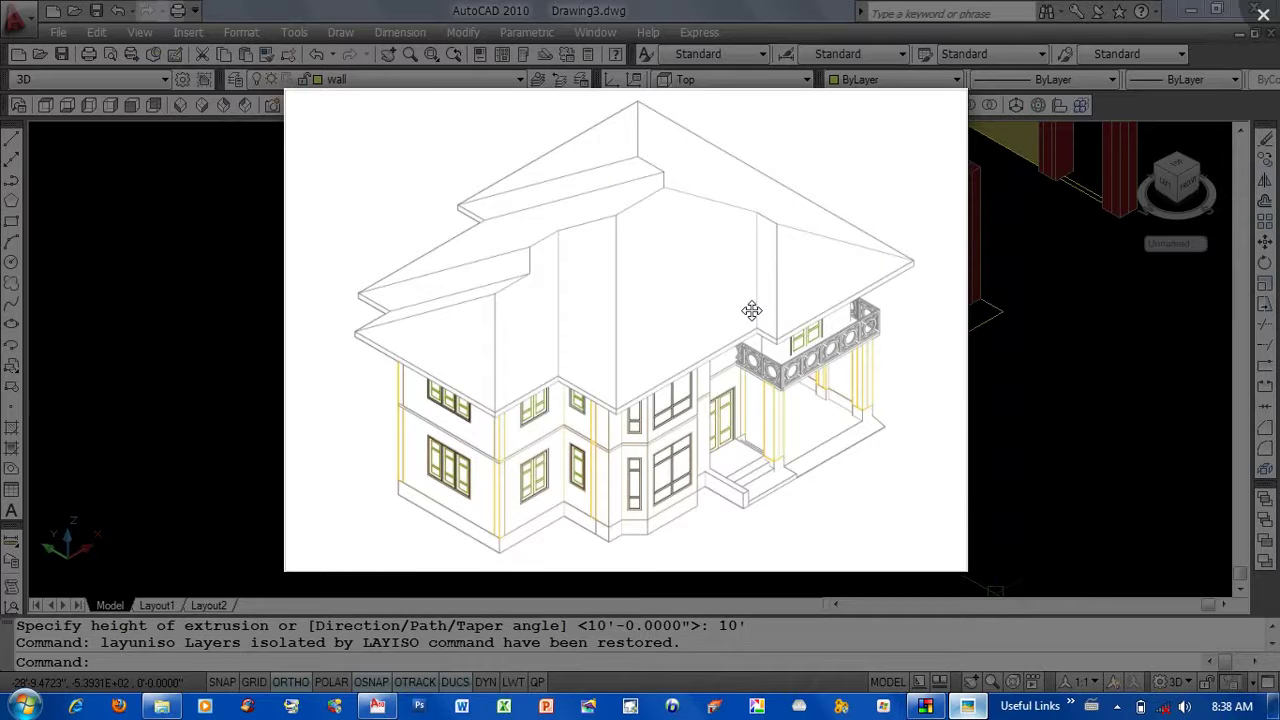
scroll(663, 491, "up", 3)
scroll(724, 459, "down", 2)
scroll(724, 459, "down", 1)
scroll(724, 459, "down", 1)
key("Escape")
Return to 2D wireframe in top view with the floor plan centred.
scroll(727, 352, "down", 3)
left_click(461, 105)
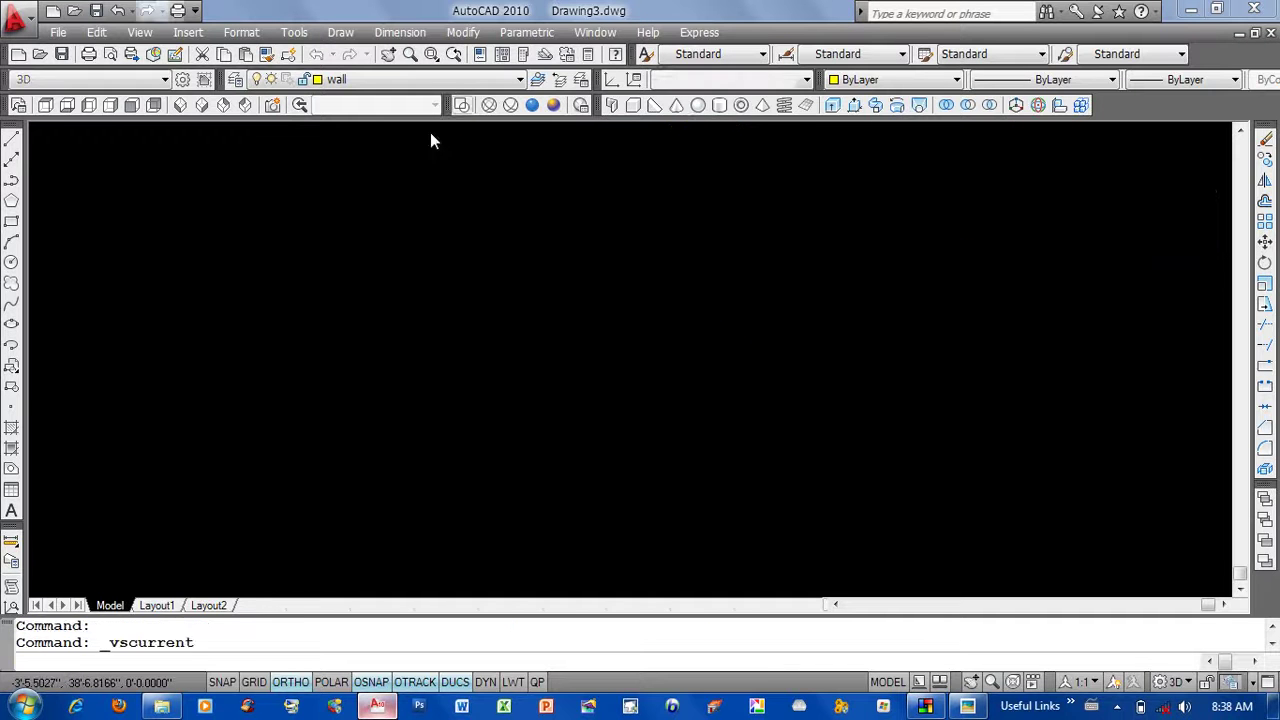
left_click(45, 105)
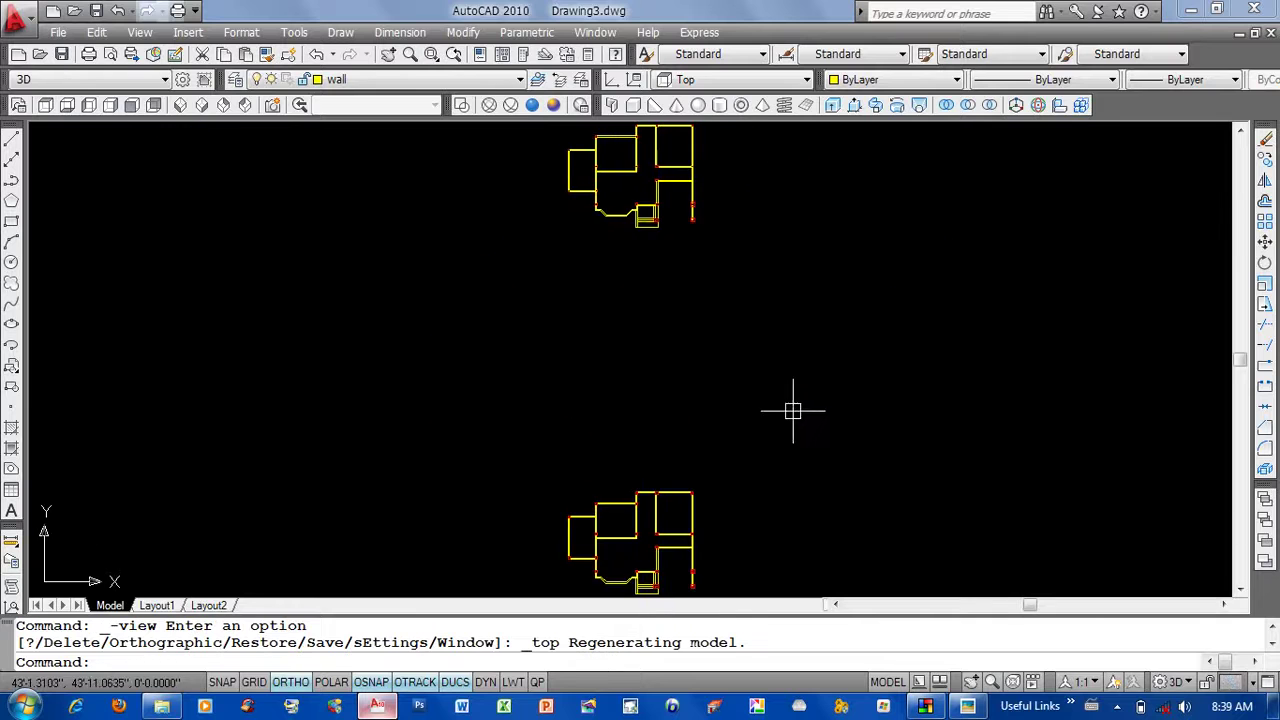
middle_click_drag(795, 410, 746, 480)
scroll(751, 378, "up", 5)
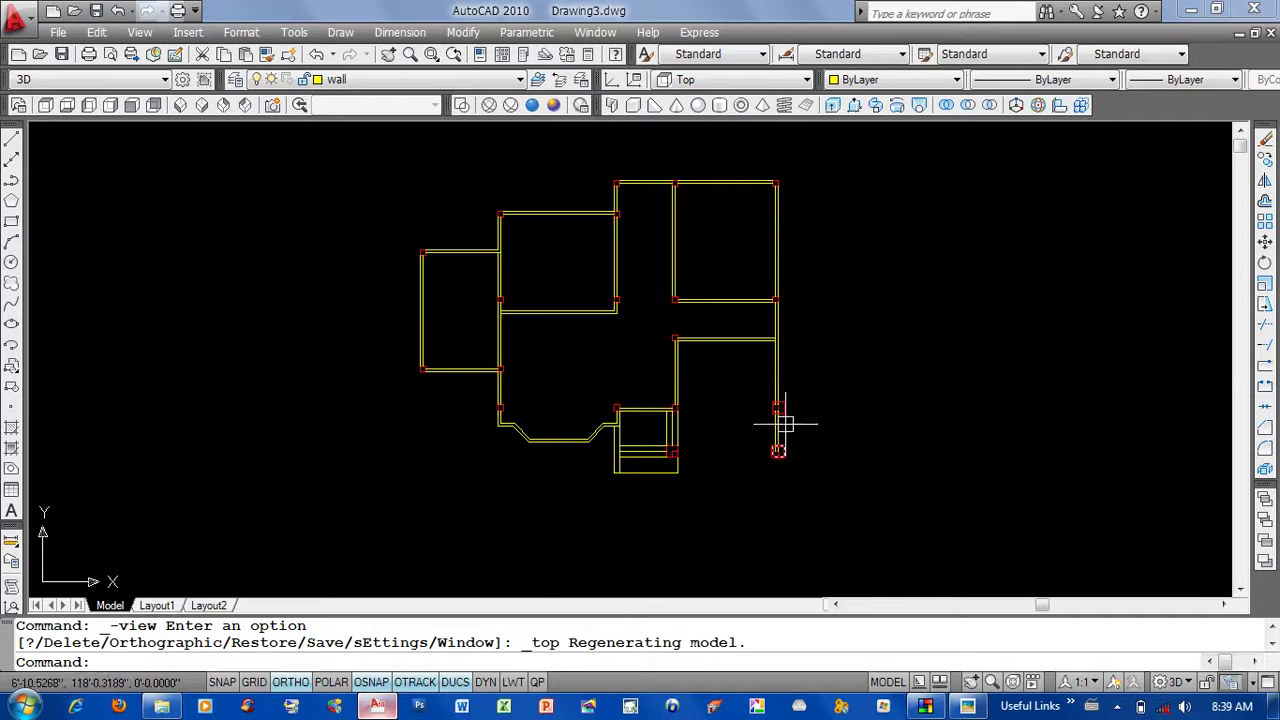
middle_click_drag(709, 480, 694, 500)
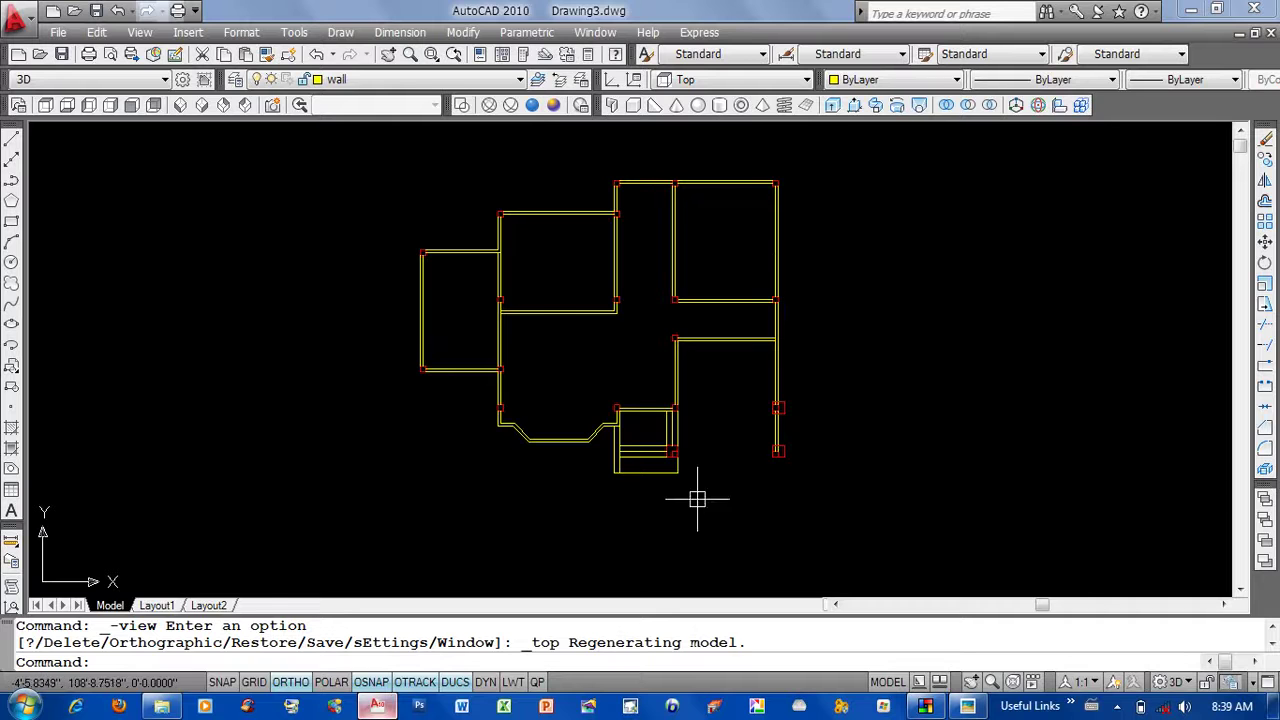
Copy the whole 73-object floor plan to the right.
type("co")
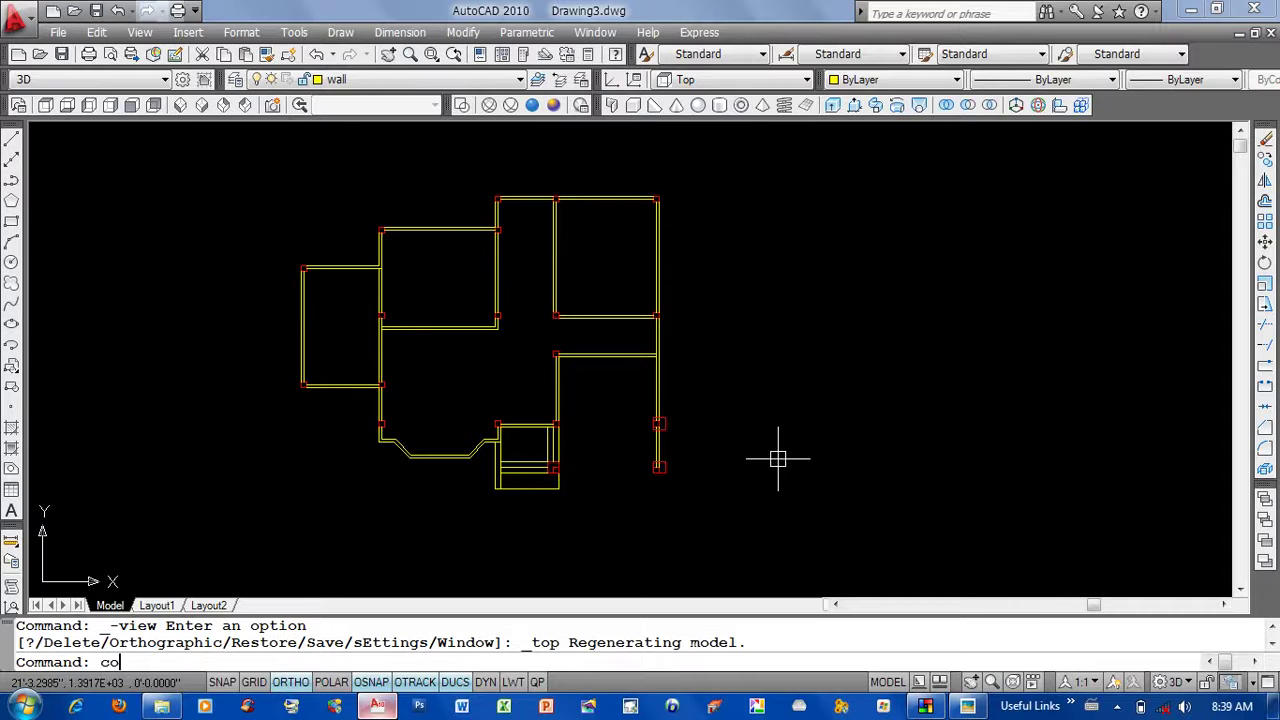
key("Return")
left_click(812, 516)
left_click(234, 161)
key("Return")
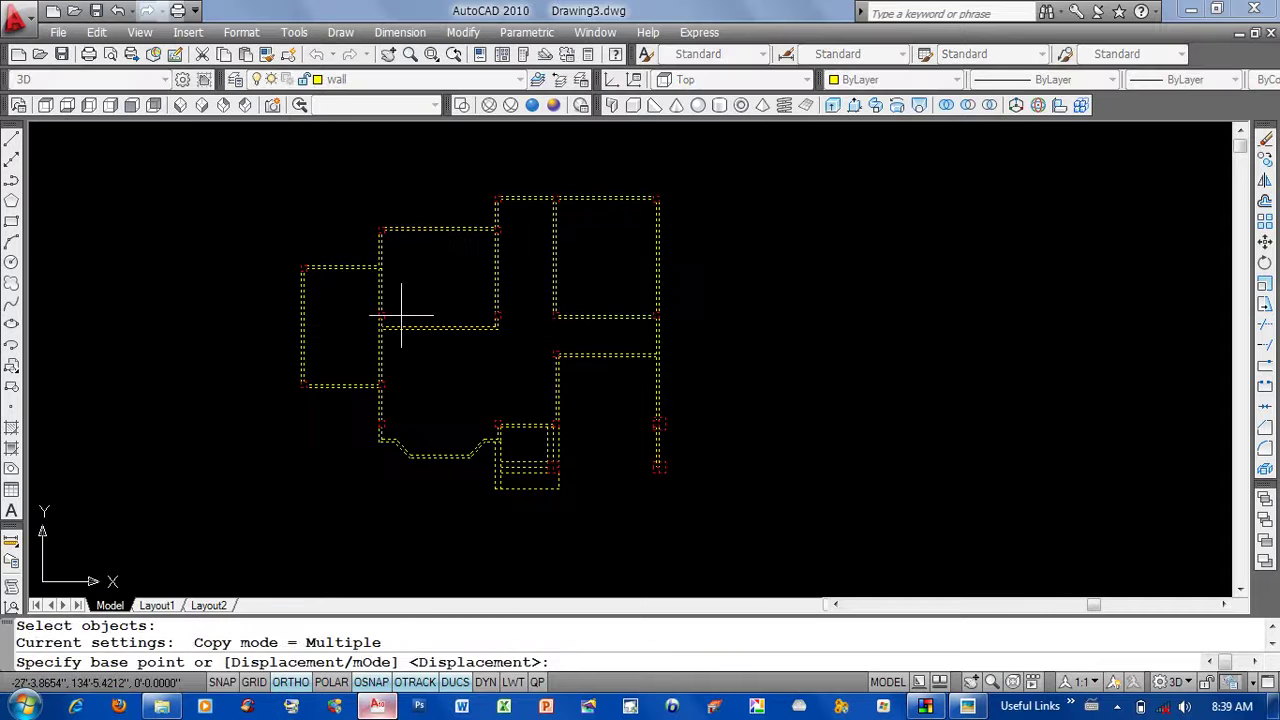
left_click(401, 316)
left_click(886, 357)
key("Return")
Erase the entrance steps from the copied plan and centre it in view.
left_click_drag(900, 386, 697, 480)
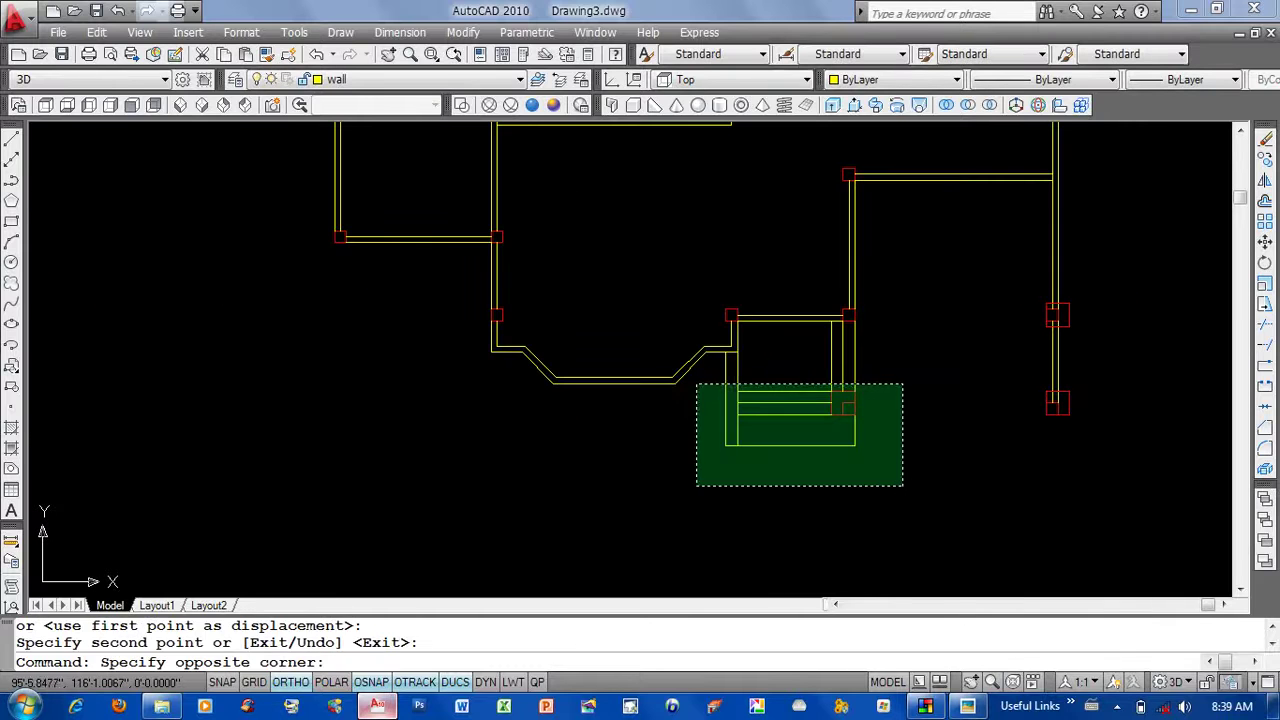
type("e")
key("Return")
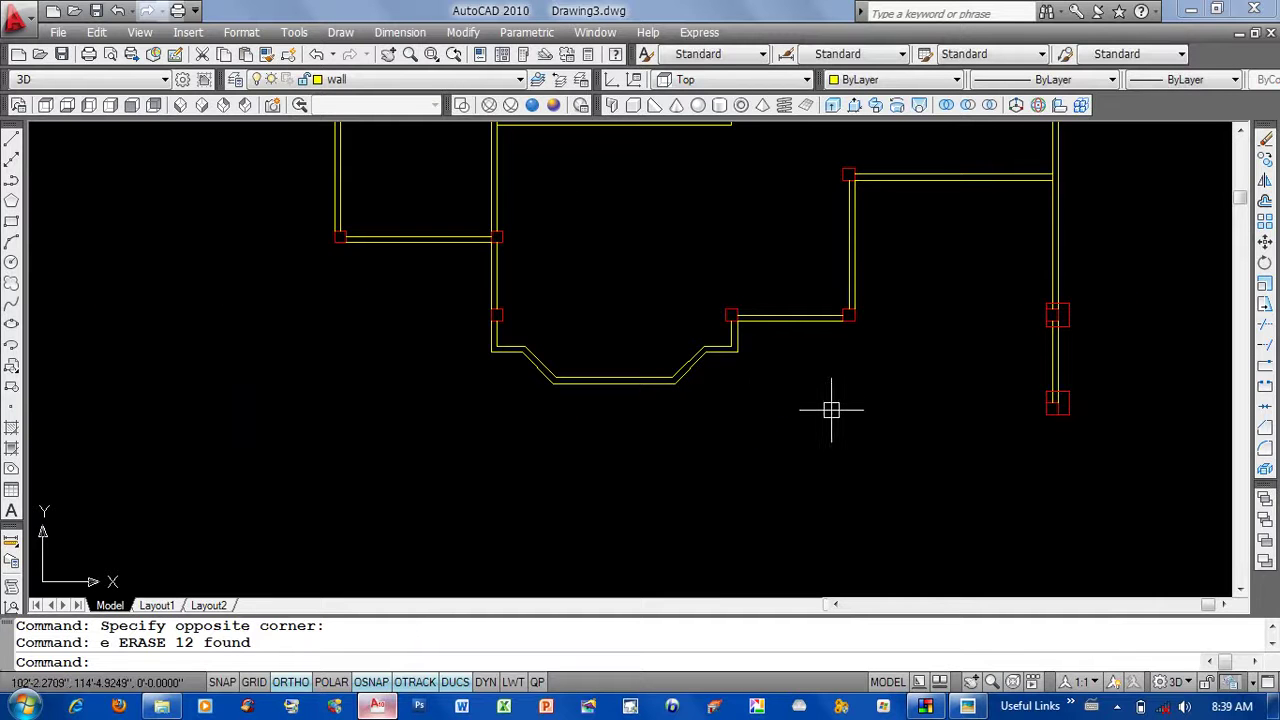
scroll(831, 409, "down", 2)
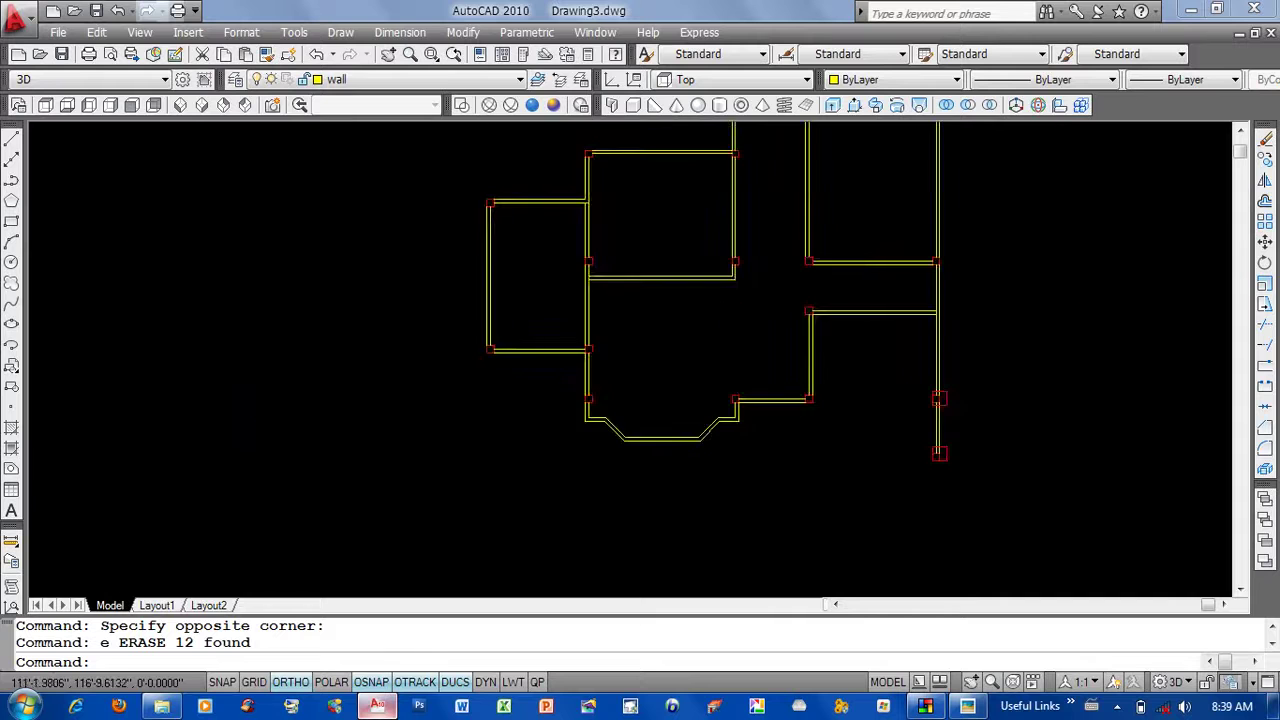
scroll(694, 291, "down", 2)
middle_click_drag(1010, 394, 957, 394)
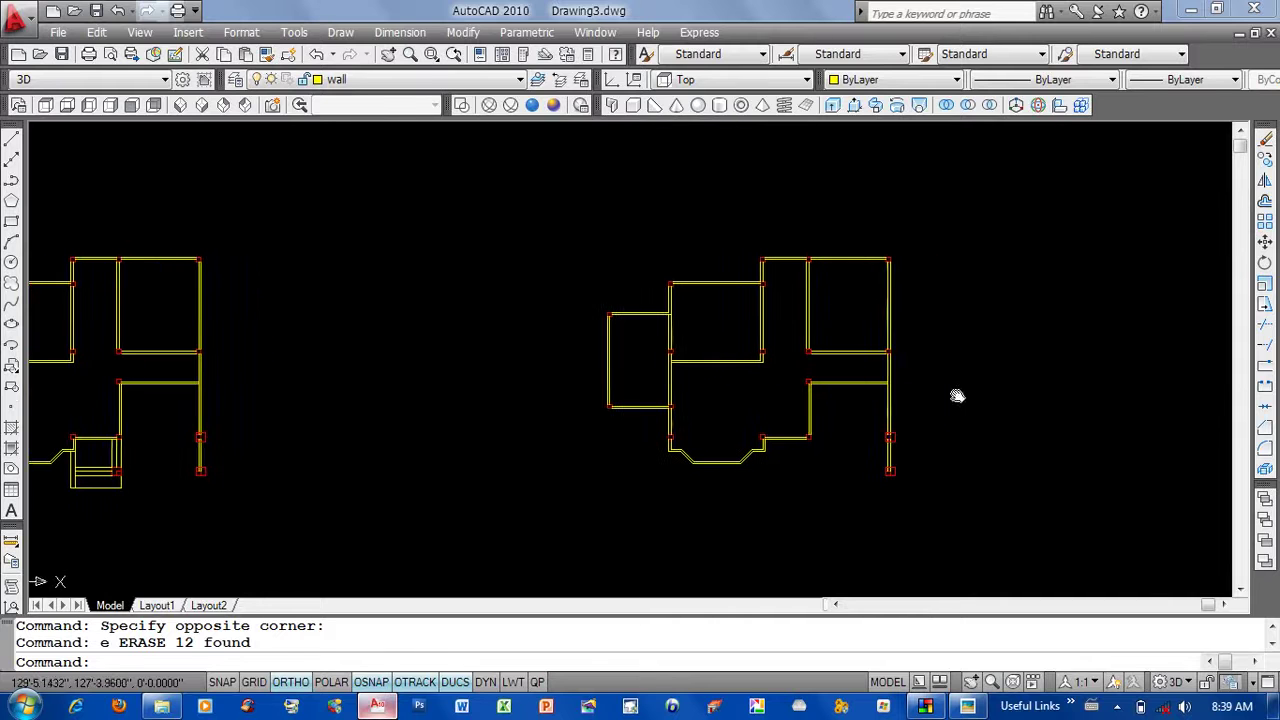
Draw a rectangle frame around the wall plan and trace the footprint outline with BOUNDARY.
type("rec")
key("Return")
left_click(554, 211)
left_click(960, 530)
middle_click_drag(1020, 477, 987, 474)
type("b")
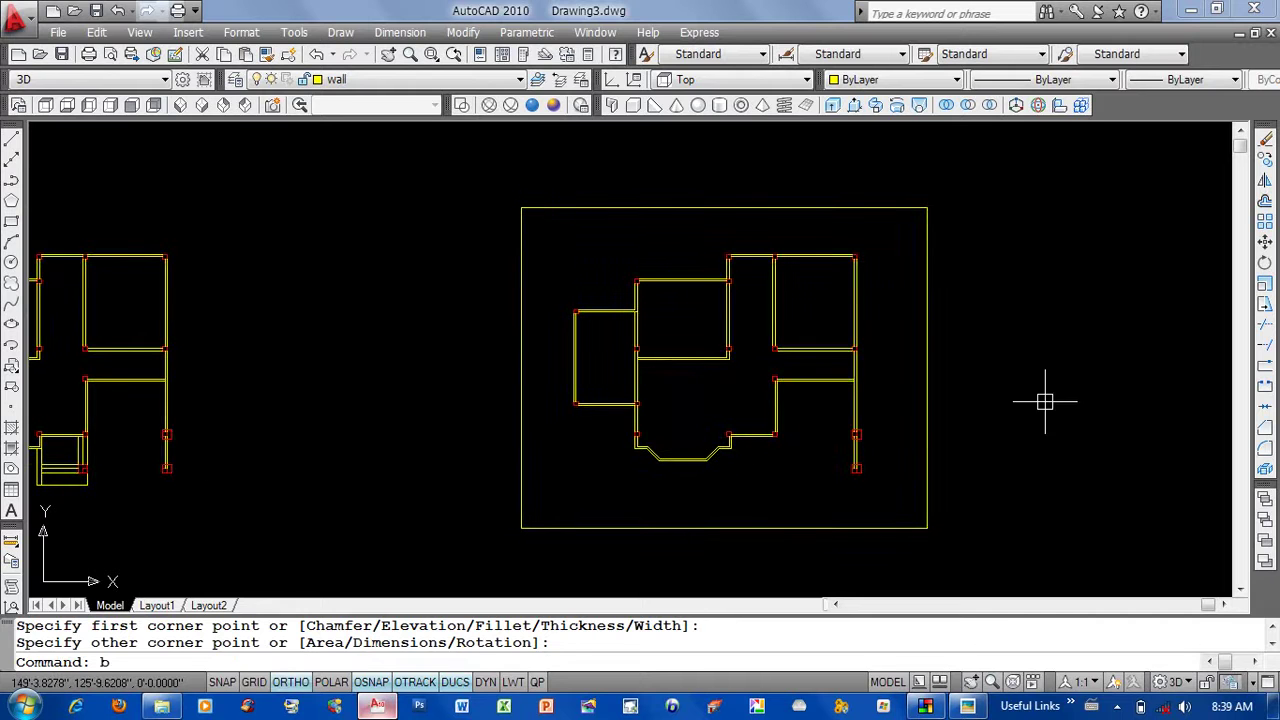
type("o")
key("Return")
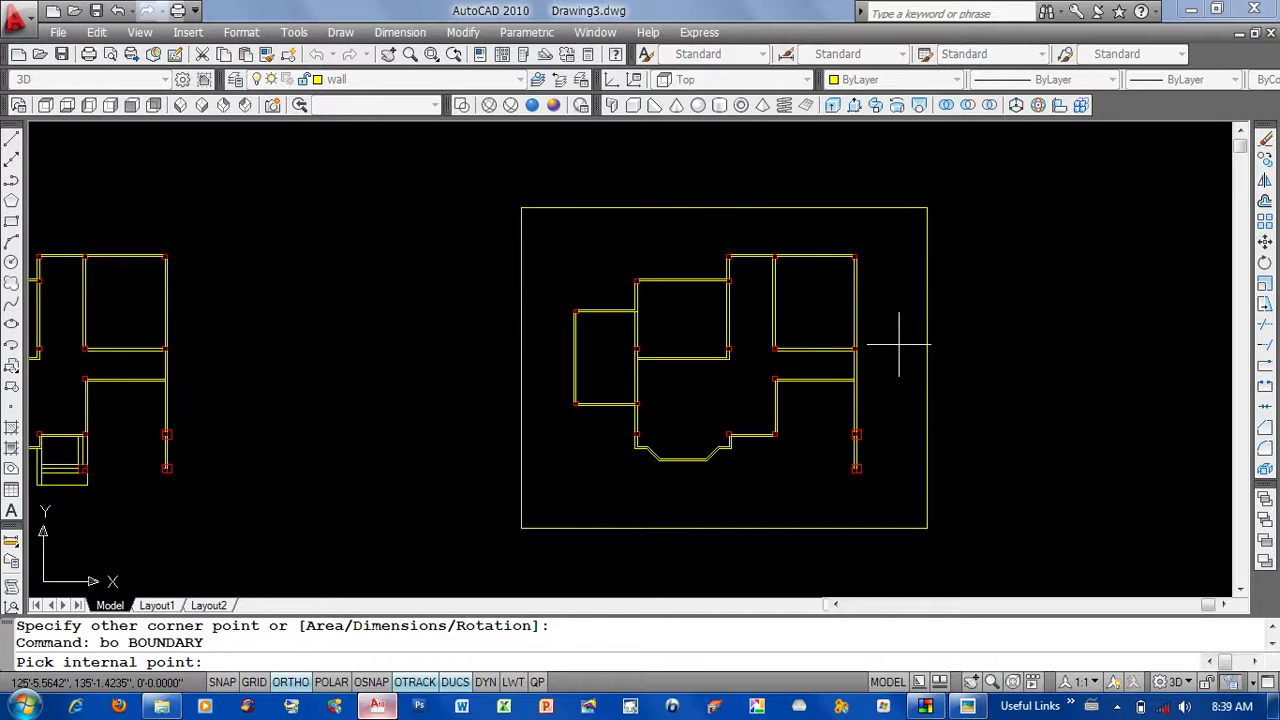
left_click(898, 345)
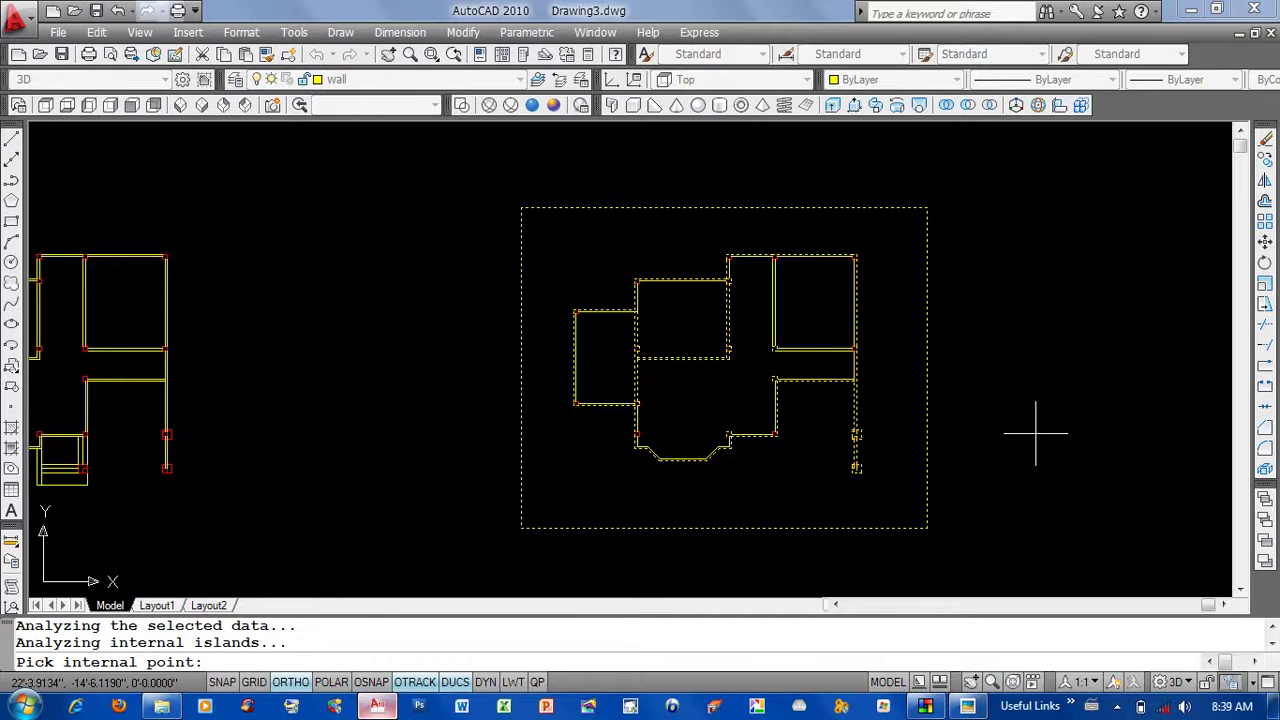
key("Return")
Erase the outer rectangle frame.
left_click(981, 523)
left_click(894, 503)
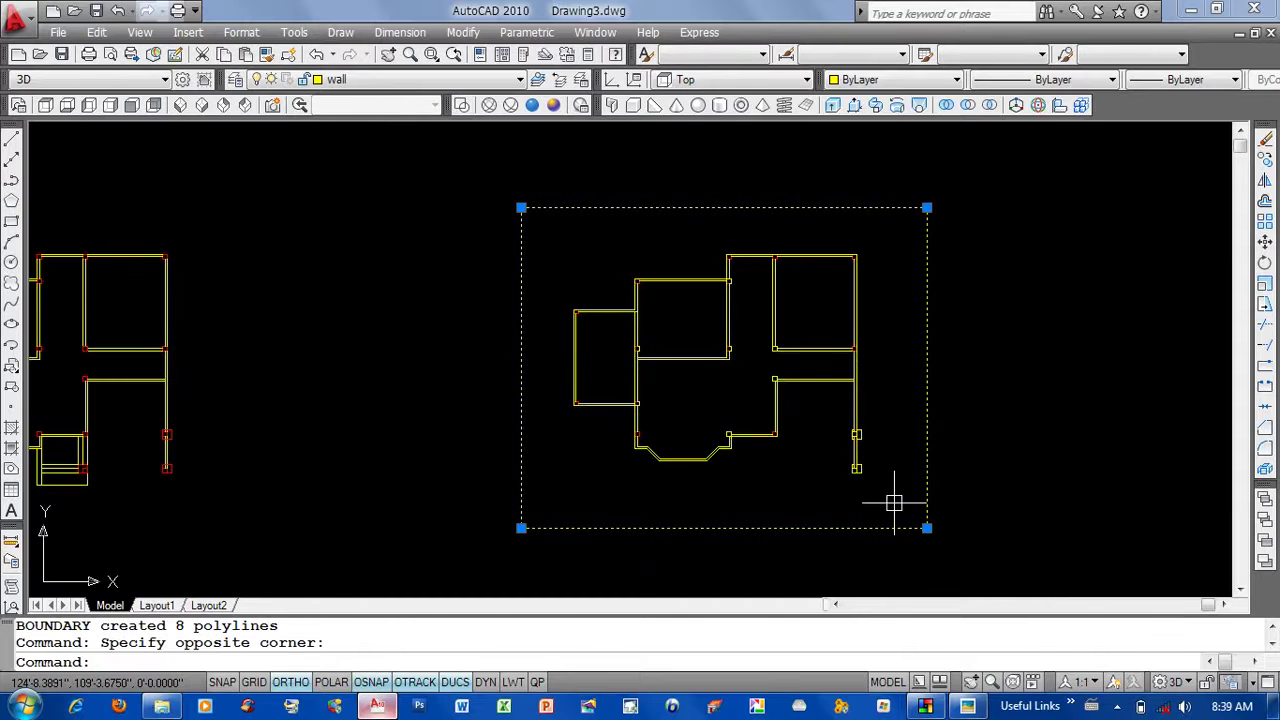
type("e")
key("Return")
Move the traced footprint outline aside into empty space.
scroll(863, 508, "up", 3)
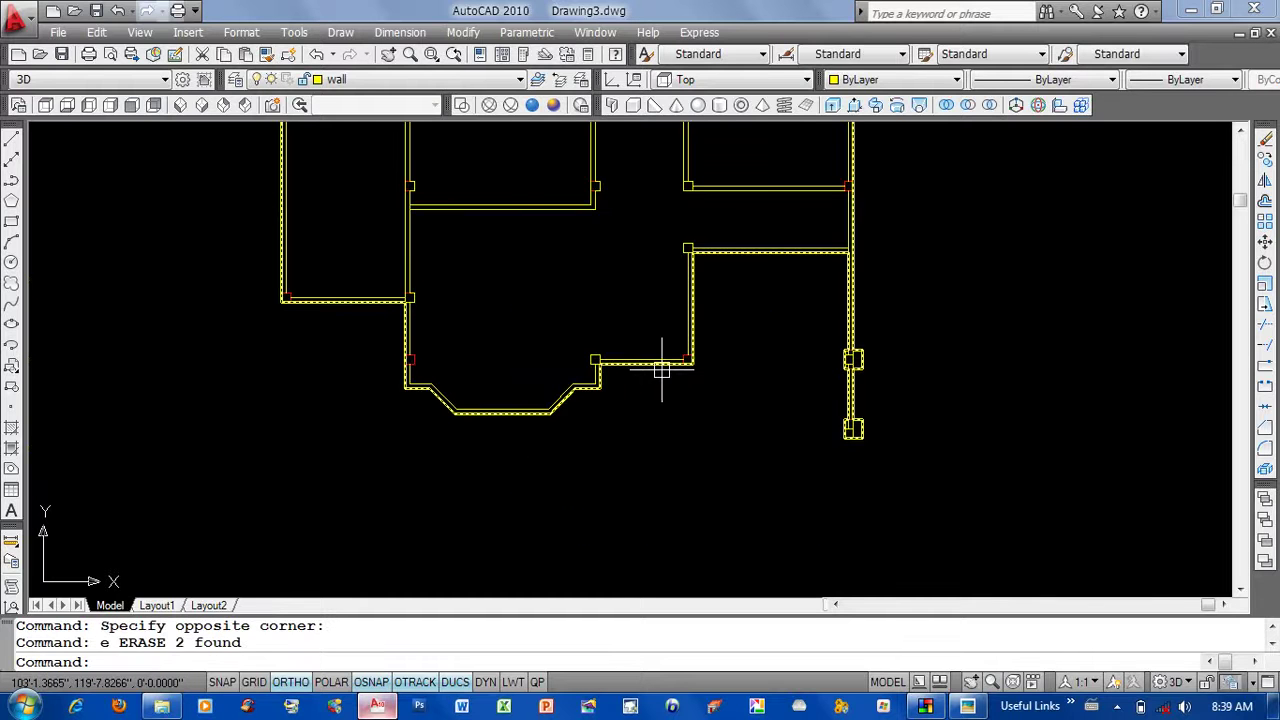
left_click(663, 362)
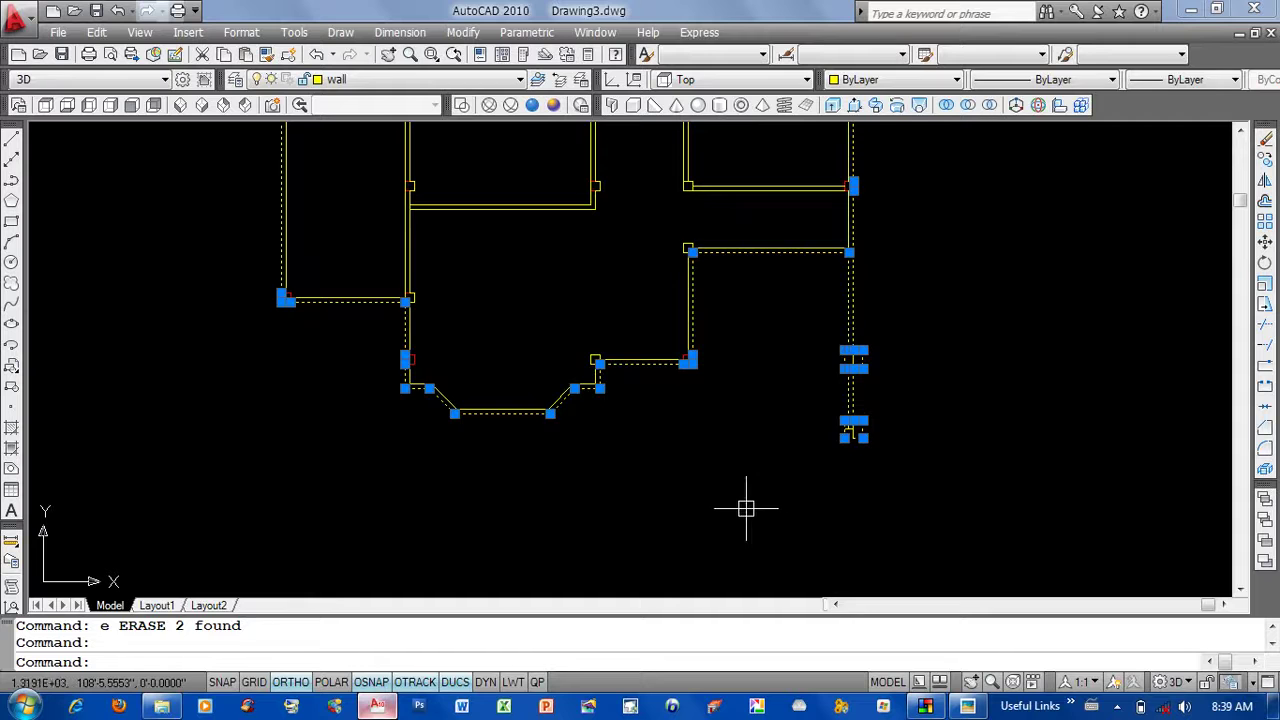
type("m")
key("Return")
left_click(552, 463)
middle_click_drag(784, 467, 474, 467)
left_click(826, 460)
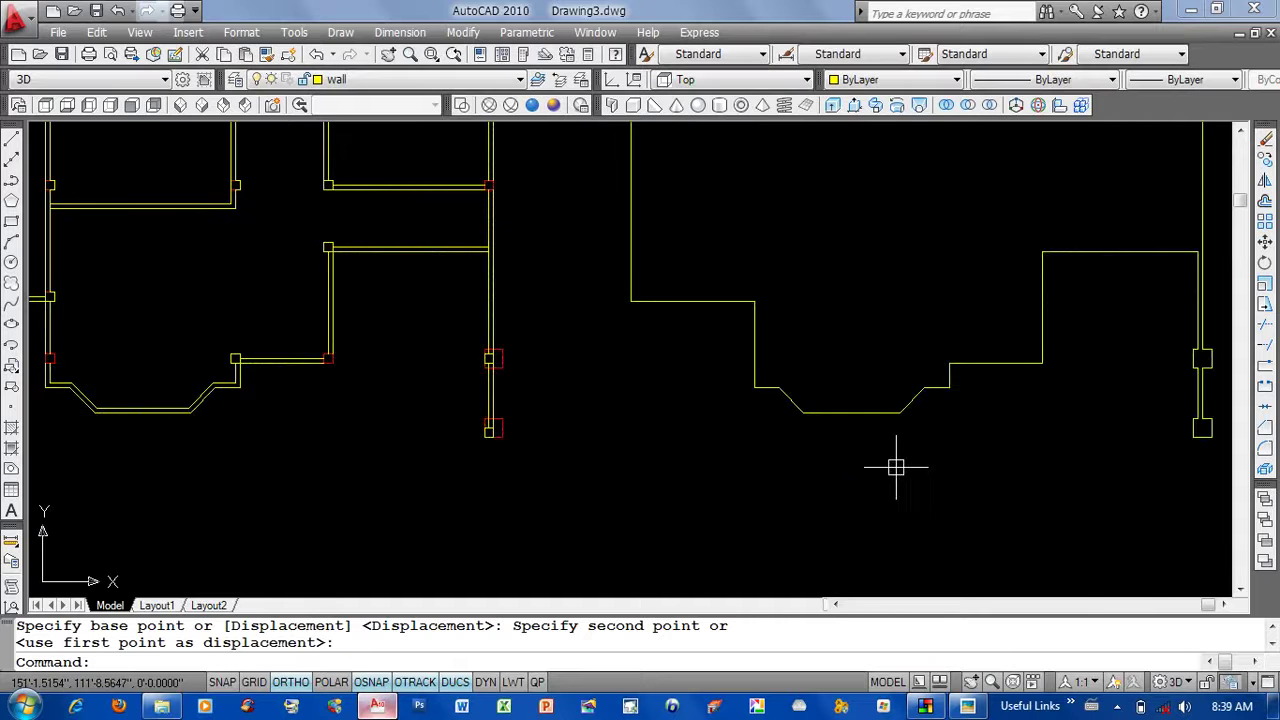
scroll(740, 503, "down", 3)
Erase the original wall plan, leaving only the footprint outline.
left_click_drag(700, 495, 421, 257)
type("e")
key("Return")
middle_click_drag(766, 377, 661, 342)
left_click(180, 106)
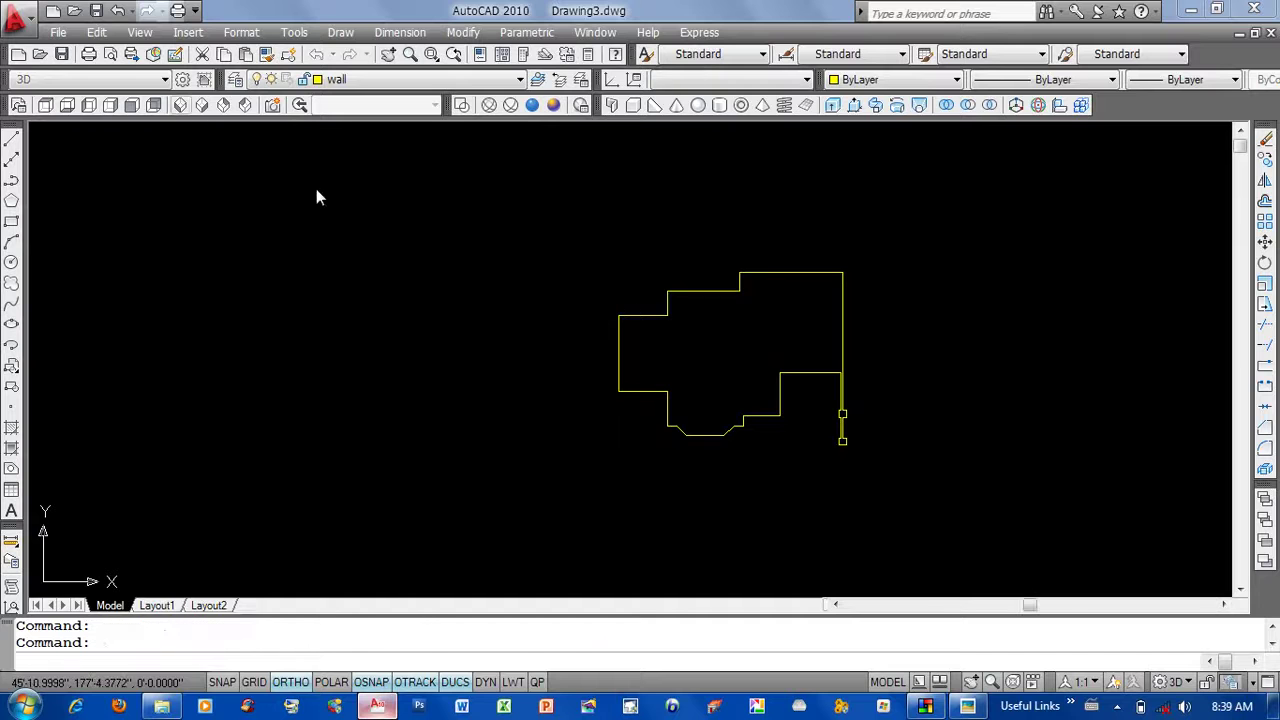
Browse the reference images to the ground floor plan showing the 24" plinth level.
scroll(677, 125, "up", 4)
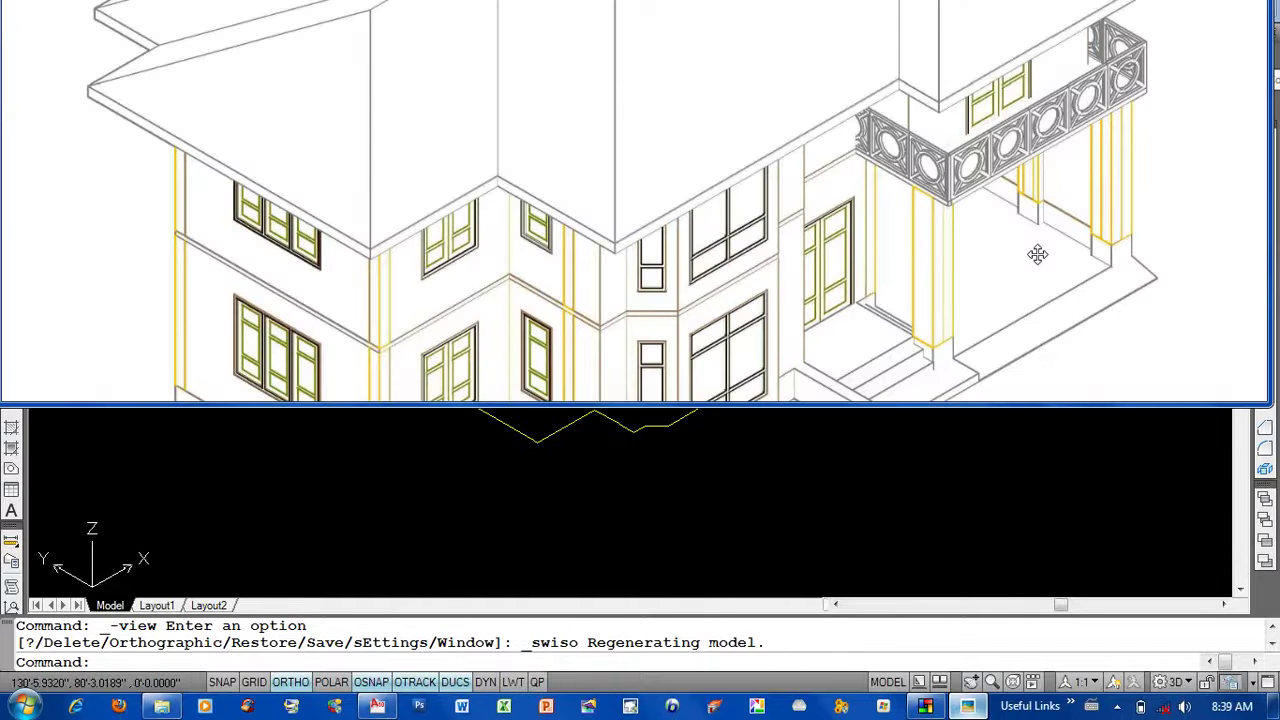
scroll(830, 196, "down", 2)
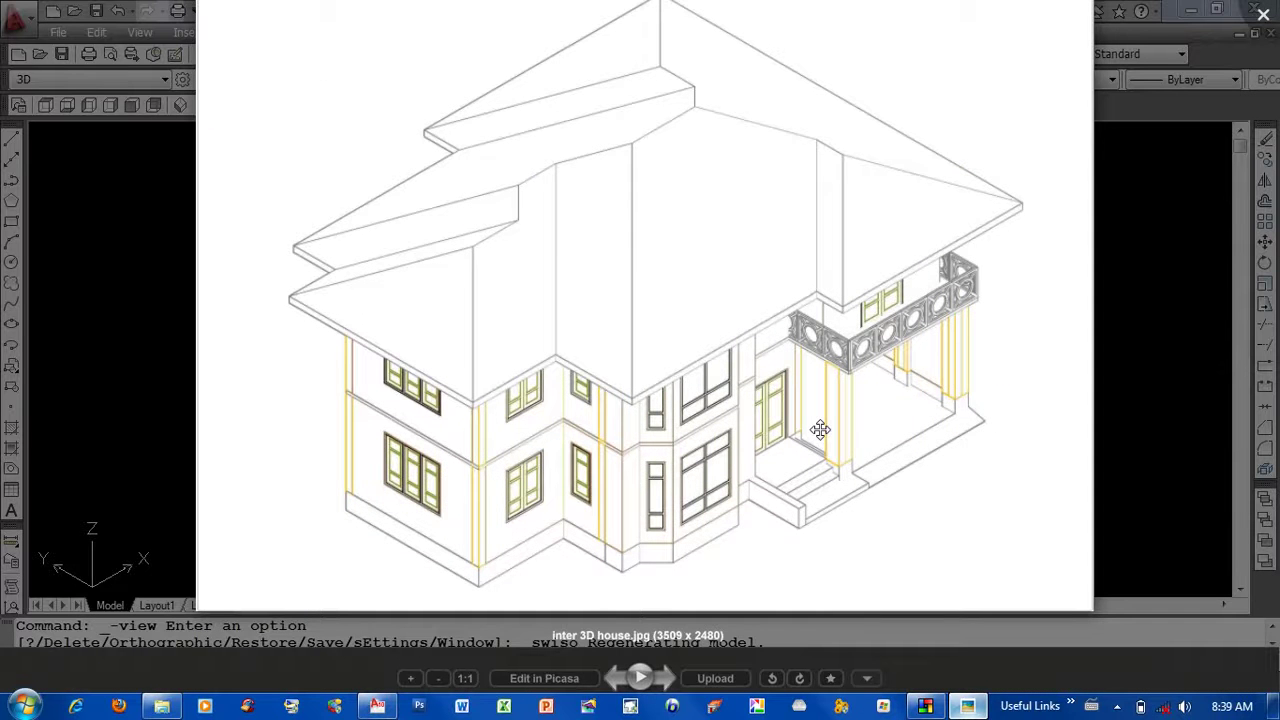
key("Right")
scroll(634, 346, "up", 3)
scroll(634, 346, "up", 1)
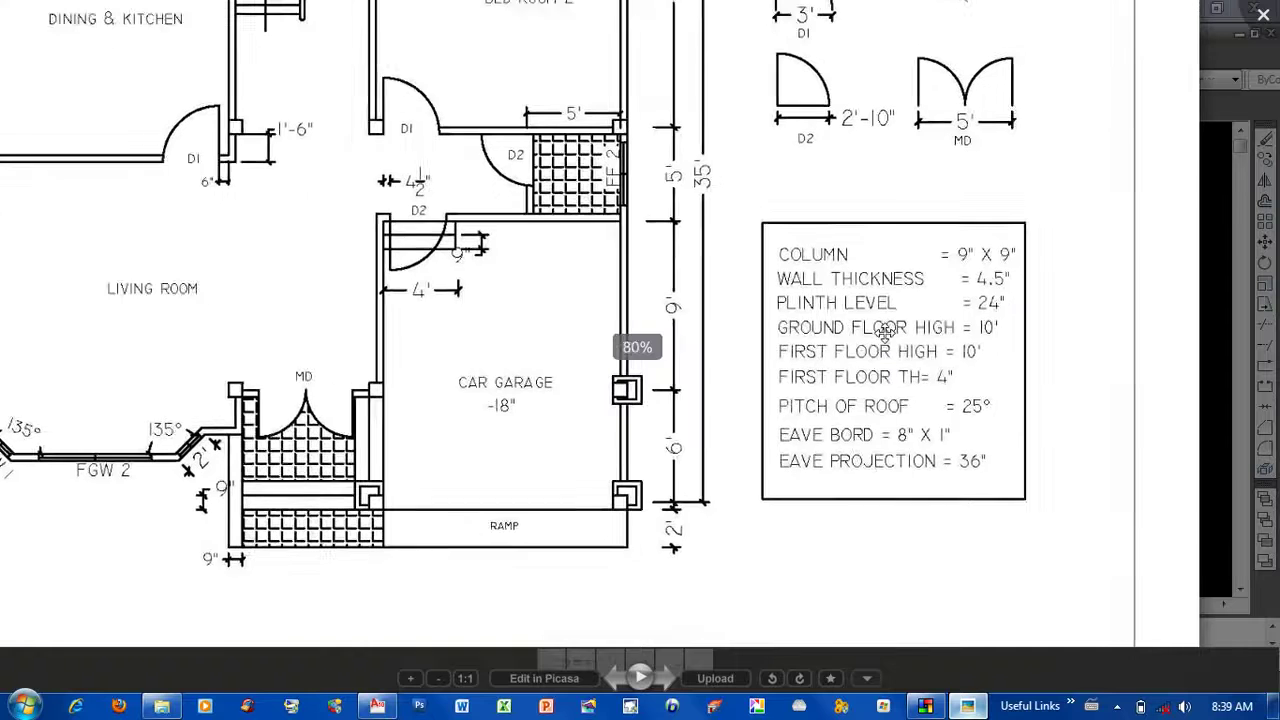
Extrude the footprint outline to a 24-inch-high slab.
left_click(378, 706)
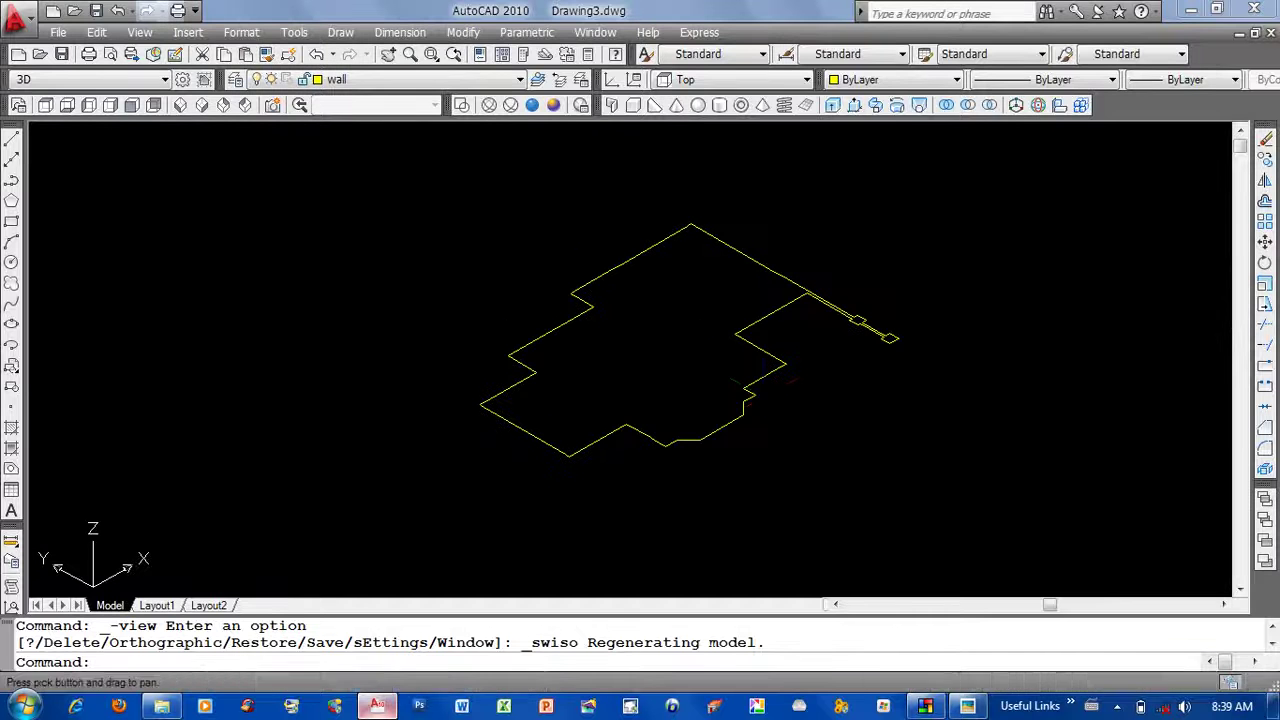
type("ext")
key("Return")
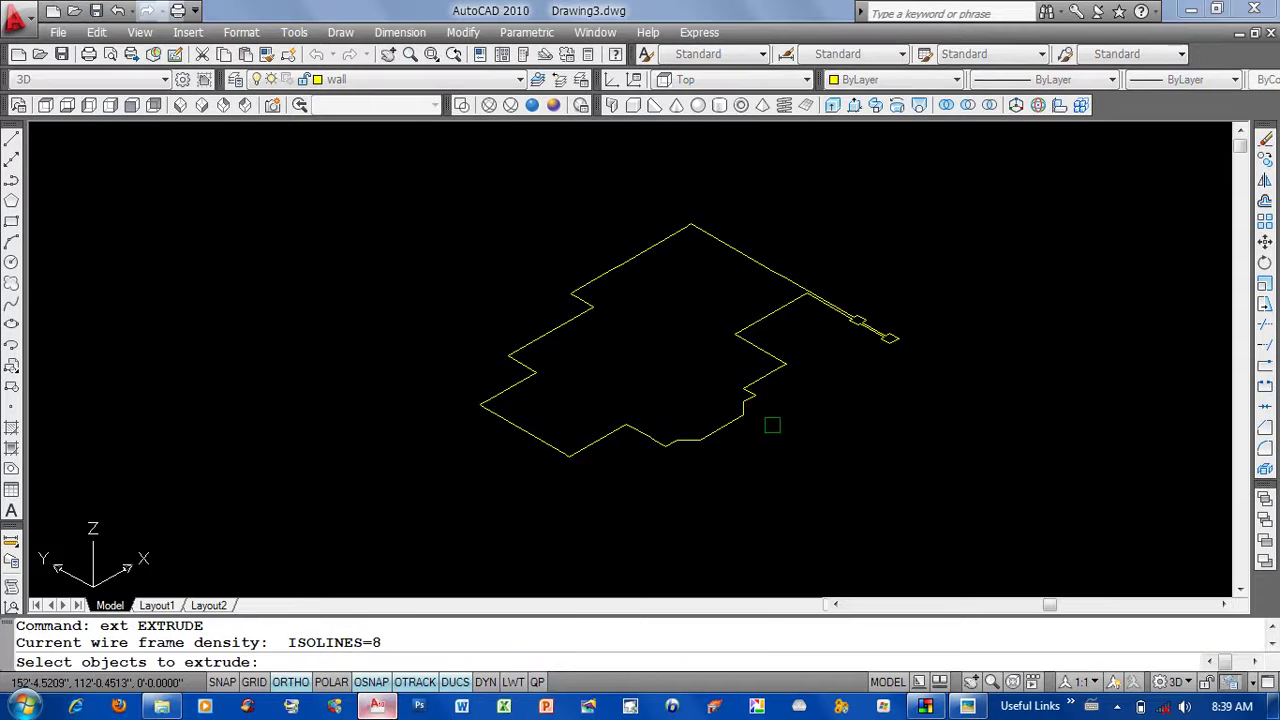
left_click(771, 423)
left_click(690, 415)
key("Return")
type("24")
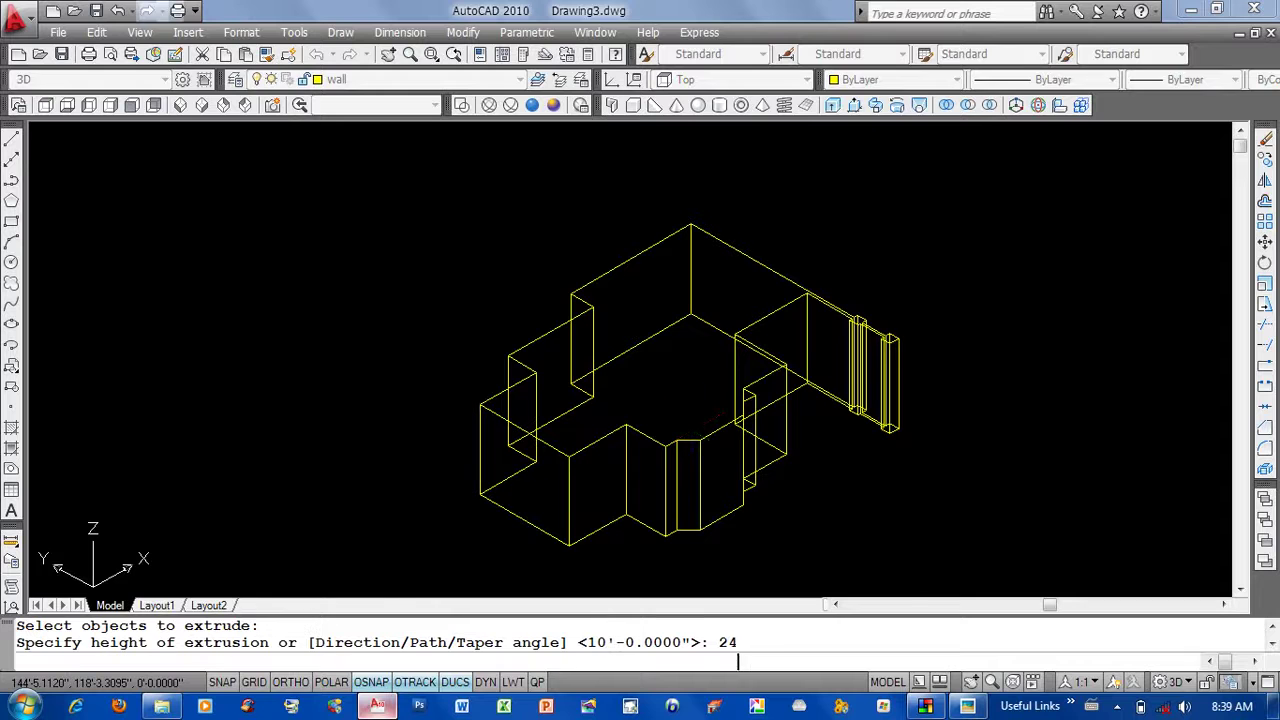
key("Return")
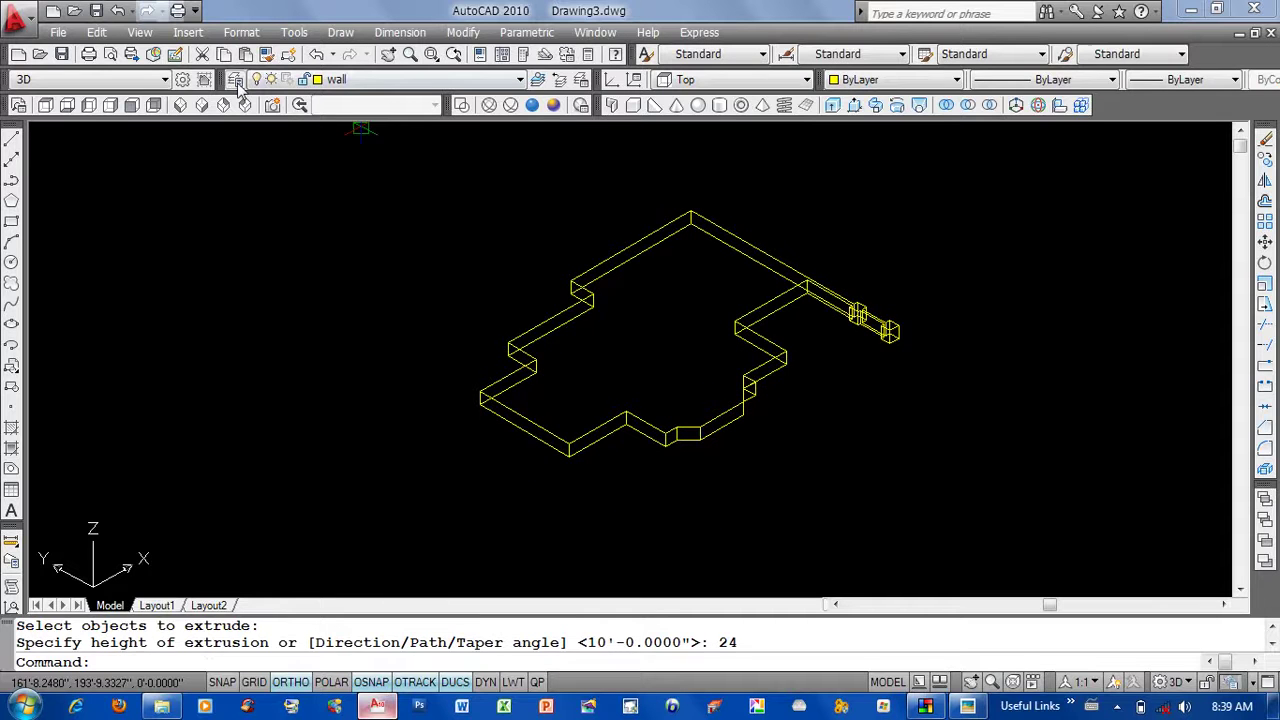
Create a new layer named 'floor' with colour 171.
left_click(235, 79)
left_click(511, 181)
type("floor")
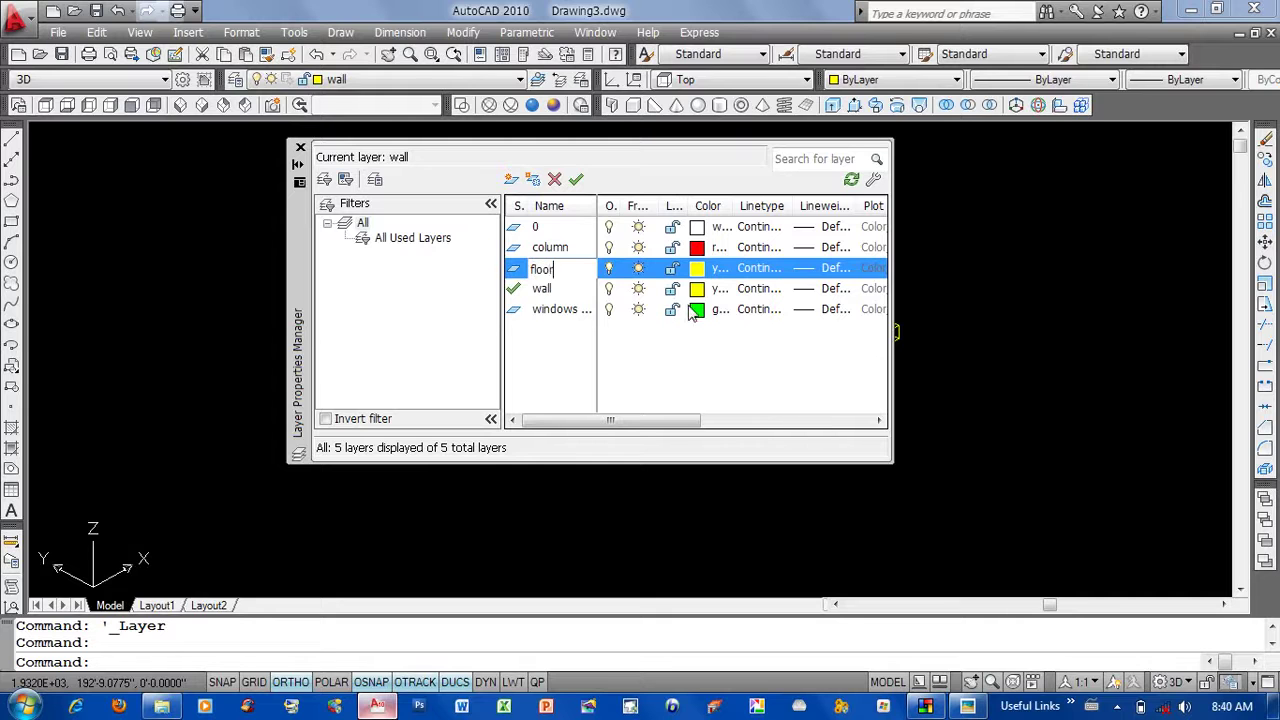
key("Return")
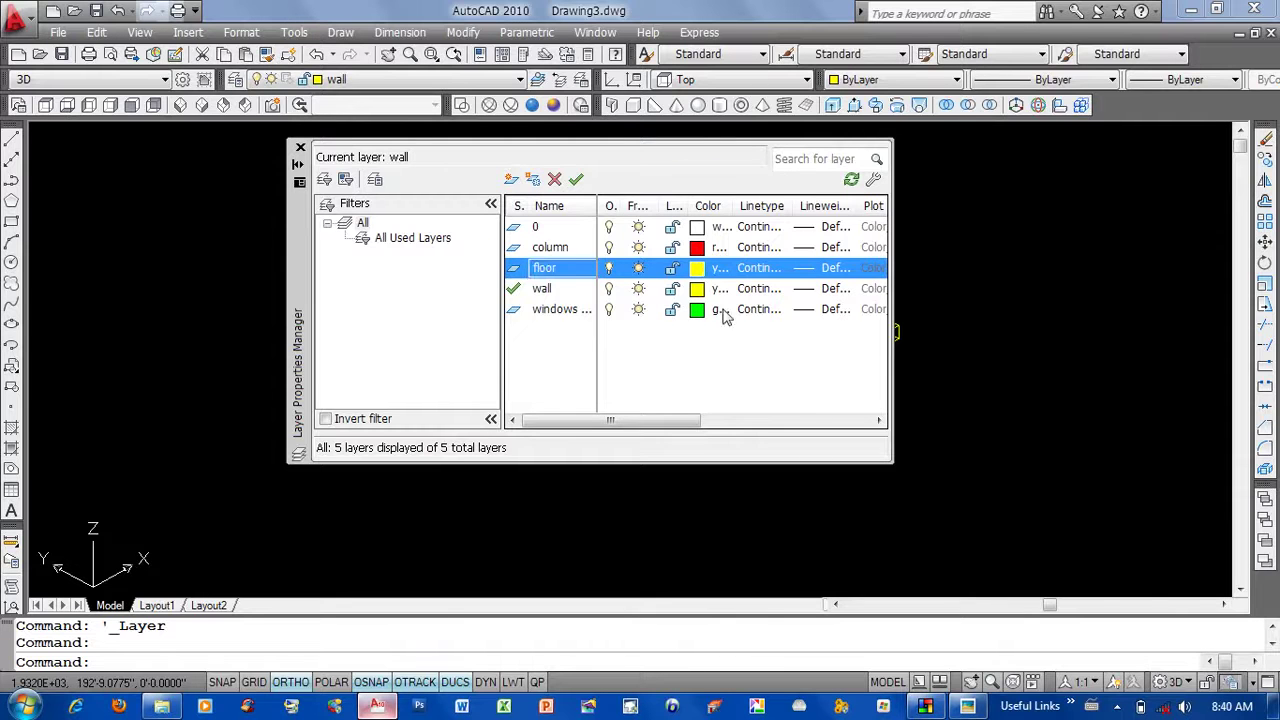
left_click(697, 268)
left_click(697, 309)
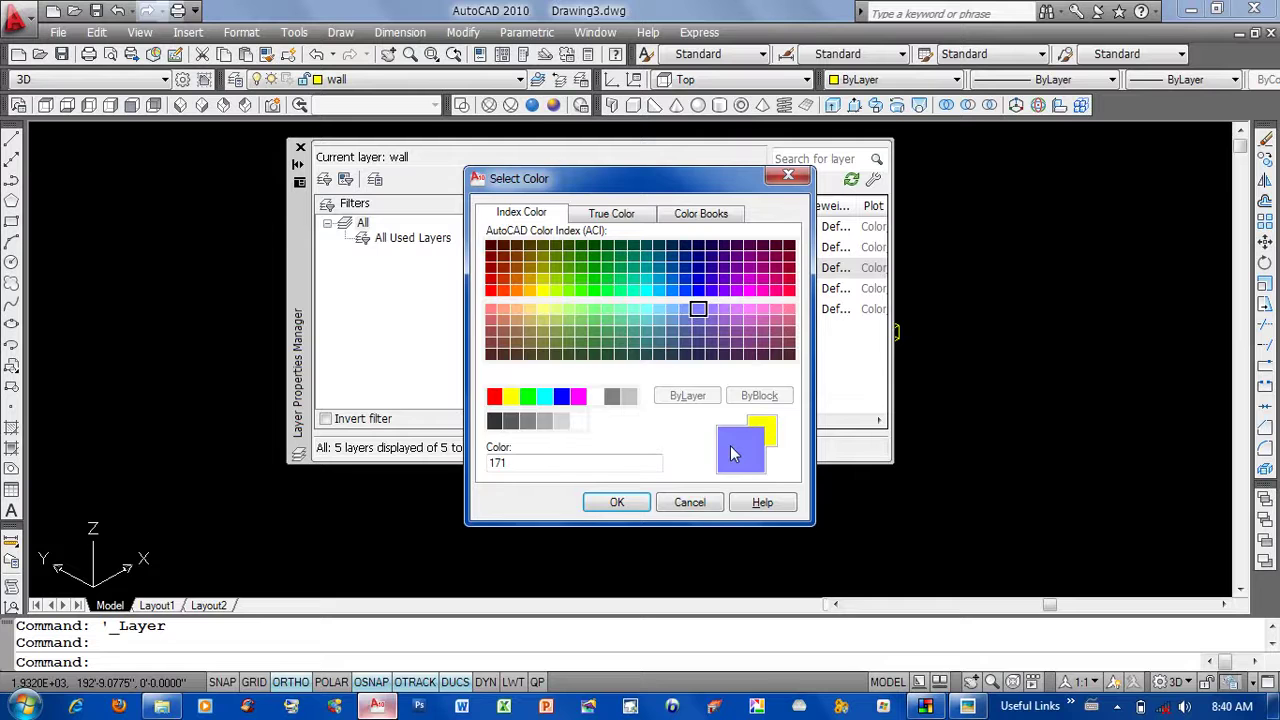
left_click(617, 502)
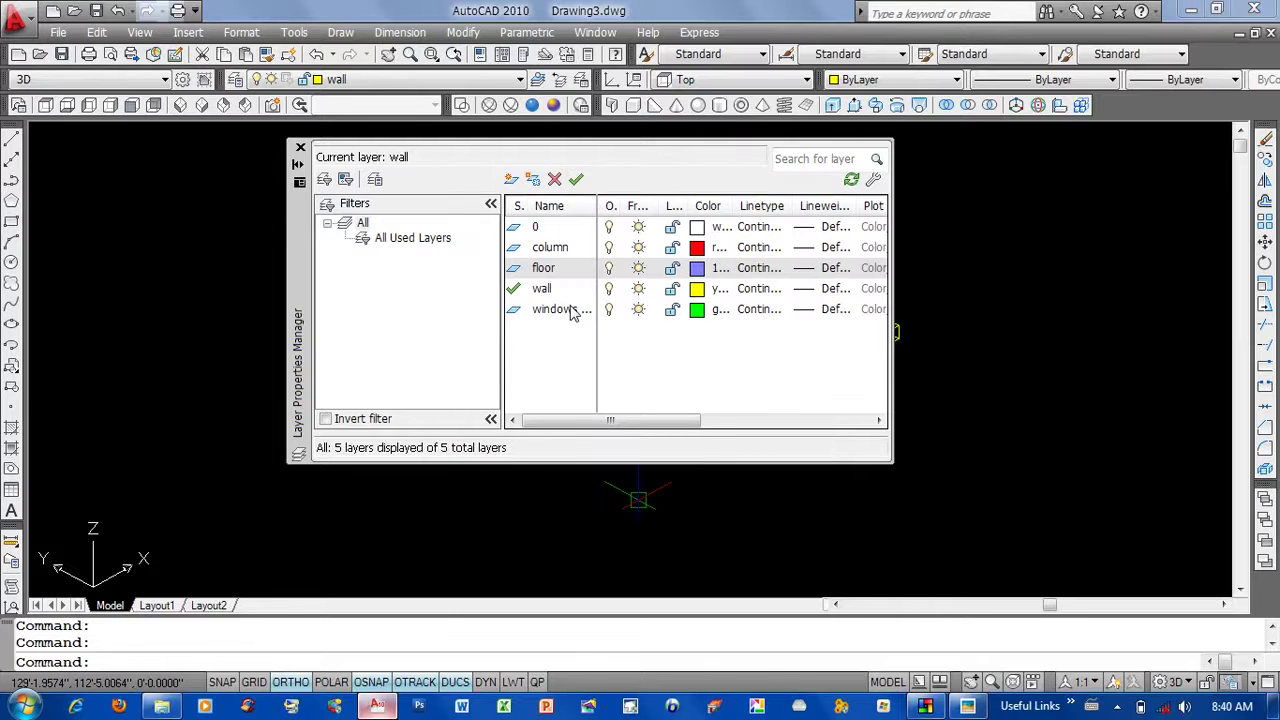
left_click(299, 147)
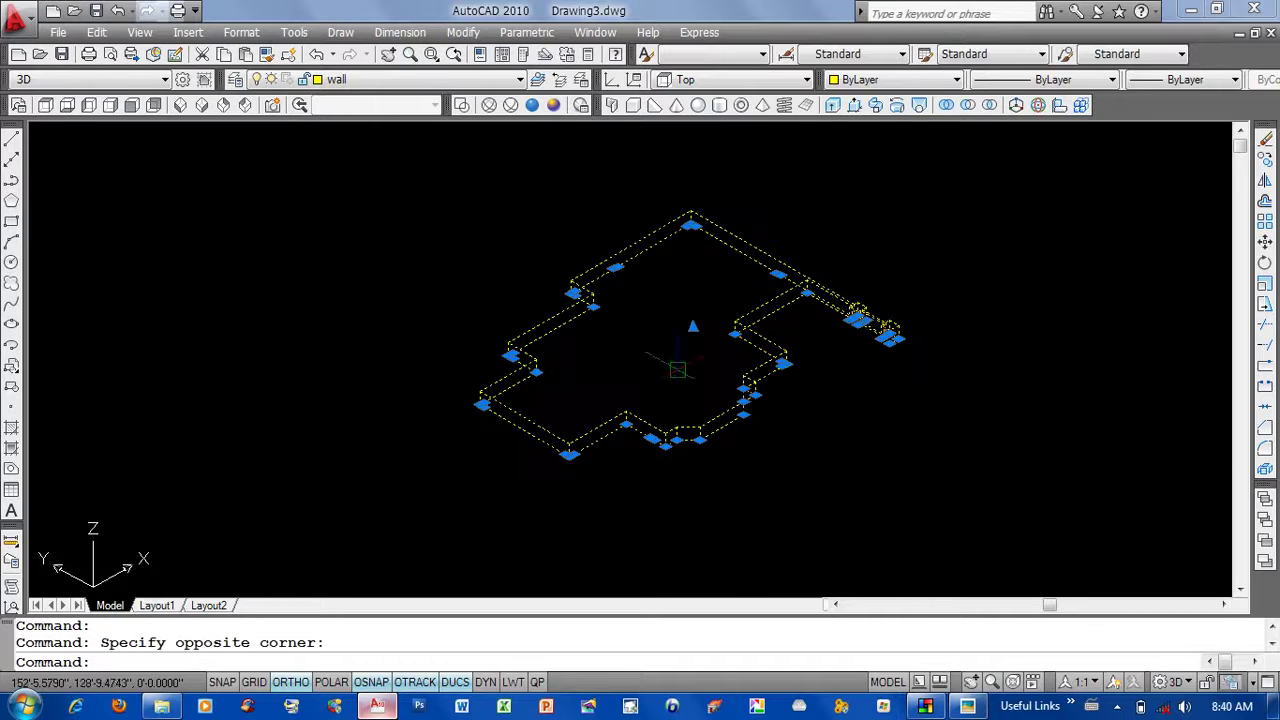
Put the plinth slab on the floor layer.
left_click(400, 80)
left_click(363, 128)
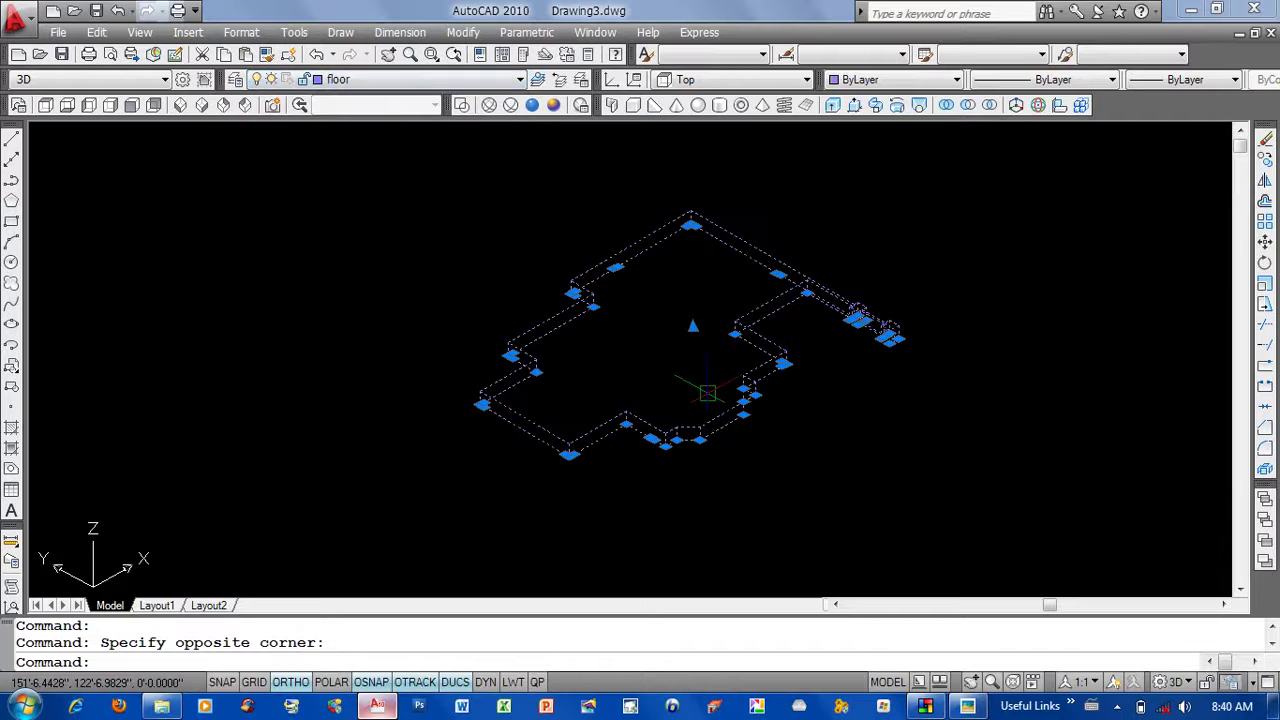
key("Escape")
key("Escape")
Move the slab from its corner to the base corner of the wall model.
scroll(757, 436, "down", 1)
scroll(757, 436, "down", 5)
middle_click_drag(757, 436, 768, 351)
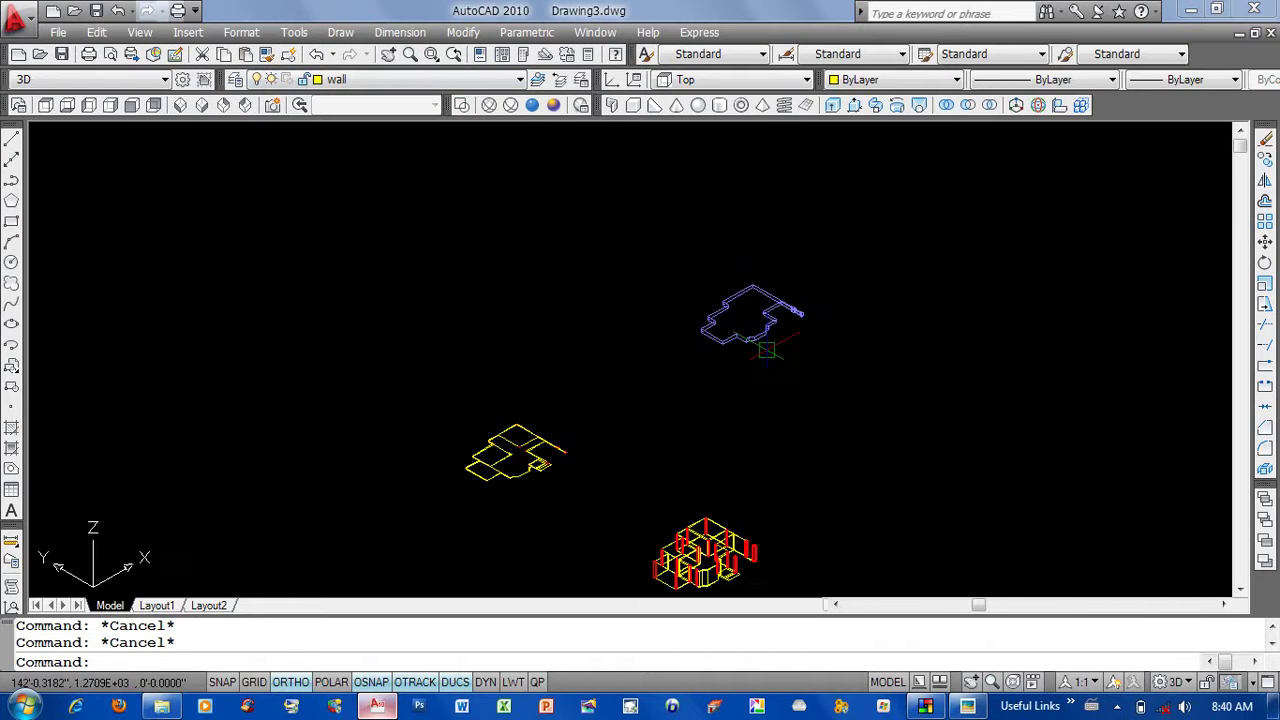
type("m")
key("Return")
left_click_drag(766, 350, 703, 291)
key("Return")
middle_click_drag(725, 345, 771, 206)
scroll(777, 203, "up", 2)
scroll(777, 203, "up", 4)
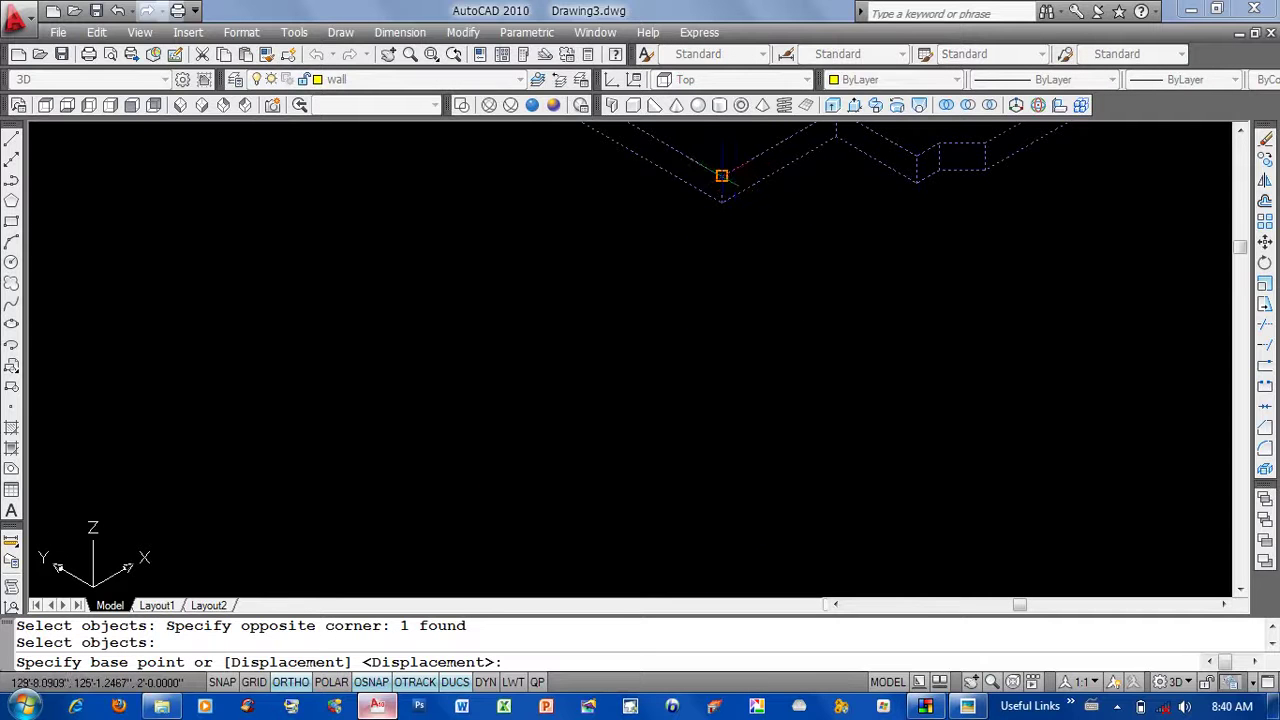
left_click(721, 175)
scroll(738, 388, "down", 2)
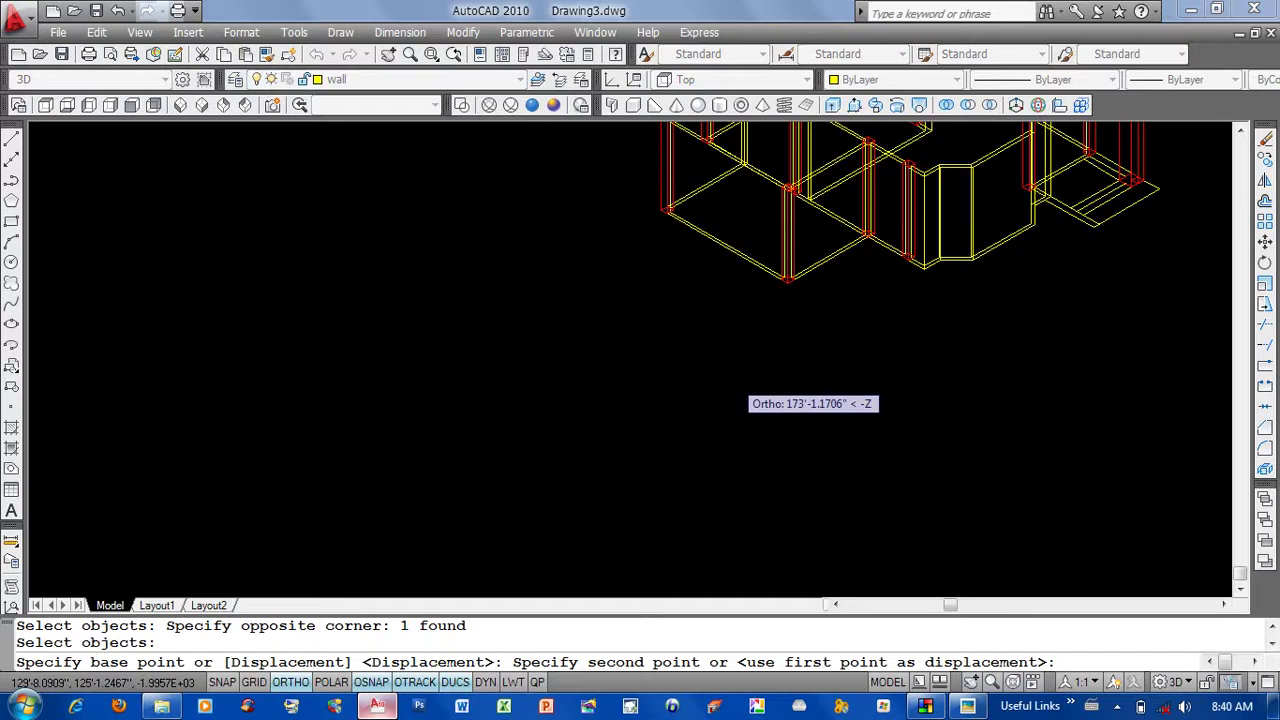
mouse_move(720, 377)
middle_mouse_down()
mouse_move(782, 318)
mouse_move(896, 465)
middle_mouse_up()
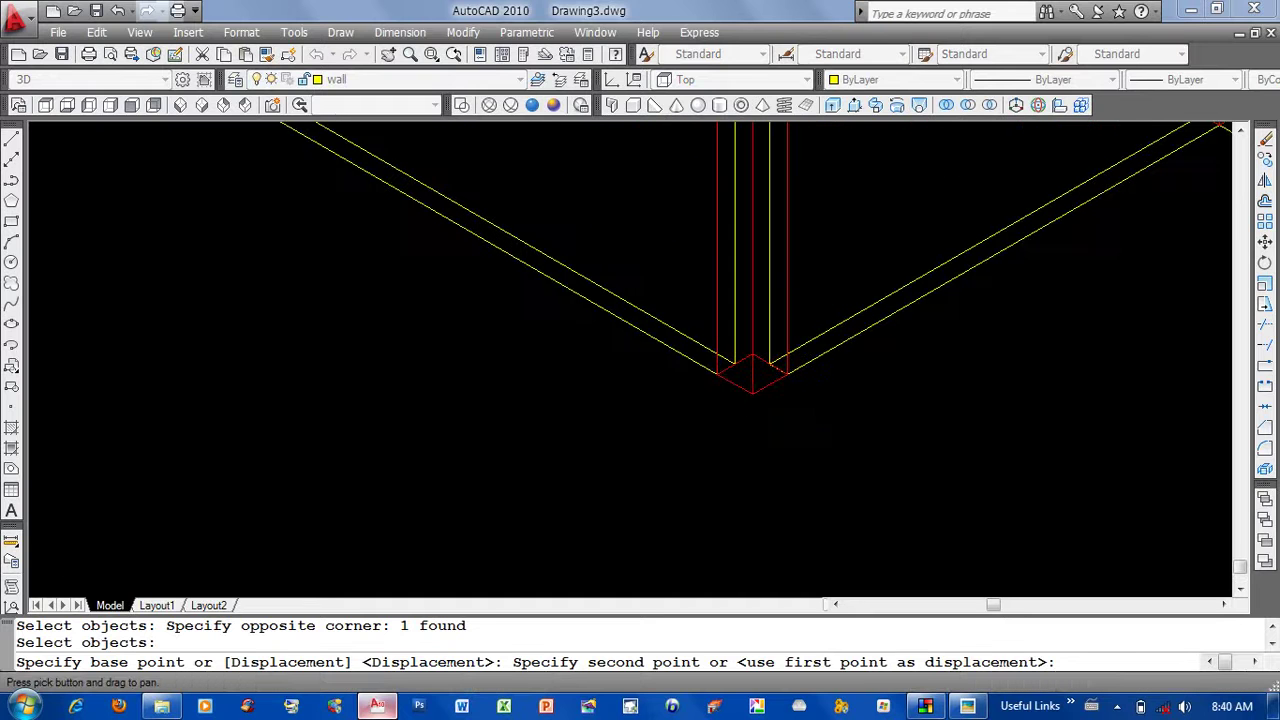
key("Escape")
scroll(791, 400, "down", 5)
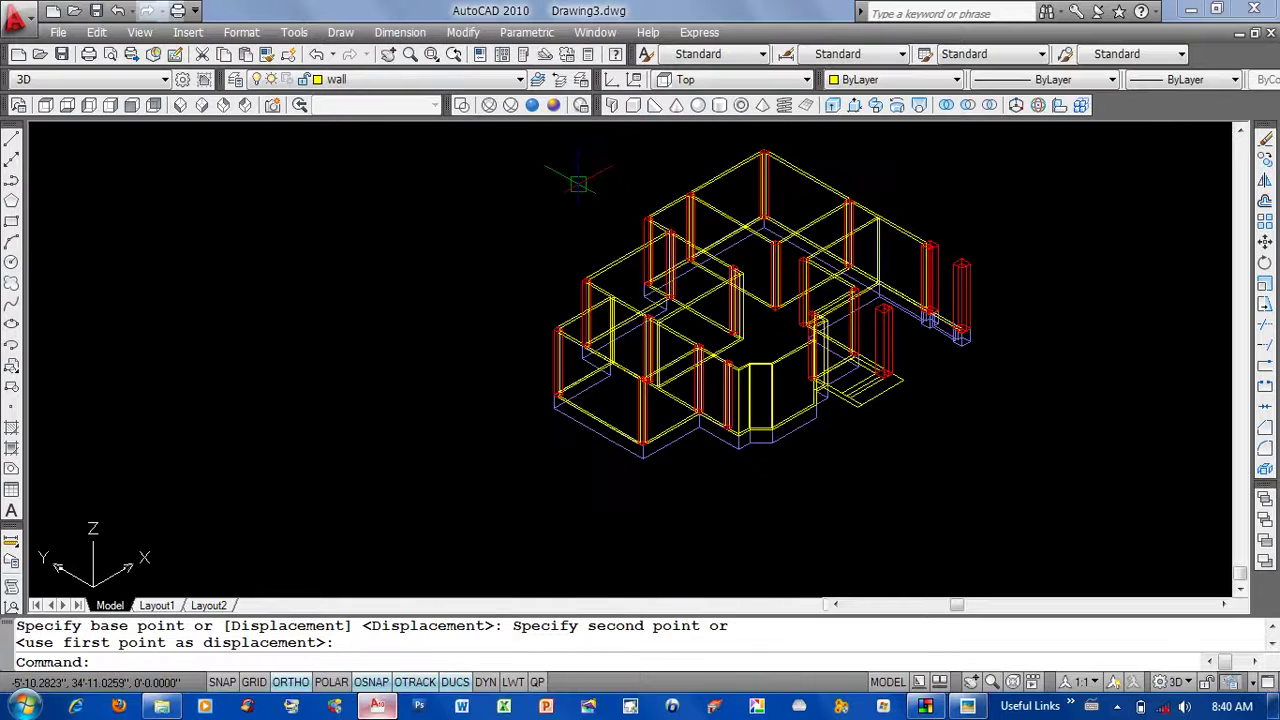
Display the model in the Realistic visual style.
left_click(532, 107)
scroll(833, 455, "up", 3)
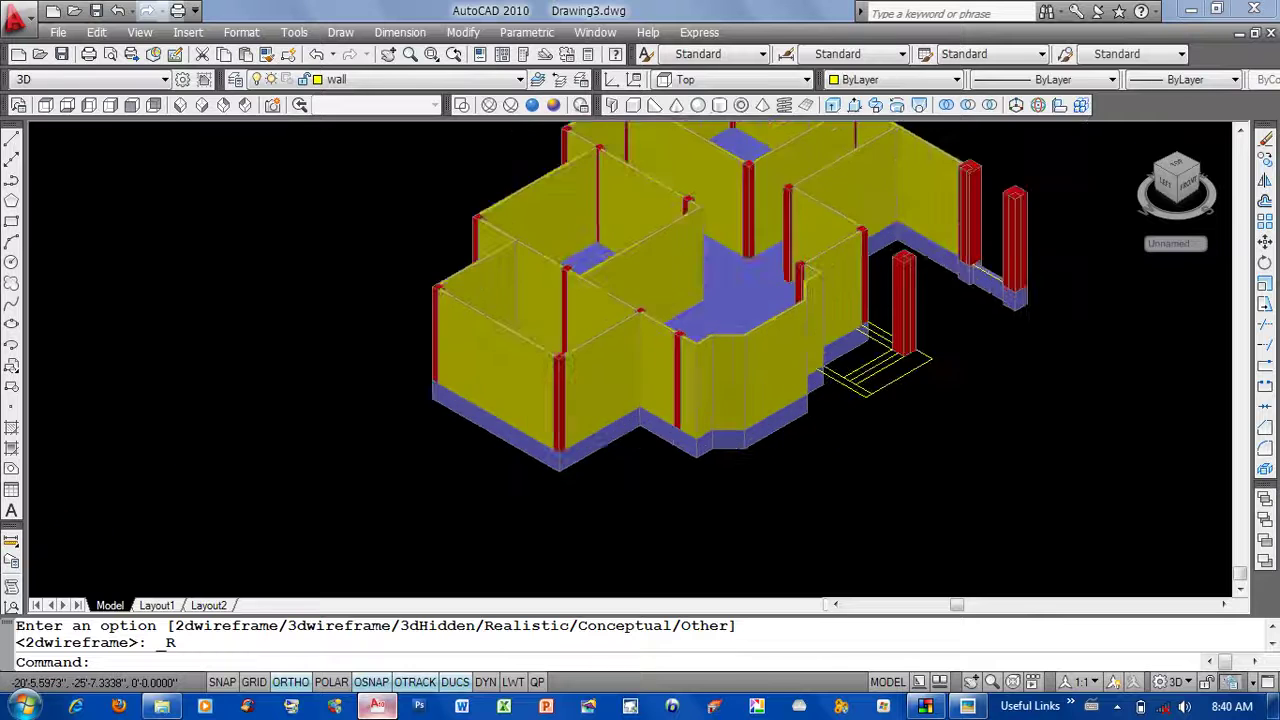
scroll(833, 455, "up", 3)
scroll(833, 455, "down", 2)
scroll(833, 455, "down", 3)
mouse_move(837, 459)
middle_mouse_down()
mouse_move(785, 471)
mouse_move(803, 477)
middle_mouse_up()
scroll(791, 486, "up", 2)
scroll(791, 486, "down", 2)
scroll(806, 483, "down", 2)
scroll(806, 483, "up", 2)
scroll(806, 483, "up", 3)
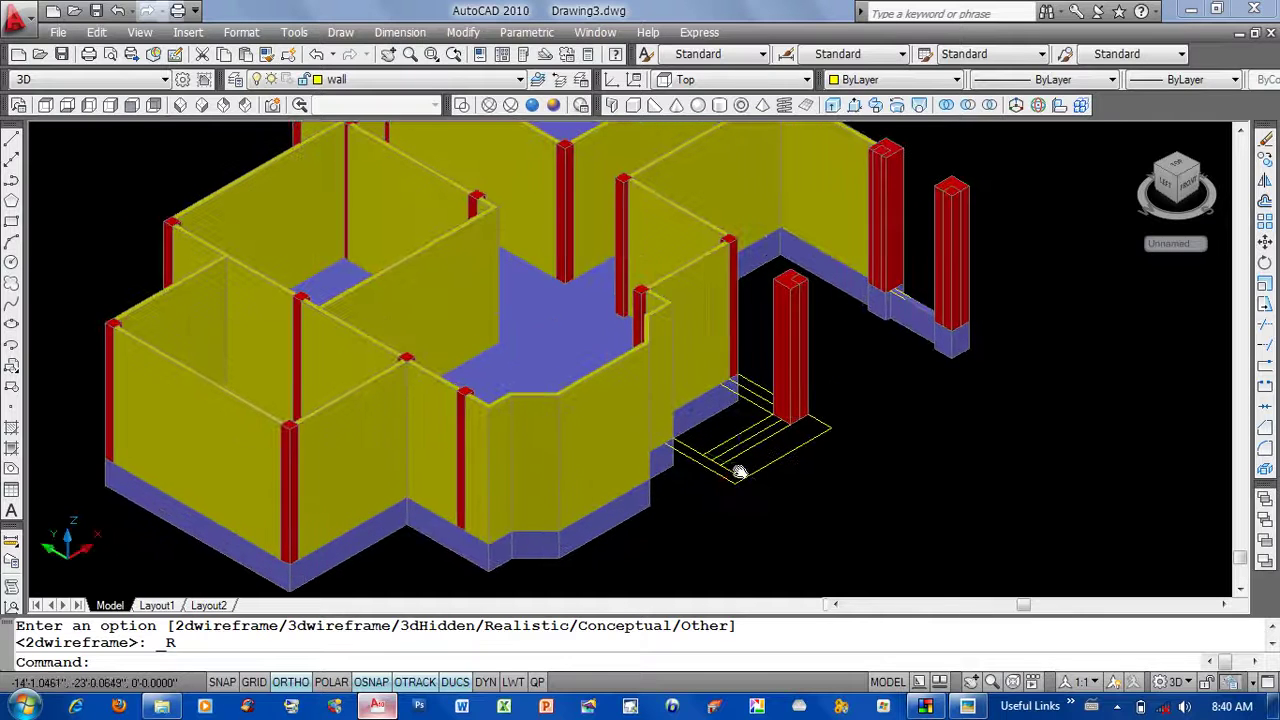